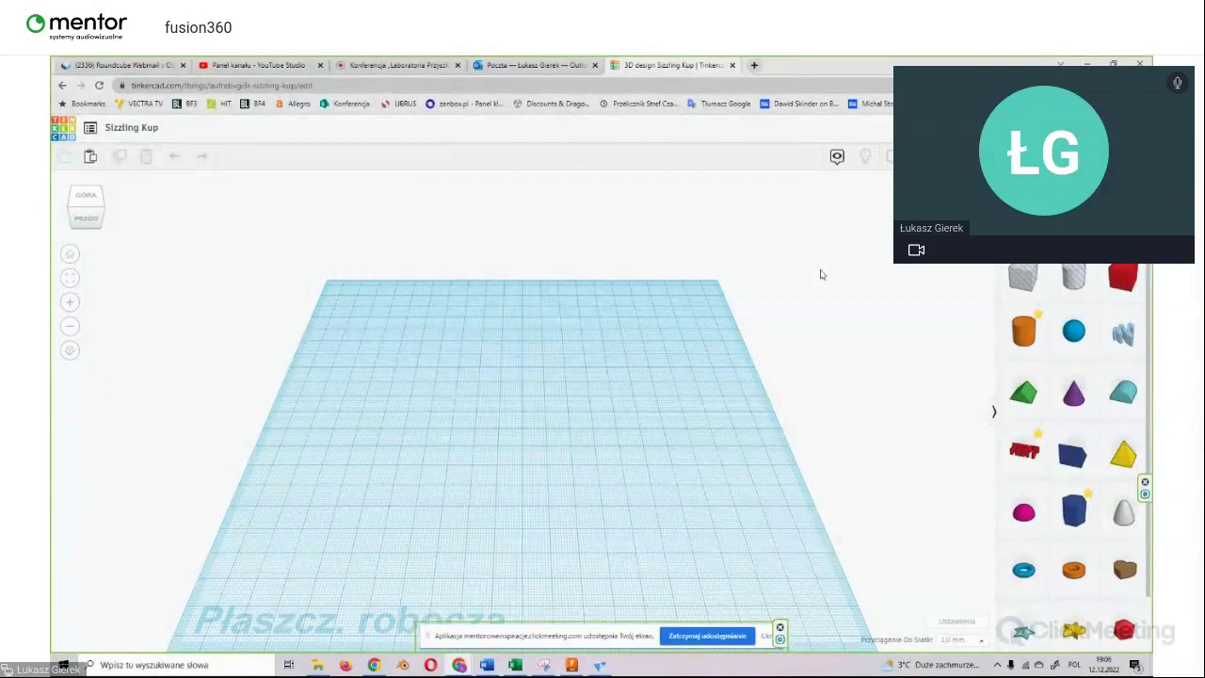
Step: Place a cylinder, a box and a sphere on the Tinkercad workplane
click(1026, 341)
click(523, 404)
click(1073, 455)
click(636, 420)
click(1023, 512)
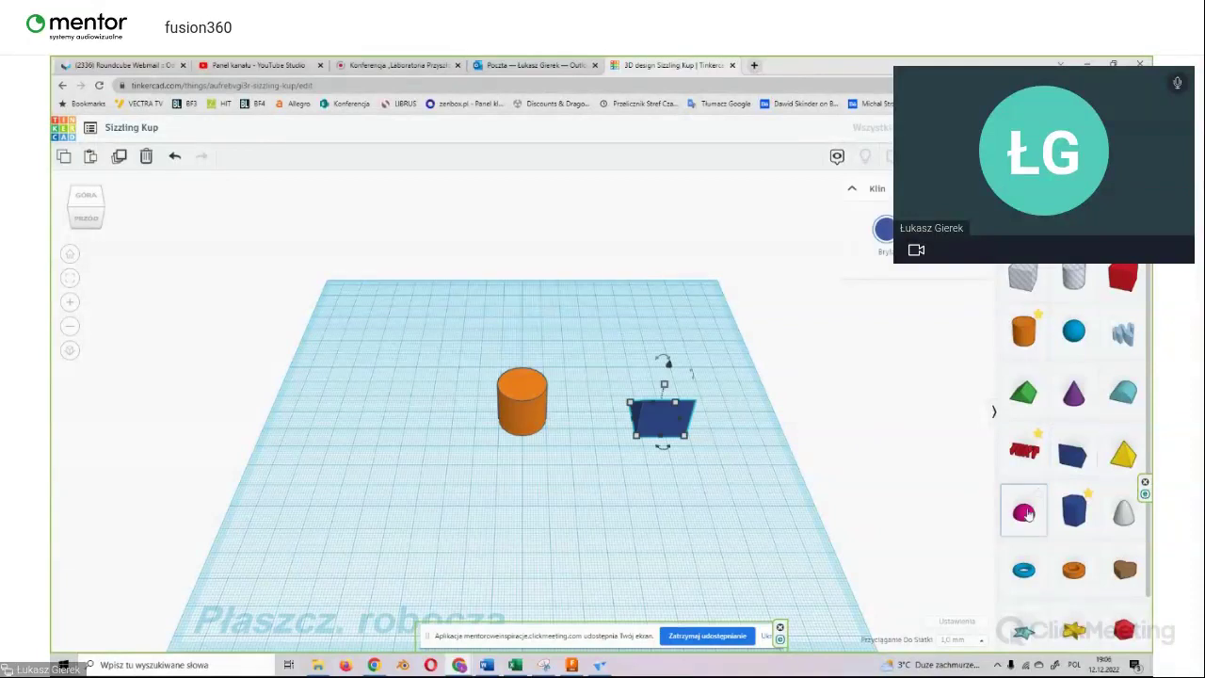
click(541, 433)
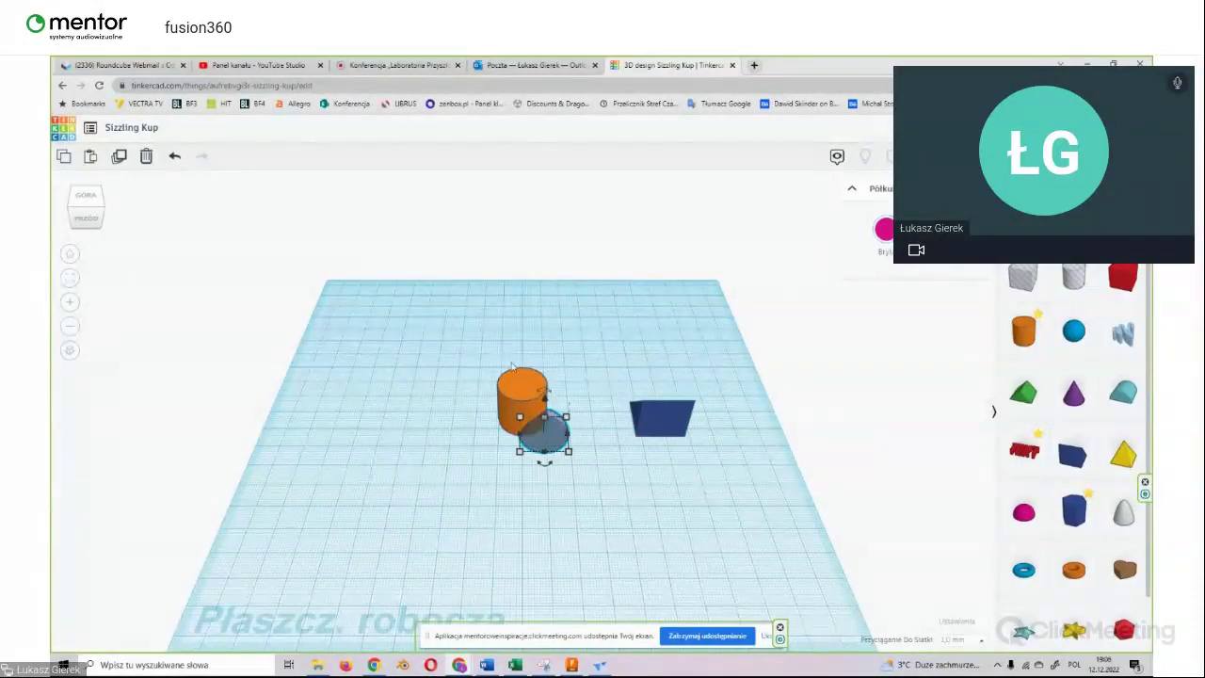
Step: Group the sphere with the cylinder to cut a notch, then switch to Fusion 360
drag(453, 519, 698, 335)
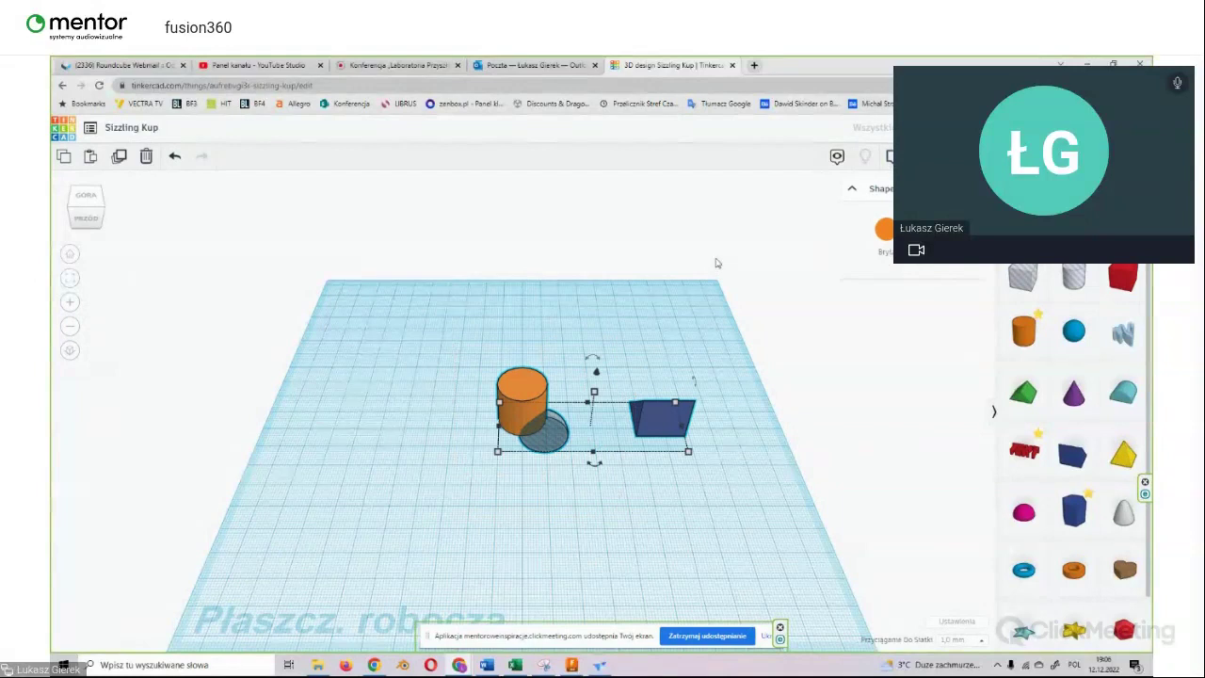
drag(497, 346, 595, 490)
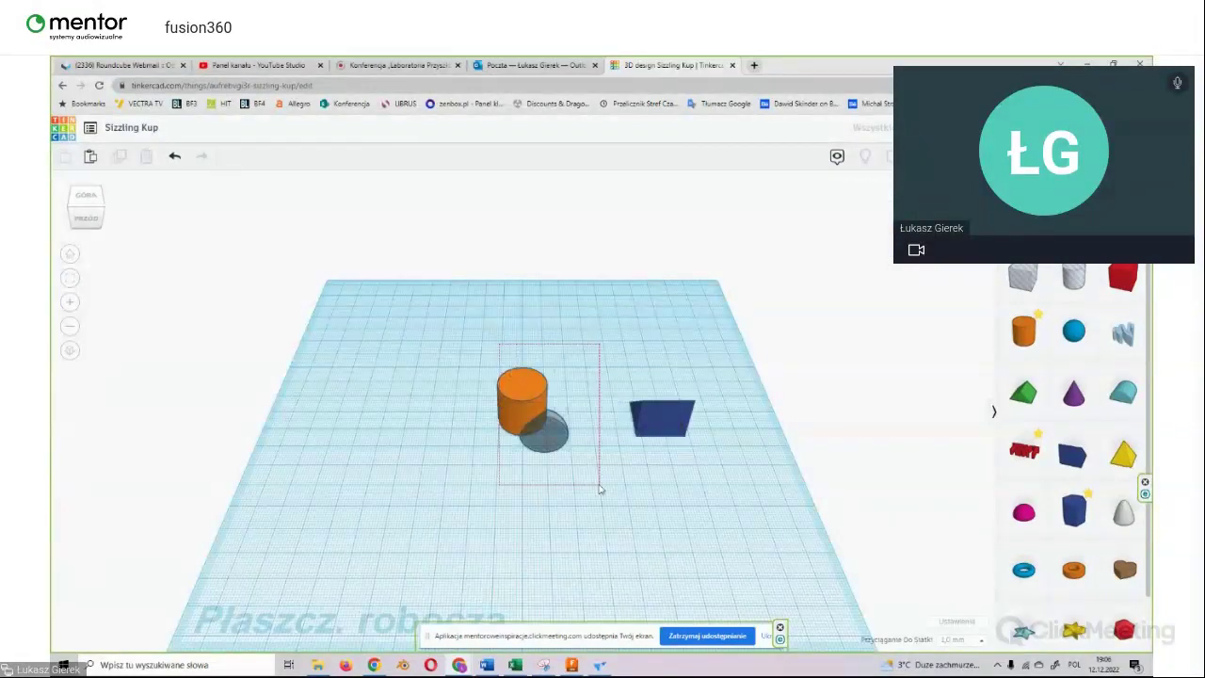
click(888, 156)
scroll(595, 390, up, 3)
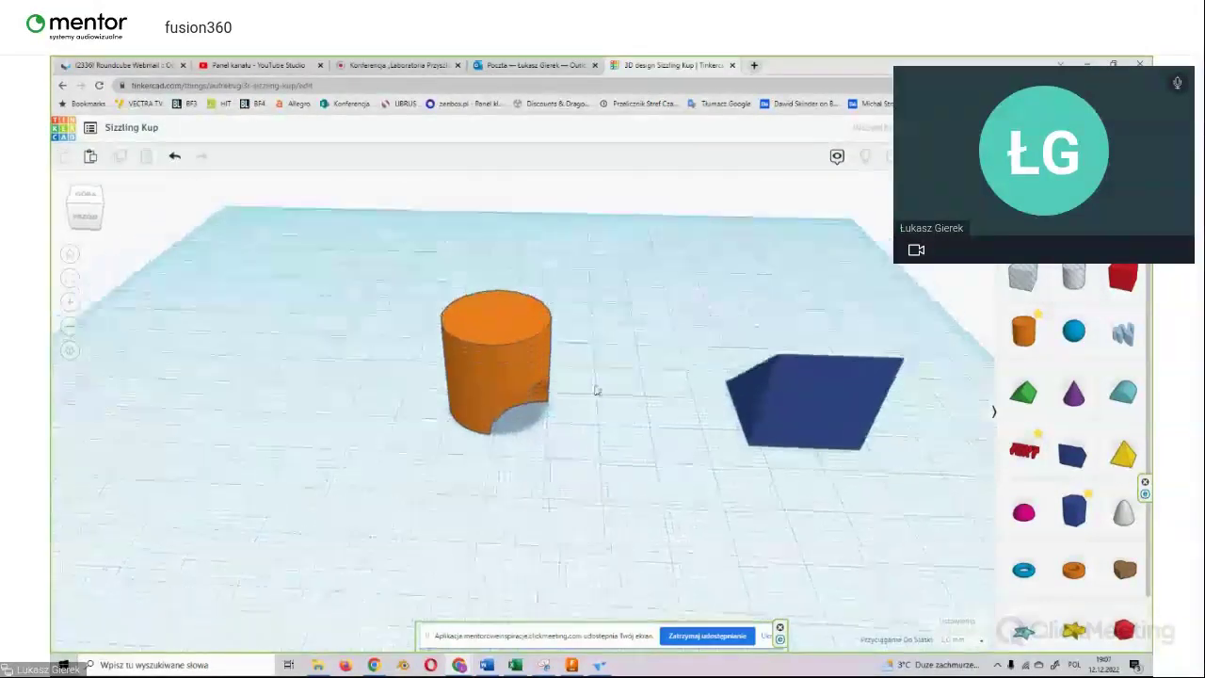
right_drag(595, 390, 681, 358)
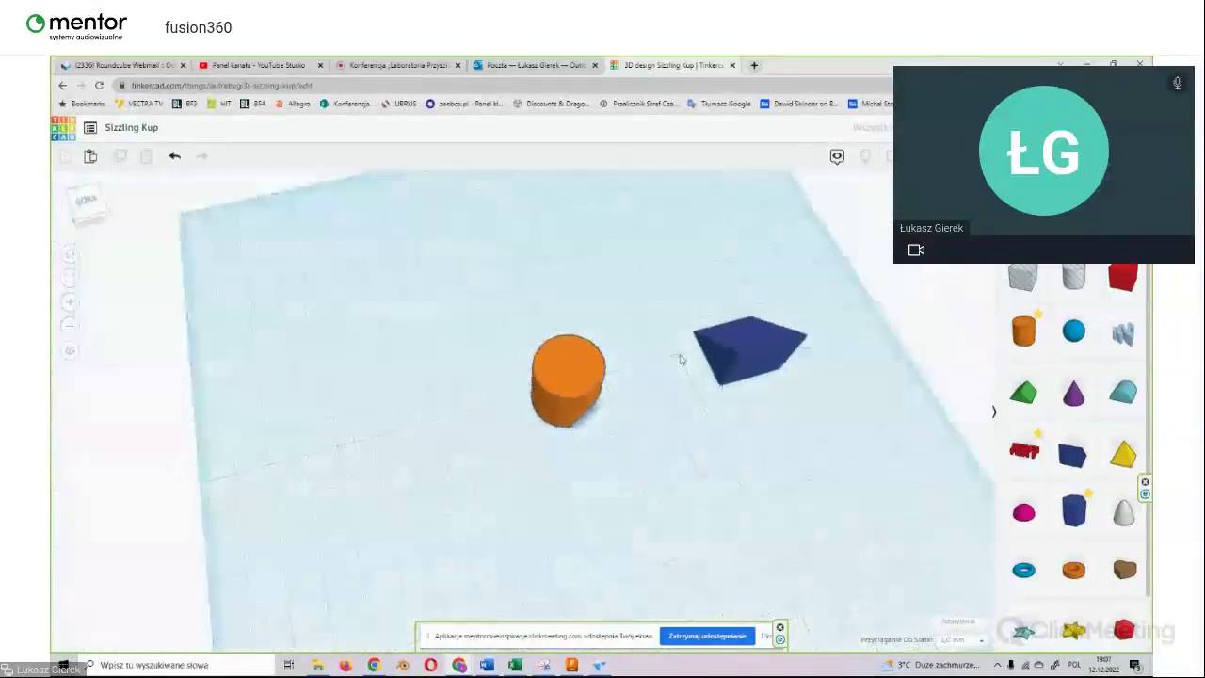
scroll(756, 329, down, 2)
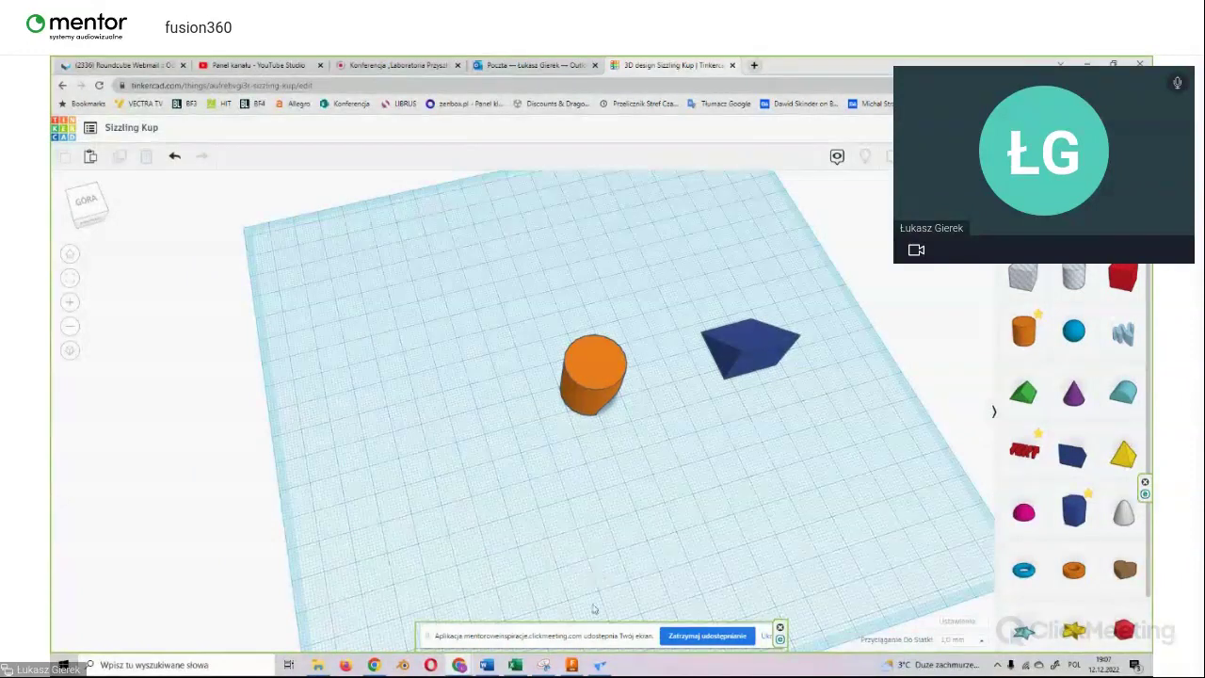
click(572, 665)
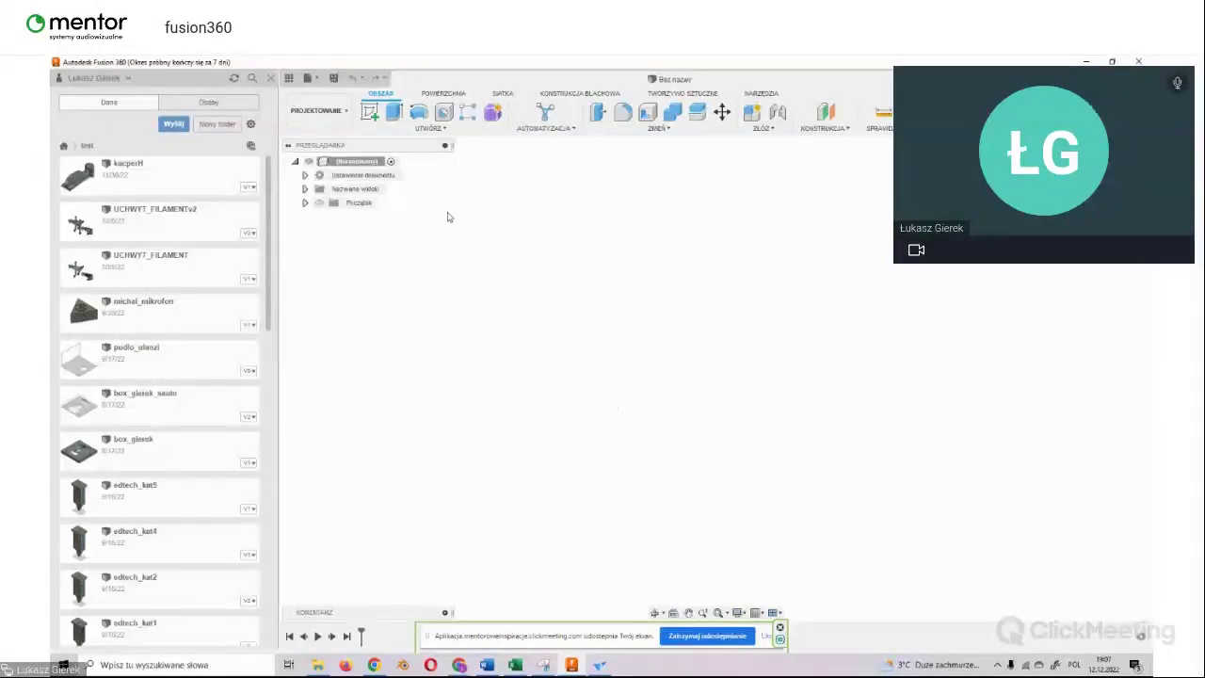
Step: Look over the Surface tab and Create menu, then close the Data Panel
click(440, 95)
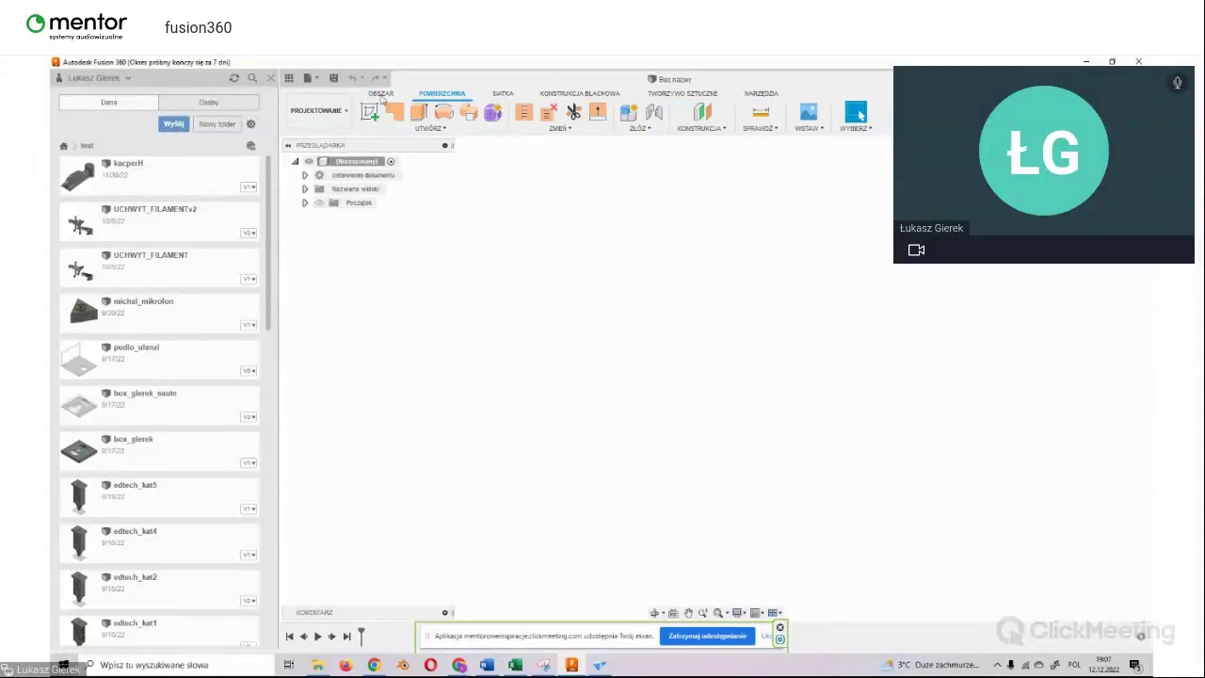
click(380, 94)
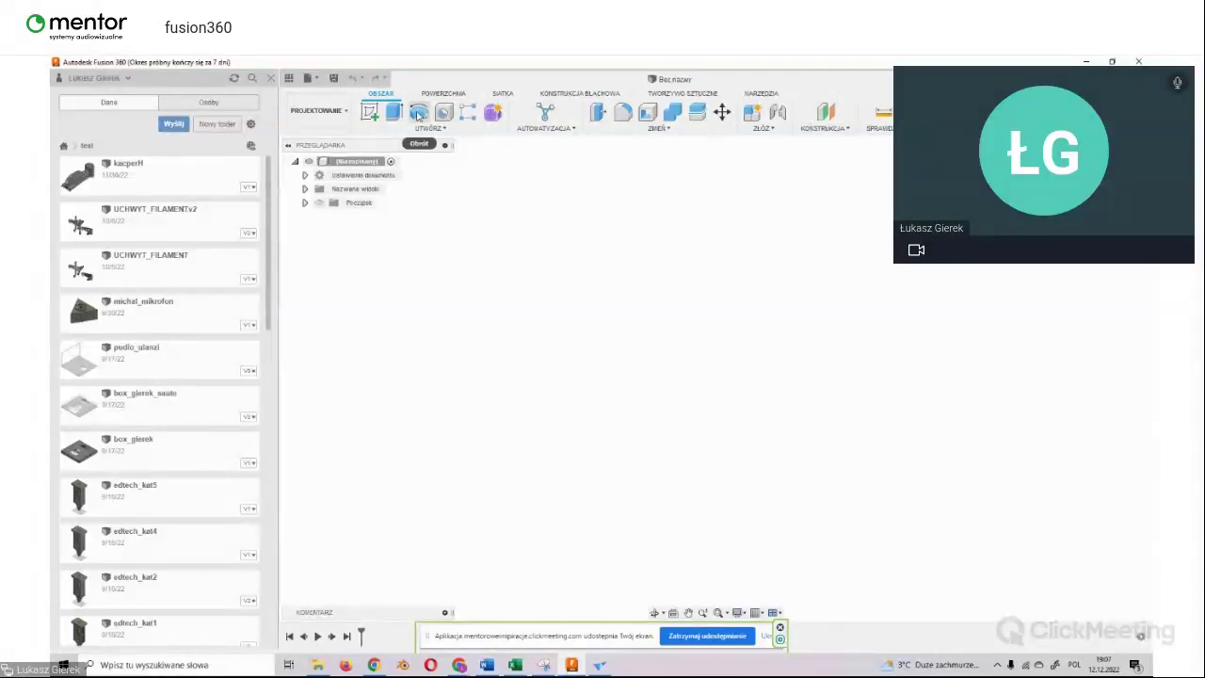
mouse_move(468, 112)
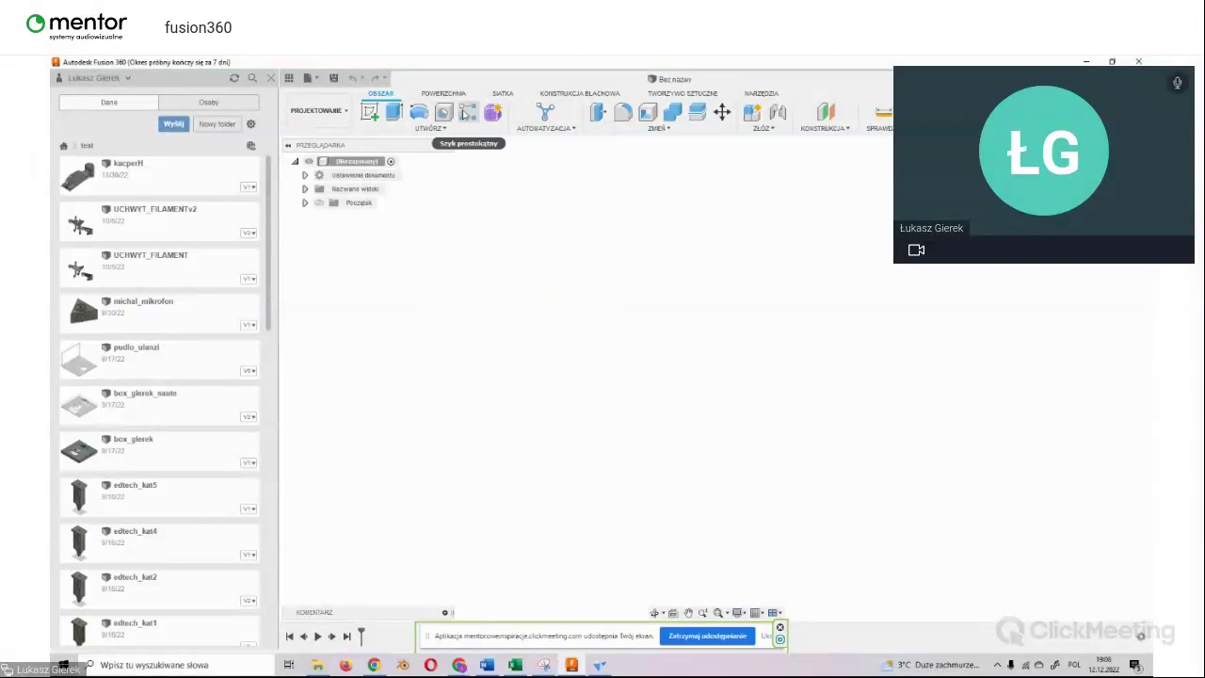
click(428, 128)
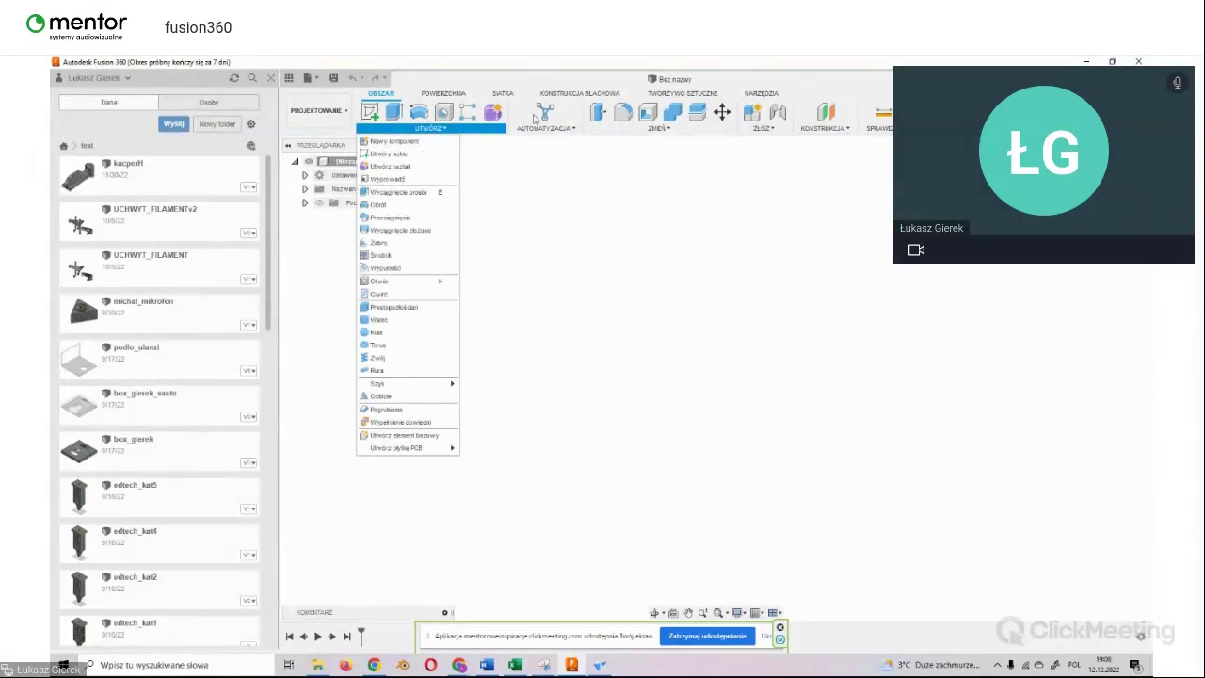
click(759, 80)
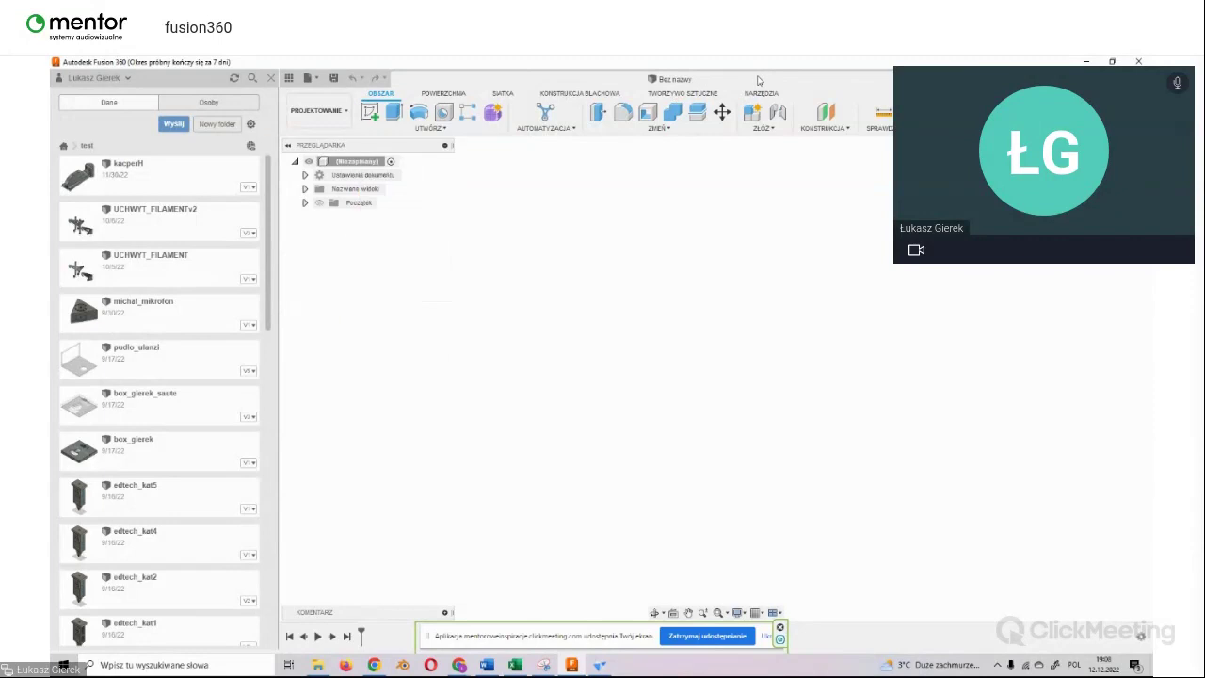
click(270, 77)
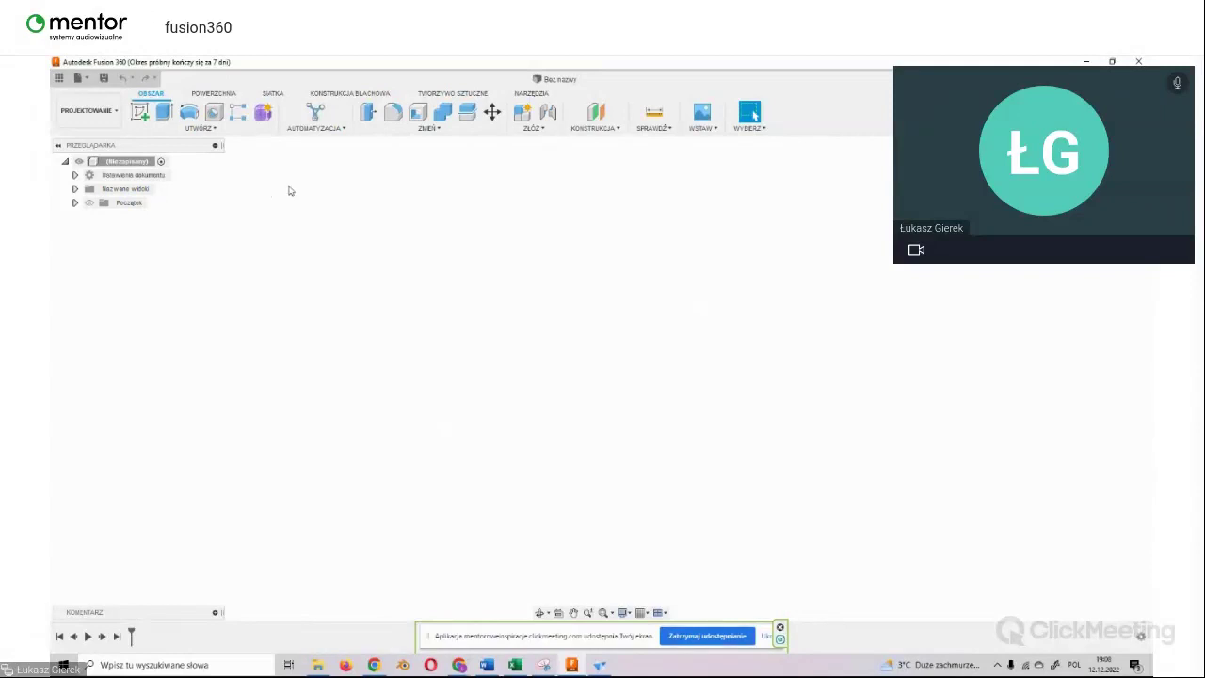
click(108, 114)
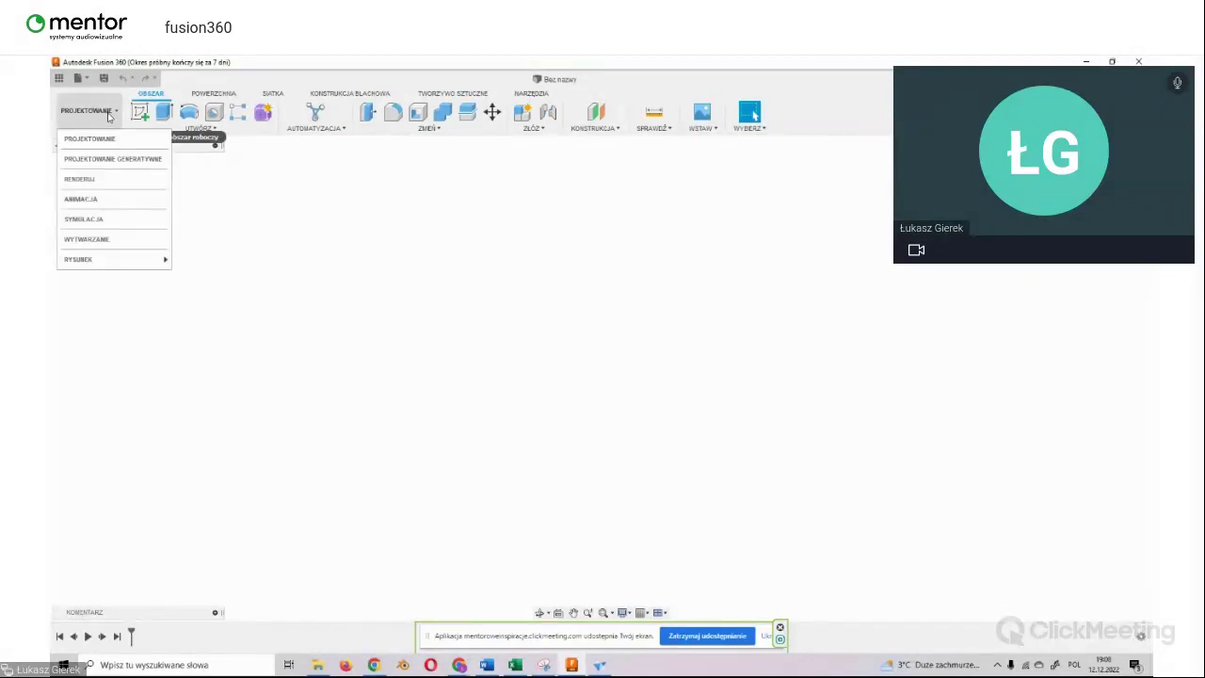
mouse_move(90, 139)
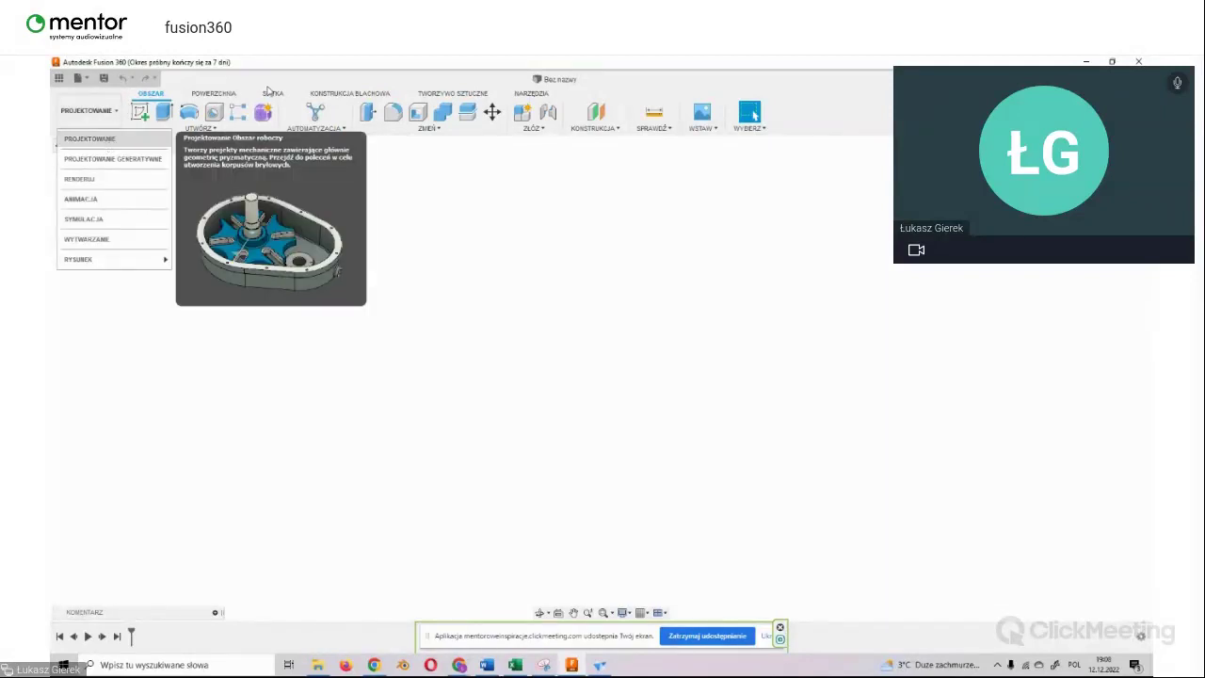
click(269, 90)
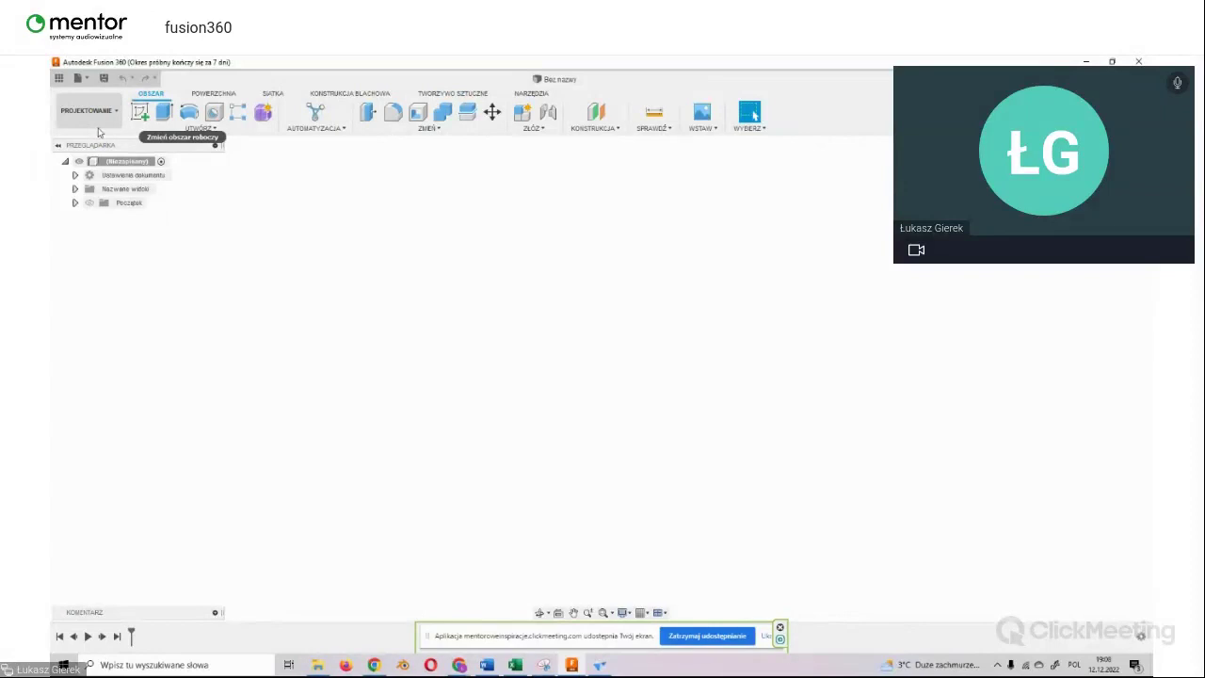
click(195, 70)
click(197, 73)
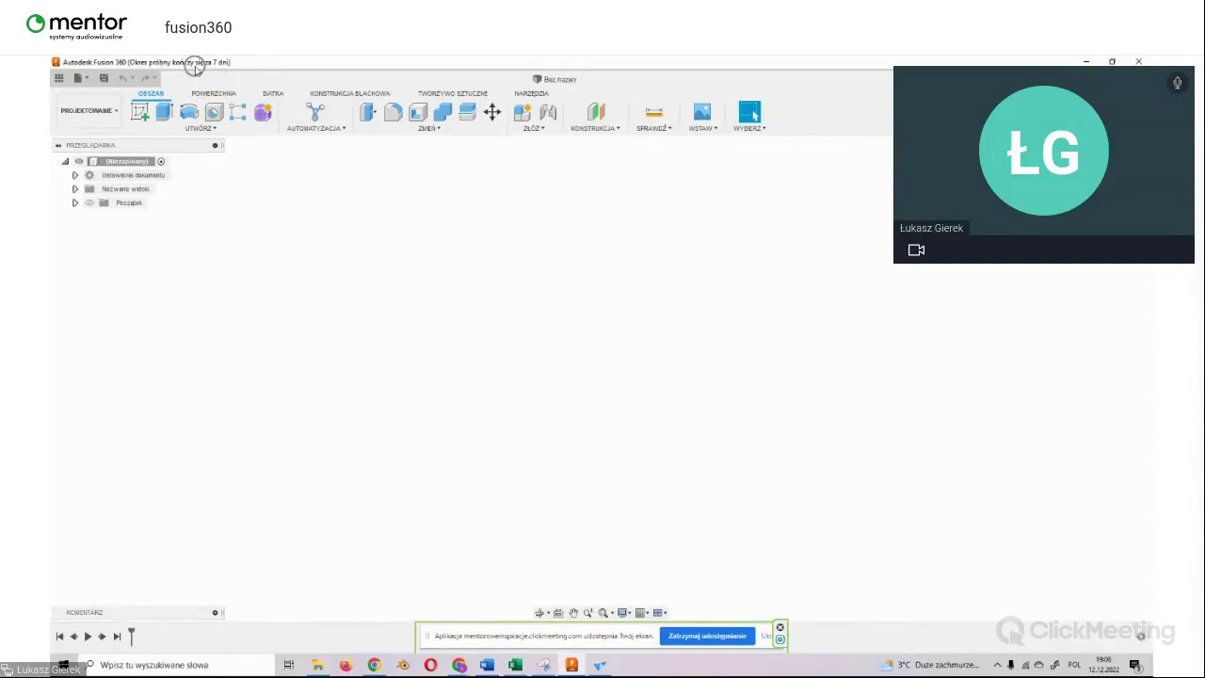
click(198, 75)
click(198, 75)
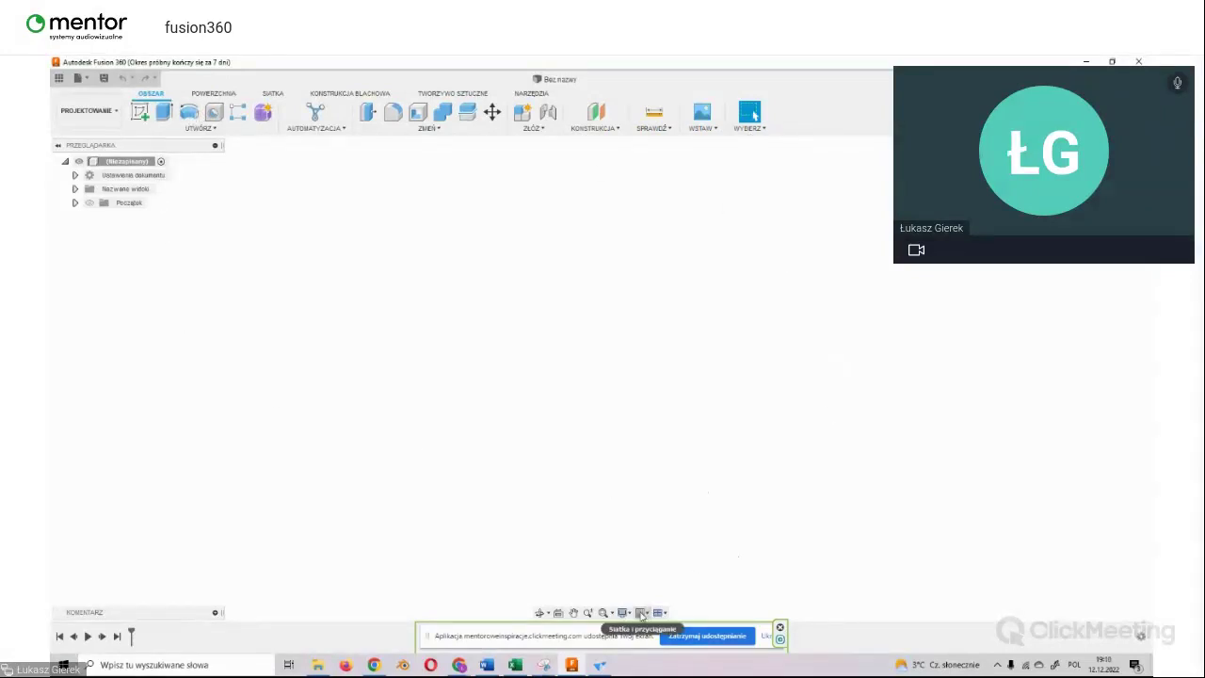
Step: Turn on the Layout Grid, then reset Tinkercad's view to home for comparison
click(642, 613)
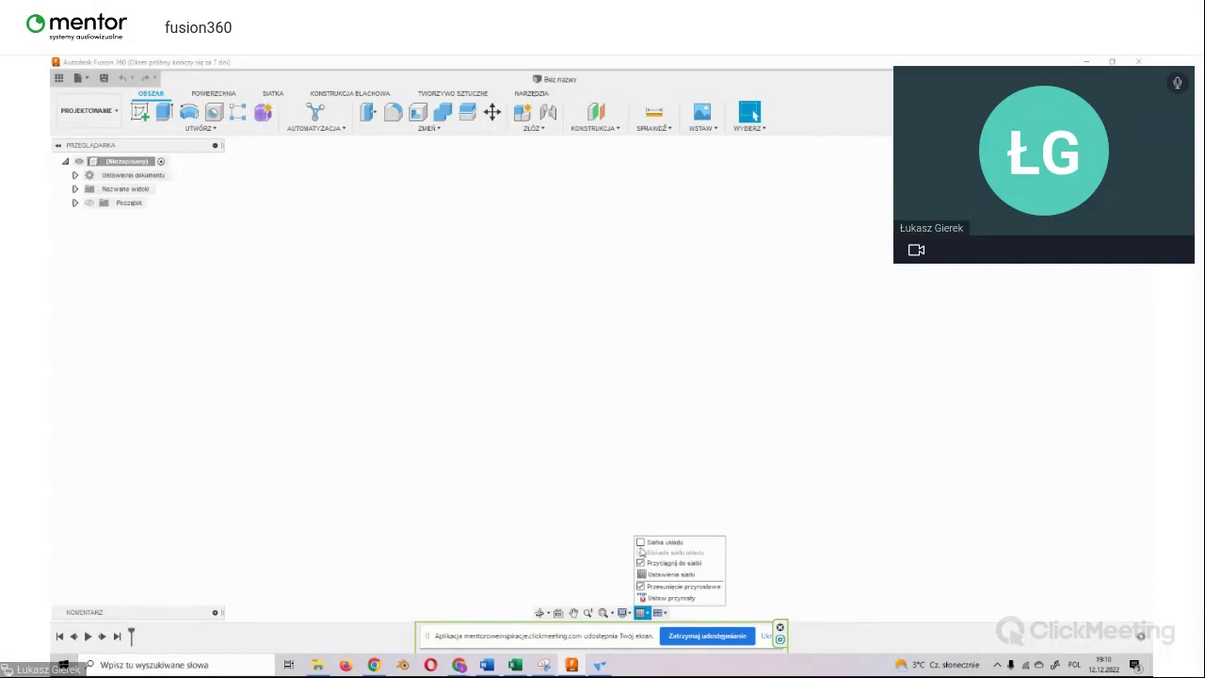
click(640, 542)
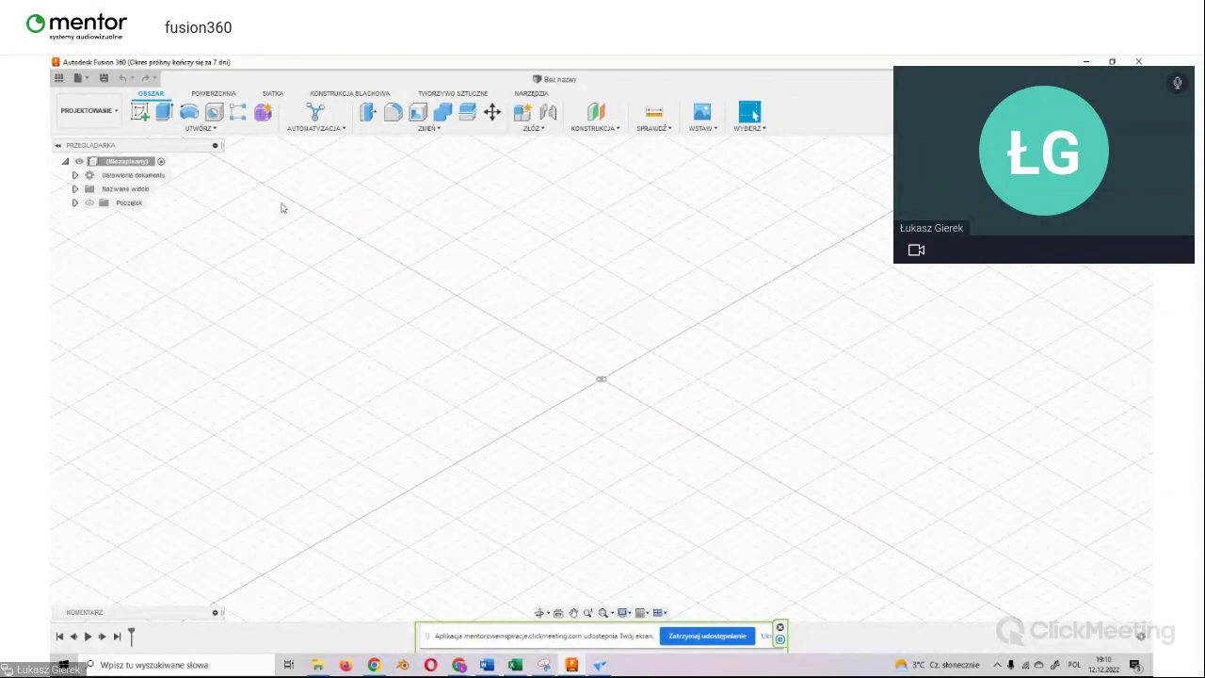
click(459, 664)
click(435, 601)
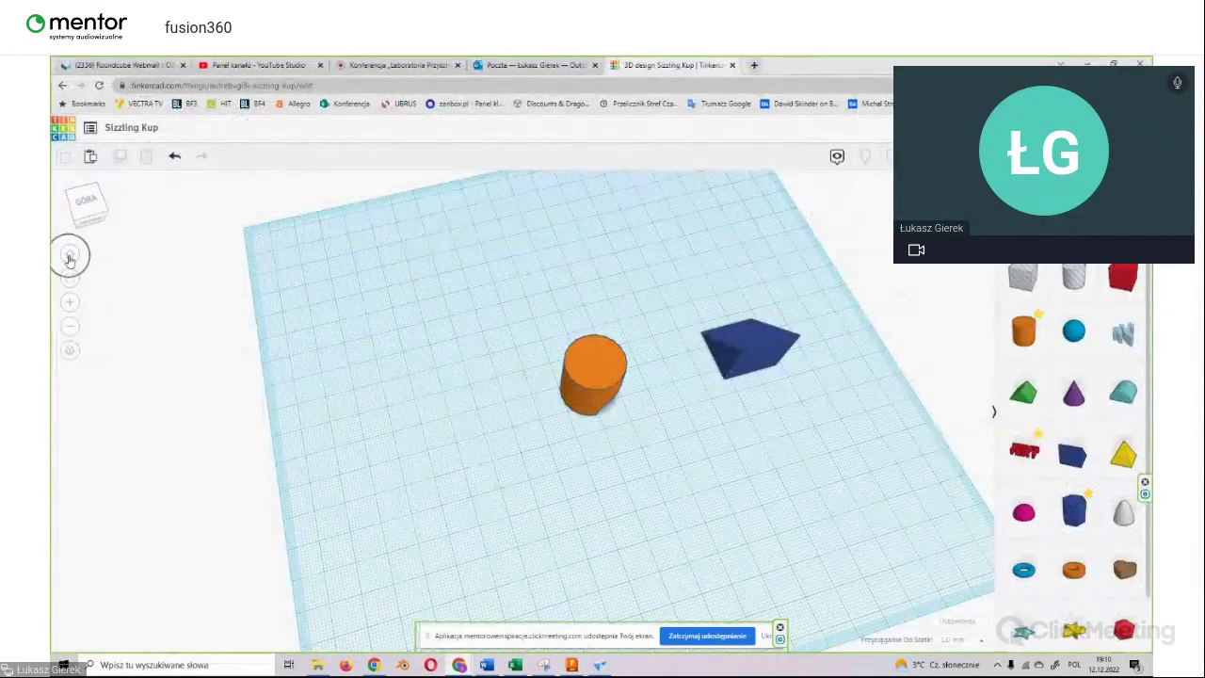
click(73, 200)
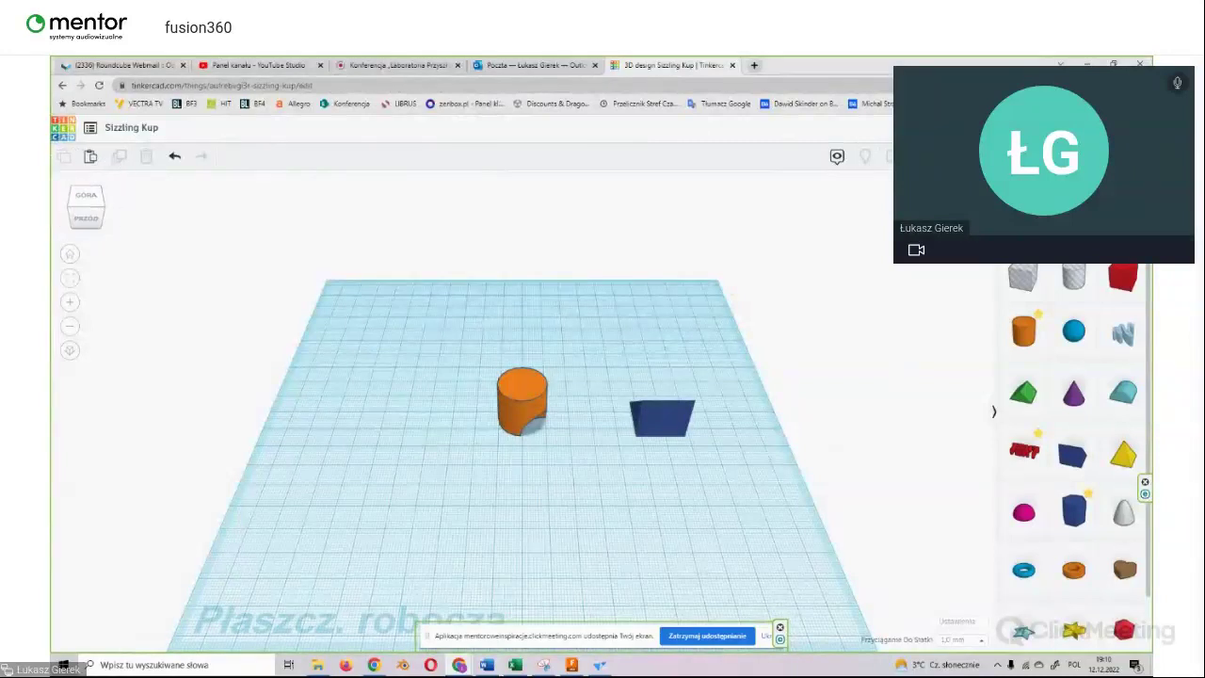
click(571, 664)
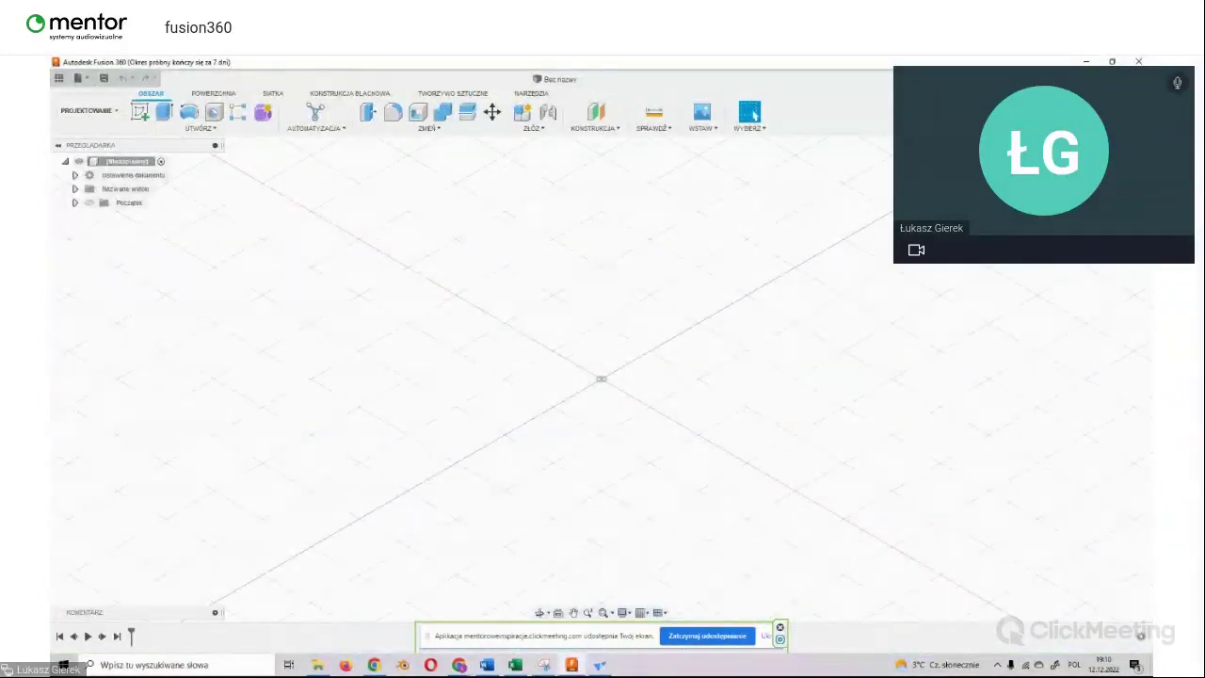
Step: Orbit and zoom around the grid, compare with Tinkercad, then pan the grid up-left
shift+middle_drag(601, 379, 603, 381)
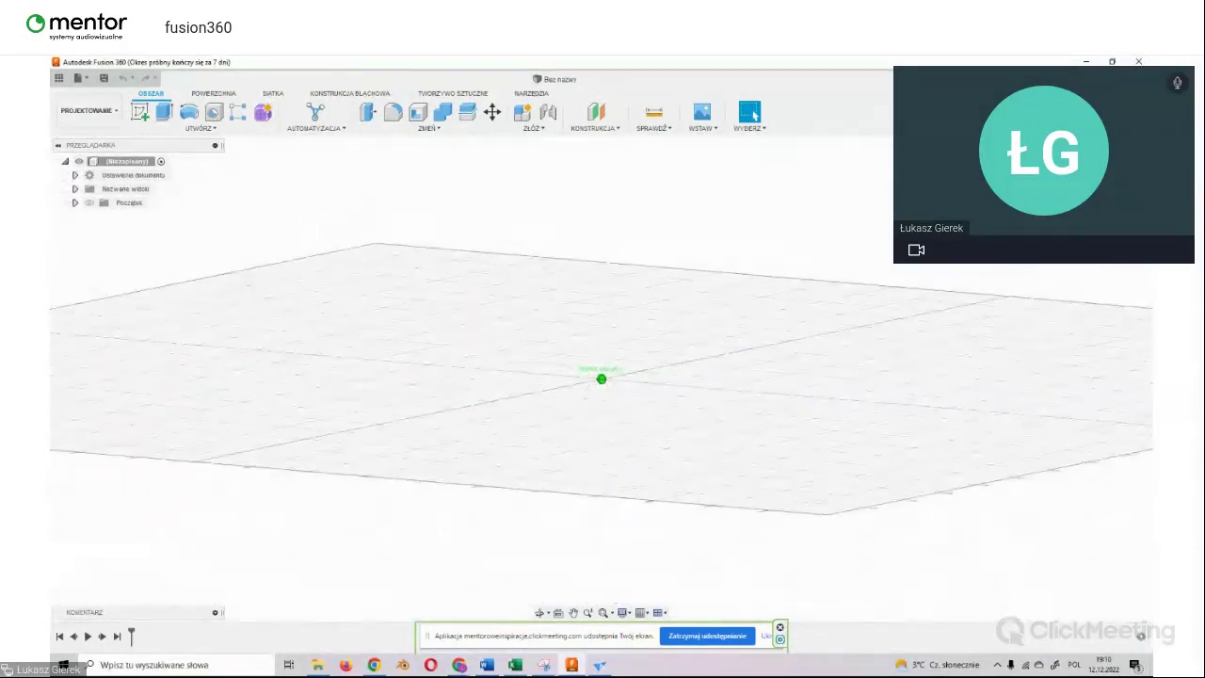
shift+middle_drag(600, 378, 601, 379)
scroll(782, 288, down, 5)
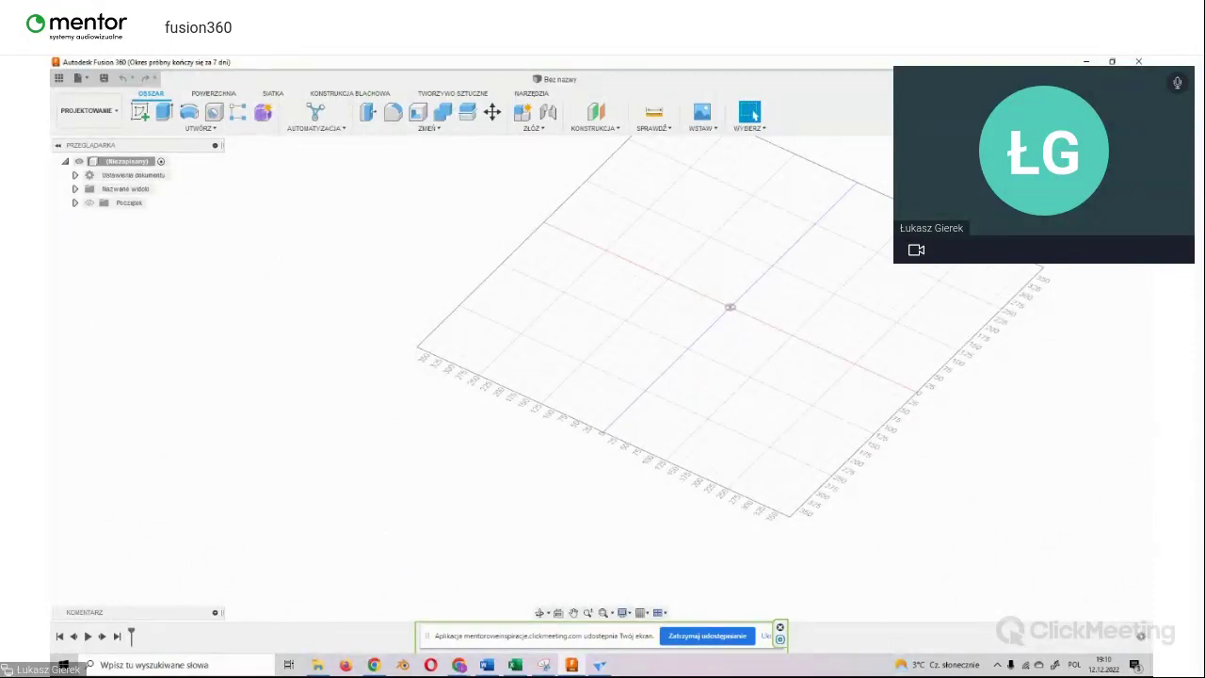
scroll(782, 283, up, 2)
scroll(781, 283, up, 3)
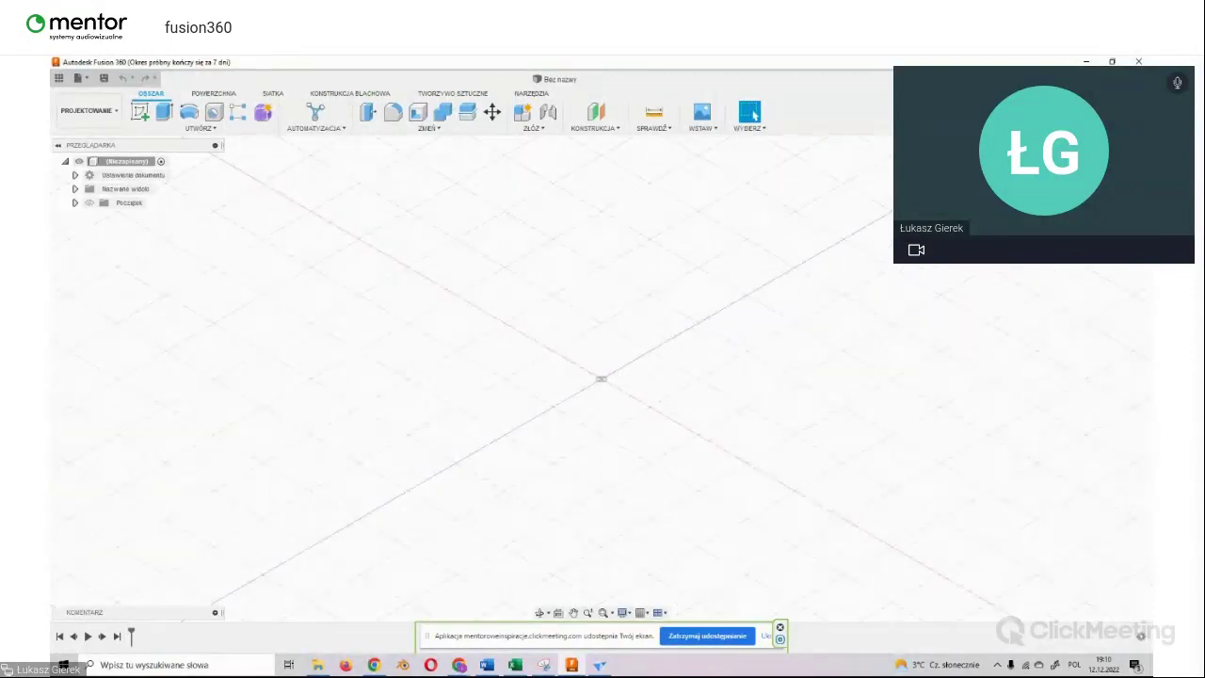
click(459, 663)
click(412, 632)
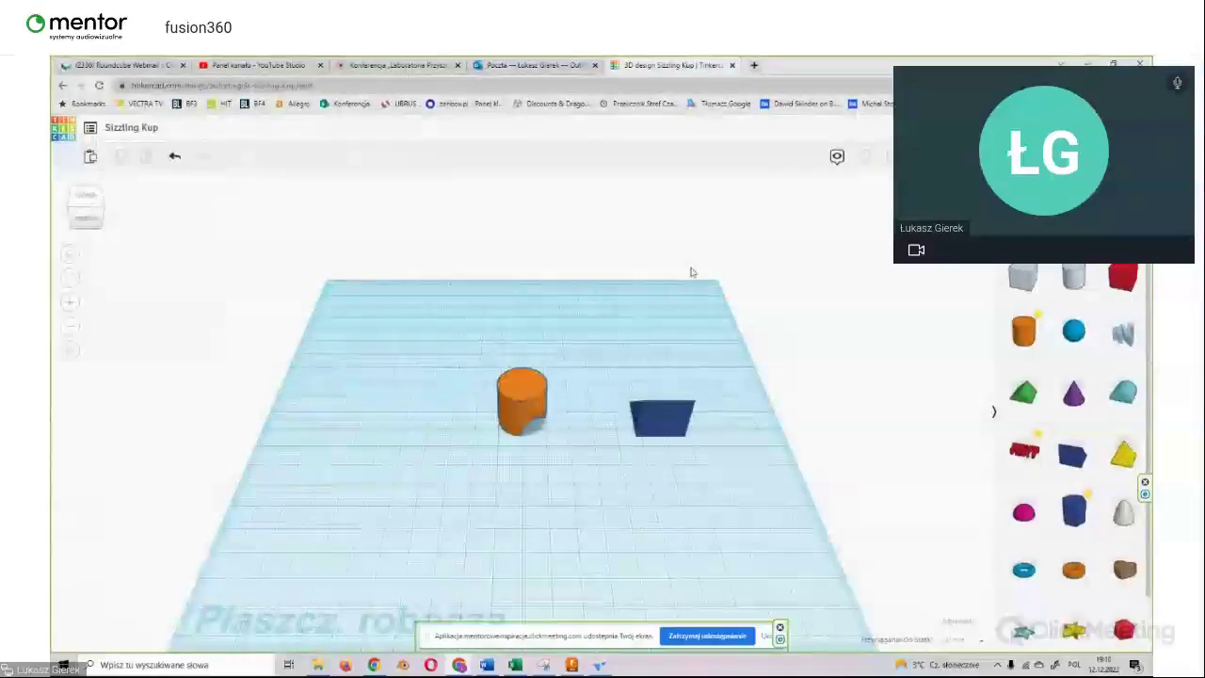
click(571, 664)
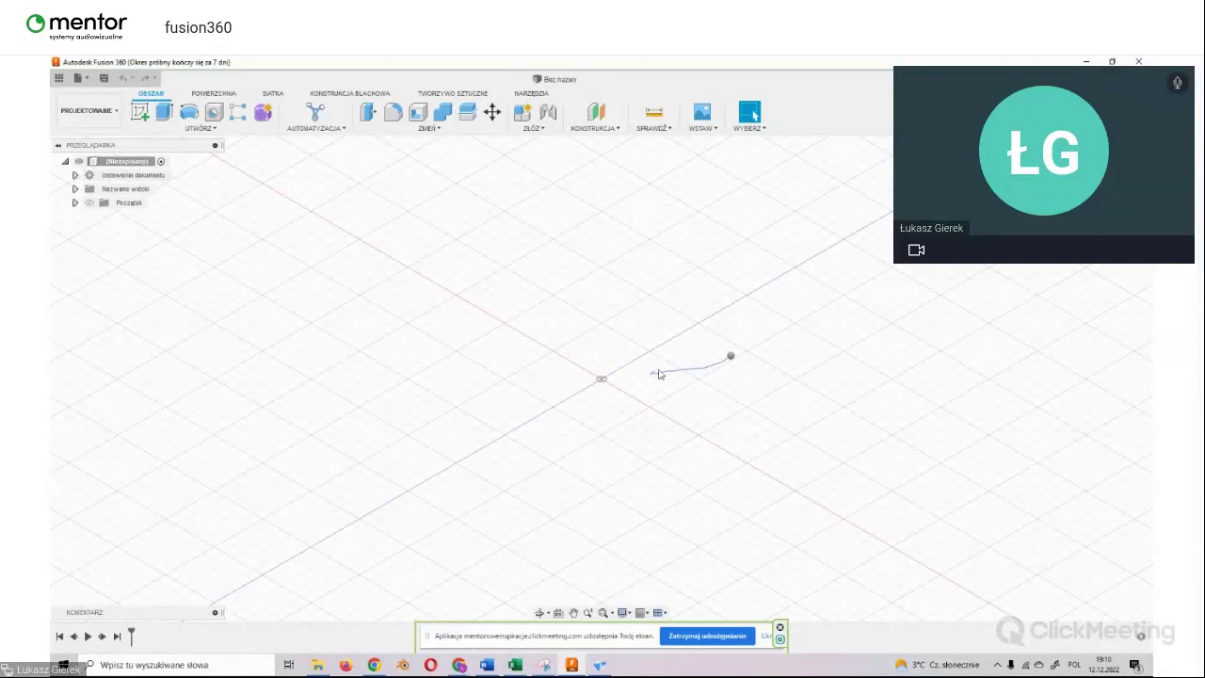
key(m)
key(Escape)
mouse_move(851, 334)
middle_down()
mouse_move(752, 313)
mouse_move(621, 310)
middle_up()
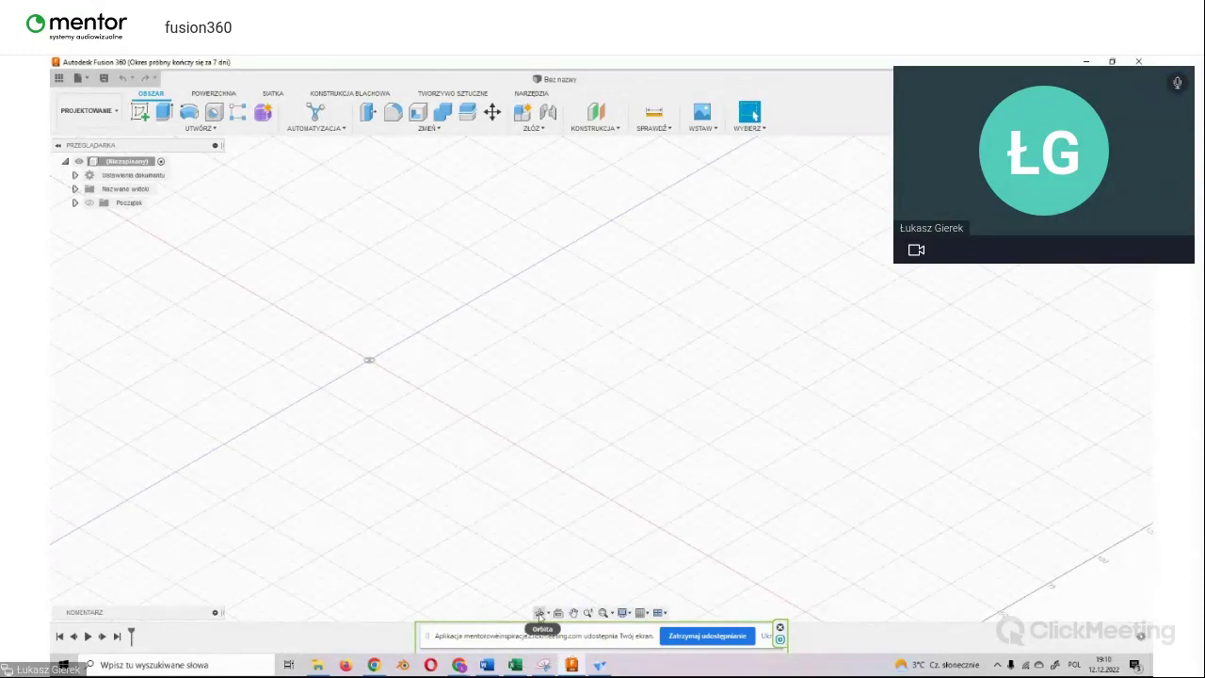
Step: Orbit the grid to a low front angle, then switch to Tinkercad's projects dashboard
click(540, 613)
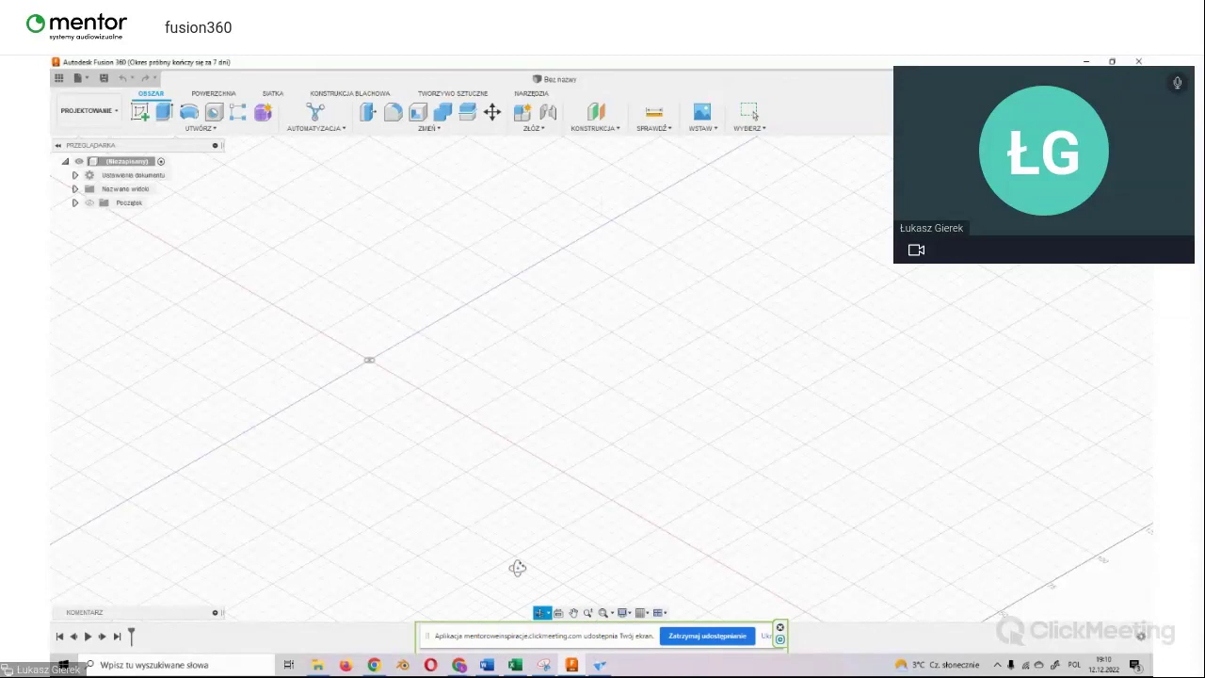
drag(377, 368, 479, 414)
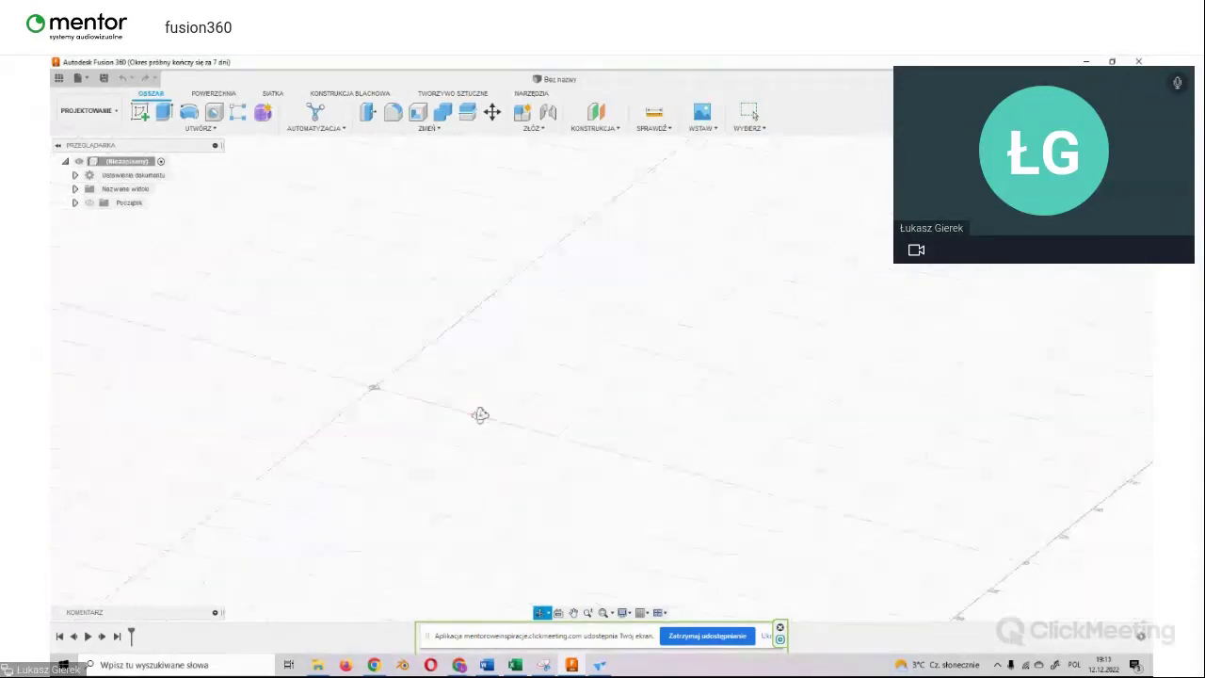
click(546, 613)
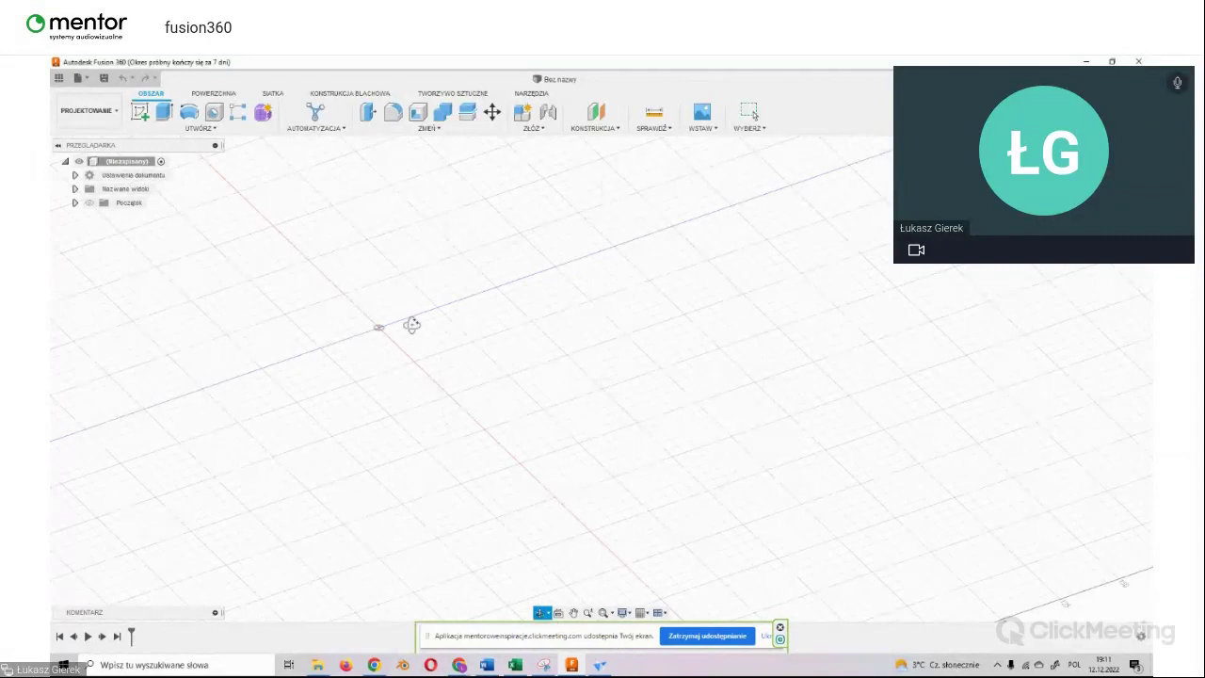
mouse_move(379, 326)
mouse_down()
mouse_move(413, 324)
mouse_move(411, 290)
mouse_move(403, 326)
mouse_move(363, 298)
mouse_move(390, 344)
mouse_move(446, 326)
mouse_move(468, 298)
mouse_move(446, 344)
mouse_move(403, 314)
mouse_move(398, 288)
mouse_move(361, 330)
mouse_move(353, 293)
mouse_move(366, 279)
mouse_up()
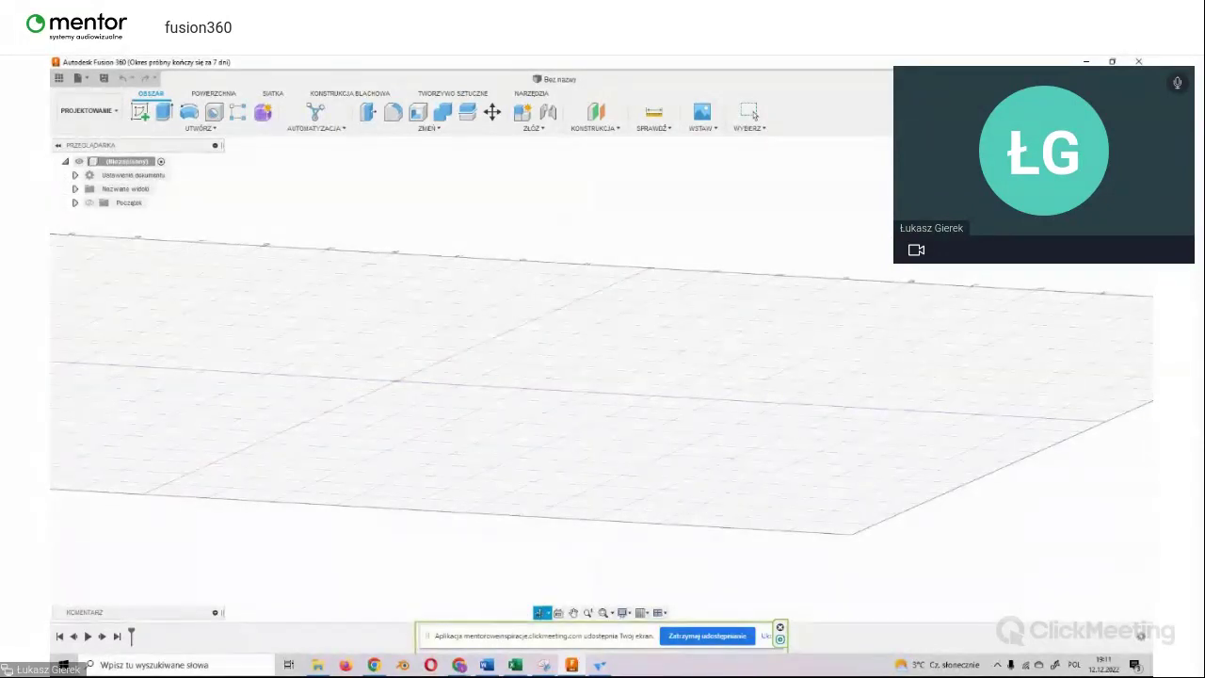
click(750, 112)
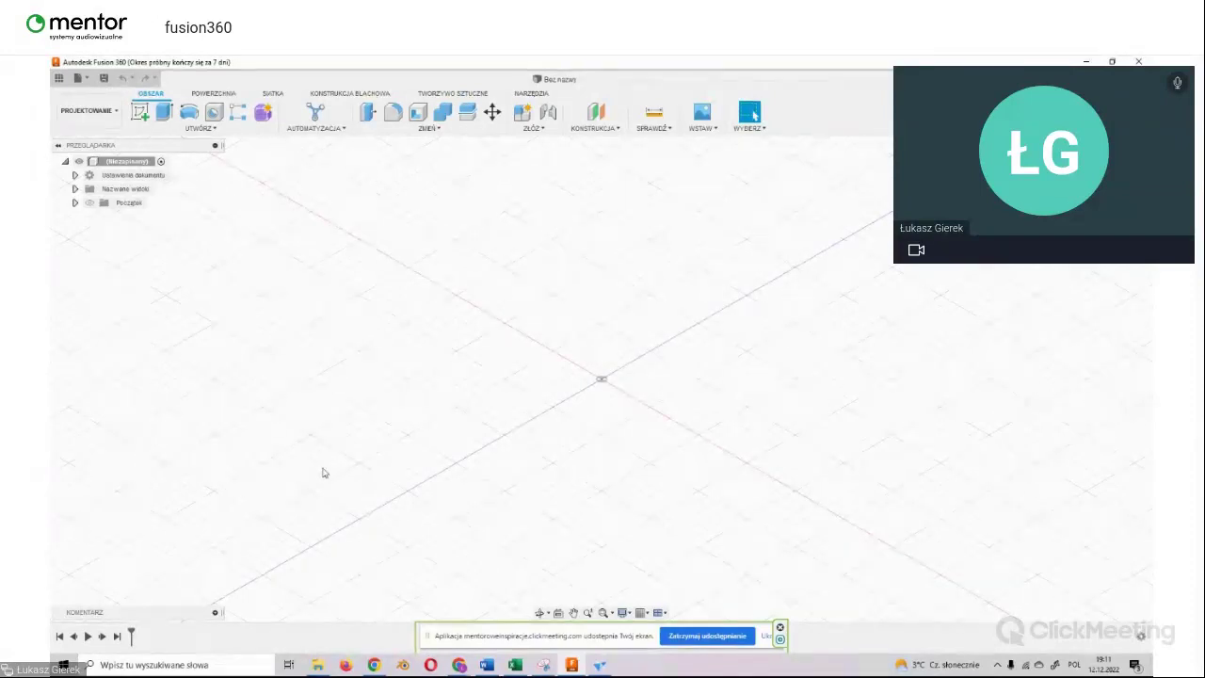
click(461, 663)
click(398, 616)
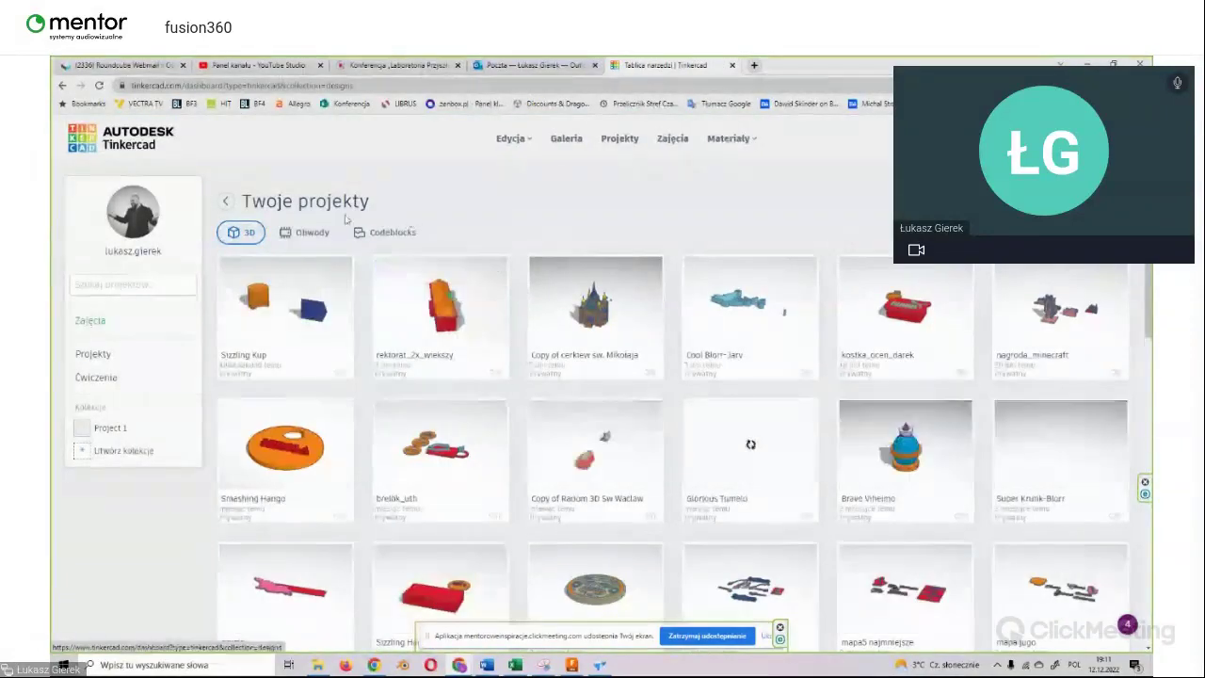
Step: Open Tinkercad's Projects, then scroll through the list of classes
click(93, 356)
click(91, 320)
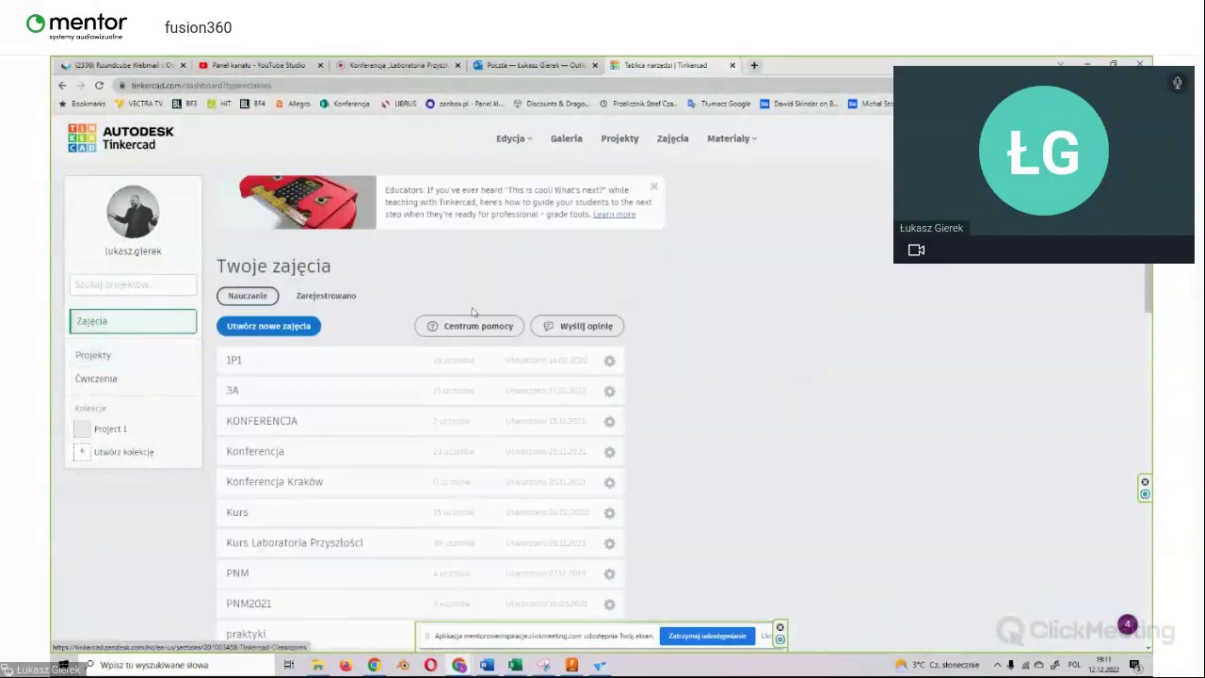
scroll(232, 356, down, 1)
scroll(258, 302, down, 2)
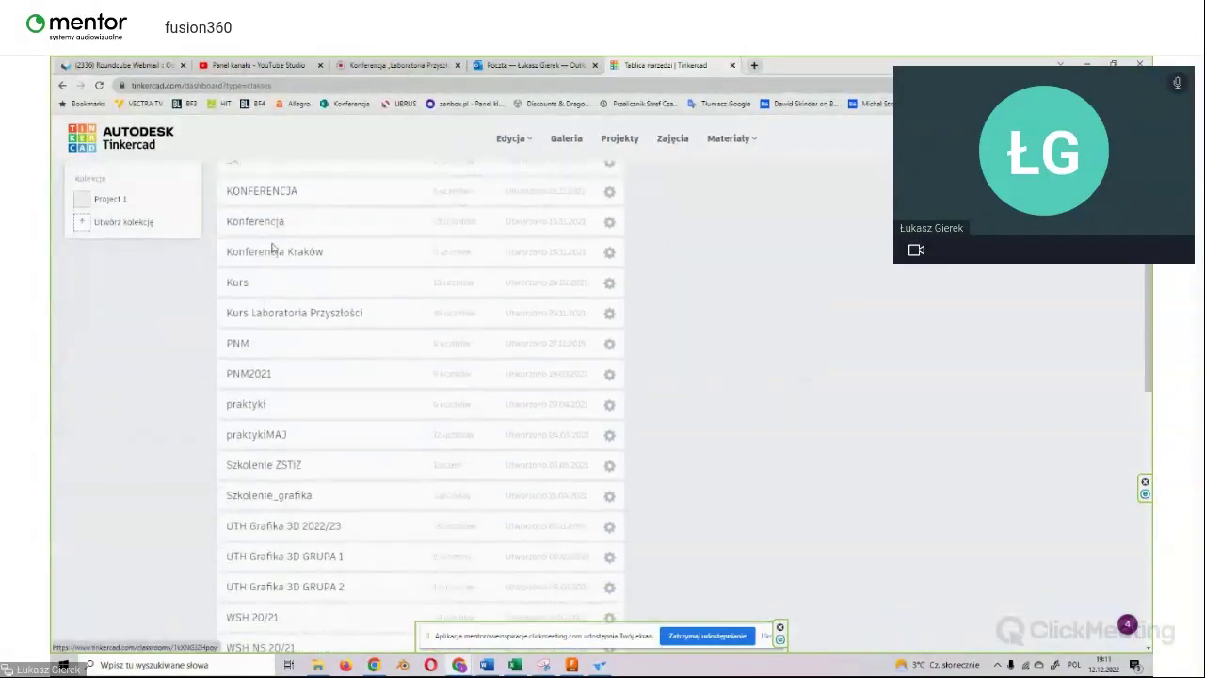
scroll(260, 288, down, 2)
scroll(264, 311, down, 2)
scroll(268, 337, up, 5)
scroll(272, 335, up, 1)
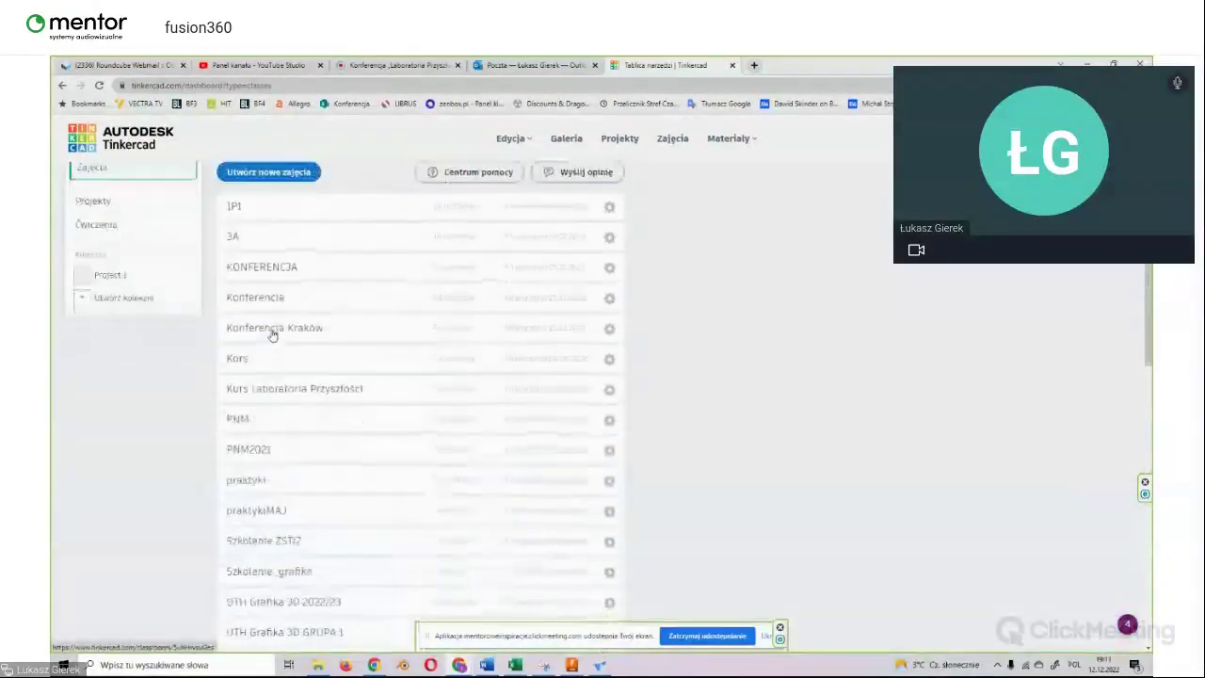
scroll(266, 320, down, 1)
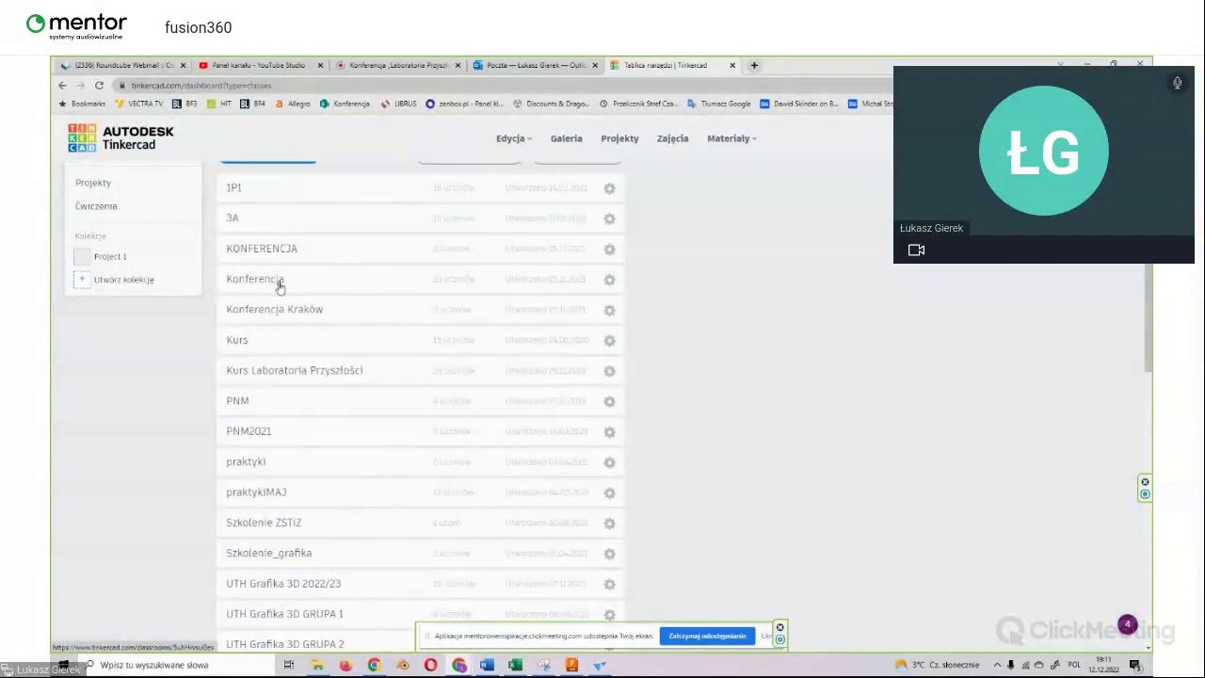
Step: Open the Konferencja class, scroll its students, and return to Fusion 360
click(250, 283)
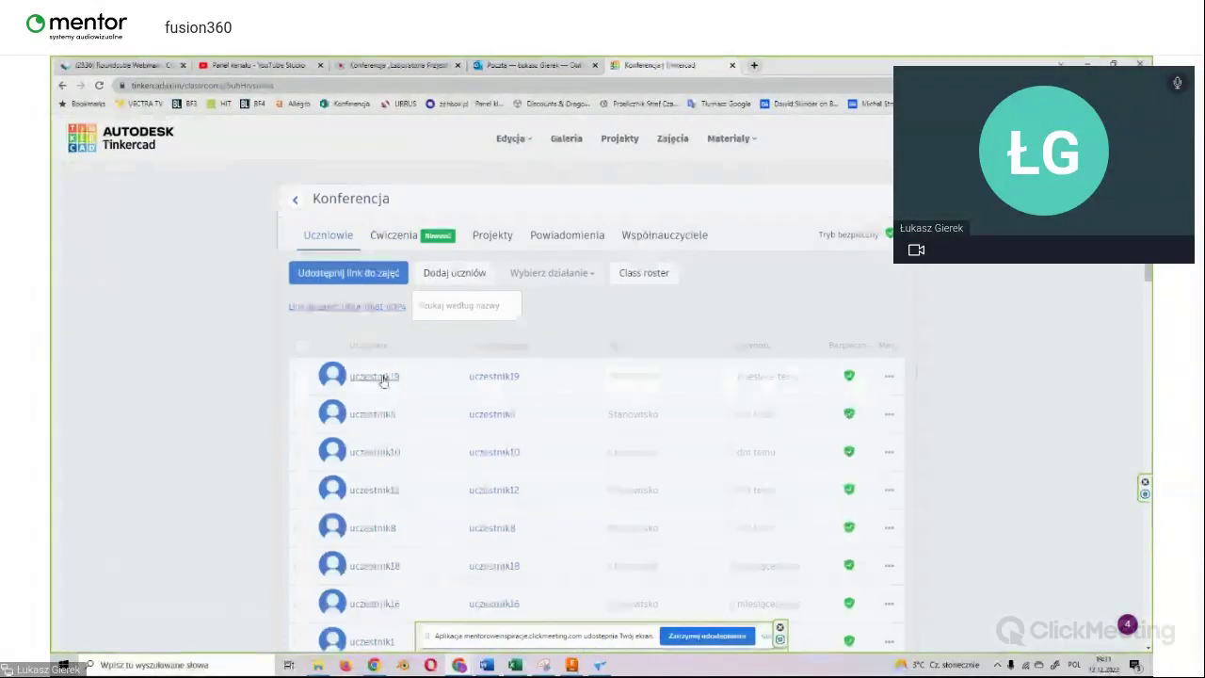
scroll(377, 357, down, 3)
scroll(377, 356, down, 5)
scroll(388, 350, up, 4)
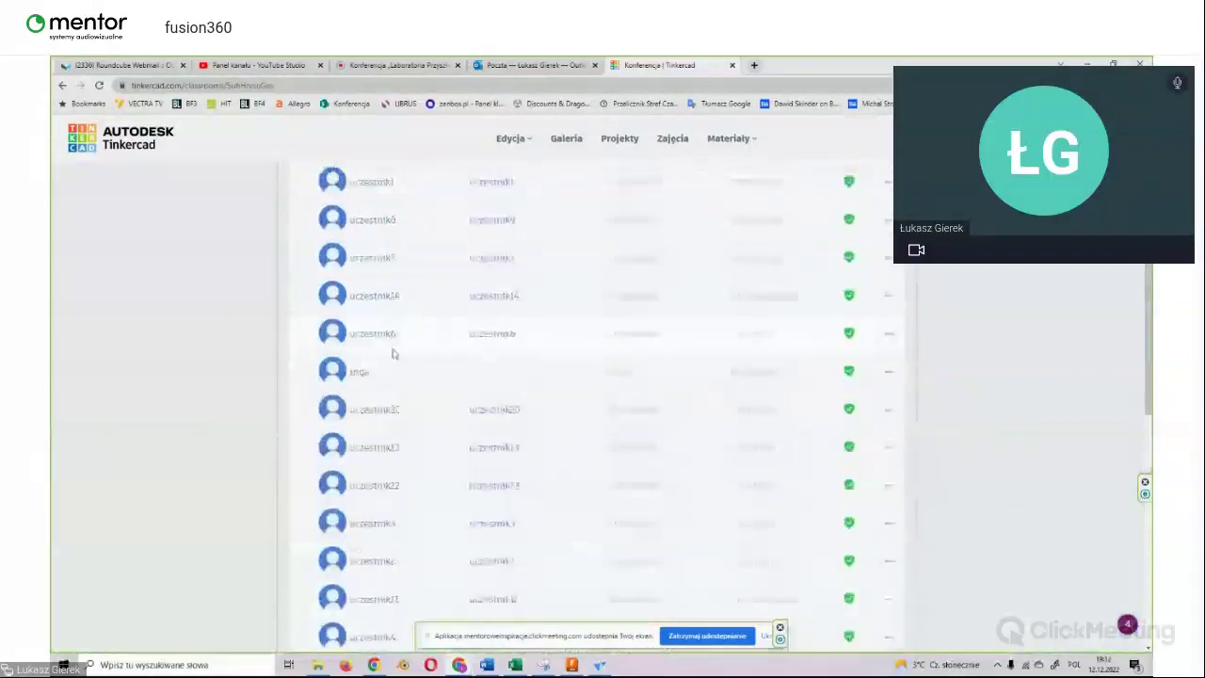
scroll(386, 350, up, 4)
scroll(789, 433, down, 3)
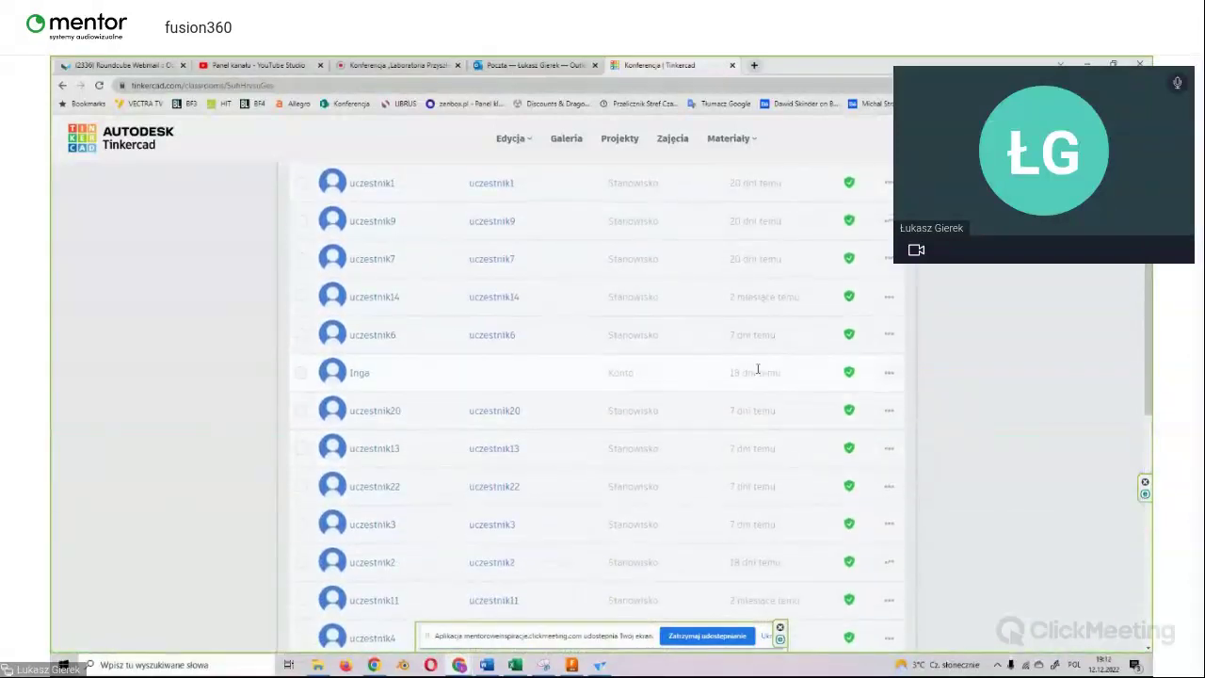
scroll(659, 348, up, 2)
click(571, 665)
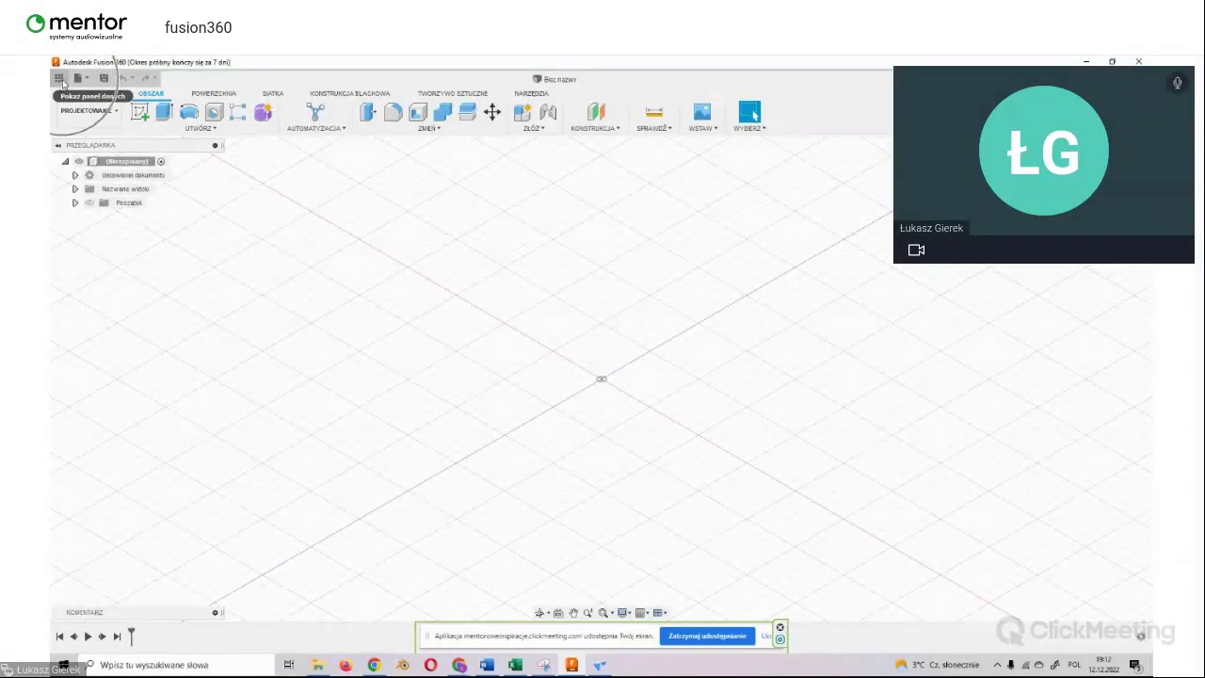
Step: Show the Data Panel and scroll through the test project's saved designs
click(61, 82)
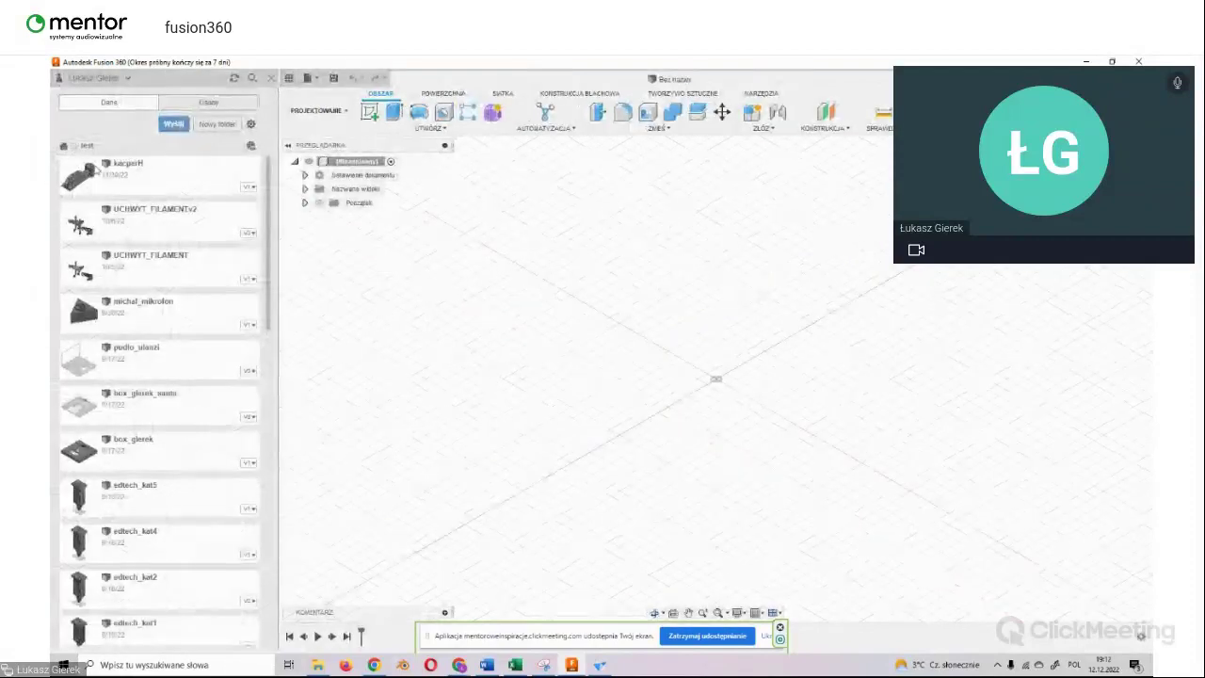
scroll(114, 184, down, 2)
scroll(114, 183, down, 3)
scroll(114, 184, down, 1)
scroll(114, 183, down, 2)
scroll(114, 183, down, 3)
scroll(113, 186, down, 3)
scroll(113, 188, down, 3)
scroll(111, 190, down, 3)
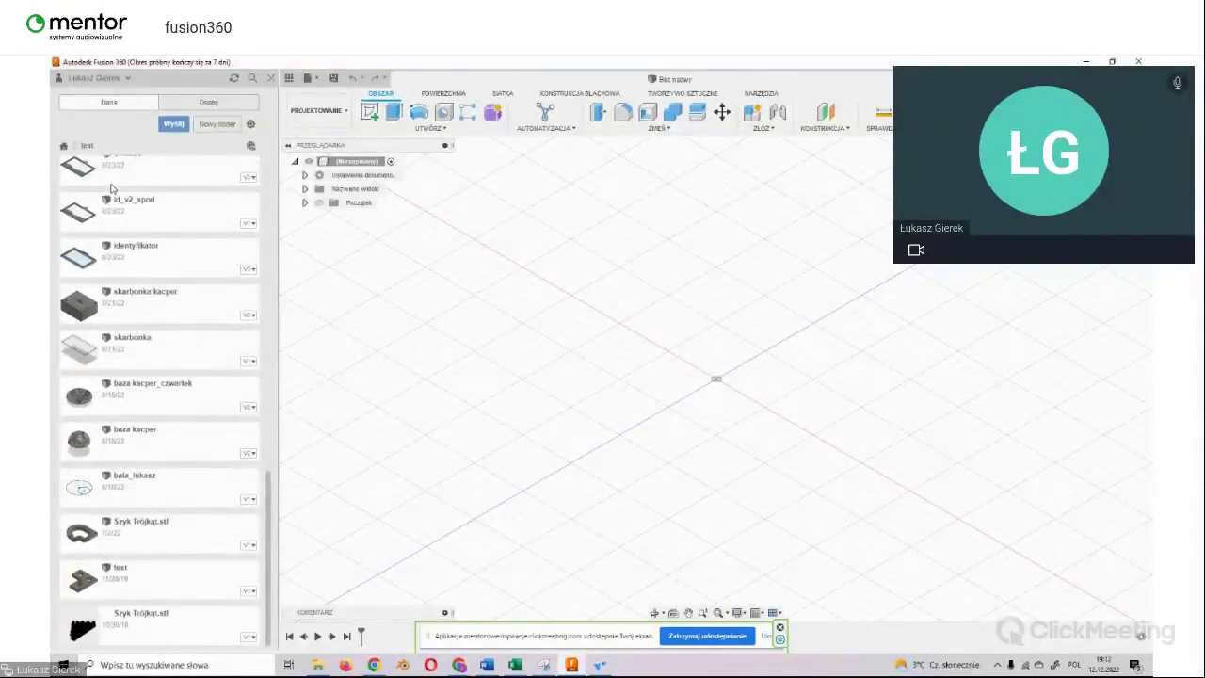
scroll(112, 189, up, 3)
scroll(111, 188, up, 4)
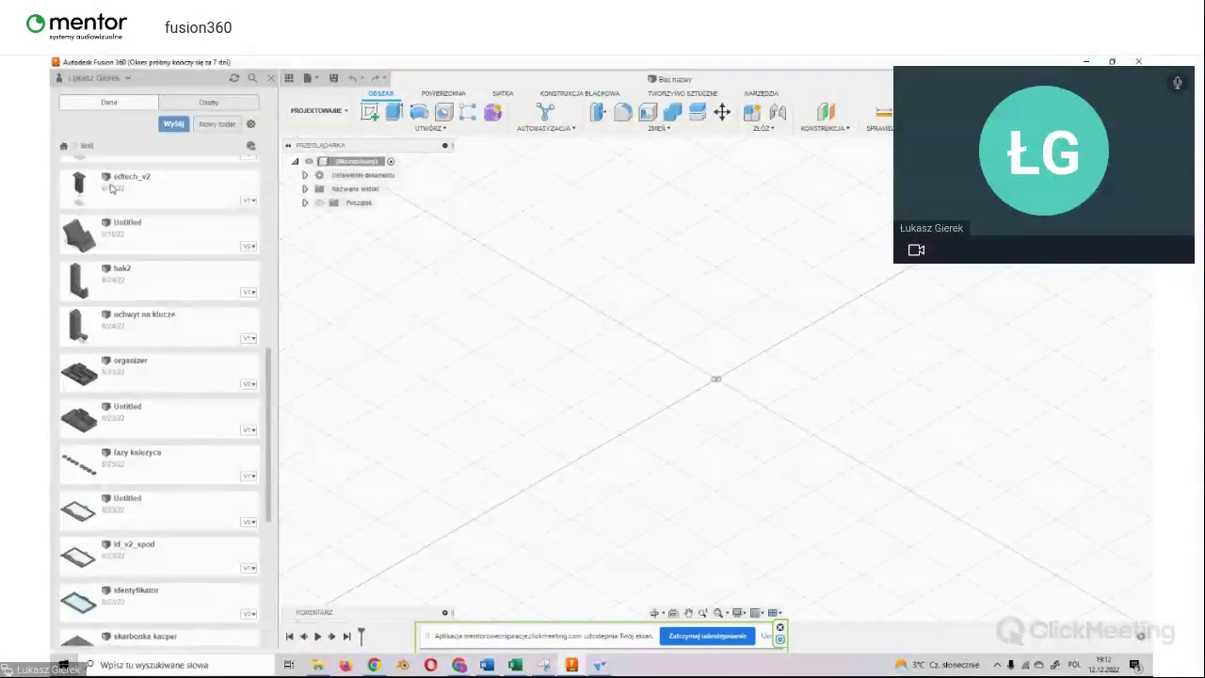
scroll(129, 234, up, 2)
scroll(128, 233, up, 2)
scroll(127, 234, up, 2)
scroll(126, 234, up, 2)
scroll(126, 234, up, 1)
scroll(125, 235, up, 1)
scroll(124, 234, up, 1)
scroll(123, 235, down, 3)
scroll(124, 234, down, 8)
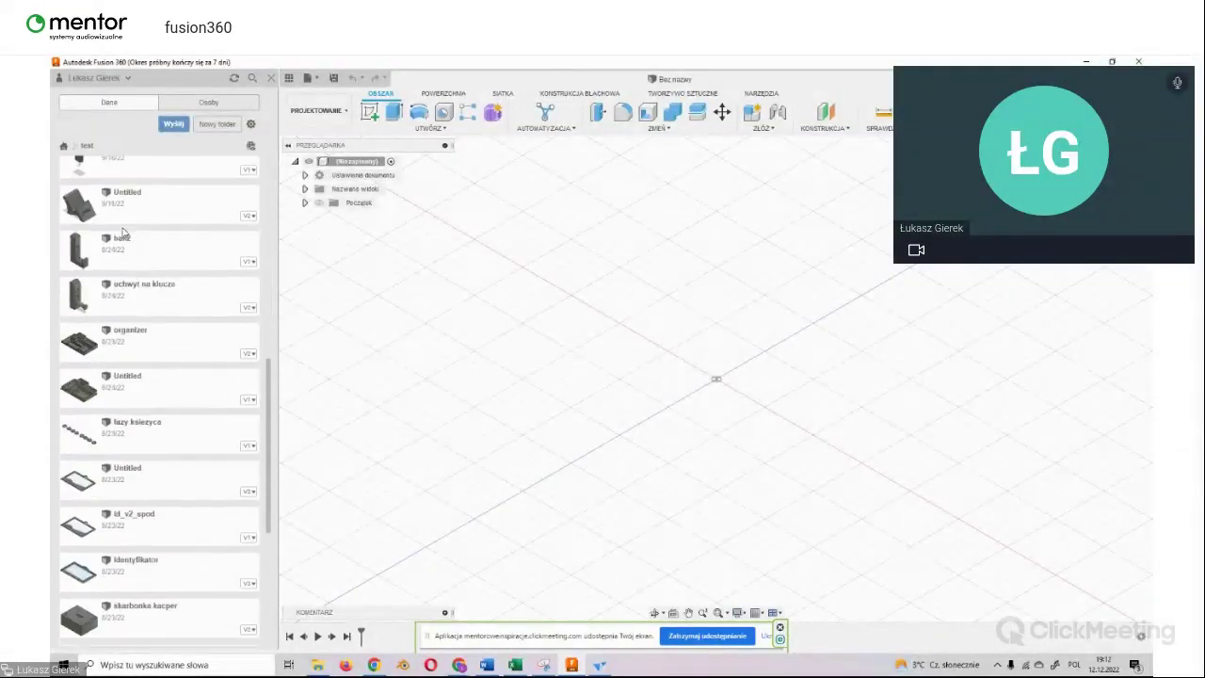
scroll(123, 231, down, 3)
scroll(123, 233, down, 1)
scroll(124, 234, down, 1)
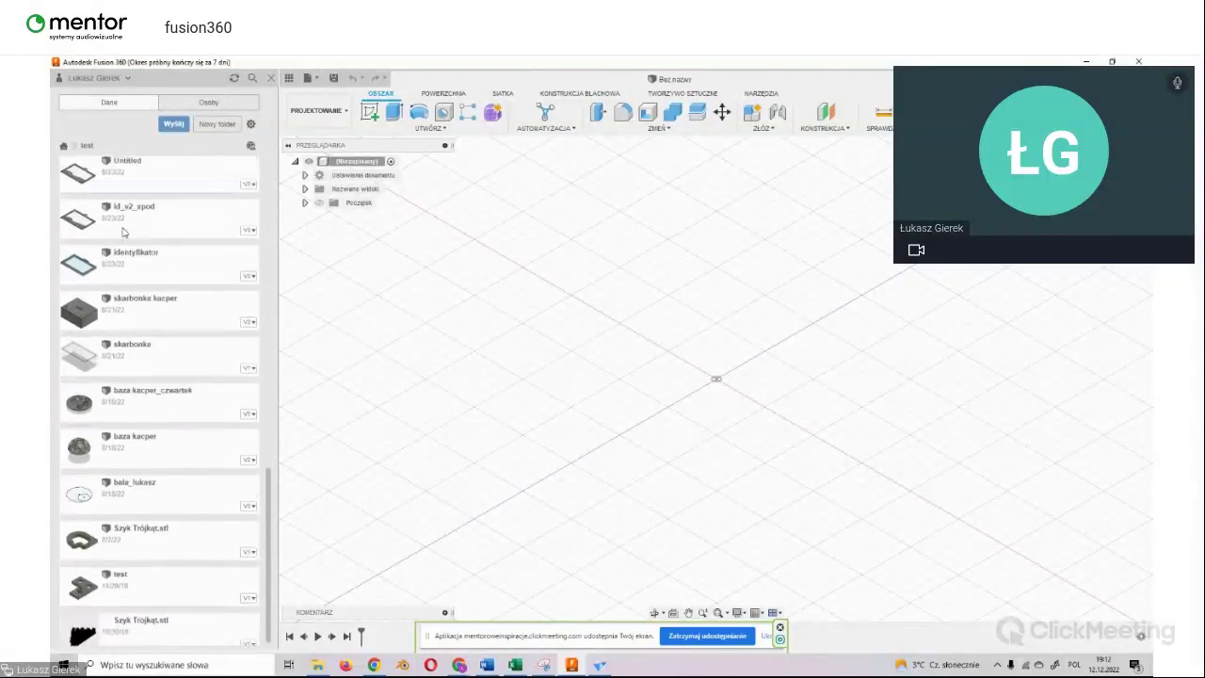
scroll(125, 234, down, 1)
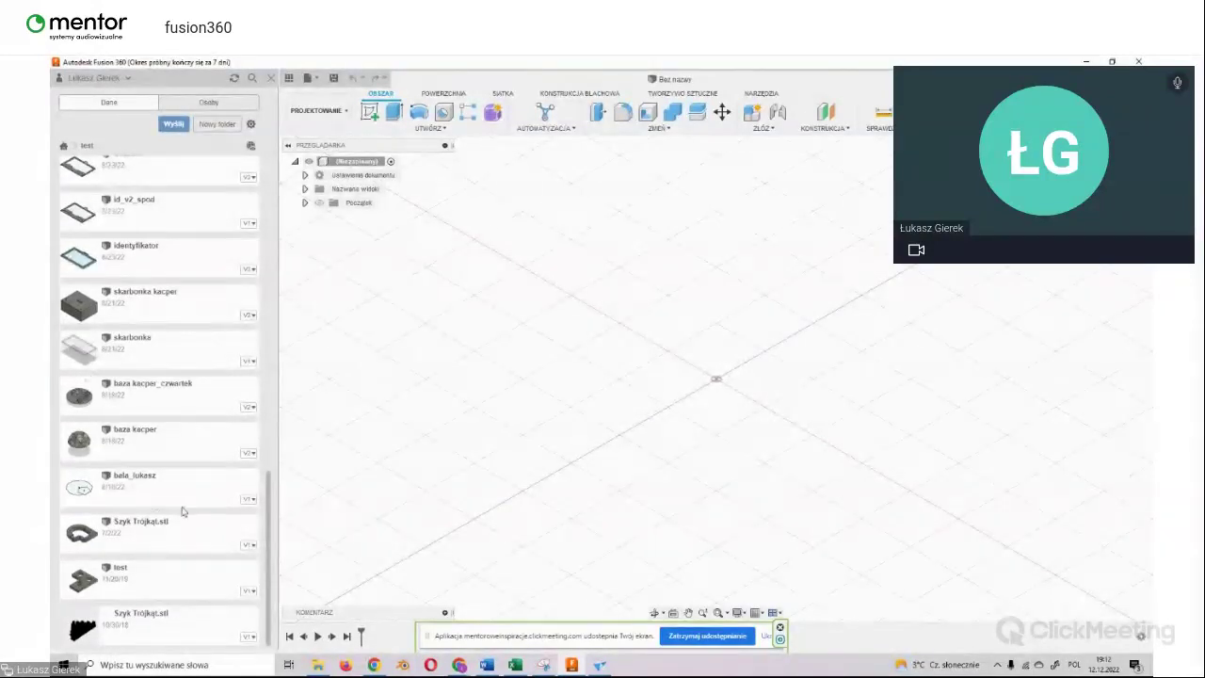
scroll(154, 494, up, 4)
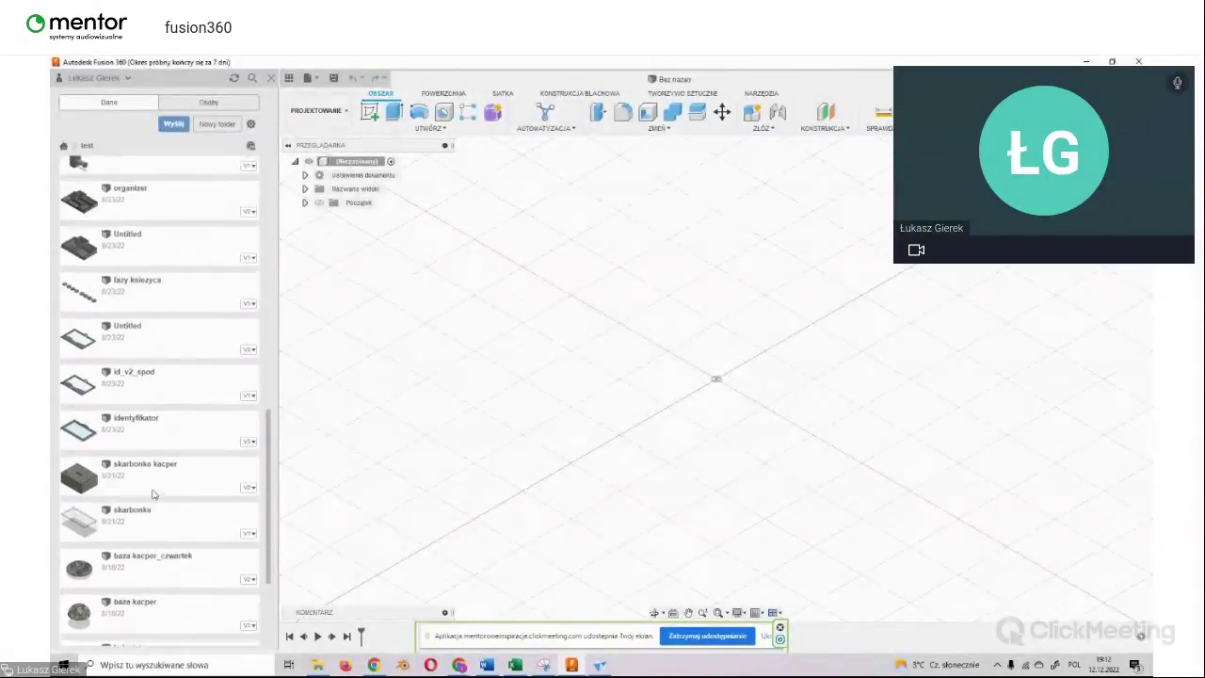
Step: Open the Untitled tray design from the file list
click(145, 251)
double_click(145, 251)
double_click(146, 251)
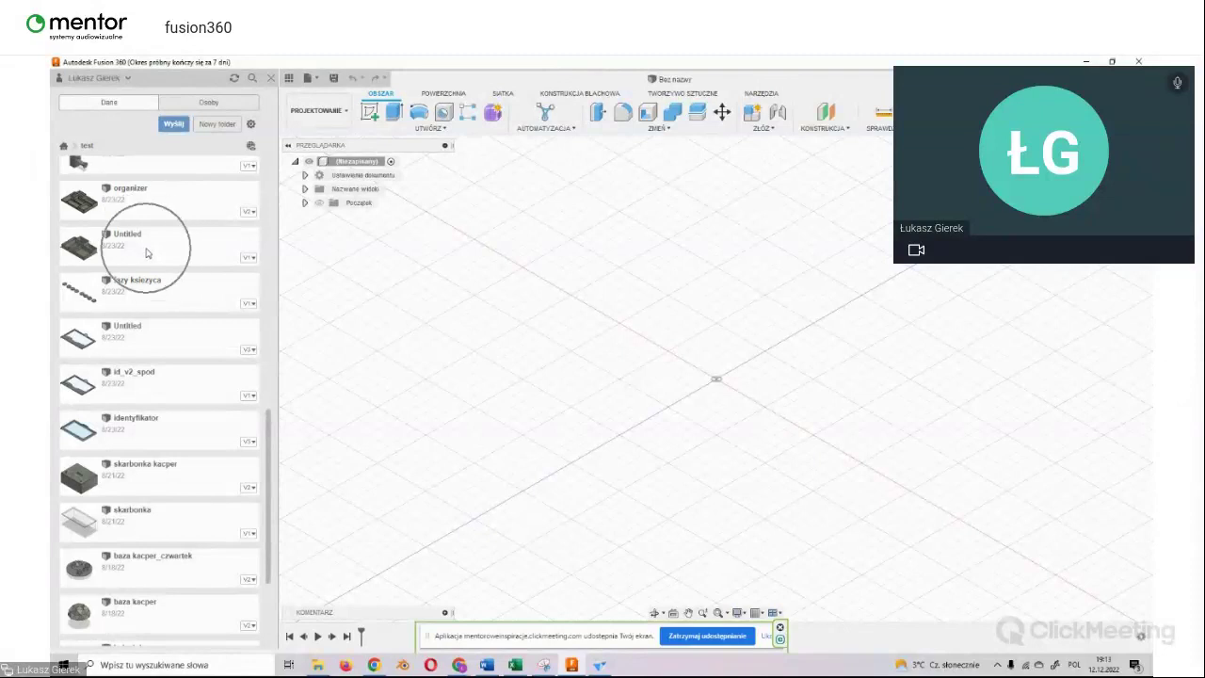
scroll(141, 258, up, 3)
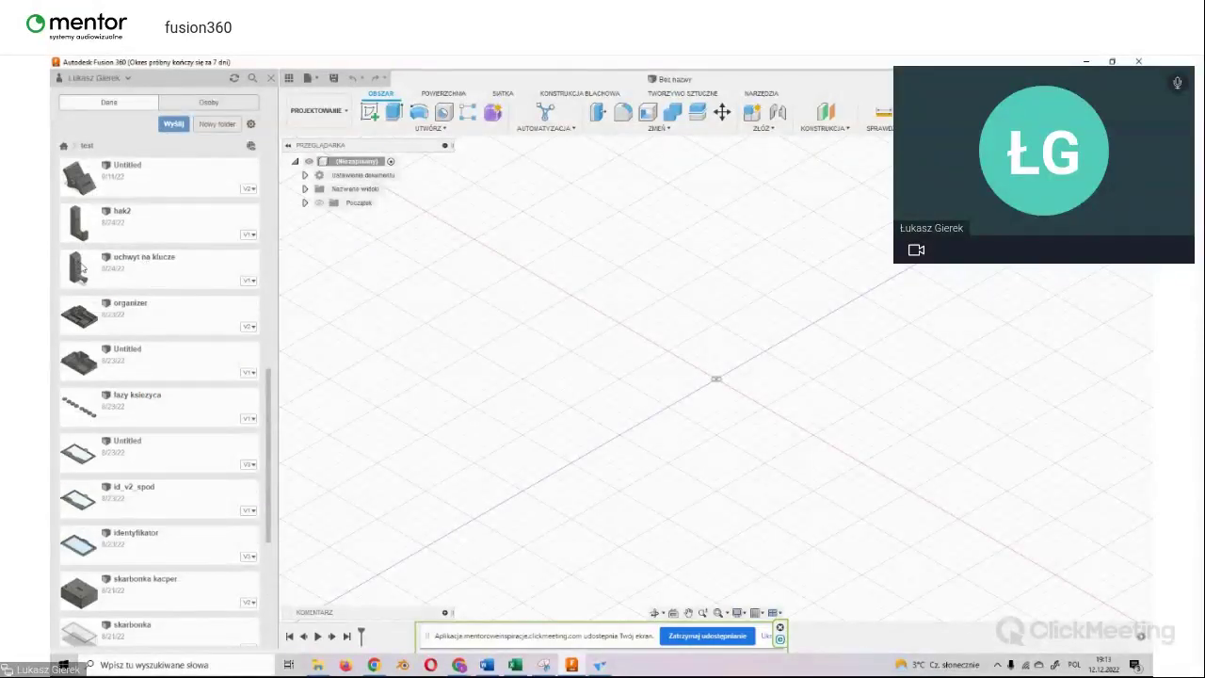
double_click(155, 363)
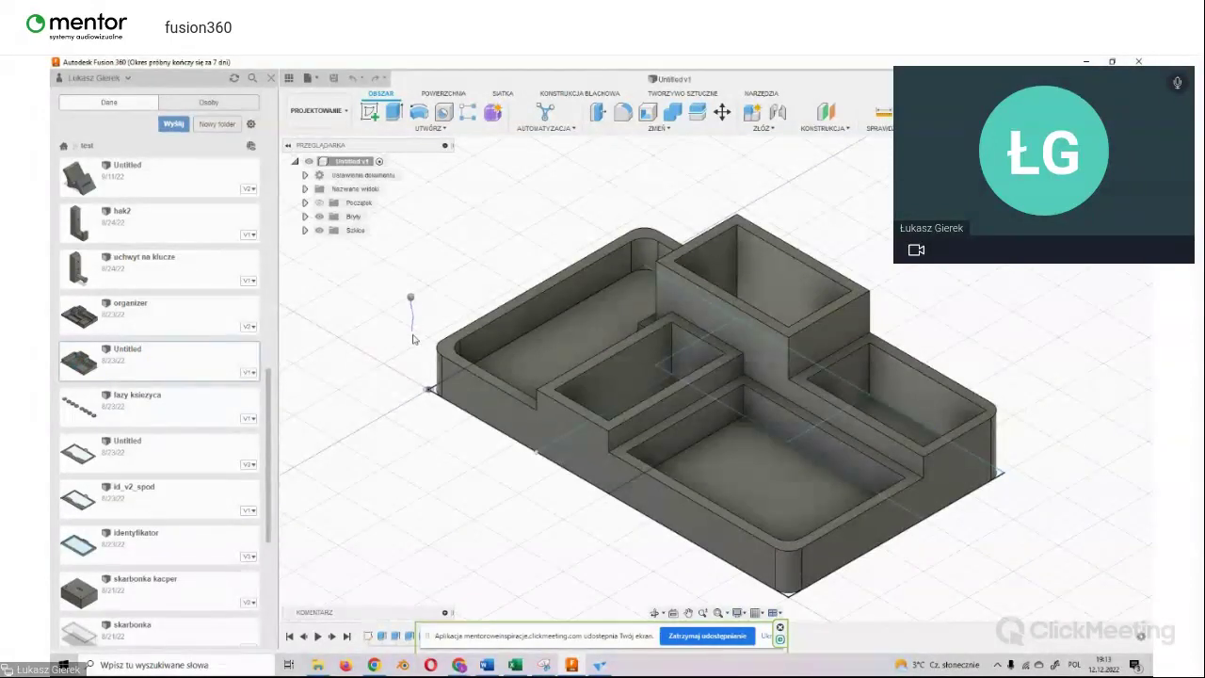
Step: Orbit the Untitled tray to its short side, then open the organizer design
click(419, 400)
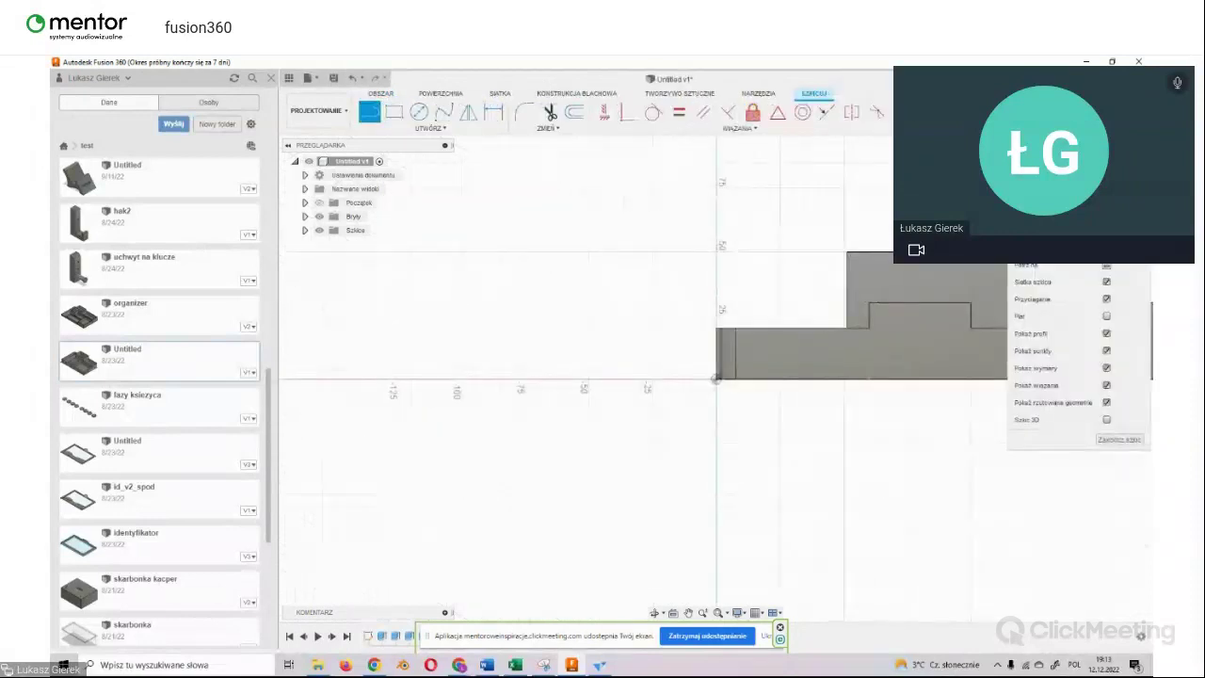
click(1119, 438)
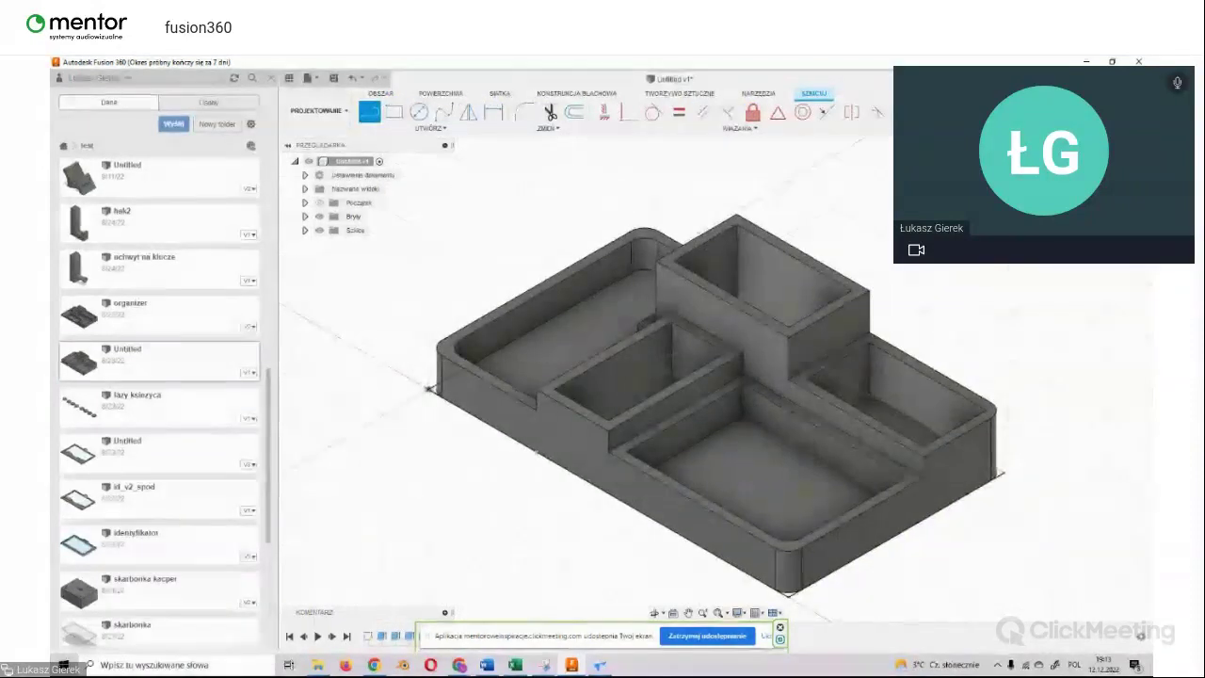
click(656, 613)
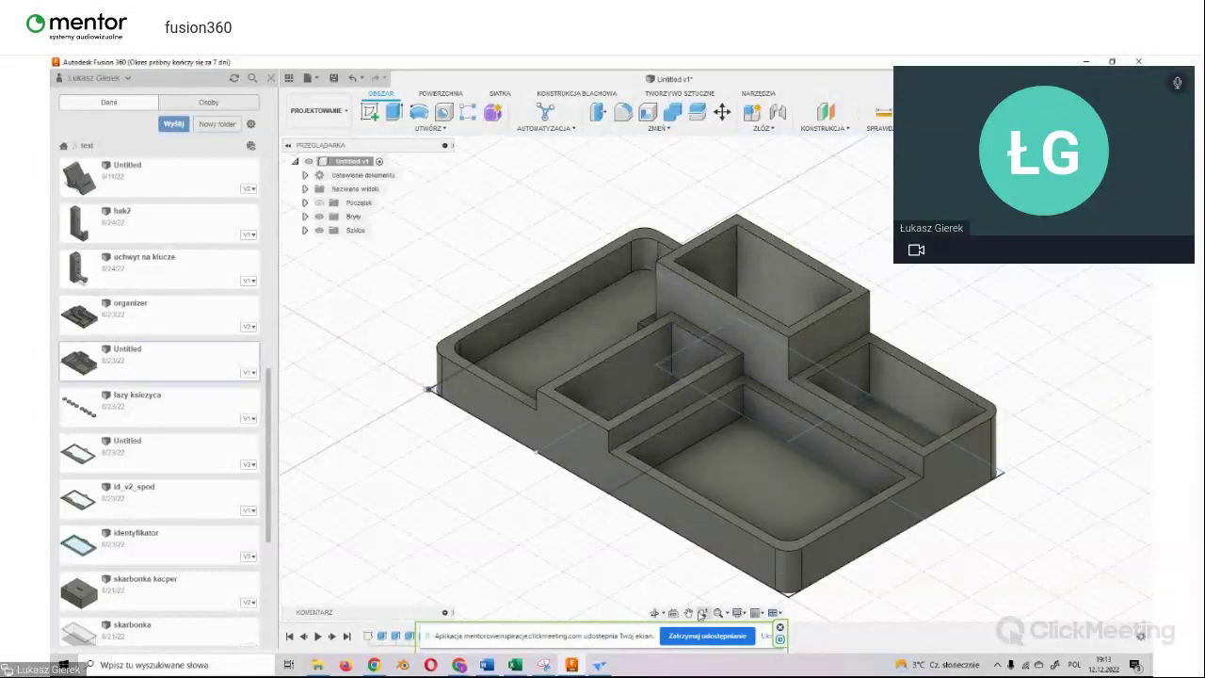
mouse_move(607, 552)
mouse_down()
mouse_move(617, 457)
mouse_move(650, 575)
mouse_up()
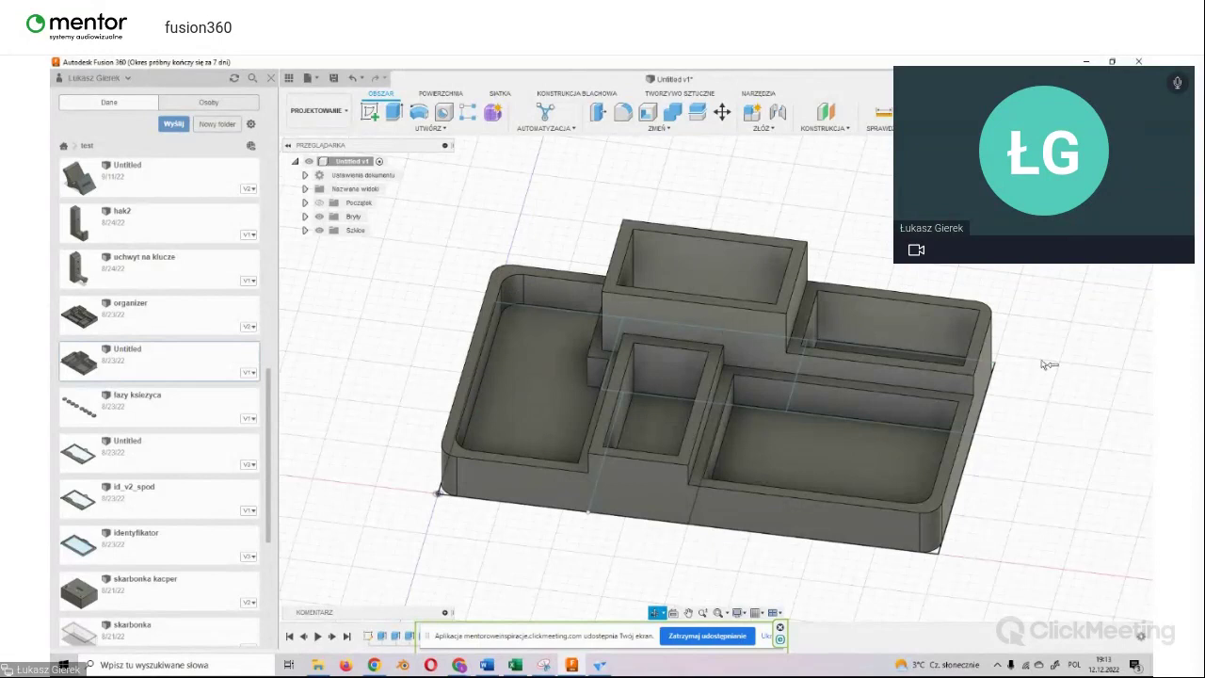
key(Escape)
double_click(162, 320)
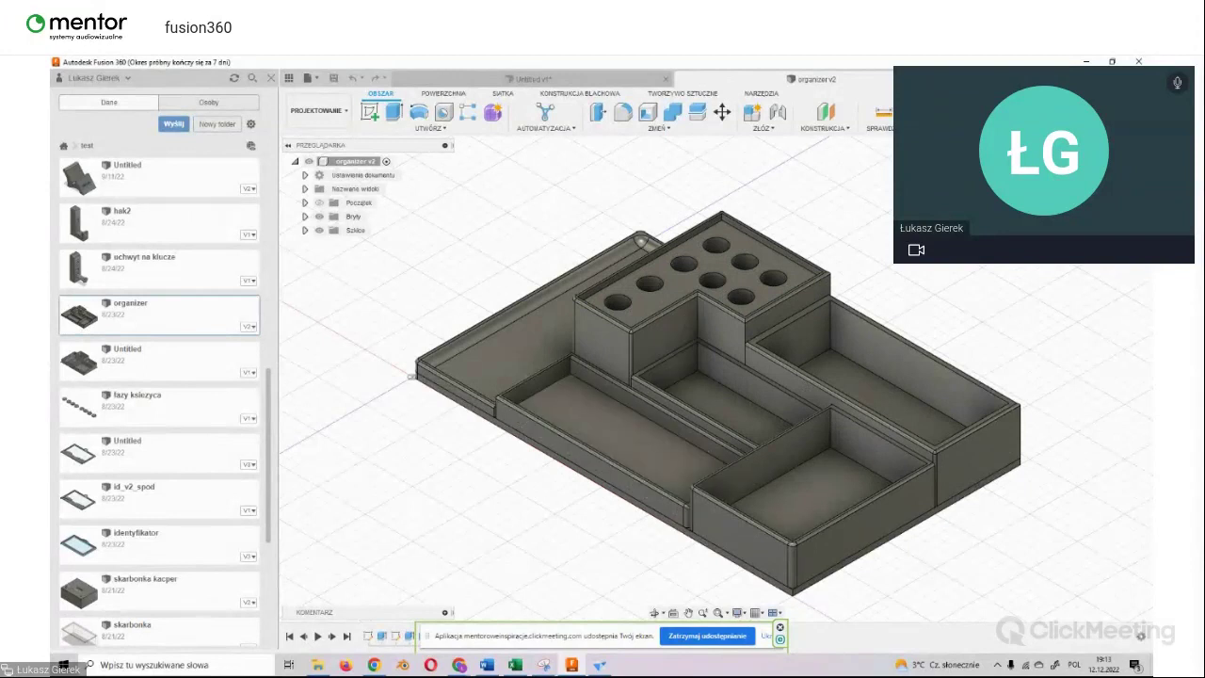
Step: Open uchwyt na klucze and orbit the key holder to front and isometric views
shift+middle_drag(715, 367, 668, 369)
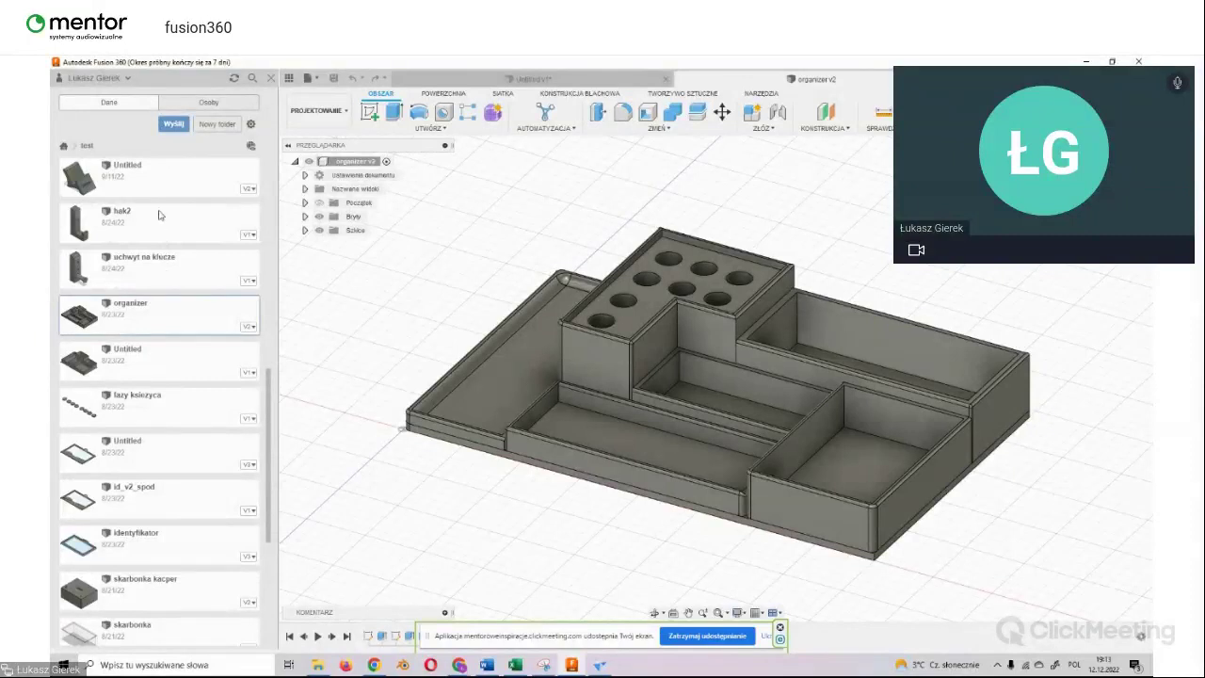
double_click(179, 274)
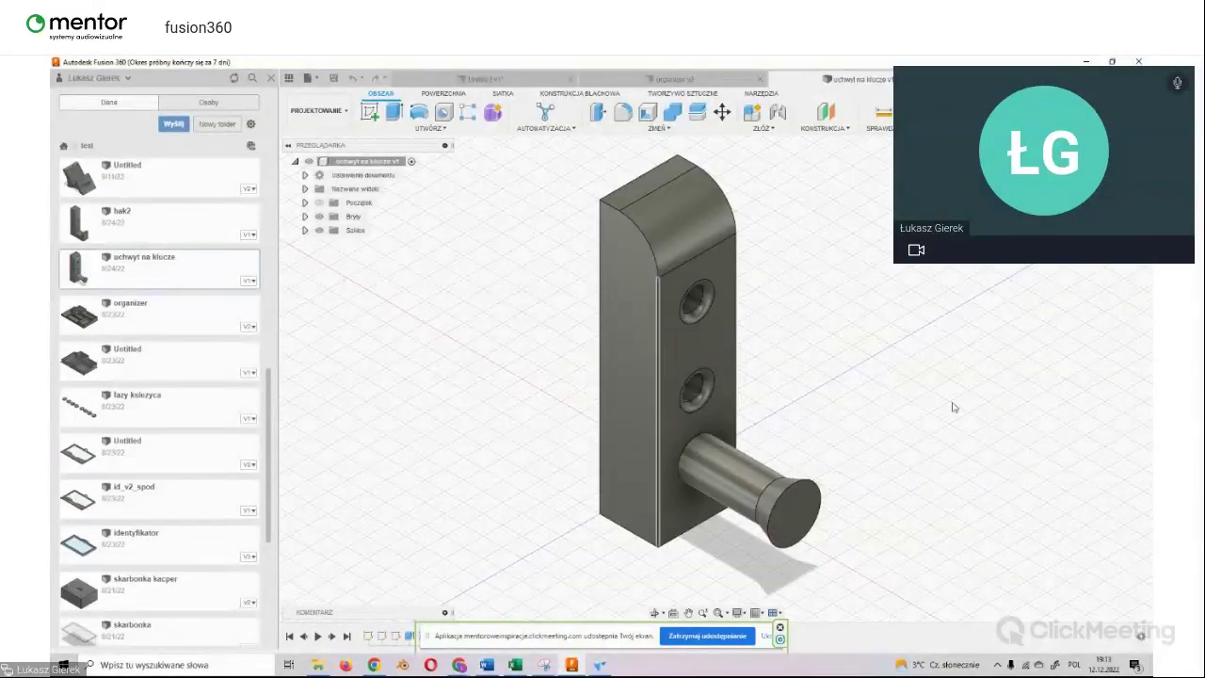
shift+middle_drag(713, 377, 807, 458)
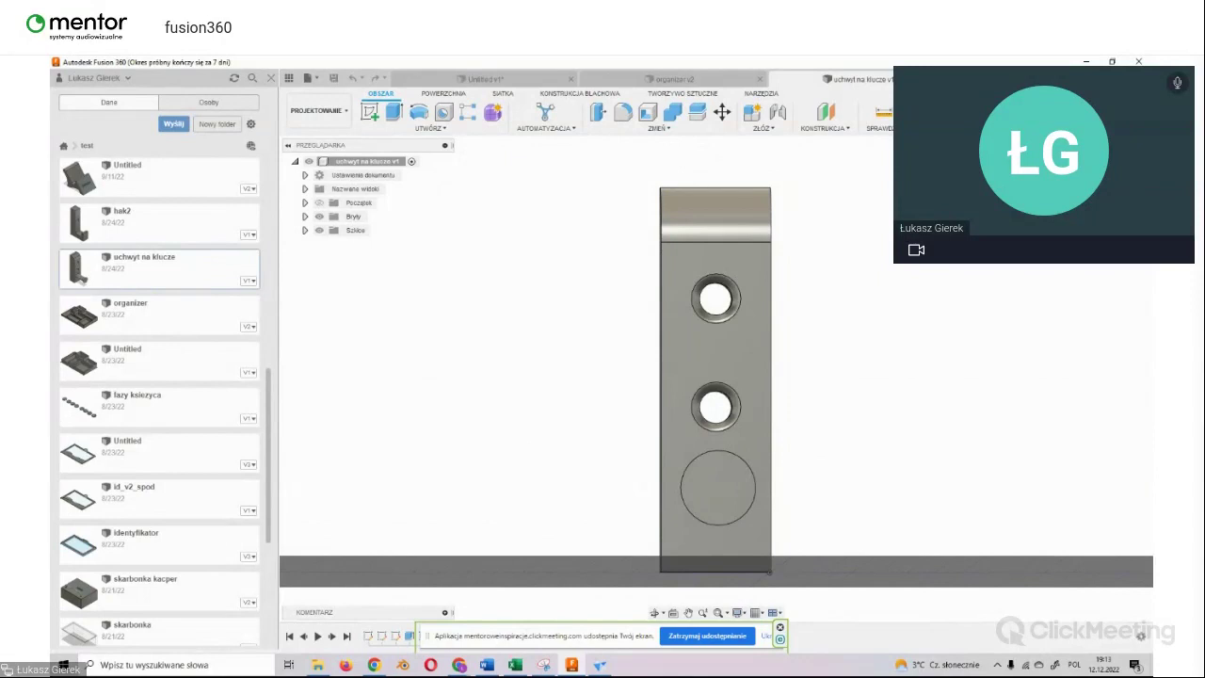
shift+middle_drag(715, 377, 716, 377)
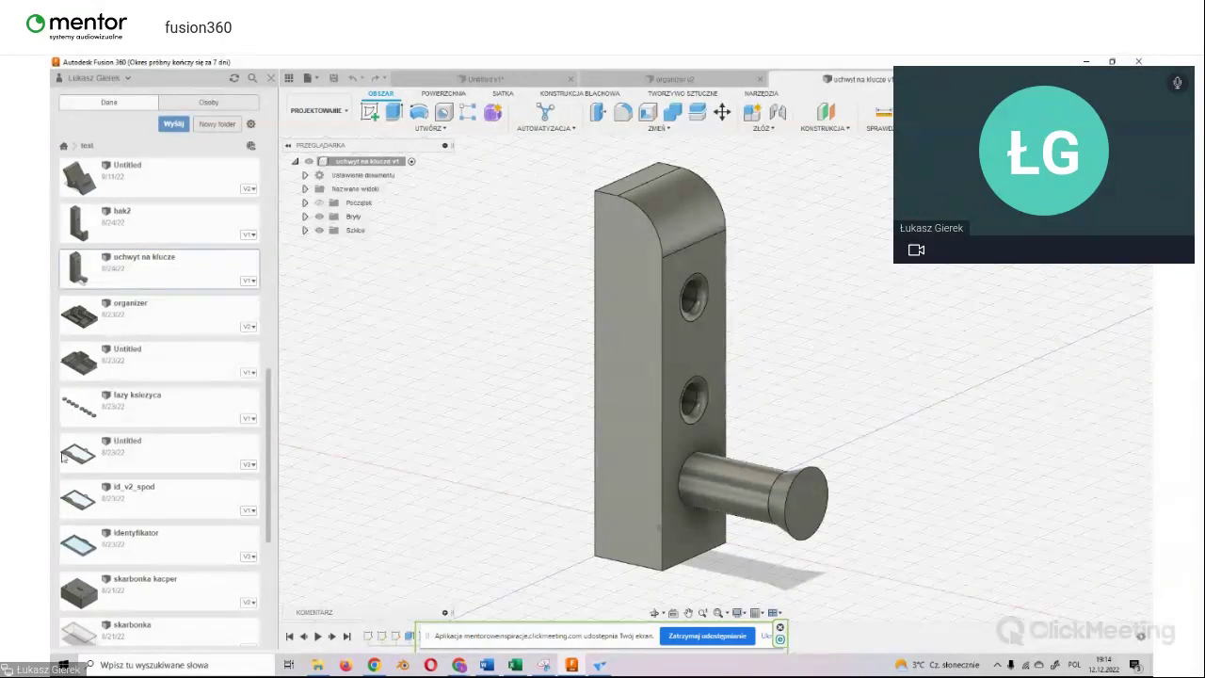
scroll(144, 414, up, 2)
scroll(144, 414, up, 2)
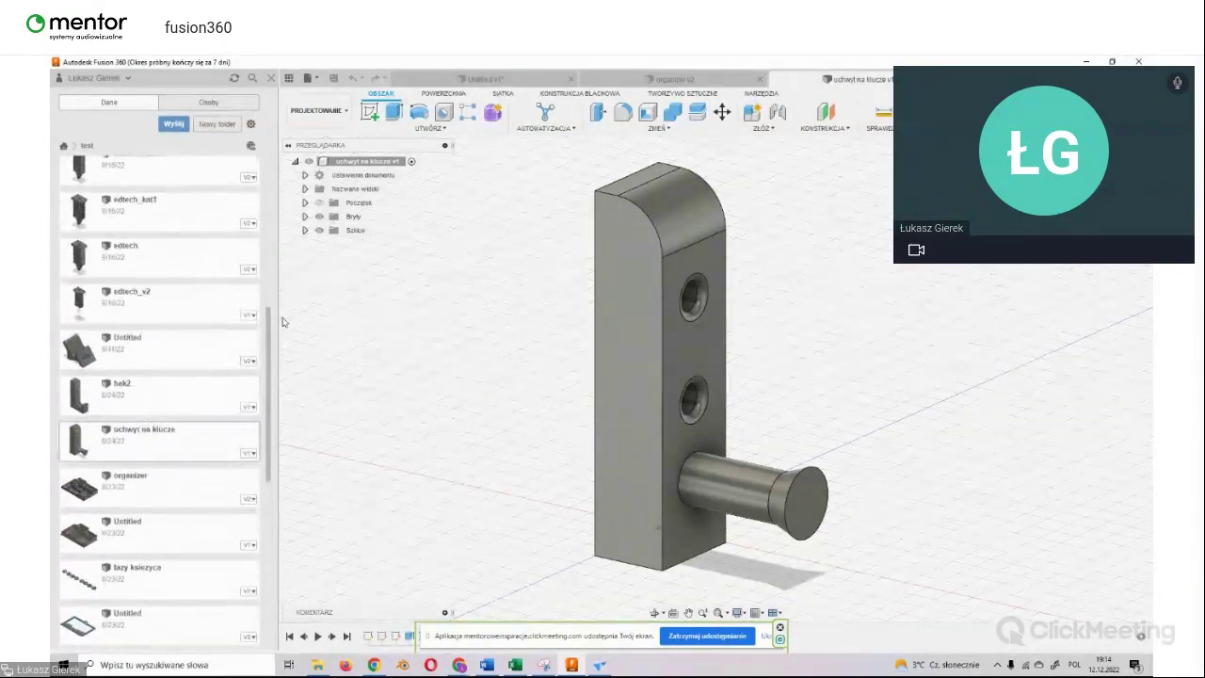
Step: Open the Untitled (9/11/22) phone stand, orbit to a low side view, then go to the meeting
double_click(151, 358)
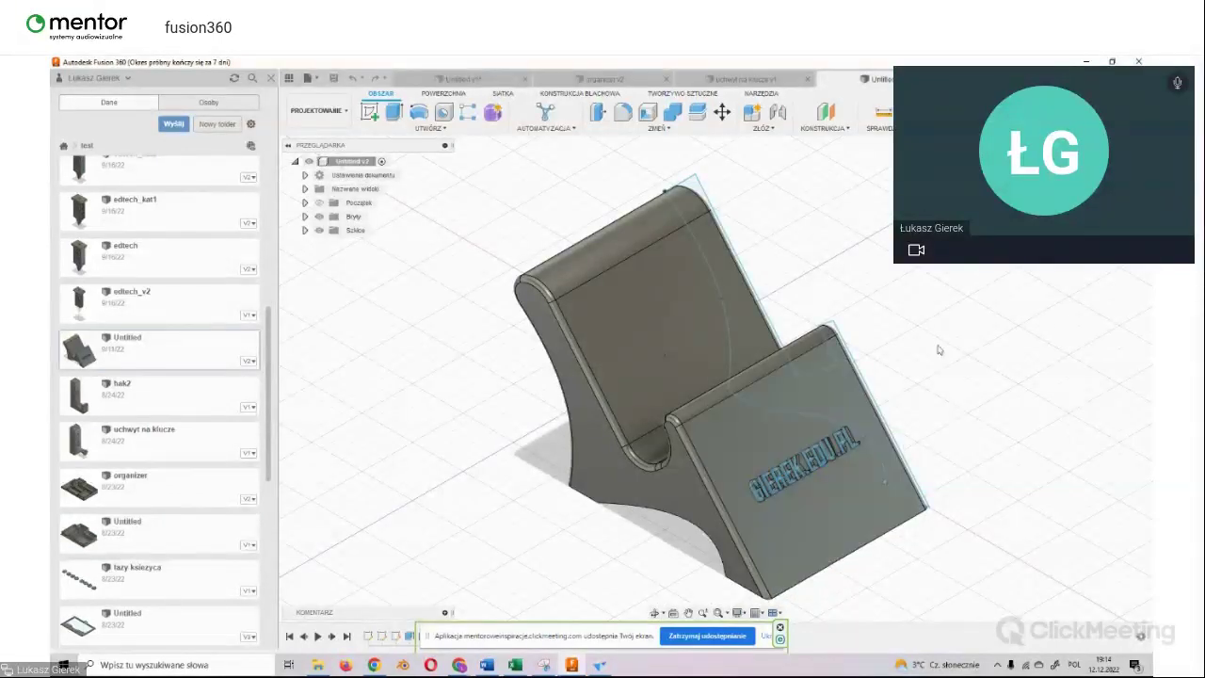
mouse_move(665, 355)
shift+middle_down()
mouse_move(716, 376)
mouse_move(744, 372)
mouse_move(678, 386)
shift+middle_up()
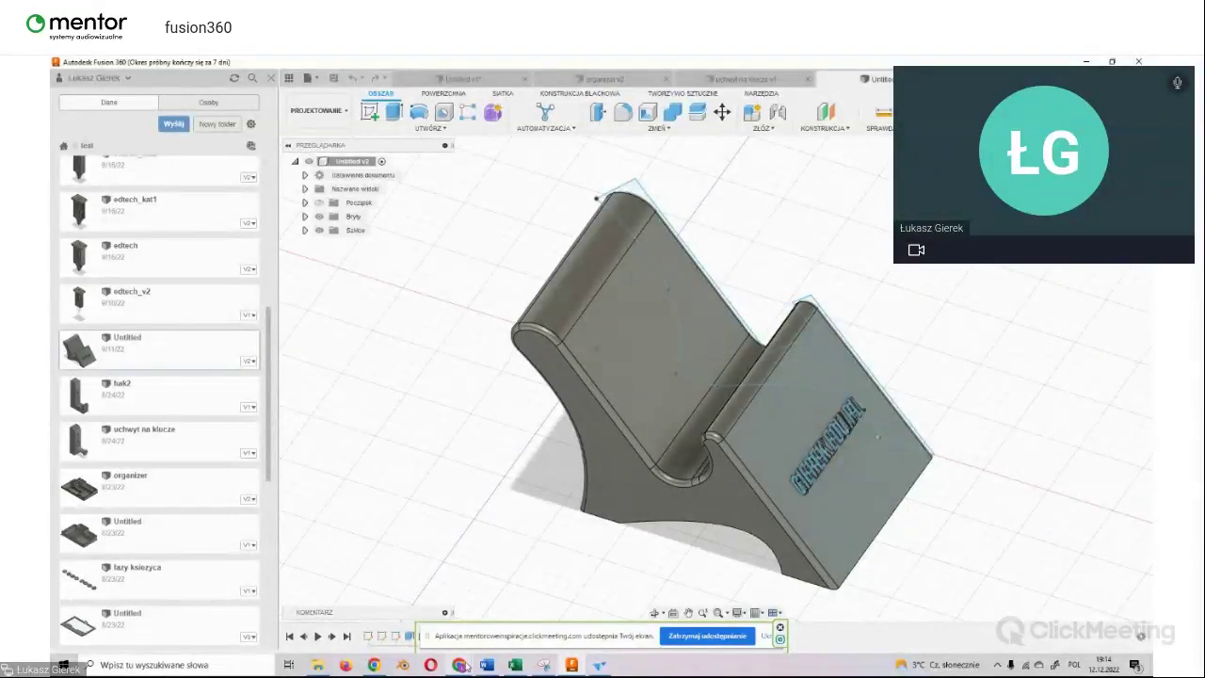
mouse_move(459, 664)
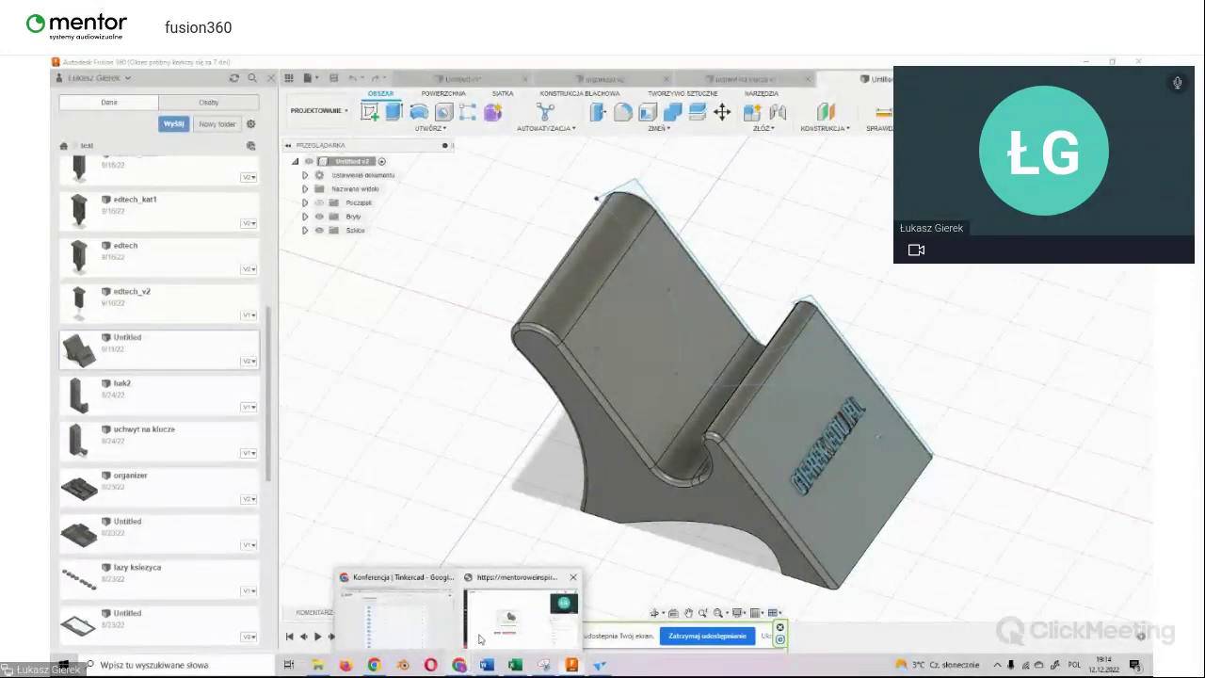
click(482, 638)
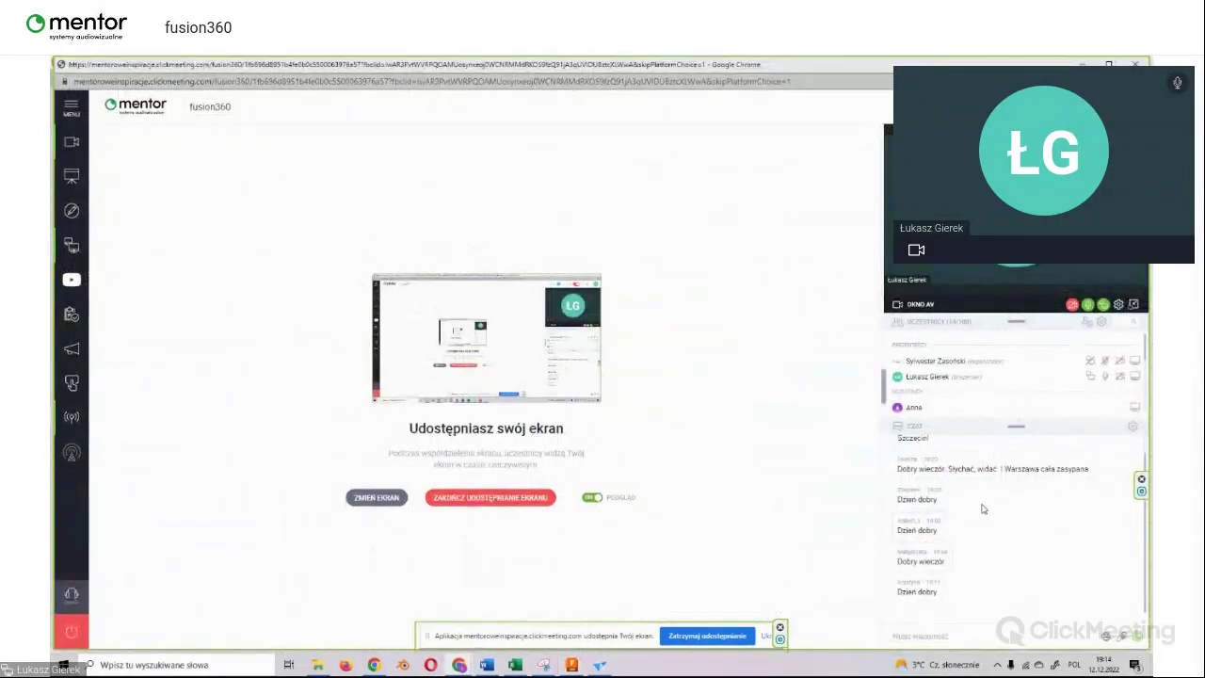
Step: Resize ClickMeeting's participant list to check attendees and chat, then minimize the meeting window
scroll(949, 504, up, 1)
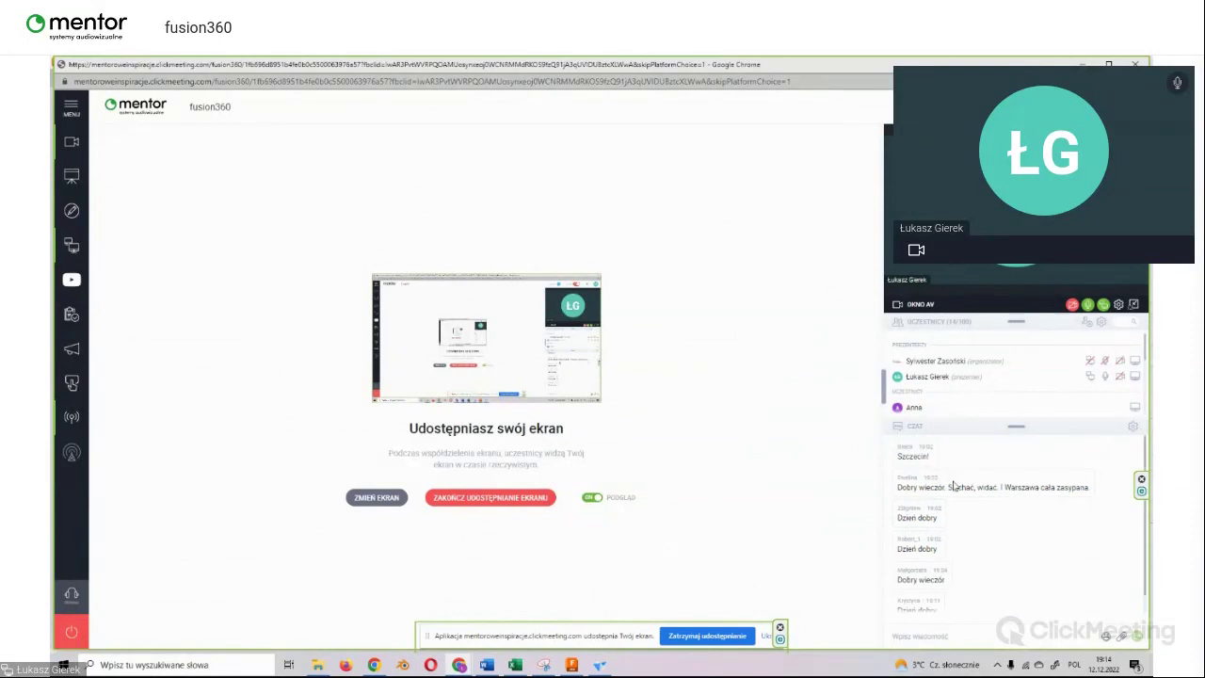
drag(1024, 426, 1022, 555)
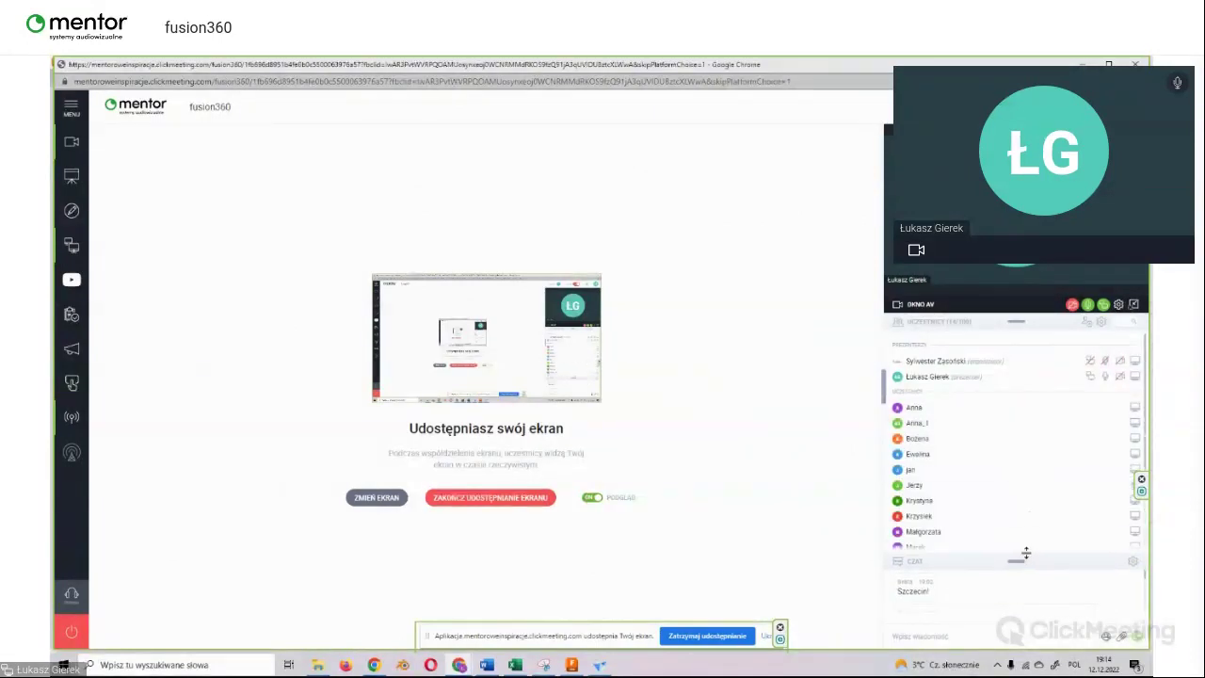
scroll(994, 468, down, 1)
scroll(995, 521, up, 2)
drag(1017, 560, 1017, 438)
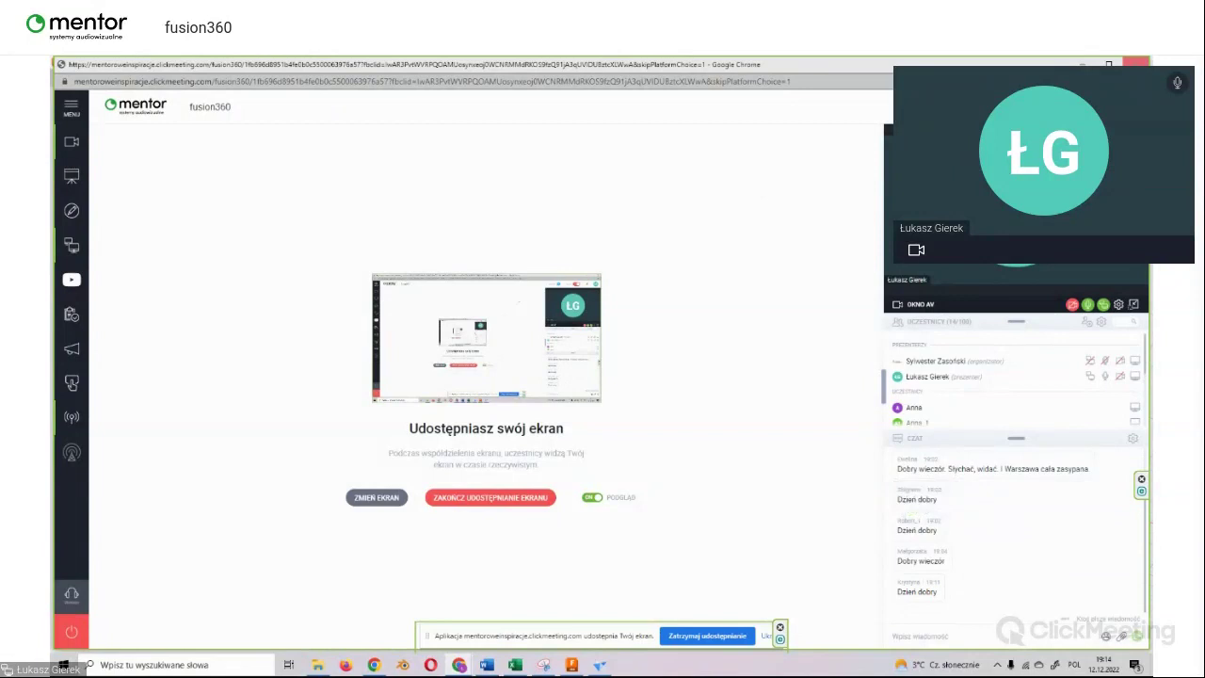
click(1083, 62)
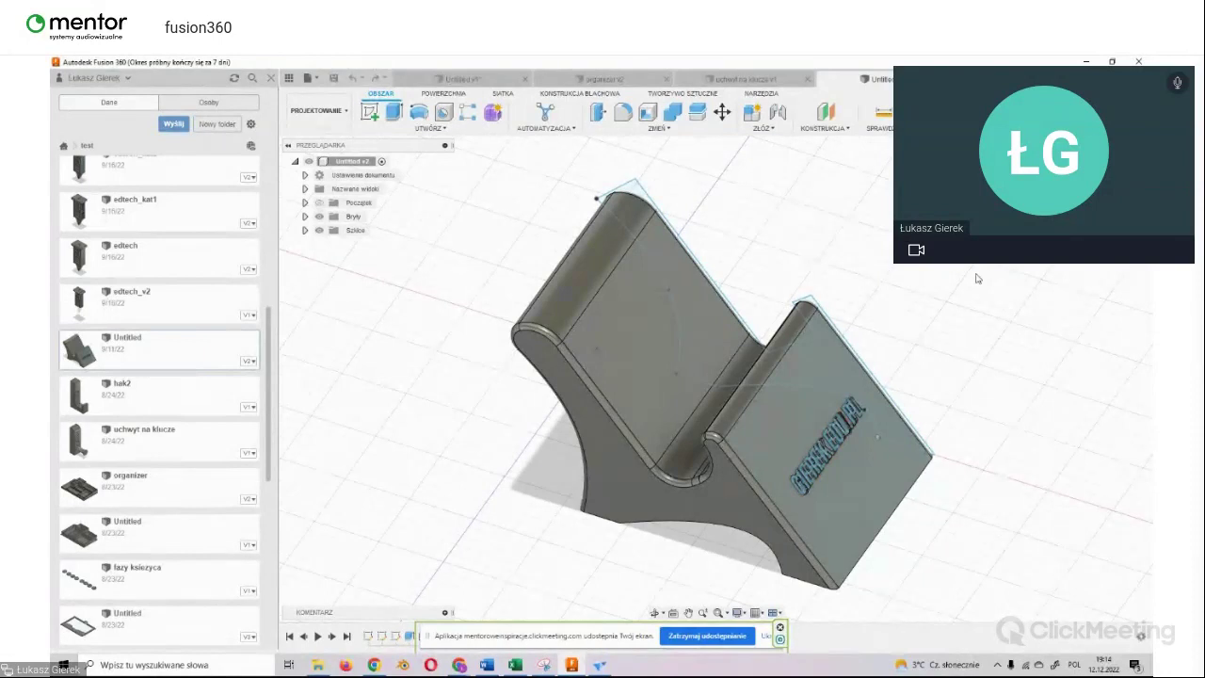
scroll(210, 287, up, 2)
scroll(209, 274, up, 1)
scroll(208, 270, up, 1)
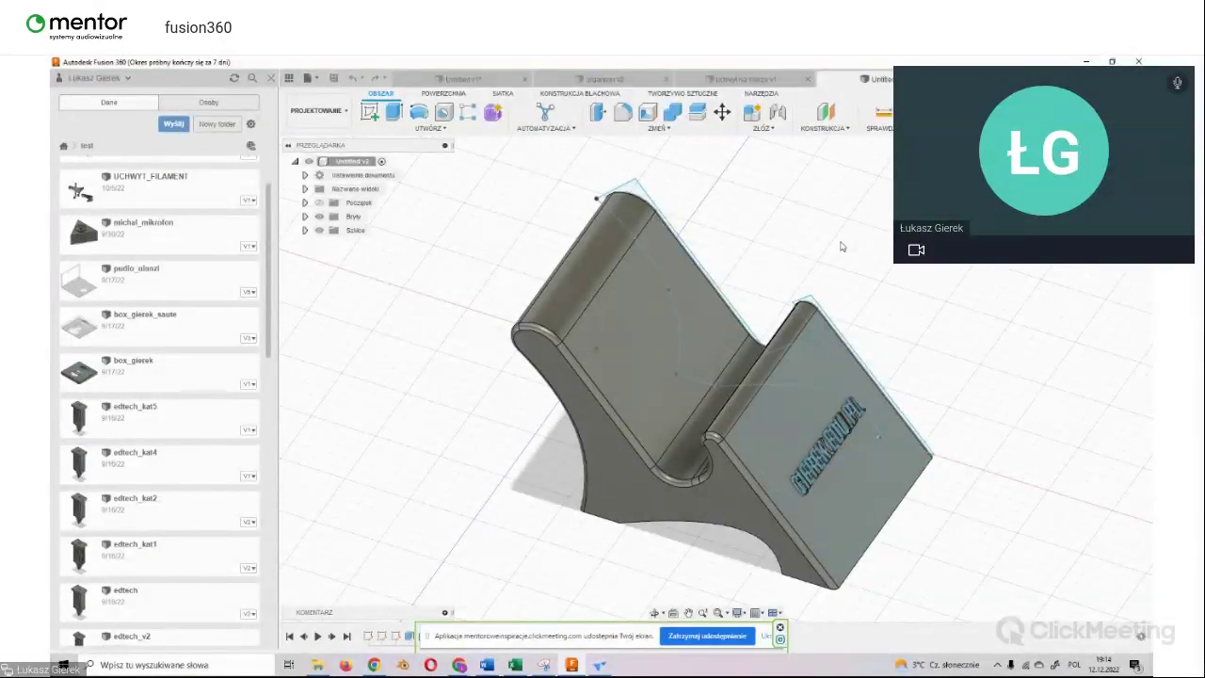
mouse_move(713, 372)
shift+middle_down()
mouse_move(659, 395)
mouse_move(716, 382)
shift+middle_up()
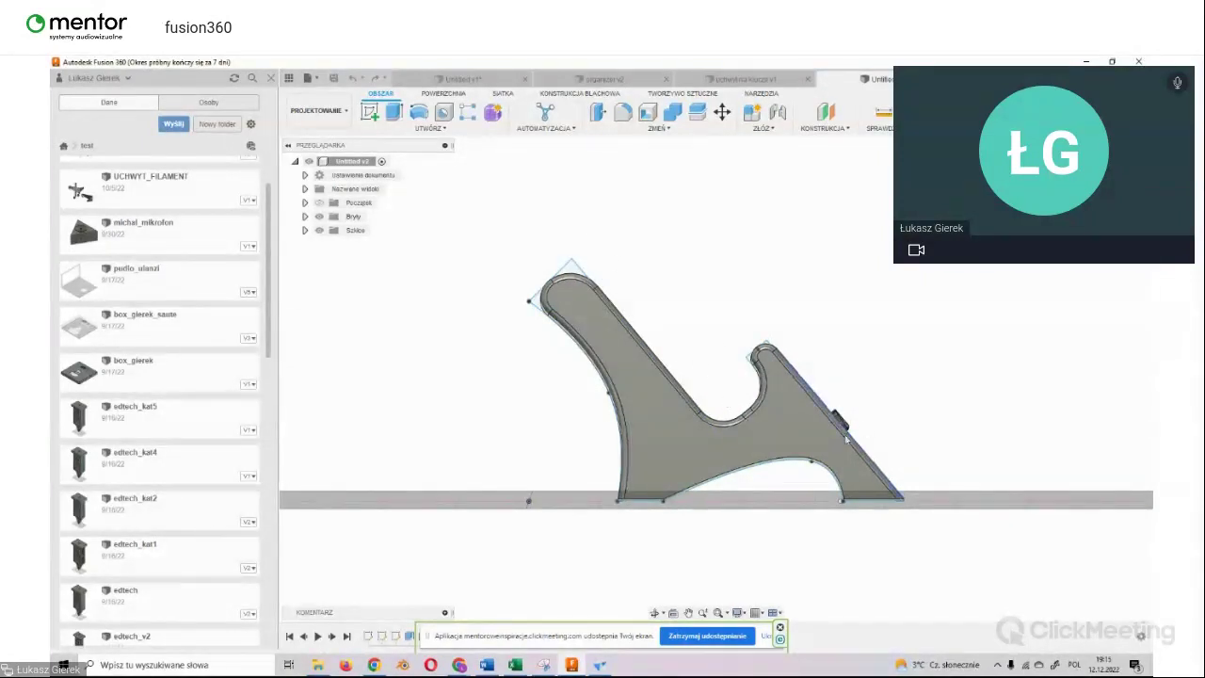
shift+middle_drag(842, 422, 840, 387)
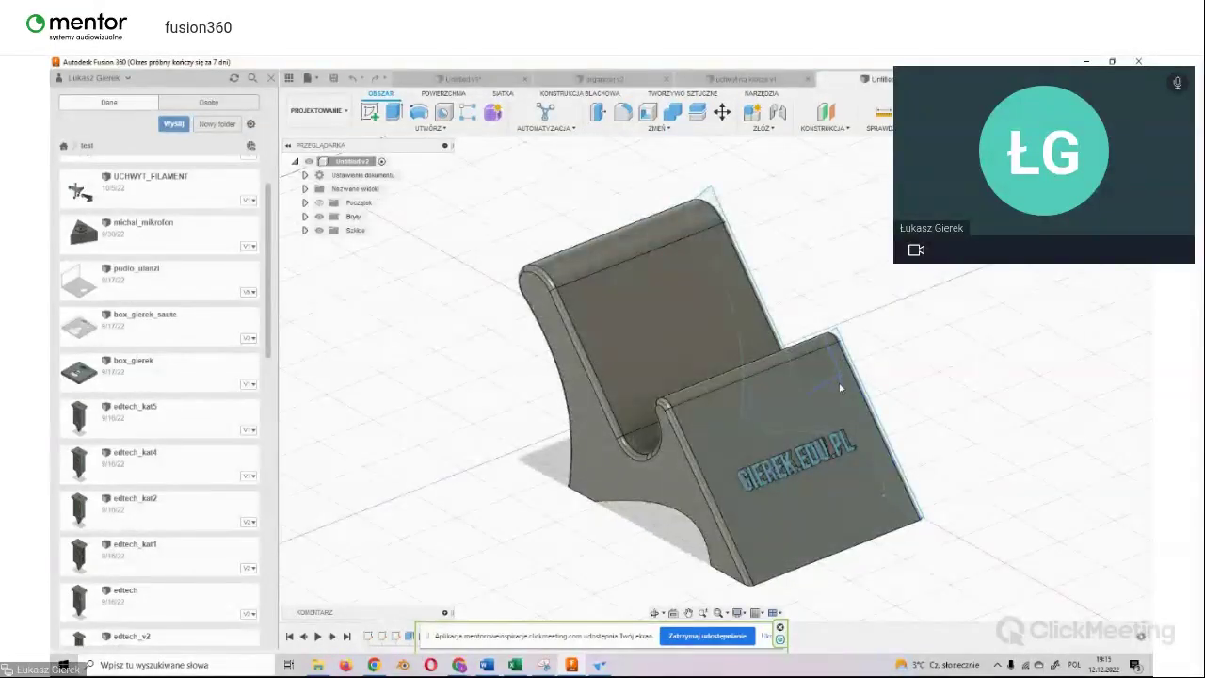
key(ctrl)
shift+middle_drag(715, 376, 602, 386)
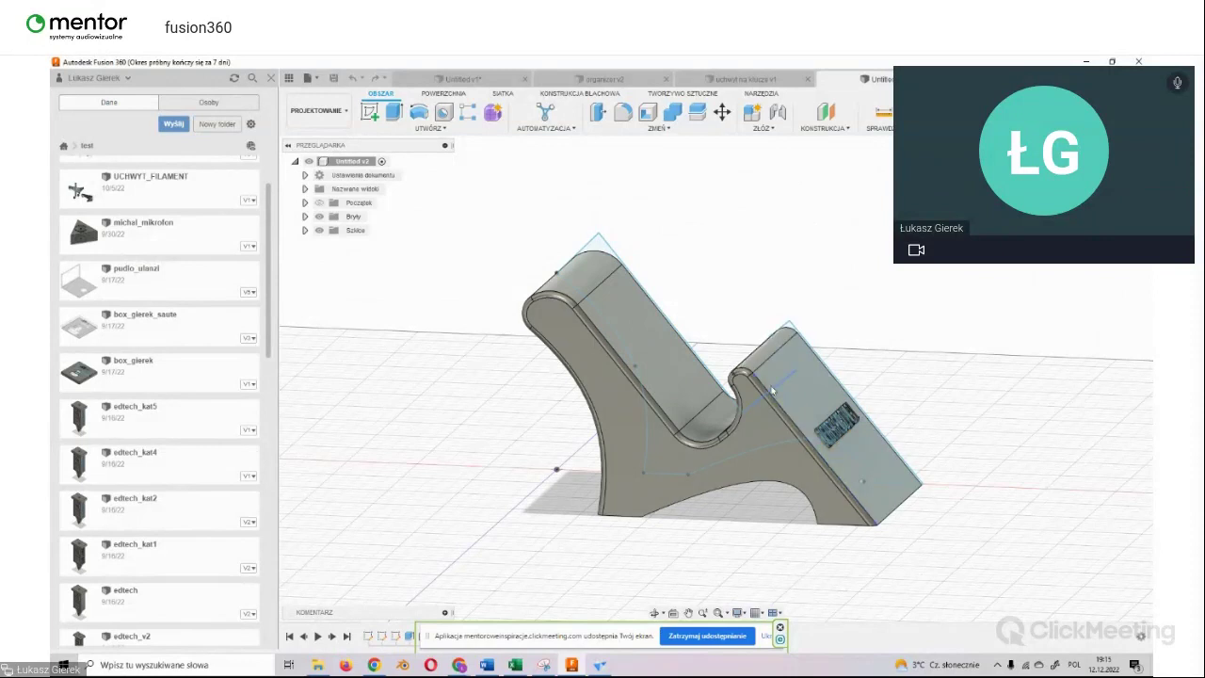
shift+middle_drag(716, 378, 603, 386)
shift+middle_drag(715, 378, 659, 377)
shift+middle_drag(715, 376, 672, 226)
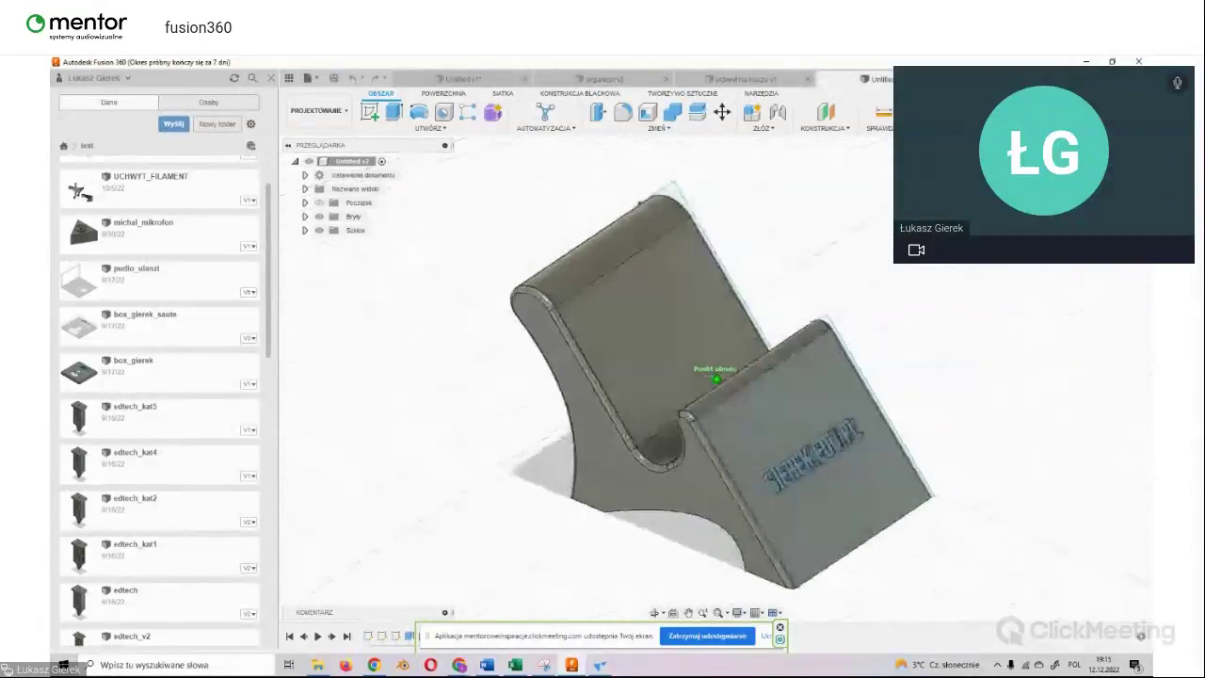
scroll(221, 325, up, 1)
scroll(221, 321, up, 1)
click(182, 191)
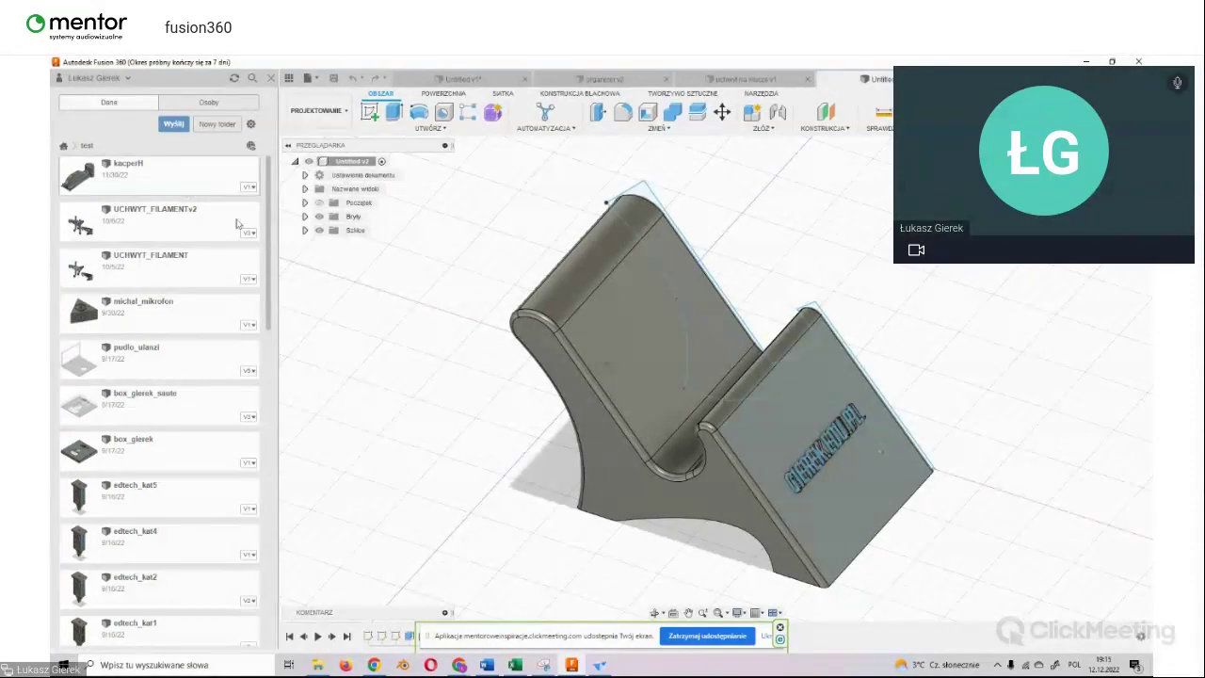
scroll(133, 448, down, 2)
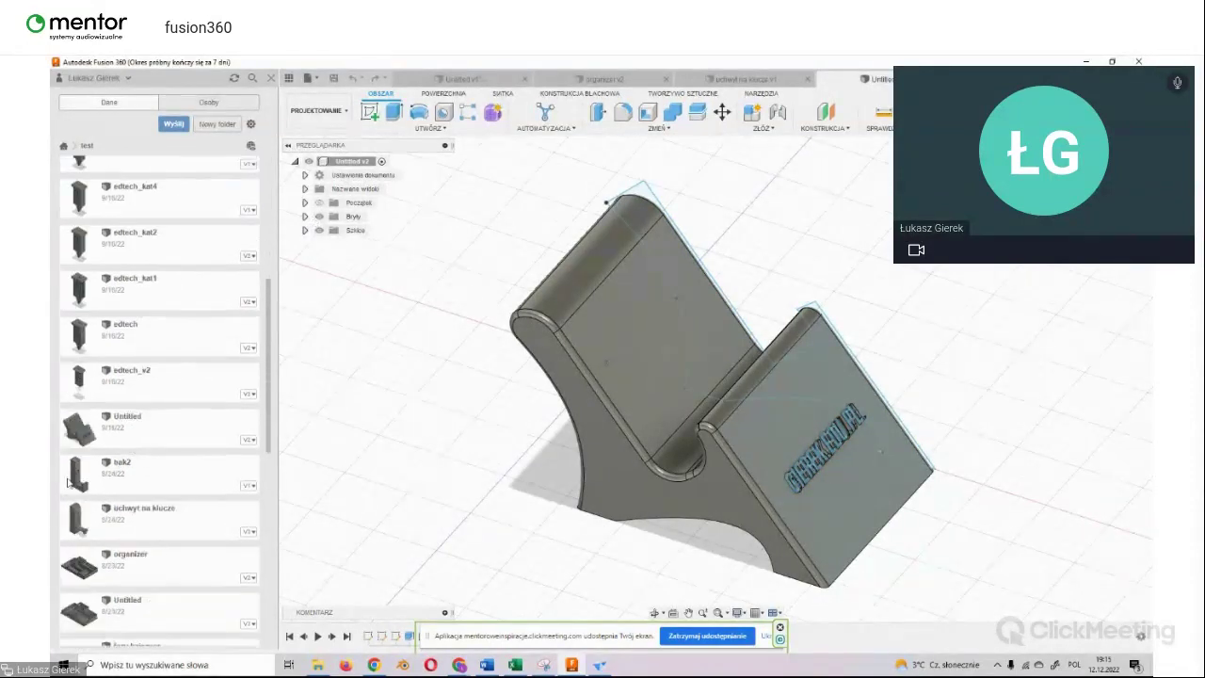
scroll(188, 428, up, 2)
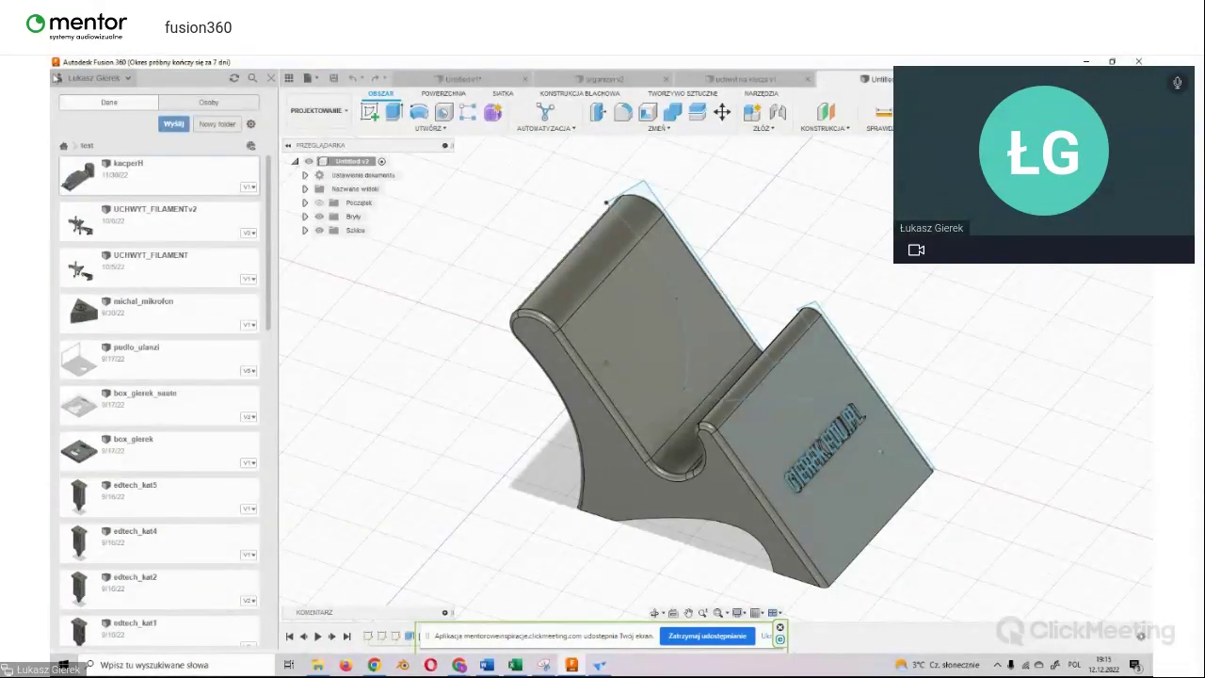
click(128, 80)
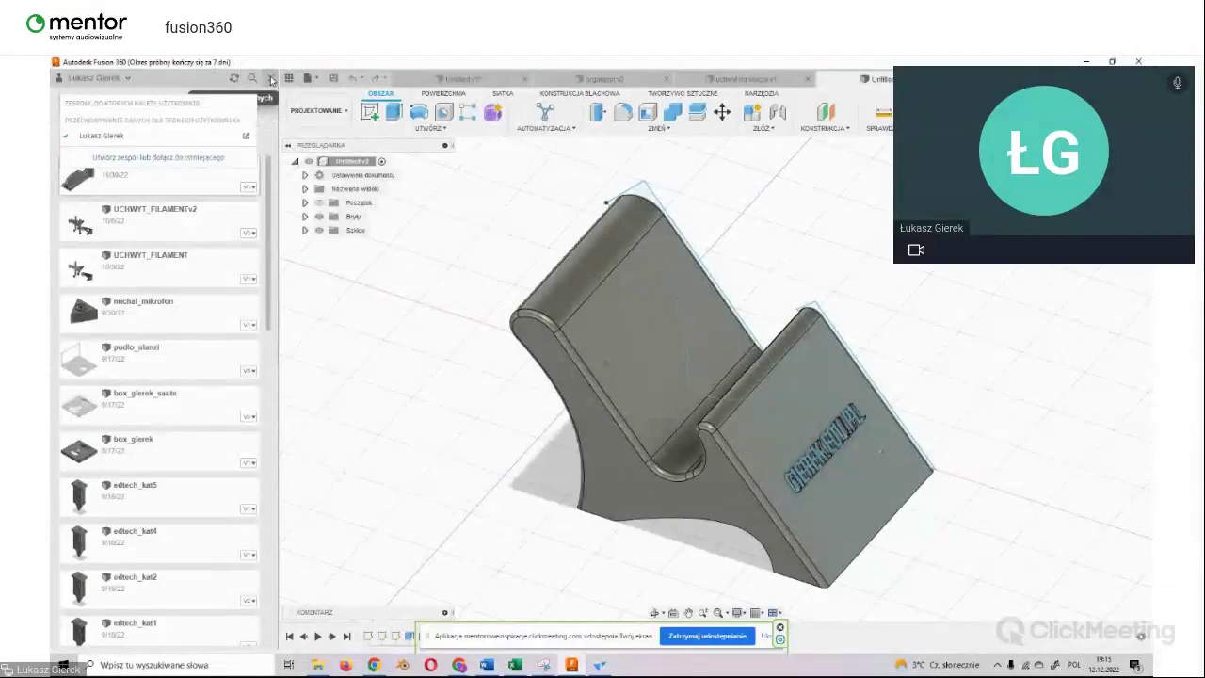
Step: Close the Data Panel and create a new blank design from the File menu
click(270, 79)
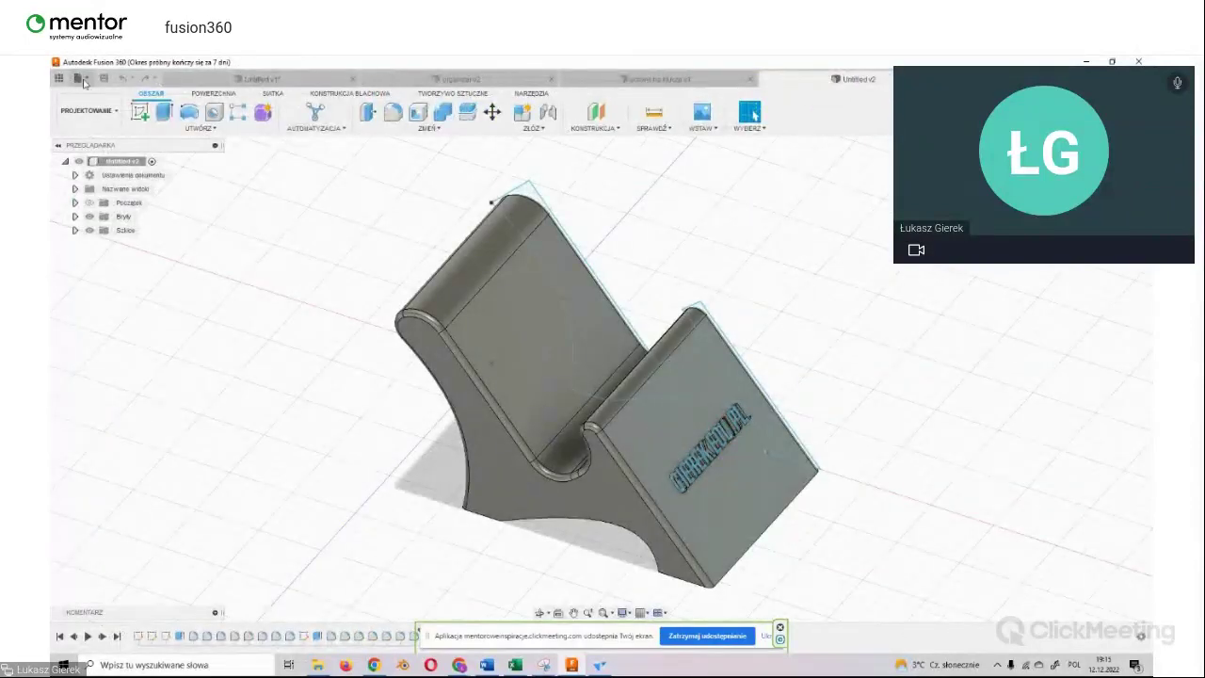
click(82, 79)
click(101, 96)
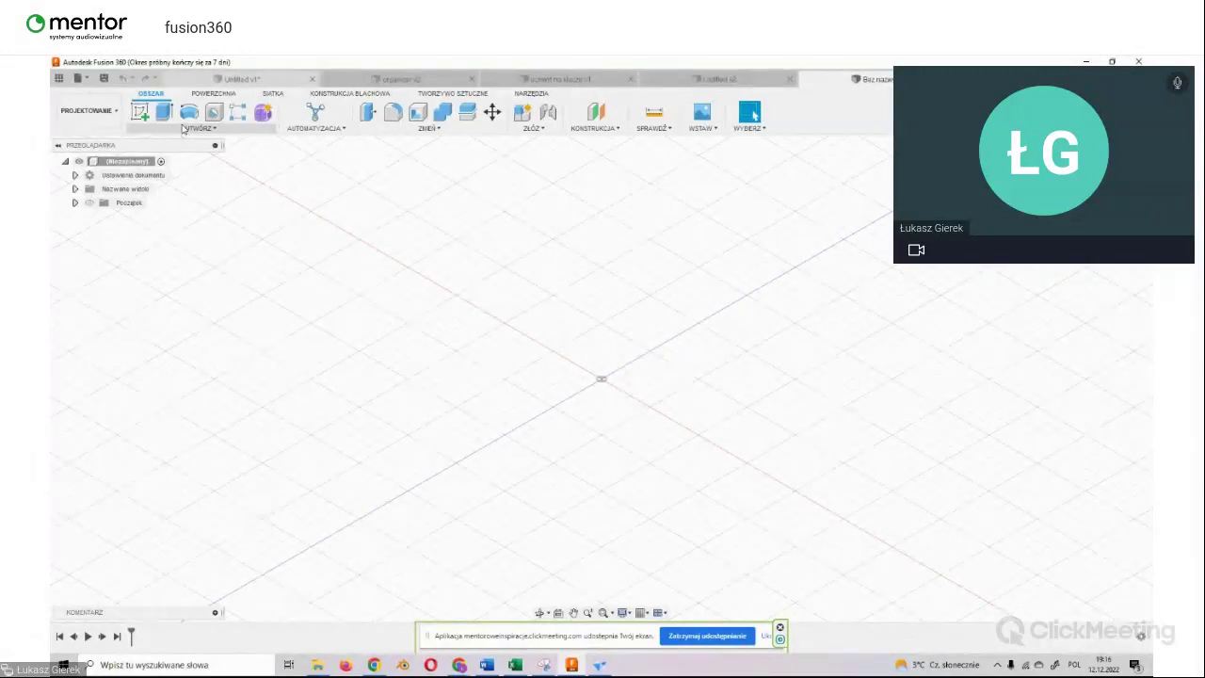
Step: Browse the AUTOMATYZACJA dropdown, then open the ZMIEŃ (Modify) list of fillet and chamfer tools
click(335, 130)
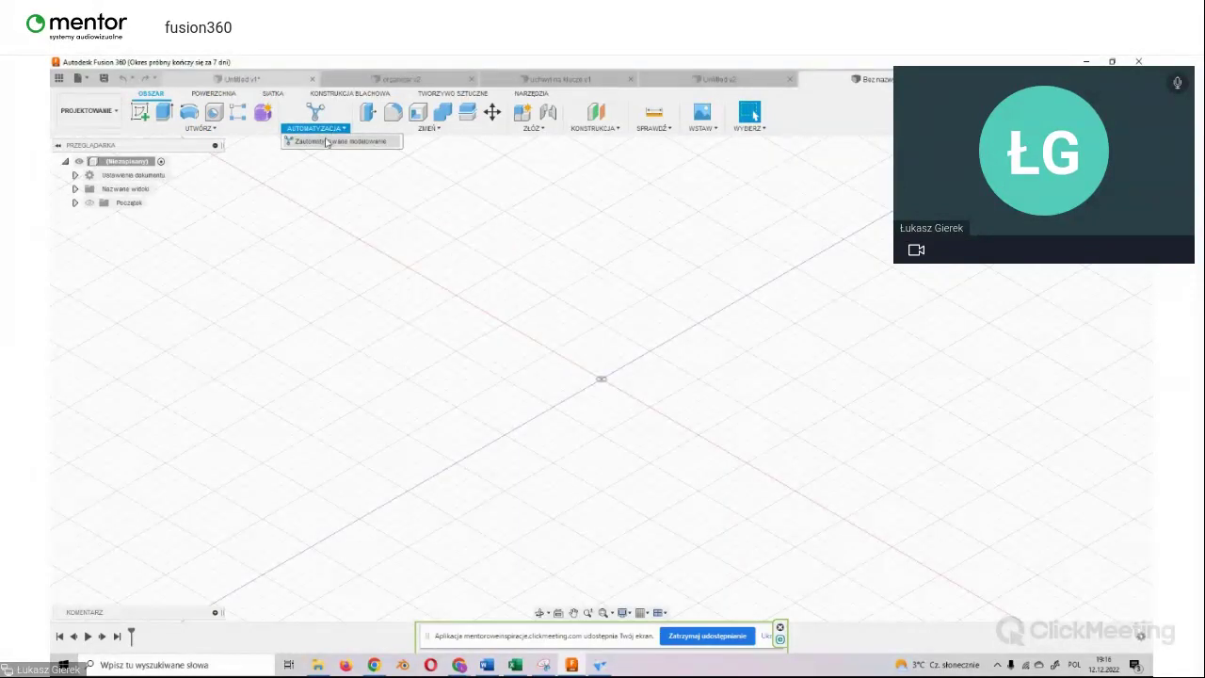
click(344, 130)
click(343, 130)
click(426, 128)
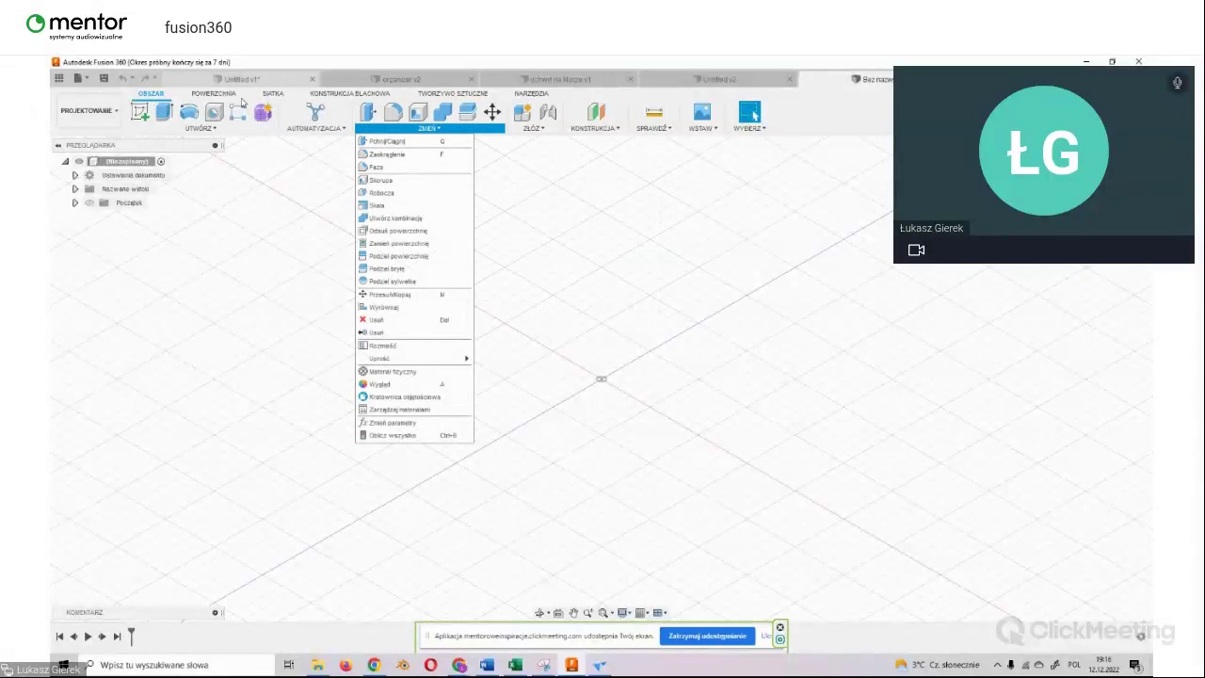
Step: Look through the Utwórz (Create), Zmień (Modify) and Złóż (Assemble) operation lists in turn
click(184, 126)
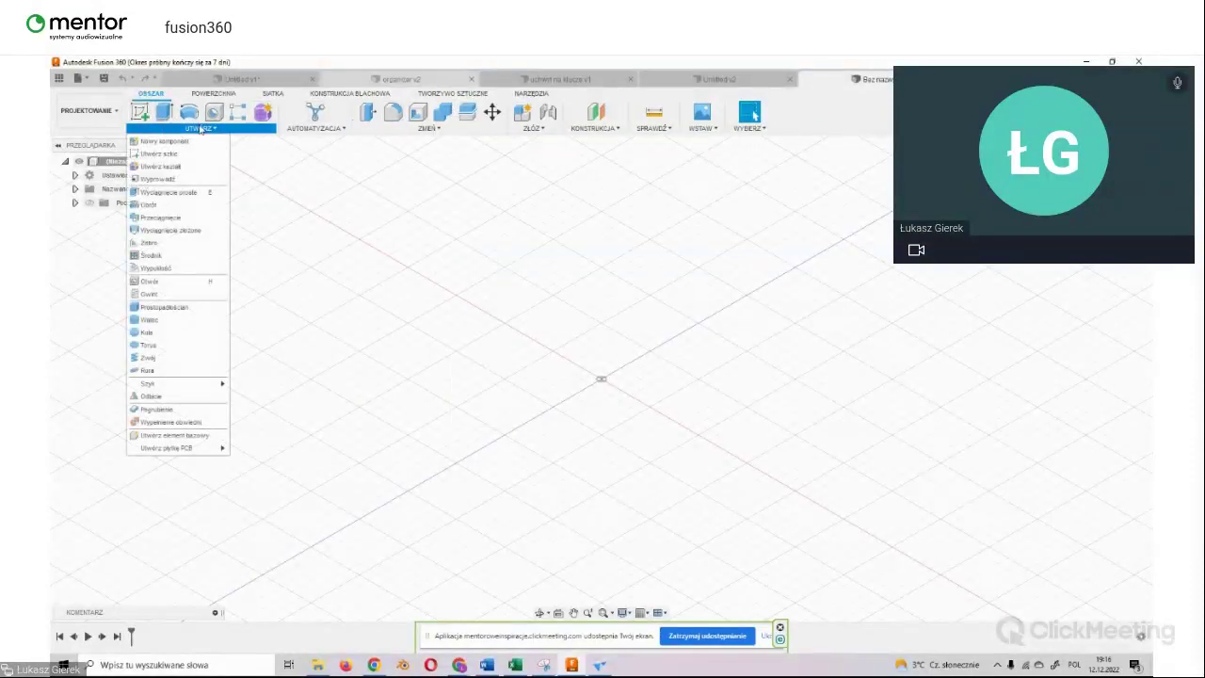
click(395, 129)
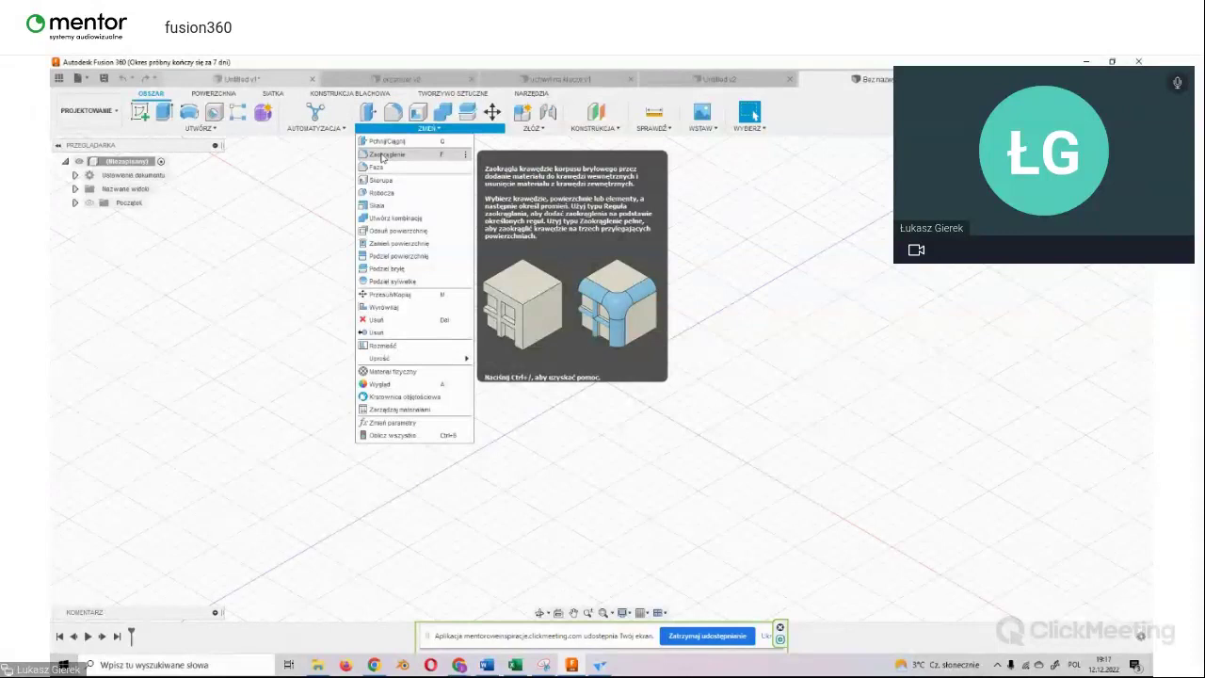
click(533, 128)
mouse_move(547, 142)
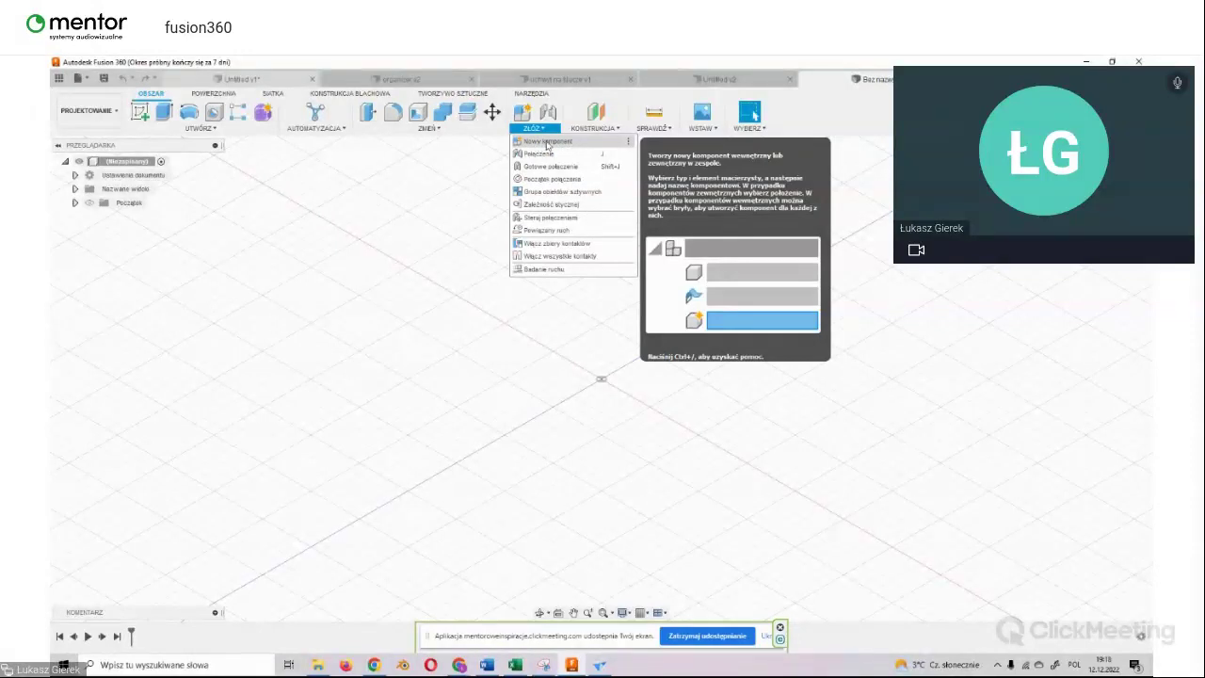
click(199, 128)
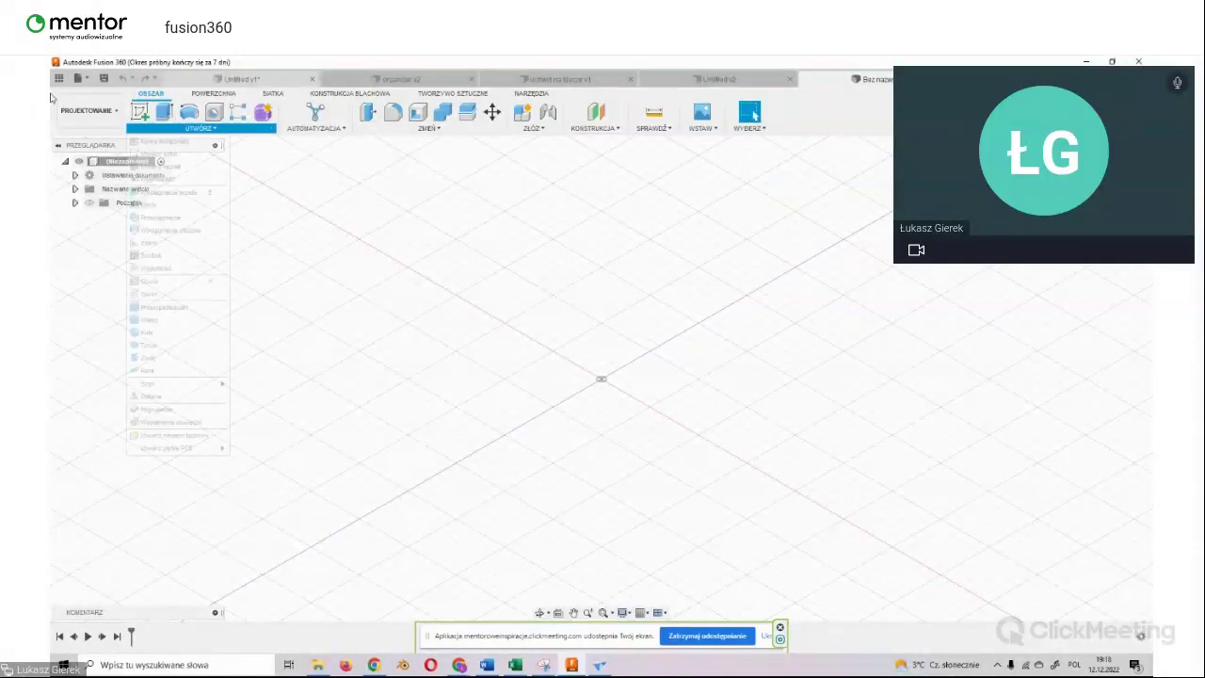
click(591, 128)
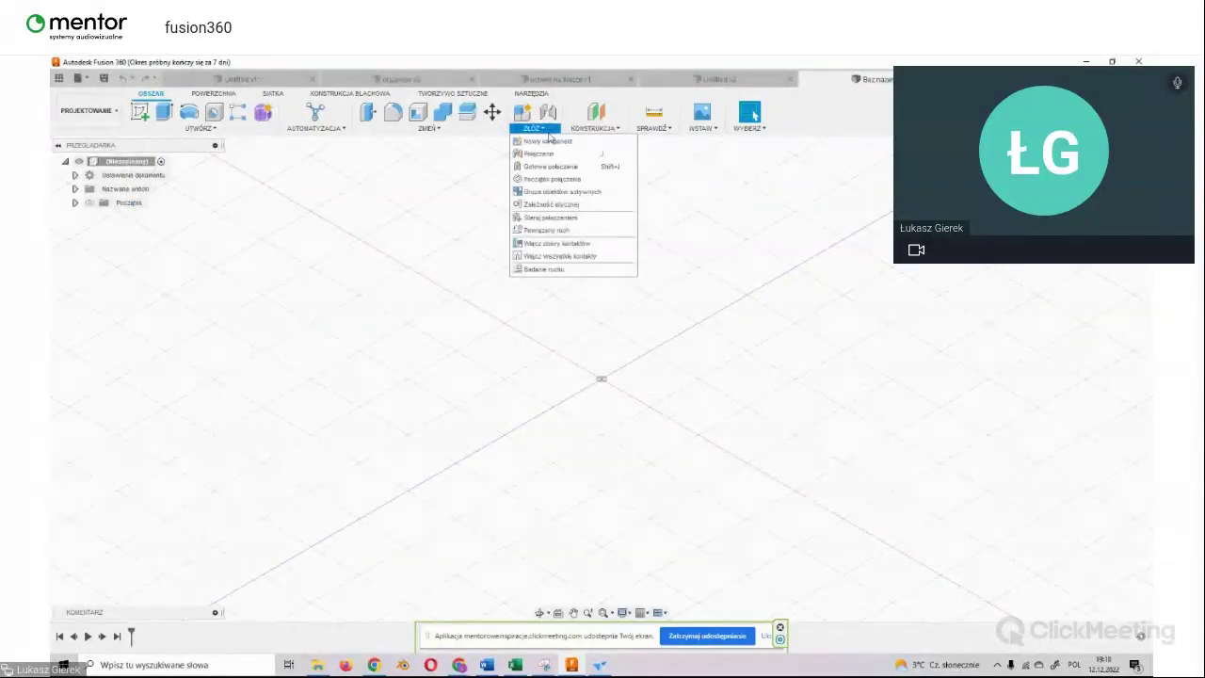
click(58, 78)
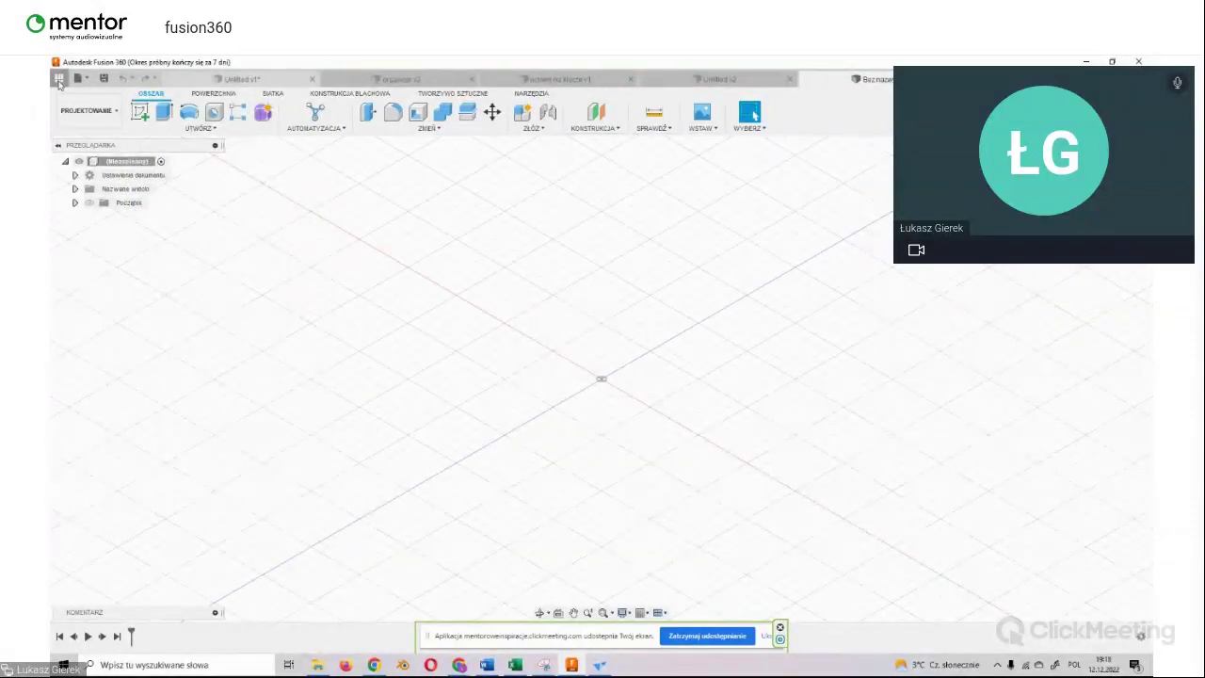
scroll(162, 358, down, 2)
scroll(162, 358, down, 2)
scroll(161, 358, down, 2)
scroll(161, 357, down, 3)
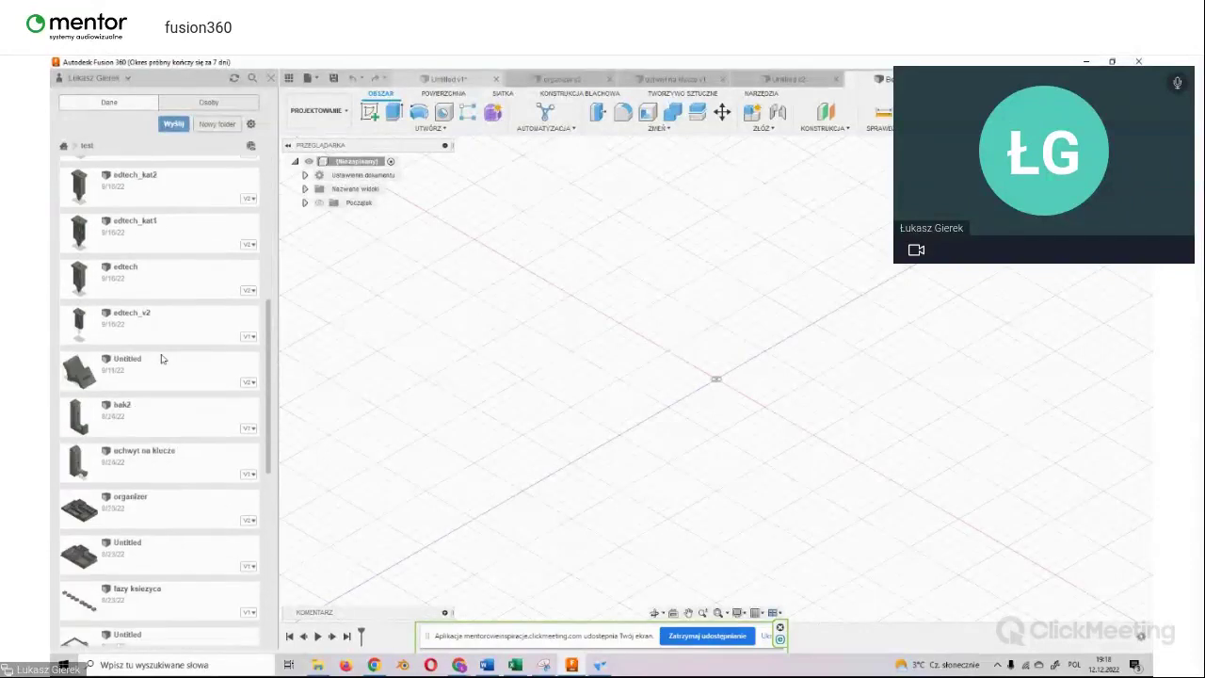
scroll(161, 354, down, 5)
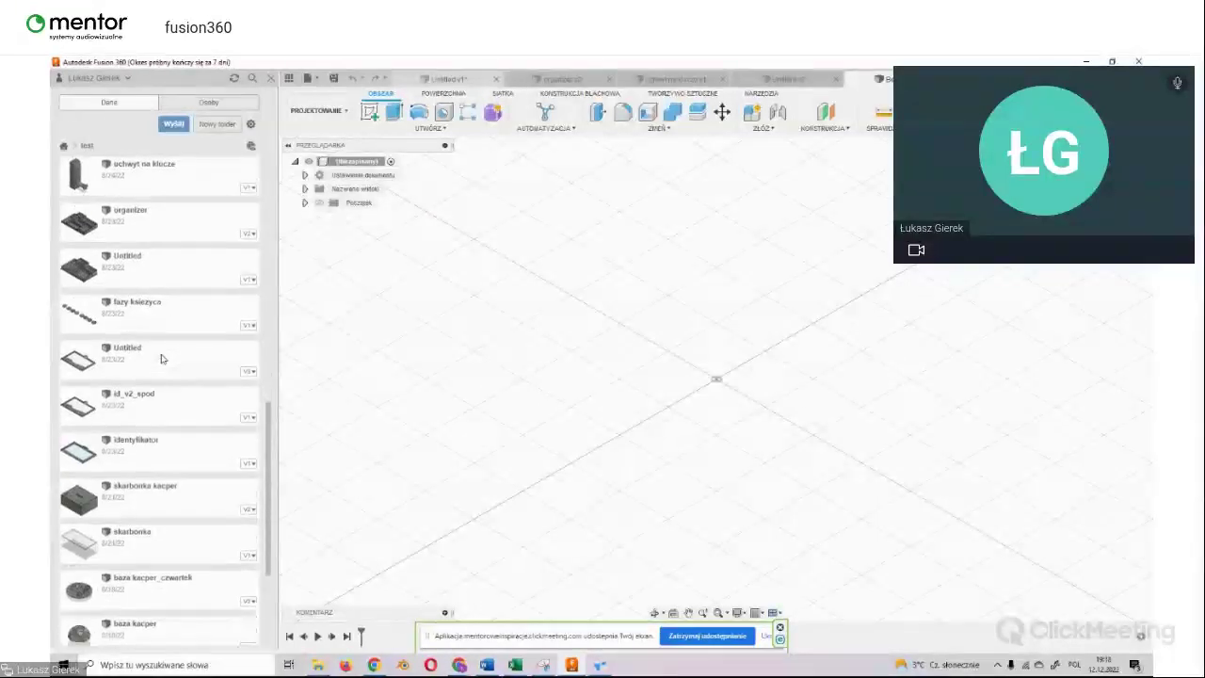
double_click(198, 495)
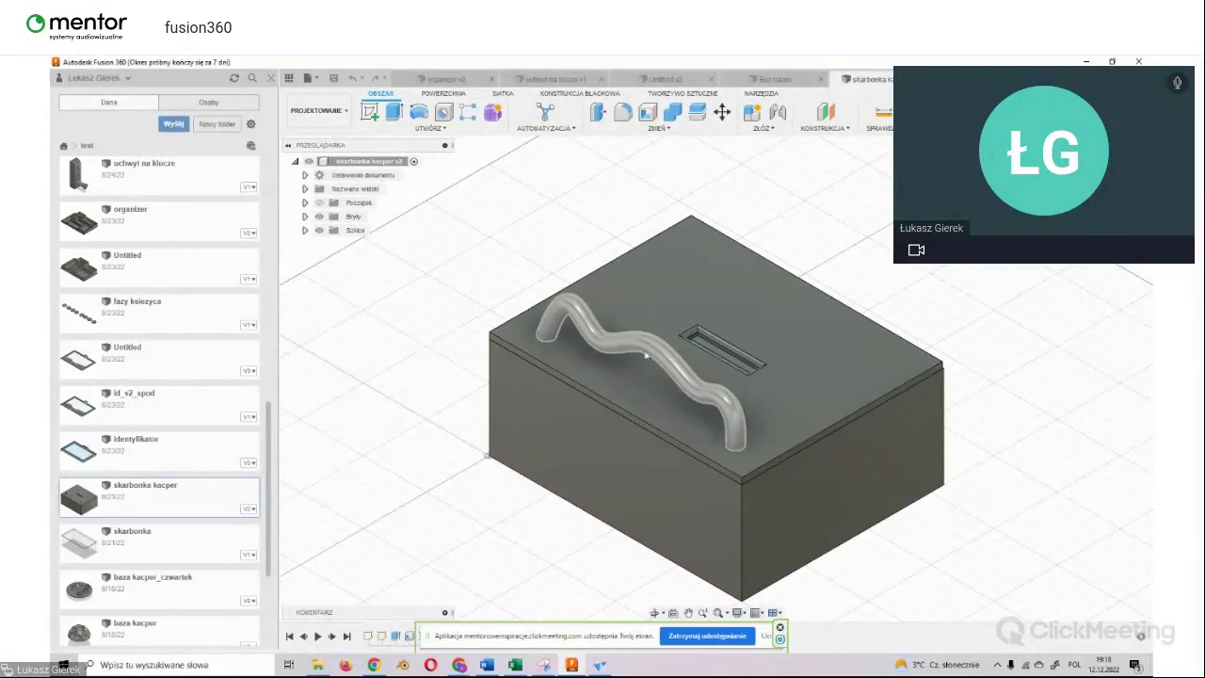
click(305, 216)
click(329, 230)
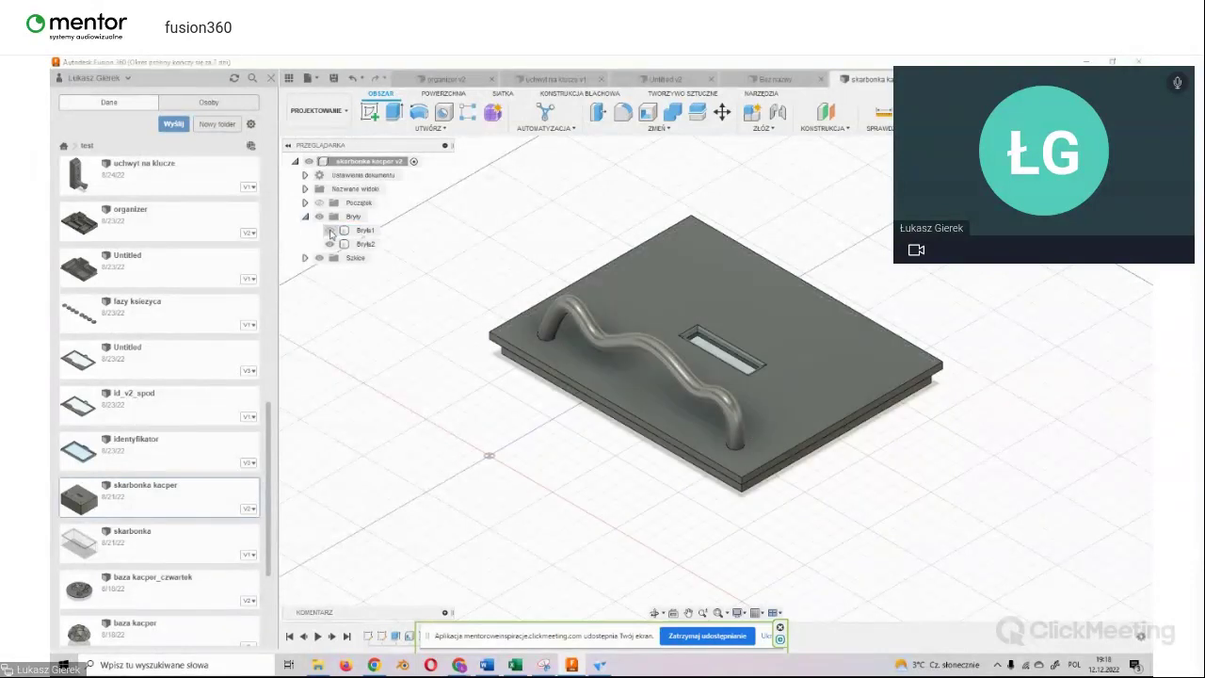
mouse_move(1054, 302)
shift+middle_down()
mouse_move(1045, 247)
mouse_move(1016, 302)
shift+middle_up()
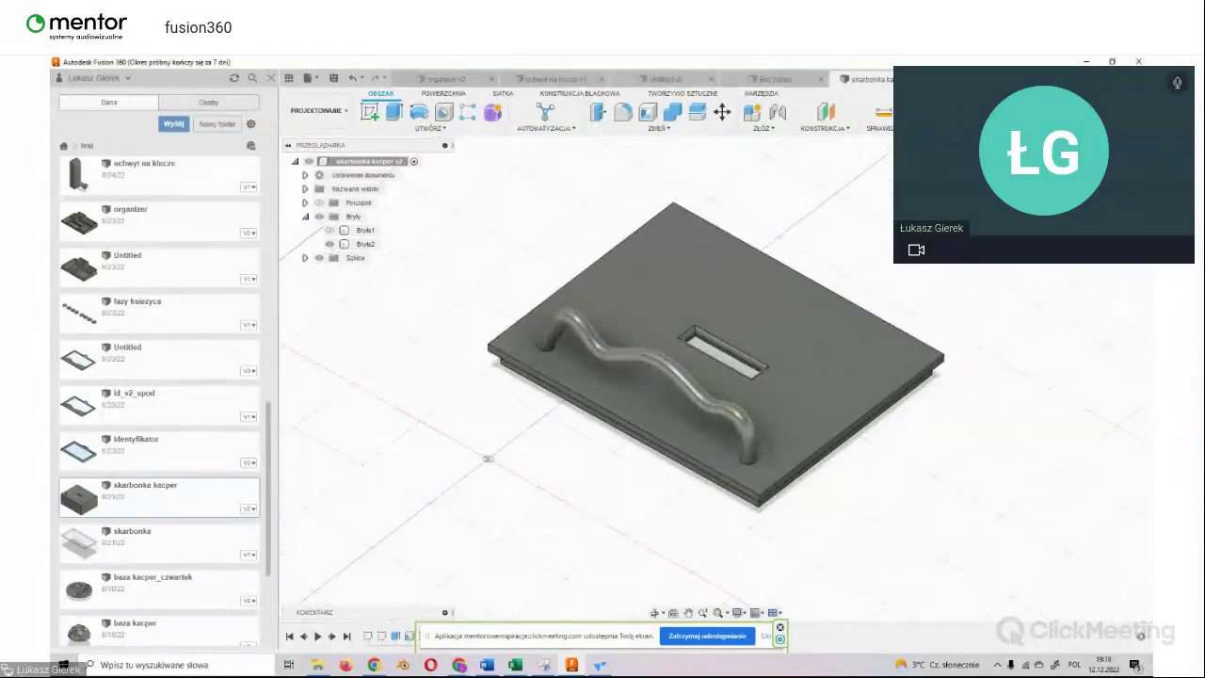
click(329, 230)
click(330, 244)
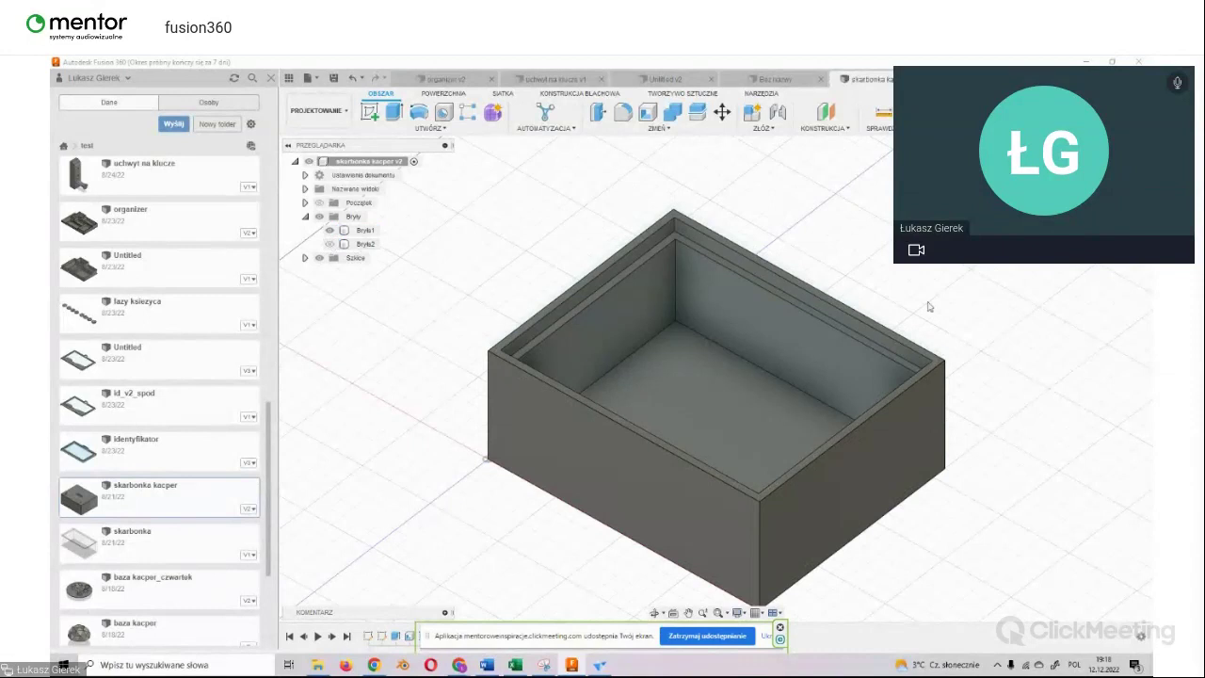
mouse_move(716, 378)
shift+middle_down()
mouse_move(721, 419)
mouse_move(720, 348)
mouse_move(715, 414)
shift+middle_up()
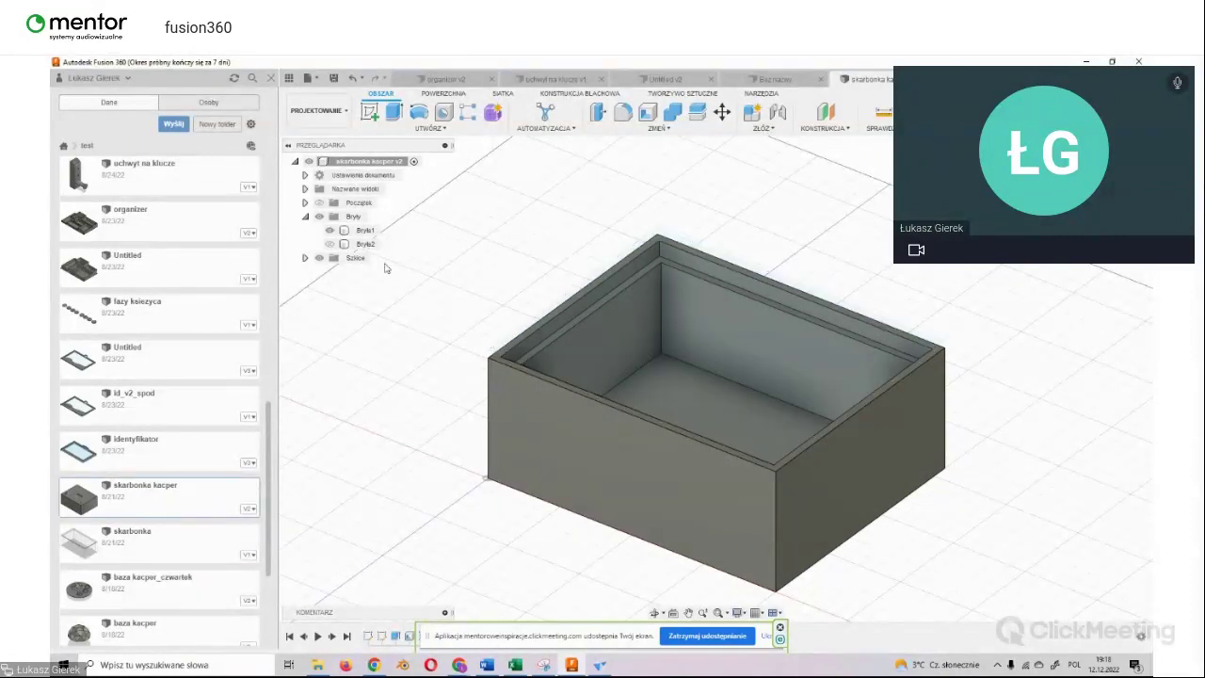
click(330, 244)
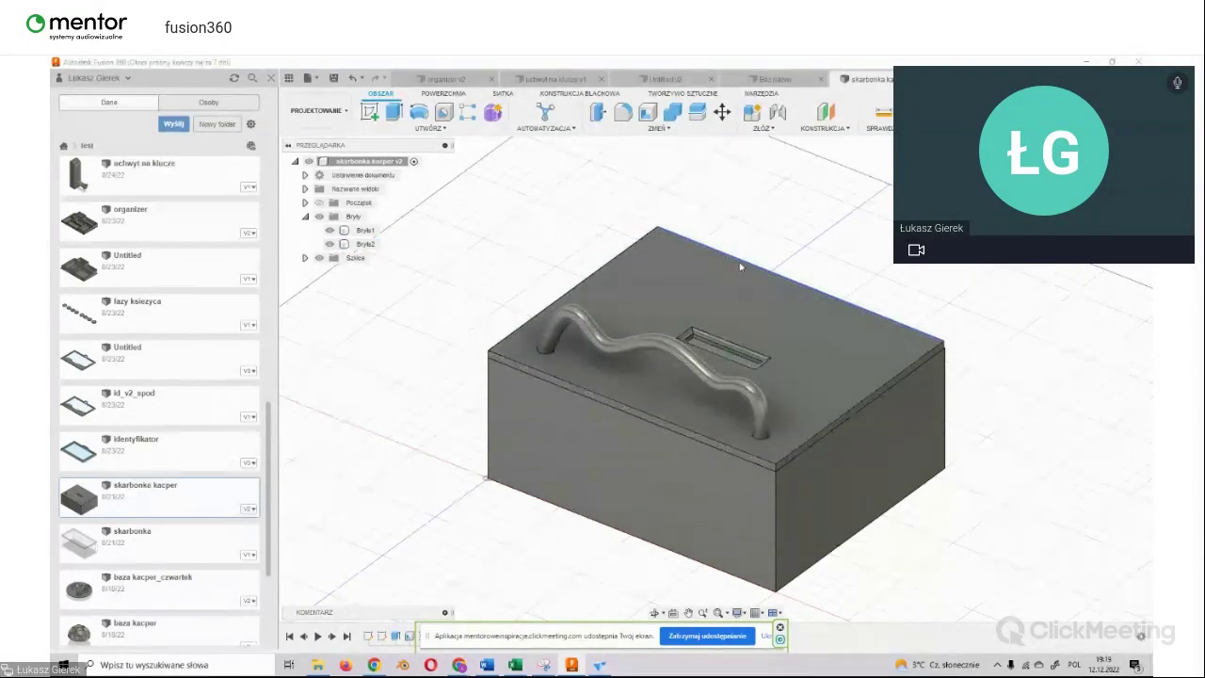
click(330, 243)
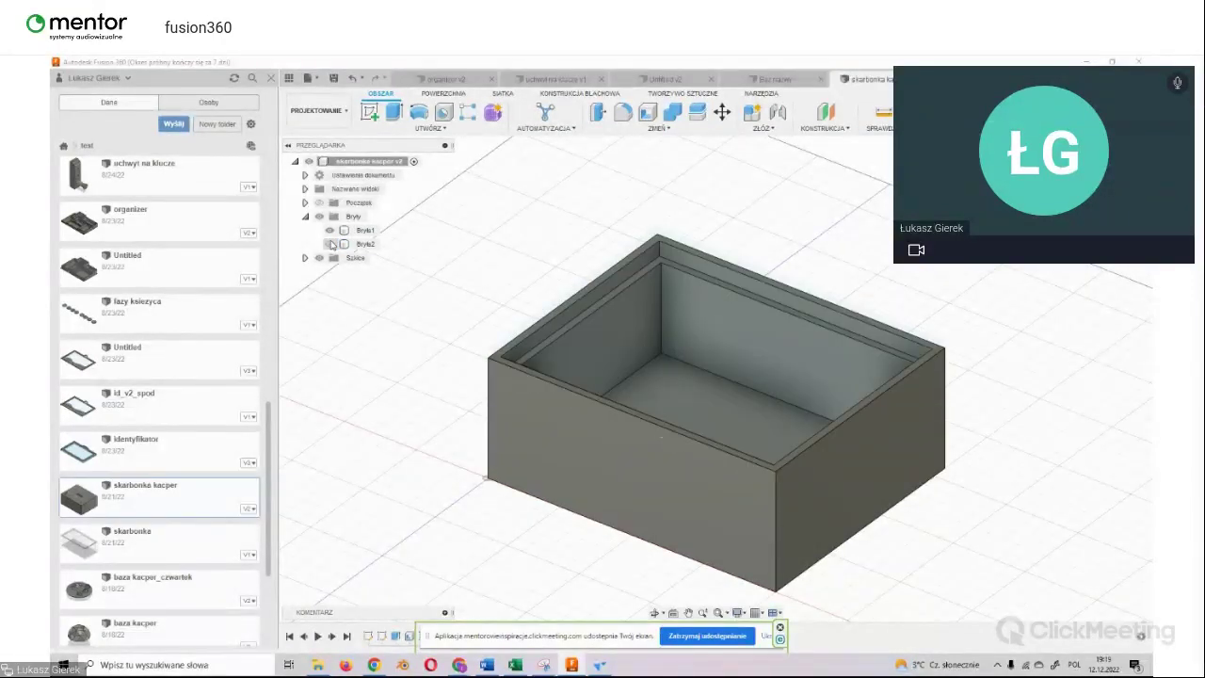
click(329, 244)
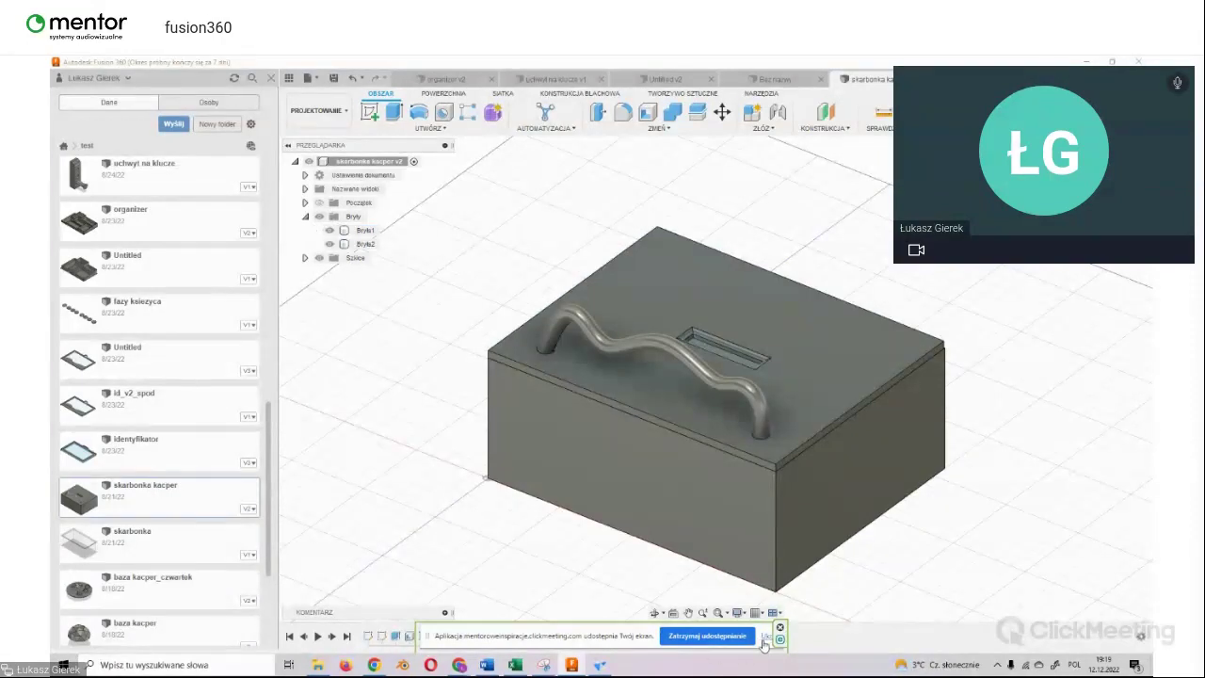
click(765, 640)
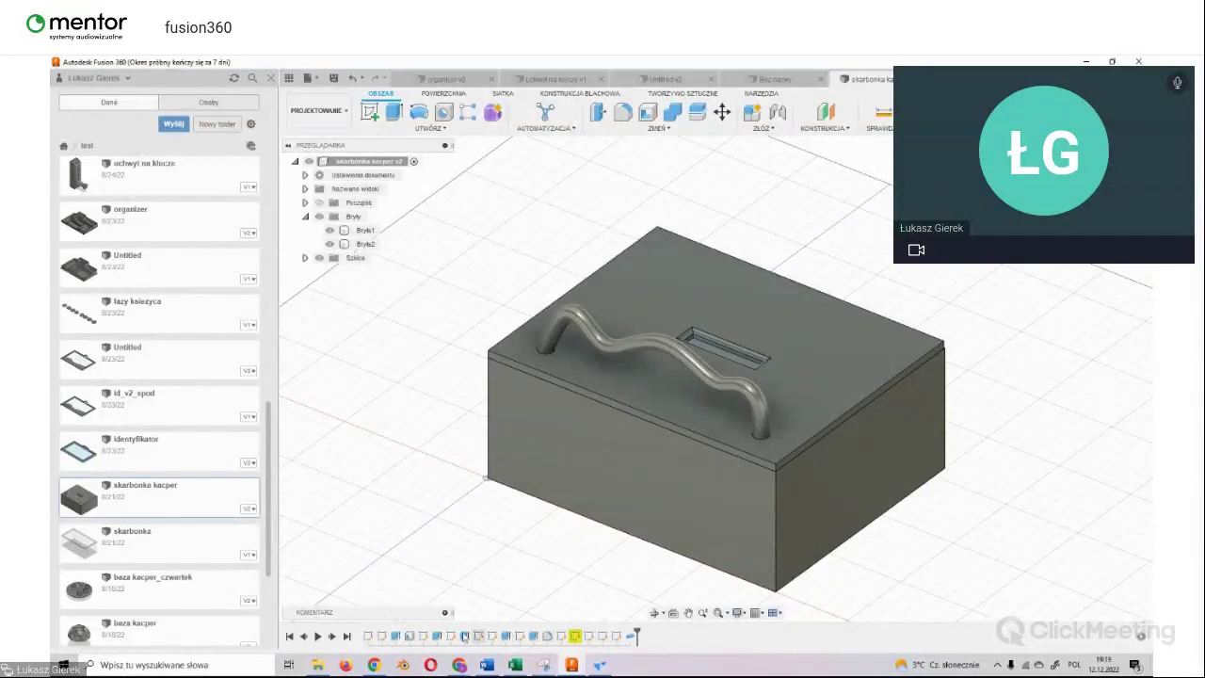
Step: Roll the timeline back to the first feature, play it, and locate the last sketch in the browser
double_click(369, 639)
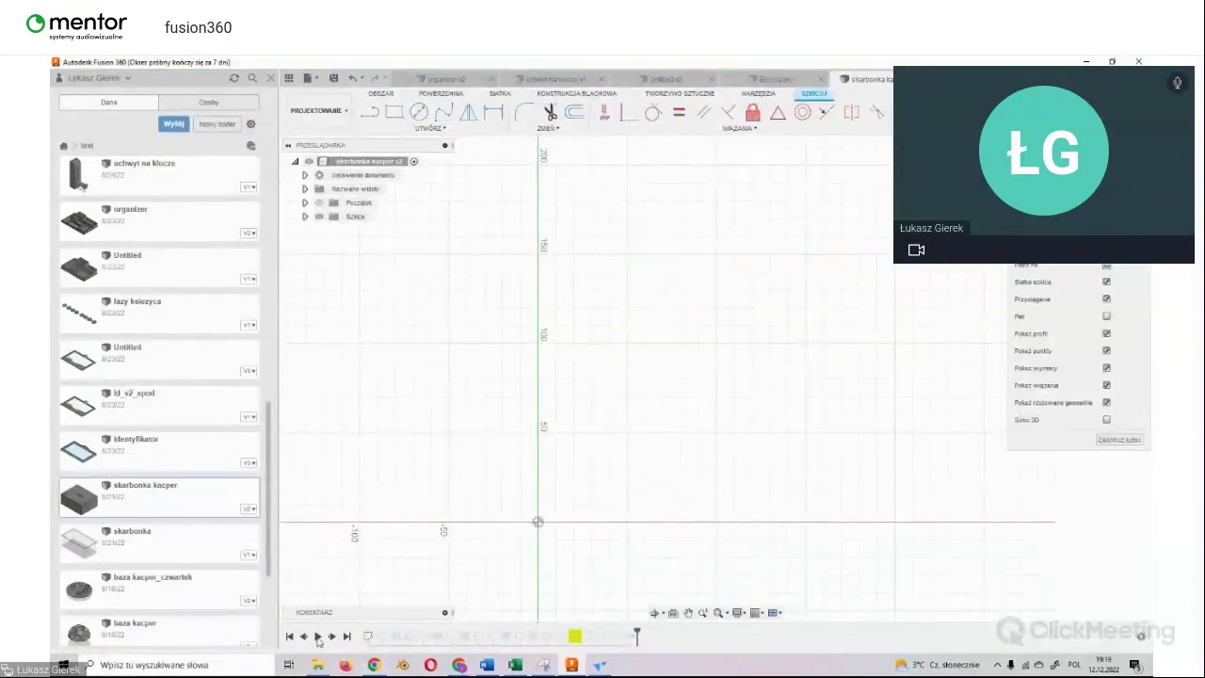
click(318, 638)
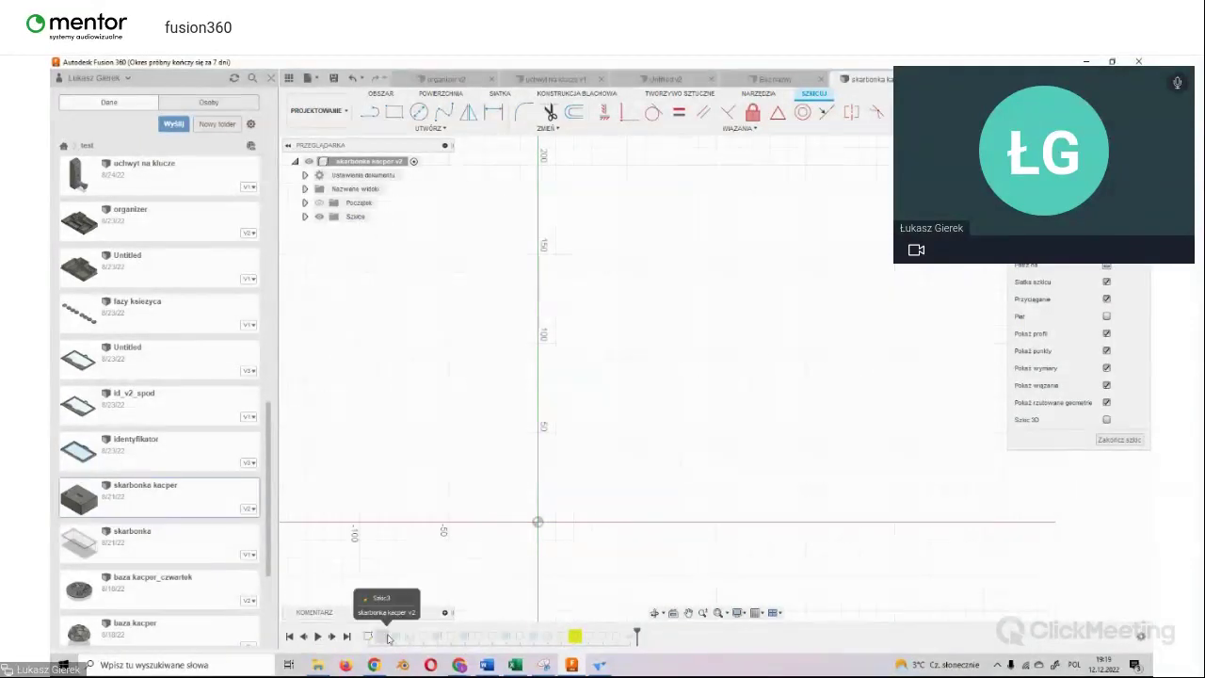
click(395, 636)
click(619, 637)
right_click(619, 638)
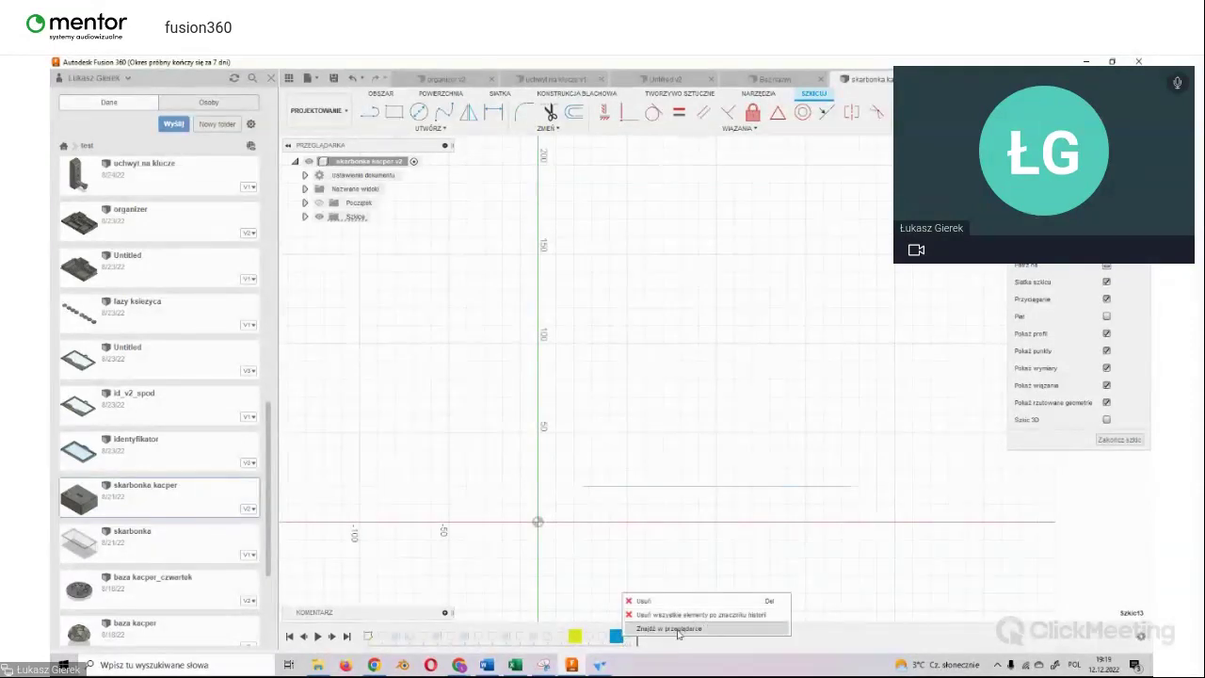
click(663, 614)
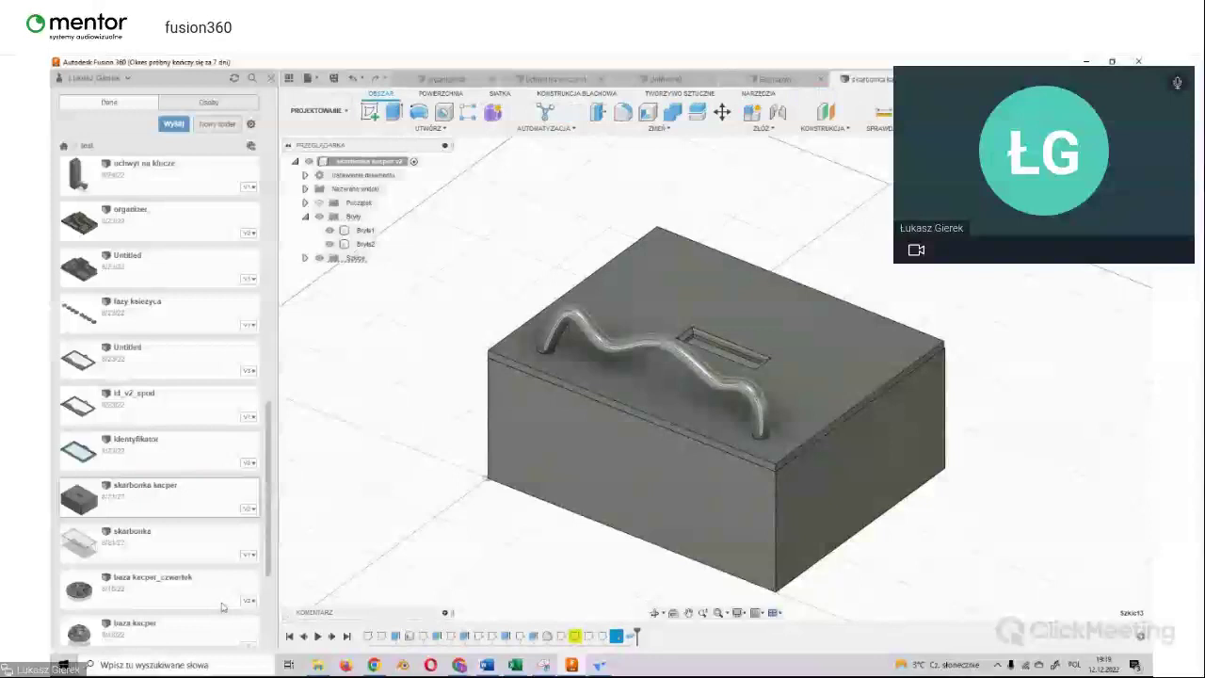
Step: Replay the box's construction from the beginning, then drag the marker back to restore the full history
drag(636, 635, 350, 636)
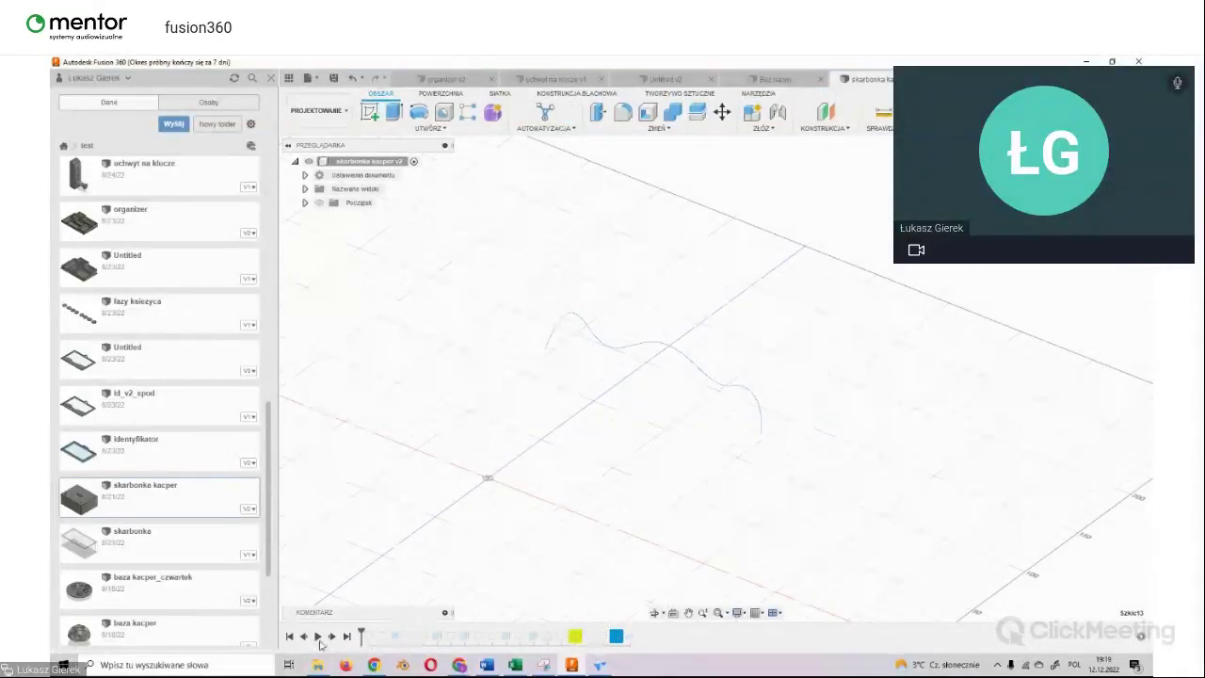
click(318, 638)
right_click(618, 637)
key(Escape)
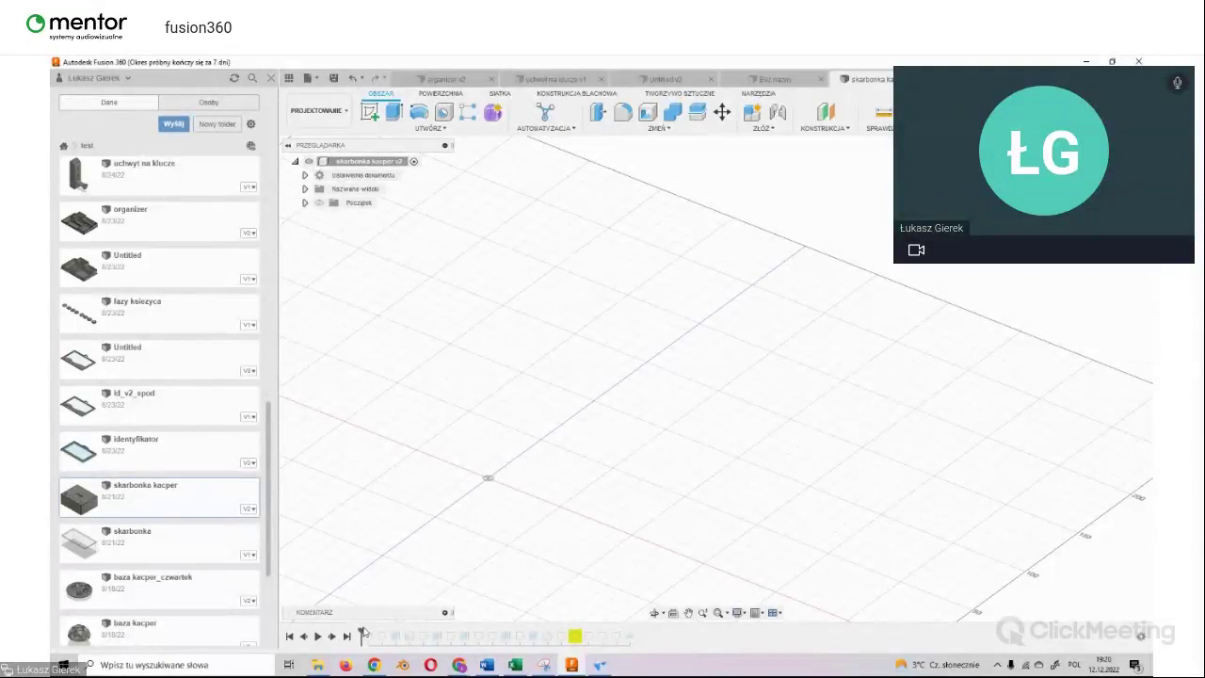
drag(360, 633, 637, 635)
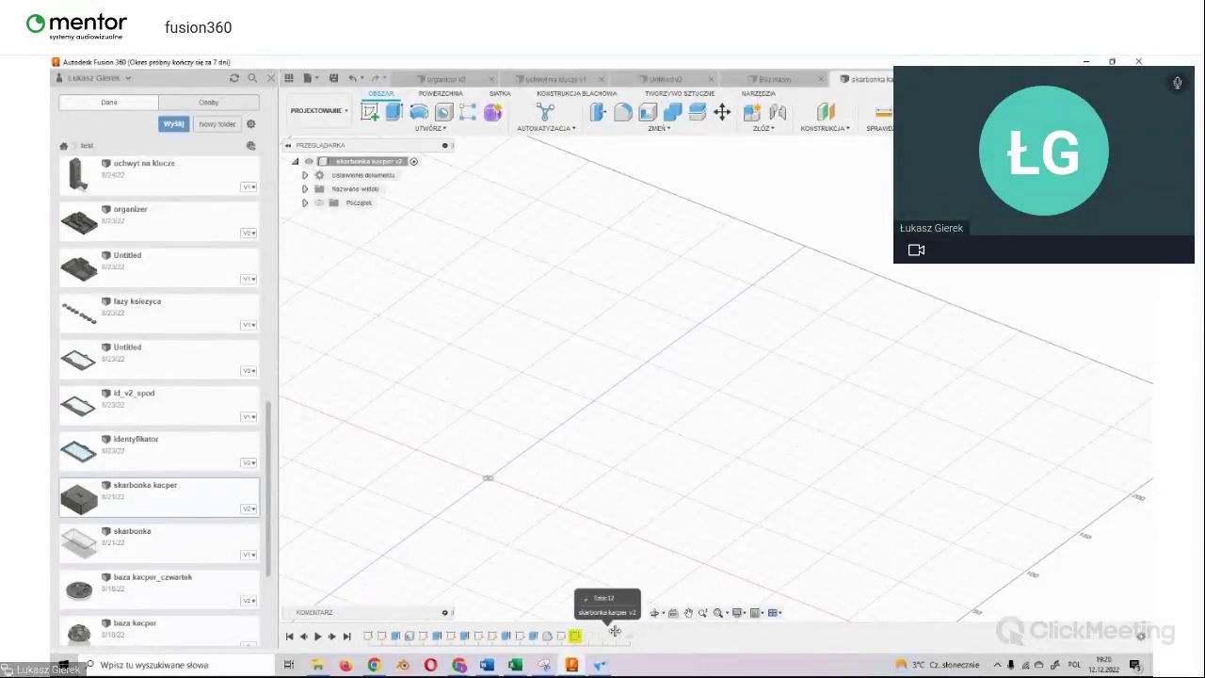
click(505, 637)
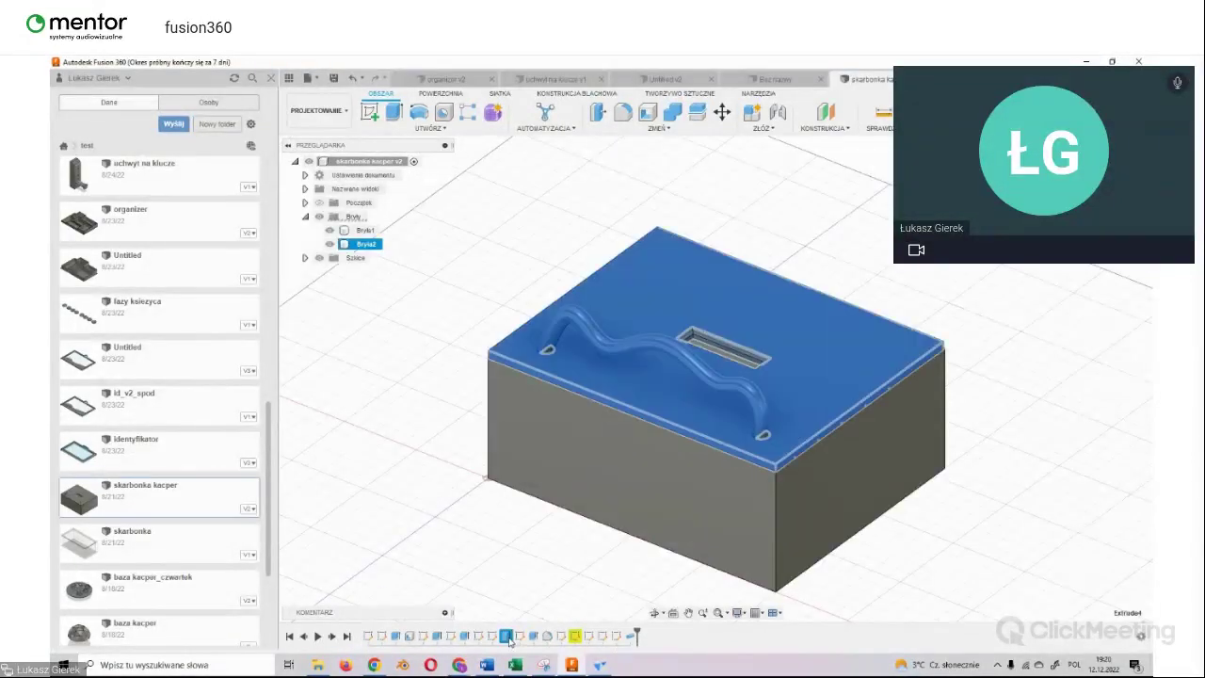
click(523, 637)
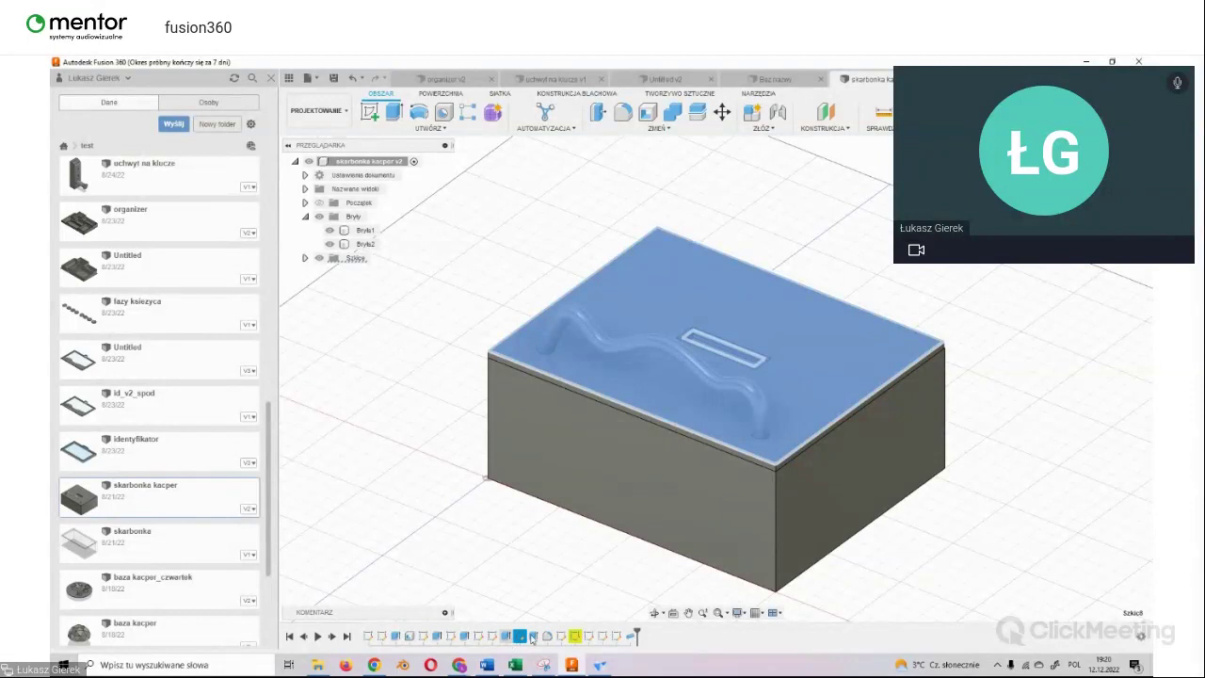
click(507, 636)
key(Escape)
click(791, 445)
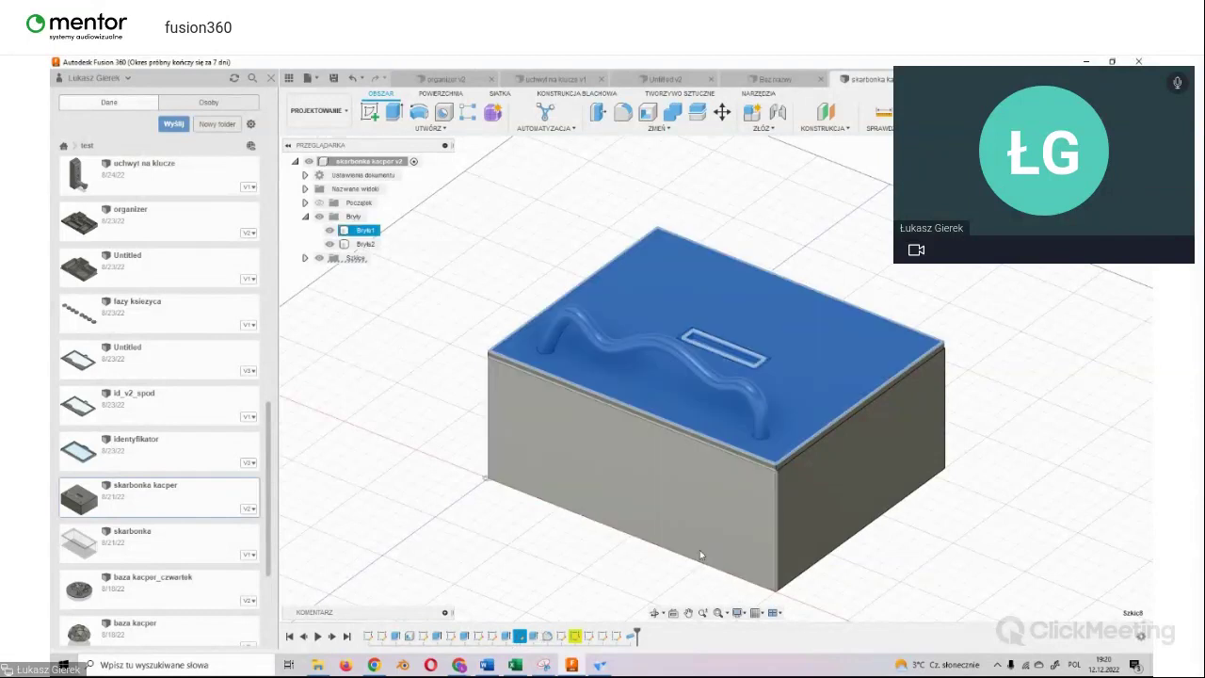
click(633, 638)
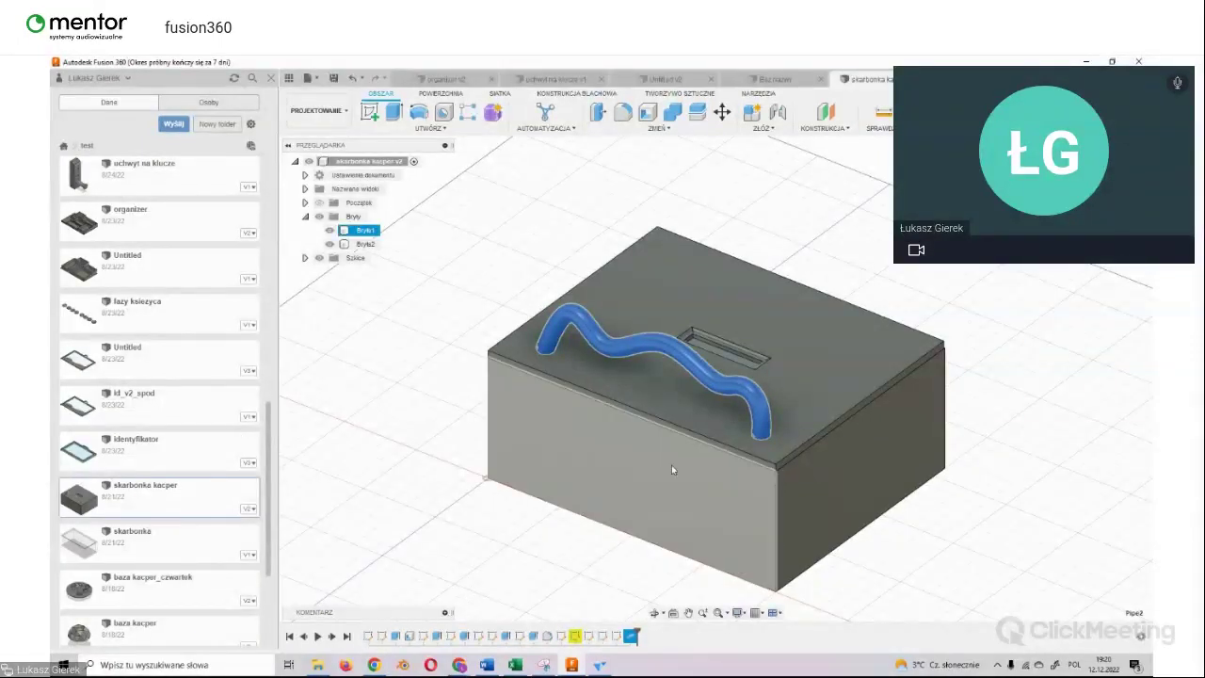
scroll(110, 355, up, 5)
scroll(111, 355, up, 3)
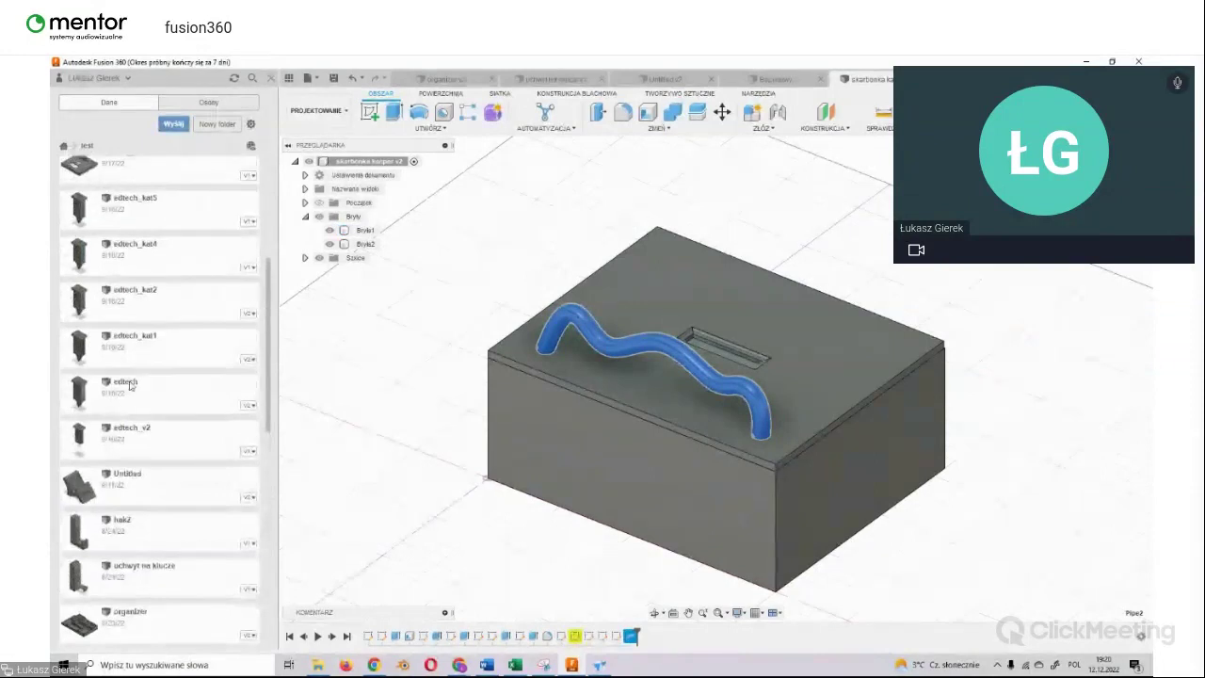
scroll(132, 386, up, 3)
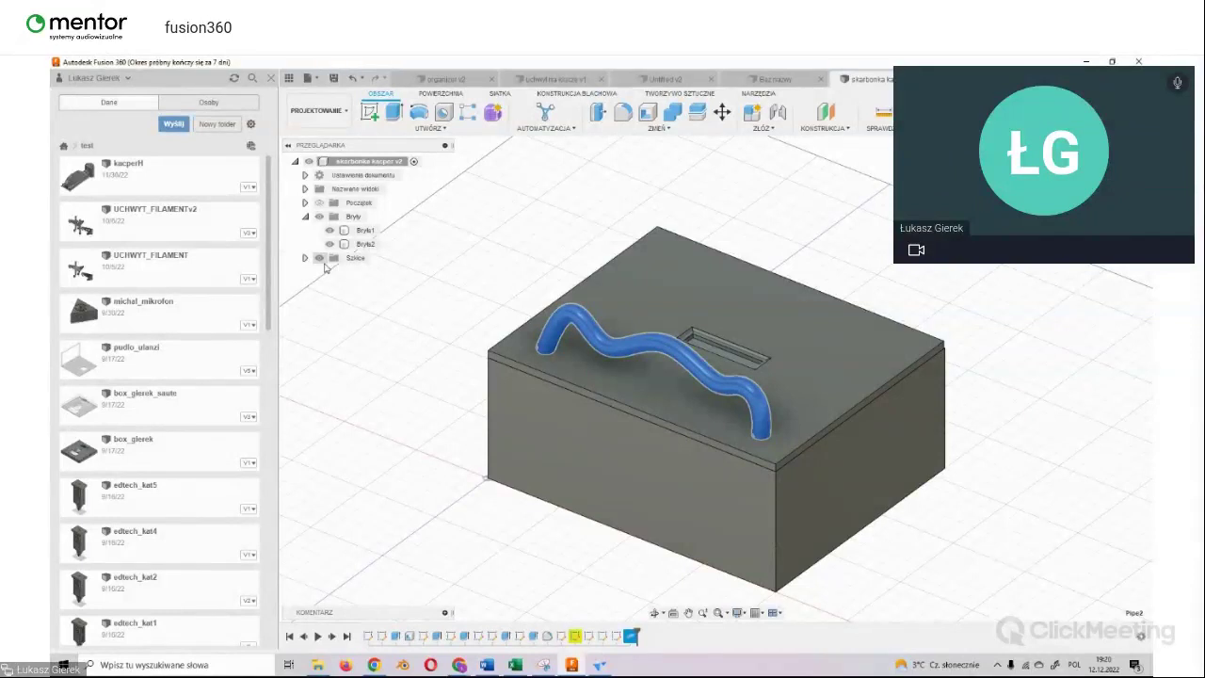
scroll(160, 385, down, 1)
scroll(160, 386, down, 4)
scroll(160, 388, down, 4)
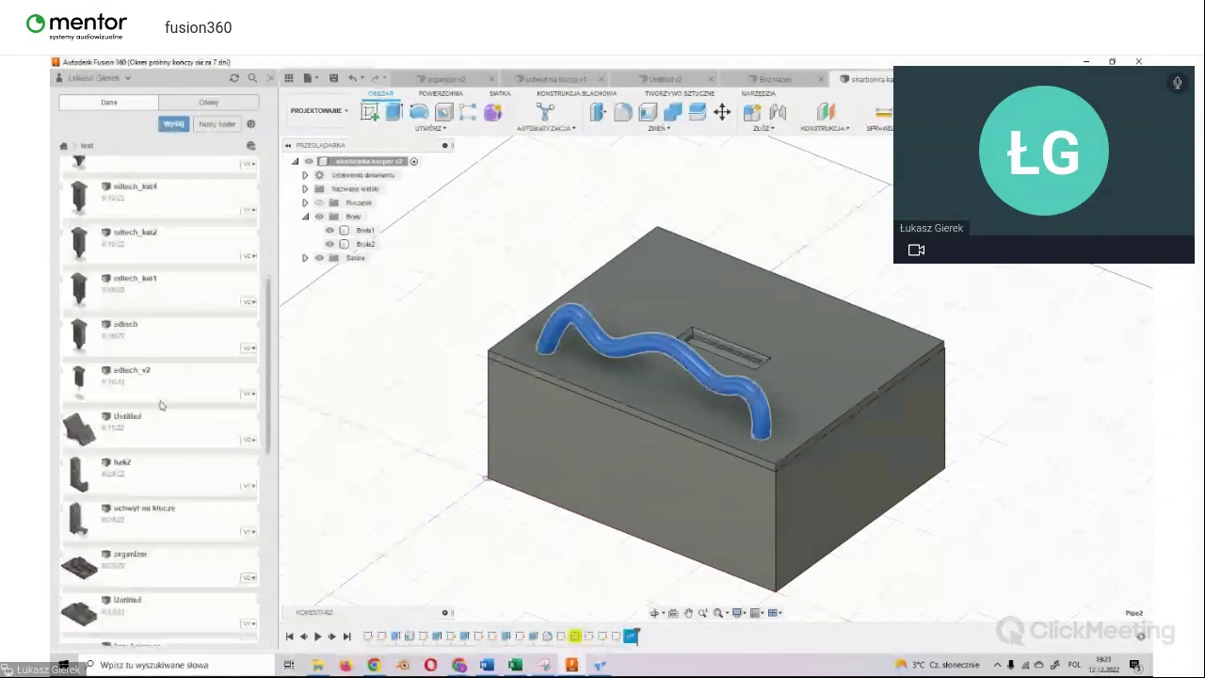
scroll(162, 395, up, 10)
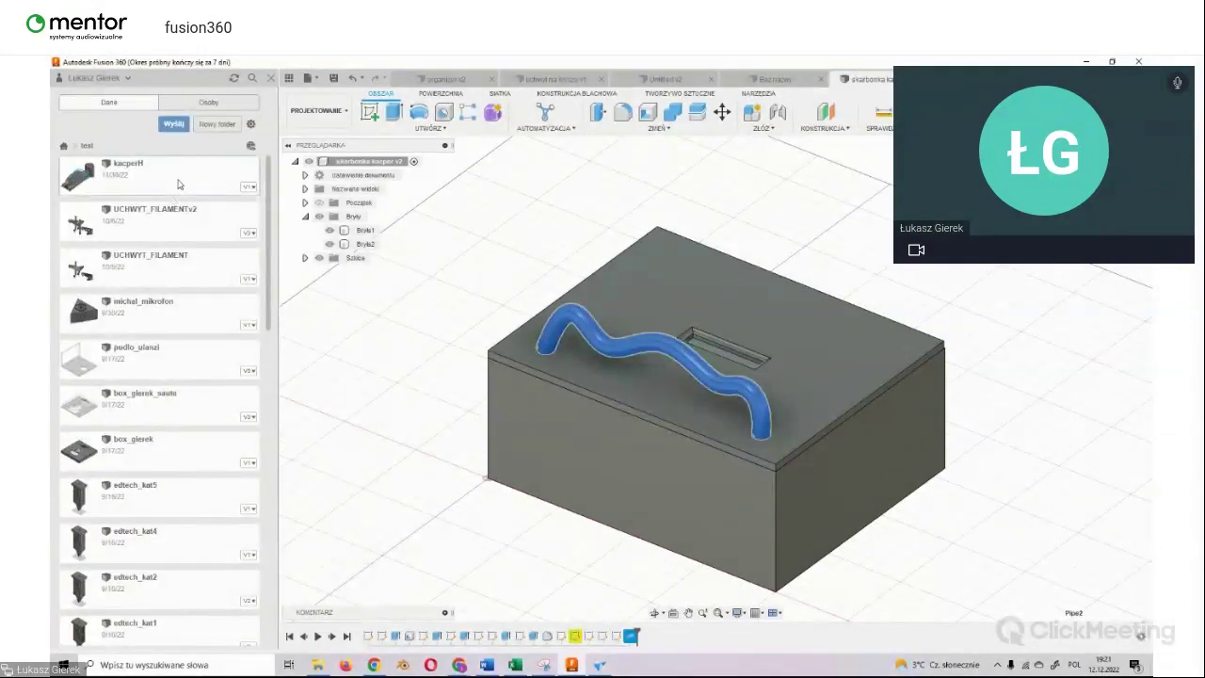
double_click(135, 184)
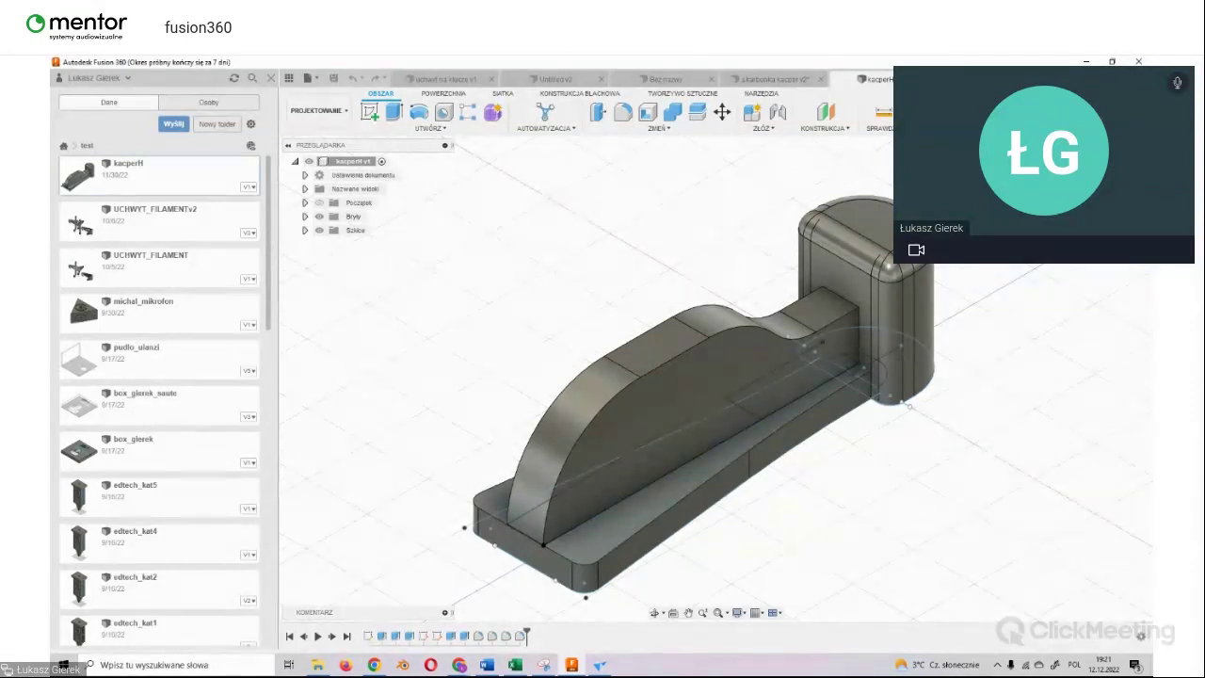
shift+middle_drag(716, 377, 621, 311)
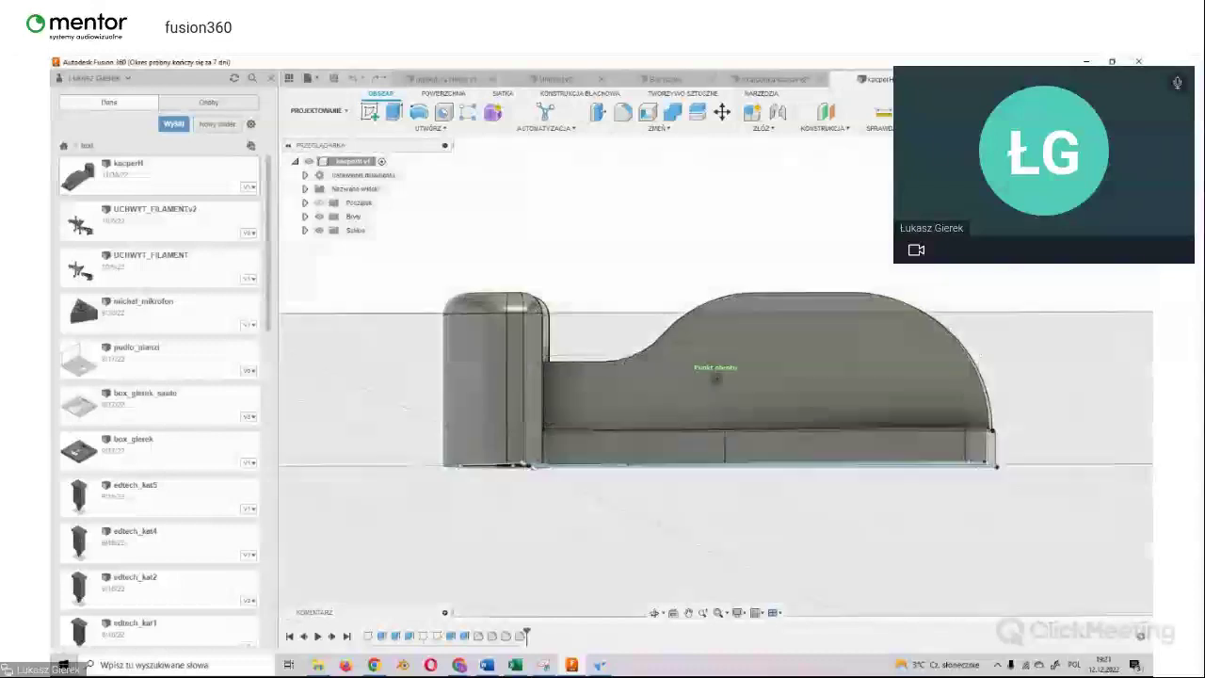
shift+middle_drag(716, 377, 772, 443)
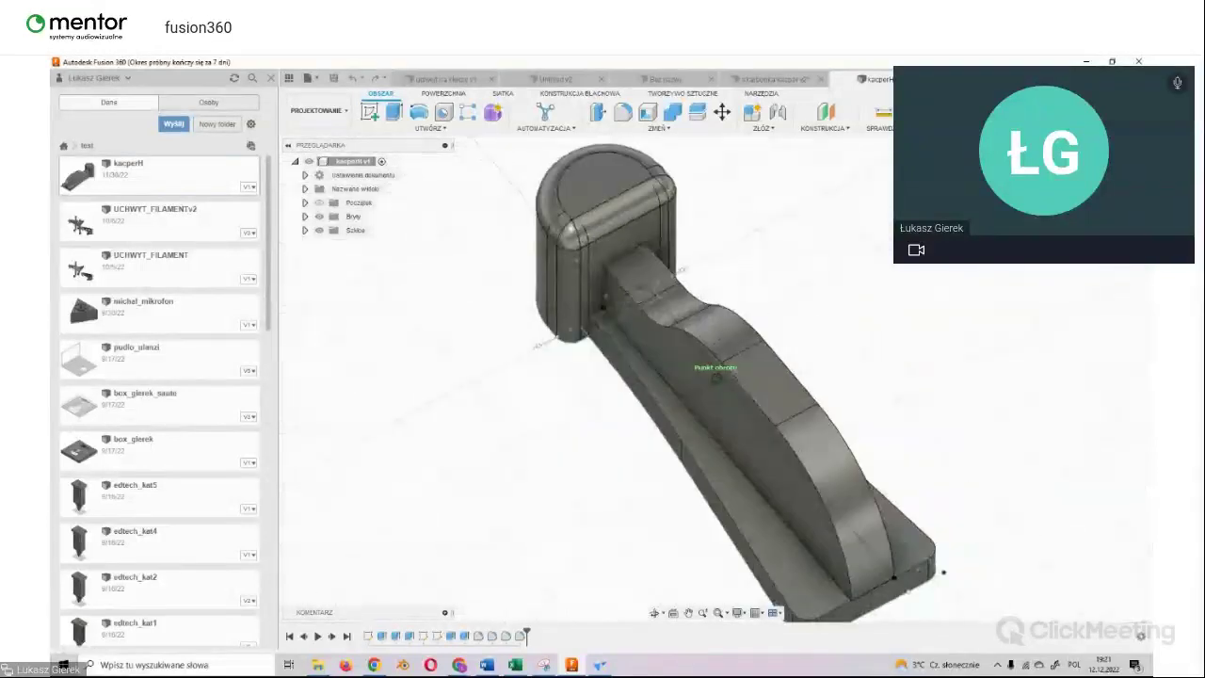
shift+middle_drag(716, 377, 867, 209)
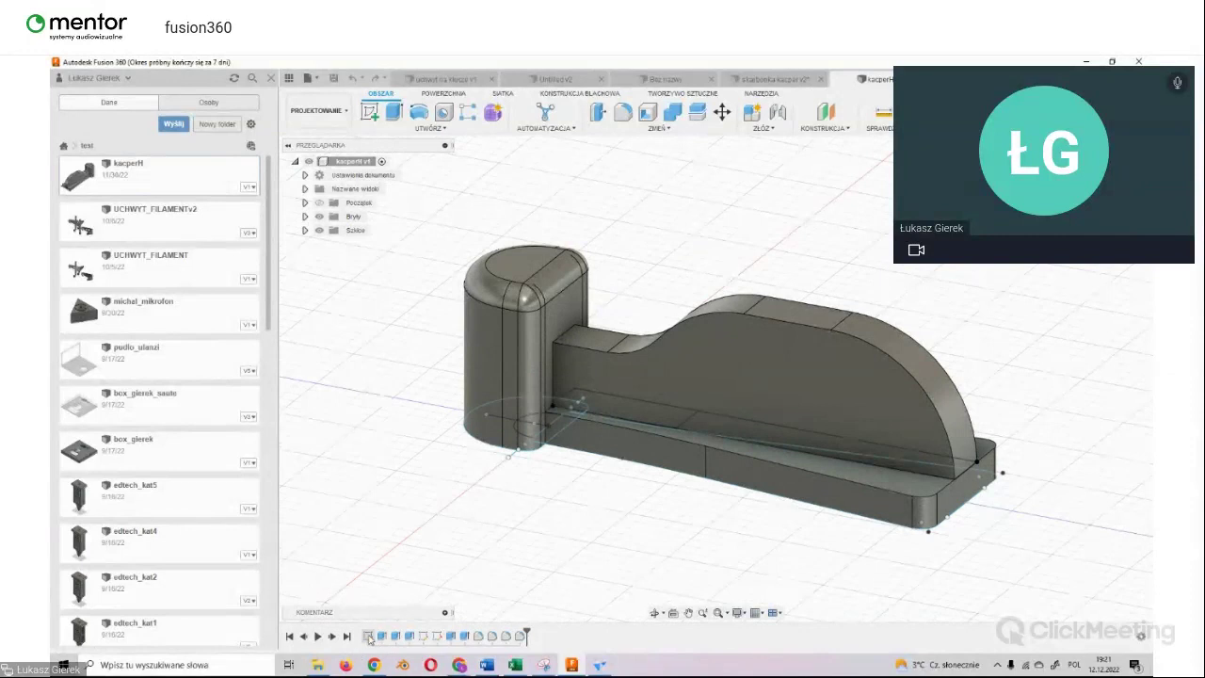
Step: Hide the solid bodies to inspect the first sketch Szkic1, then show them again
click(368, 638)
click(305, 230)
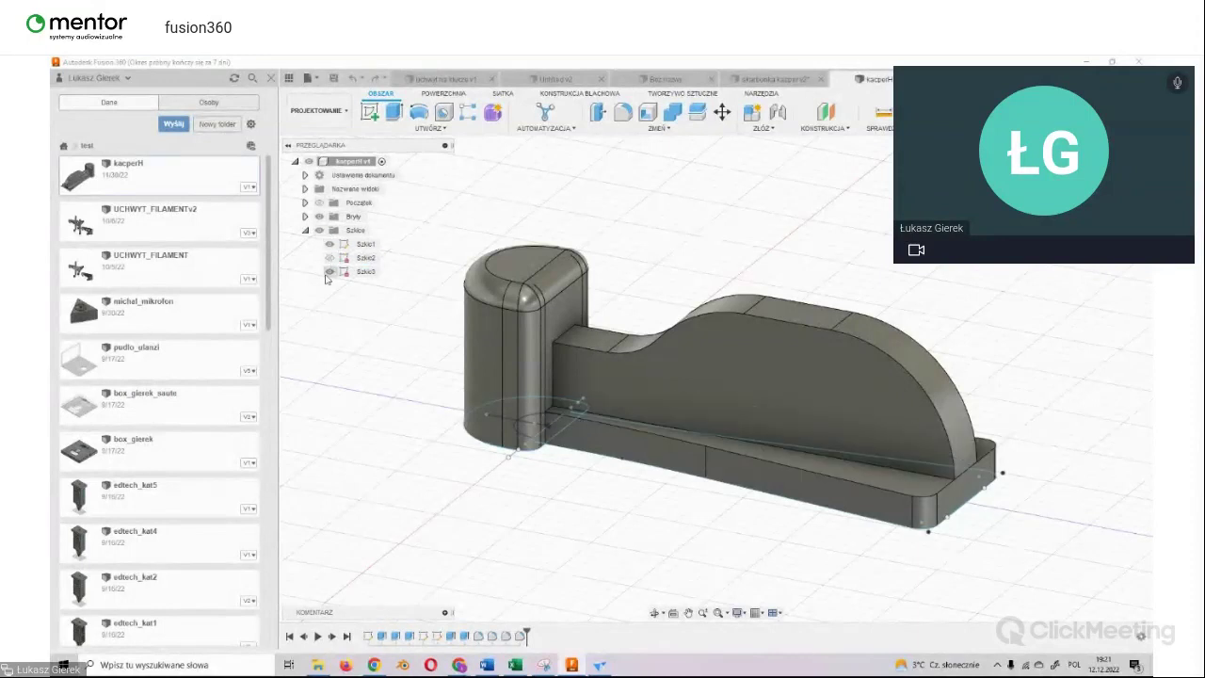
click(319, 217)
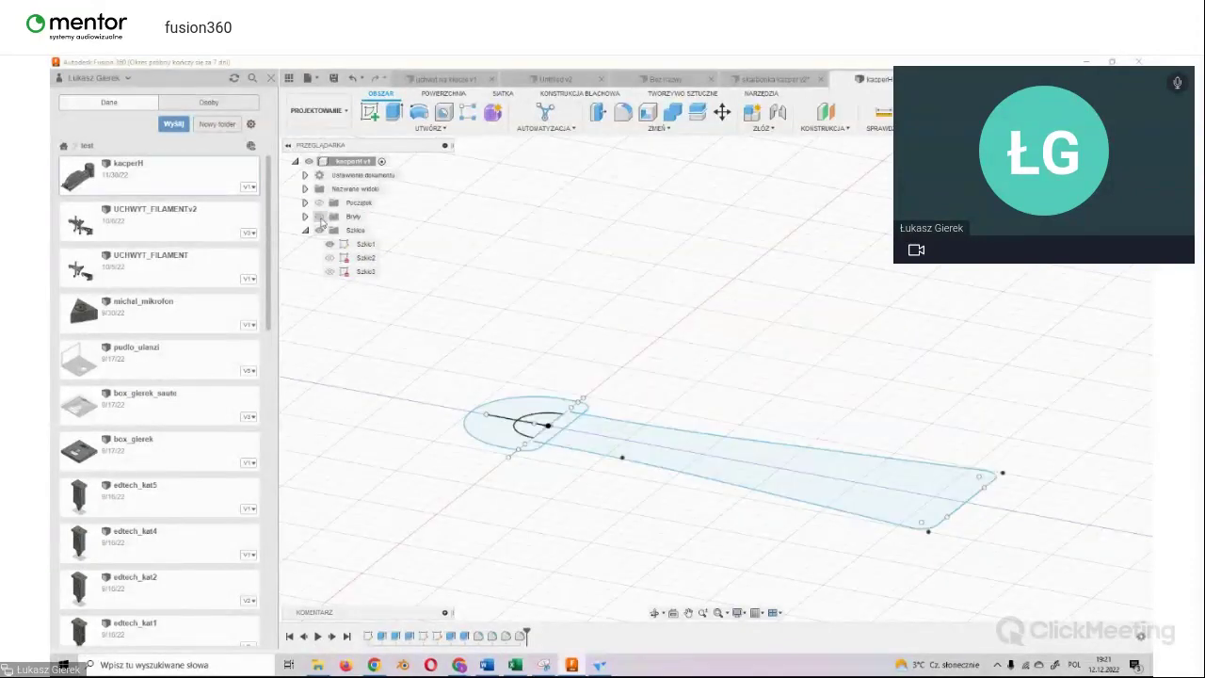
mouse_move(715, 378)
shift+middle_down()
mouse_move(677, 405)
mouse_move(734, 414)
shift+middle_up()
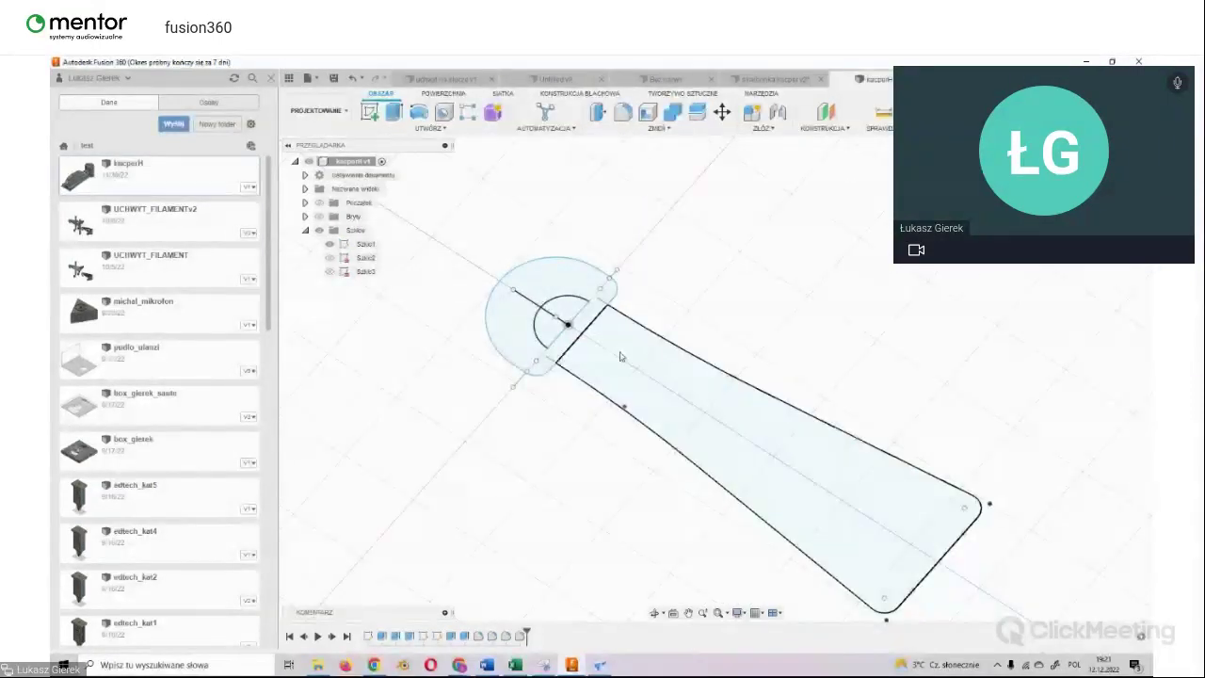
click(328, 246)
click(319, 217)
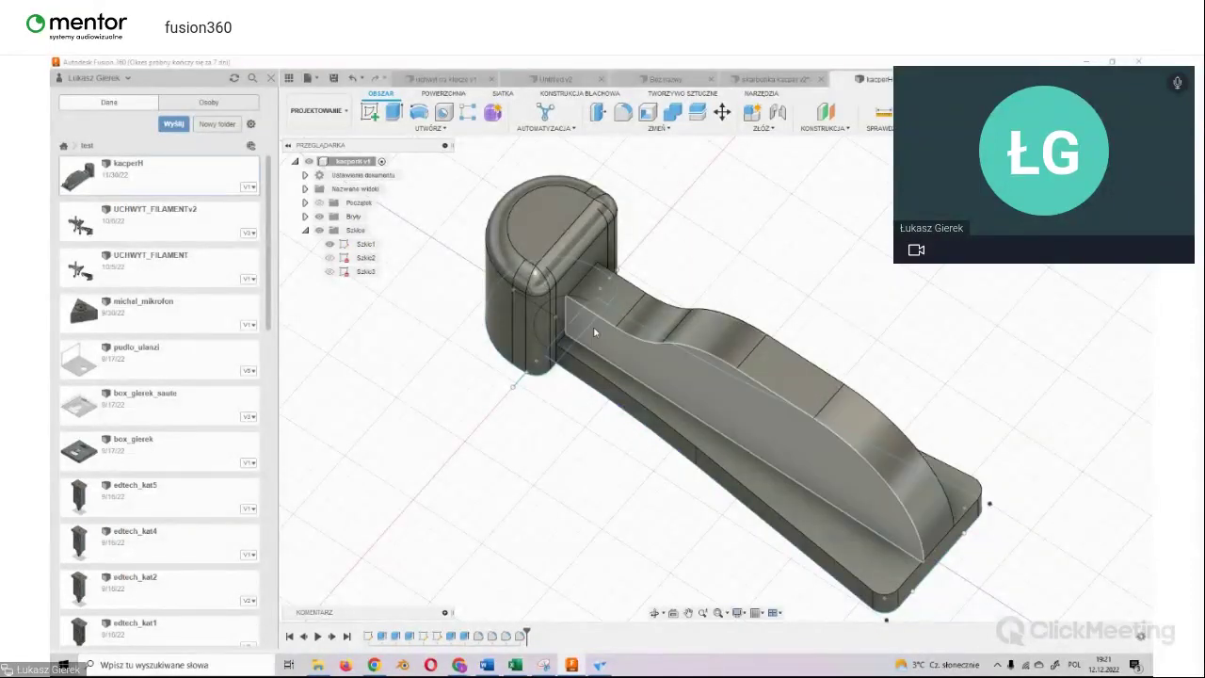
Step: Orbit the part to a lower side view and adjust the zoom
mouse_move(715, 376)
shift+middle_down()
mouse_move(716, 339)
mouse_move(527, 376)
mouse_move(897, 595)
mouse_move(1004, 468)
shift+middle_up()
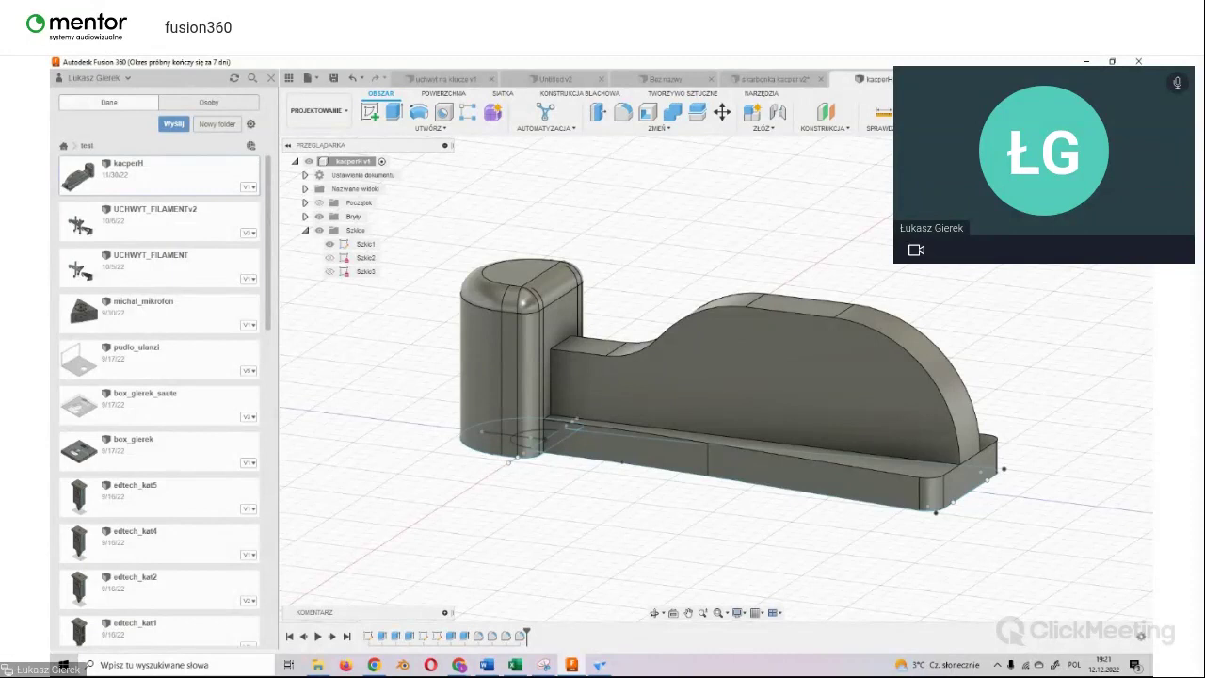
shift+middle_drag(707, 443, 718, 312)
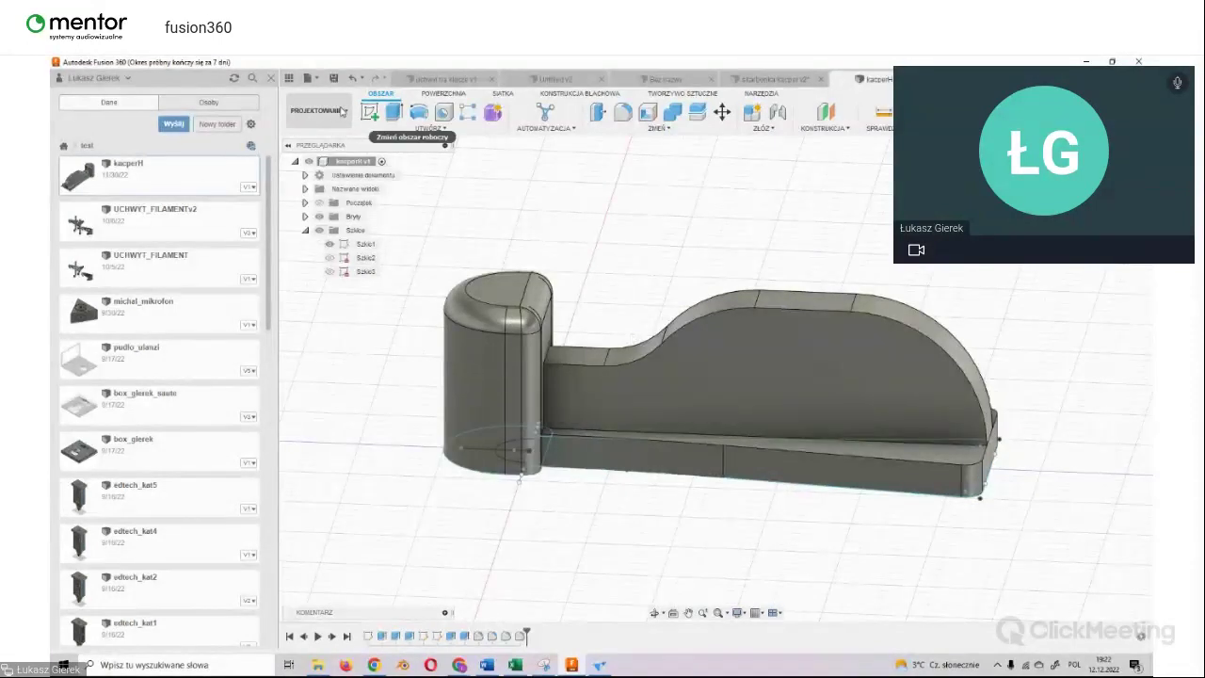
scroll(207, 209, down, 5)
scroll(200, 206, down, 5)
scroll(193, 202, down, 5)
scroll(189, 200, down, 2)
scroll(188, 199, up, 15)
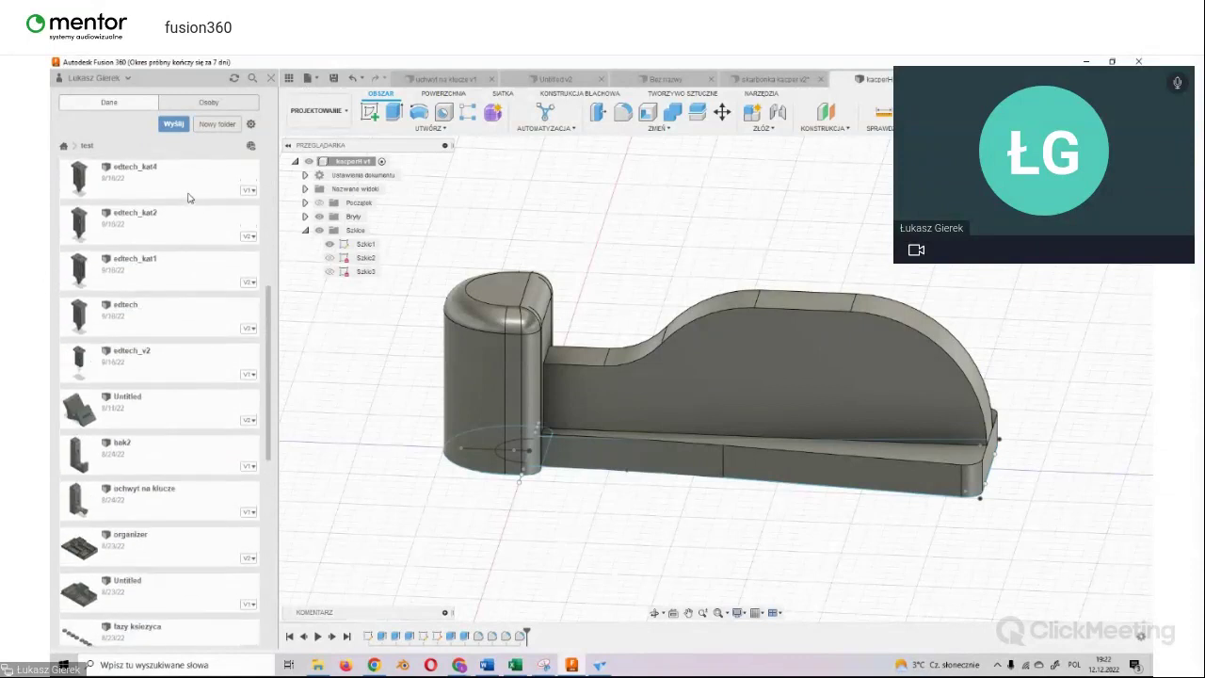
Step: Close the Data panel and start a new blank design from the File menu
click(271, 78)
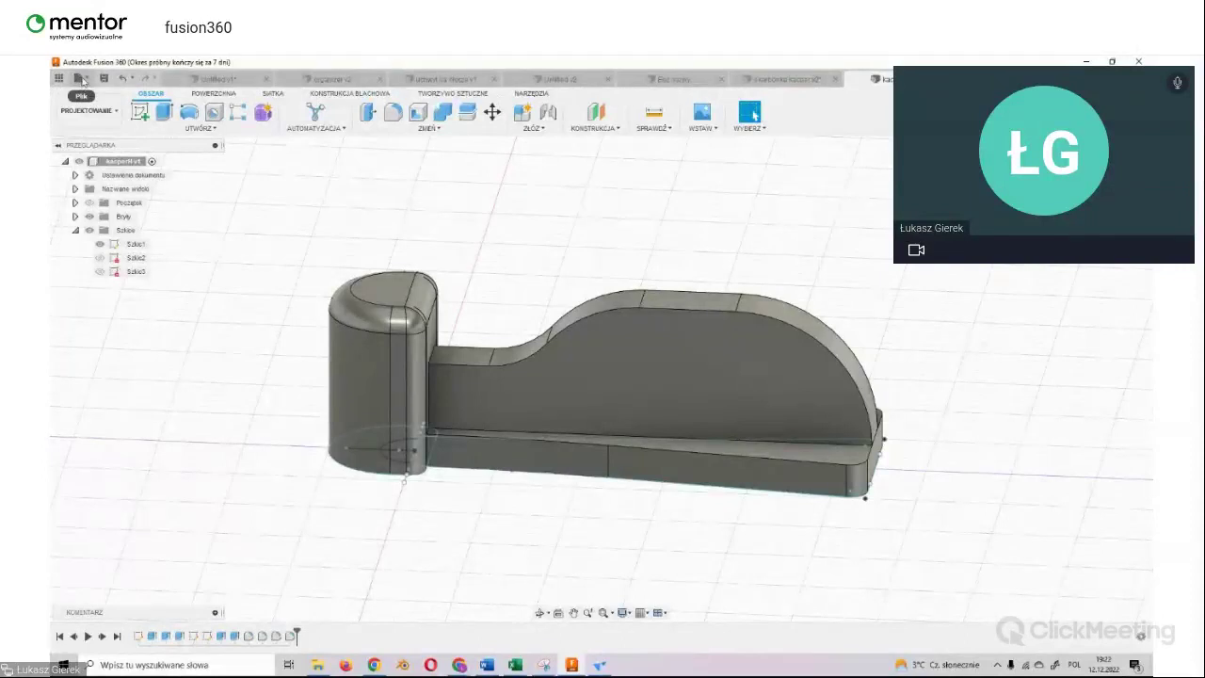
click(83, 80)
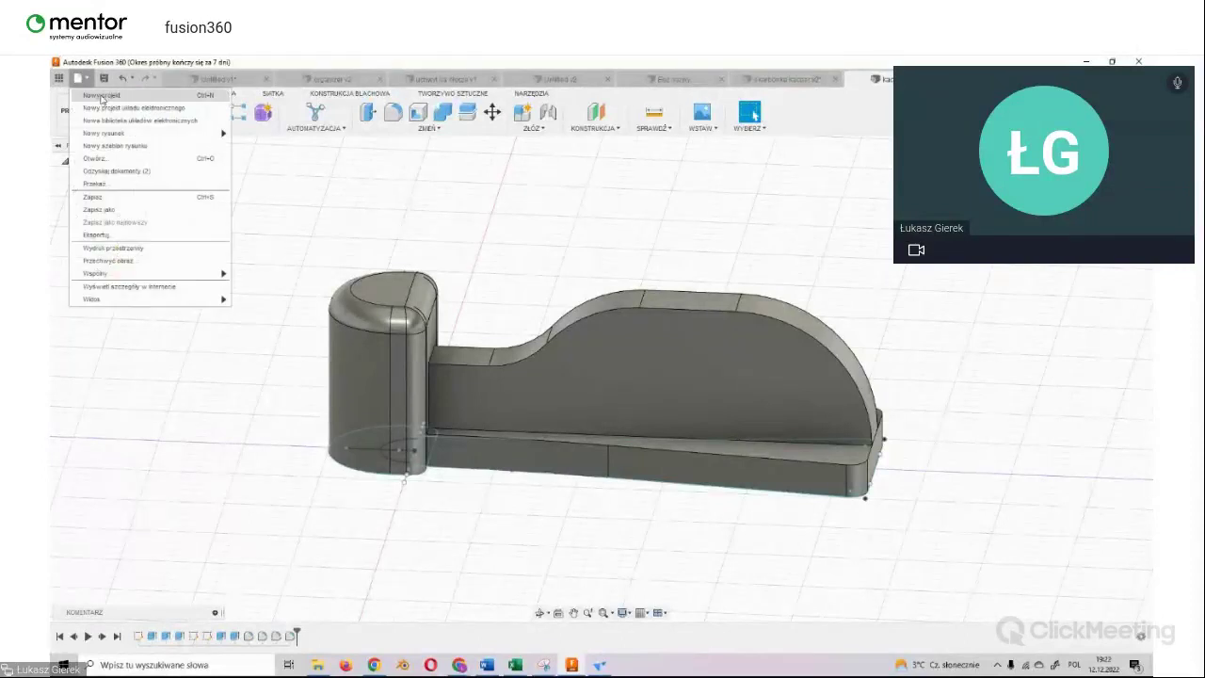
click(102, 96)
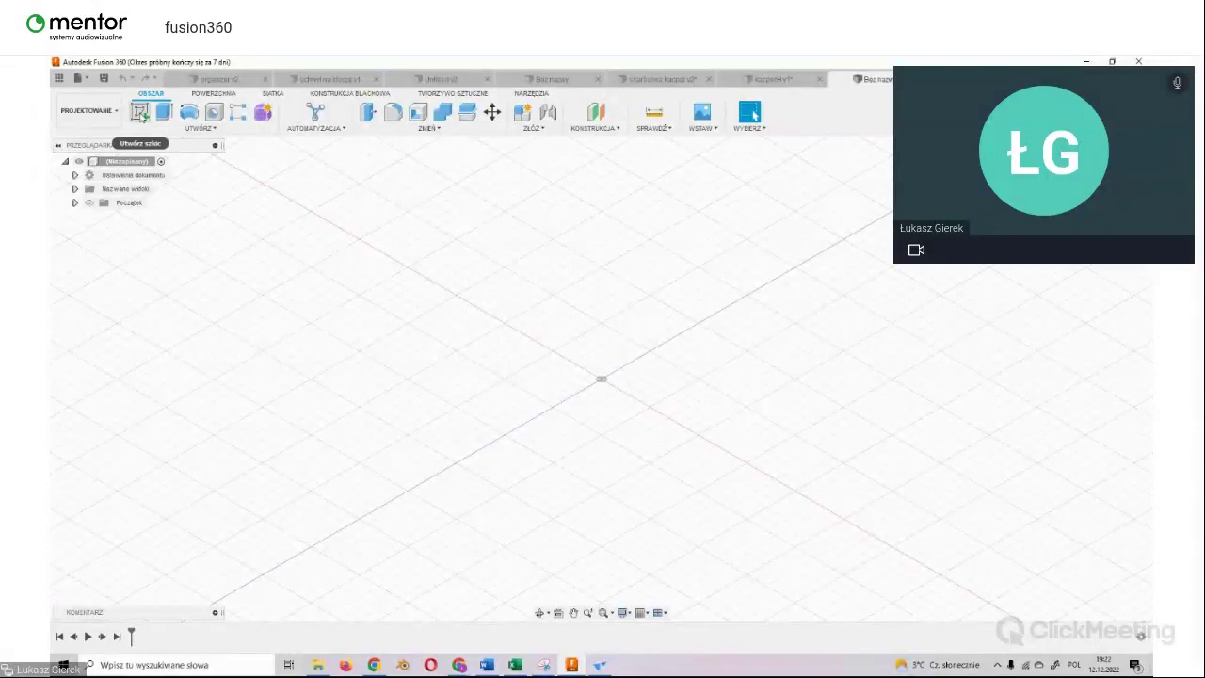
Step: Start a new sketch and choose the bottom origin plane for it
click(141, 115)
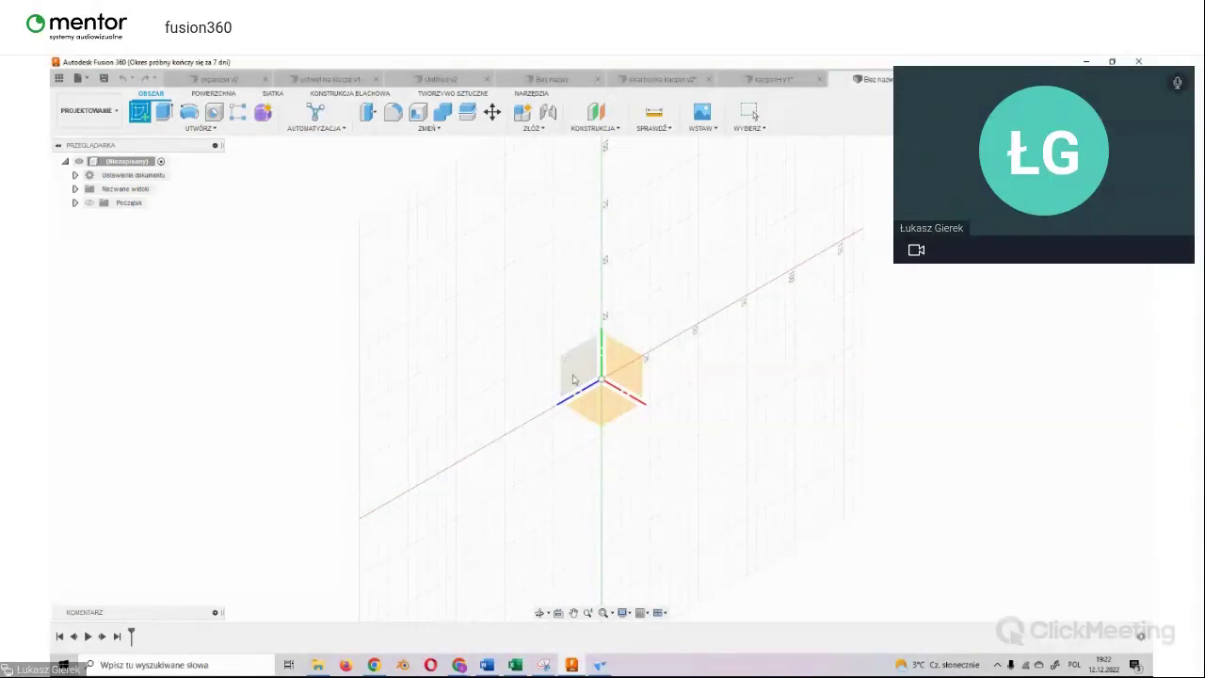
click(631, 361)
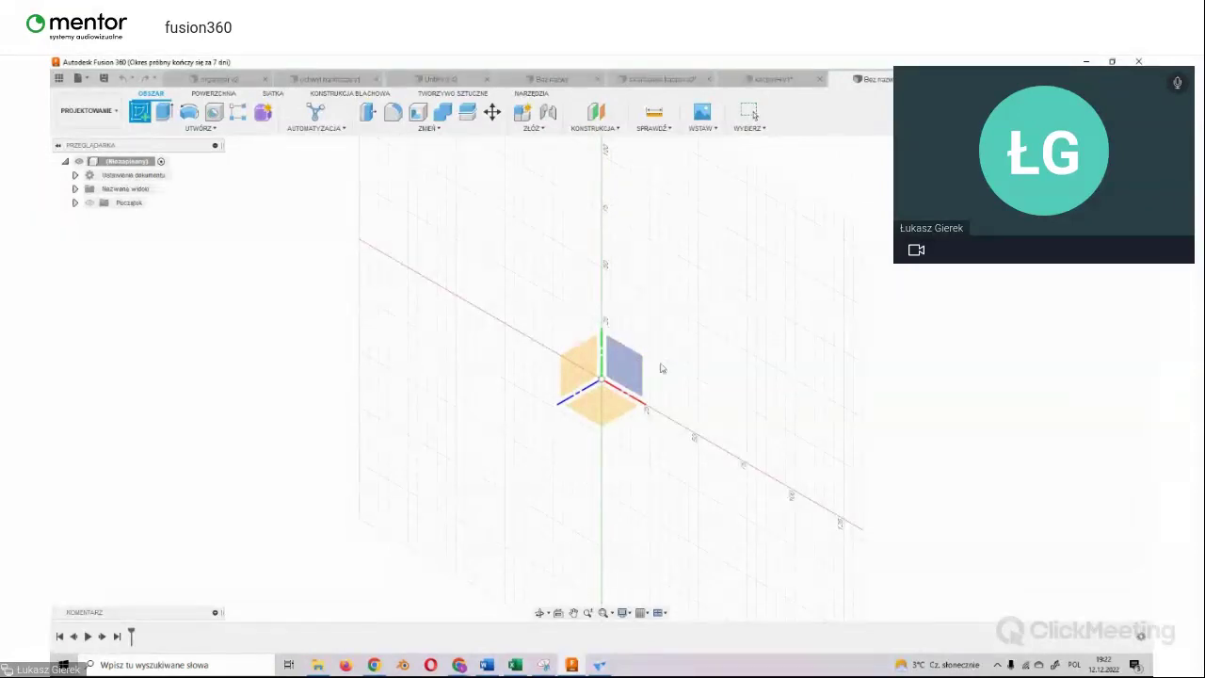
key(Escape)
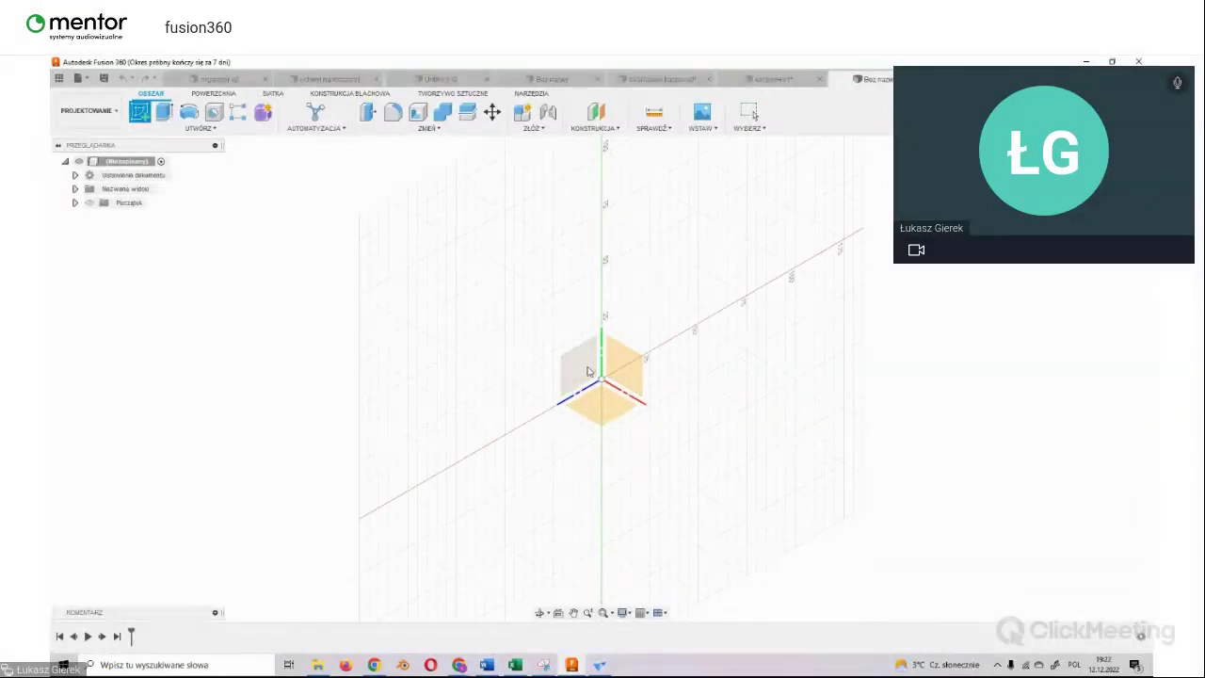
click(623, 369)
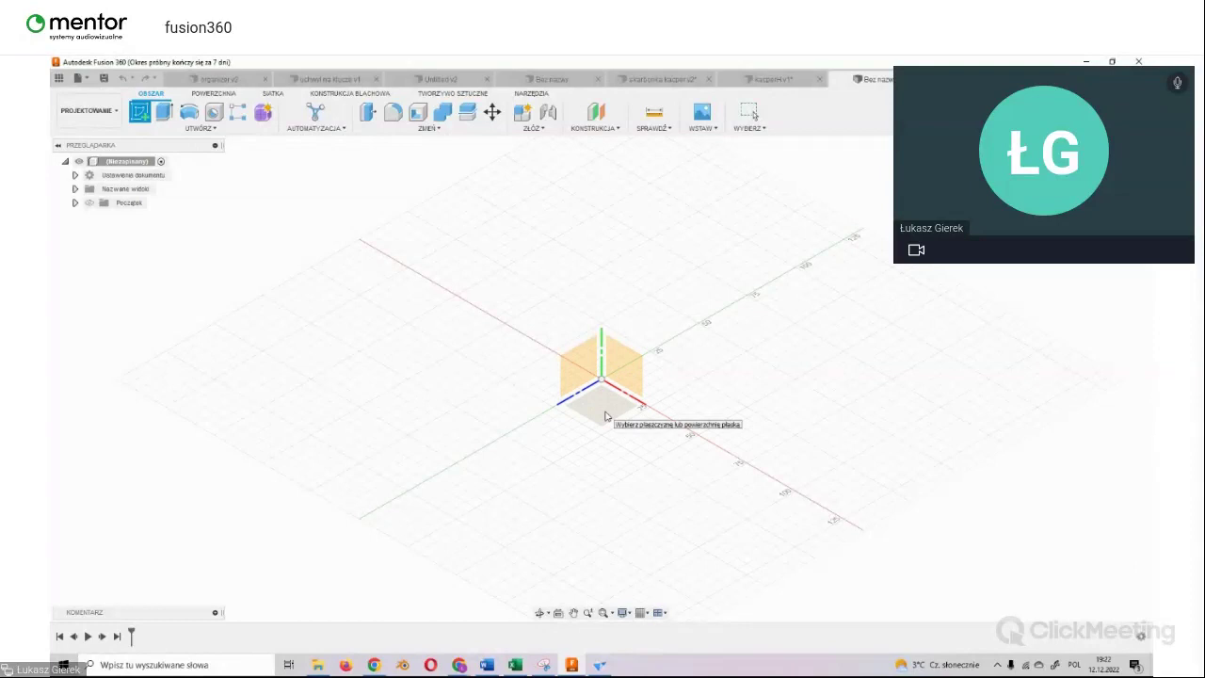
click(605, 415)
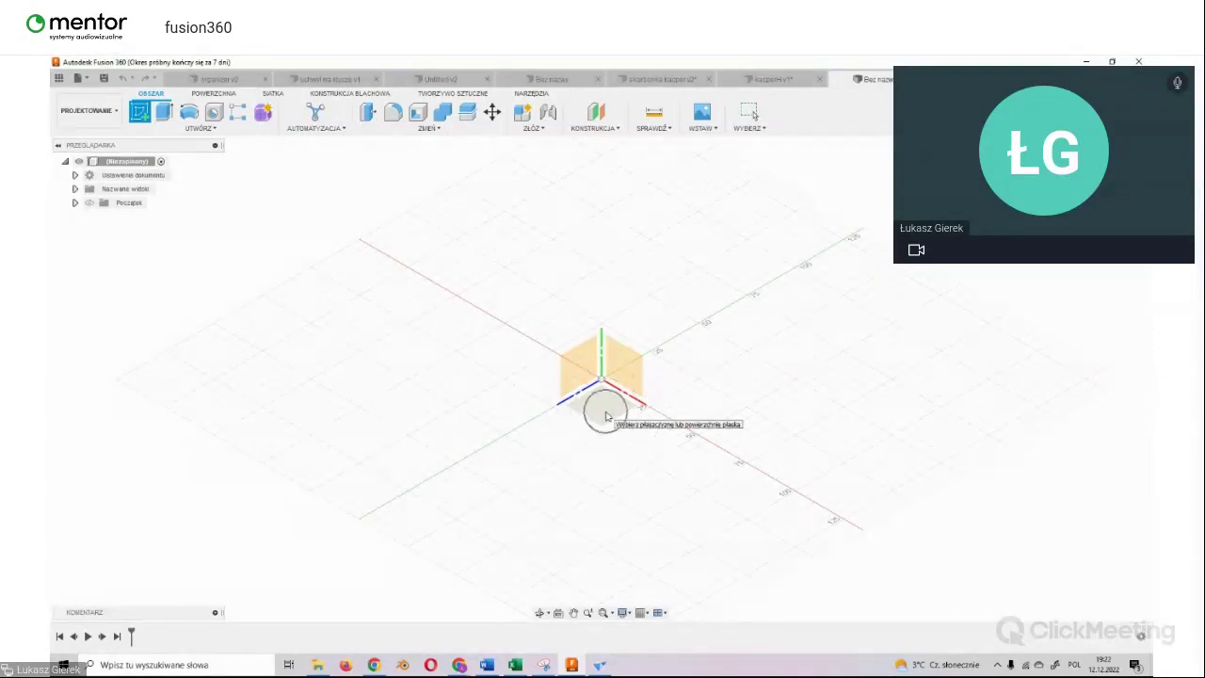
Step: Draw a rectangle on the bottom plane, 120 mm wide by 60 mm tall
click(606, 415)
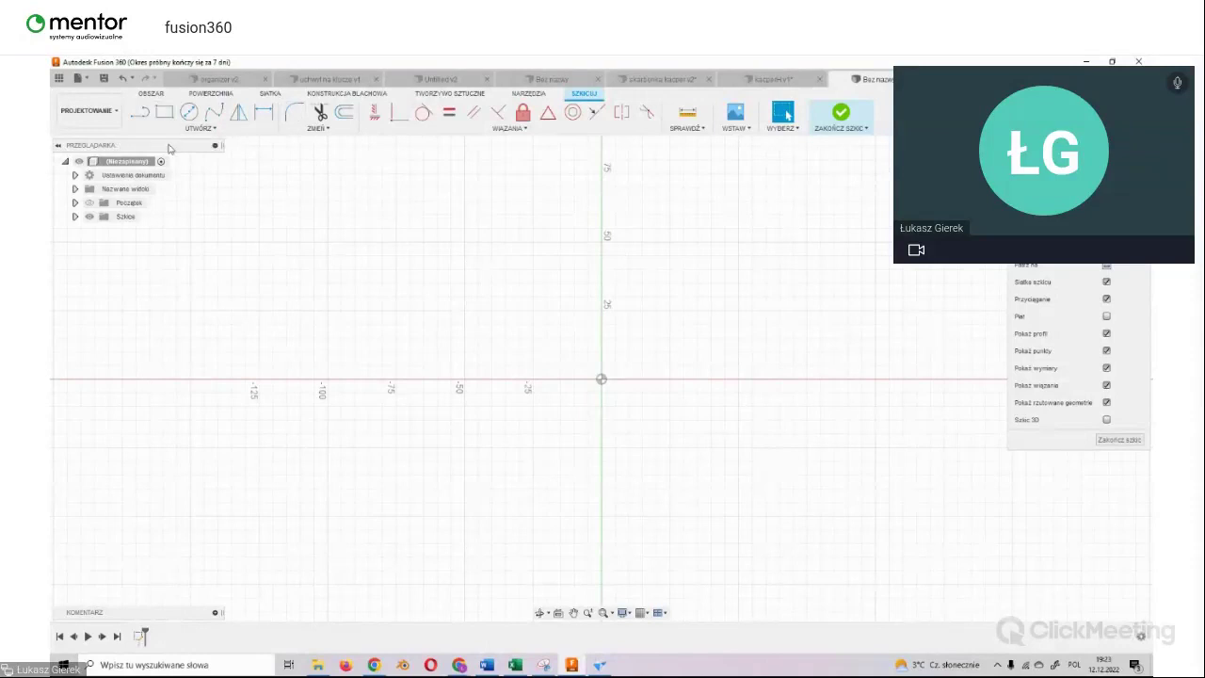
click(166, 115)
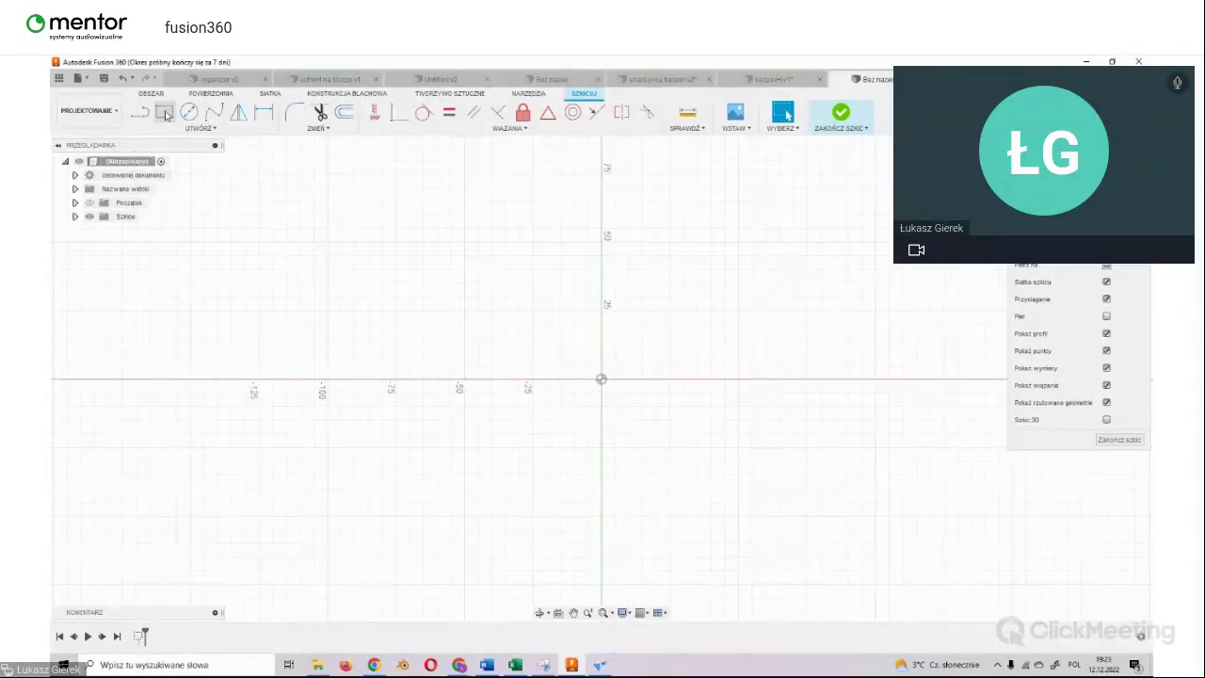
click(464, 311)
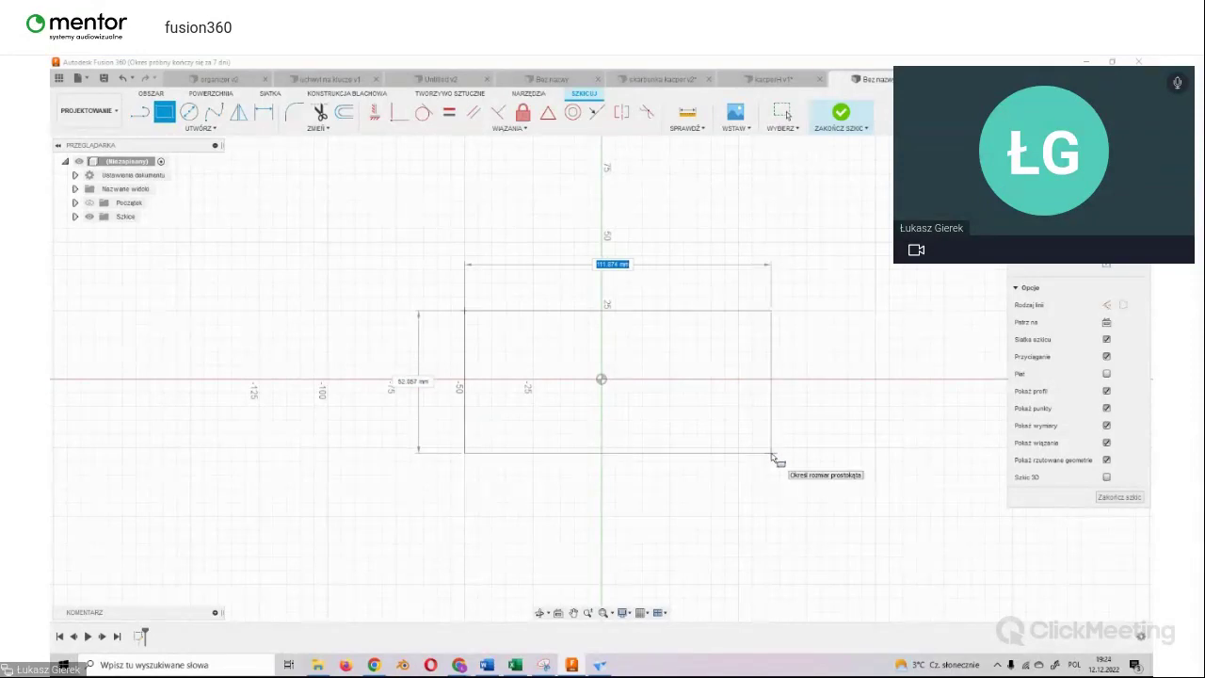
text(120)
key(Tab)
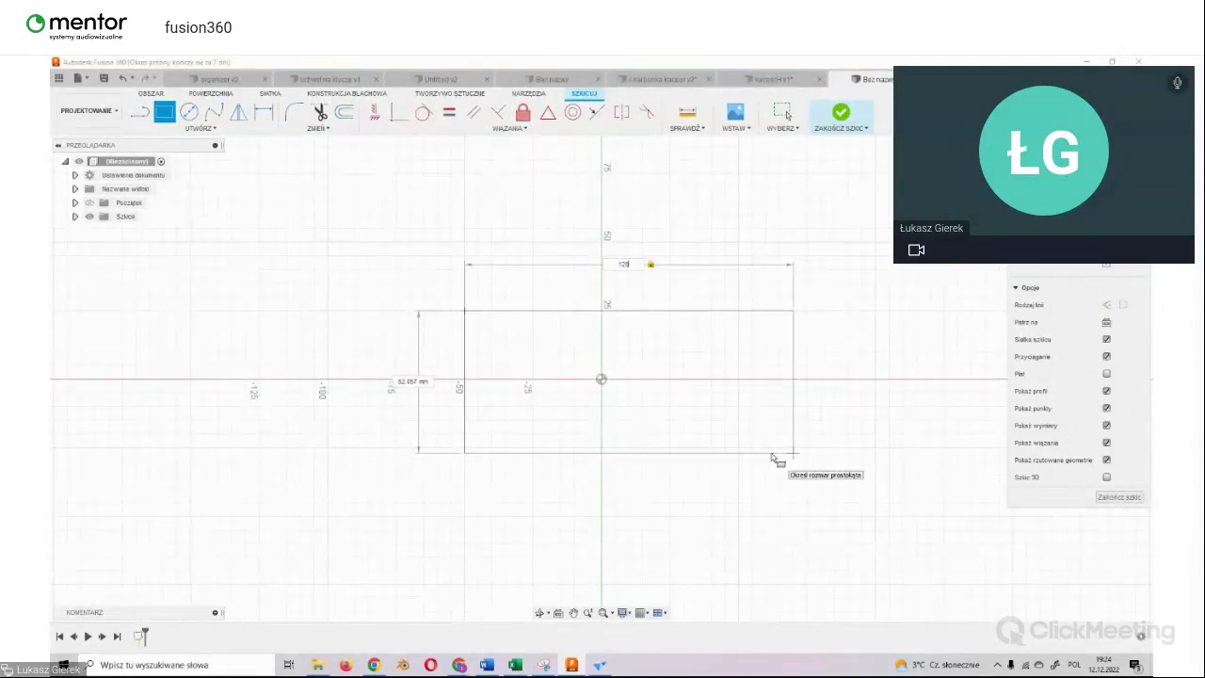
key(Tab)
text(80)
key(Tab)
key(Return)
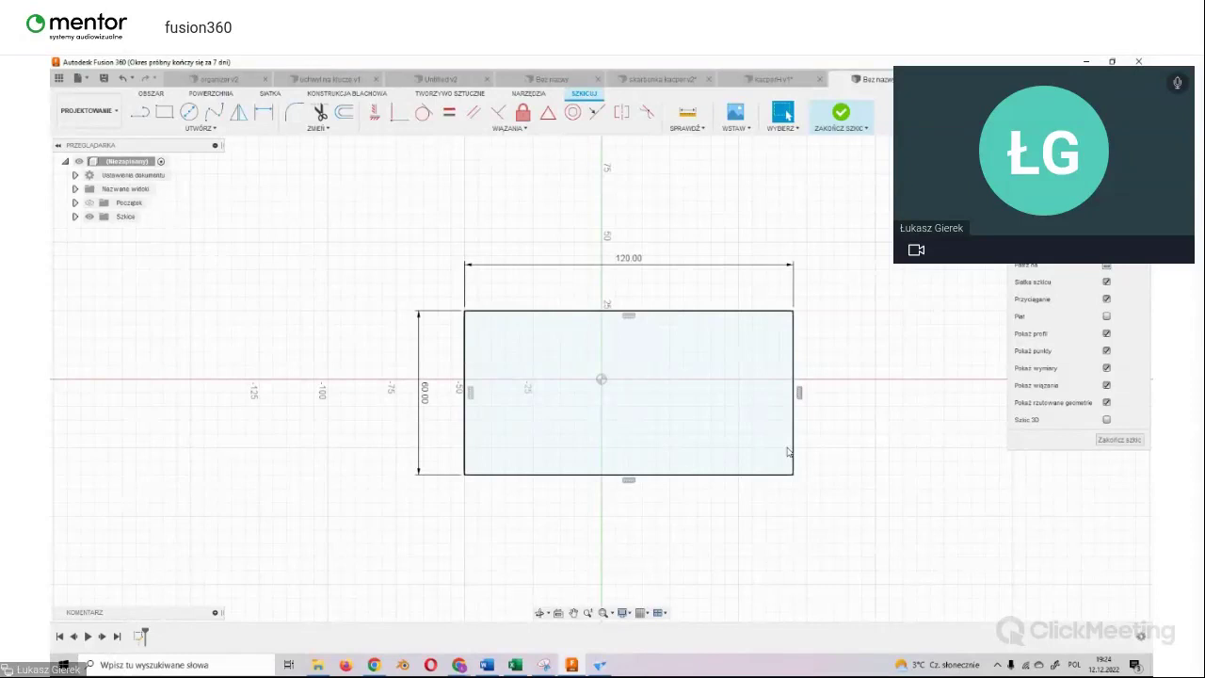
Step: Switch to the Tinkercad browser window and open the Sizzling Kup project in the 3D editor
click(459, 664)
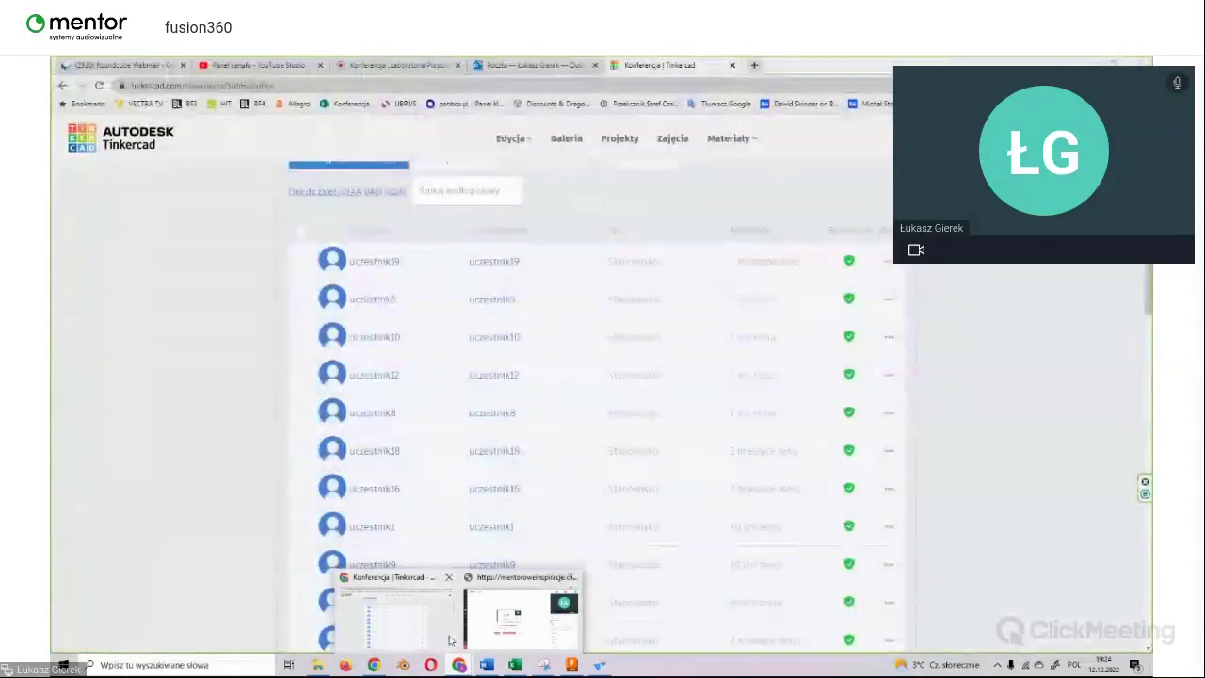
click(395, 617)
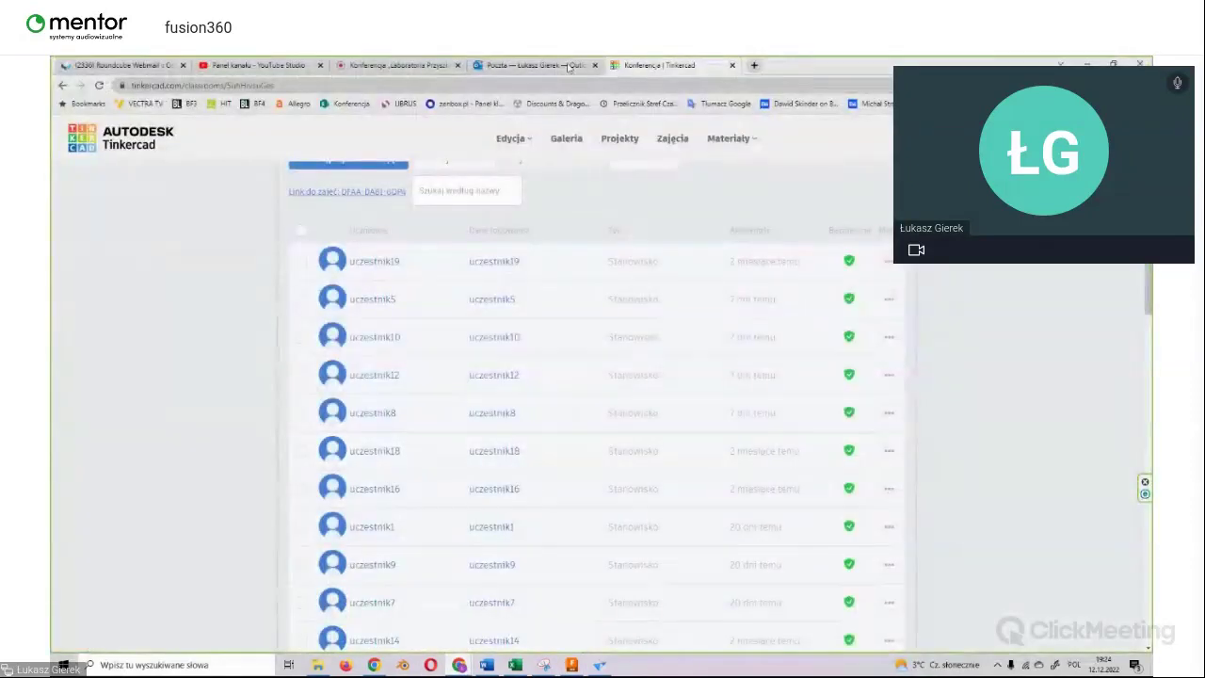
click(98, 145)
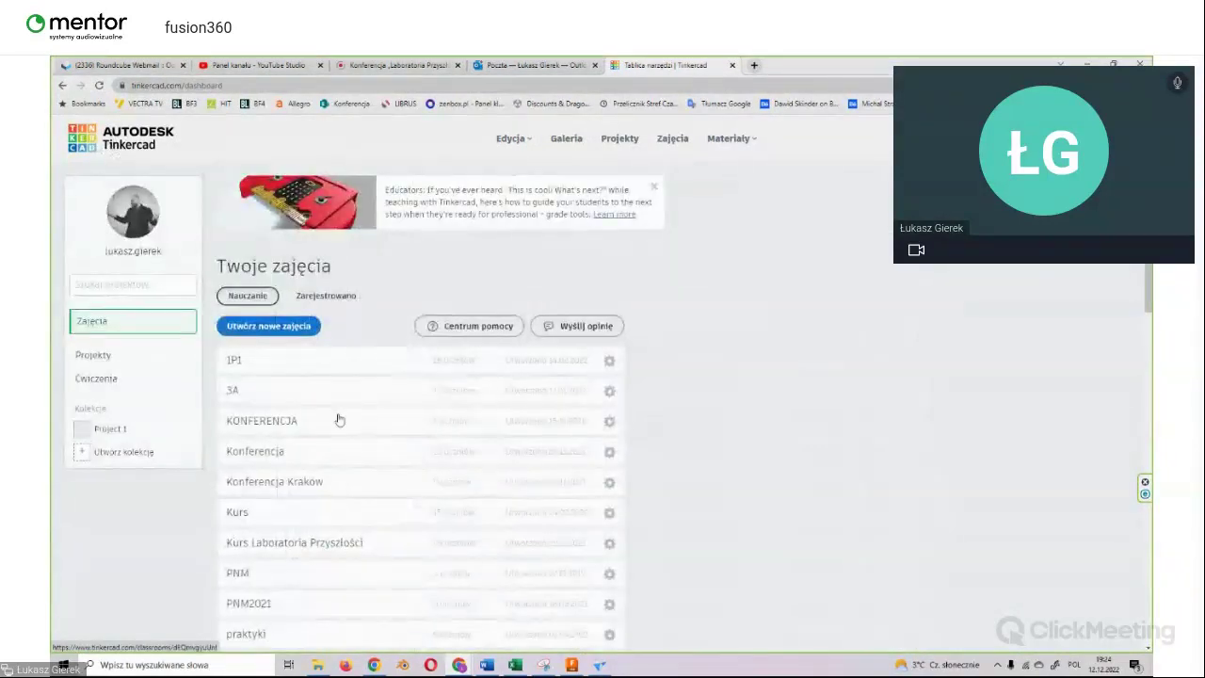
click(94, 355)
click(287, 315)
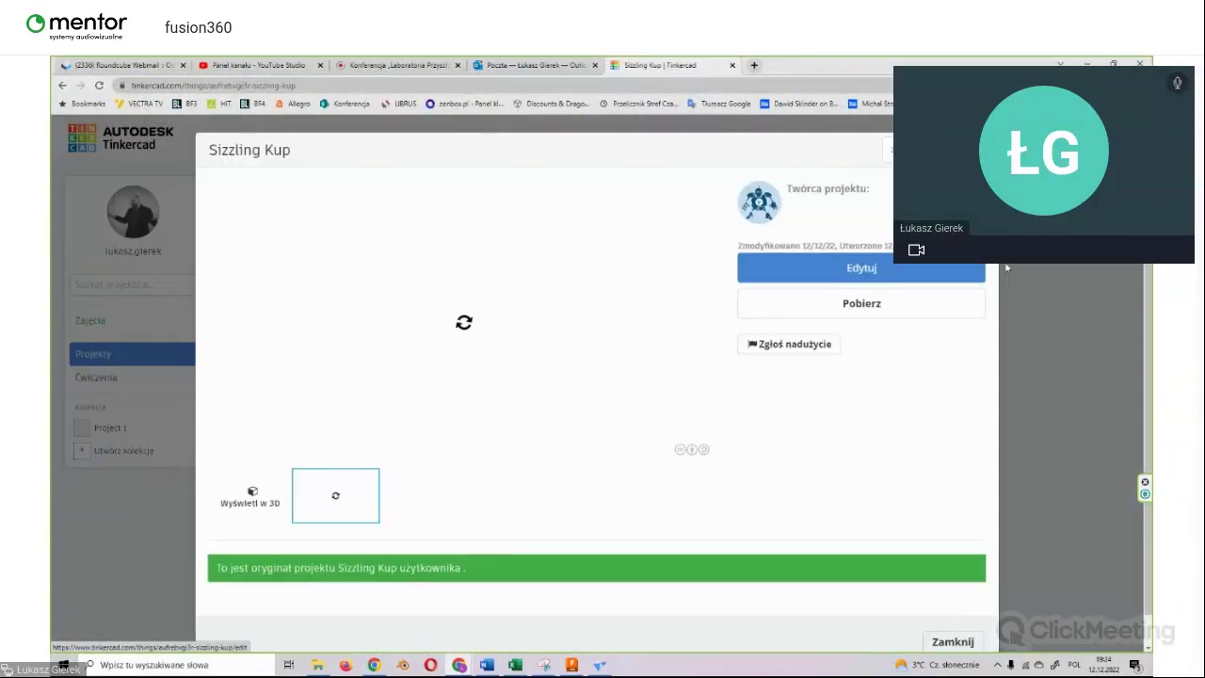
click(885, 272)
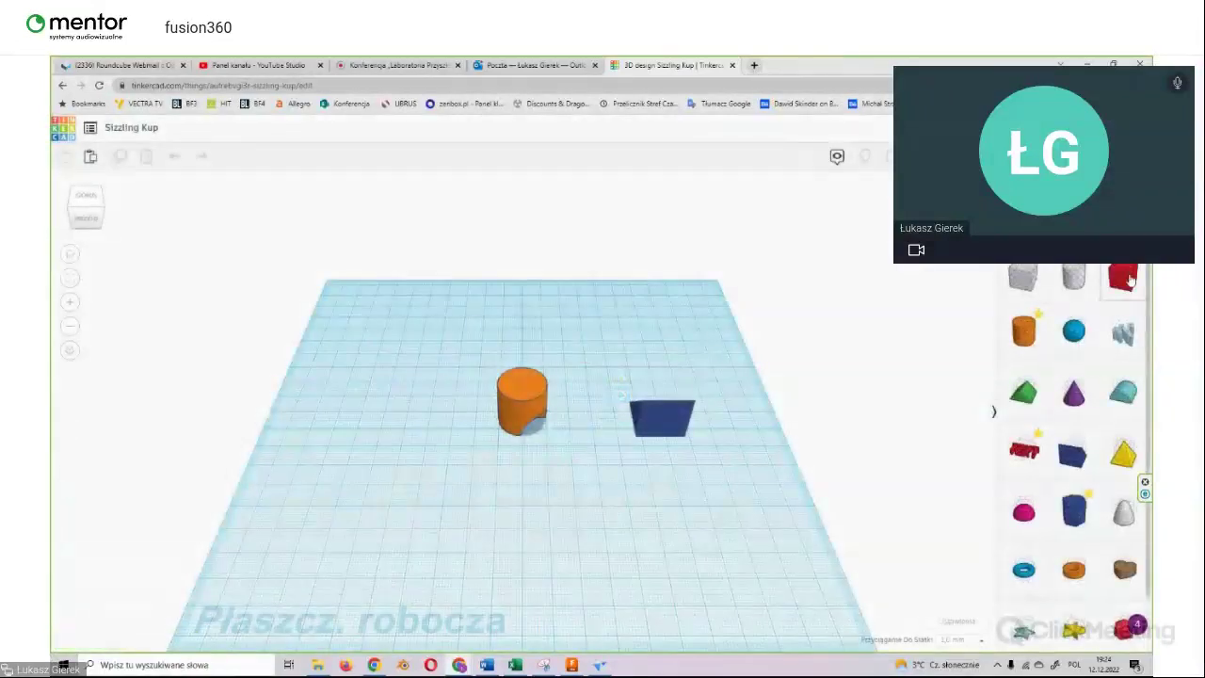
Step: Place a red box on the Tinkercad workplane and size it 120 × 60 mm
click(288, 497)
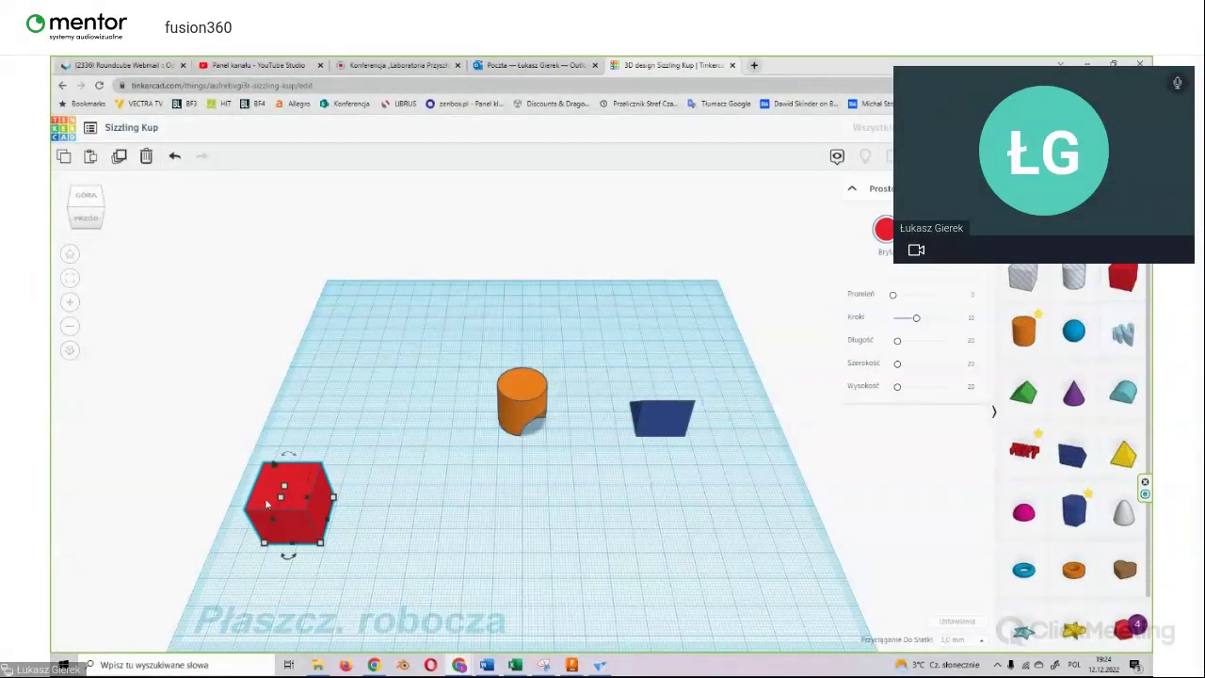
drag(301, 532, 392, 496)
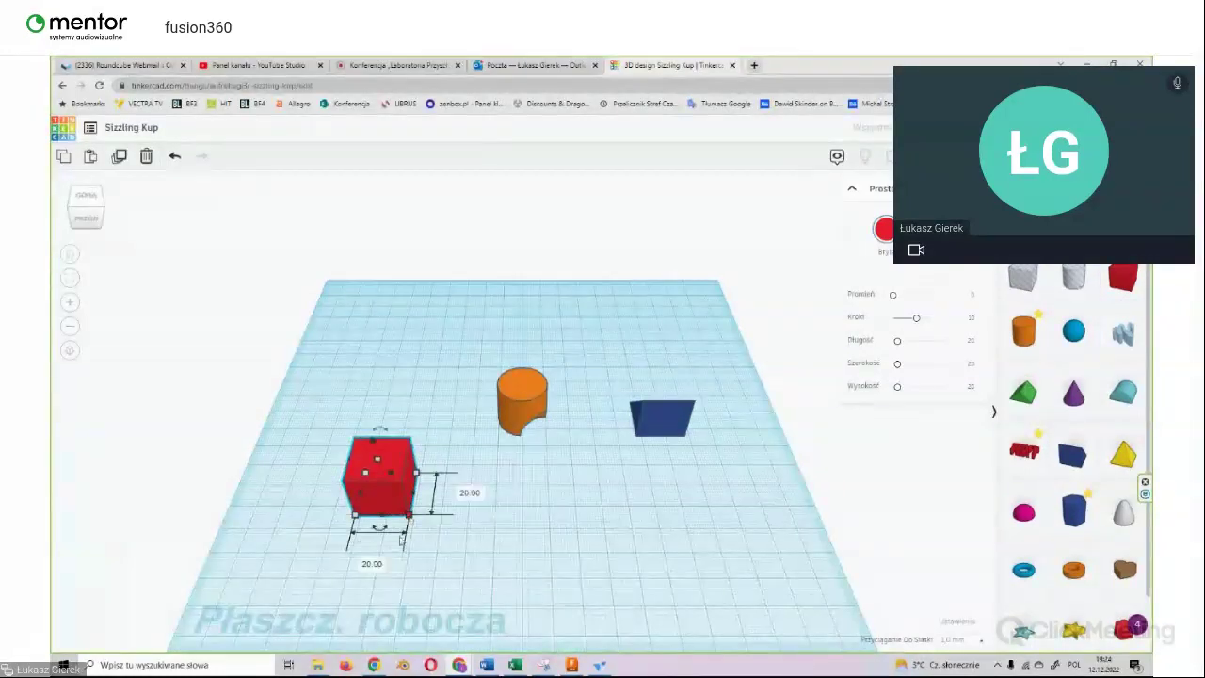
click(373, 565)
text(120)
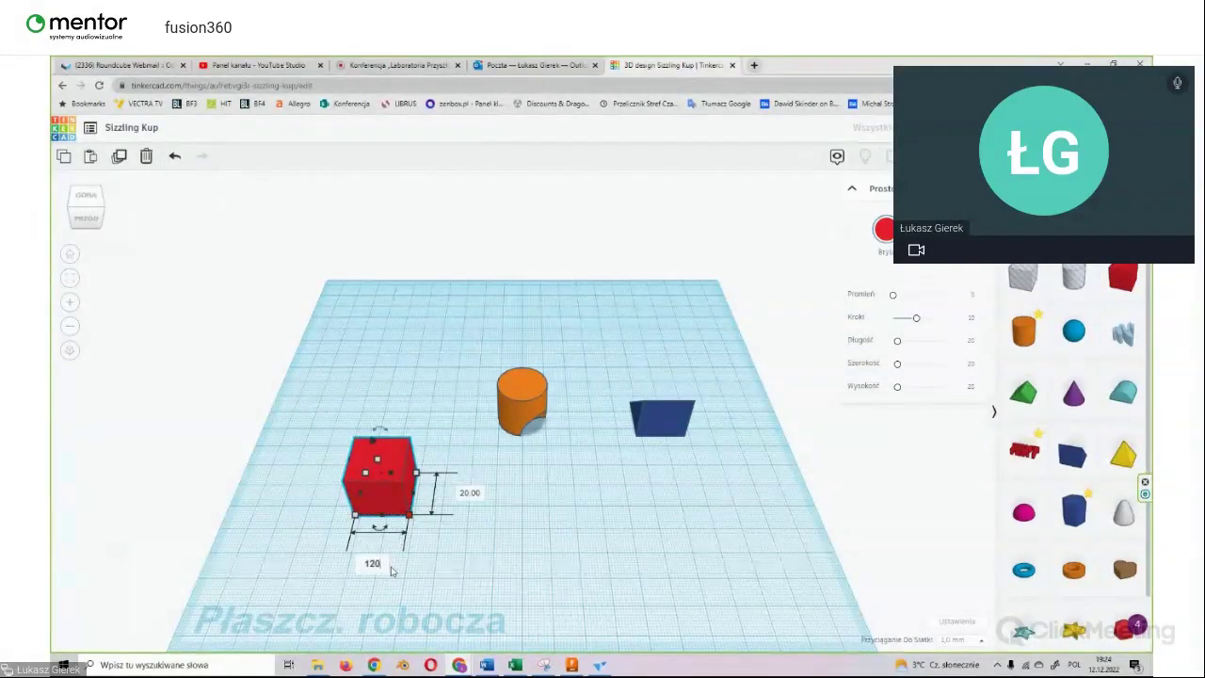
key(Return)
click(731, 492)
text(50)
key(Return)
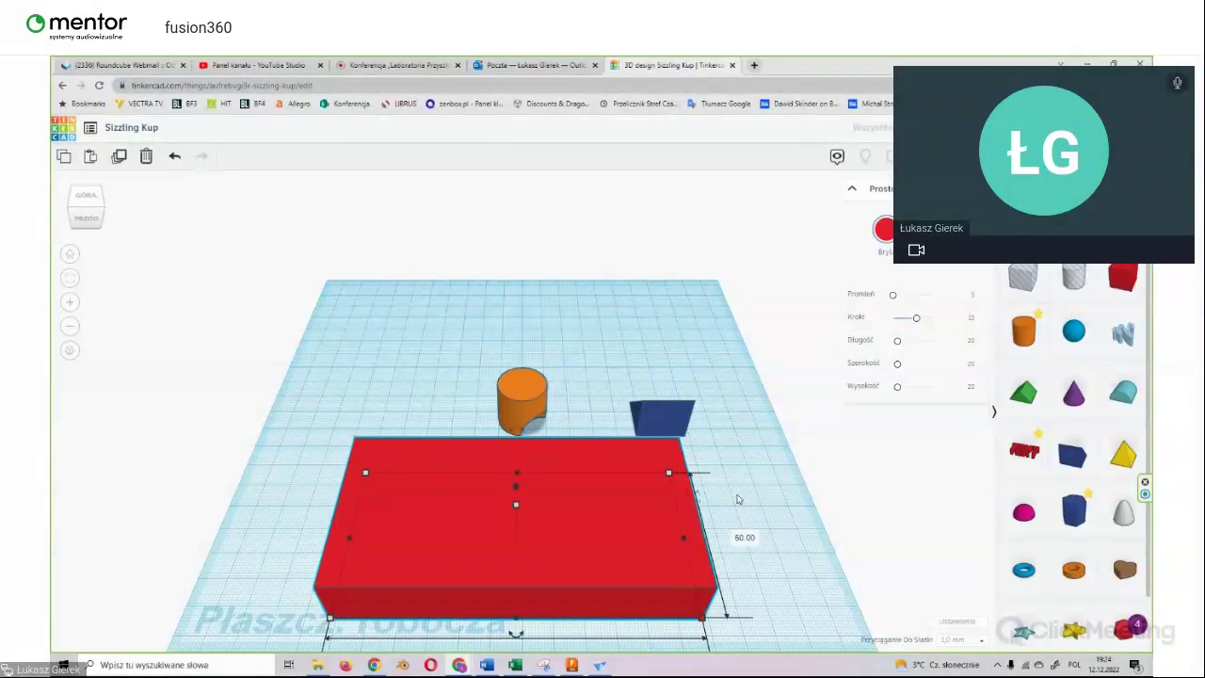
mouse_move(752, 481)
right_down()
mouse_move(440, 410)
mouse_move(667, 470)
right_up()
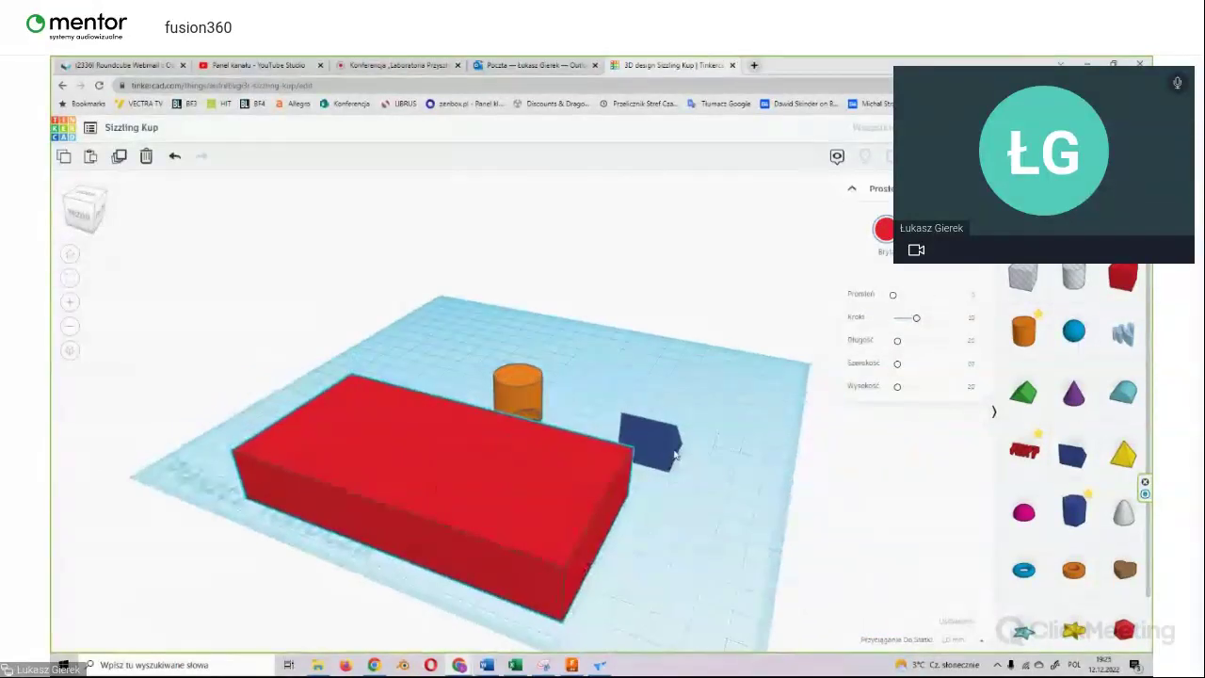
click(576, 661)
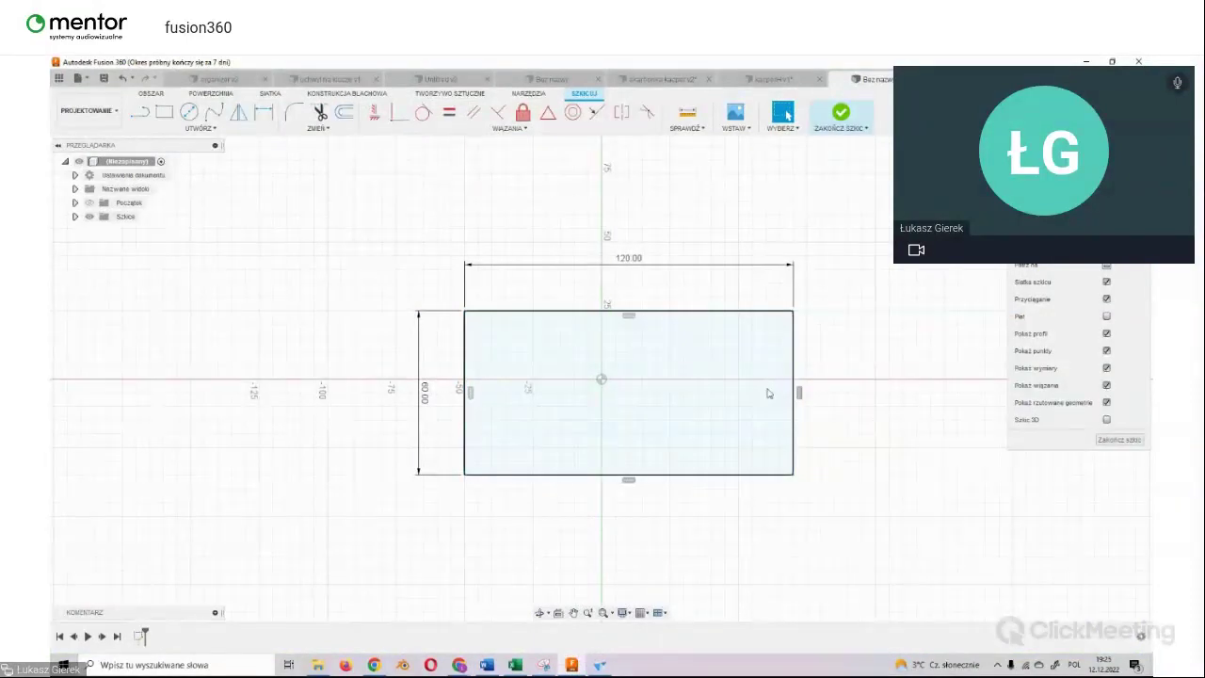
Step: Finish the sketch and extrude the rectangle about 20 mm into a solid box
click(841, 115)
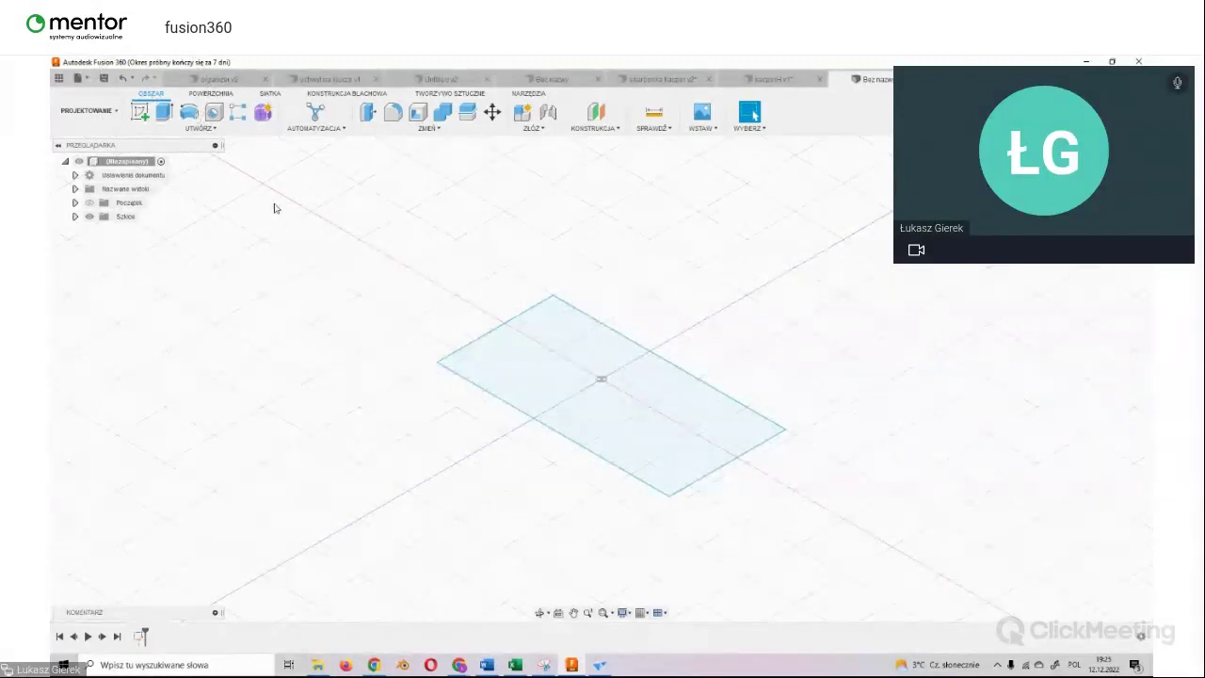
click(167, 115)
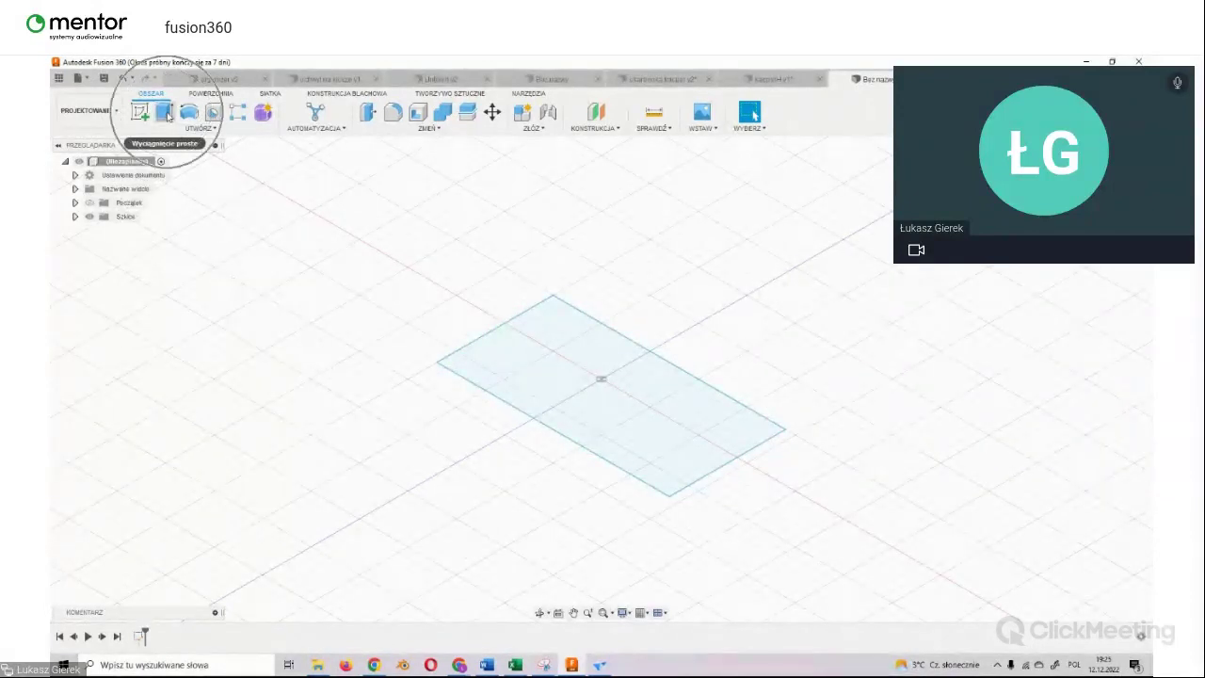
click(165, 113)
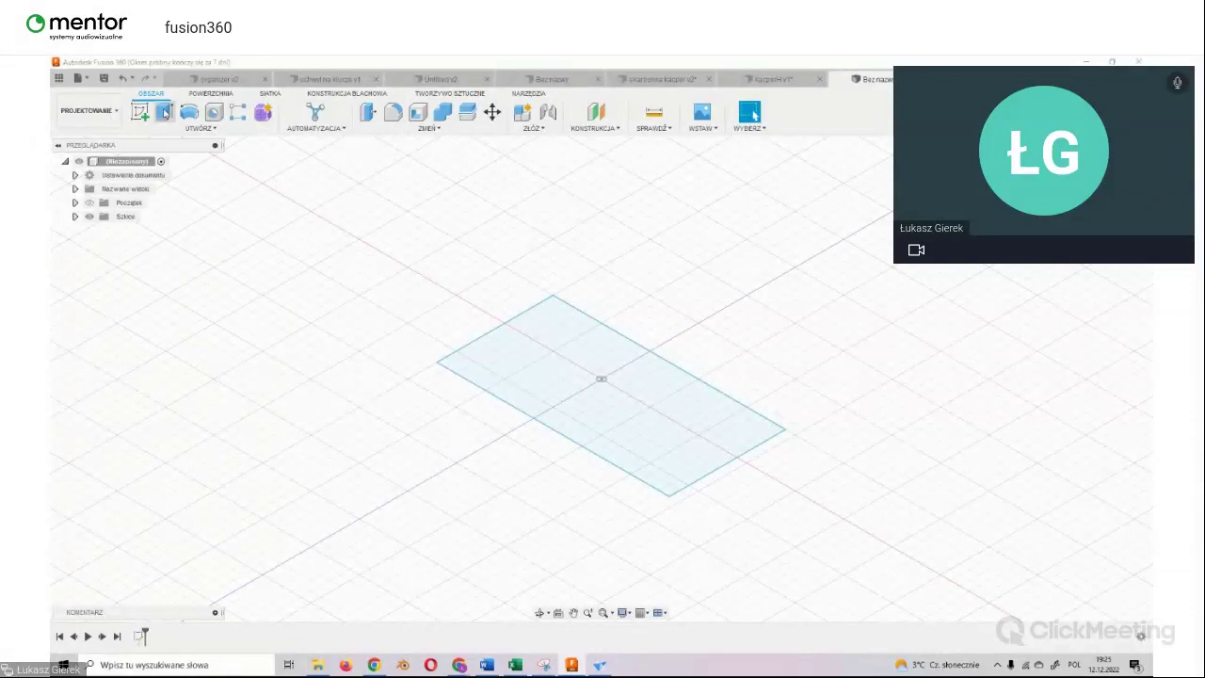
click(646, 427)
click(623, 405)
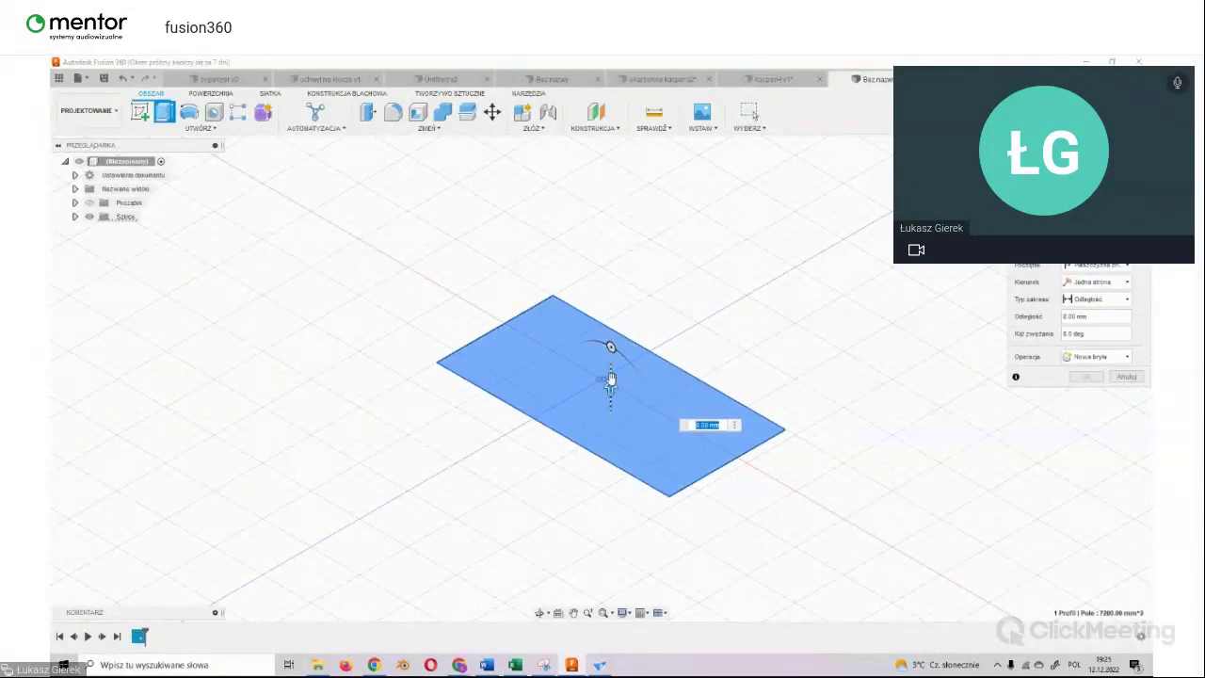
text(5)
drag(609, 378, 611, 354)
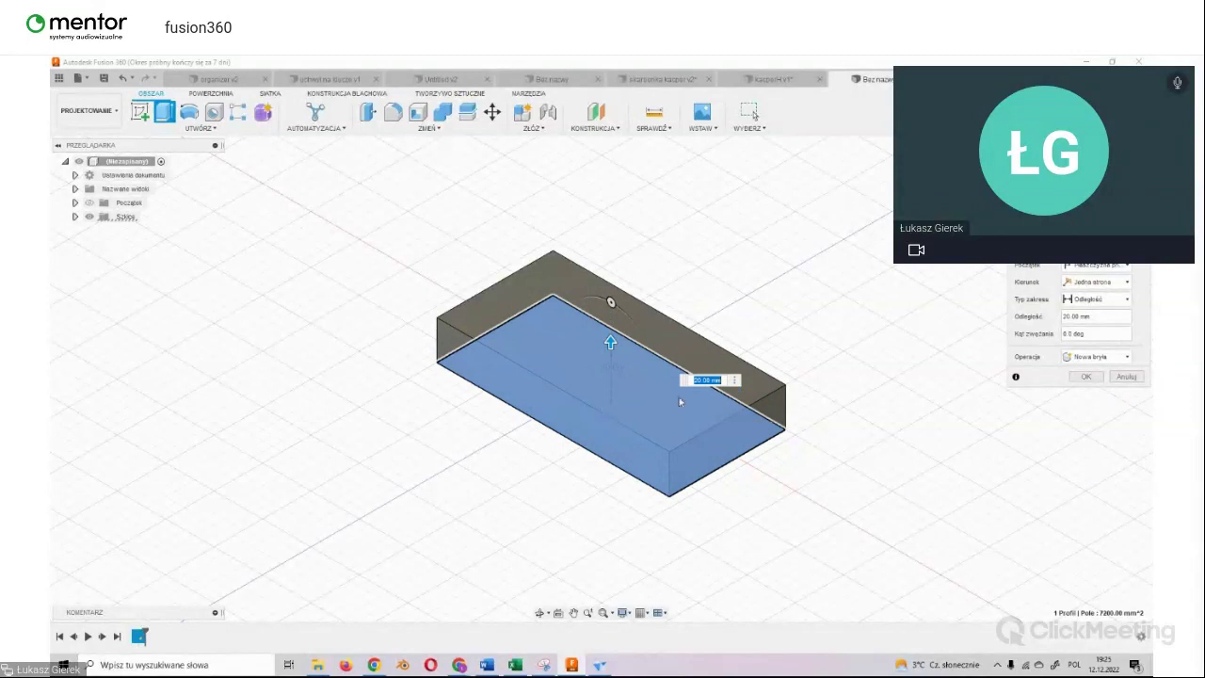
click(1087, 377)
click(1087, 378)
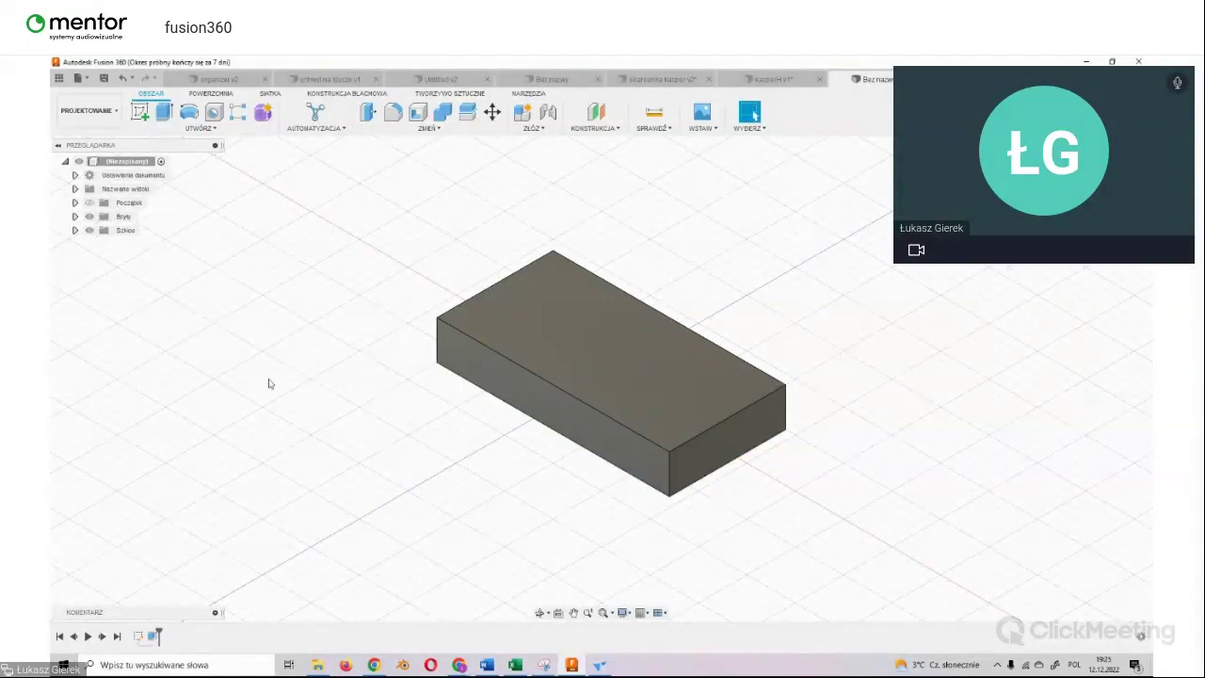
shift+middle_drag(601, 375, 659, 395)
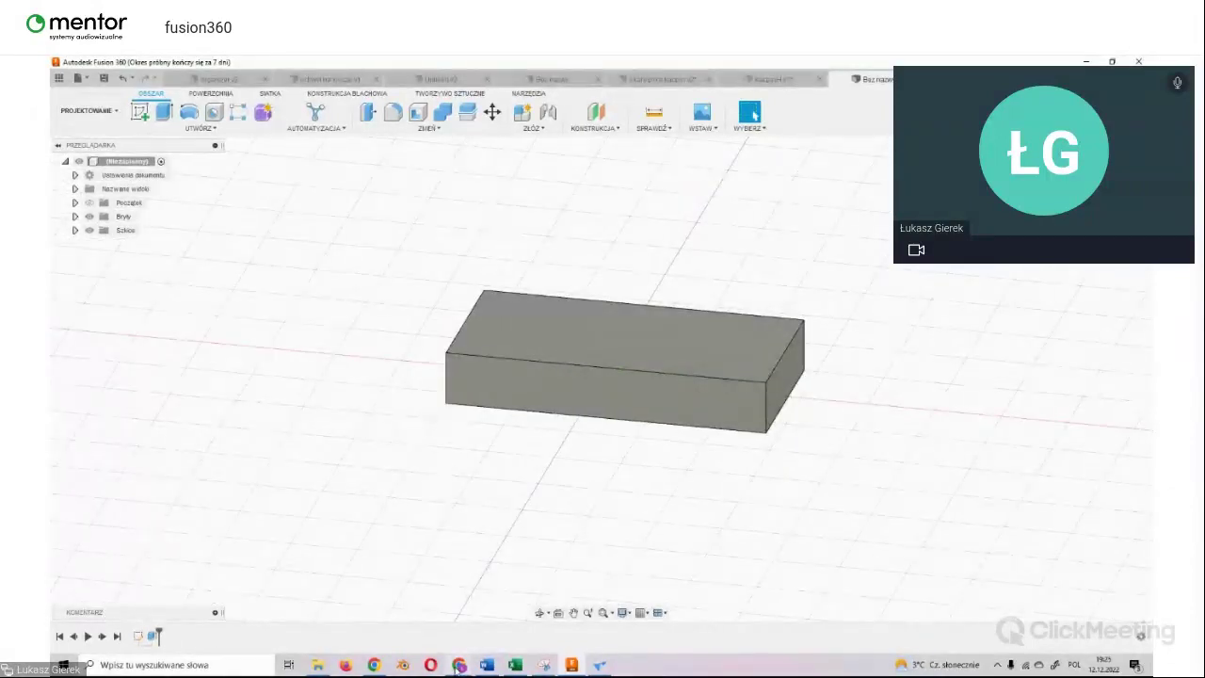
mouse_move(459, 665)
click(435, 618)
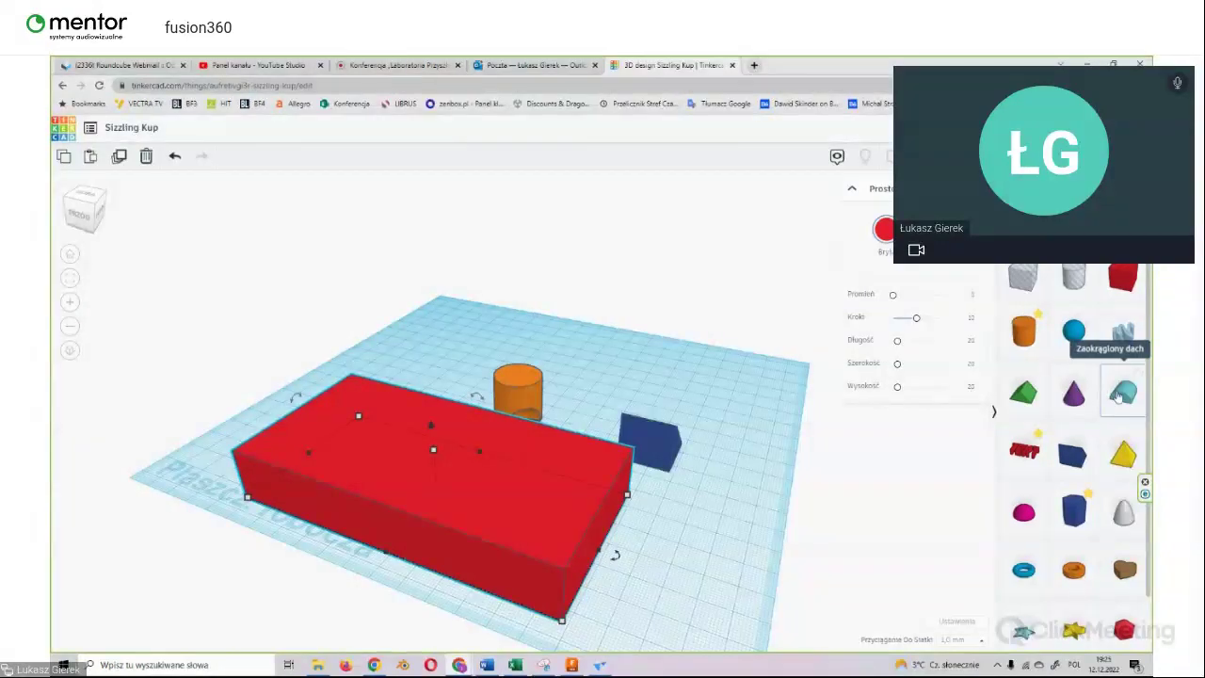
Step: Place a teal Zaokrąglony dach (rounded-roof) shape beside the box in Tinkercad, then return to Fusion 360
drag(1123, 395, 727, 491)
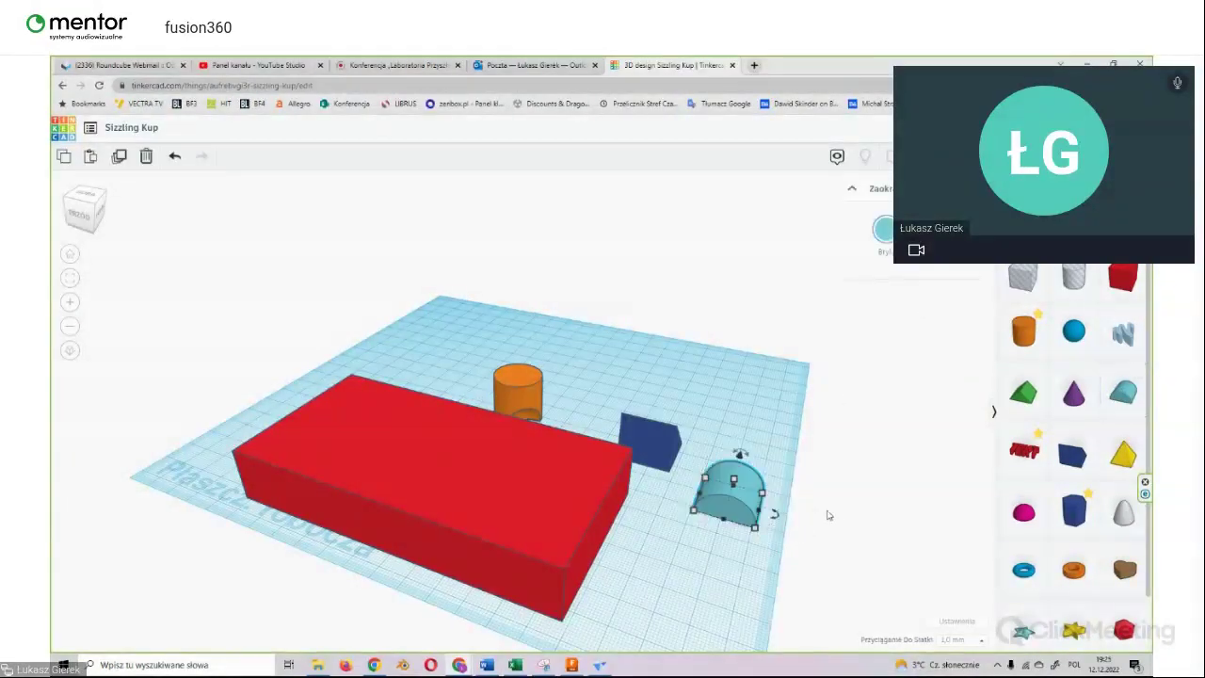
mouse_move(804, 460)
right_down()
mouse_move(653, 379)
mouse_move(781, 411)
right_up()
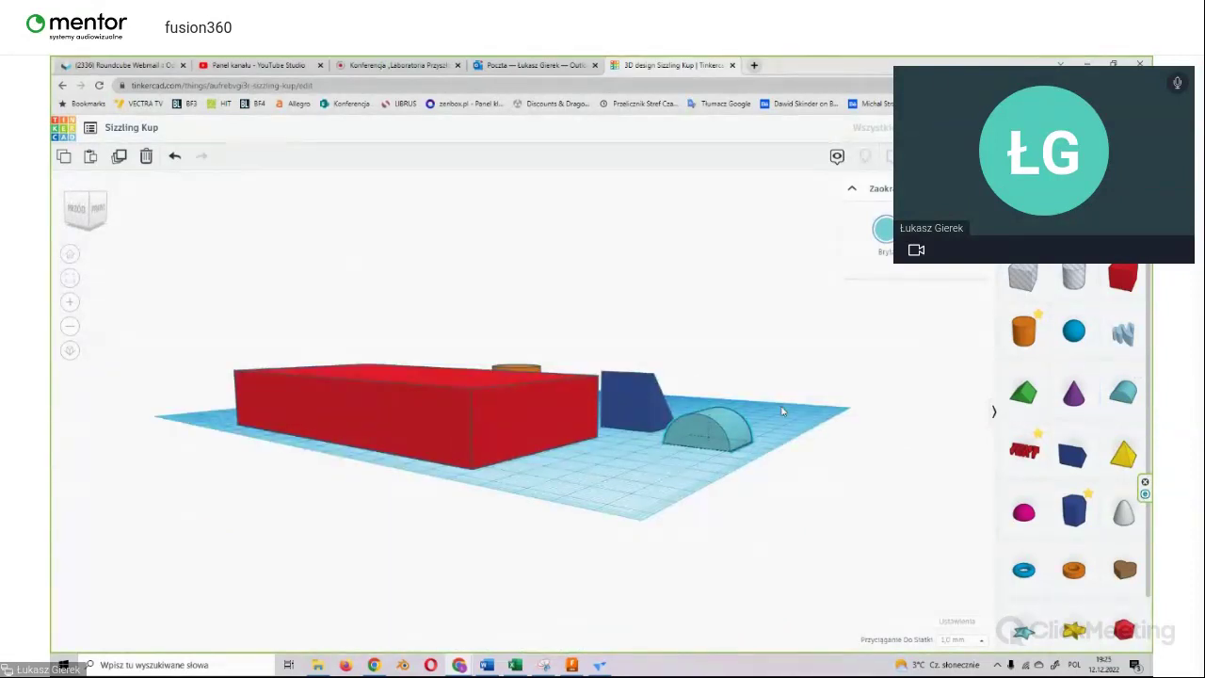
click(715, 431)
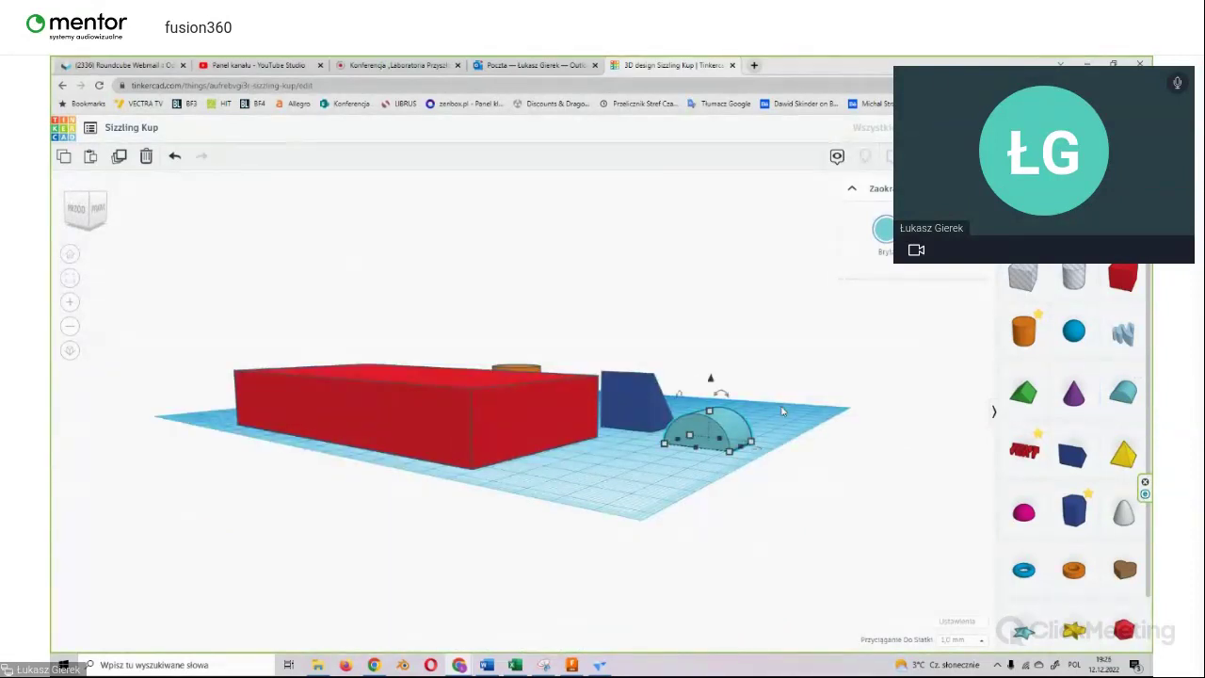
click(572, 666)
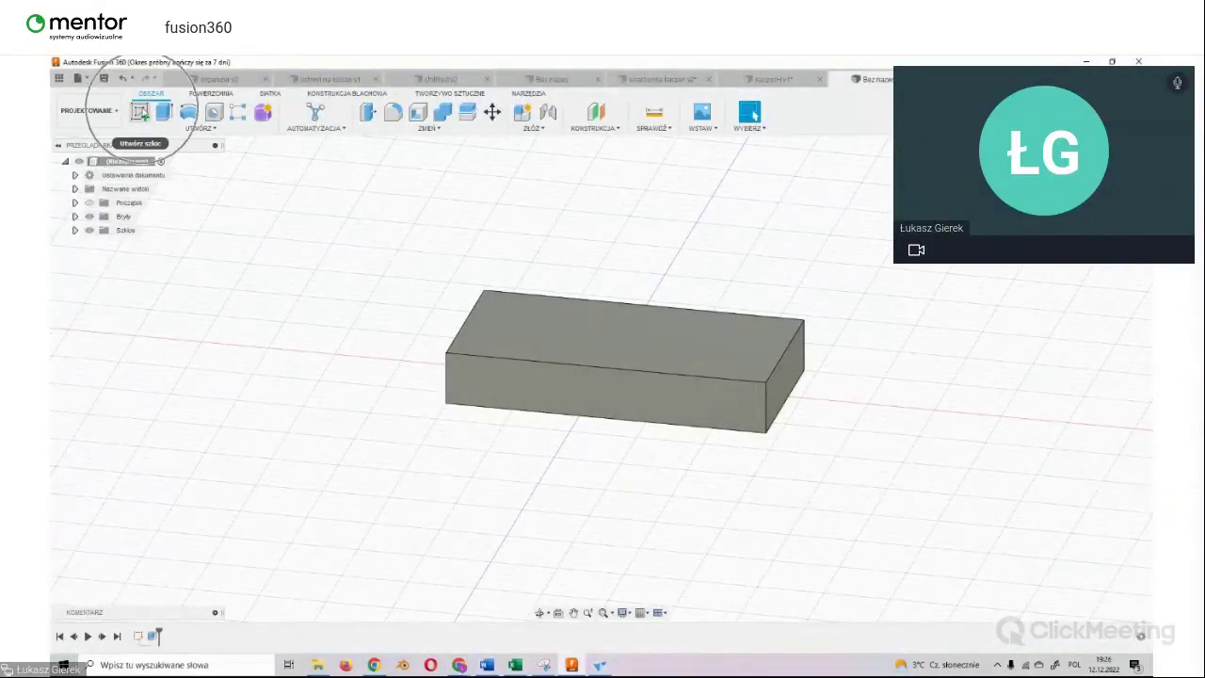
Step: Abandon a sketch begun on the box's front face and pan the box to the left
click(140, 112)
click(639, 401)
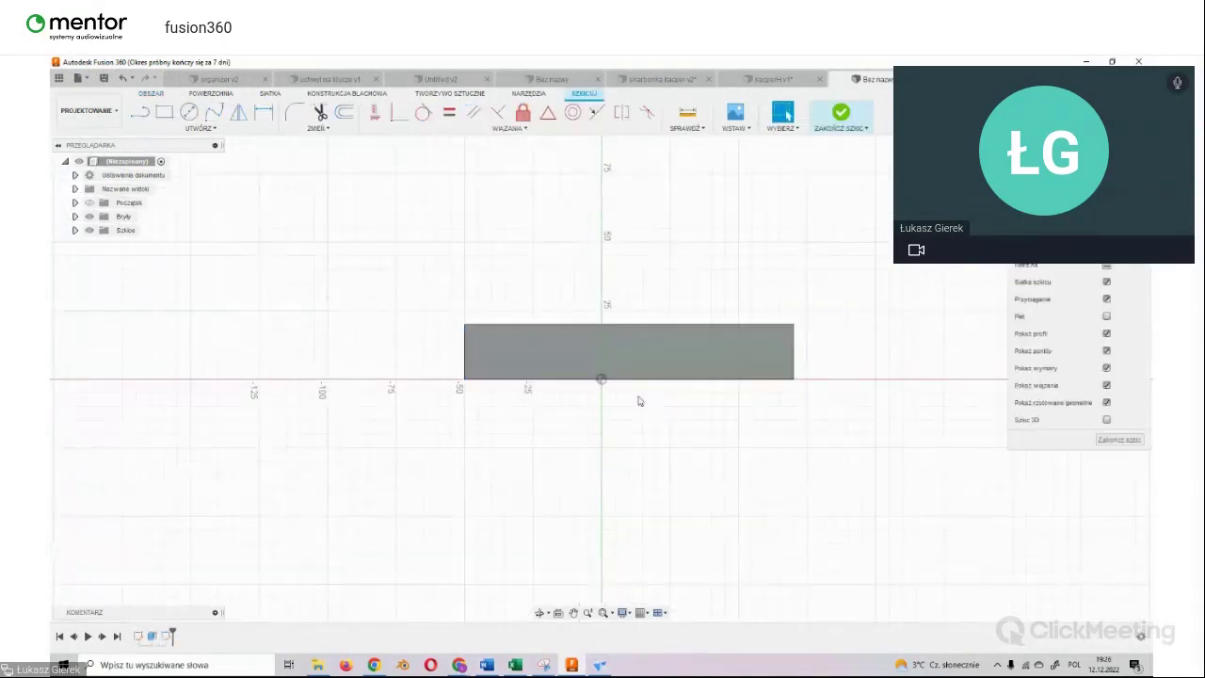
click(841, 113)
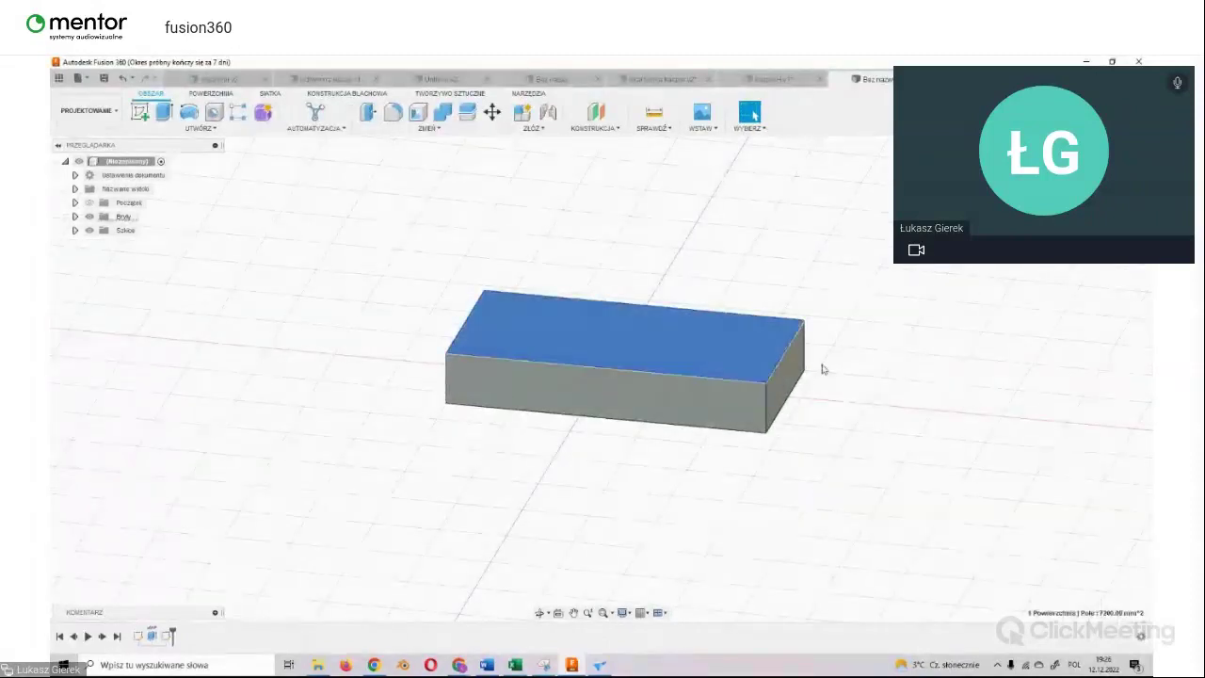
click(571, 614)
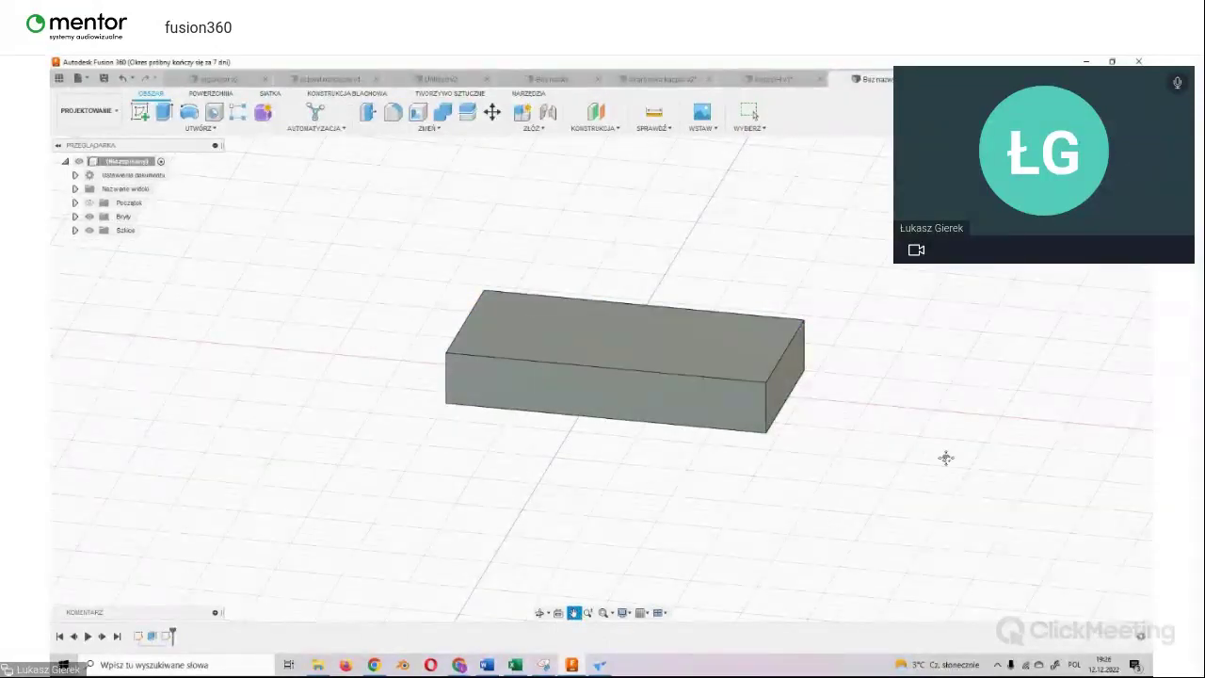
drag(945, 457, 481, 468)
Step: Start a sketch on the front plane and draw a circle left of the box
click(139, 111)
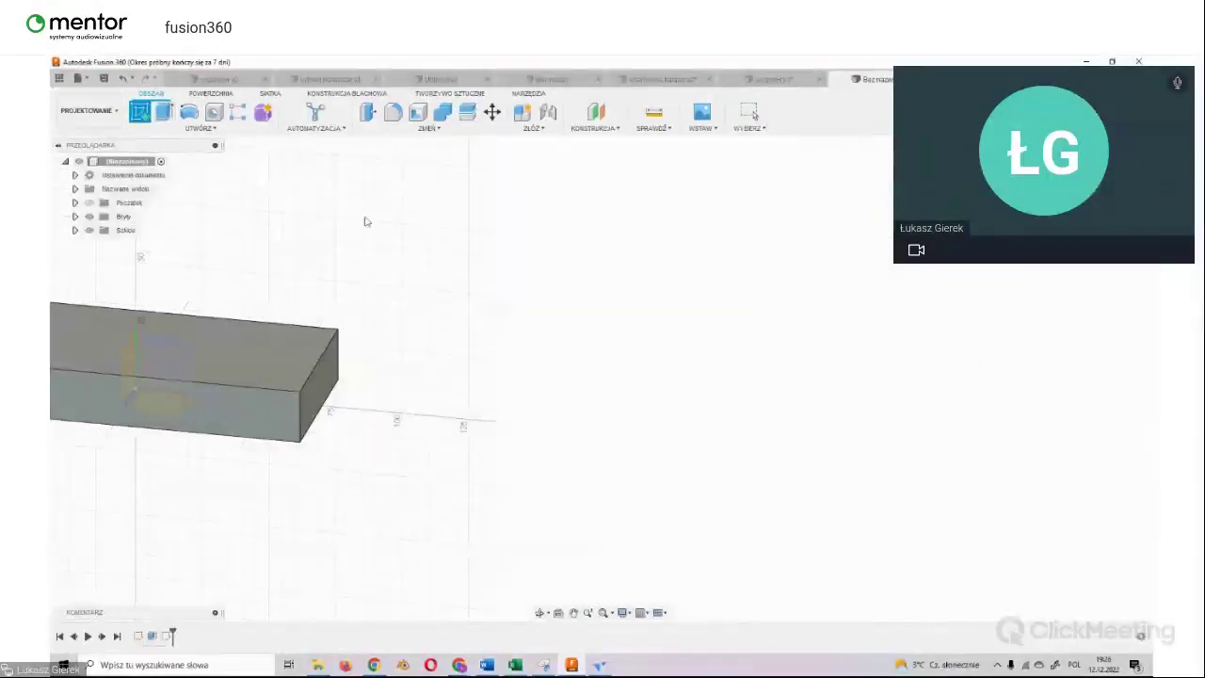
click(163, 361)
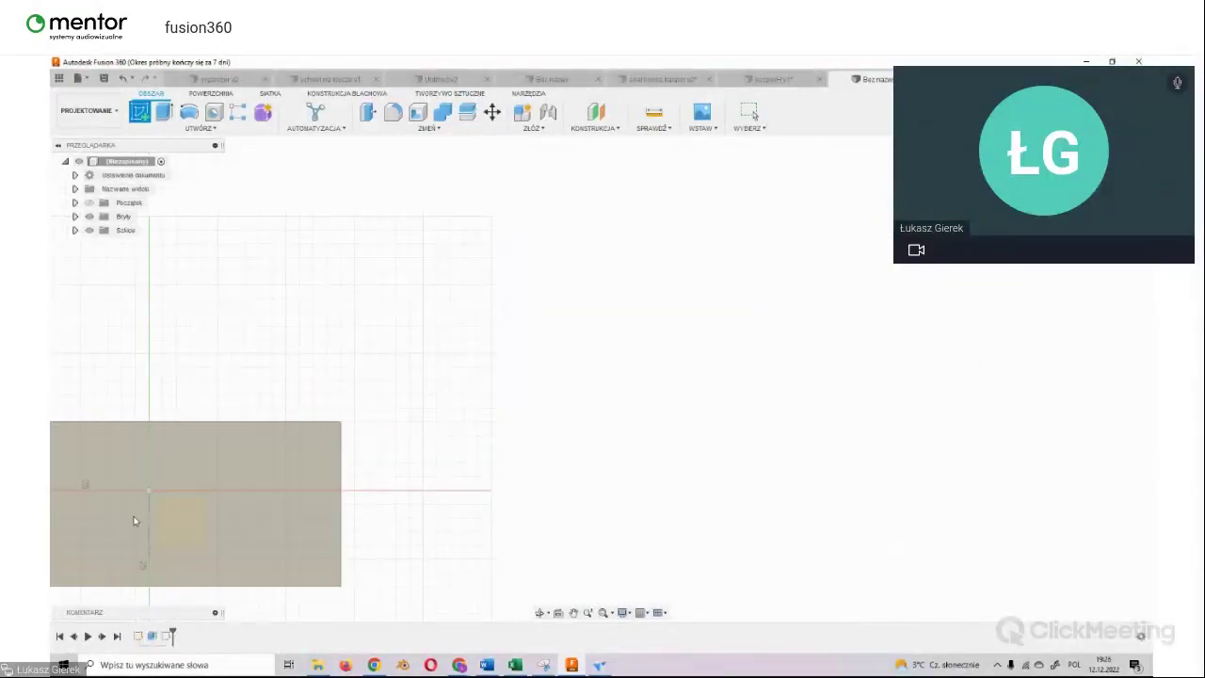
click(217, 510)
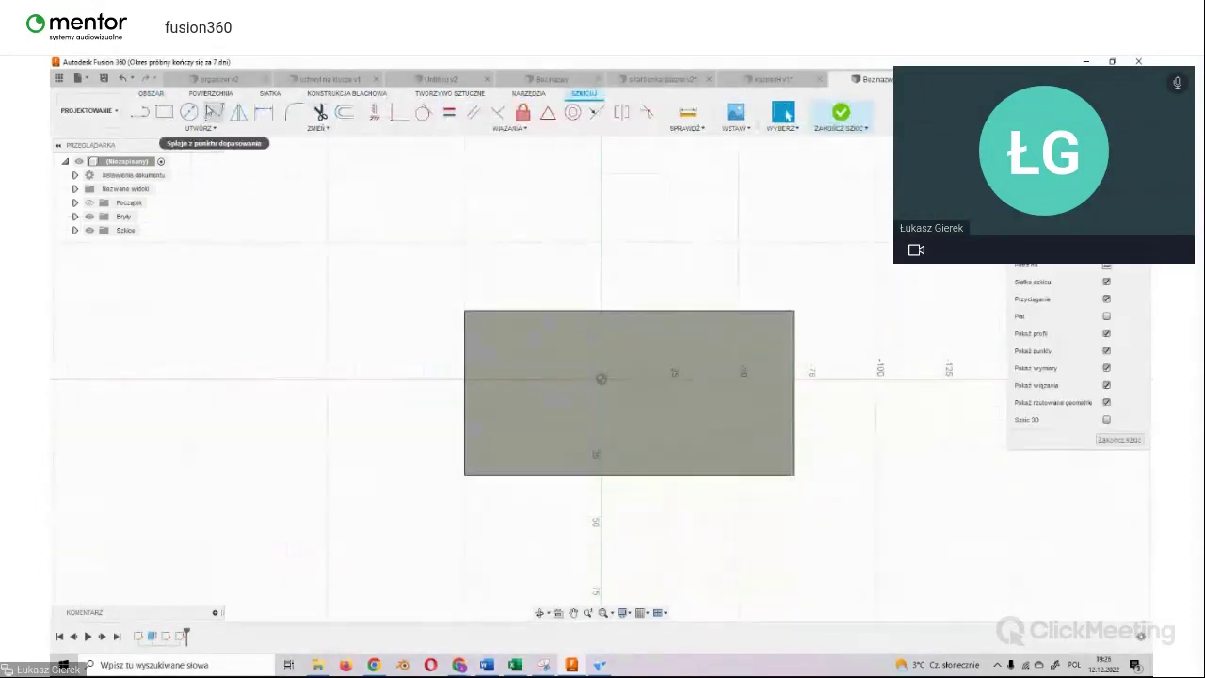
click(190, 114)
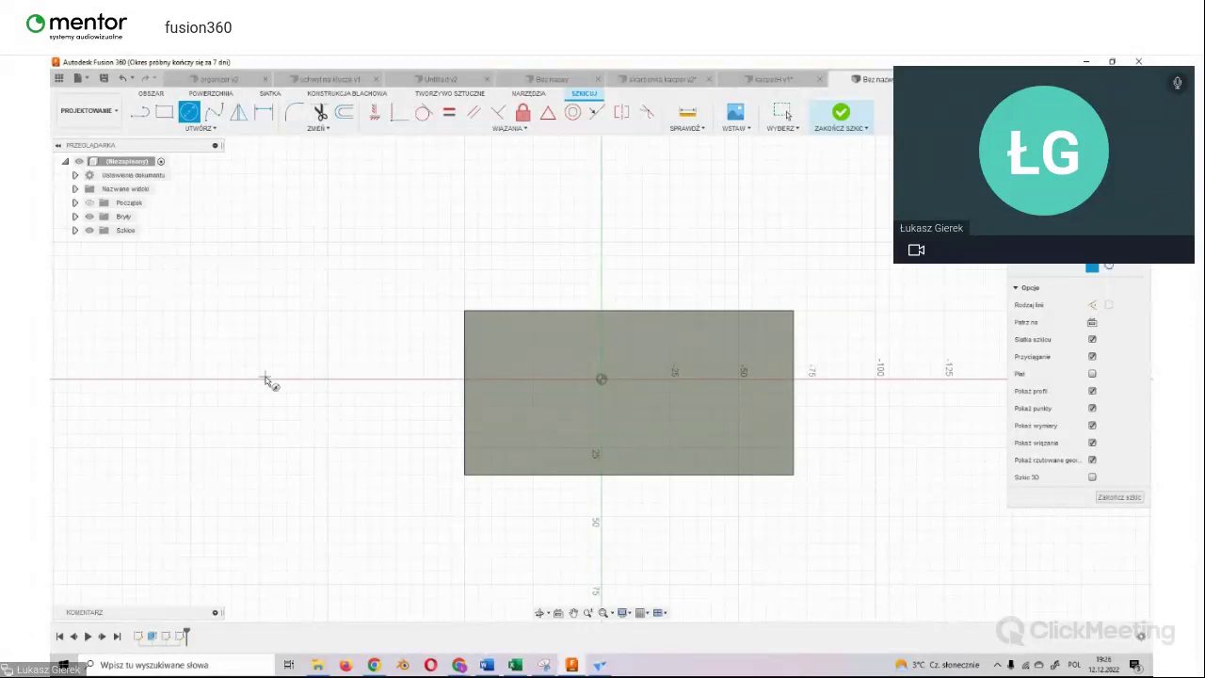
click(259, 405)
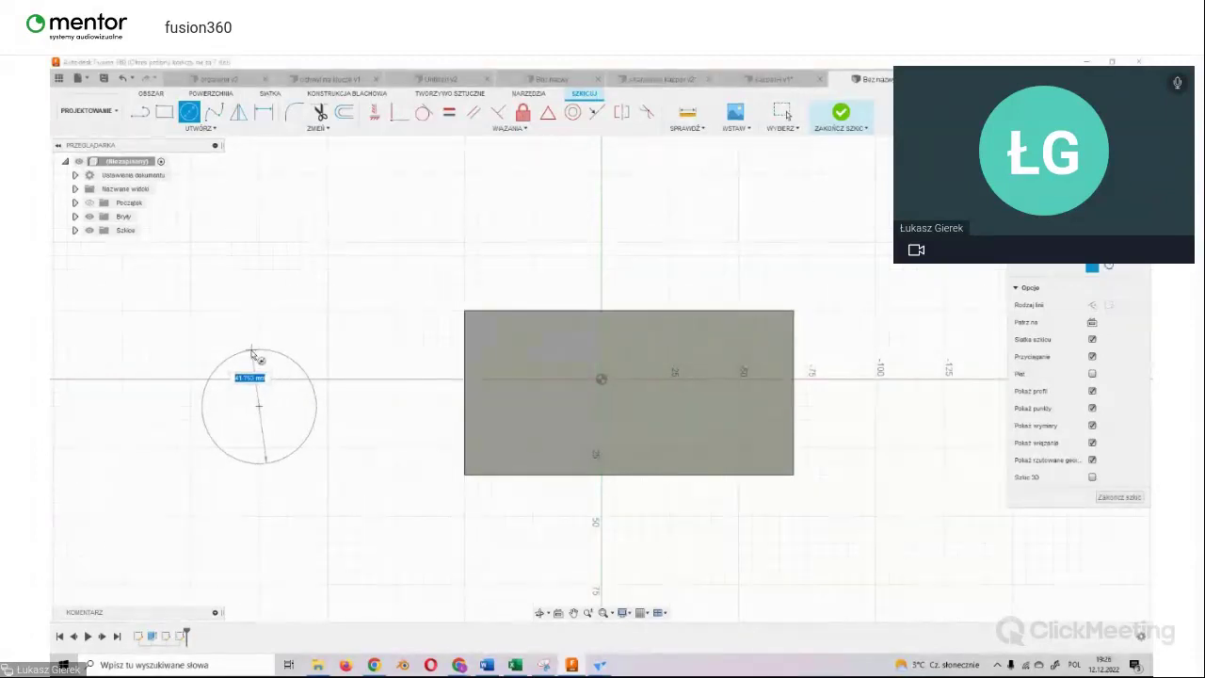
click(260, 339)
Step: Draw a line across the circle's diameter, trim off the lower arc, and finish the sketch
click(139, 112)
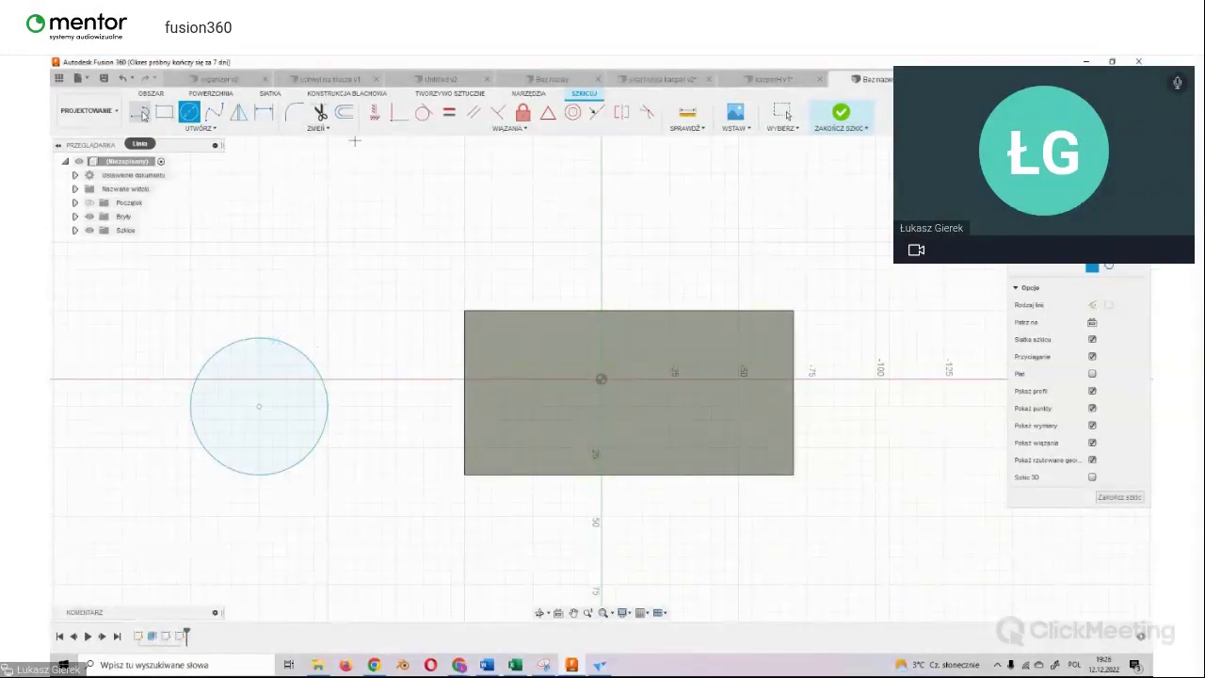
click(190, 407)
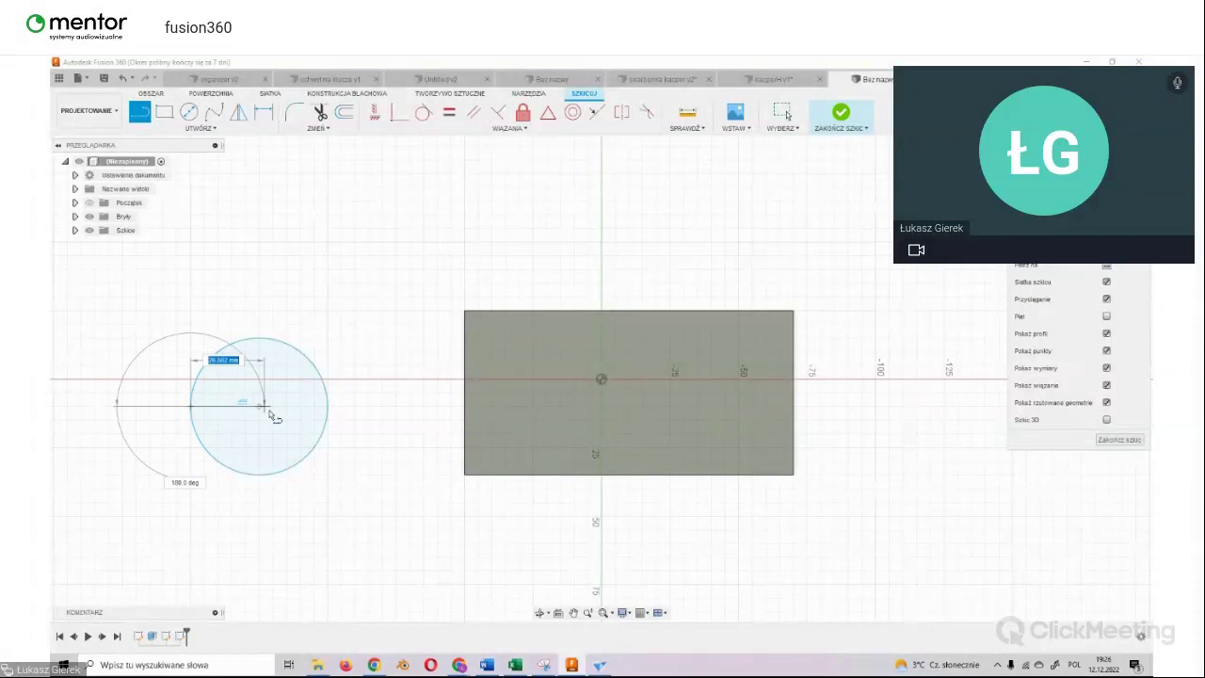
double_click(328, 407)
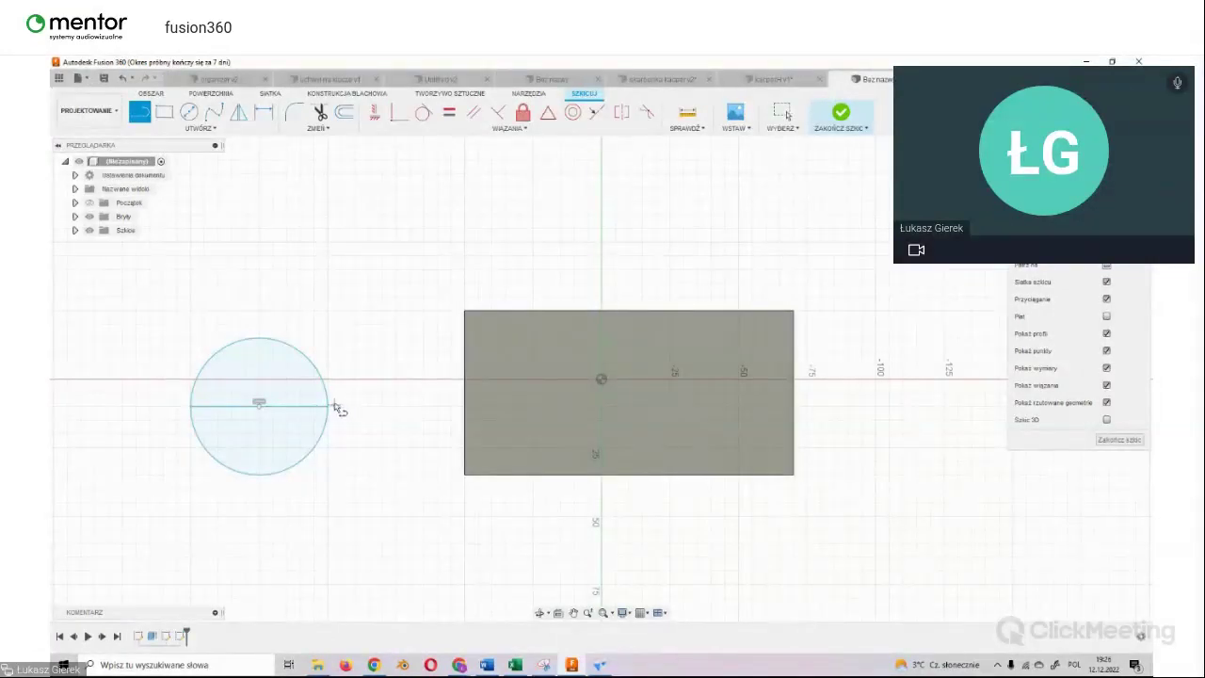
click(320, 114)
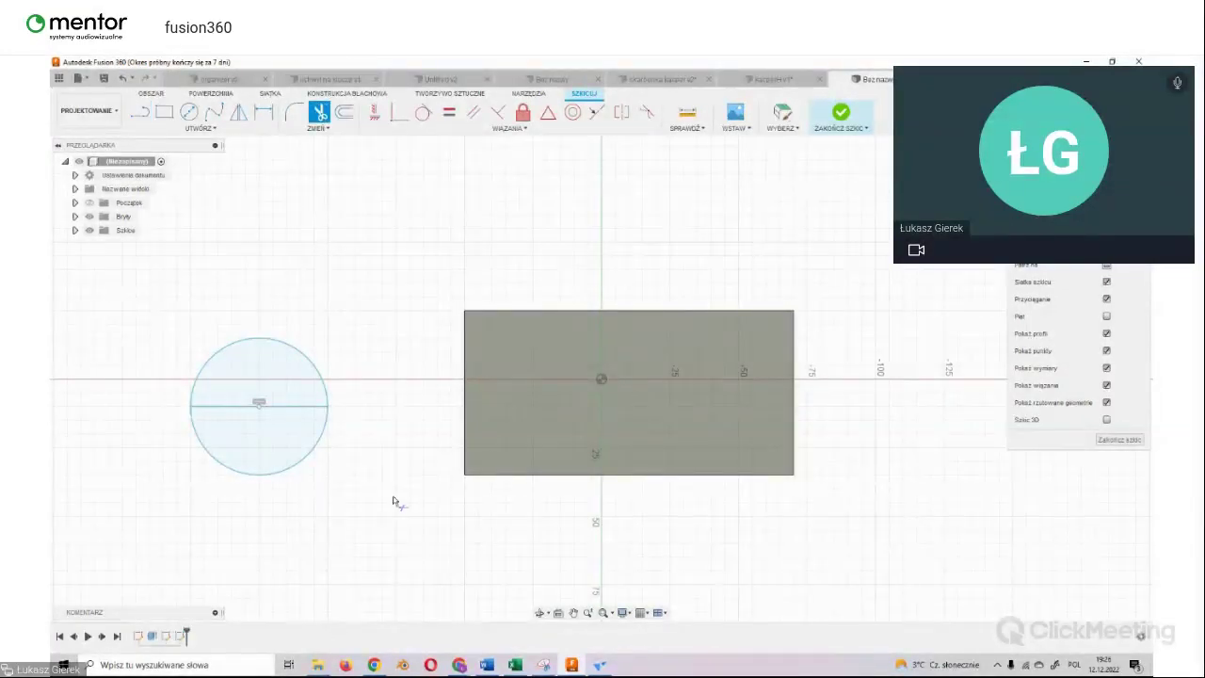
click(316, 459)
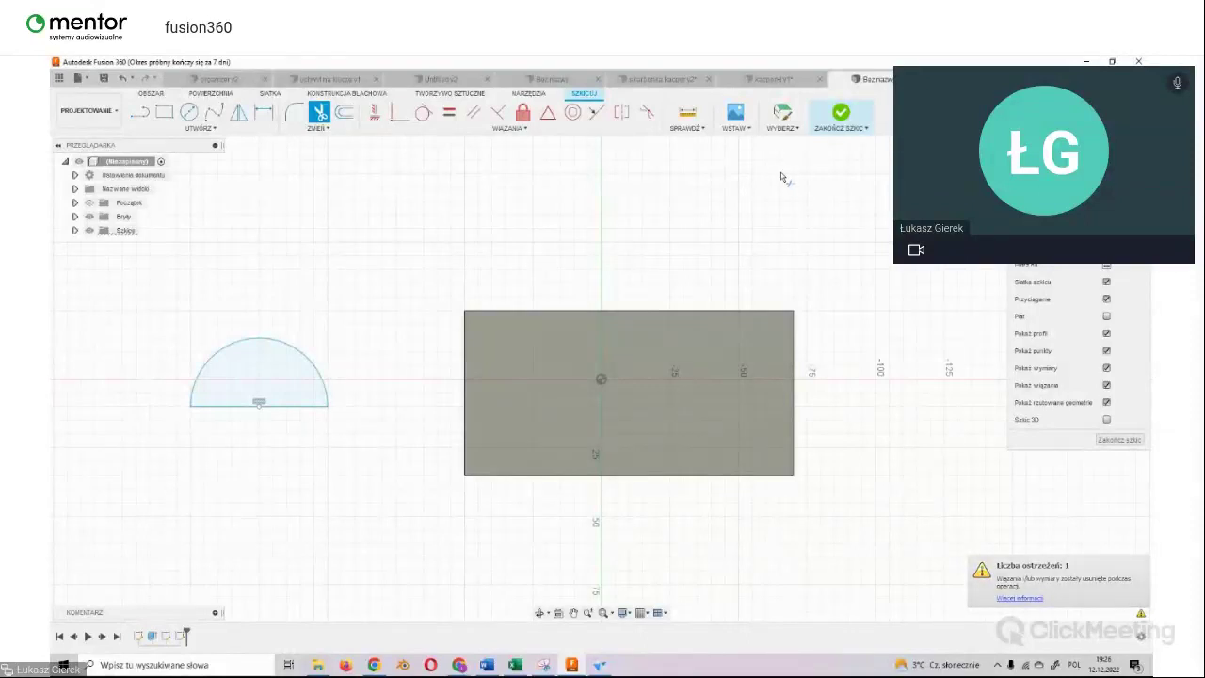
click(841, 113)
middle_drag(478, 430, 854, 316)
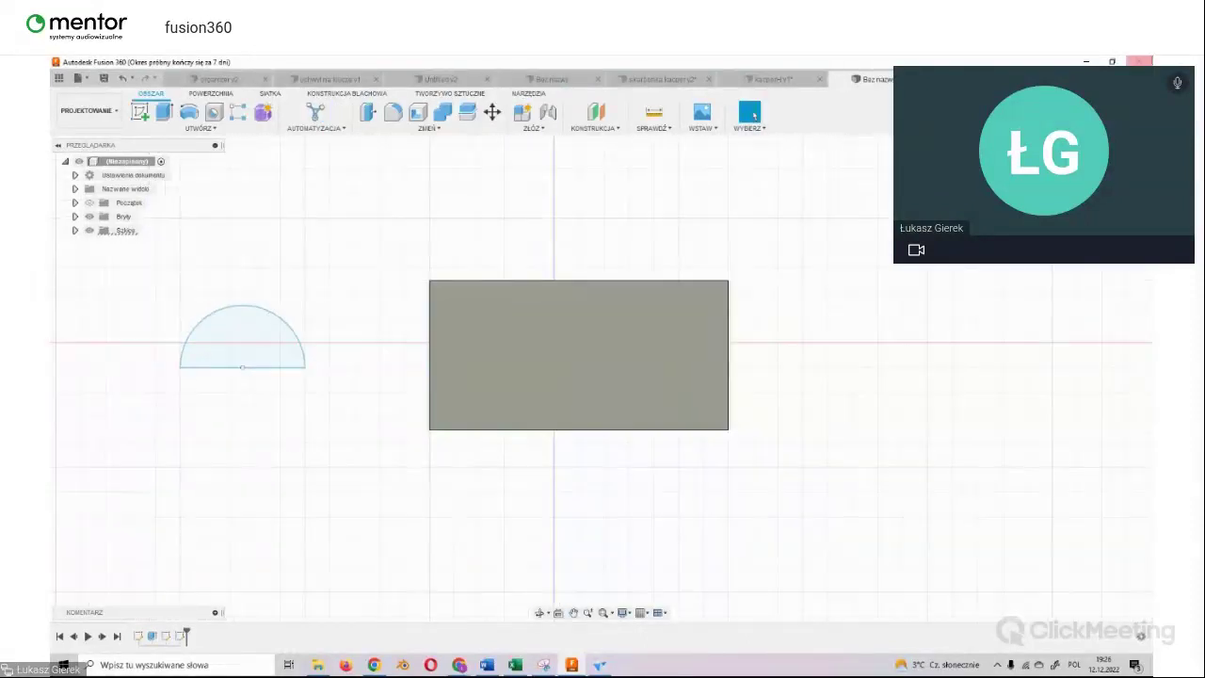
Step: From the home view, extrude the half-circle profile upward about 20 mm
key(F6)
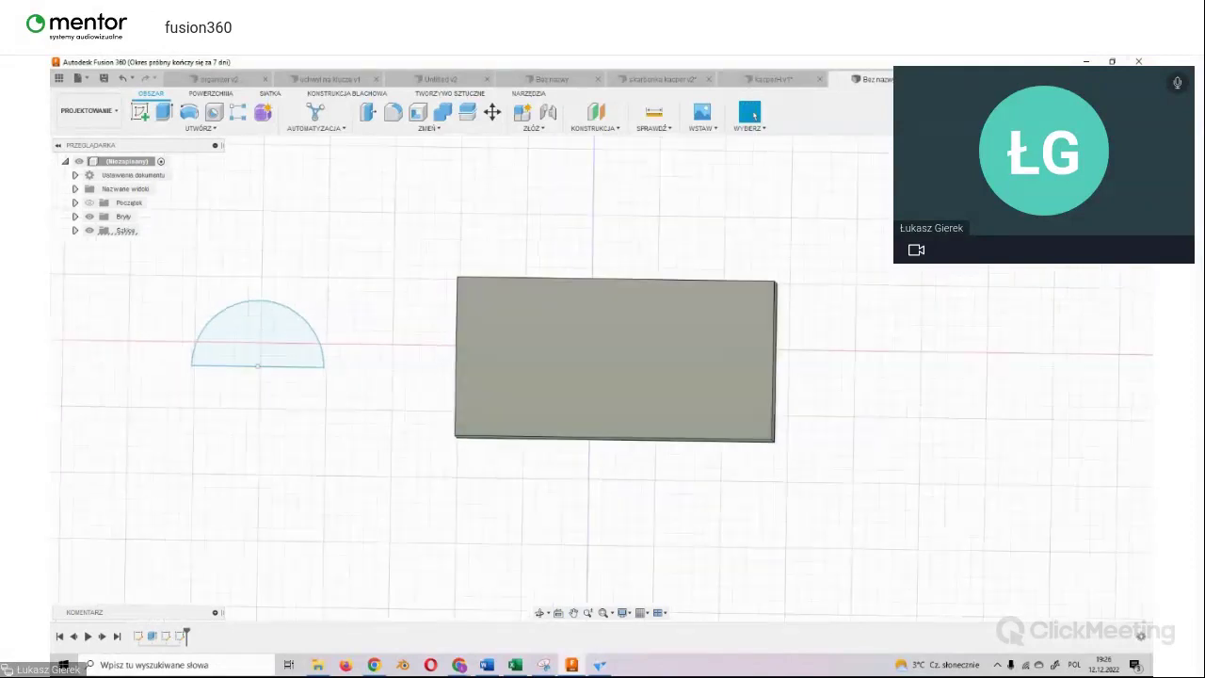
click(447, 242)
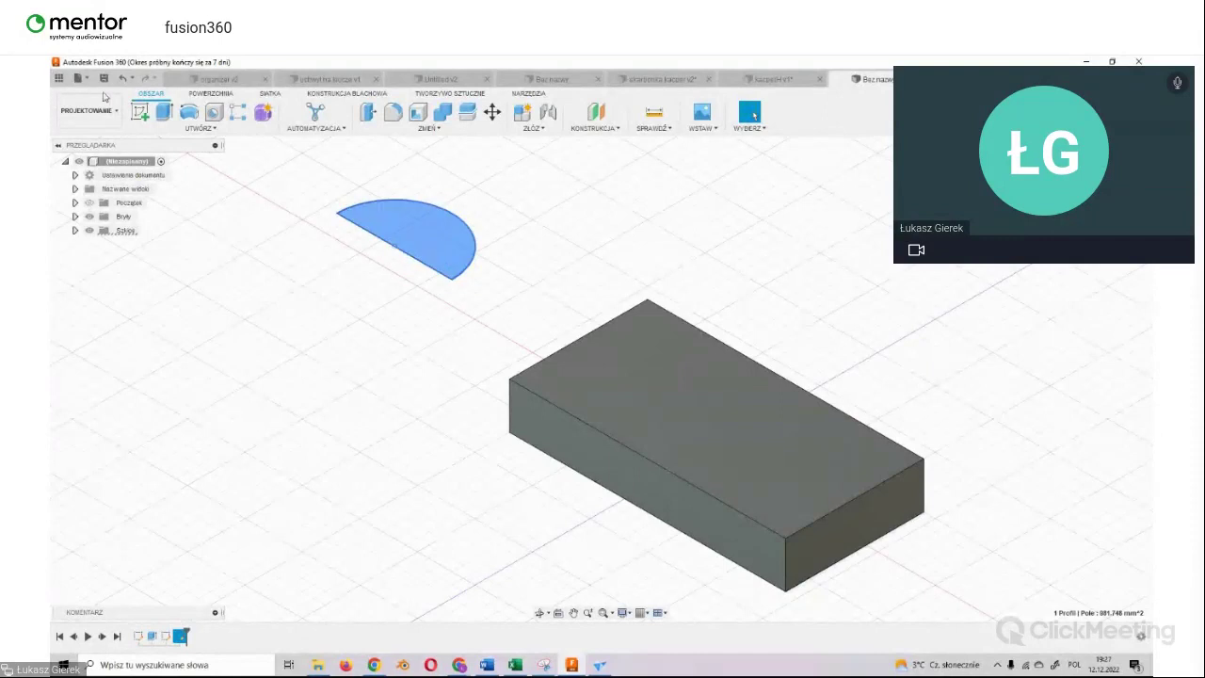
click(163, 111)
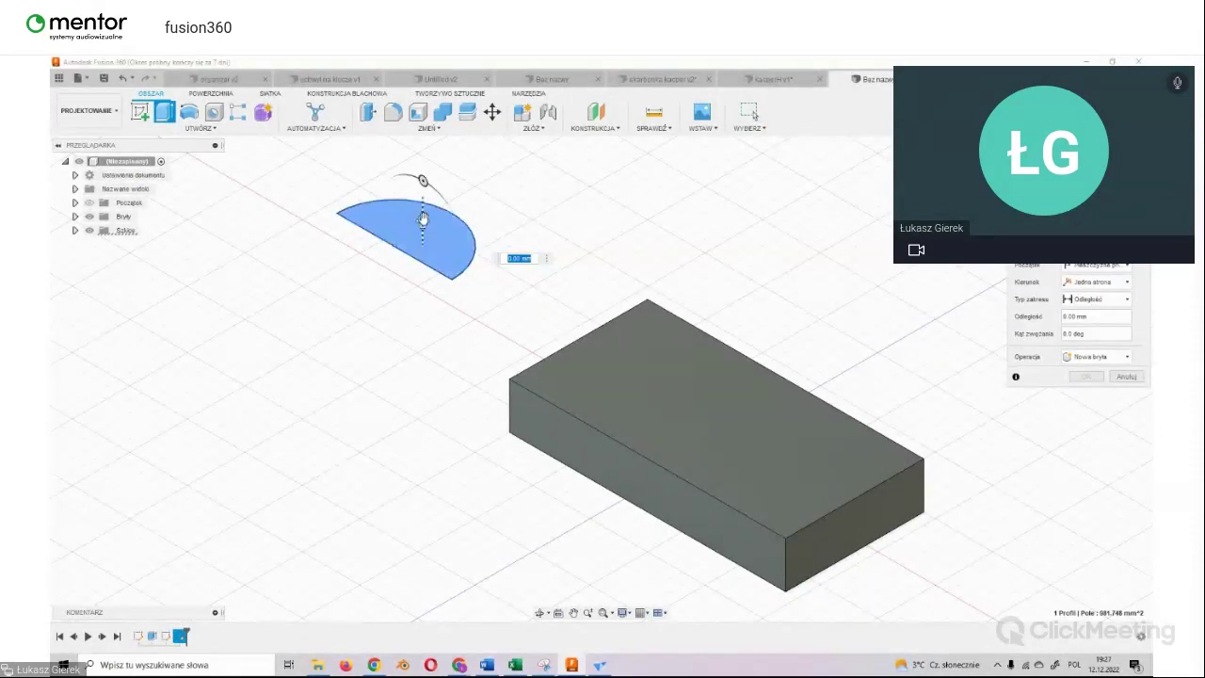
drag(422, 217, 438, 135)
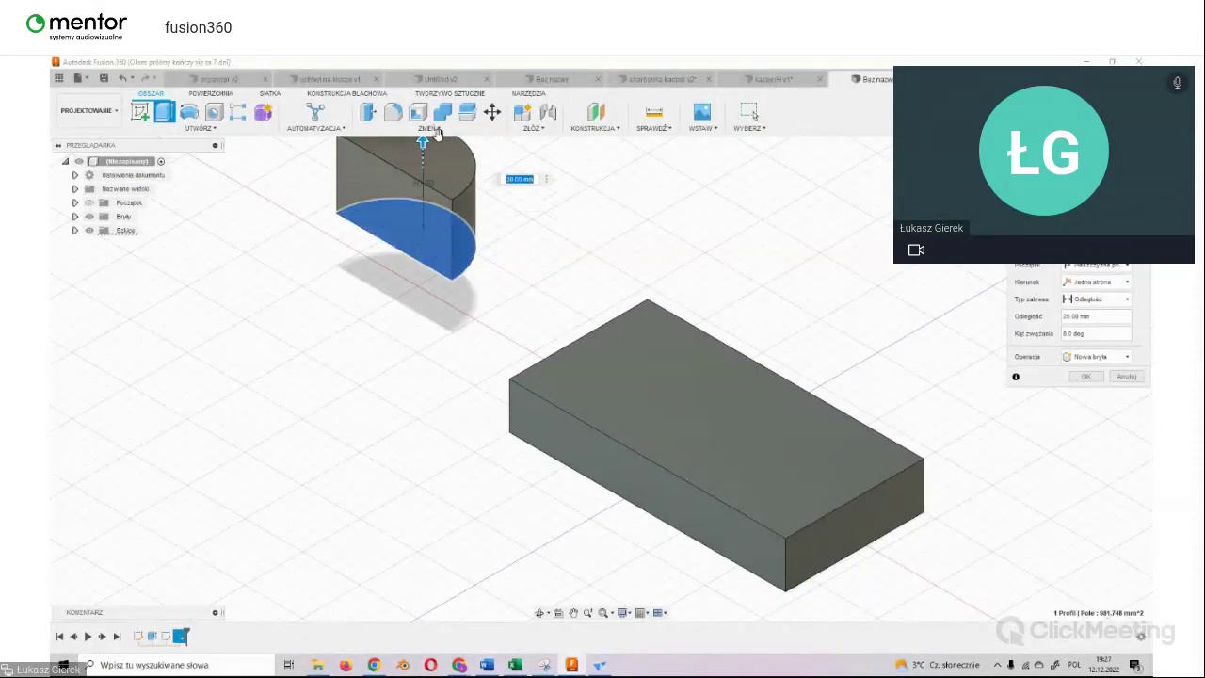
key(Return)
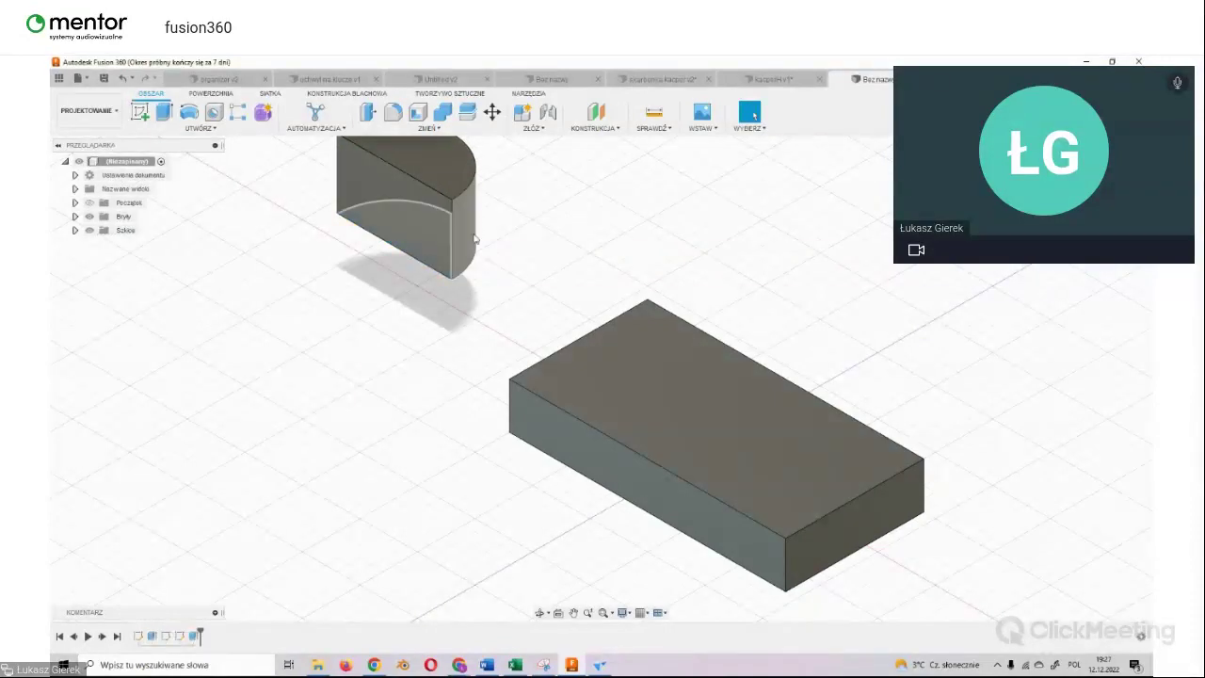
scroll(476, 254, down, 3)
scroll(476, 237, up, 1)
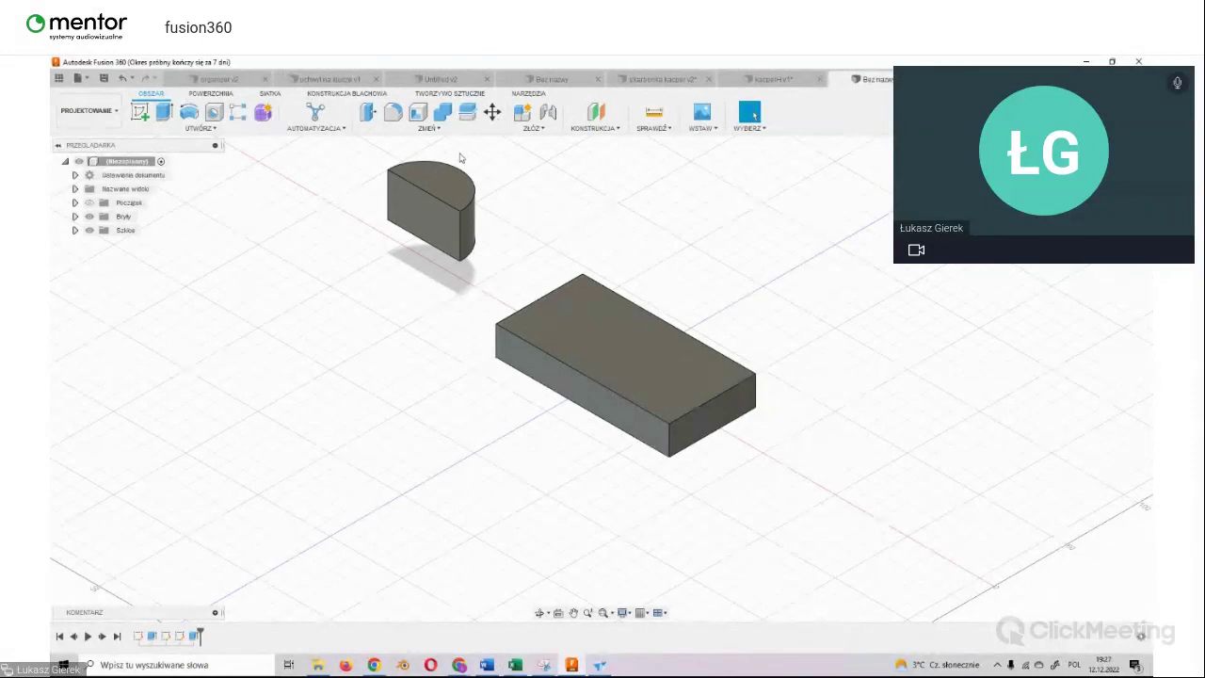
mouse_move(458, 664)
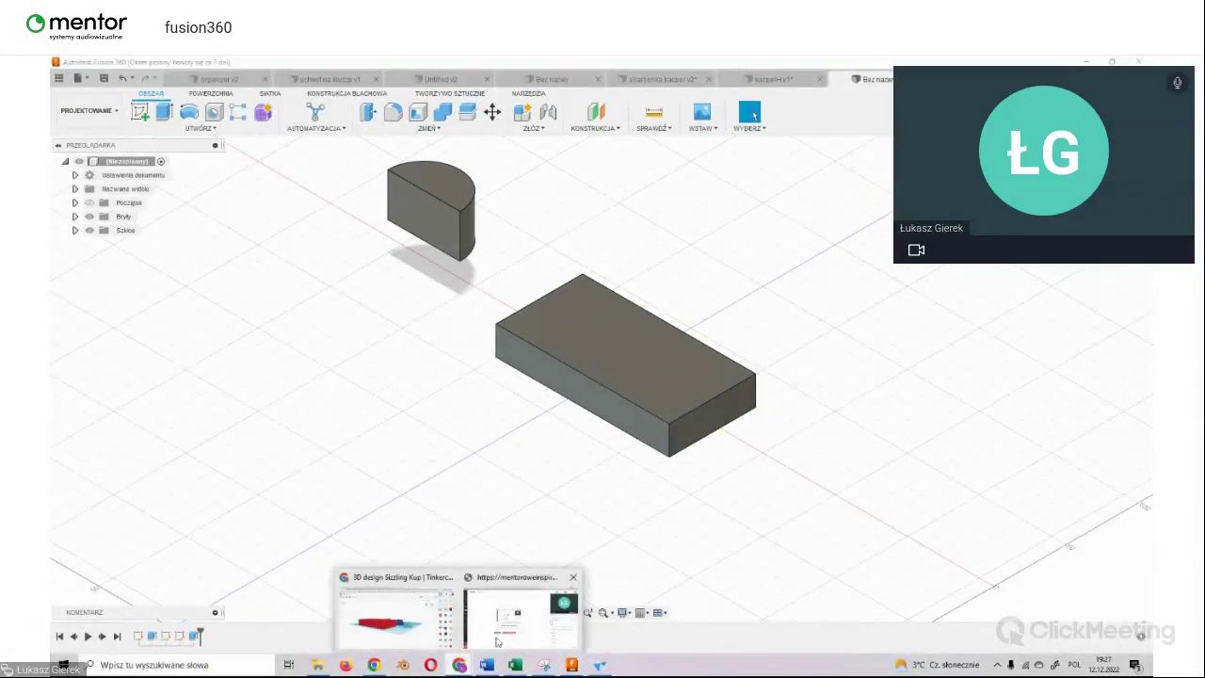
Step: In Tinkercad, duplicate the half-cylinder and orbit and zoom to inspect both copies
click(391, 608)
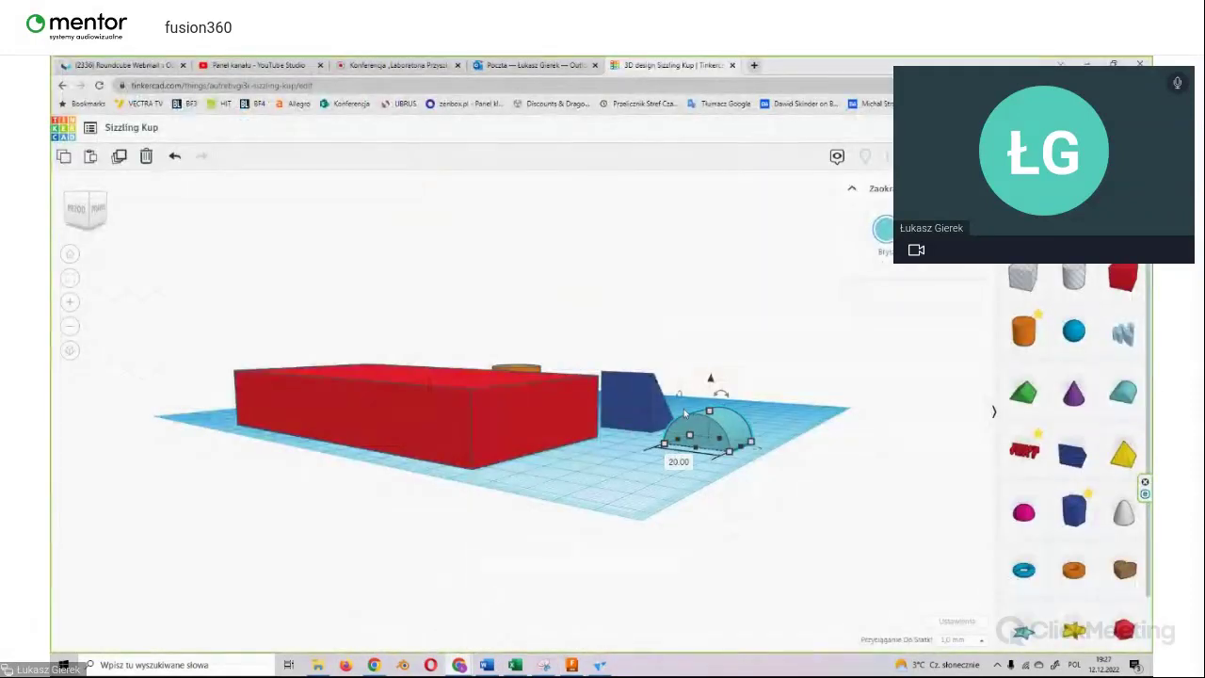
scroll(786, 444, up, 2)
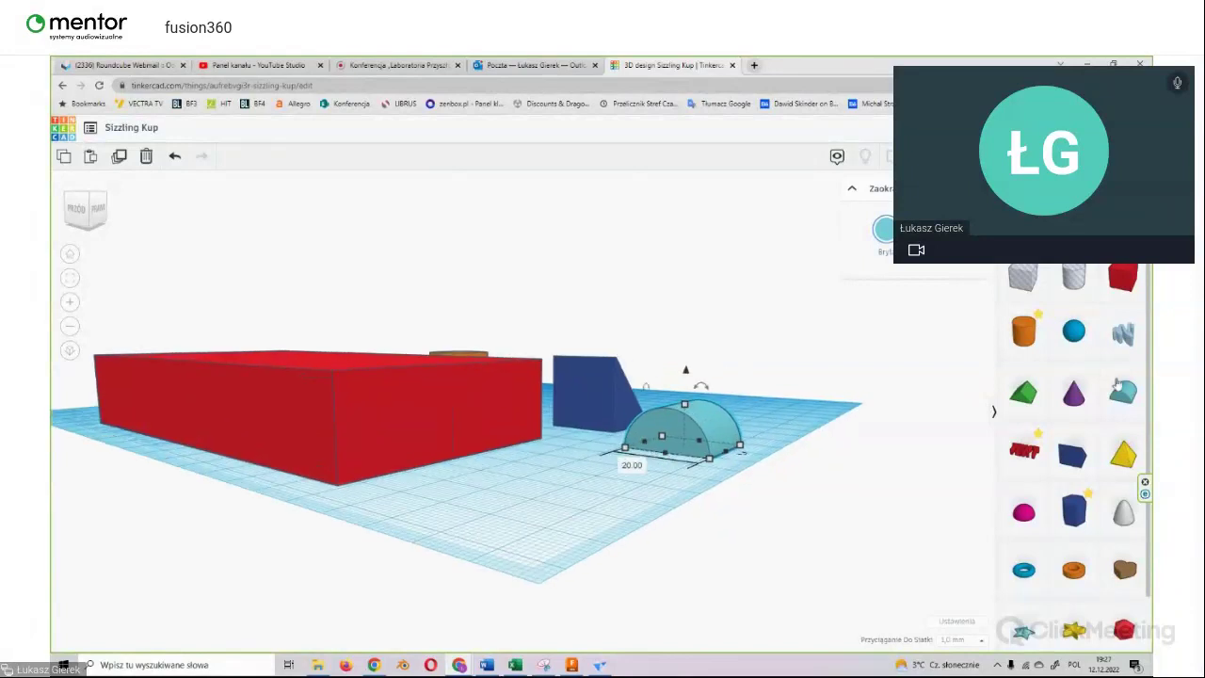
key(ctrl+v)
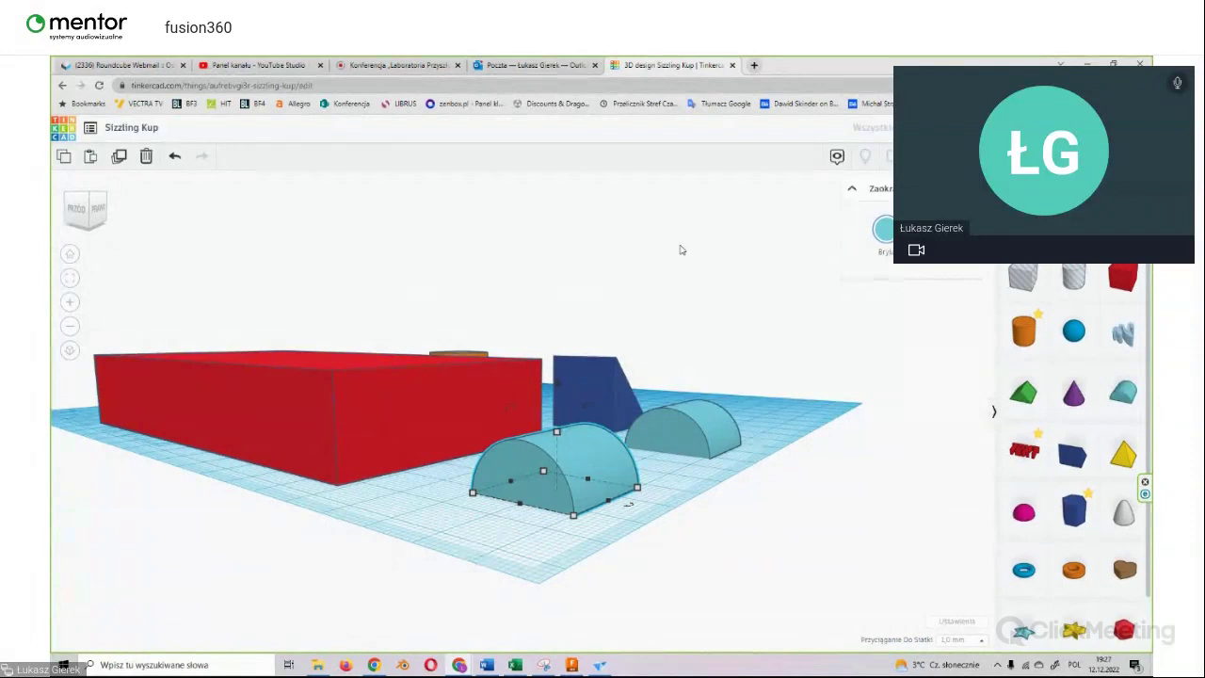
scroll(522, 496, up, 2)
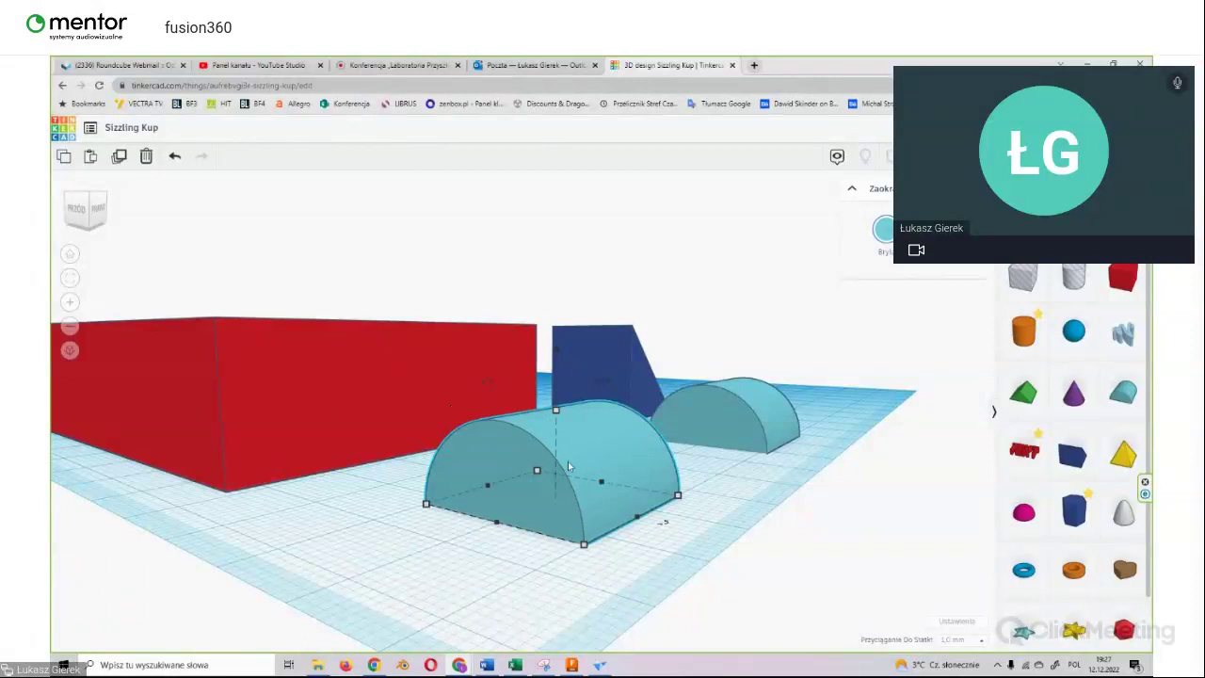
mouse_move(786, 589)
right_down()
mouse_move(694, 590)
mouse_move(650, 571)
right_up()
scroll(508, 405, up, 5)
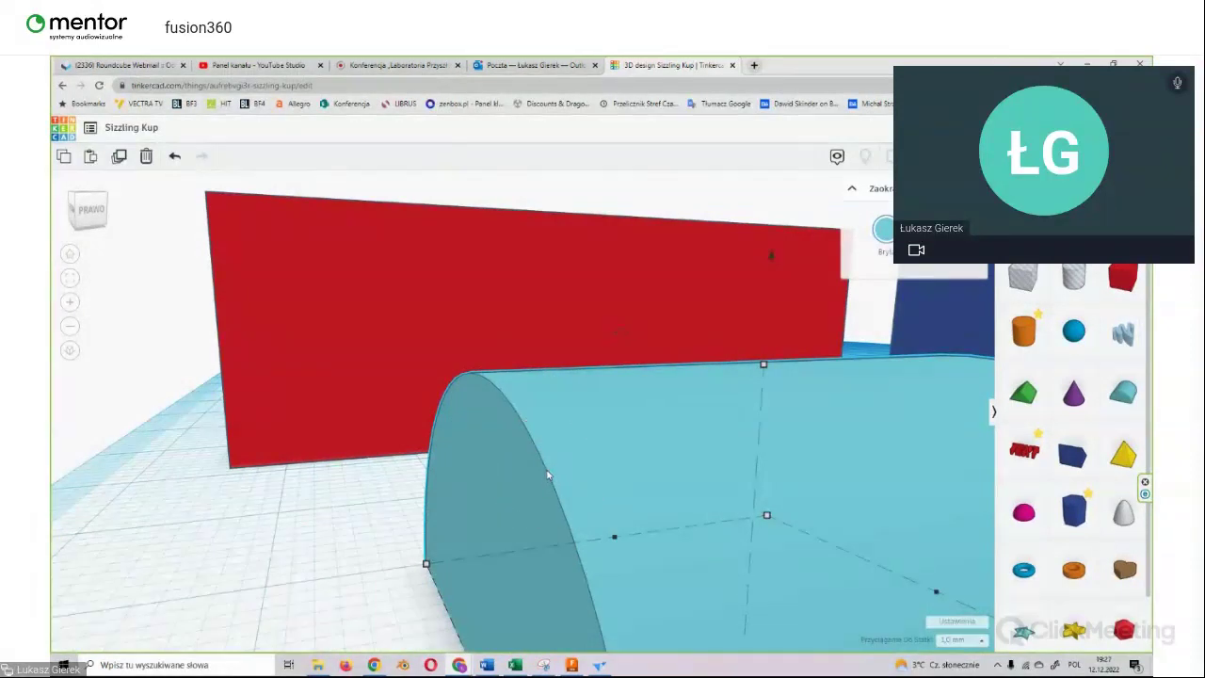
scroll(548, 475, down, 3)
scroll(544, 466, down, 2)
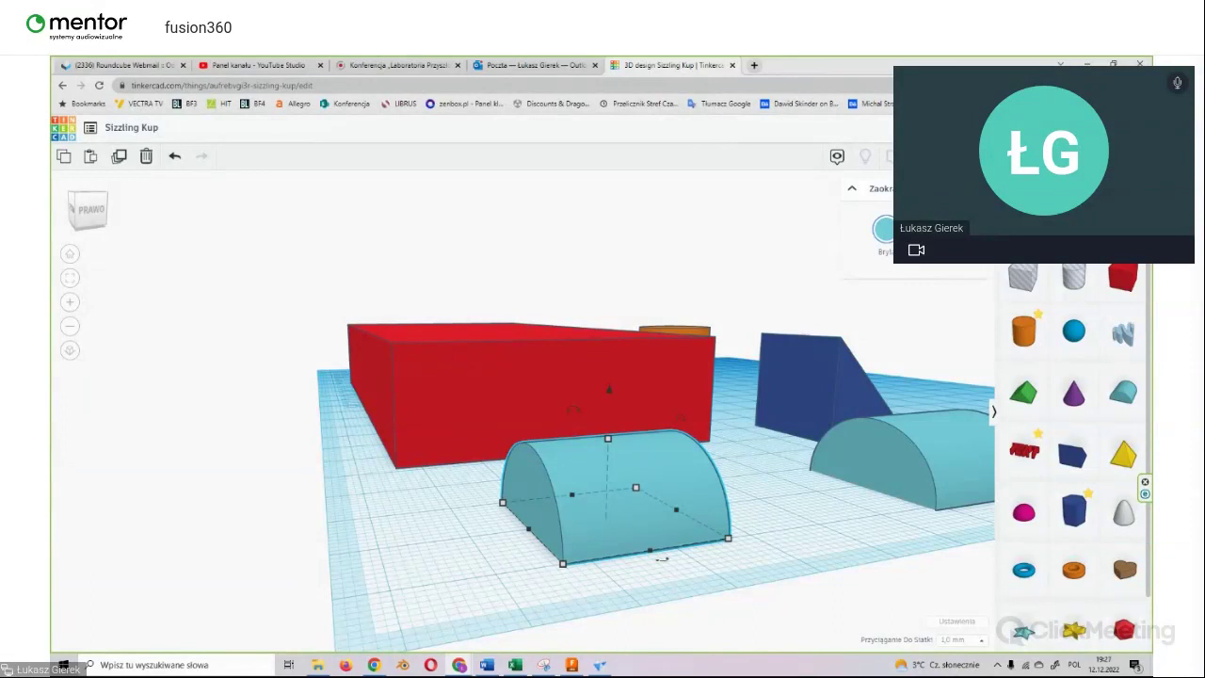
Step: Back in Fusion 360, orbit to a low side view of the half-cylinder
key(alt+Tab)
scroll(423, 302, up, 3)
scroll(423, 302, up, 3)
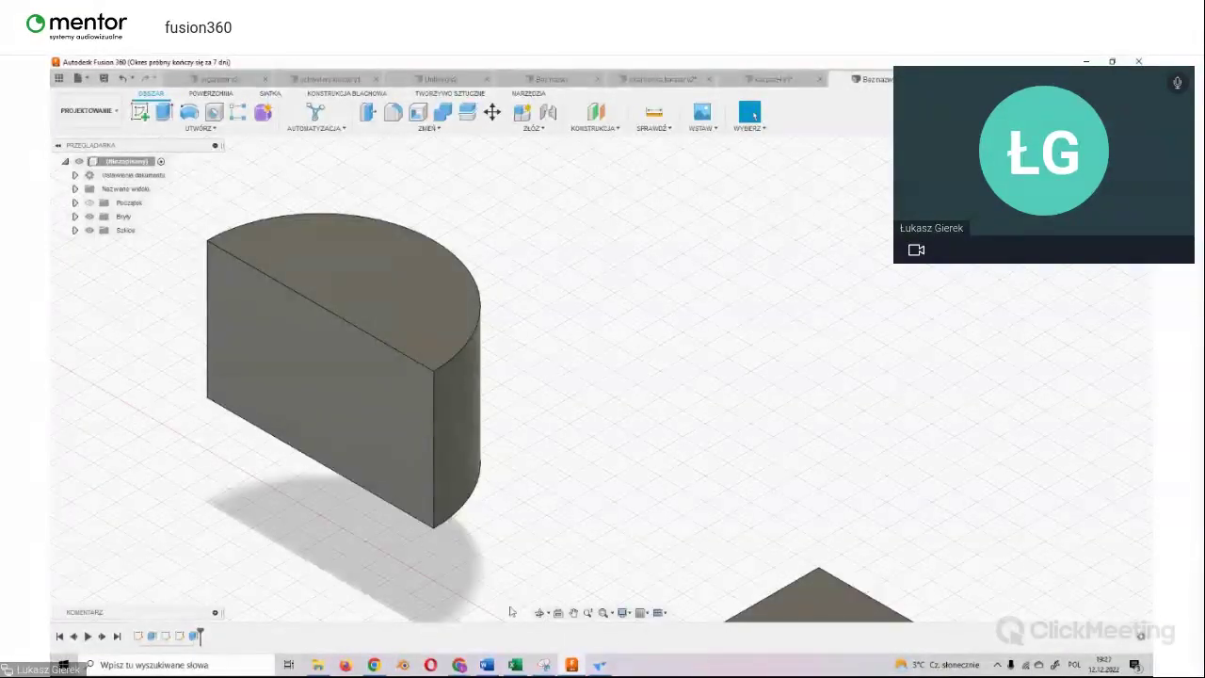
click(546, 613)
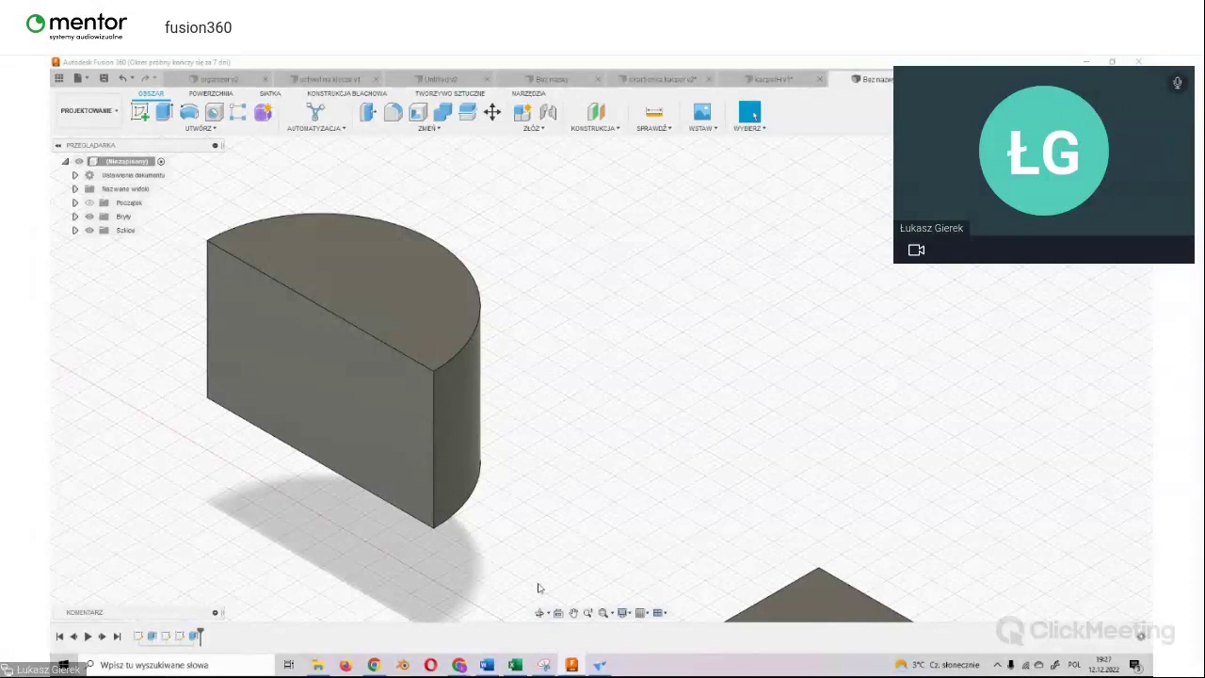
click(539, 613)
mouse_move(673, 487)
mouse_down()
mouse_move(666, 379)
mouse_move(712, 296)
mouse_up()
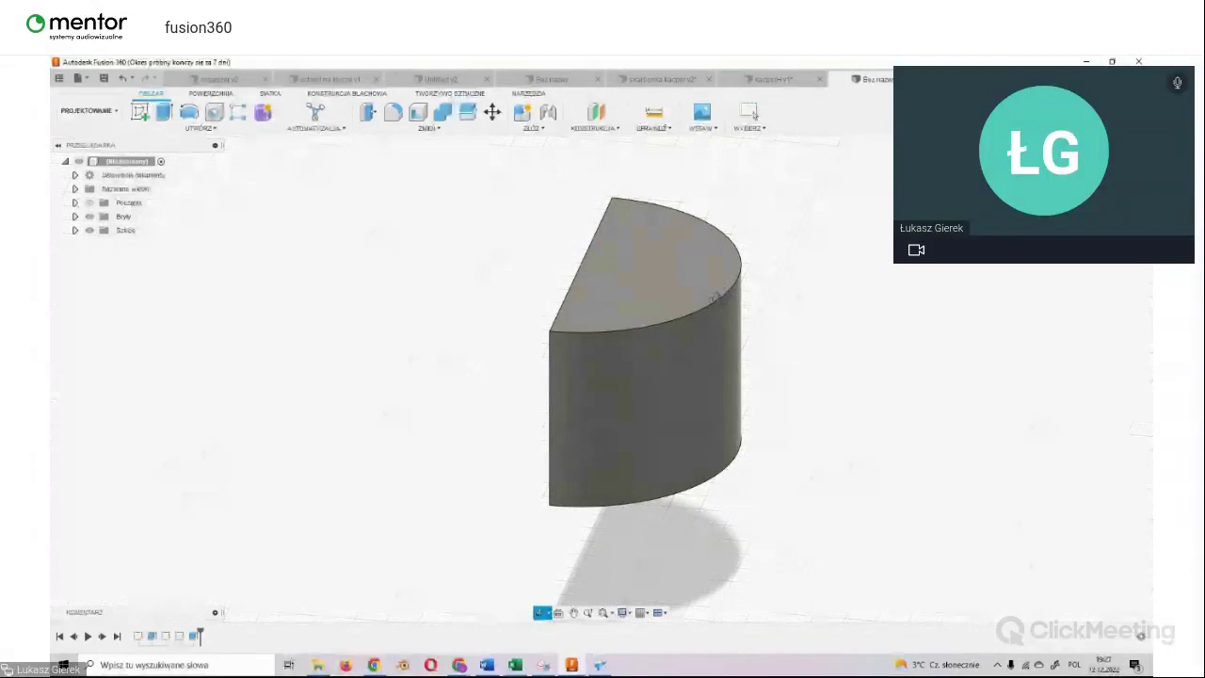
Step: Fillet the half-cylinder's top curved edge by dragging out the radius and confirming
key(Escape)
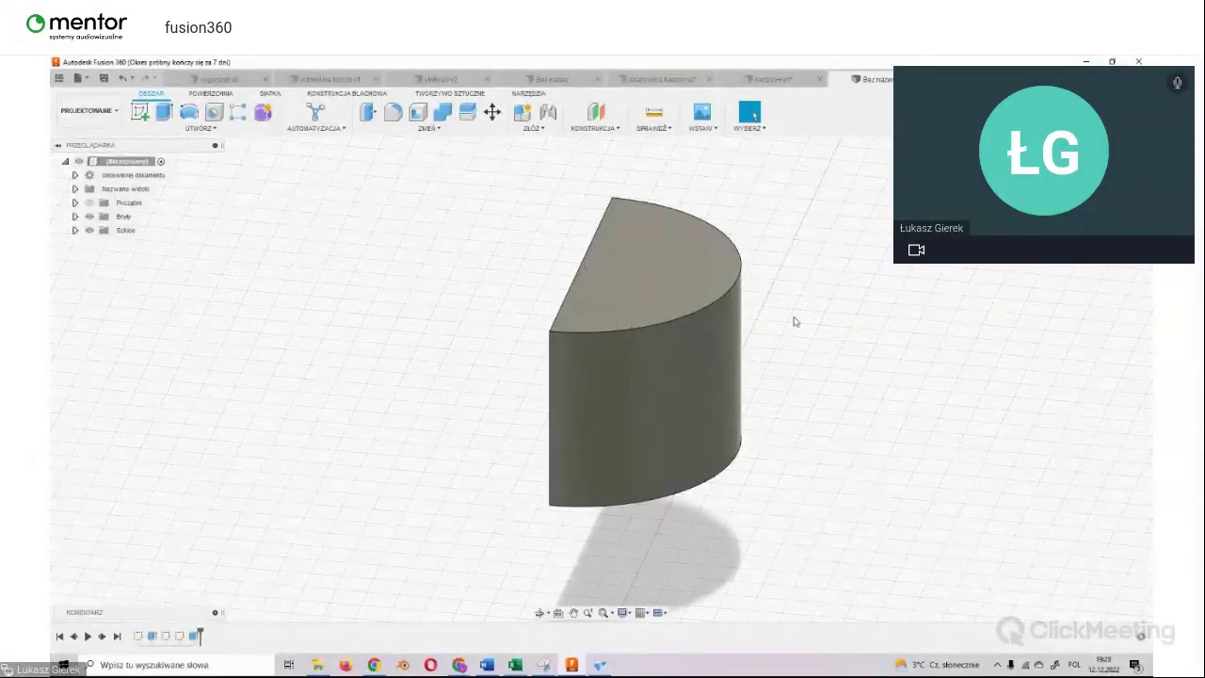
click(729, 287)
click(393, 113)
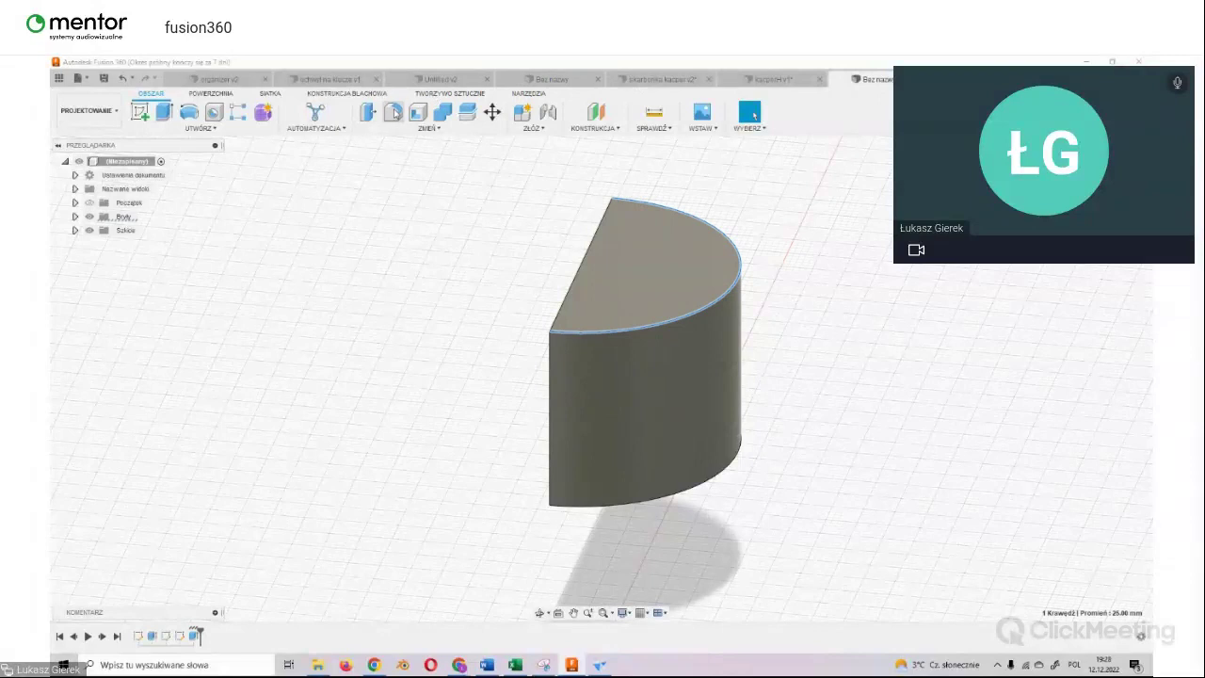
drag(738, 288, 727, 297)
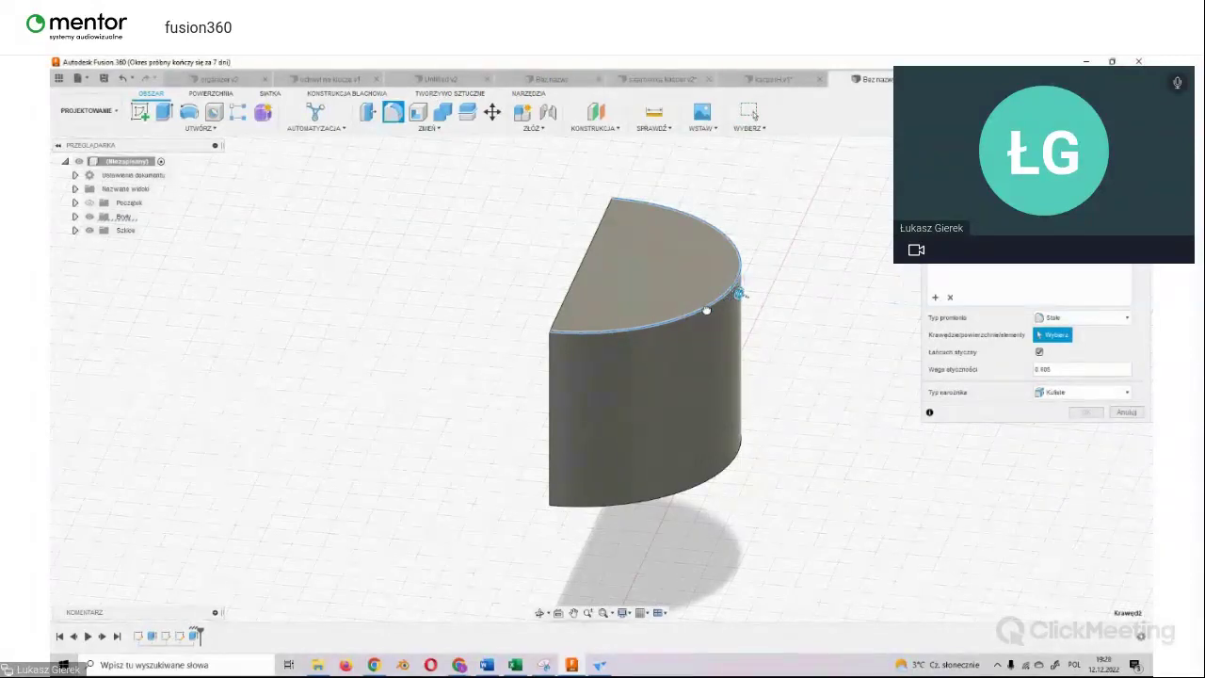
click(739, 285)
drag(739, 286, 765, 306)
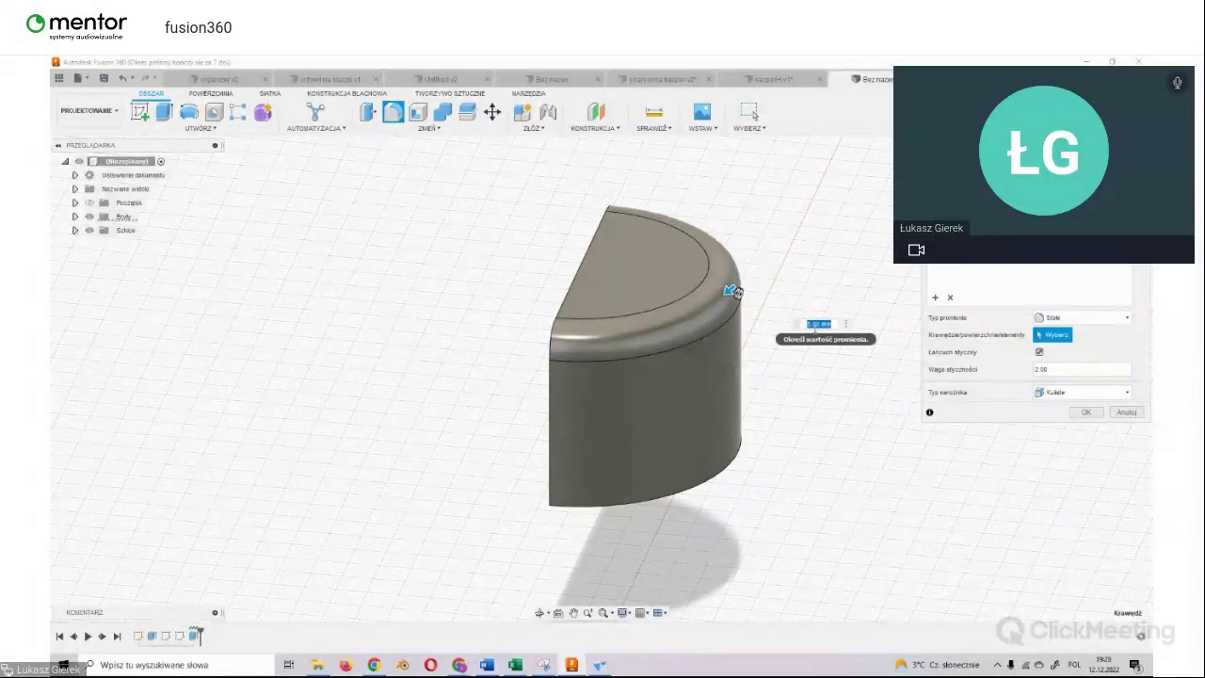
click(1085, 412)
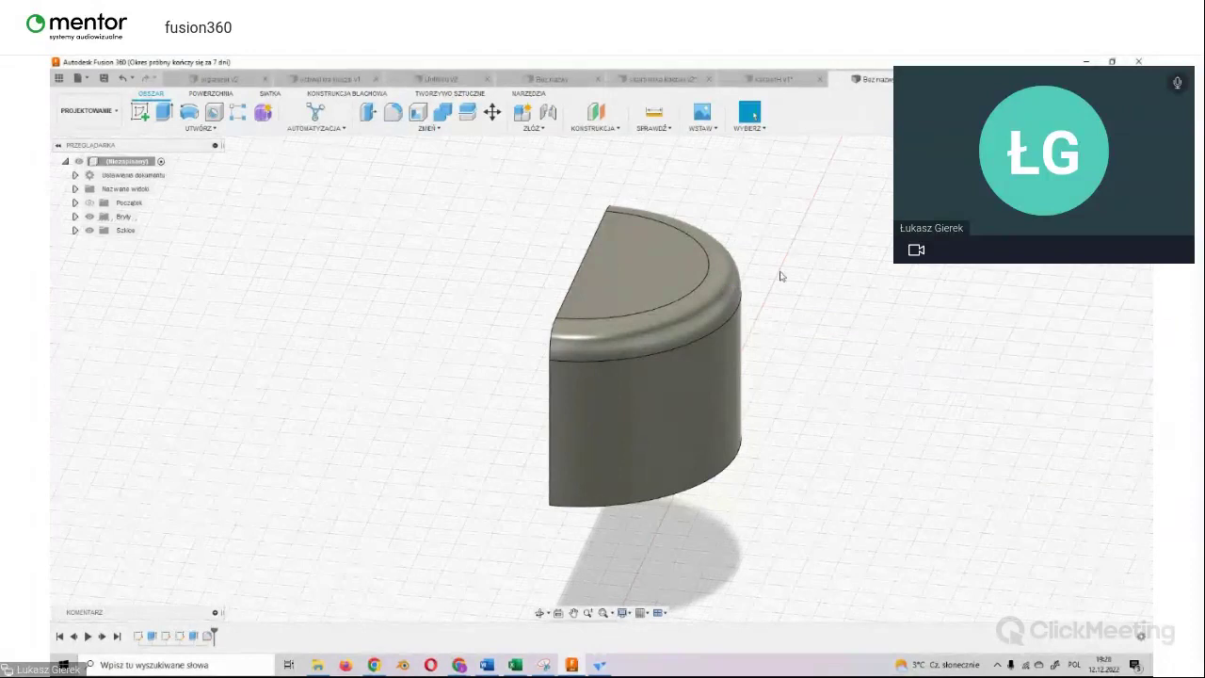
shift+middle_drag(602, 376, 458, 279)
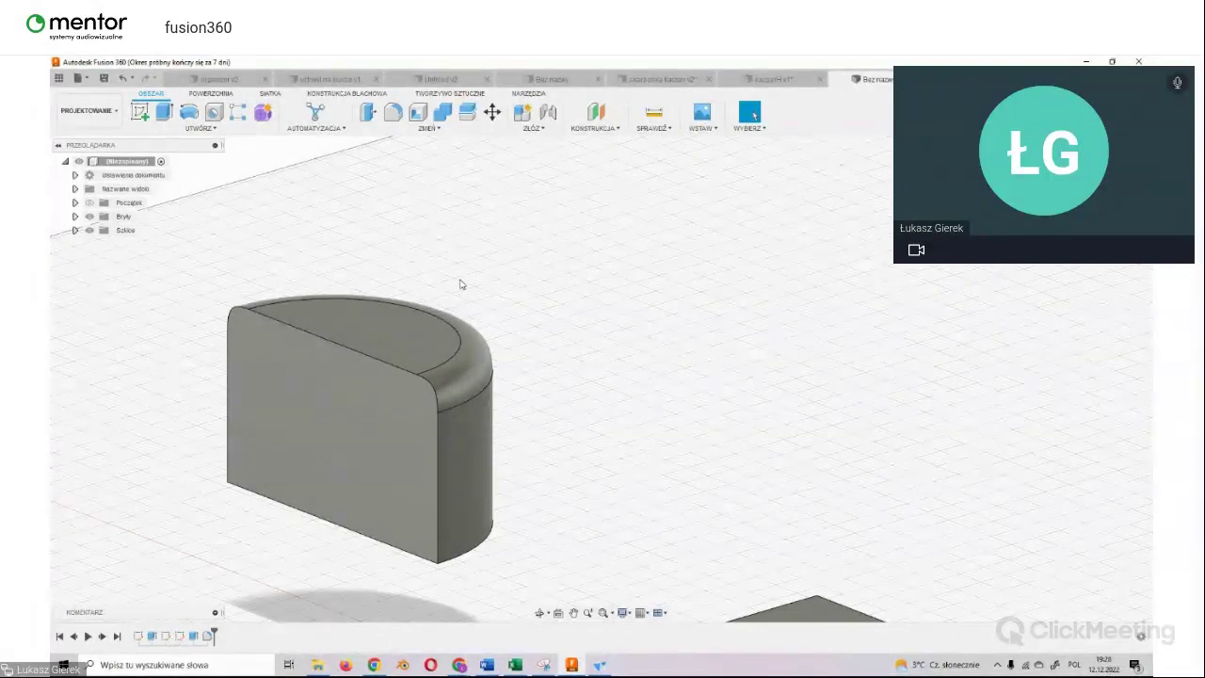
scroll(561, 318, down, 3)
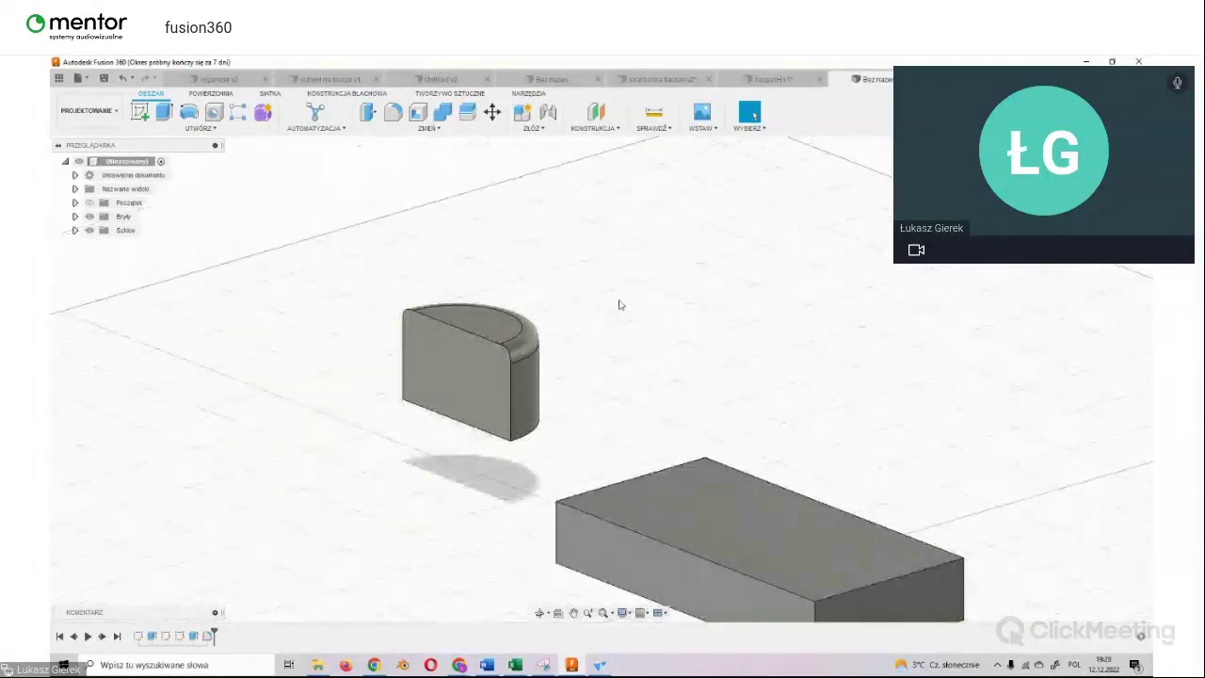
scroll(621, 301, down, 2)
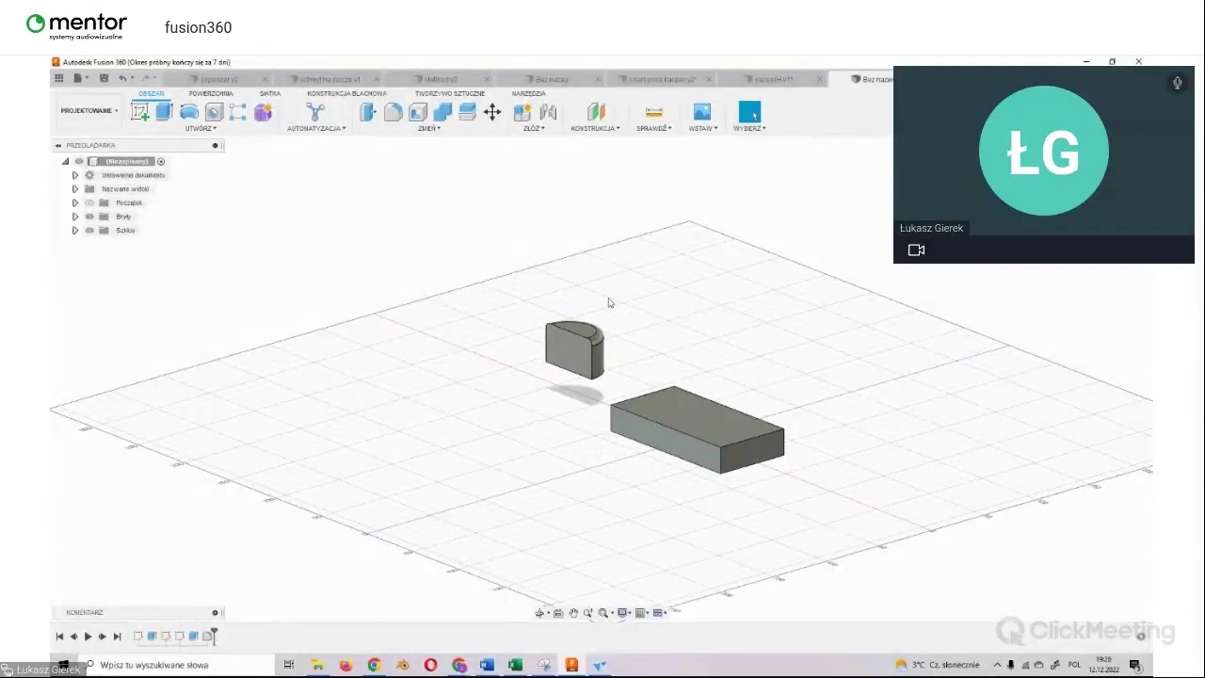
scroll(608, 350, down, 3)
scroll(565, 339, up, 4)
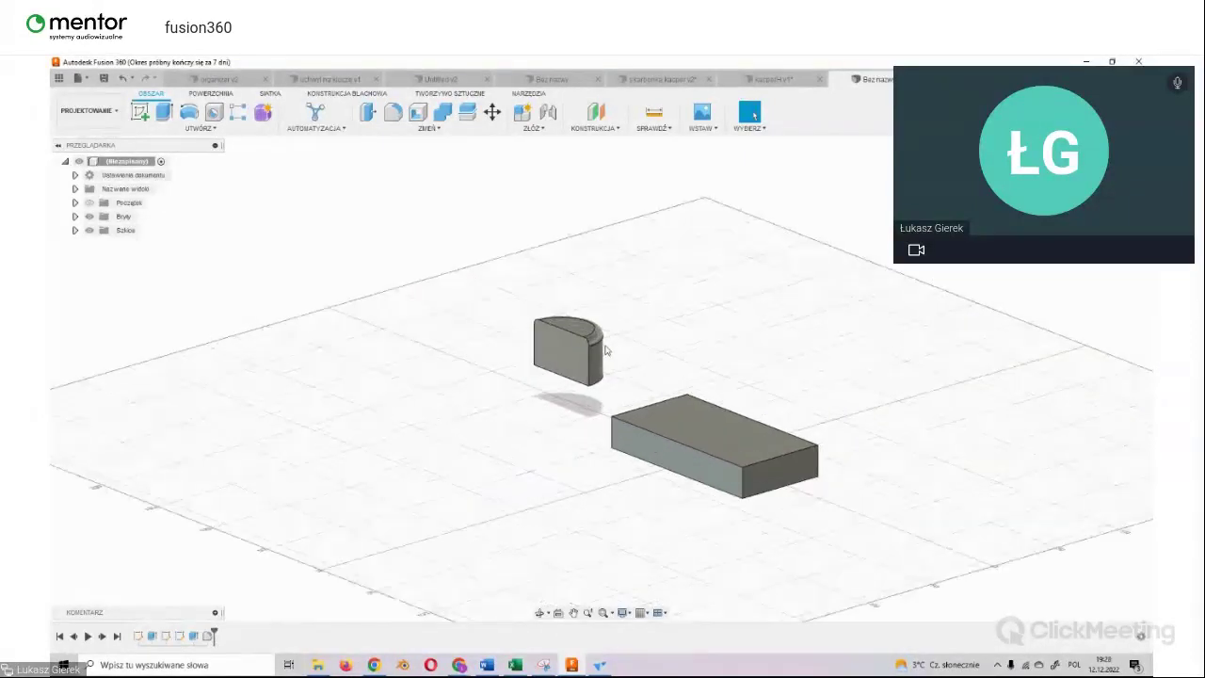
scroll(528, 311, up, 4)
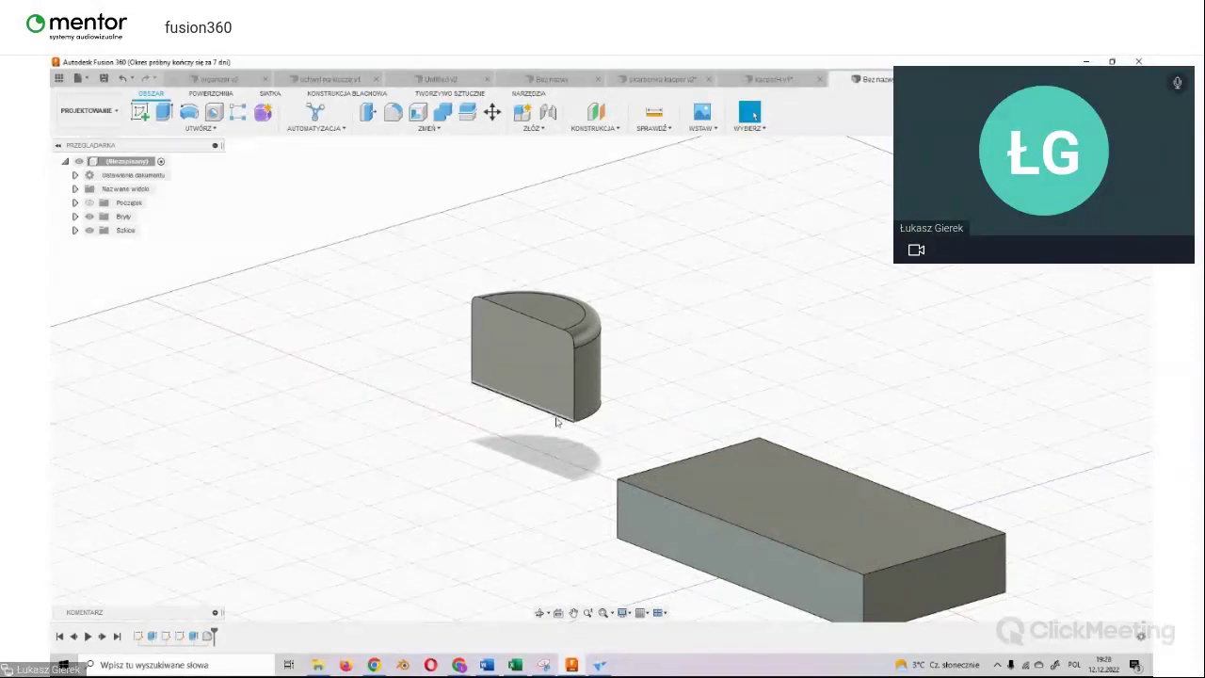
Step: Open the half-cylinder's sketch from the timeline for editing and close it again
double_click(180, 638)
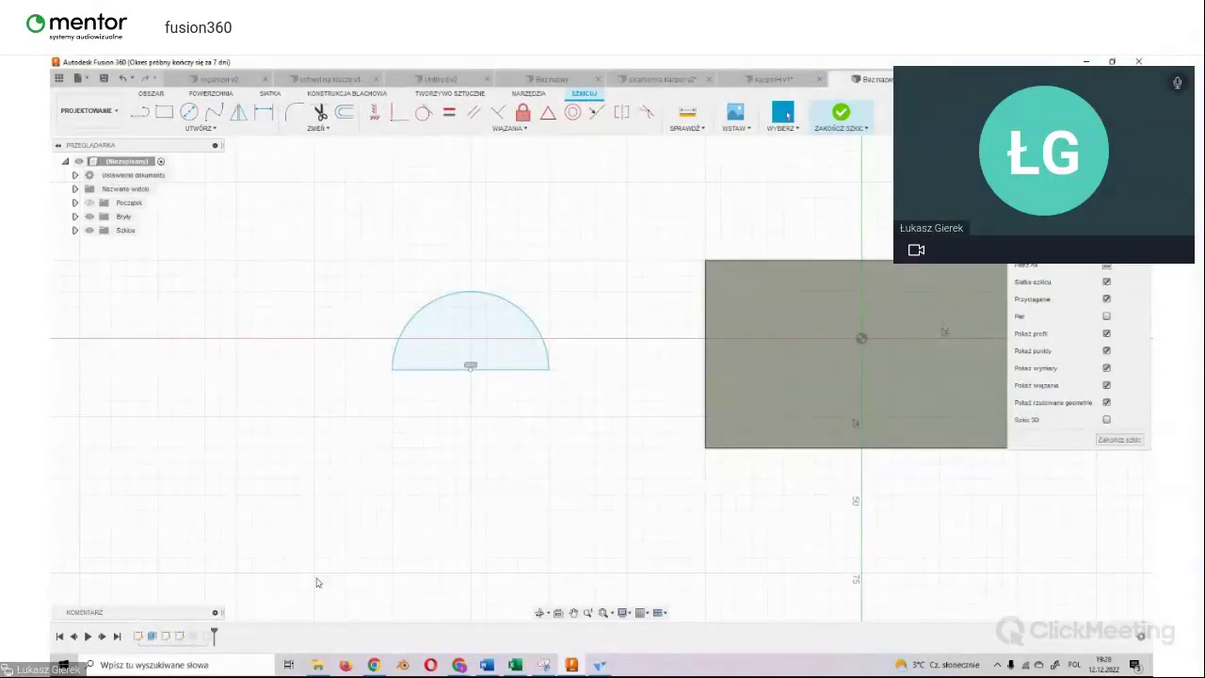
click(166, 638)
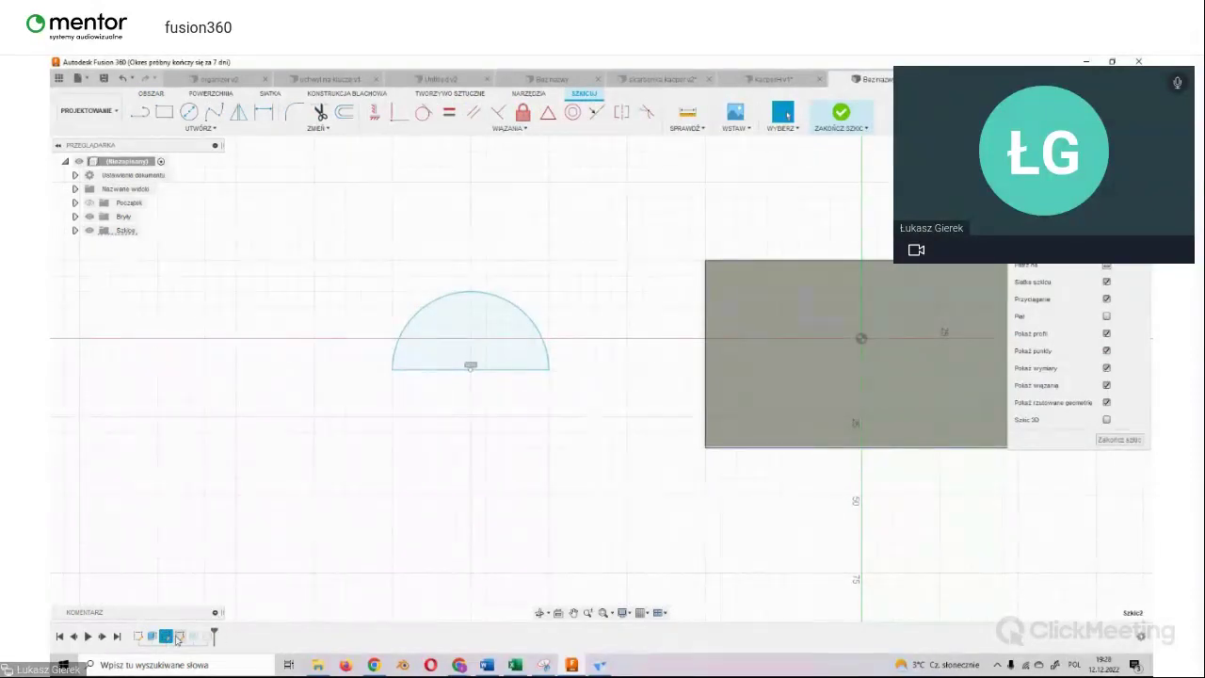
click(836, 121)
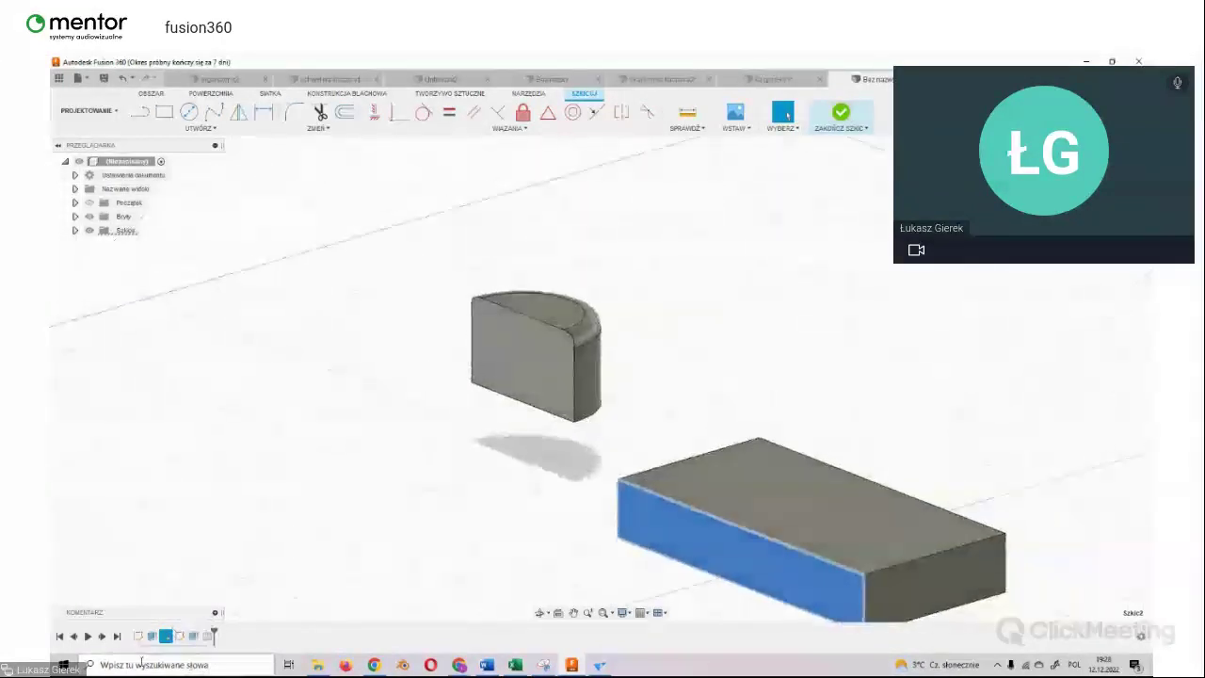
double_click(167, 637)
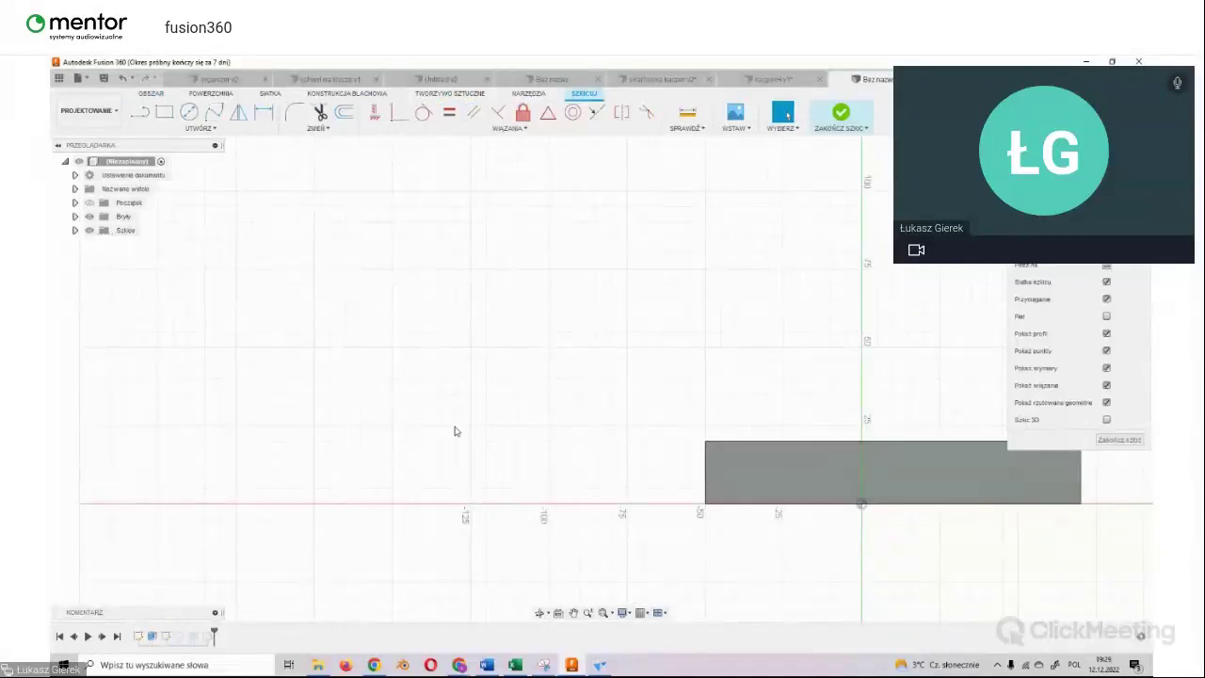
click(836, 117)
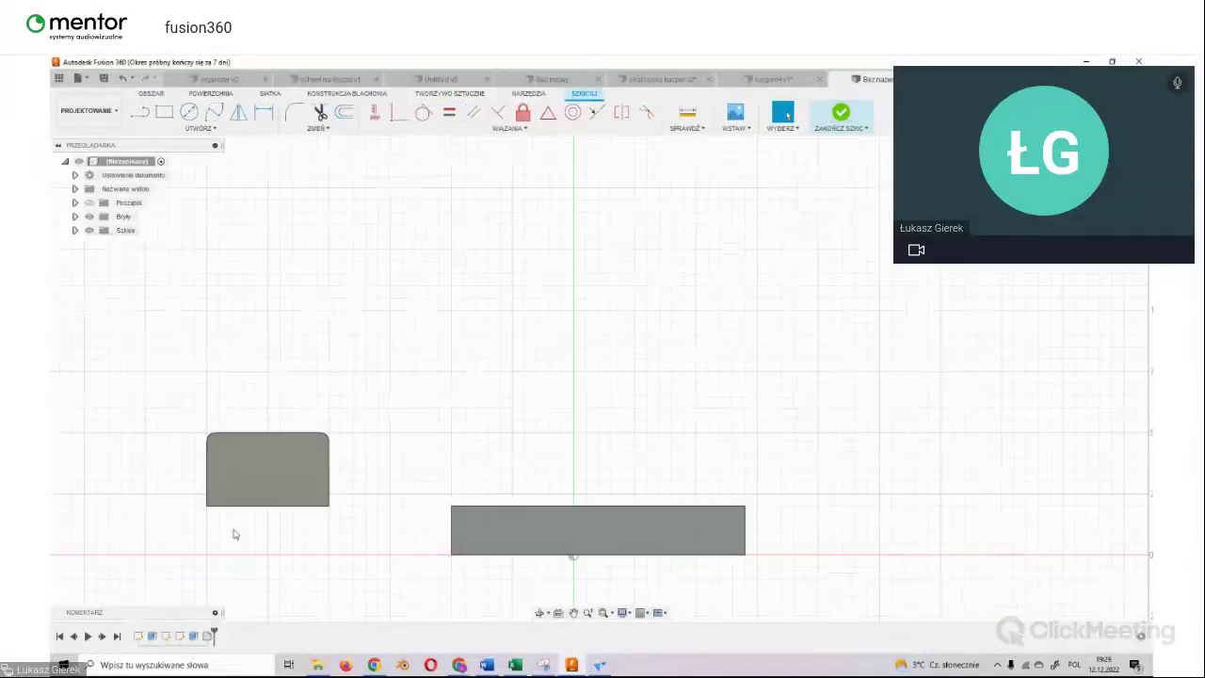
Step: Draw a full circle over the half-circle, delete the dividing line, and finish the sketch
double_click(180, 637)
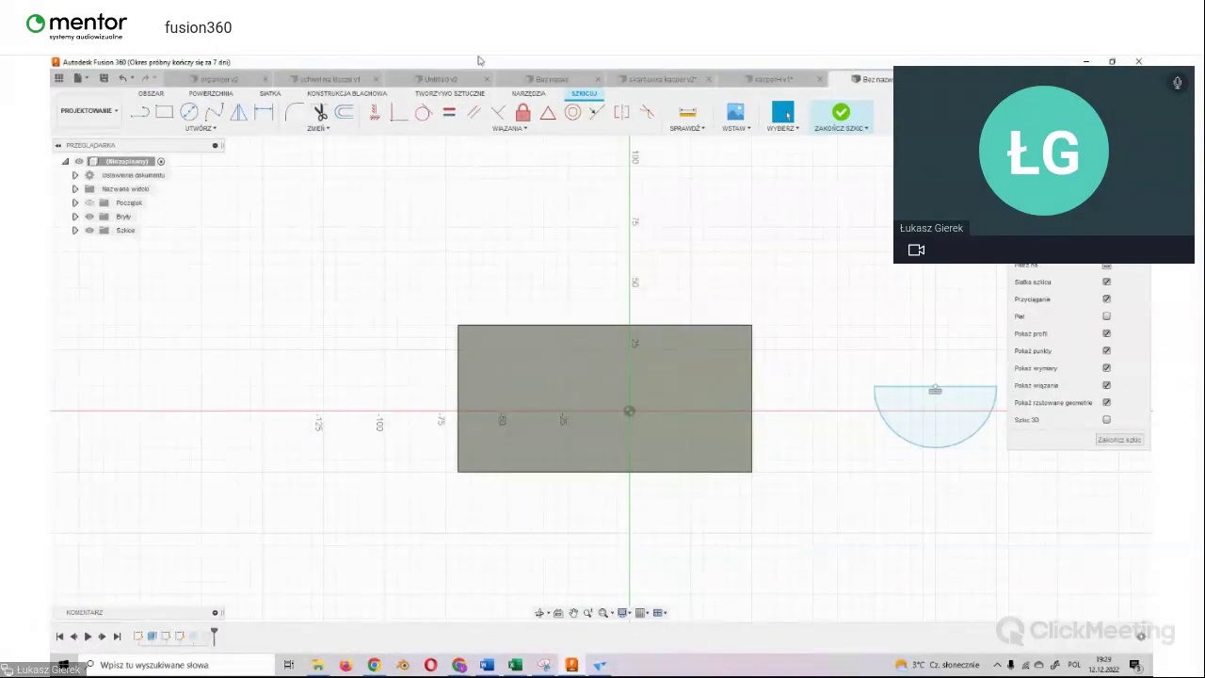
click(188, 111)
click(935, 388)
click(996, 387)
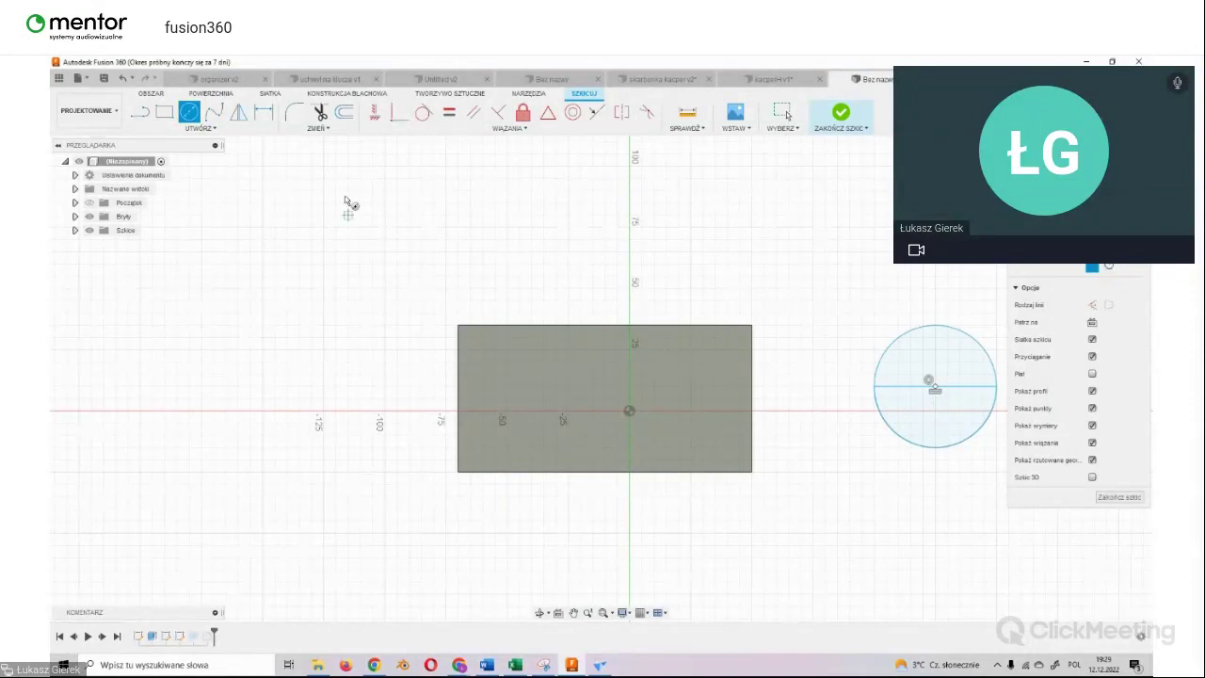
key(Escape)
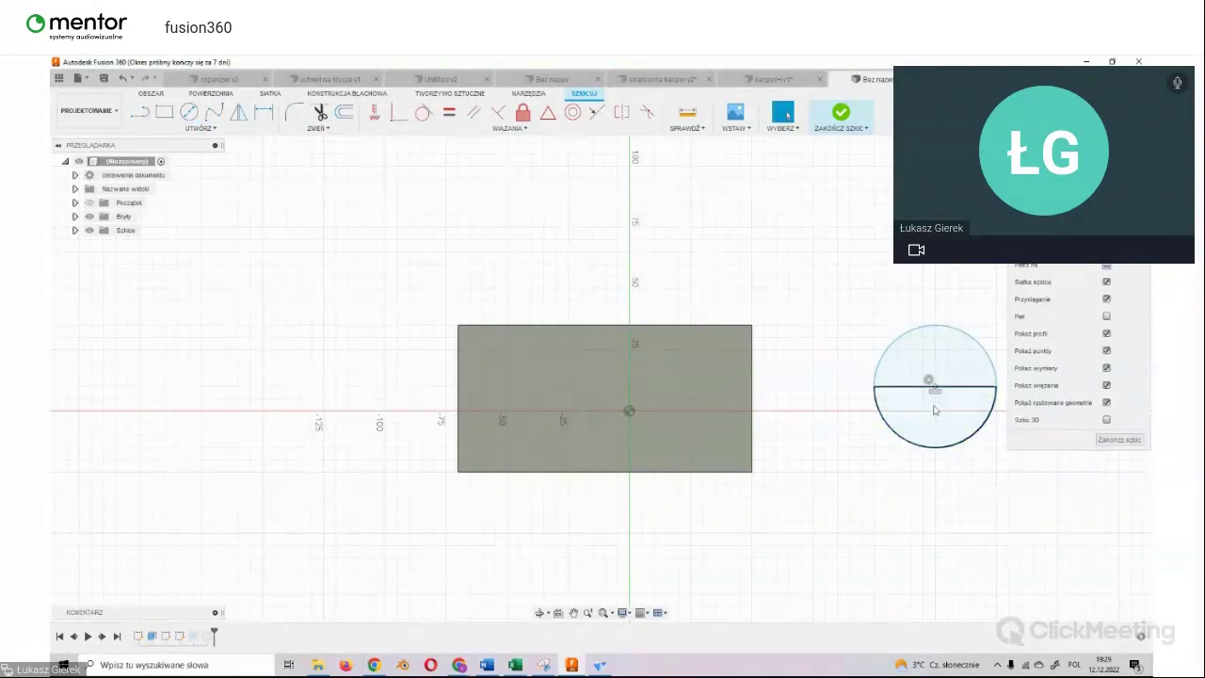
click(911, 387)
key(Delete)
click(845, 115)
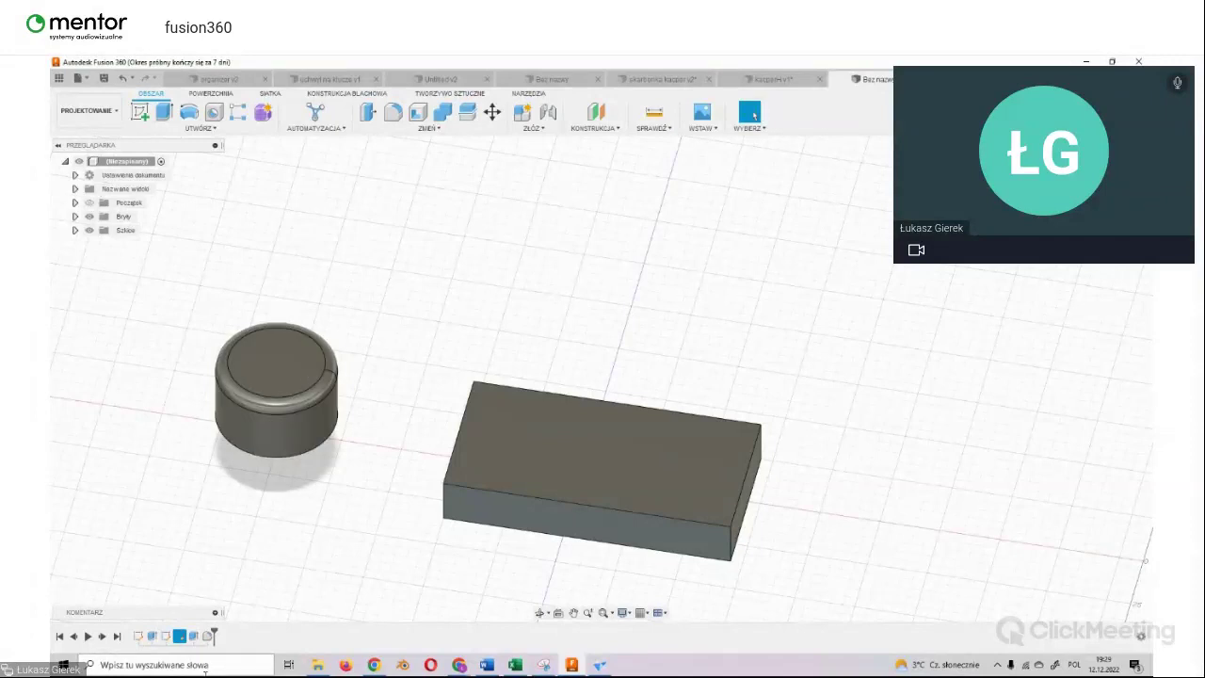
Step: Delete the fillet feature from the timeline, undo it, then redo the deletion
click(180, 637)
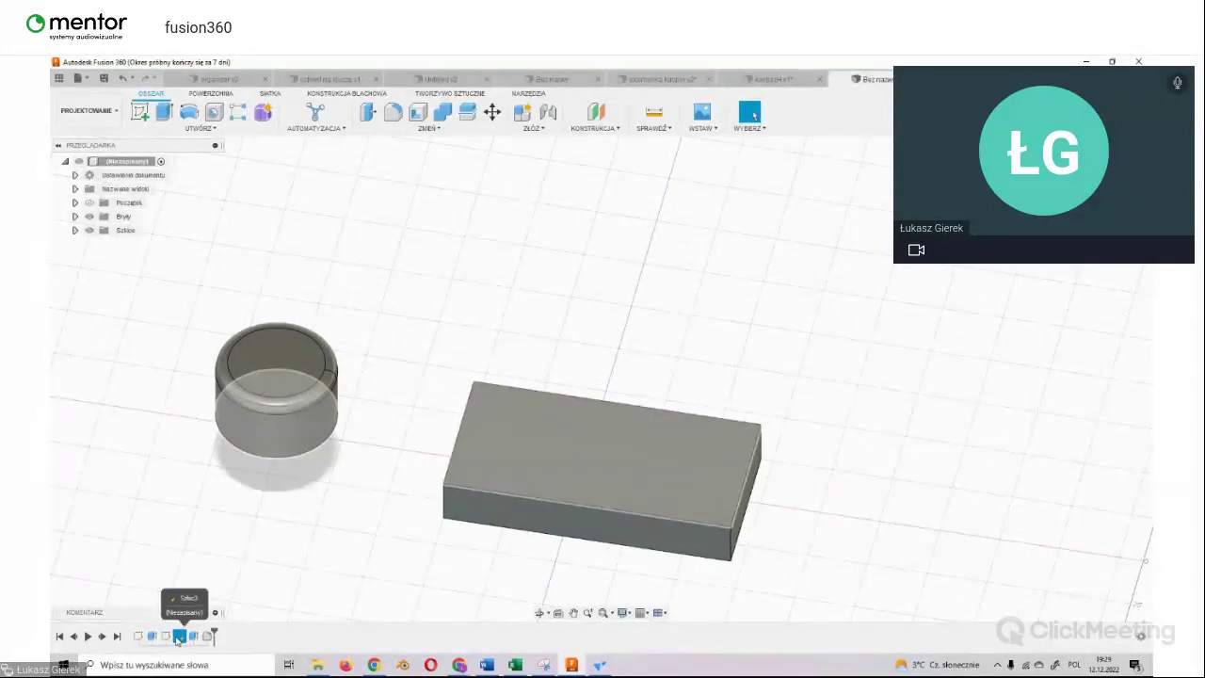
click(180, 640)
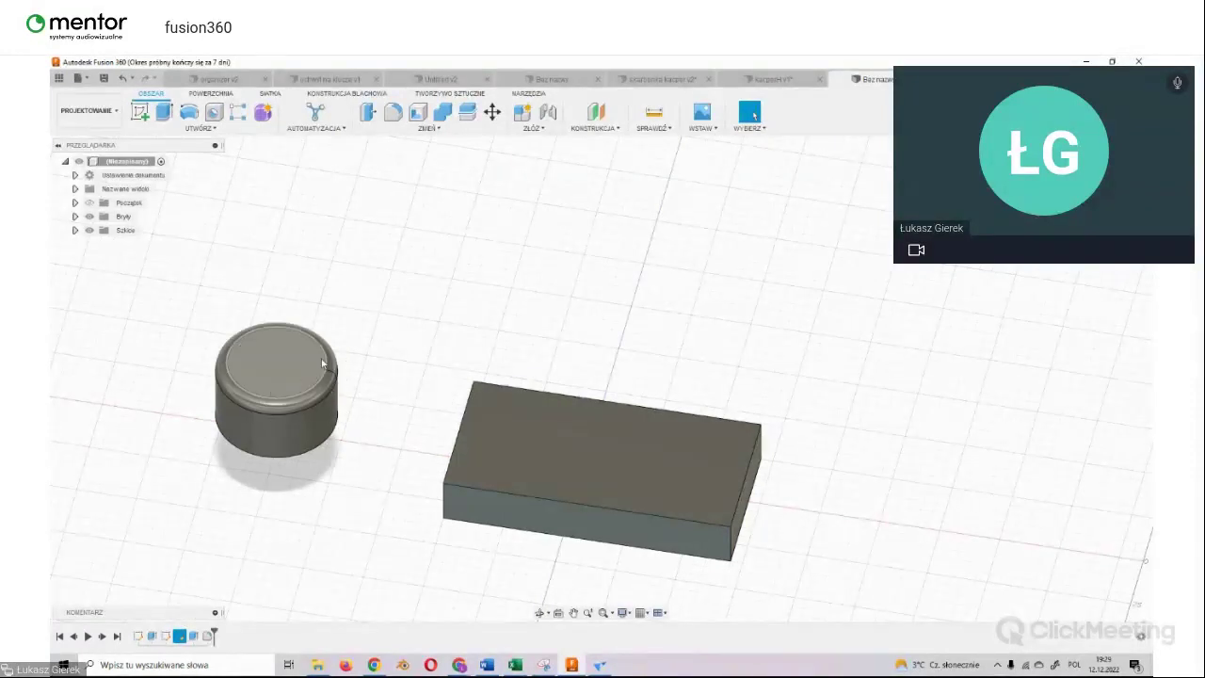
click(179, 640)
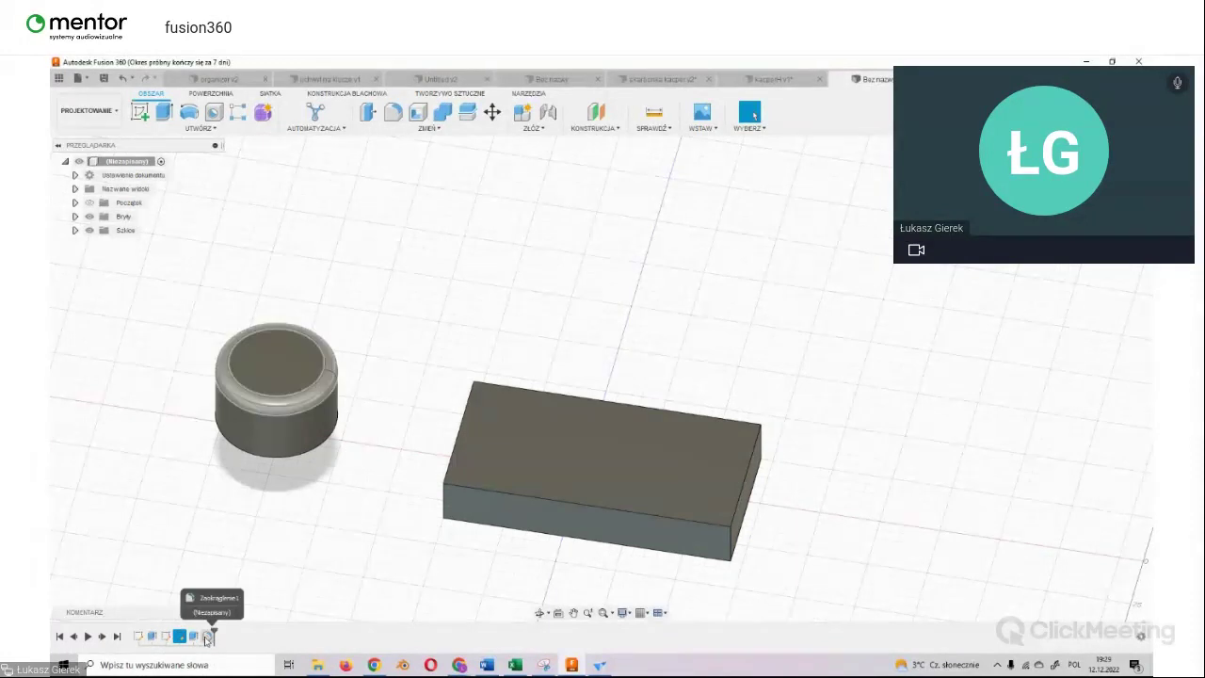
click(209, 638)
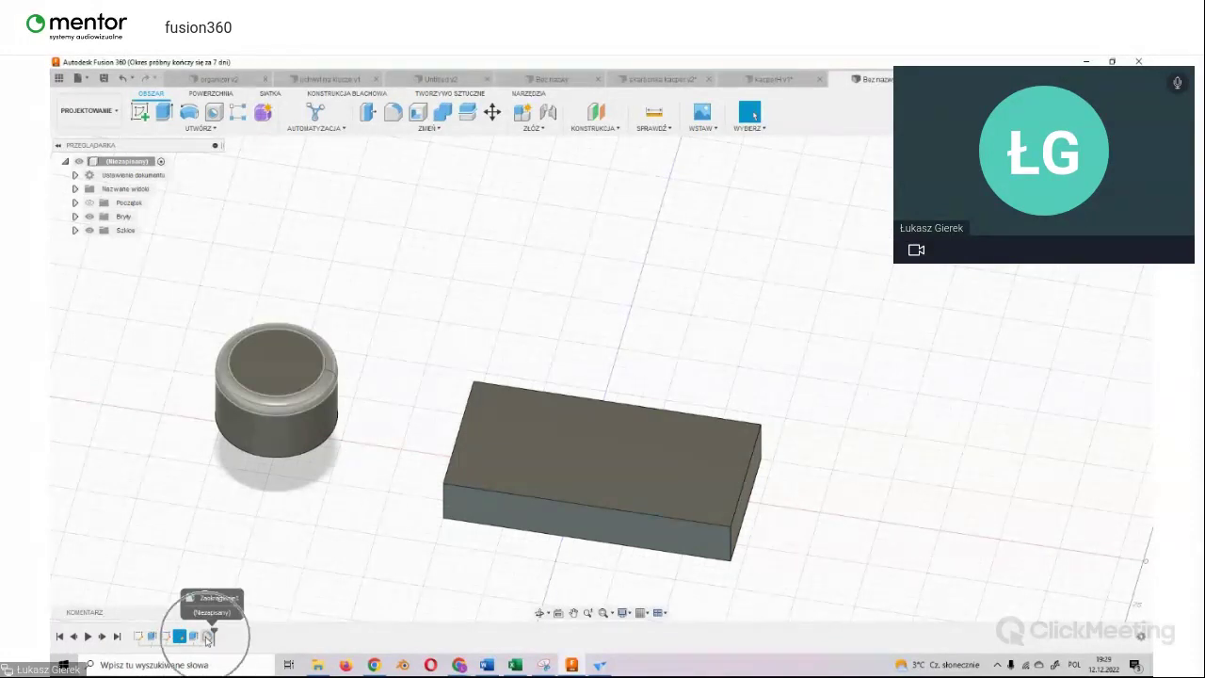
right_click(209, 637)
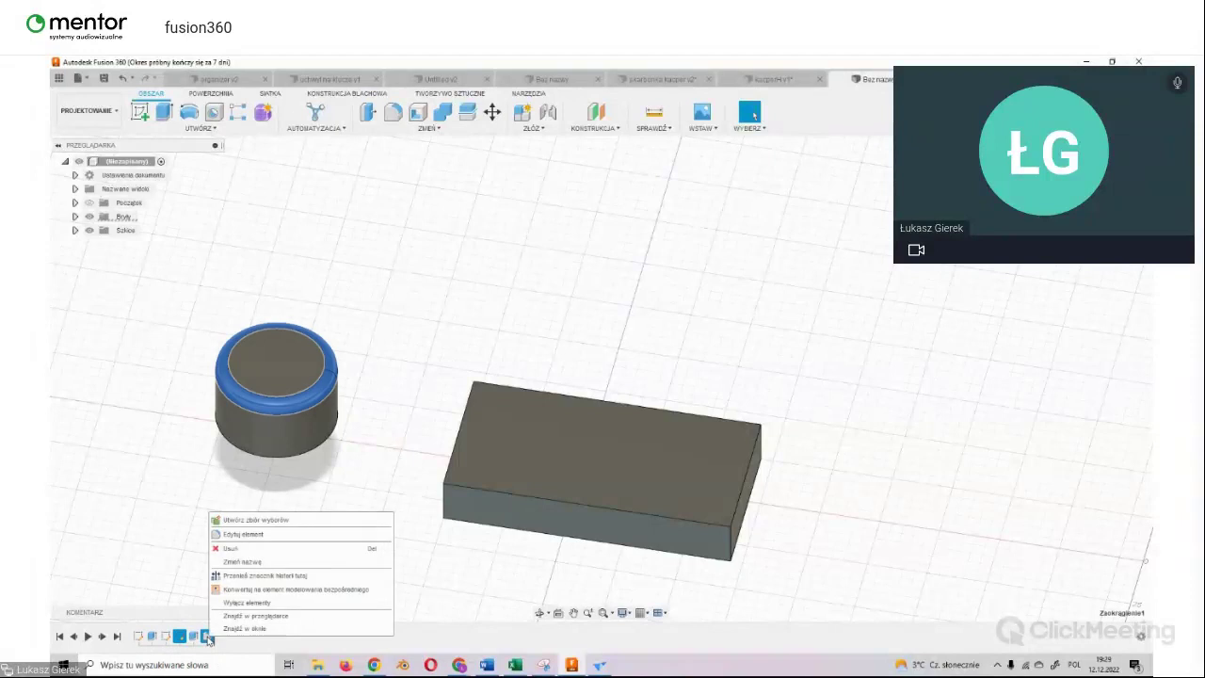
click(241, 551)
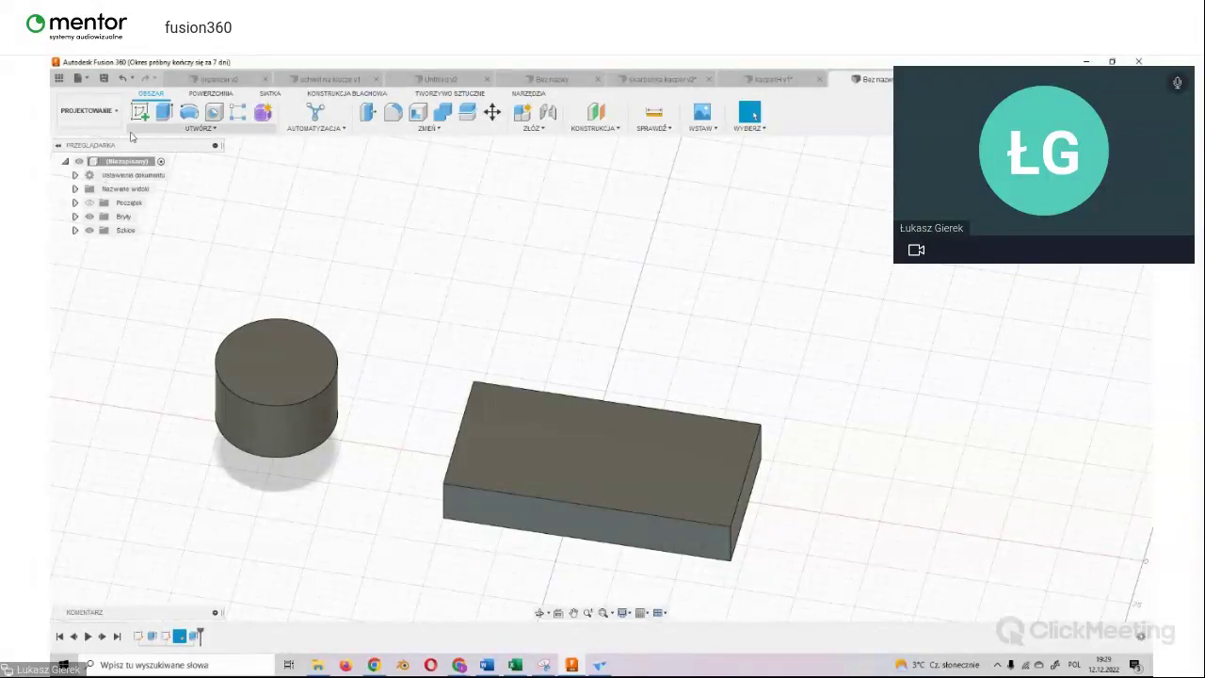
click(120, 81)
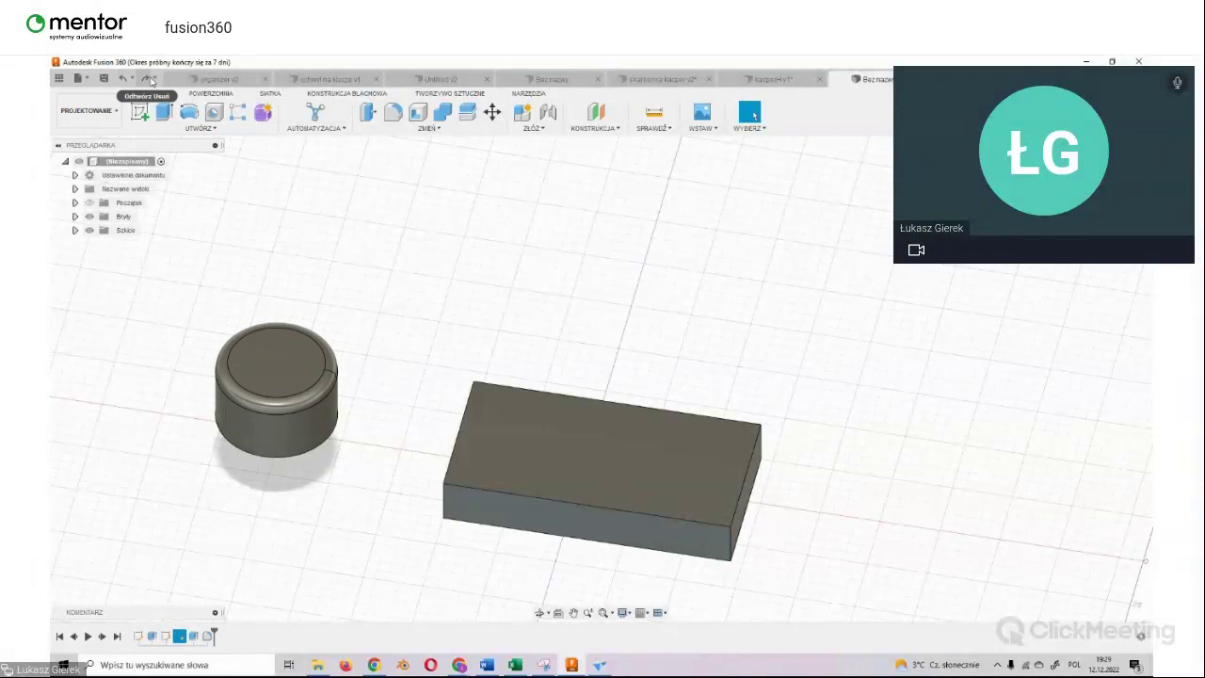
key(ctrl+y)
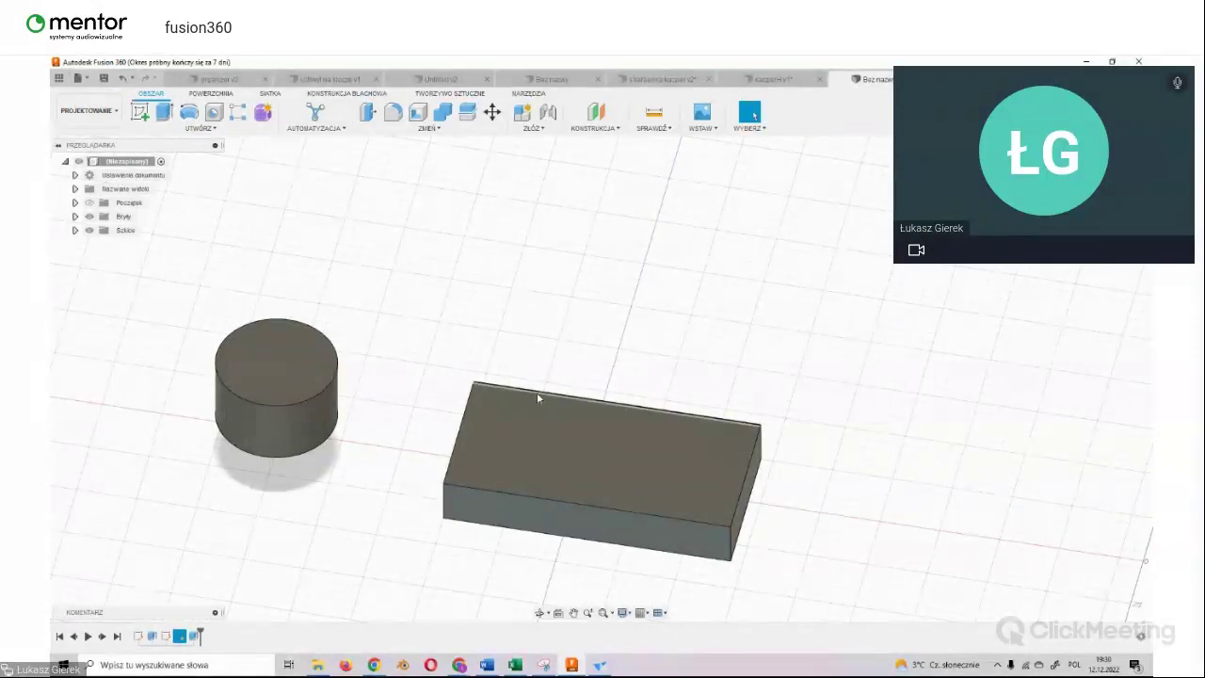
scroll(537, 392, down, 5)
Step: Delete both the cylinder and box bodies, confirming the warning
drag(368, 302, 732, 540)
key(Delete)
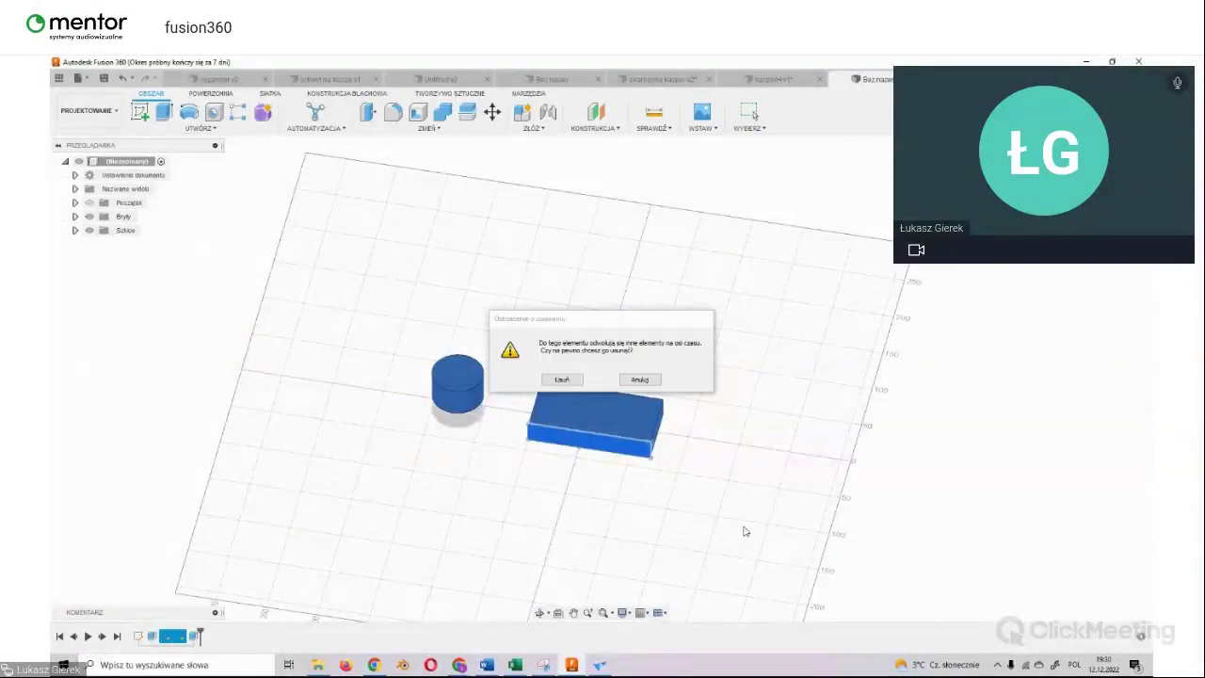
click(545, 382)
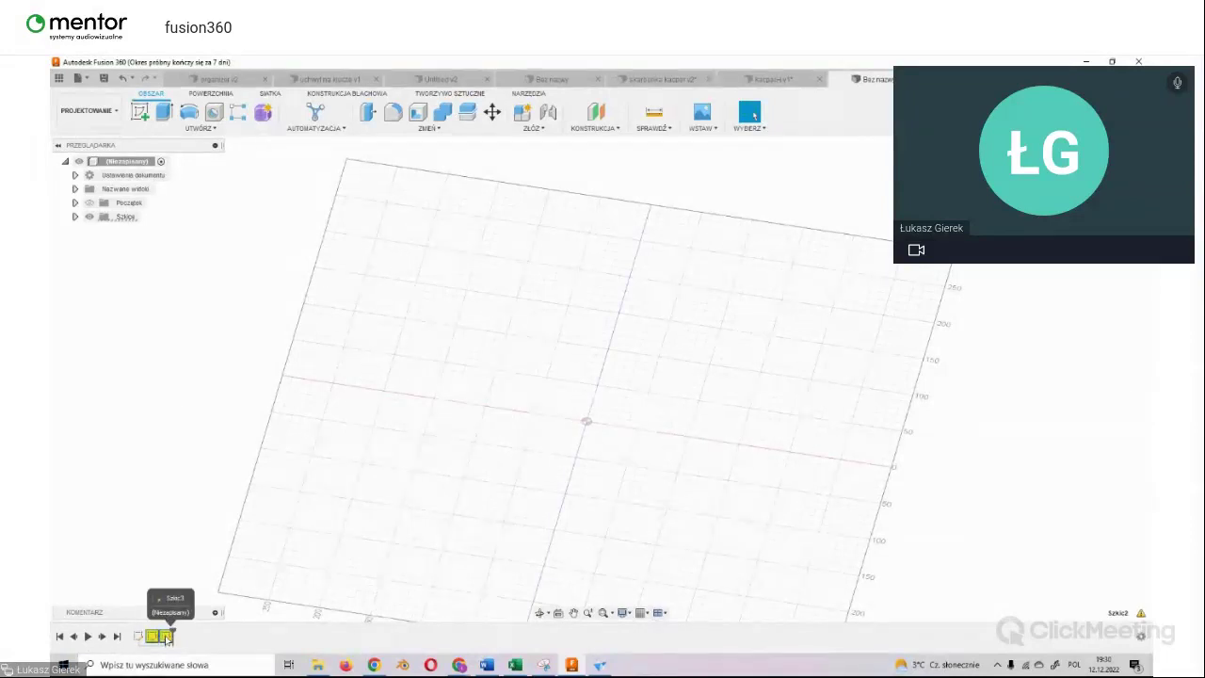
Step: Delete the circle and rectangle sketches from the timeline and start a new sketch
key(ctrl+z)
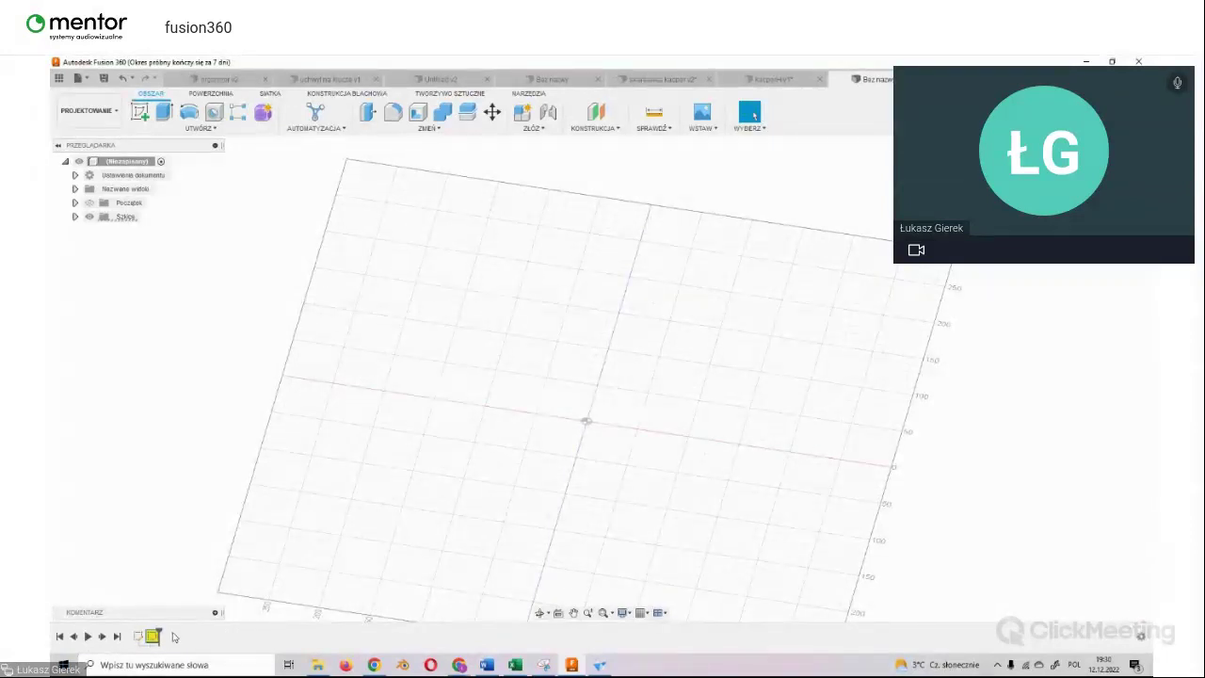
right_click(152, 638)
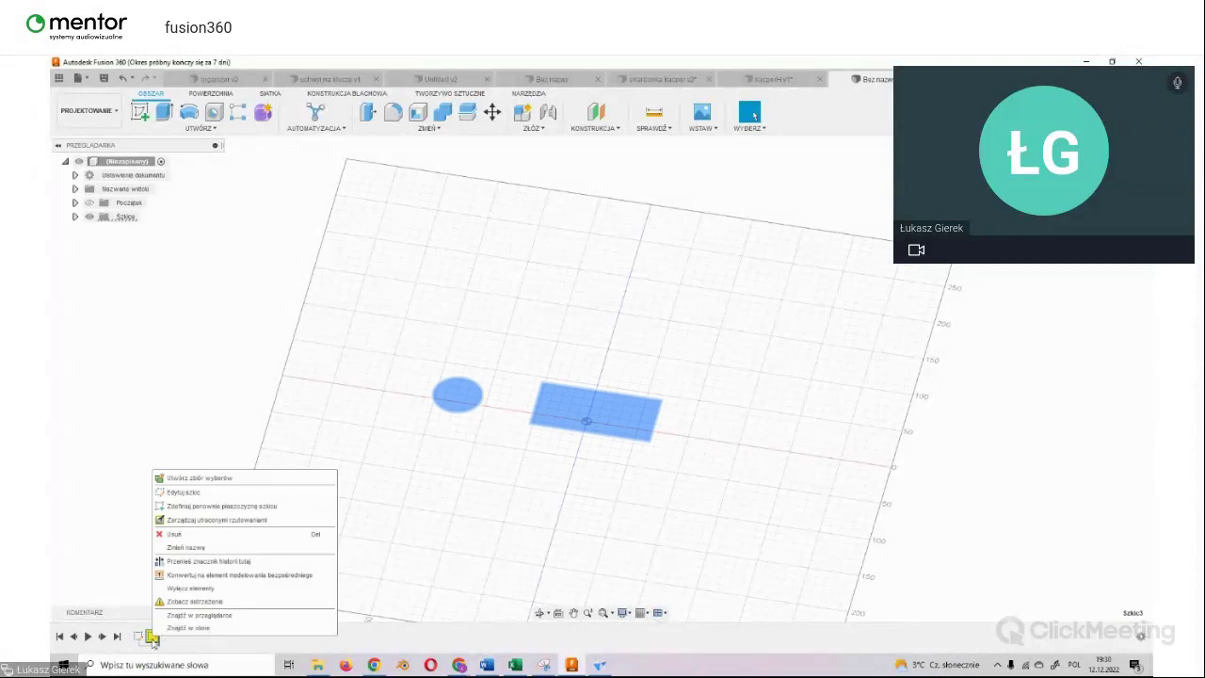
click(189, 538)
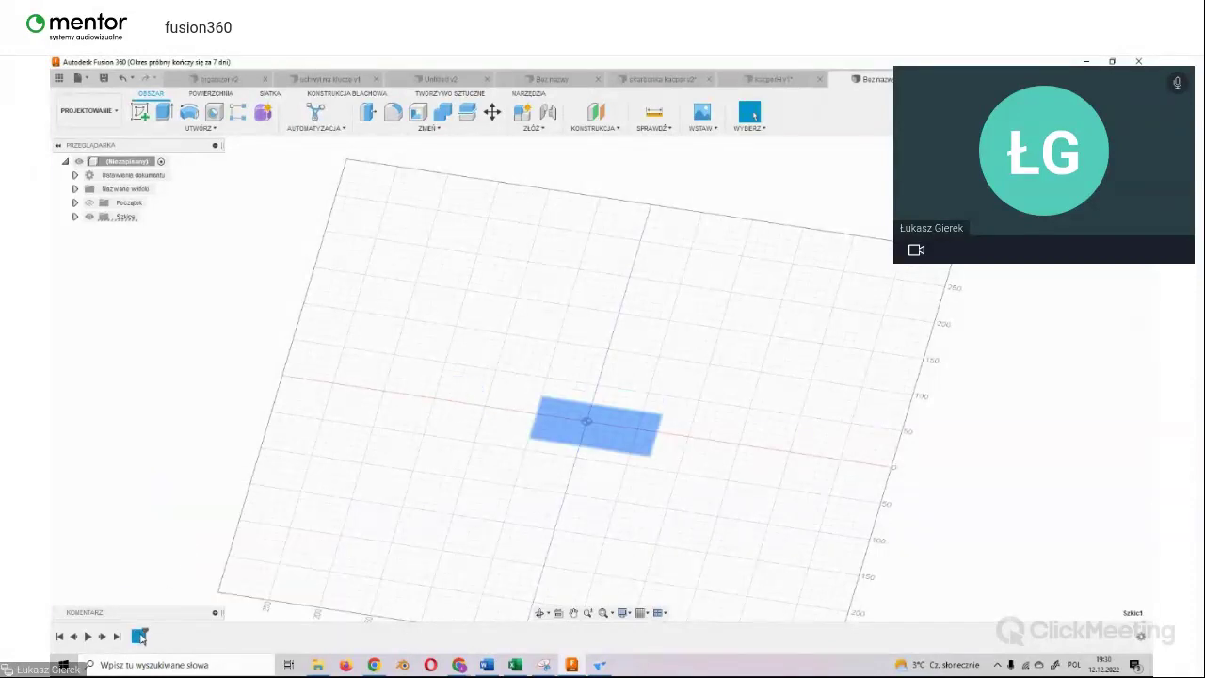
right_click(139, 638)
click(174, 547)
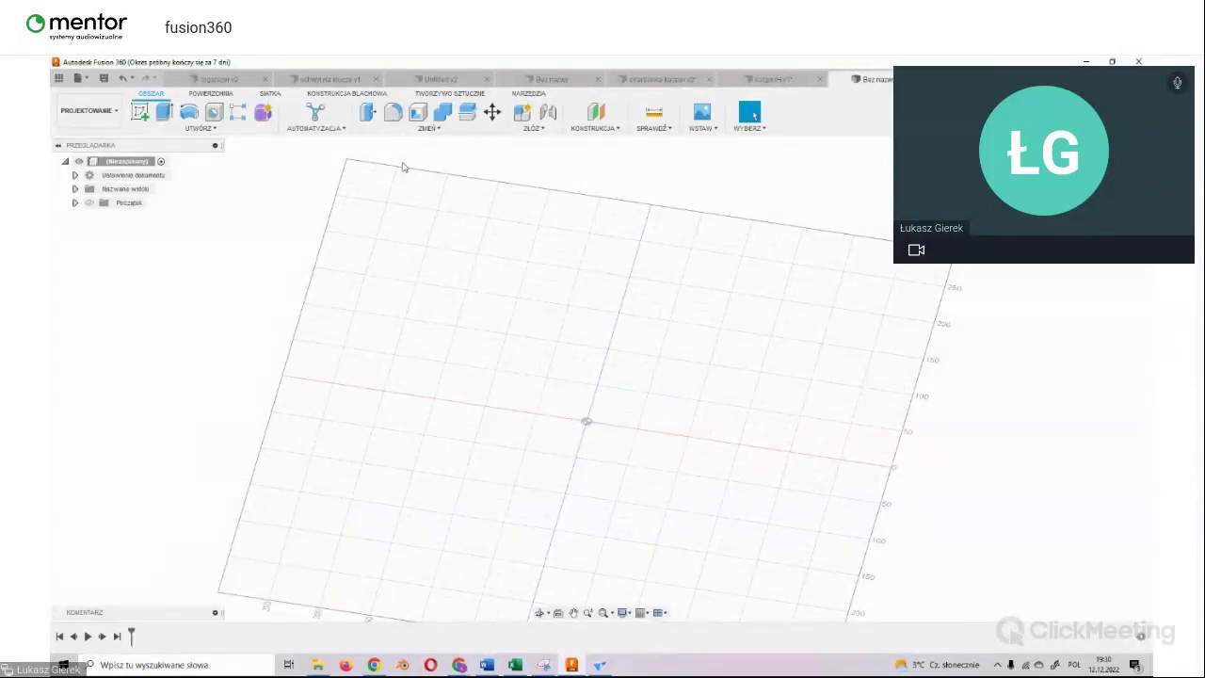
click(139, 111)
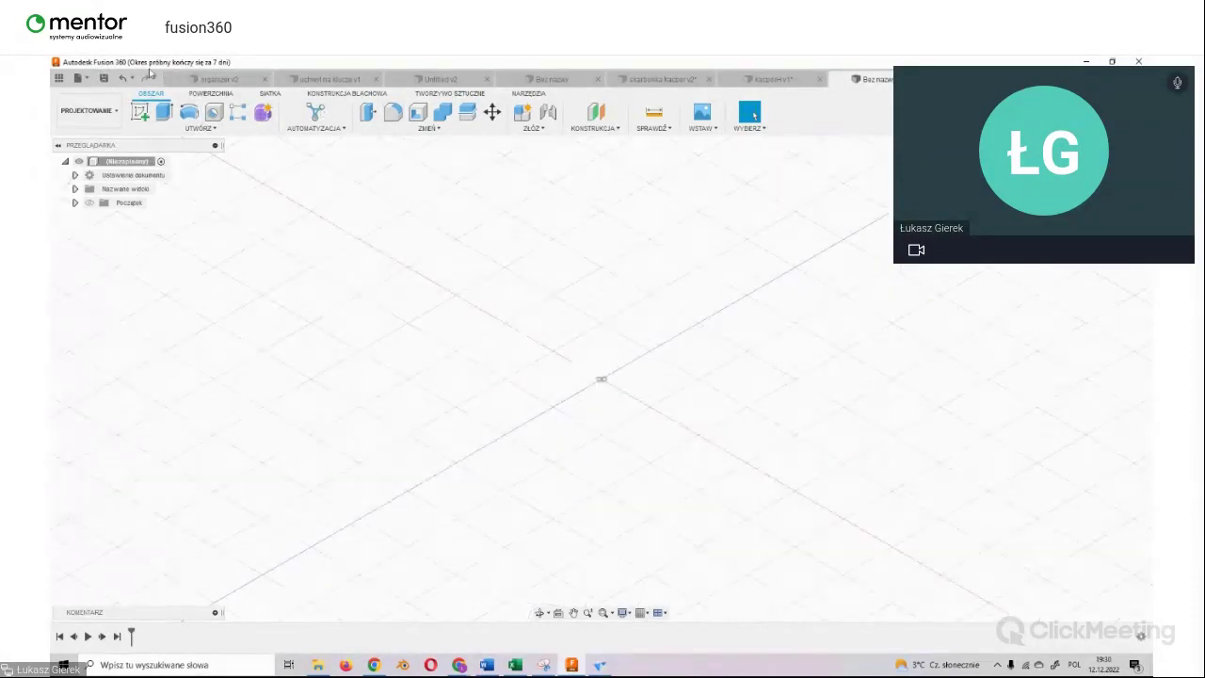
click(139, 112)
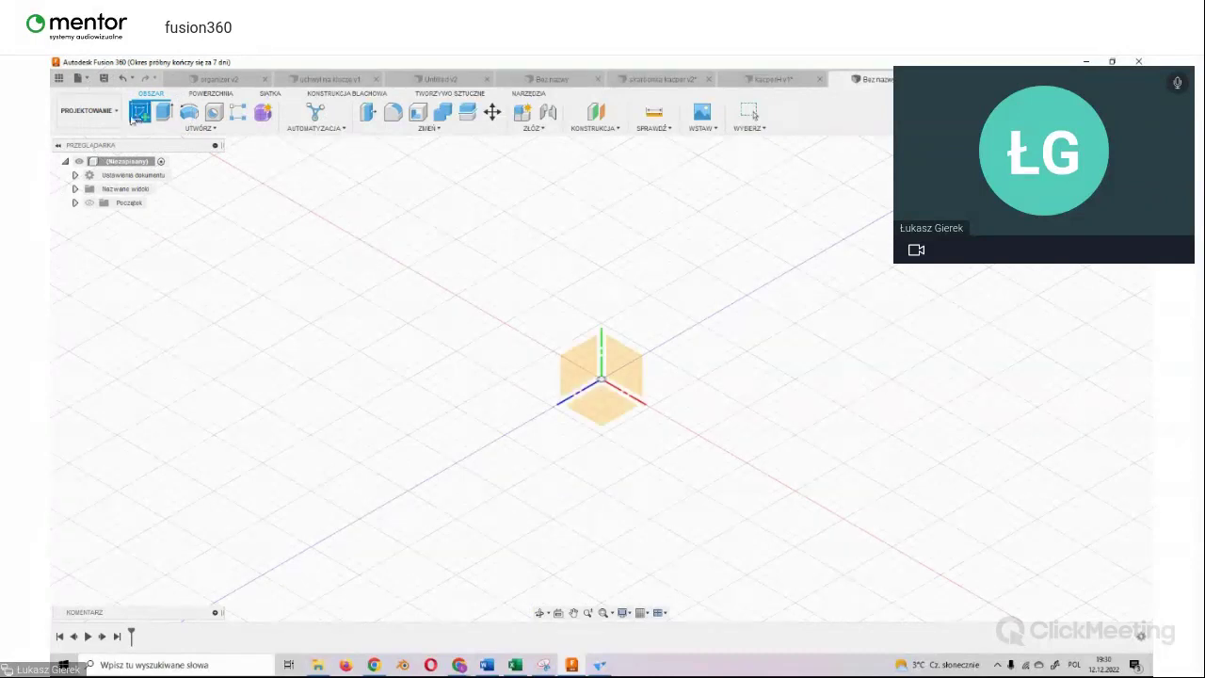
Step: Sketch on the flat XY origin plane and bring up the rectangle drawing tools list
click(612, 407)
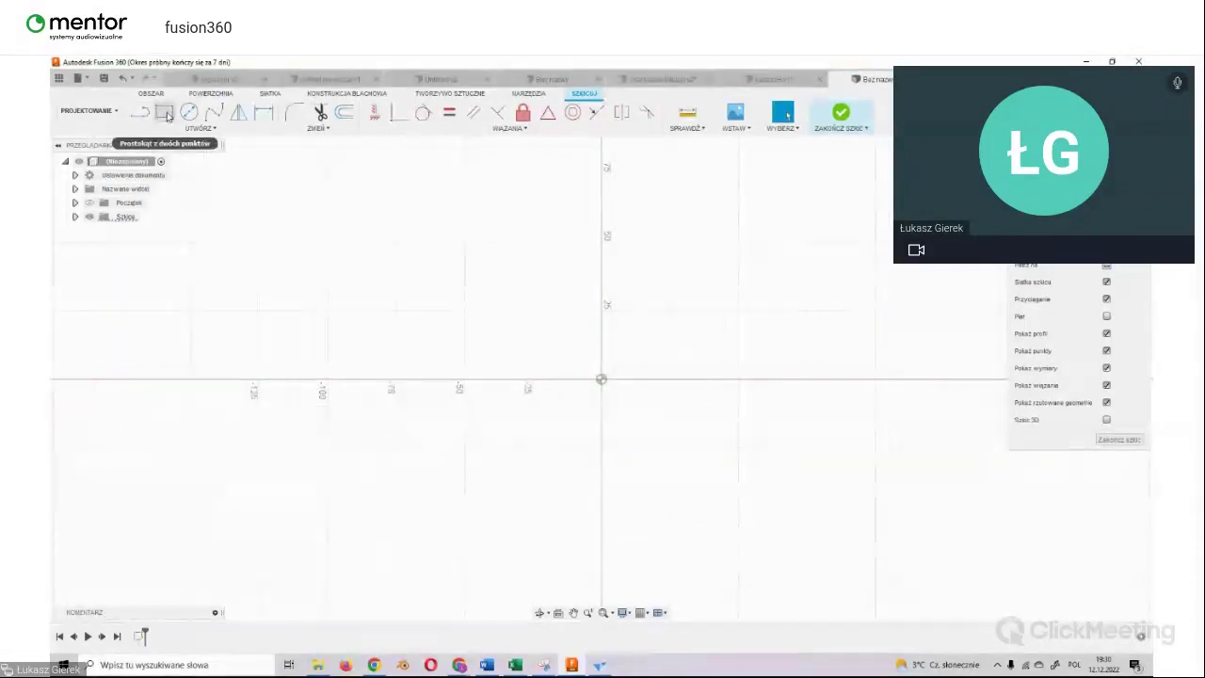
click(167, 115)
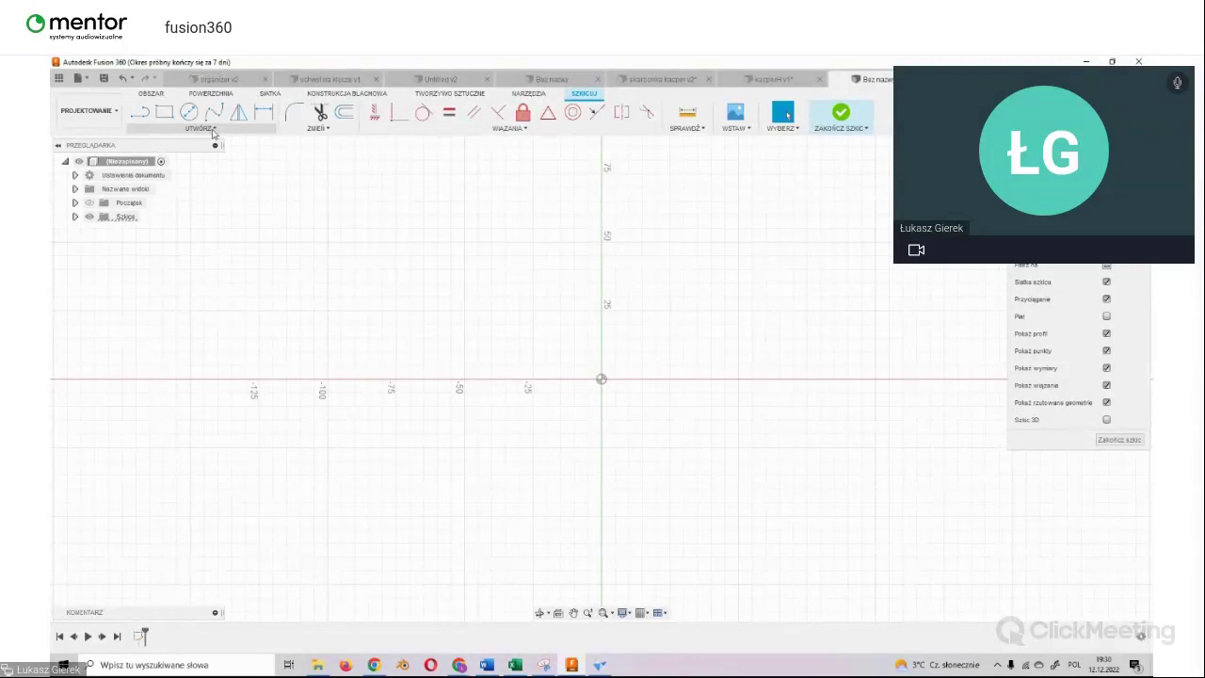
click(213, 130)
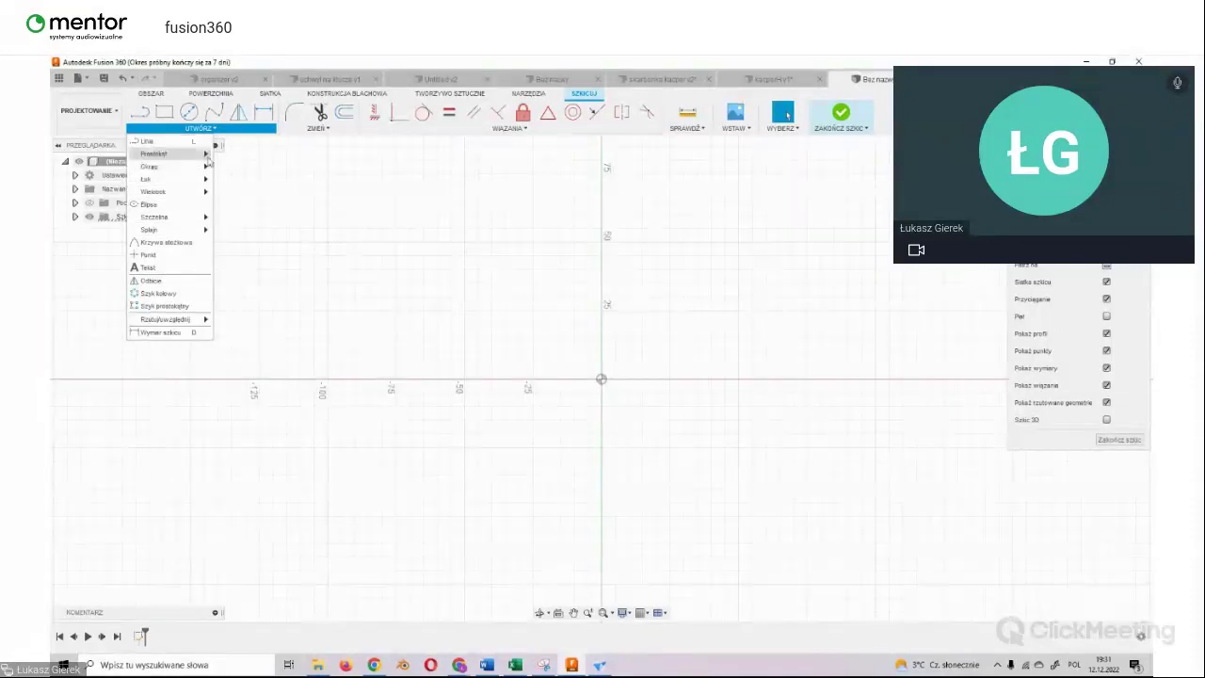
mouse_move(154, 153)
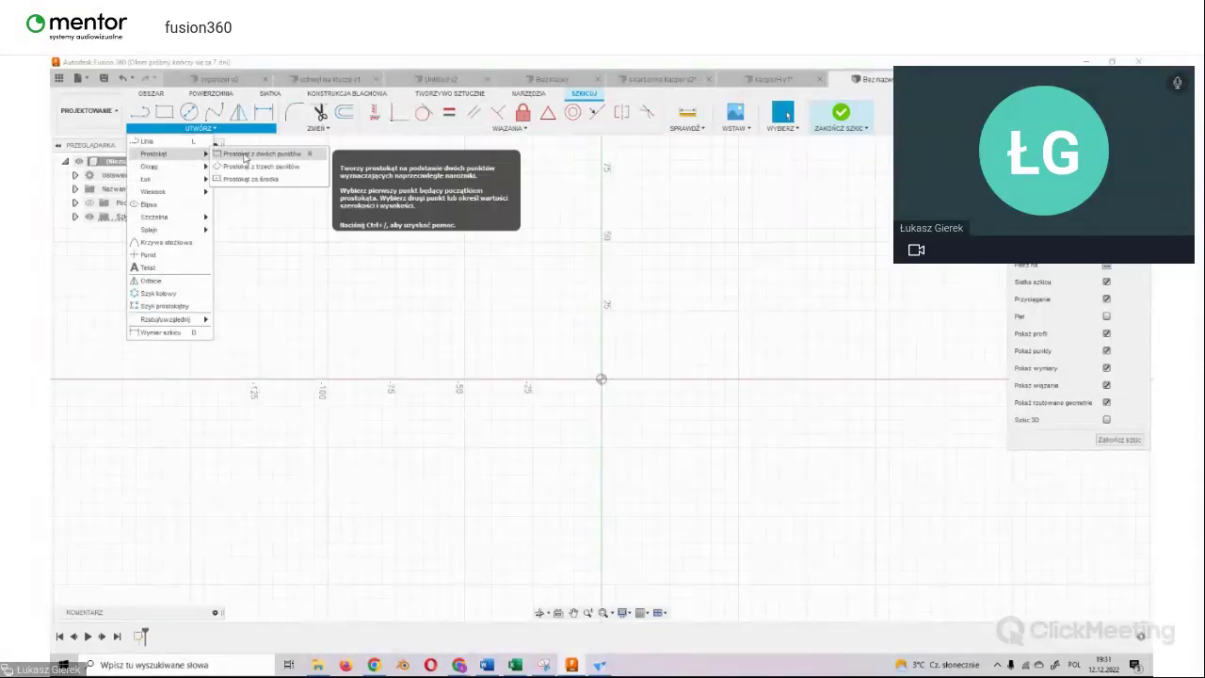
Step: Pick the two-point rectangle tool and click the origin, then switch to panning instead
click(162, 113)
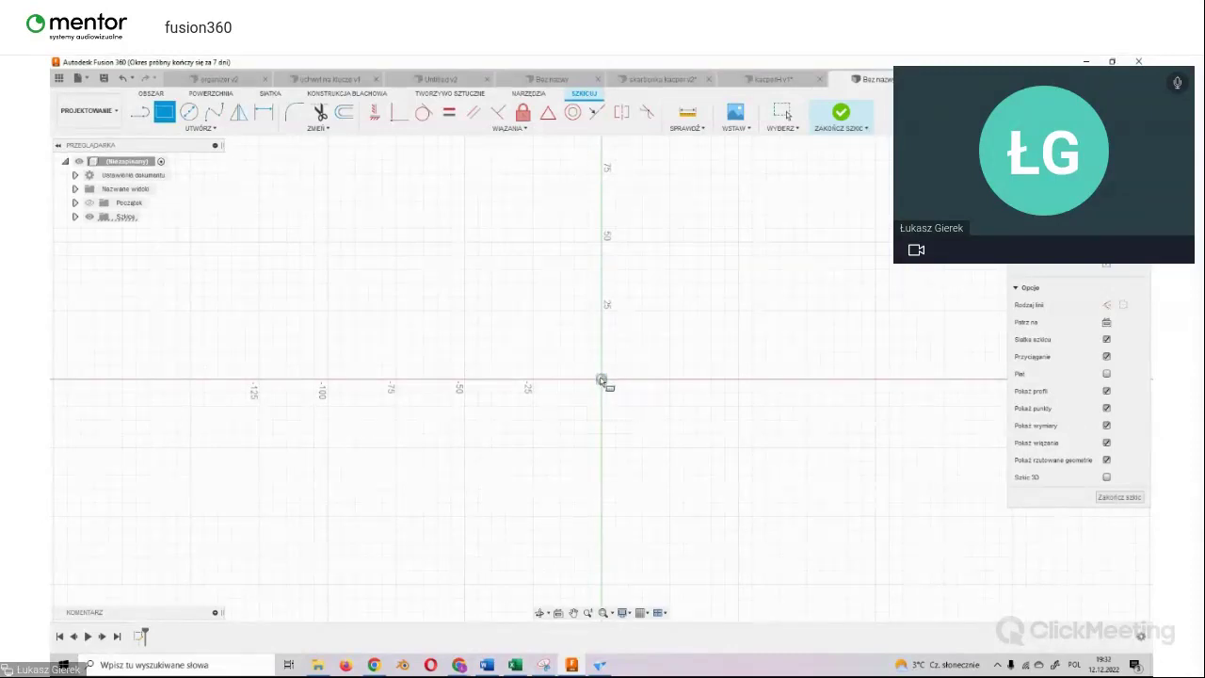
click(602, 380)
click(602, 380)
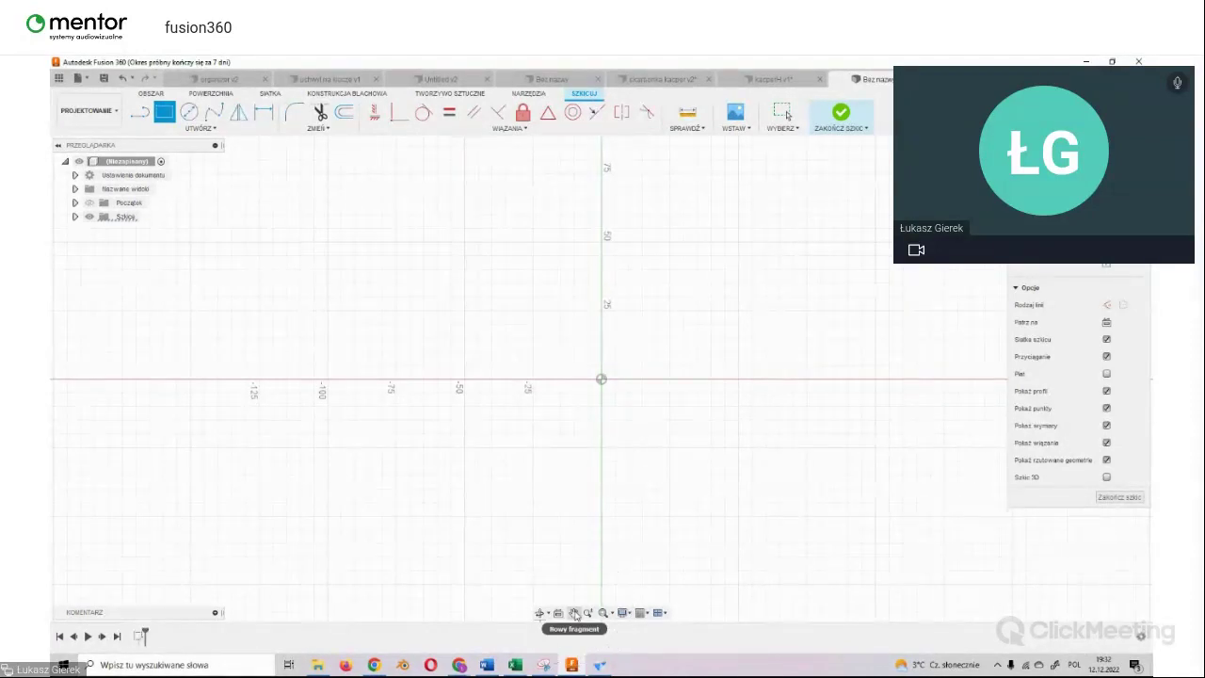
click(575, 614)
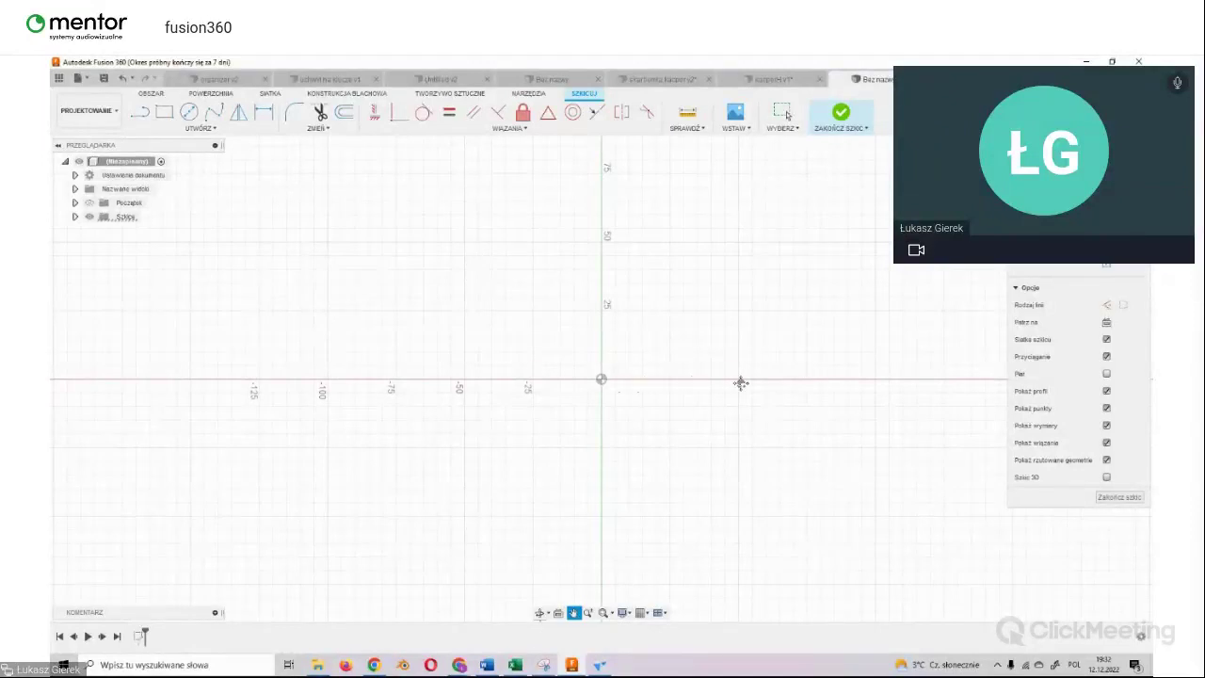
Step: Pan the origin to the lower left and start a two-point rectangle cornered on it
mouse_move(788, 336)
mouse_down()
mouse_move(430, 491)
mouse_move(403, 524)
mouse_move(401, 513)
mouse_up()
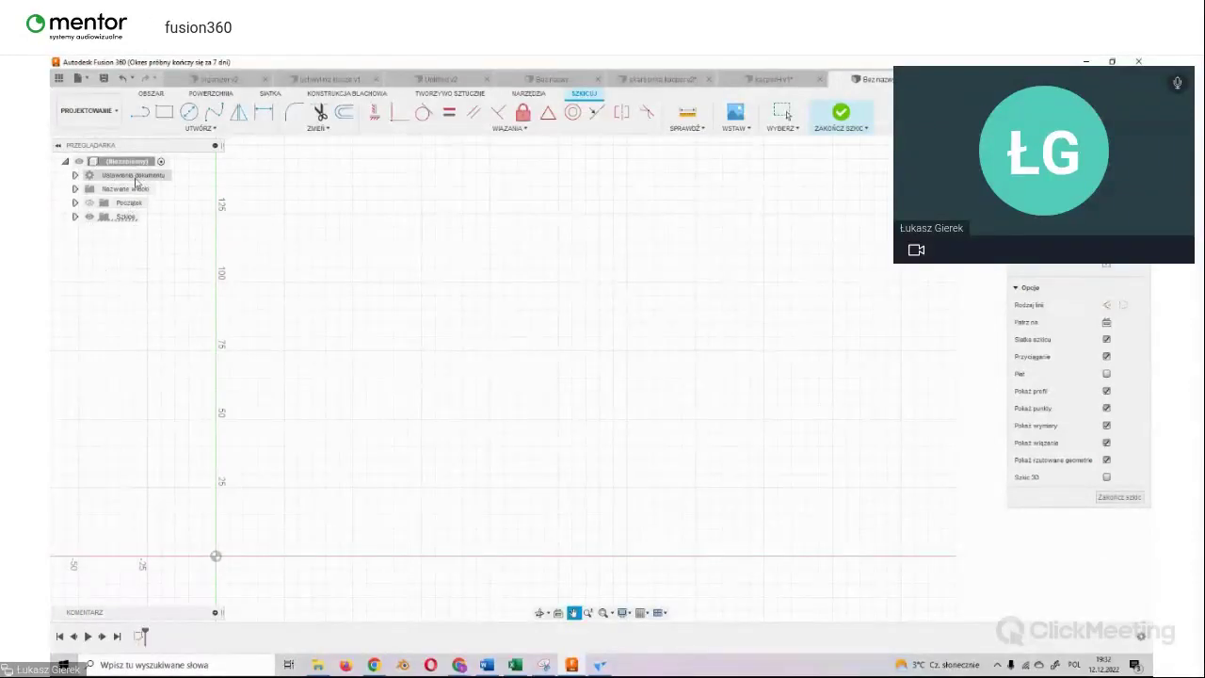
click(215, 613)
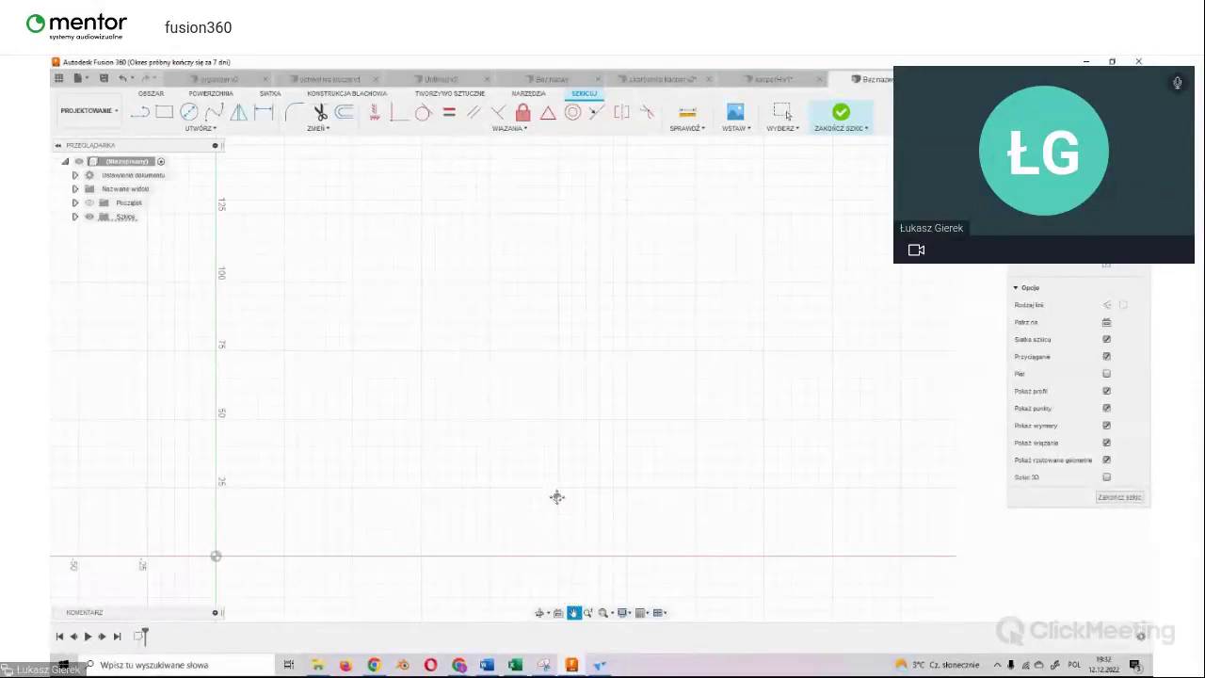
key(r)
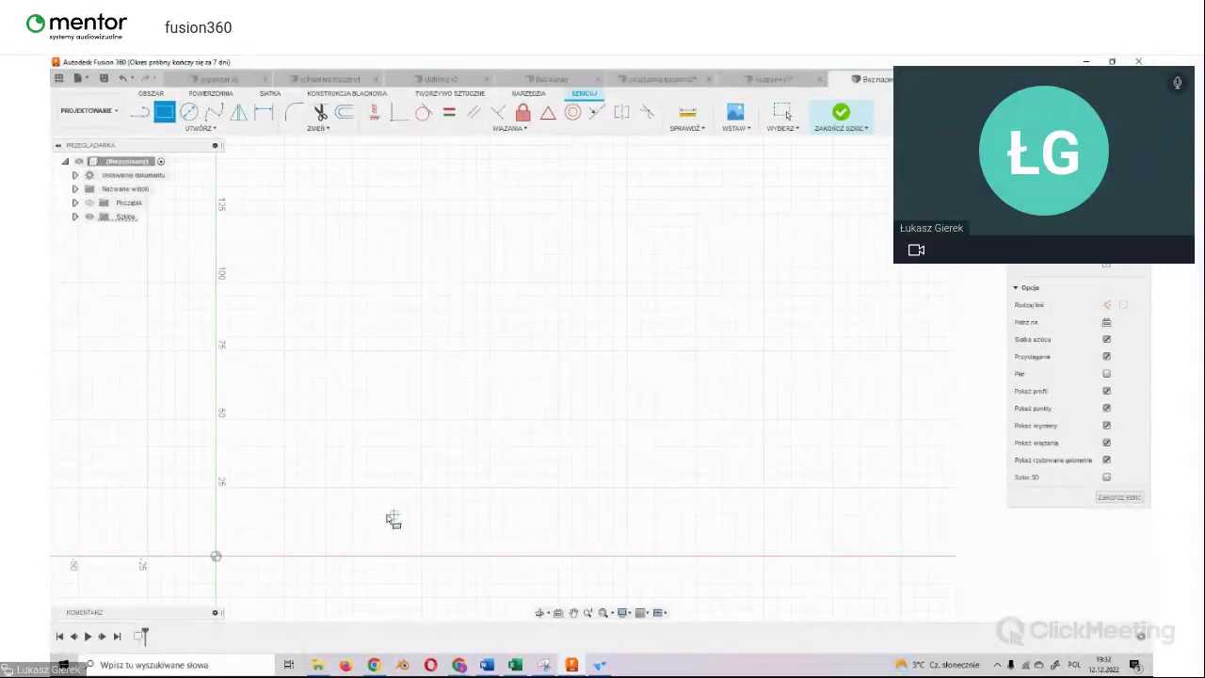
click(219, 557)
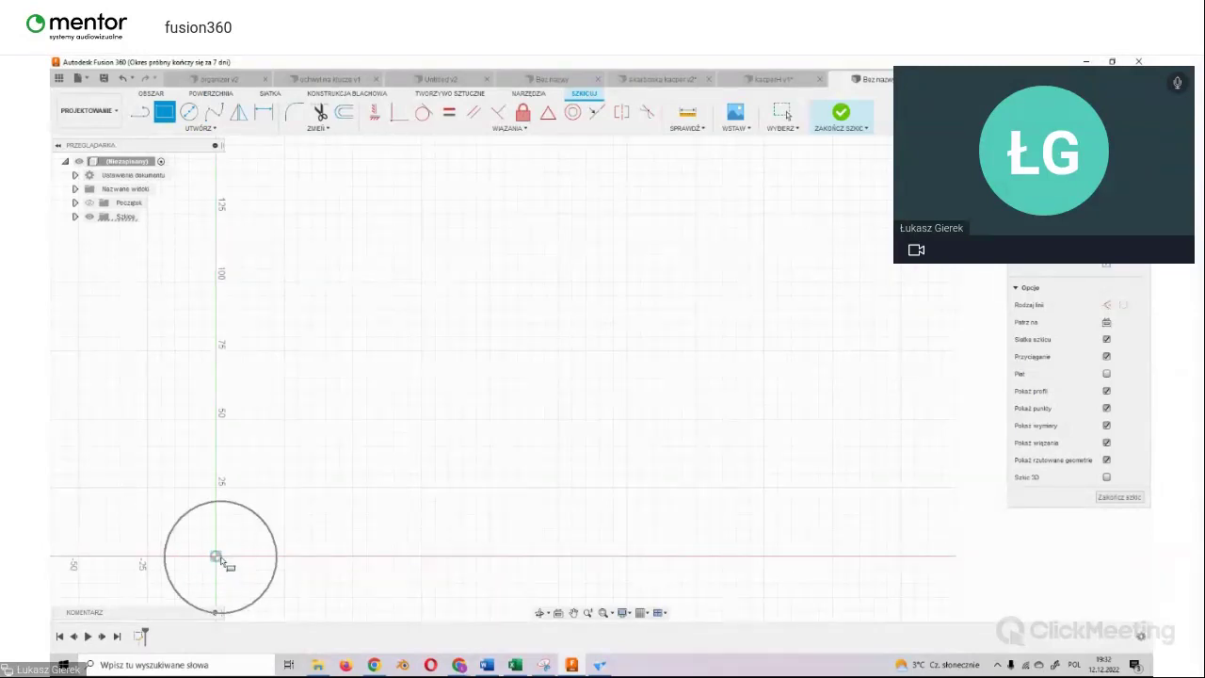
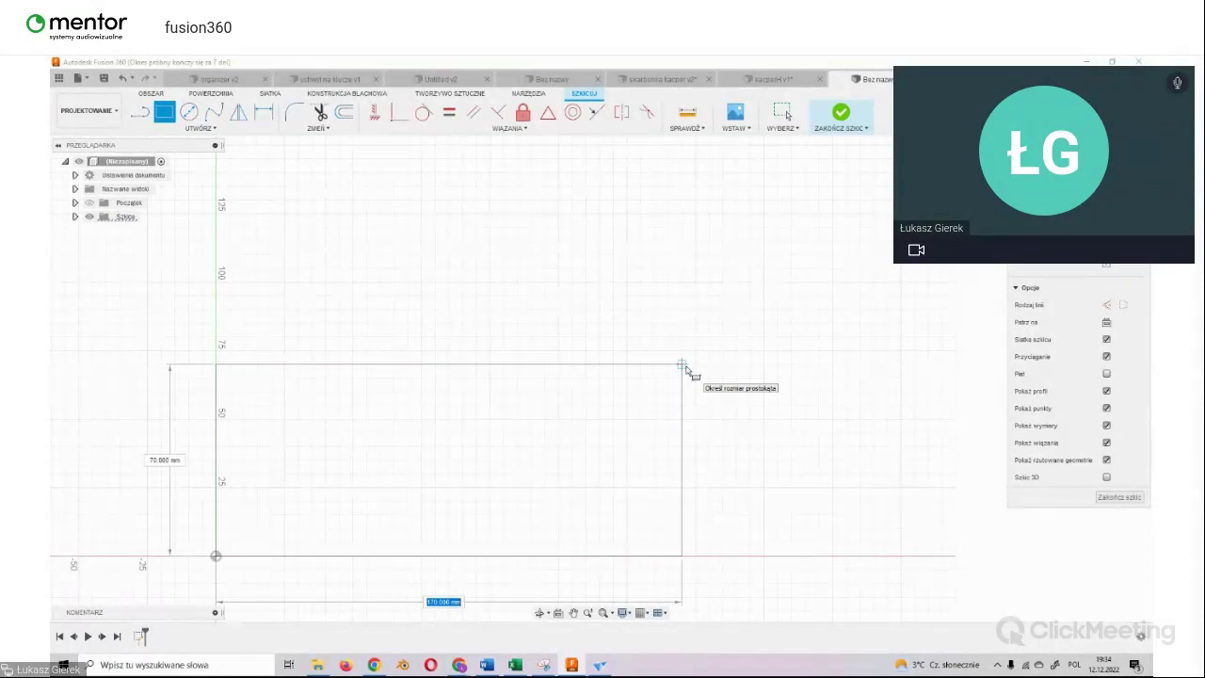
Step: Dimension the base rectangle to 180 mm wide by 120 mm tall
text(180)
key(Tab)
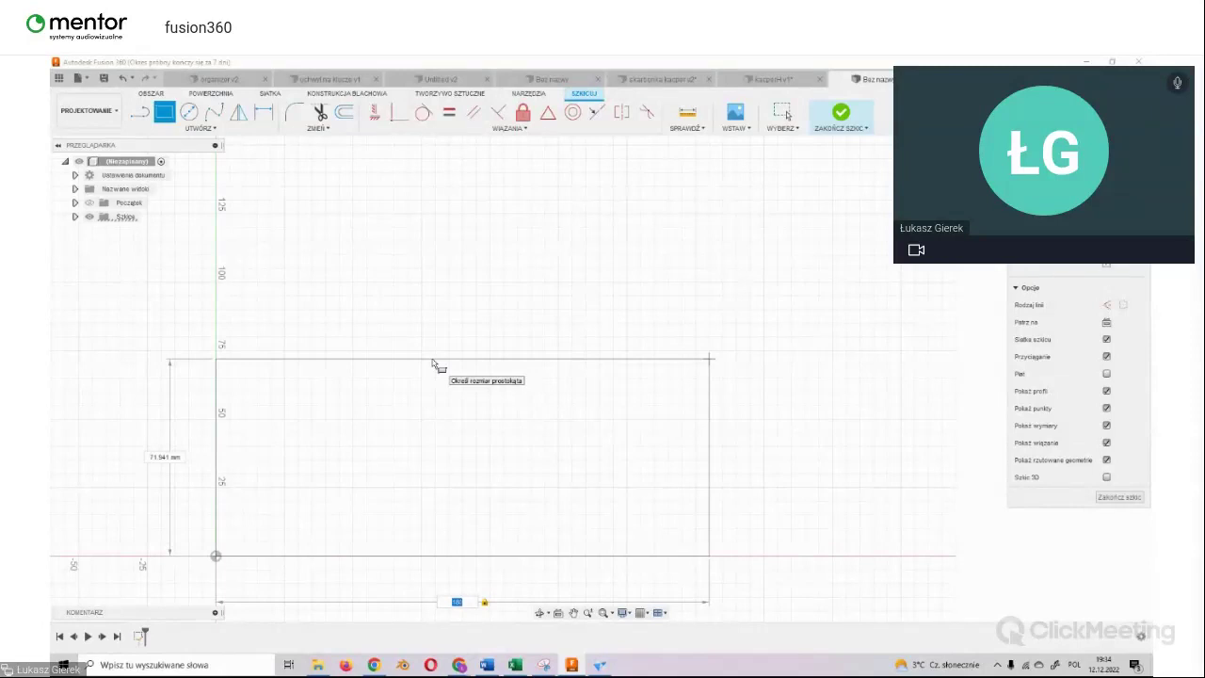
key(Tab)
key(BackSpace)
key(Return)
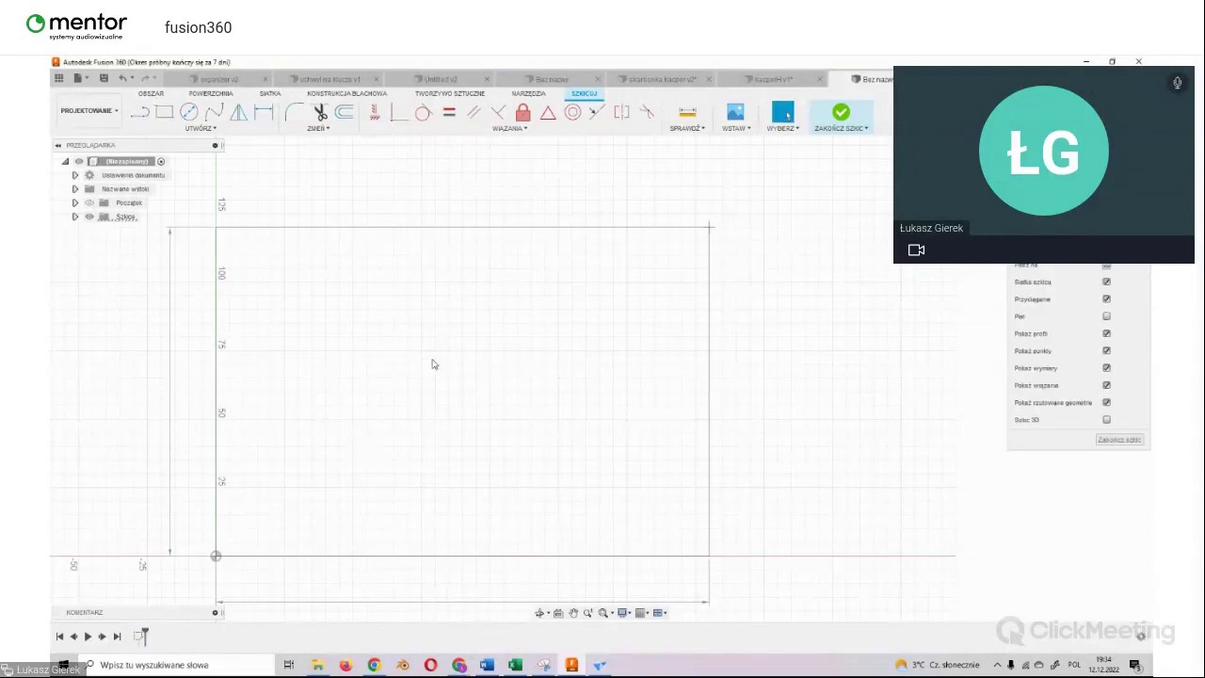
key(Escape)
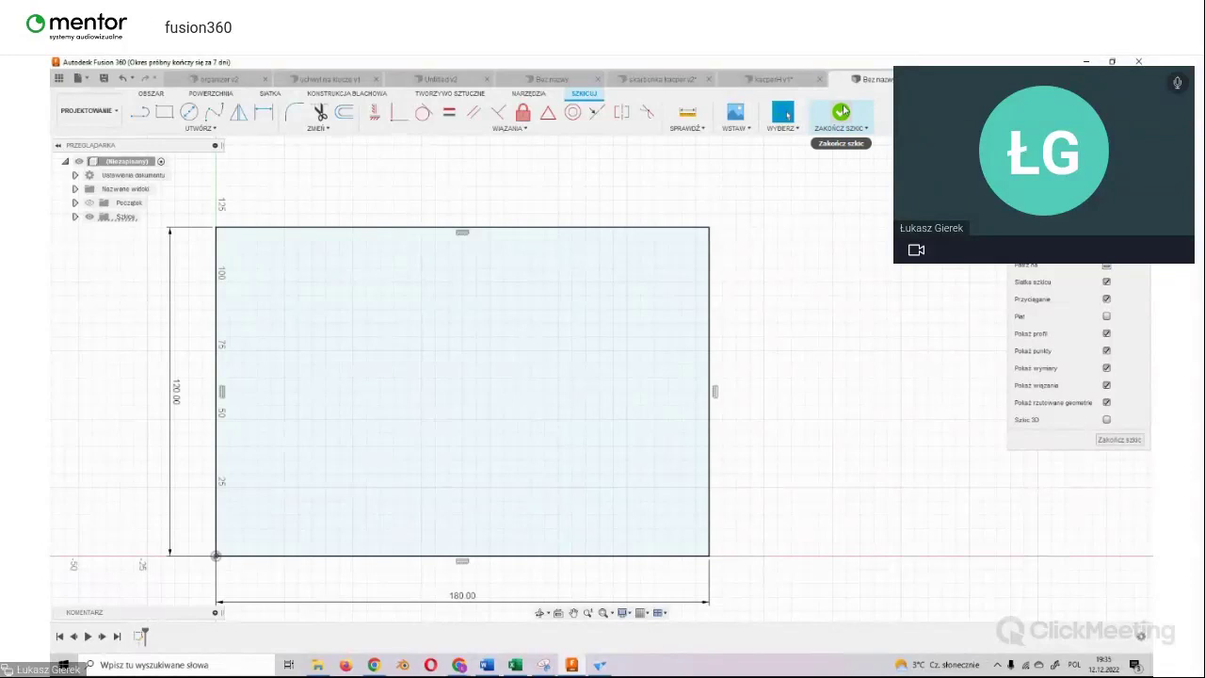
Step: Finish the sketch and extrude the 180 × 120 mm rectangle 25 mm into a solid block
click(841, 116)
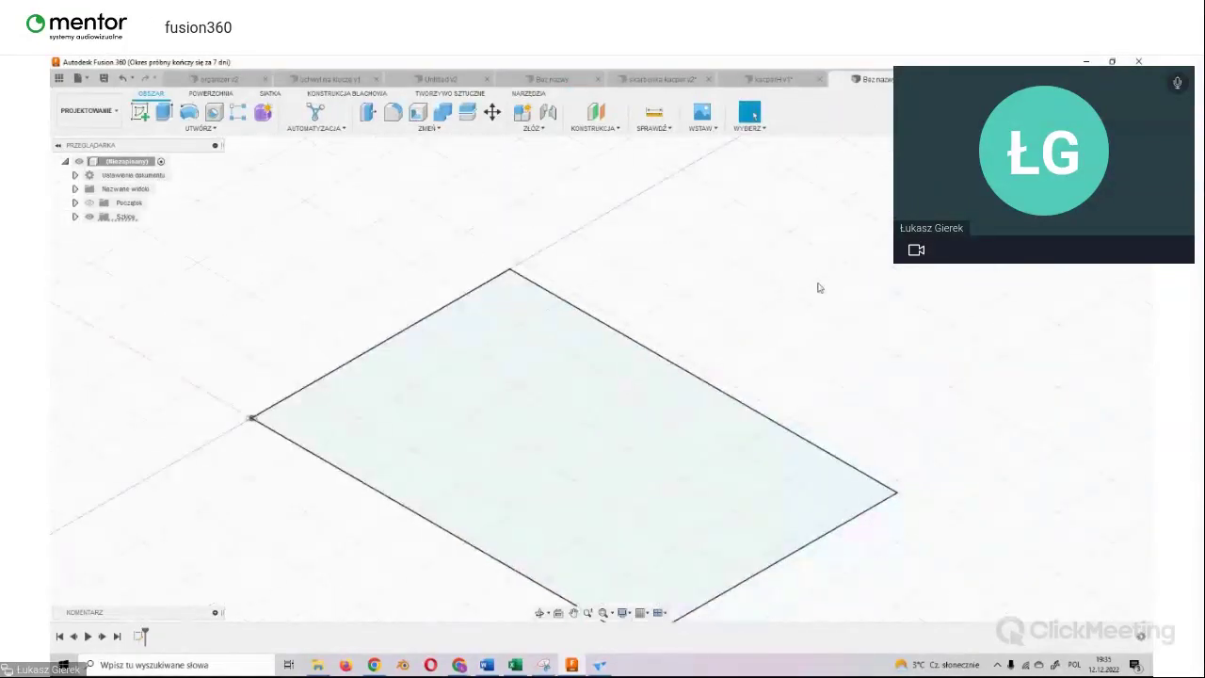
scroll(646, 271, down, 2)
scroll(646, 271, down, 1)
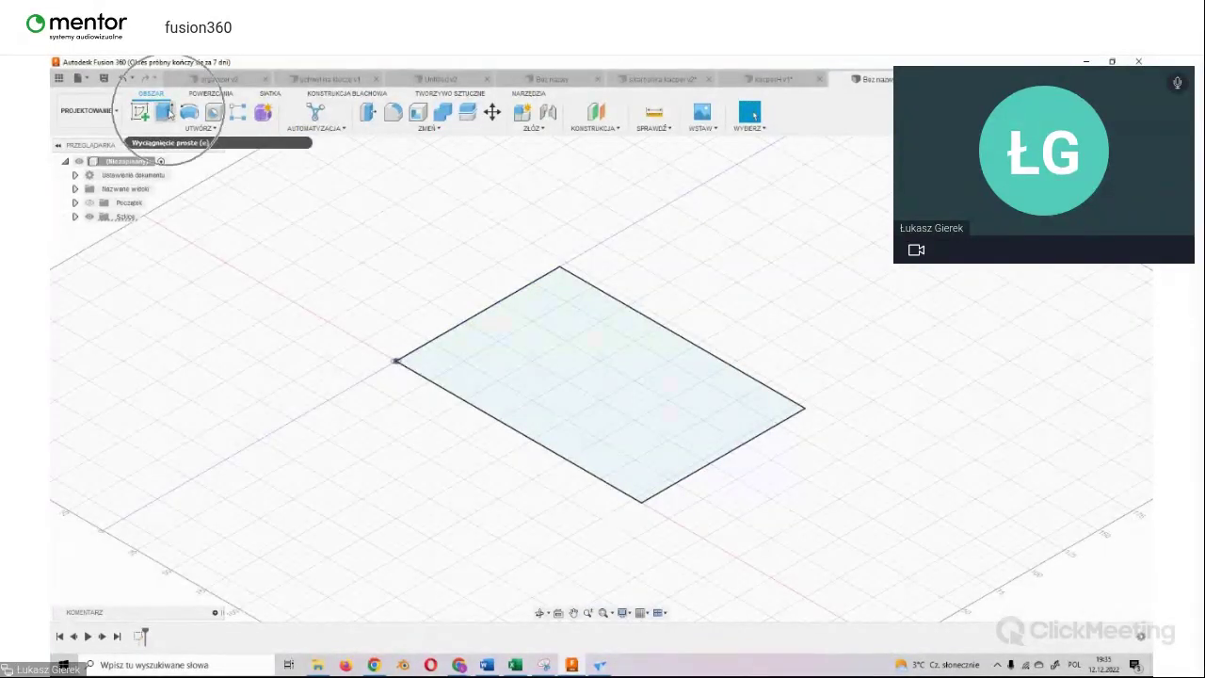
click(165, 112)
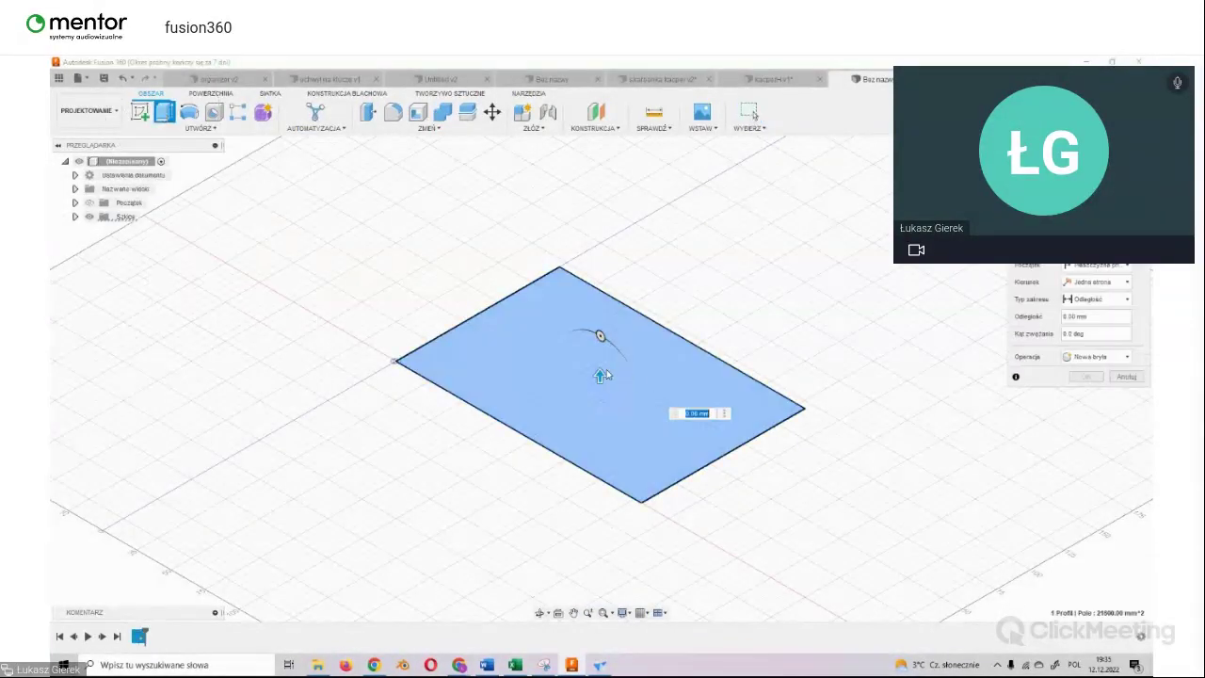
drag(601, 375, 607, 343)
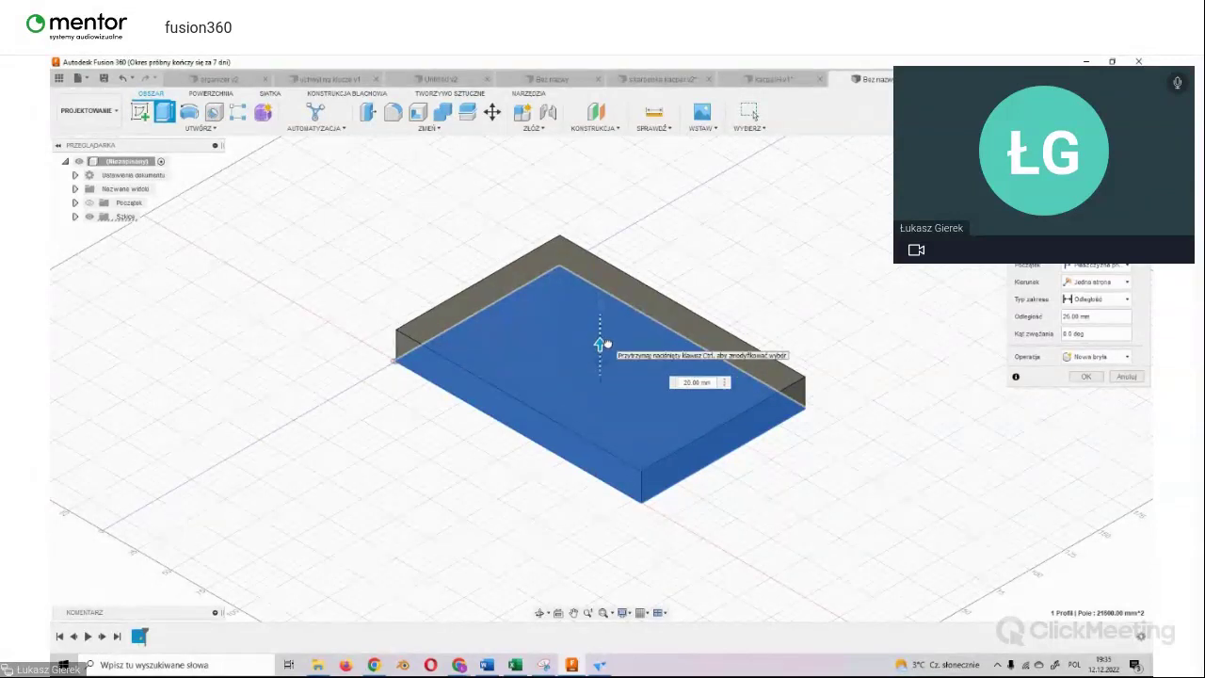
drag(604, 344, 604, 337)
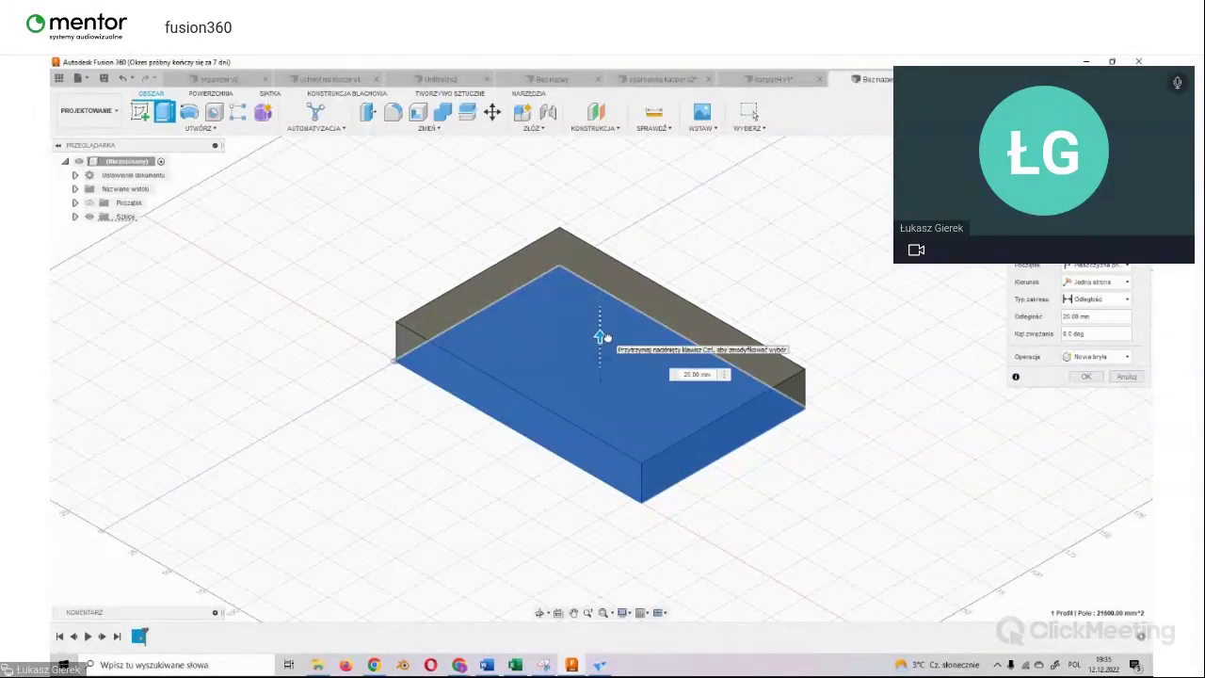
key(Return)
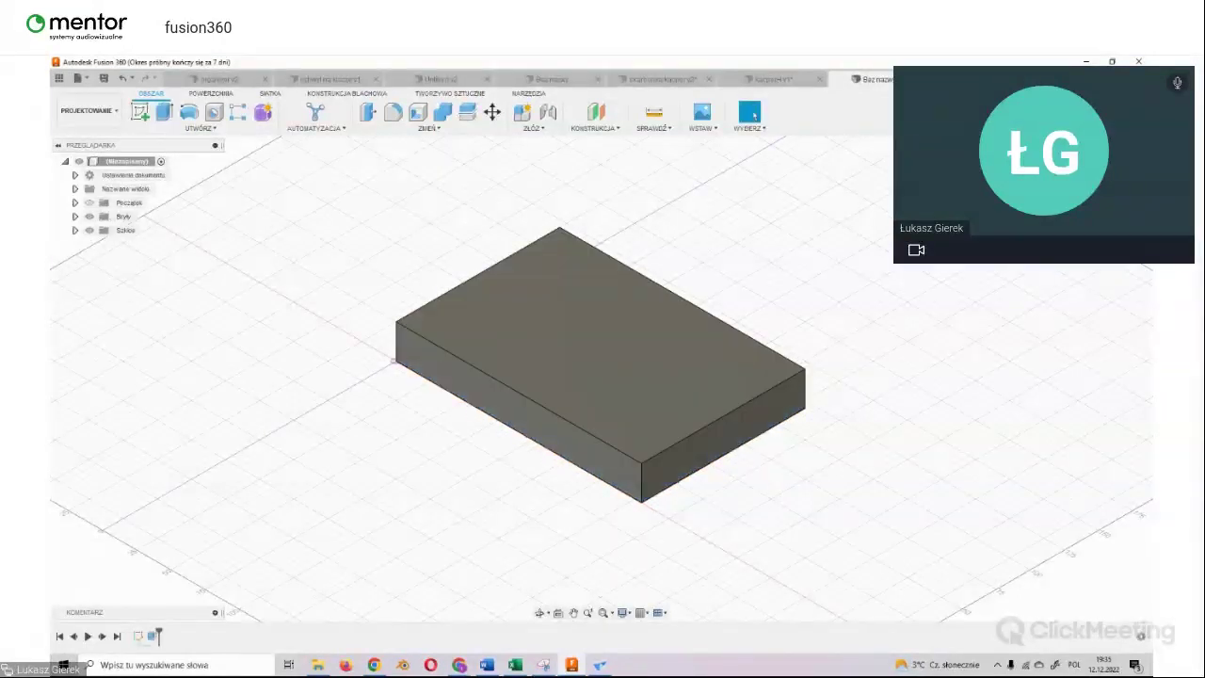
shift+middle_drag(601, 376, 606, 156)
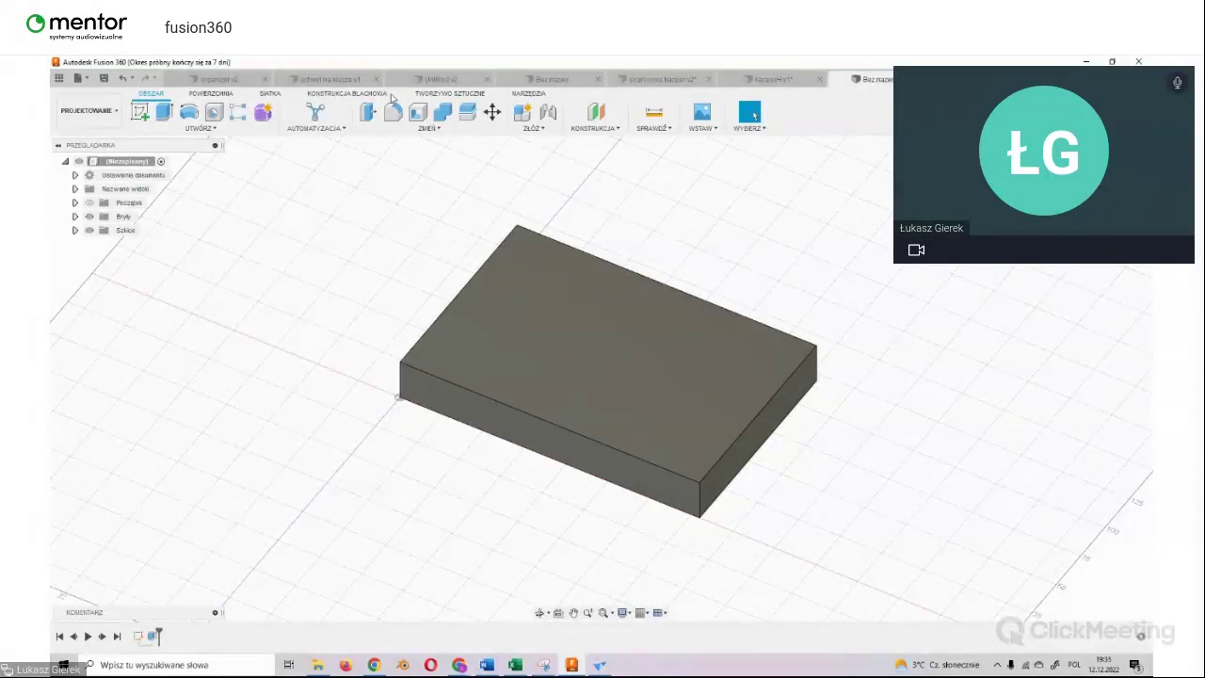
mouse_move(418, 112)
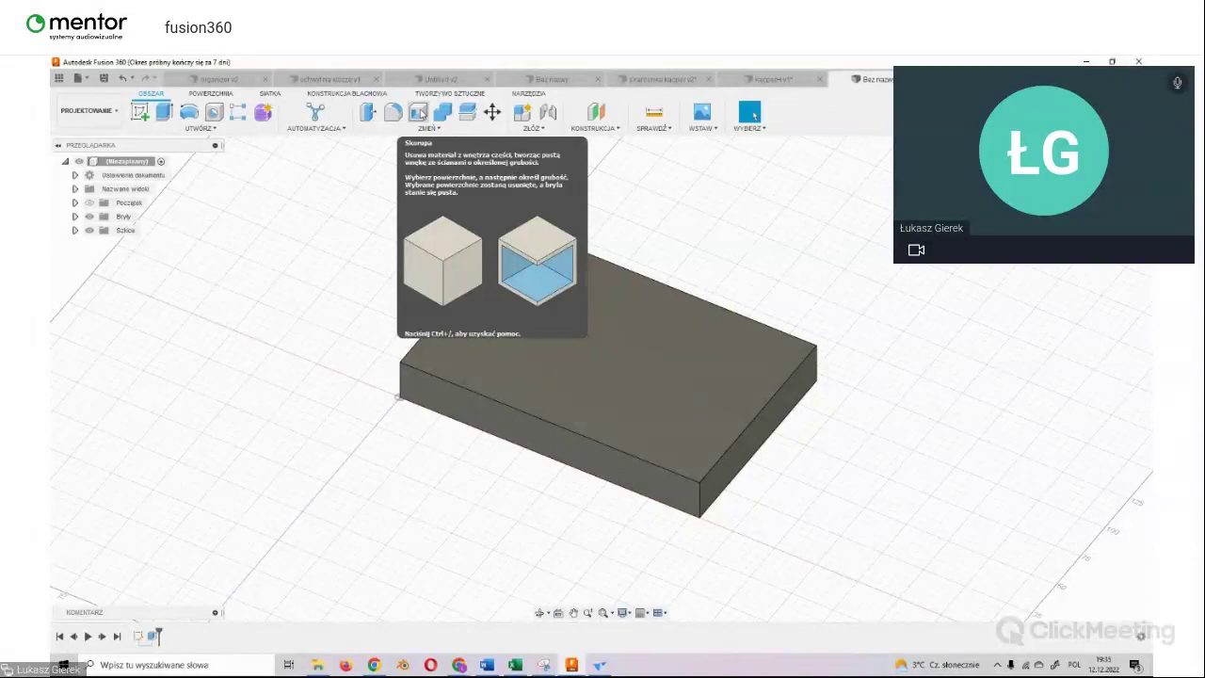
Step: Shell the block with its top face removed and a 3 mm wall thickness
click(419, 114)
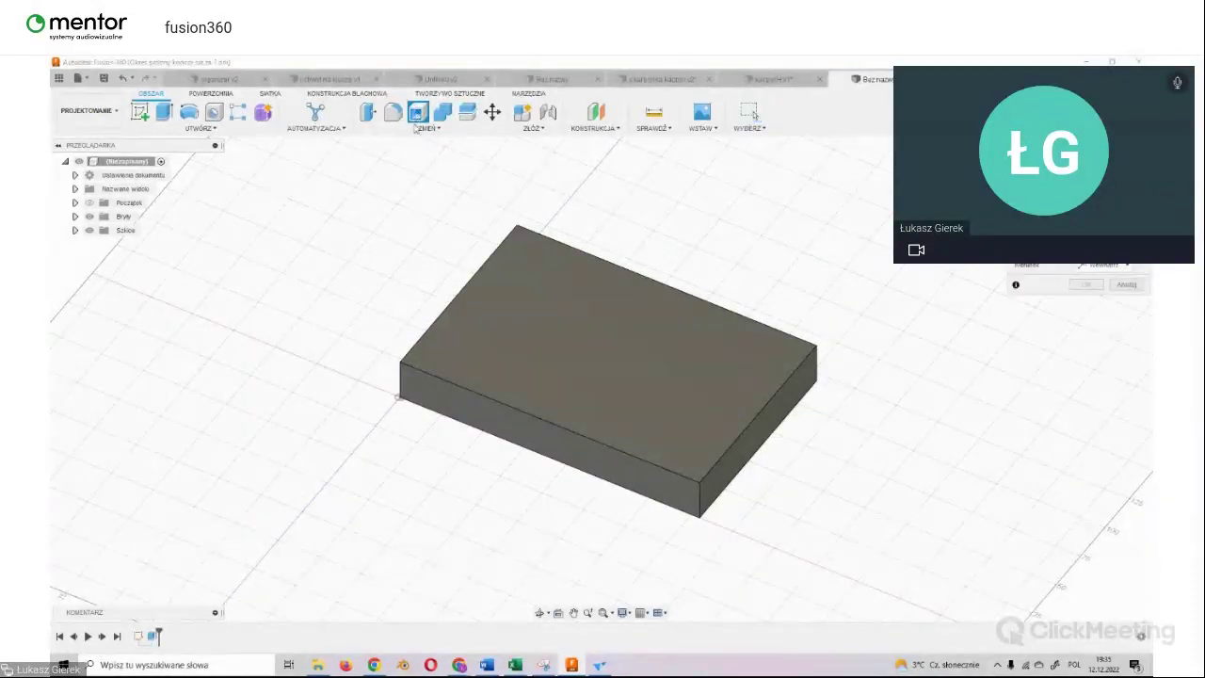
click(595, 335)
mouse_move(478, 285)
mouse_down()
mouse_move(502, 296)
mouse_move(482, 290)
mouse_up()
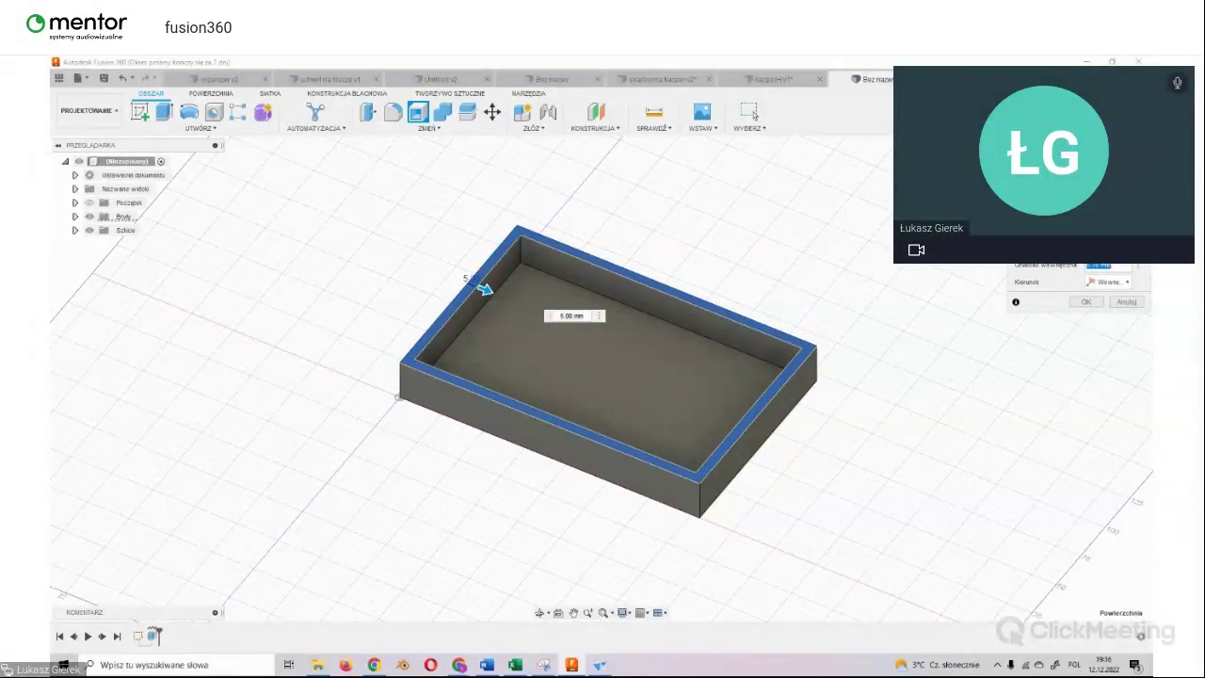
click(1089, 266)
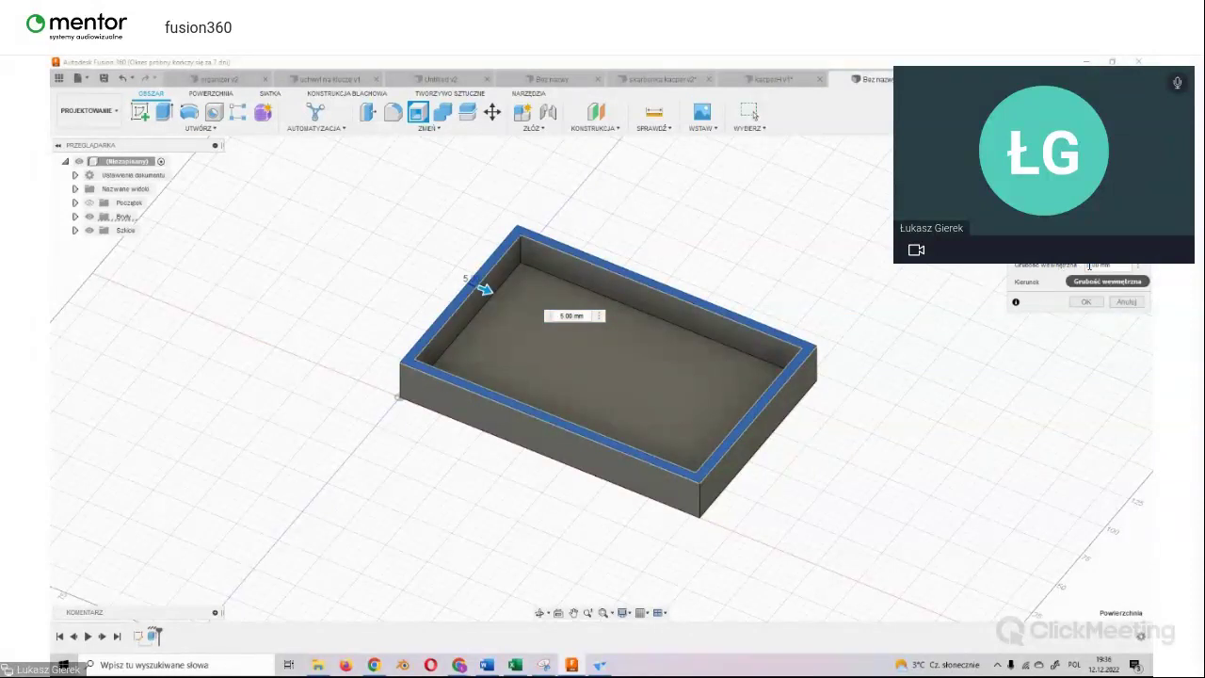
drag(1089, 265, 1079, 276)
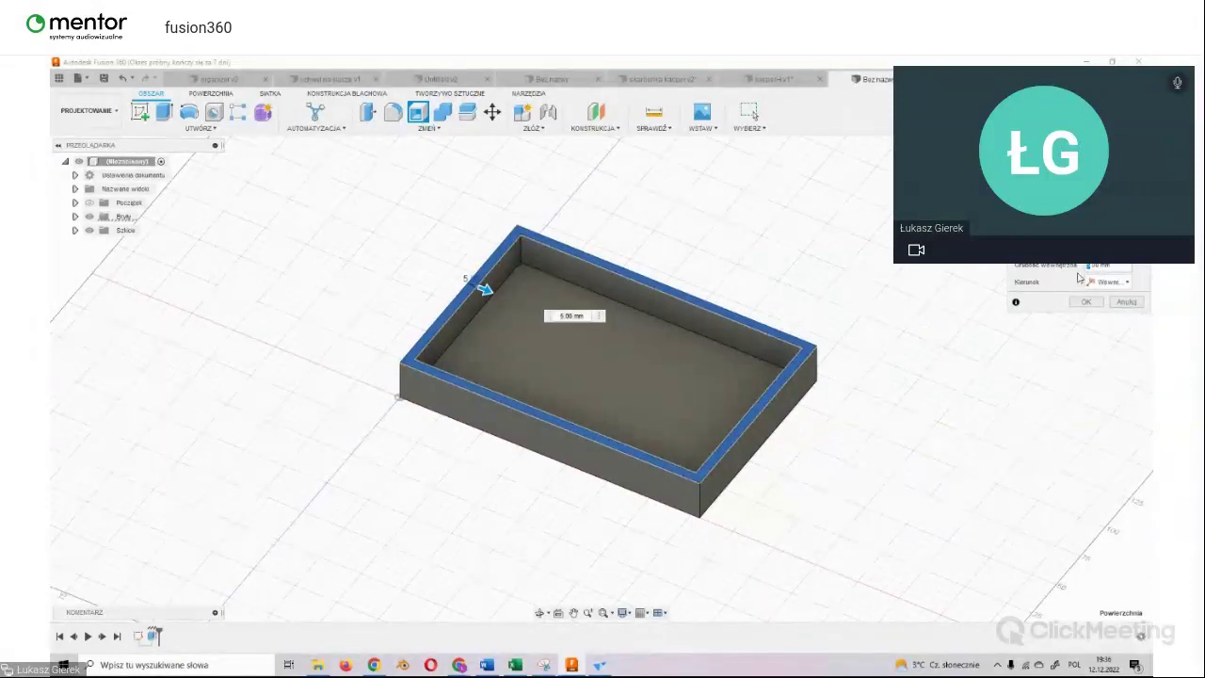
text(3)
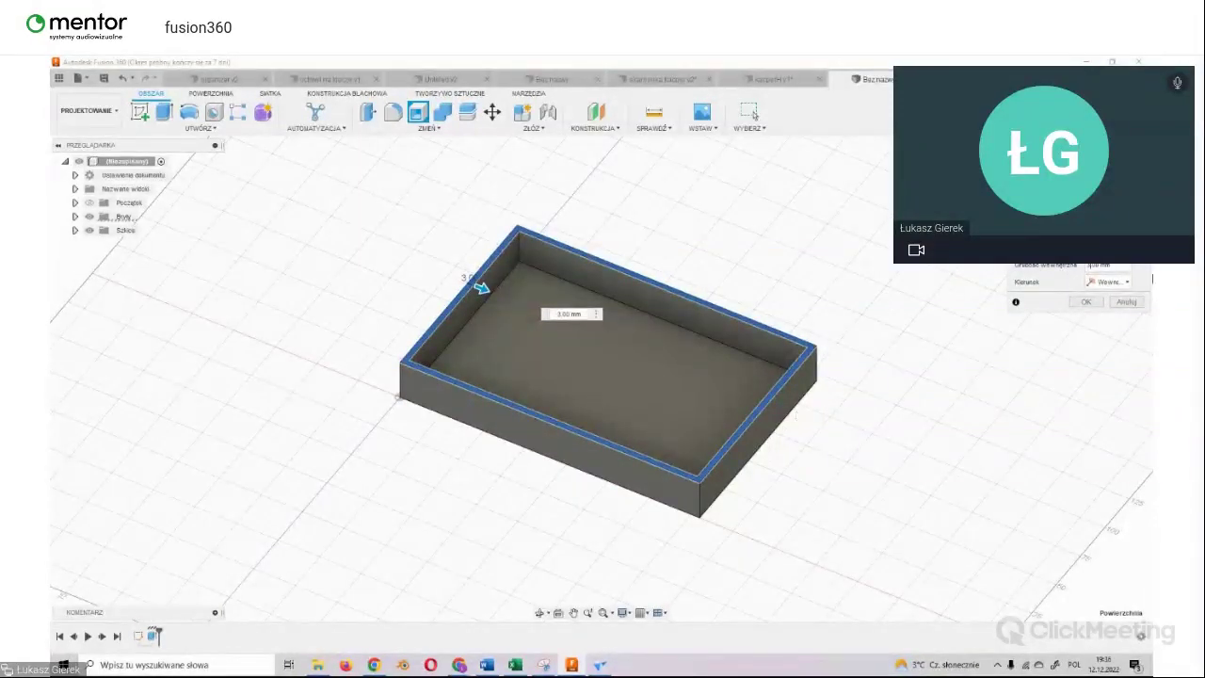
Step: Try the outside and both-sides shell directions, then set direction to Inside and confirm
click(1128, 284)
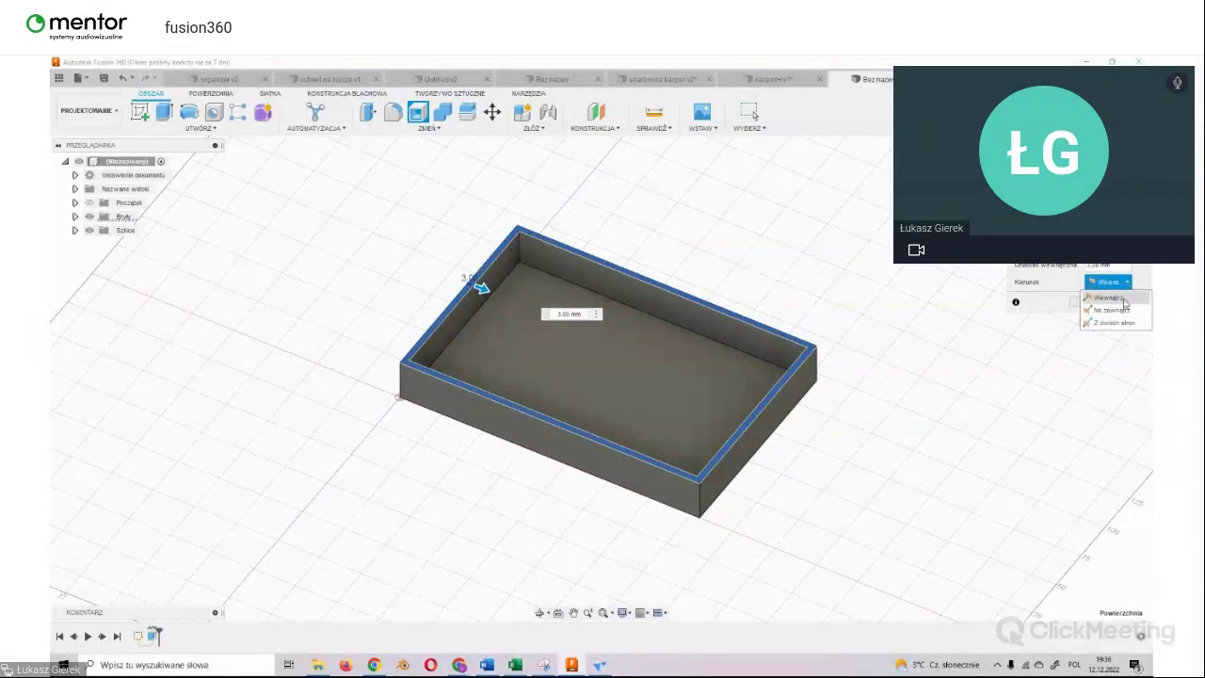
click(1125, 298)
click(1118, 282)
click(1112, 310)
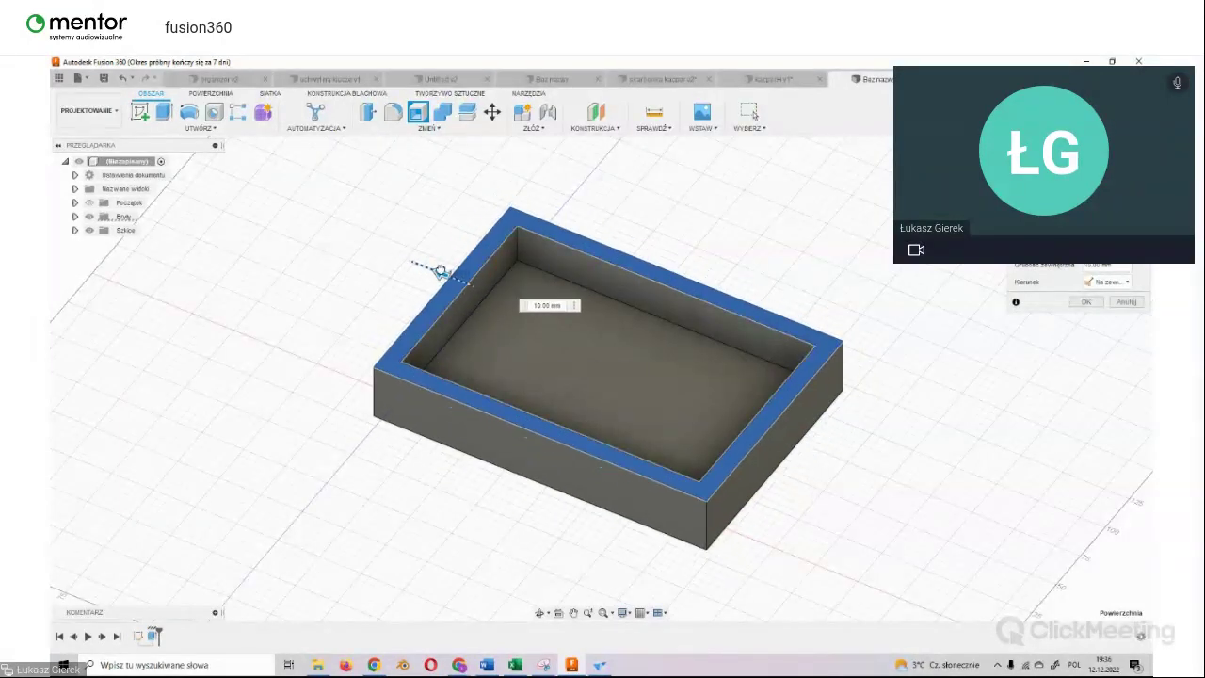
drag(439, 271, 450, 276)
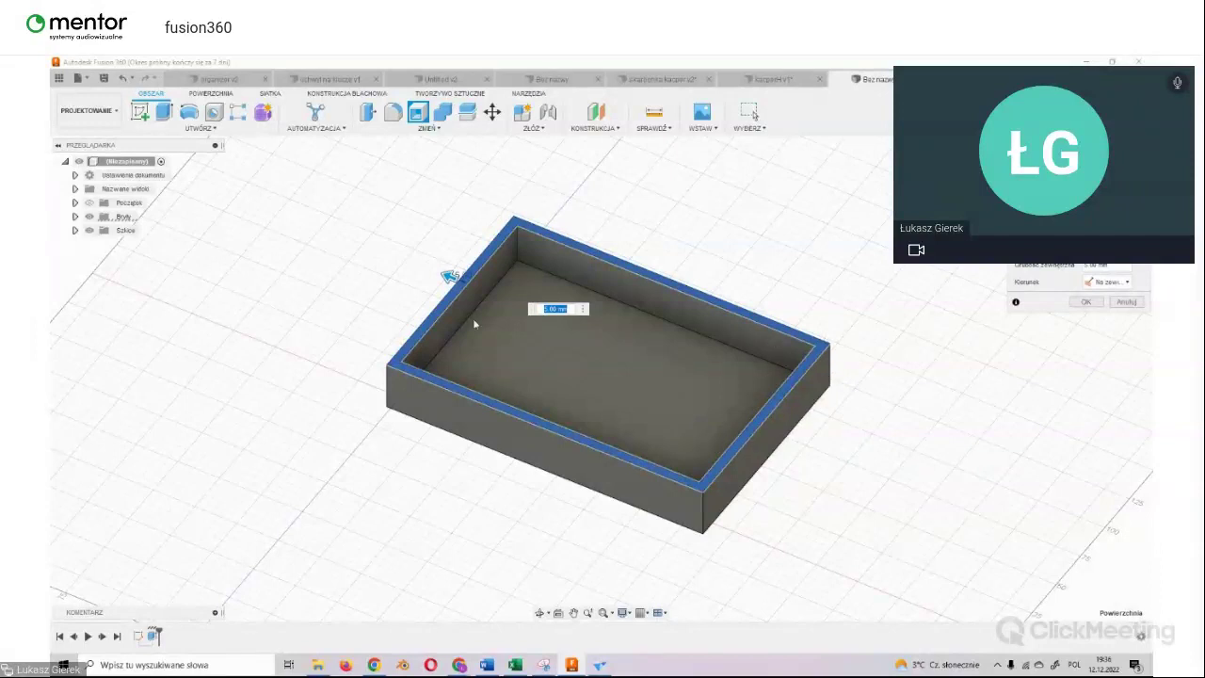
click(1108, 281)
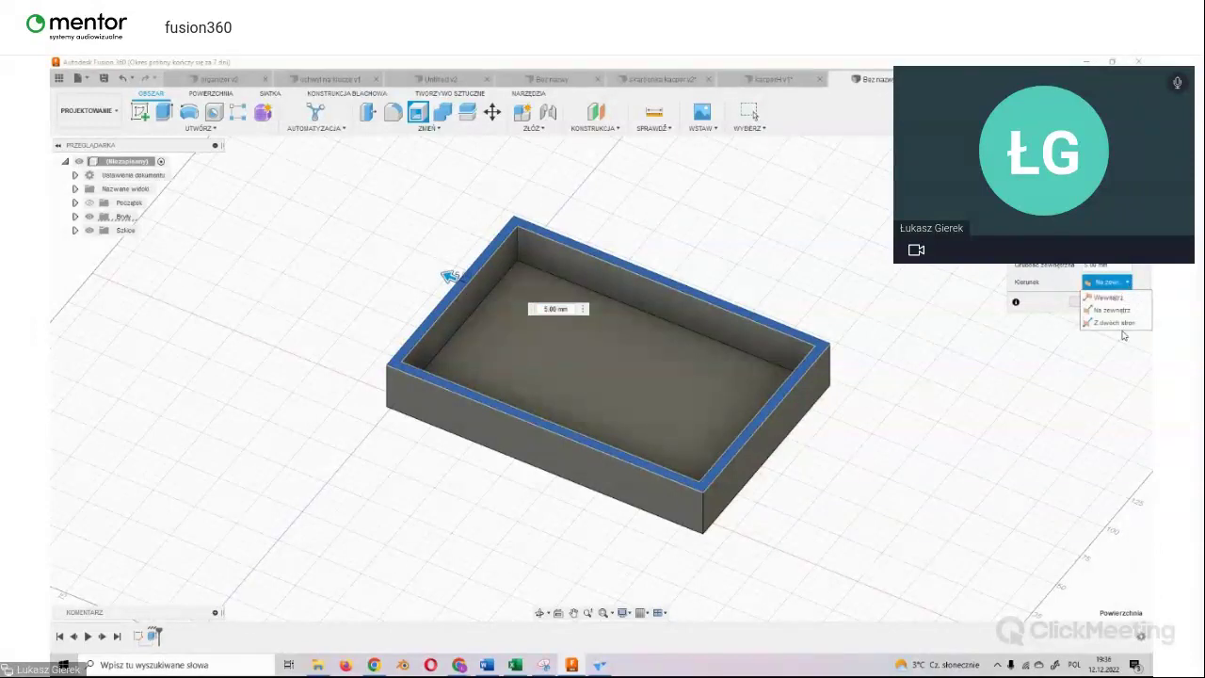
click(1114, 322)
mouse_move(435, 282)
mouse_down()
mouse_move(390, 255)
mouse_move(449, 275)
mouse_up()
click(1116, 298)
click(1114, 317)
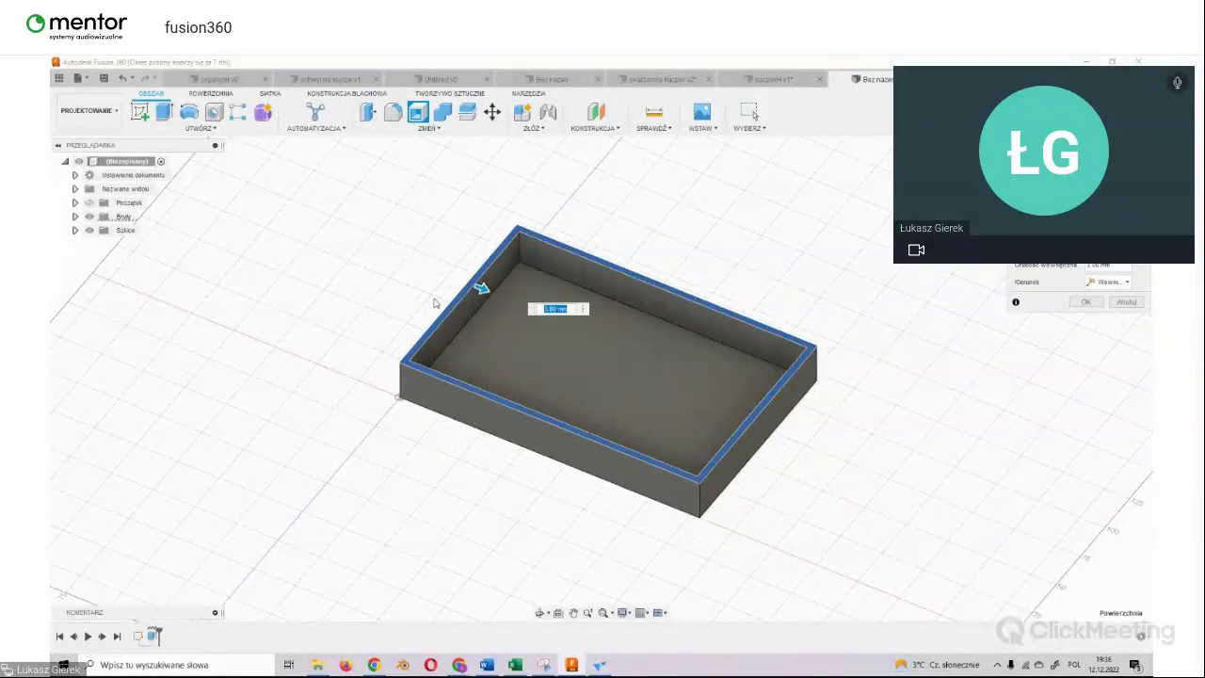
click(1087, 303)
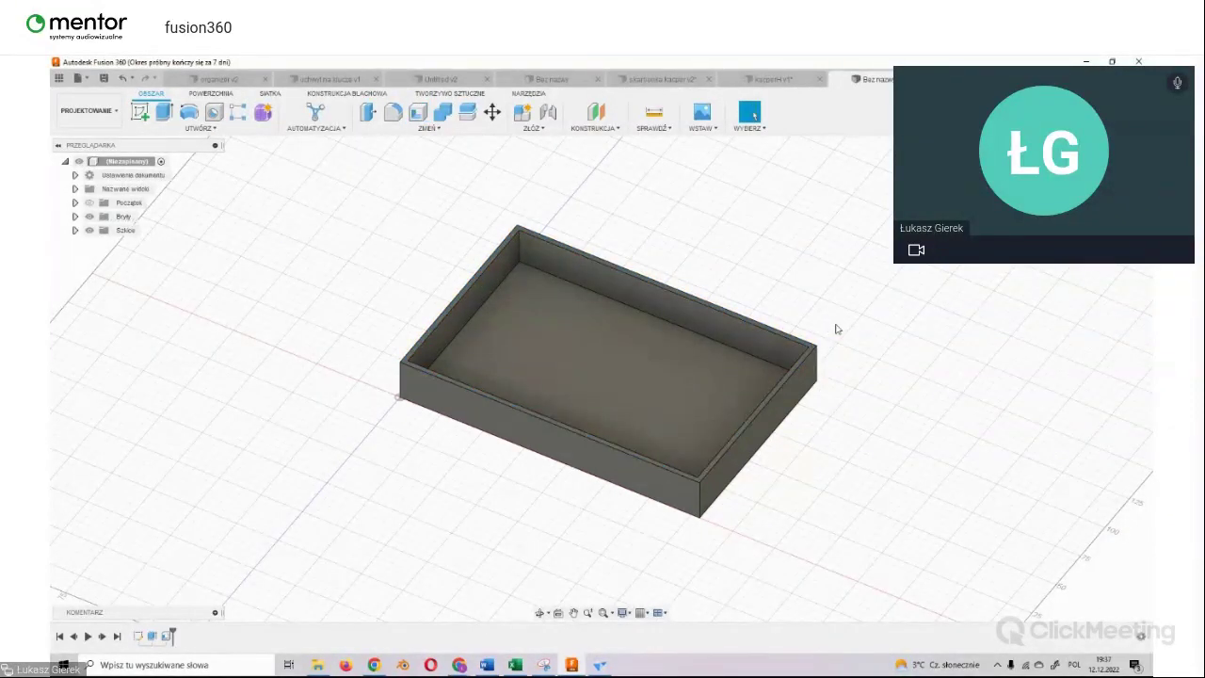
Step: Inspect the hollow tray from several angles, then start a new sketch showing the origin planes
scroll(571, 372, down, 2)
scroll(620, 333, up, 2)
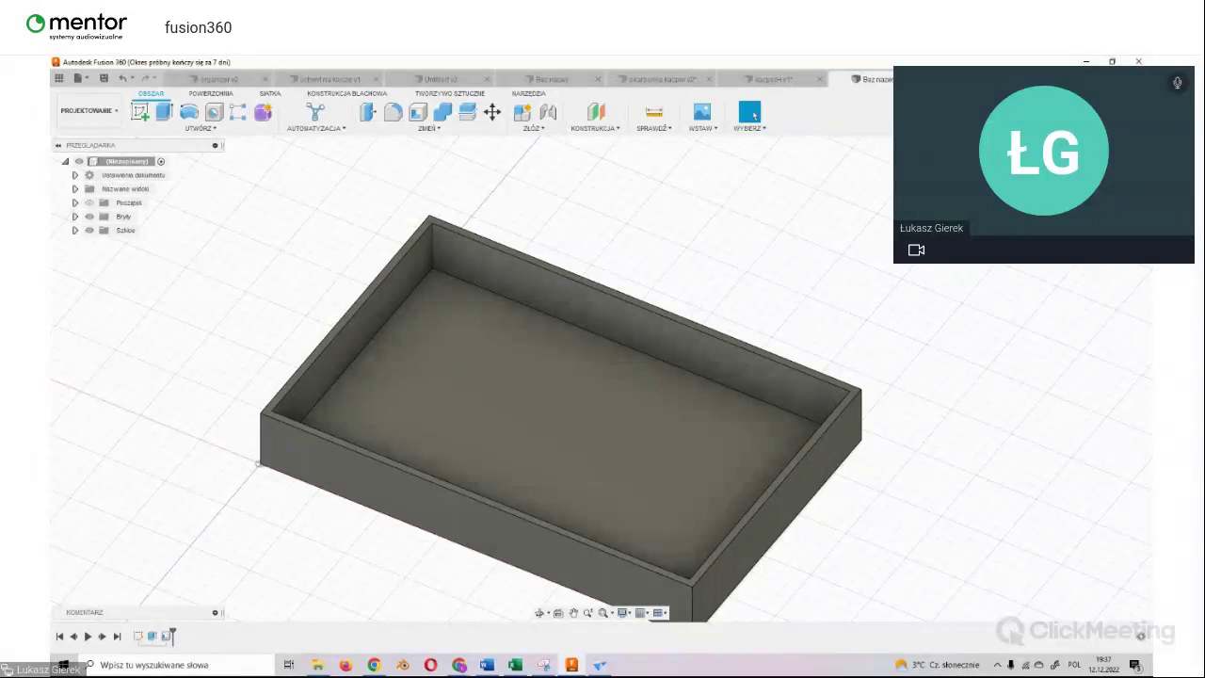
shift+middle_drag(601, 379, 601, 379)
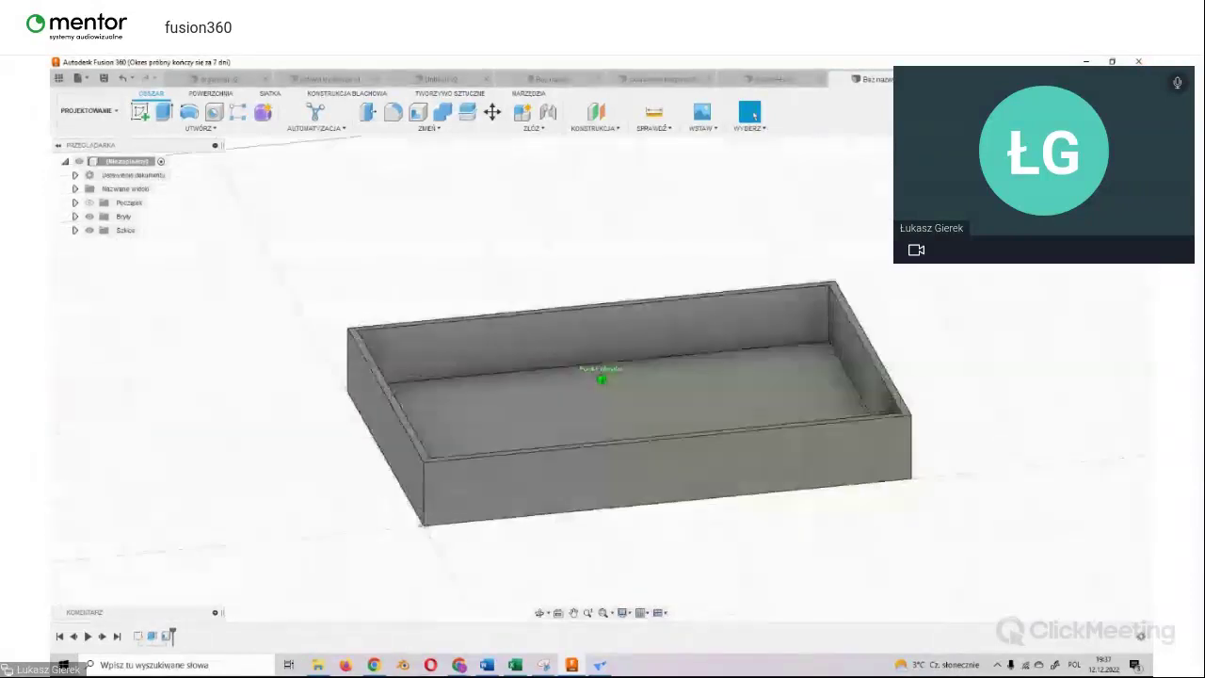
shift+middle_drag(601, 378, 700, 424)
shift+middle_drag(600, 379, 600, 379)
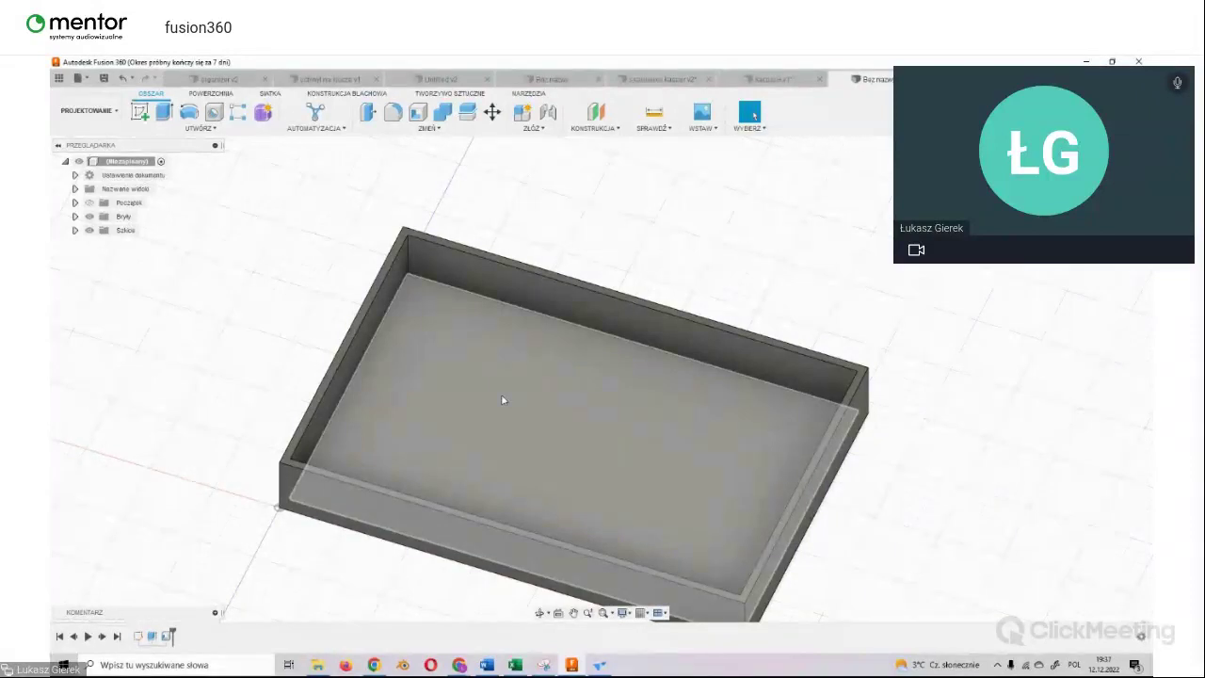
scroll(634, 331, down, 2)
scroll(629, 341, up, 3)
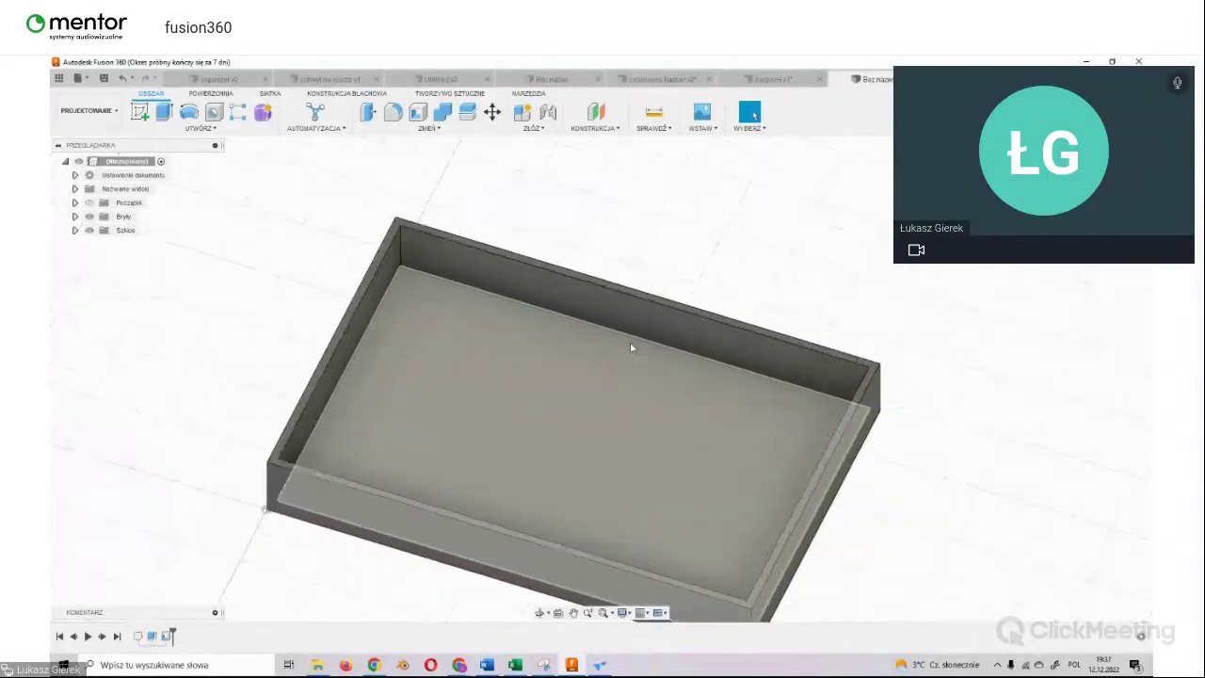
scroll(630, 349, down, 2)
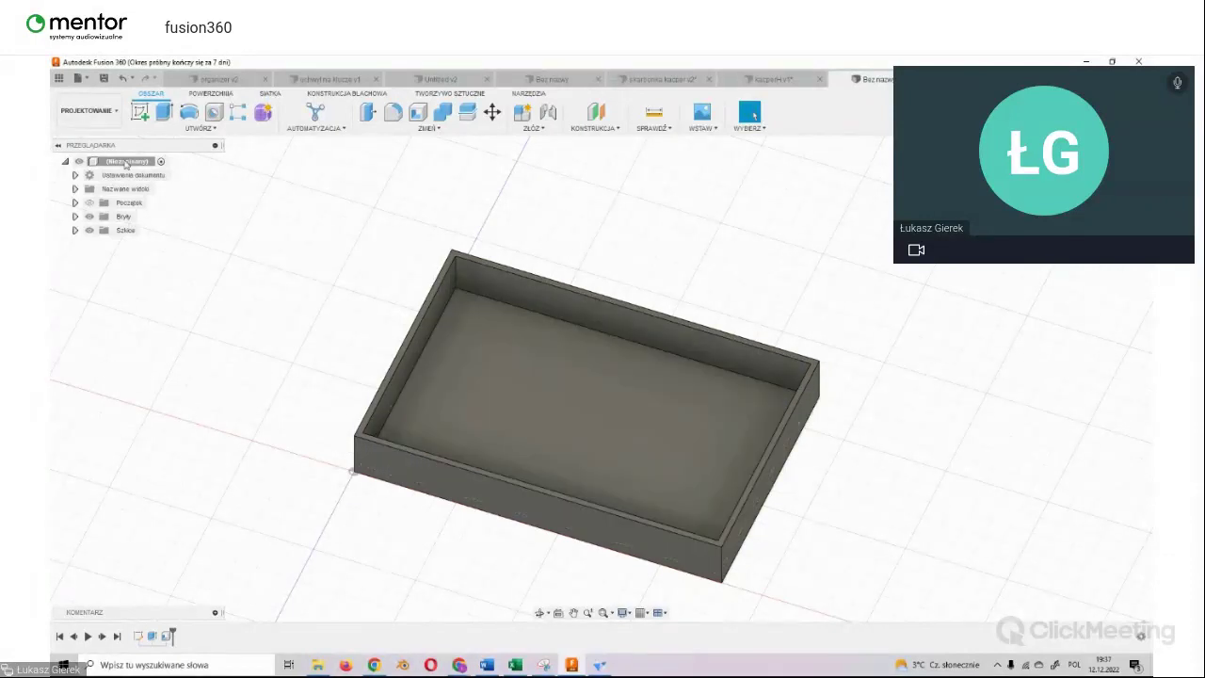
click(141, 113)
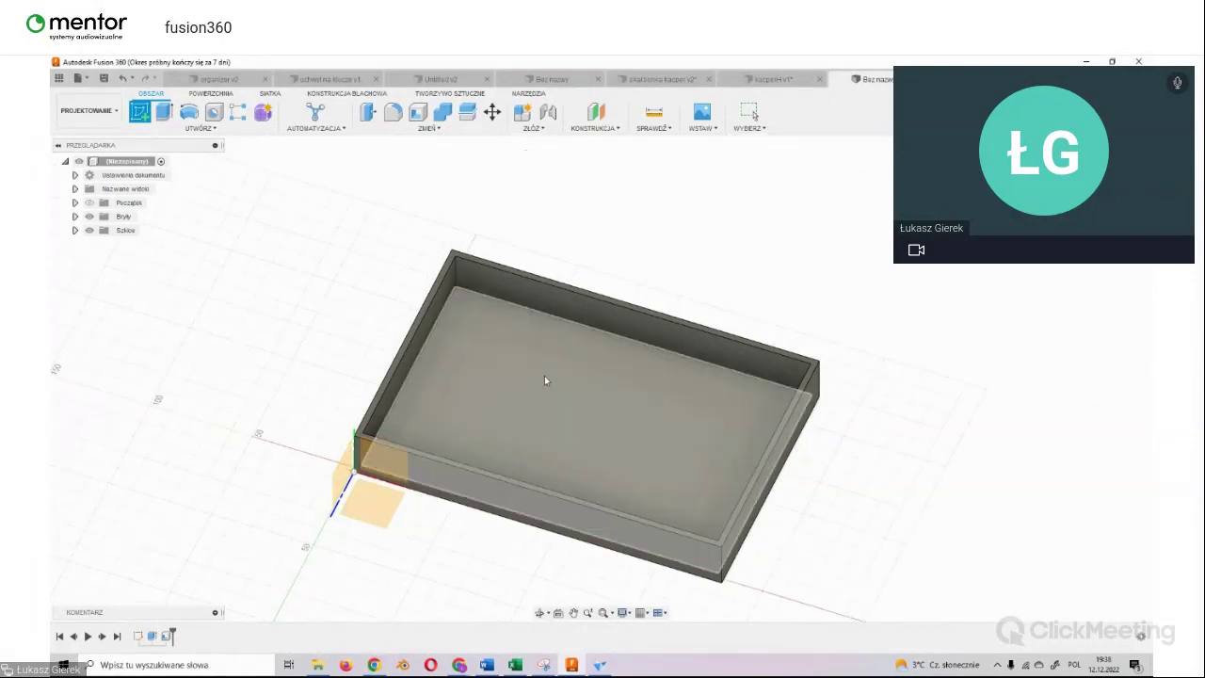
Step: Zoom in on the tray and place the new sketch on its inside floor face
middle_drag(544, 380, 564, 345)
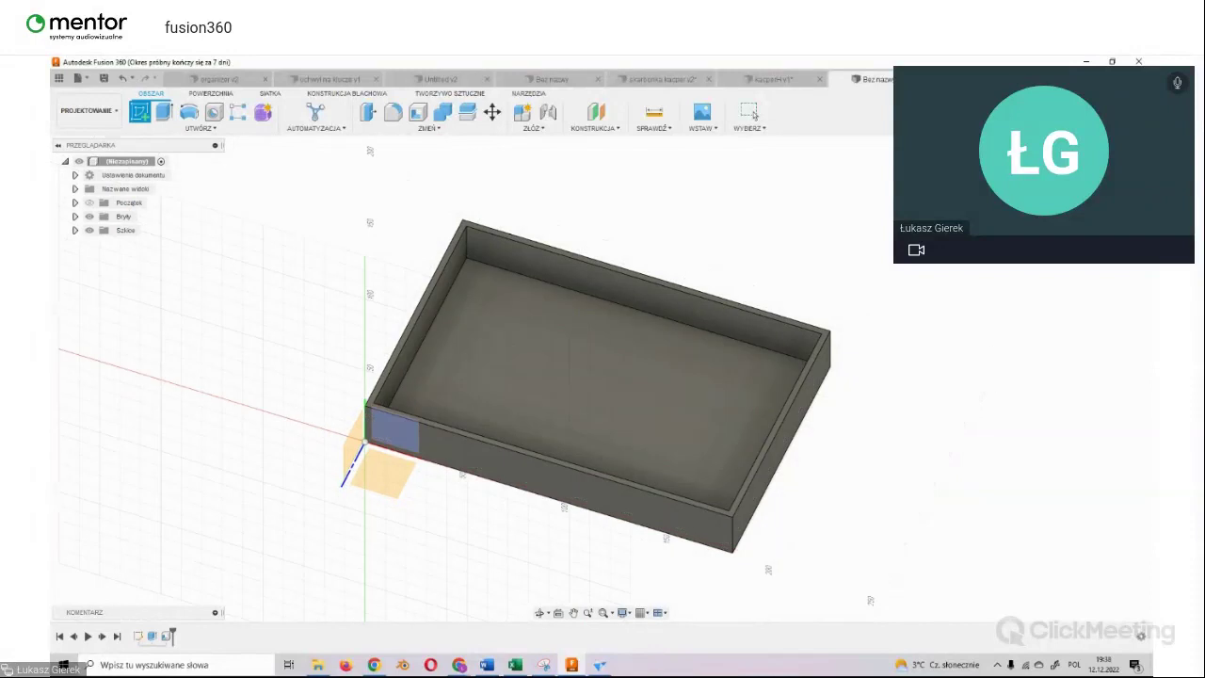
shift+middle_drag(602, 424, 615, 351)
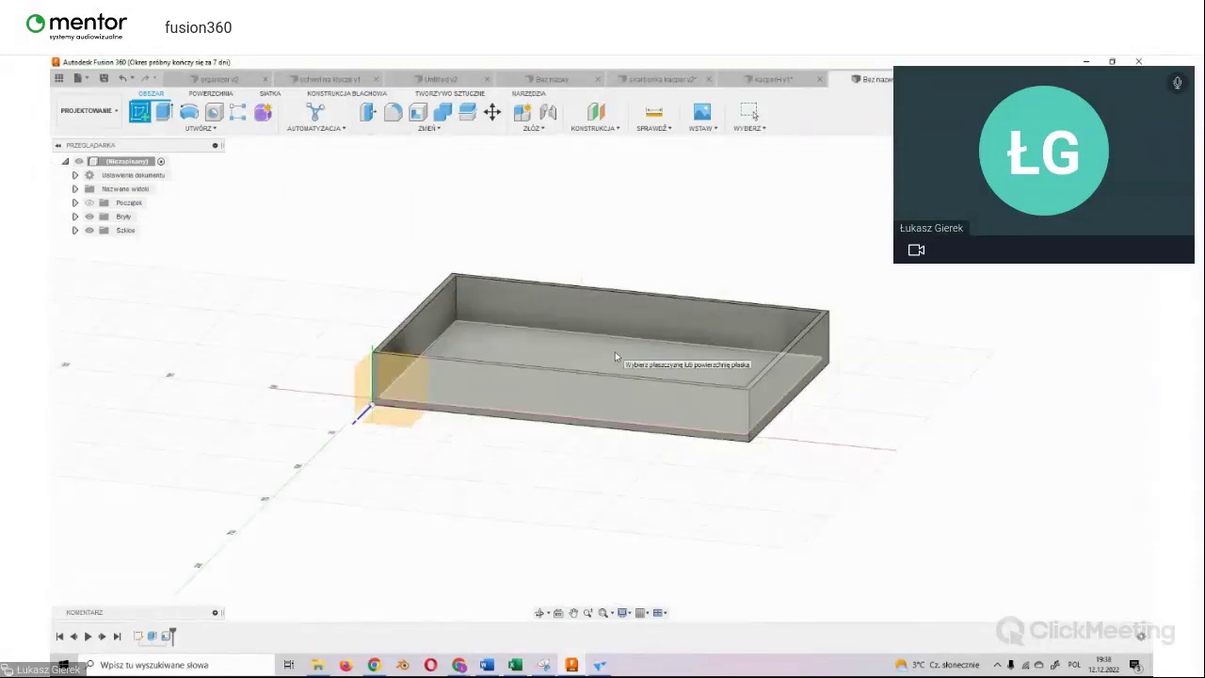
scroll(614, 351, up, 3)
scroll(614, 351, up, 2)
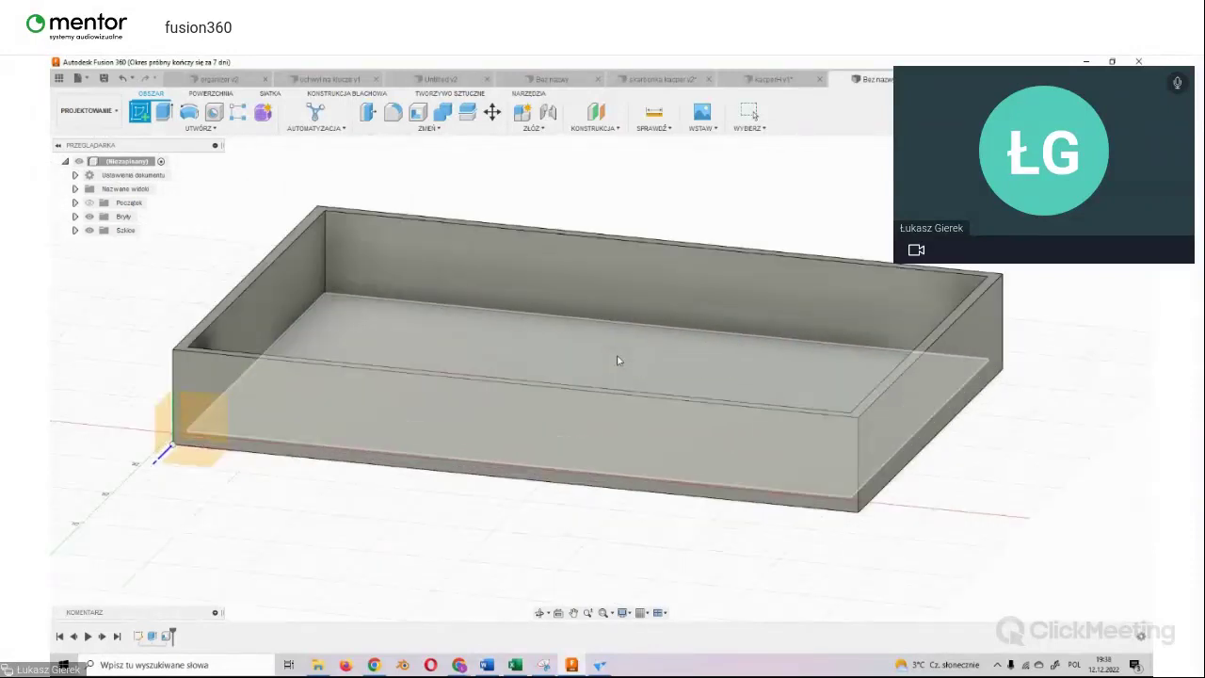
scroll(615, 352, up, 2)
click(487, 346)
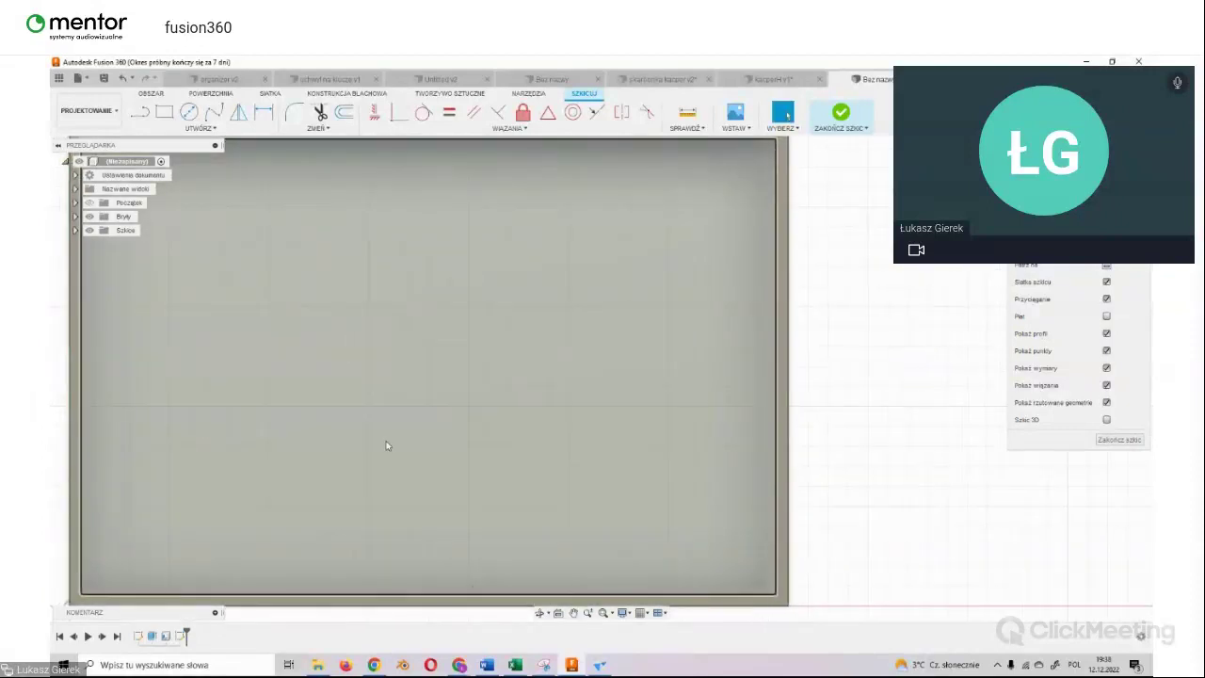
Step: Draw lines from the tray's top inner edge outlining a rectangular area on the floor
scroll(386, 446, down, 3)
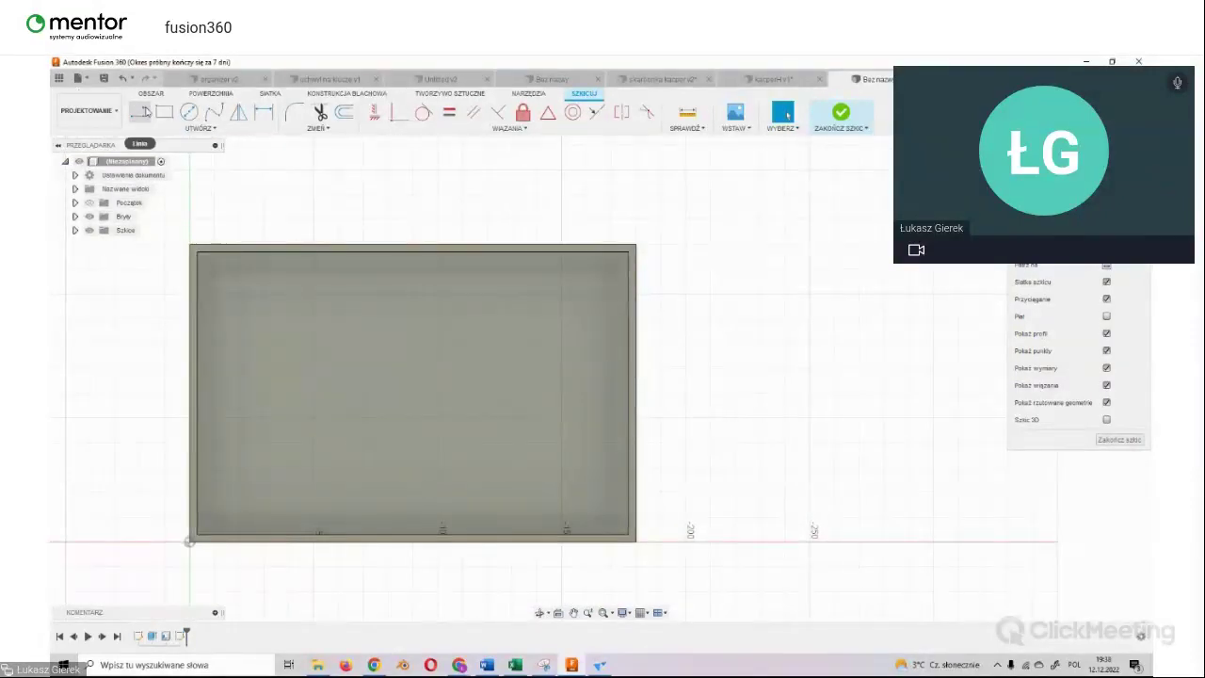
click(141, 111)
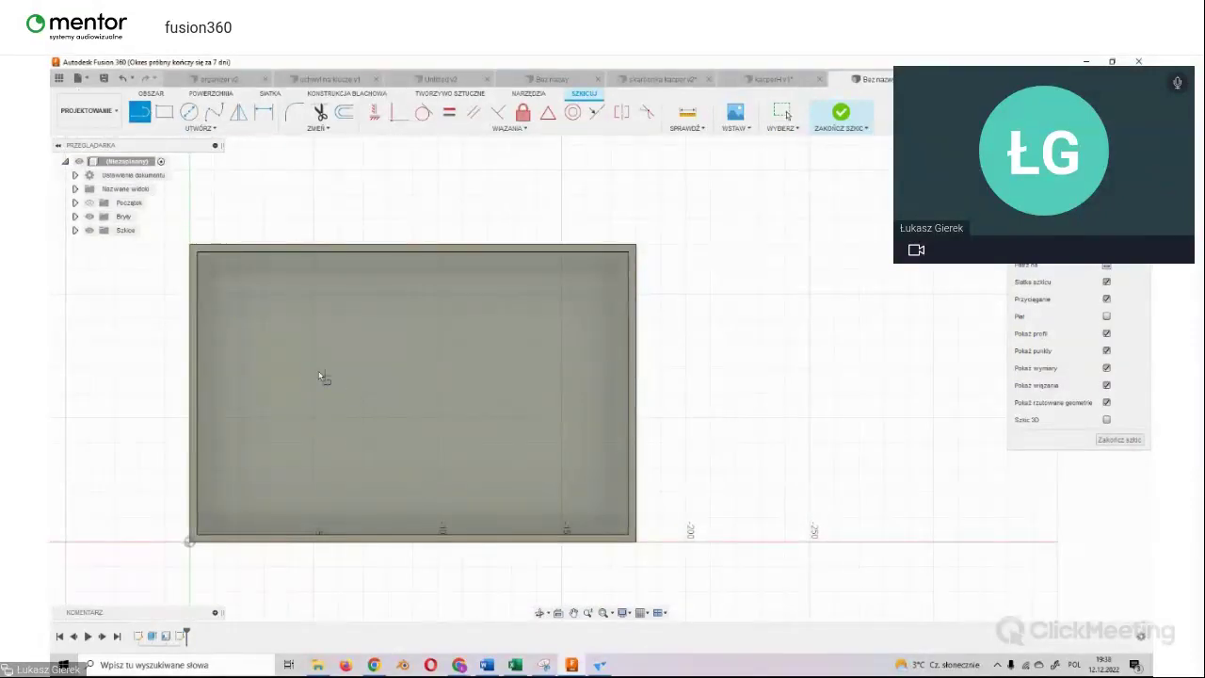
click(264, 252)
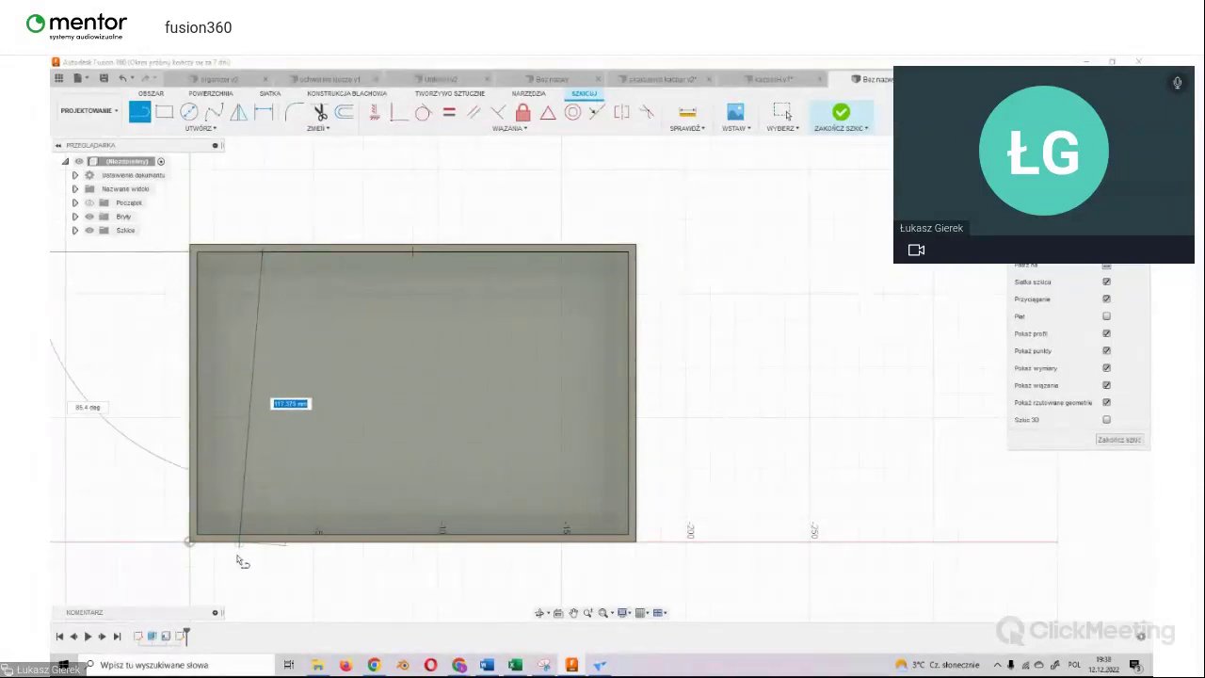
click(264, 396)
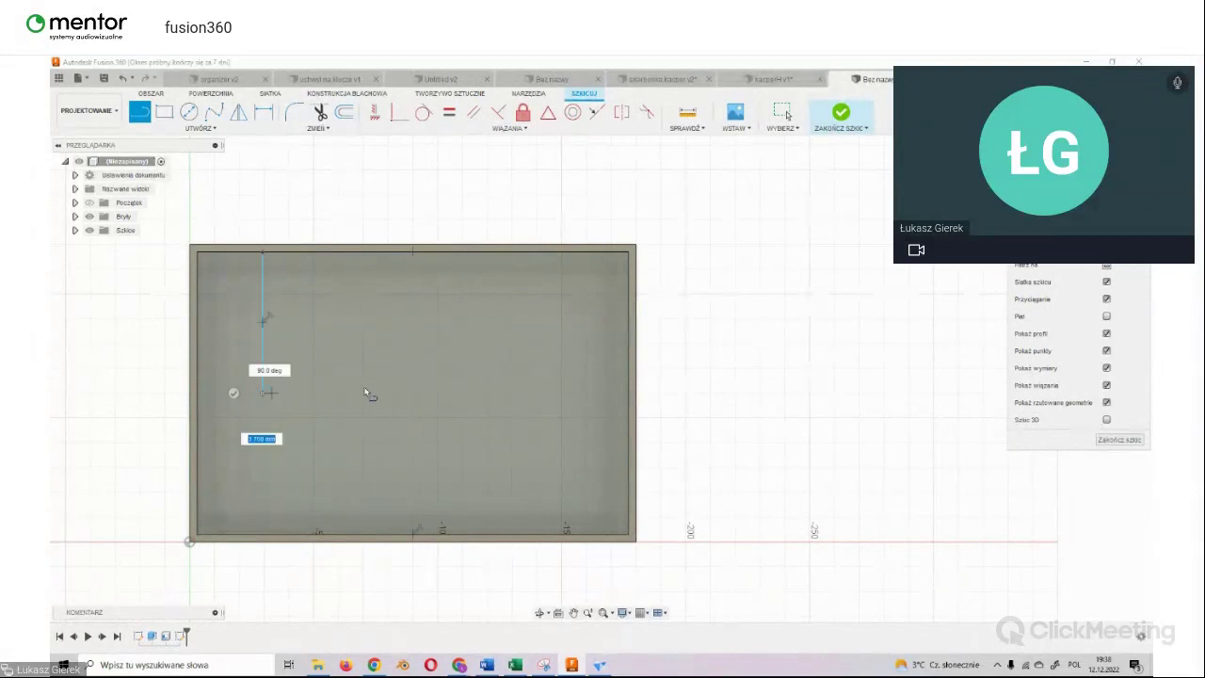
click(412, 393)
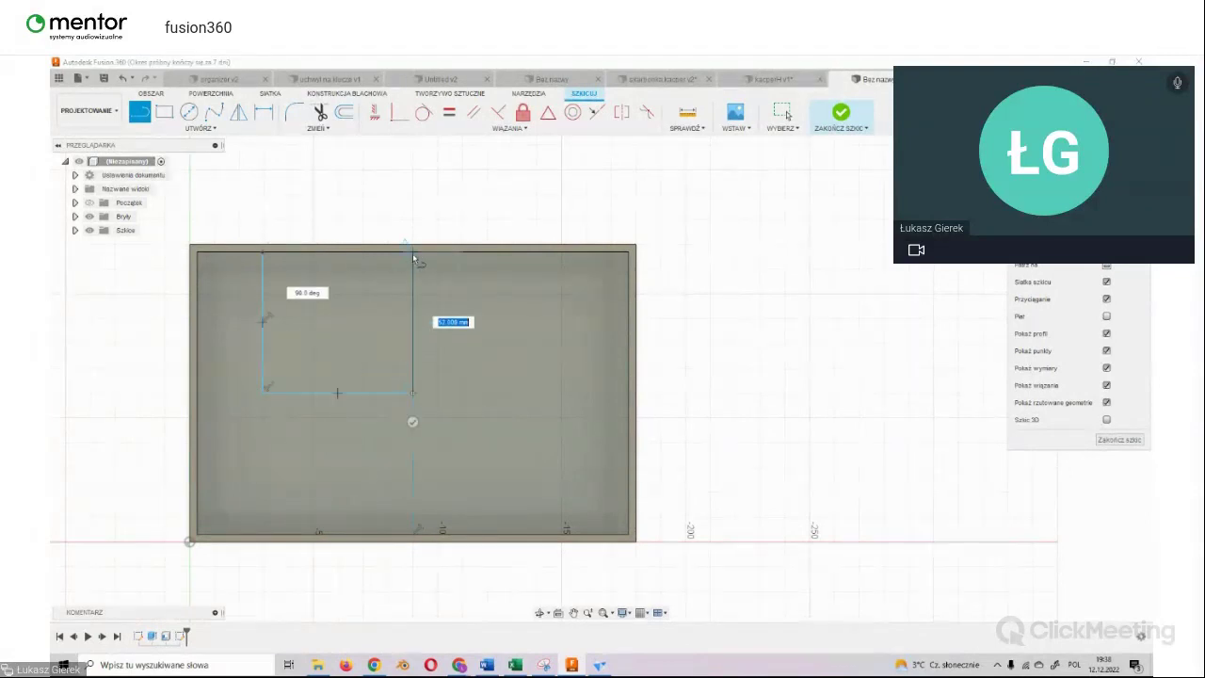
double_click(412, 252)
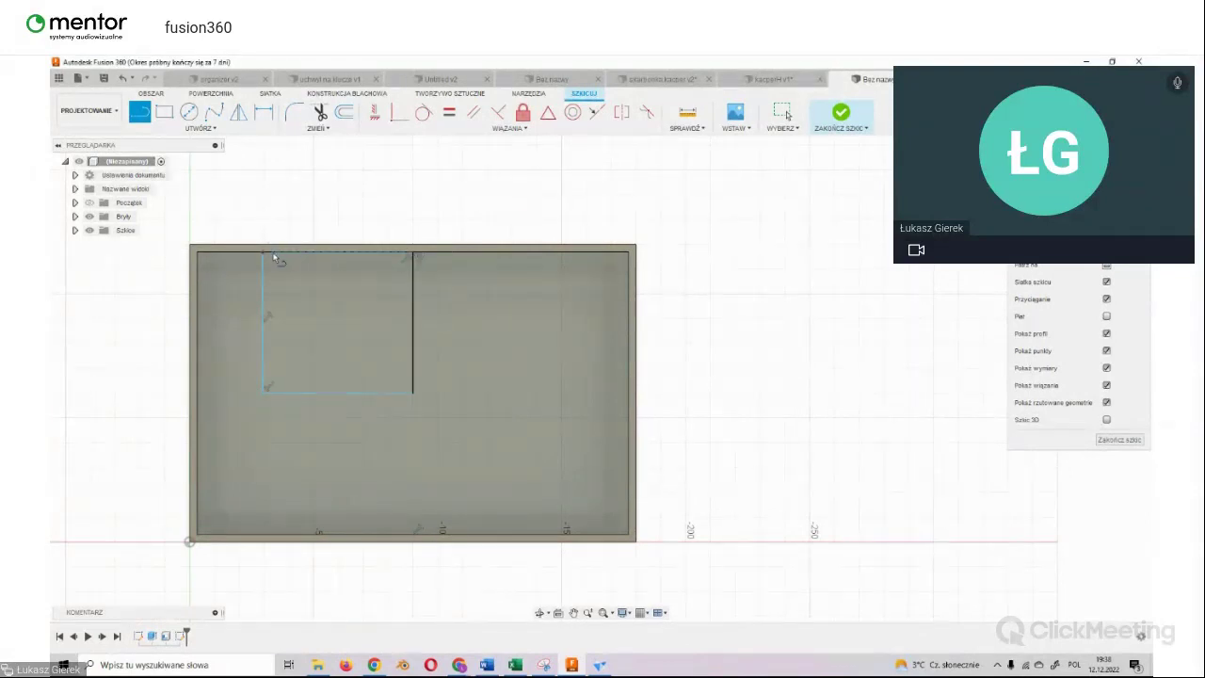
click(262, 251)
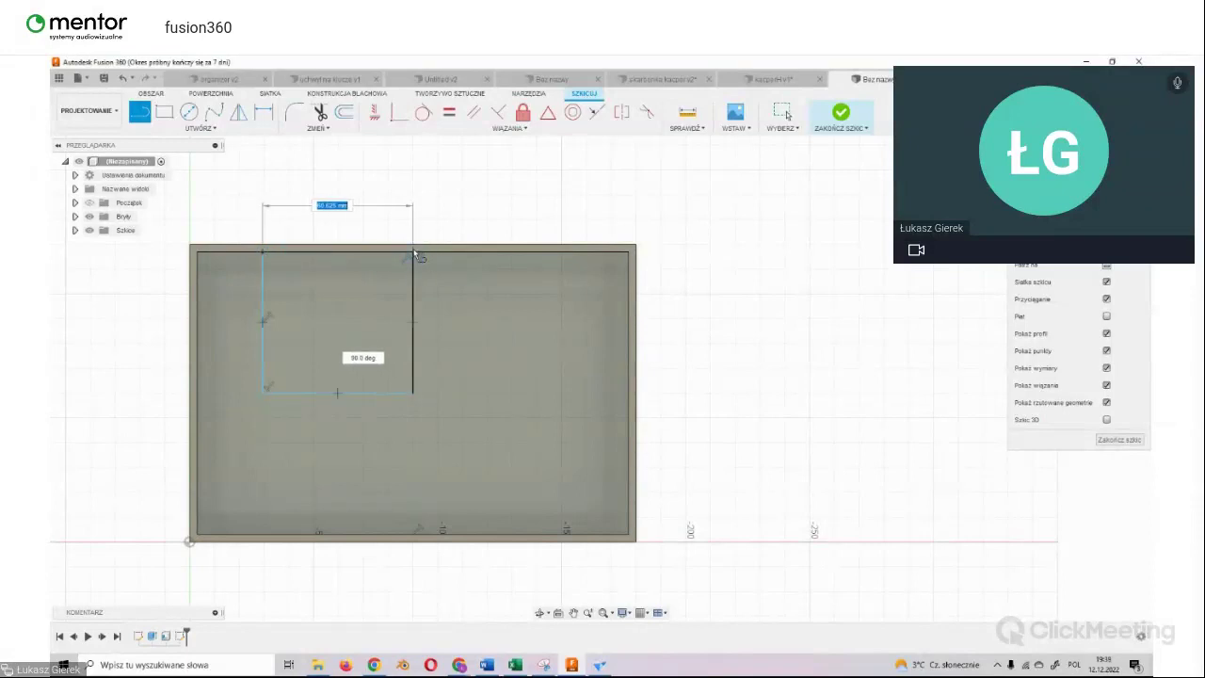
double_click(414, 253)
scroll(387, 218, down, 2)
scroll(404, 357, up, 3)
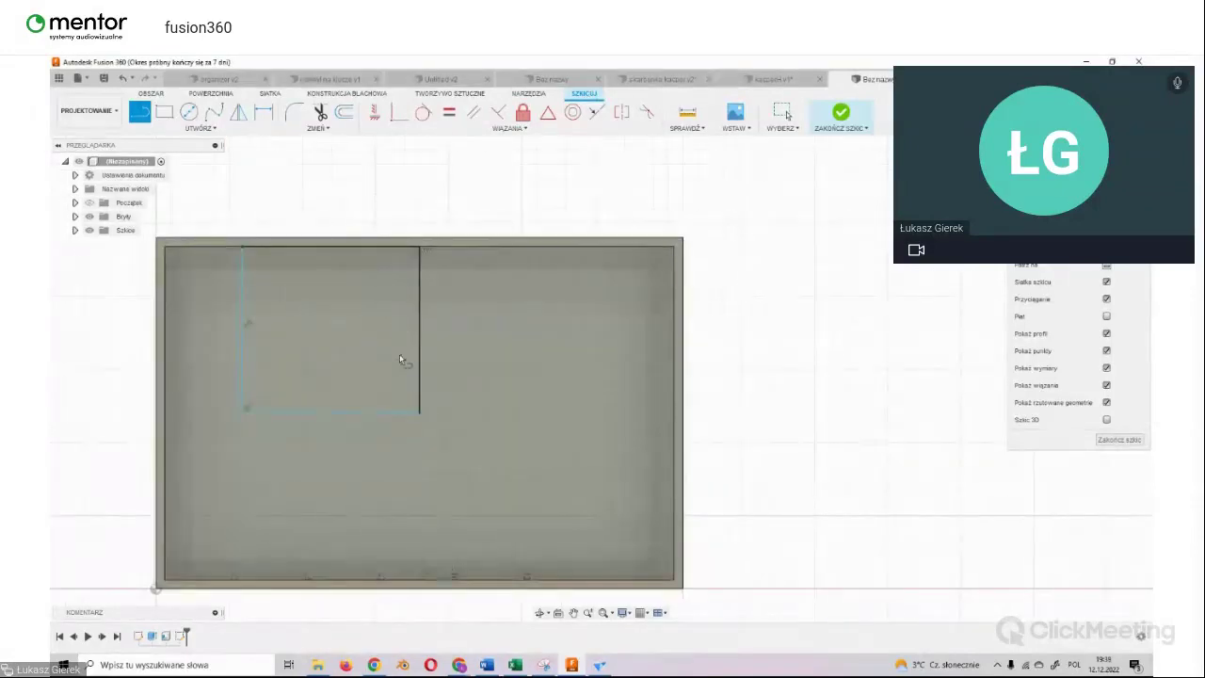
scroll(269, 304, up, 2)
scroll(270, 304, down, 3)
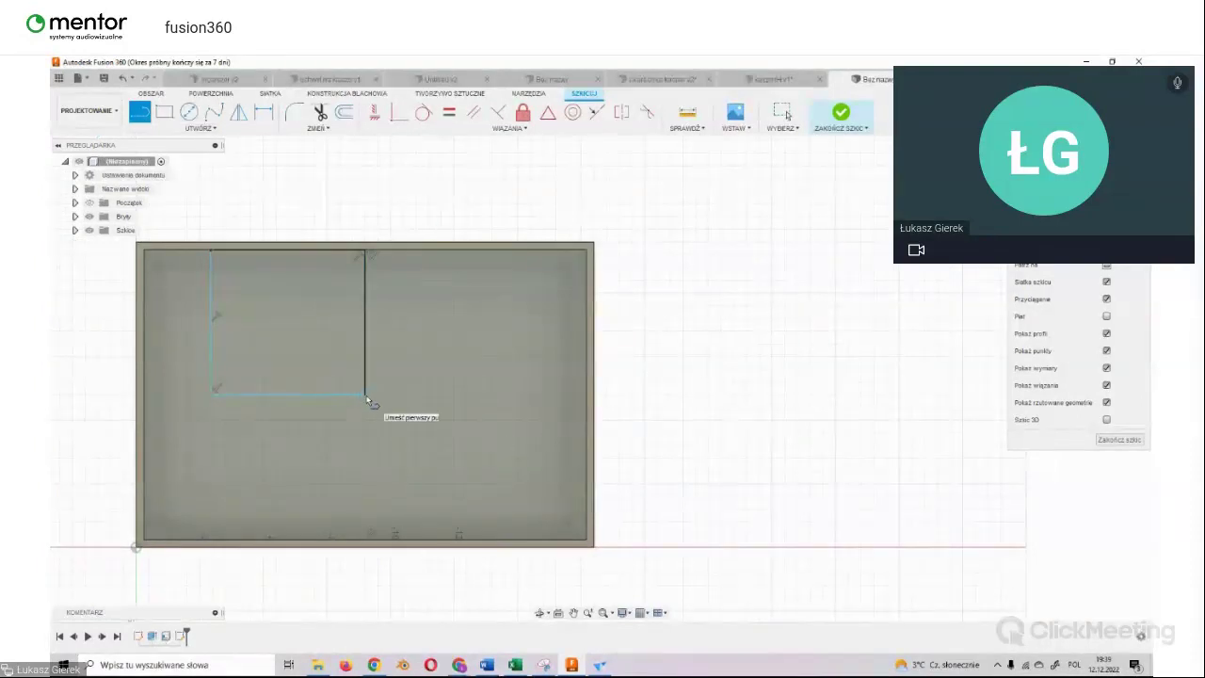
Step: Add a 60 mm line with vertical lines to the walls, delete the extras, and finish the sketch
click(365, 395)
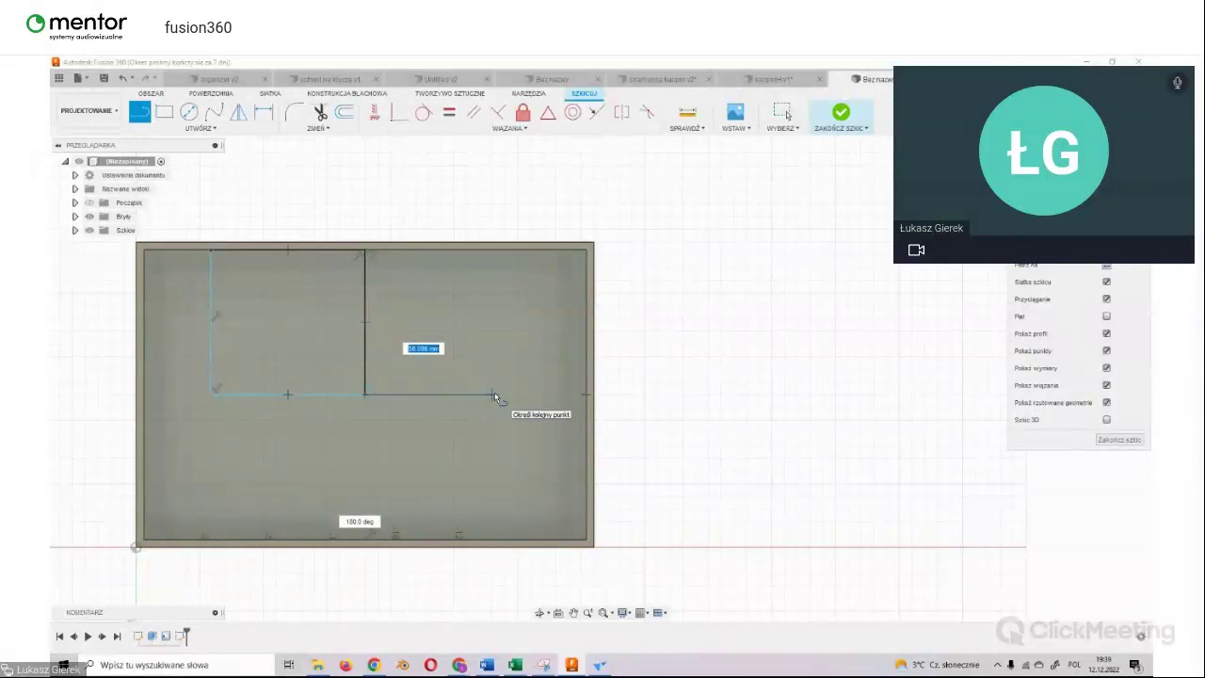
text(60)
key(Return)
key(Escape)
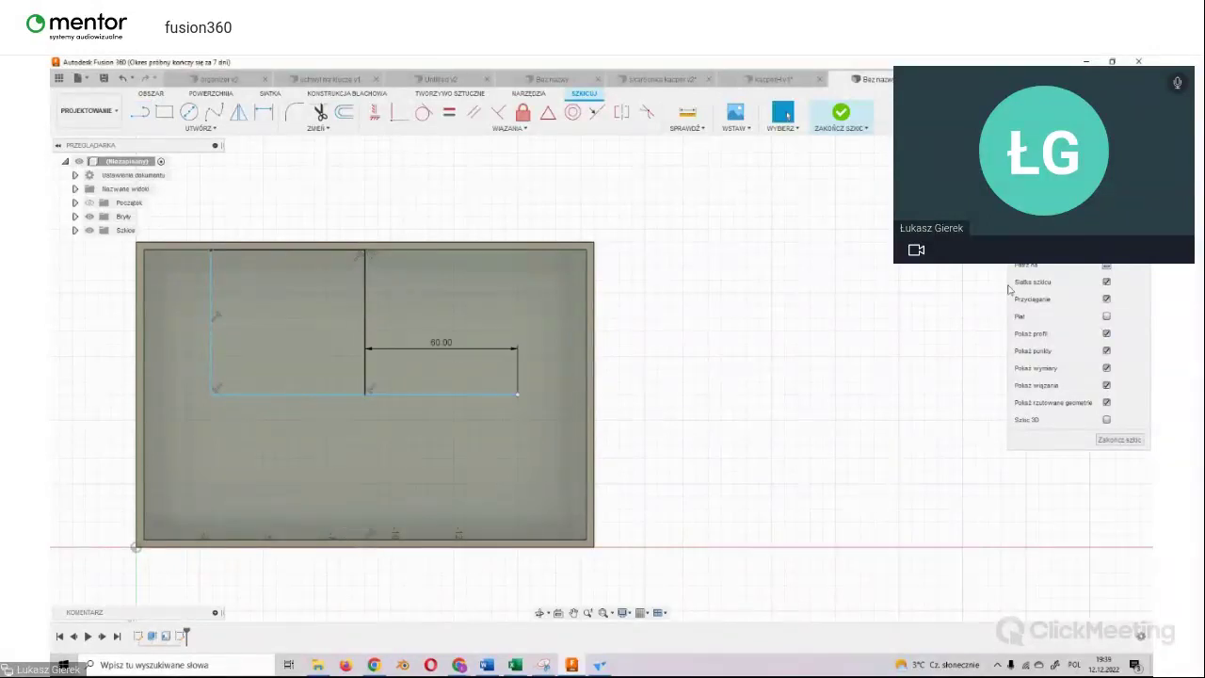
click(141, 113)
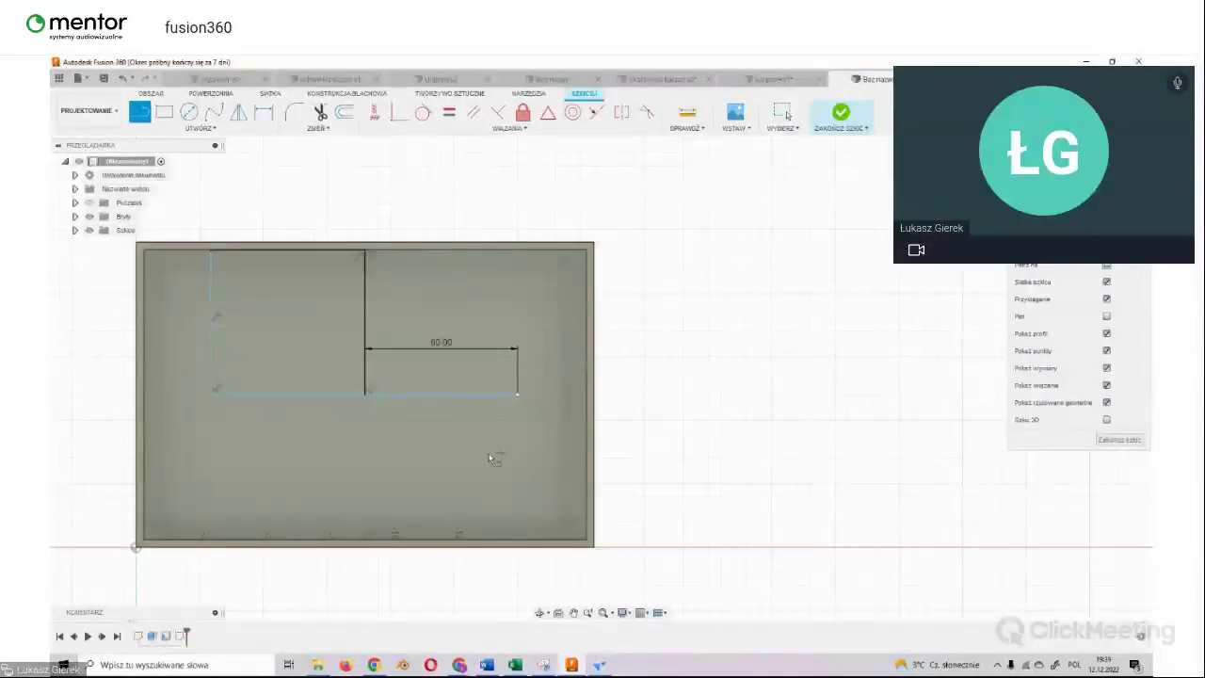
click(517, 396)
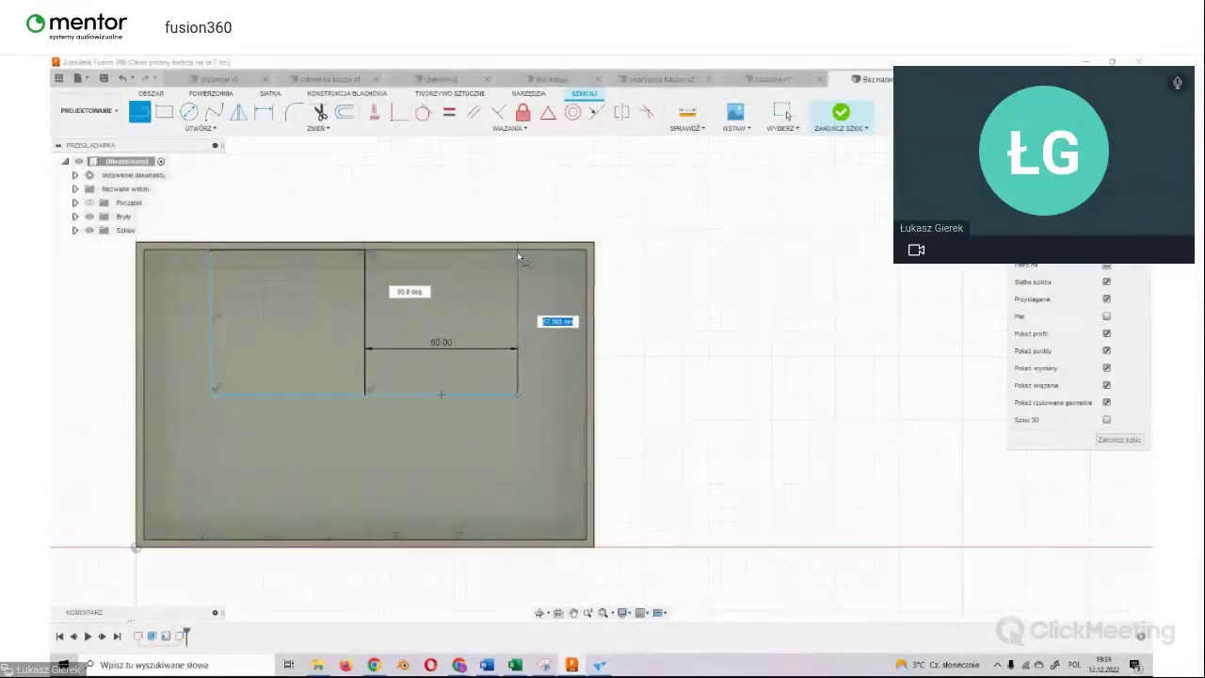
click(517, 252)
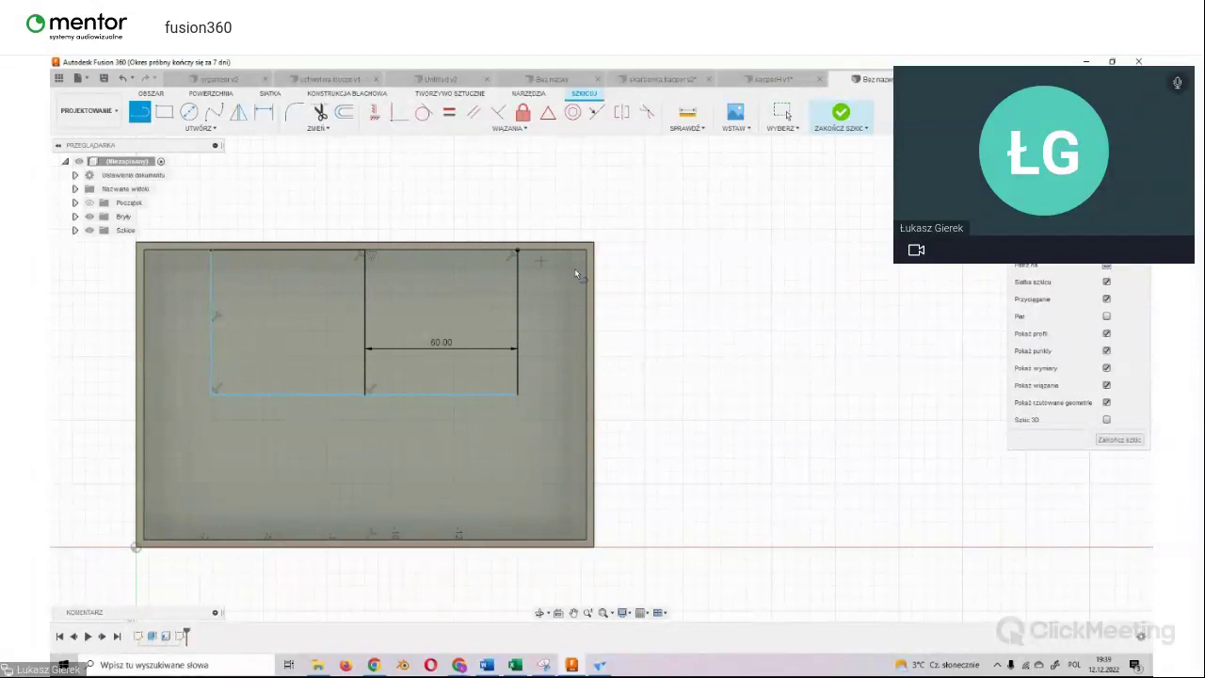
click(326, 395)
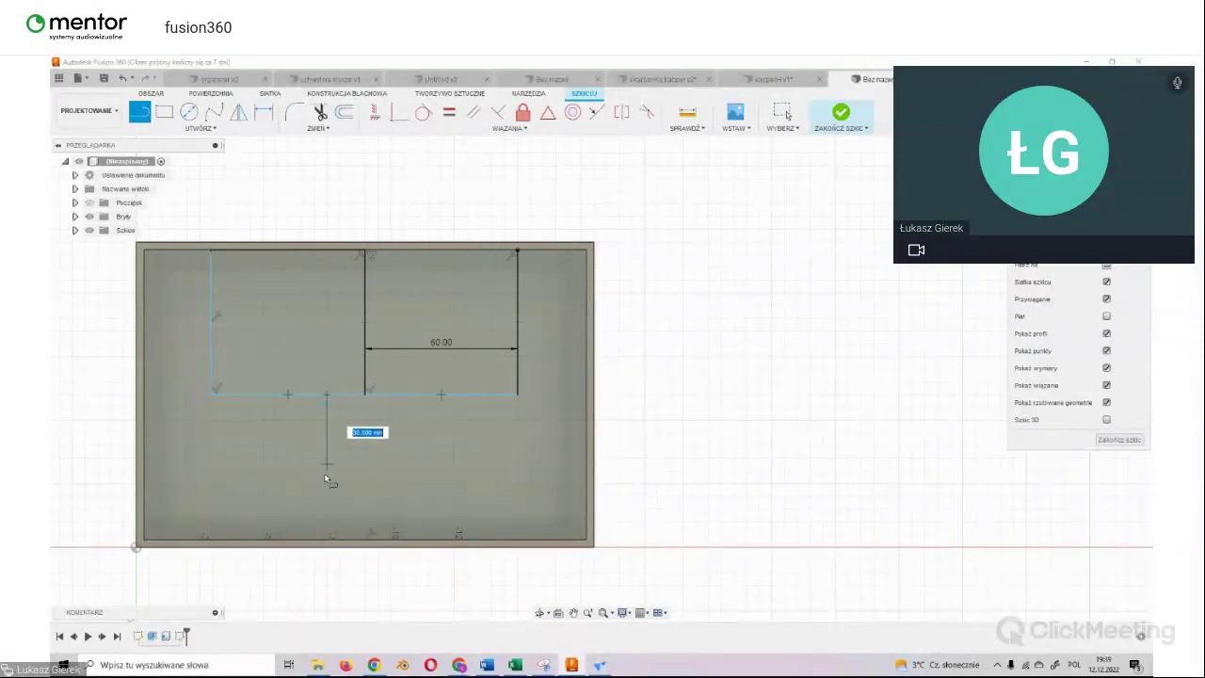
click(326, 537)
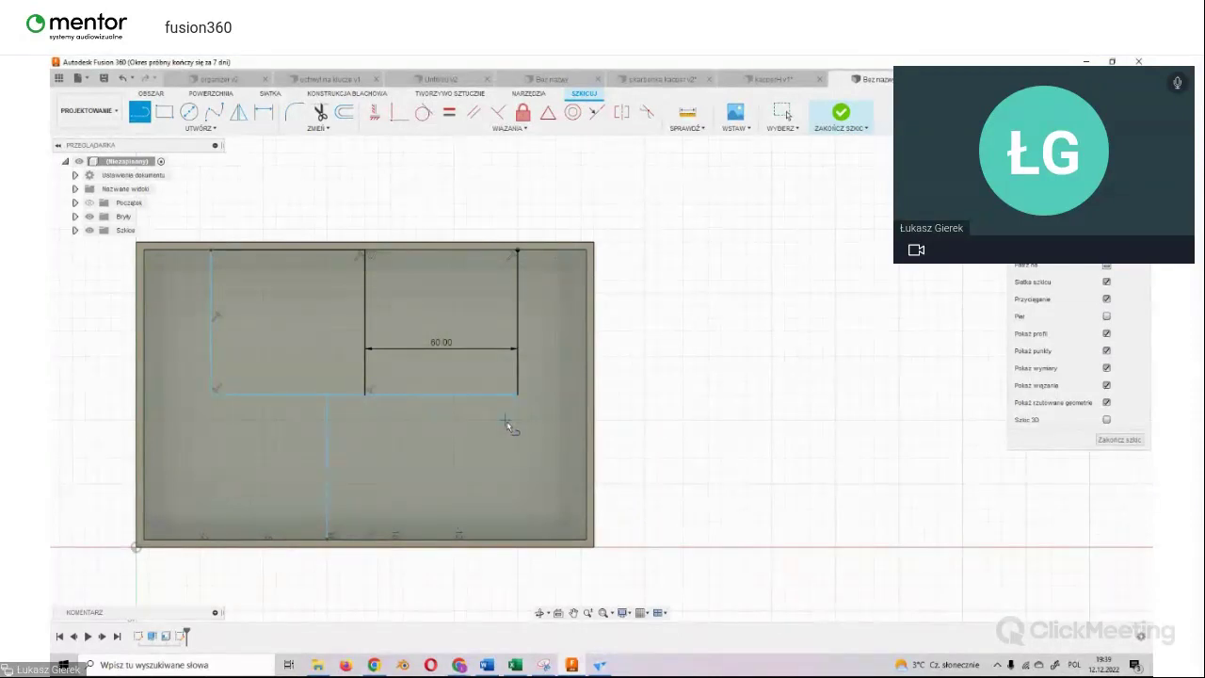
click(518, 394)
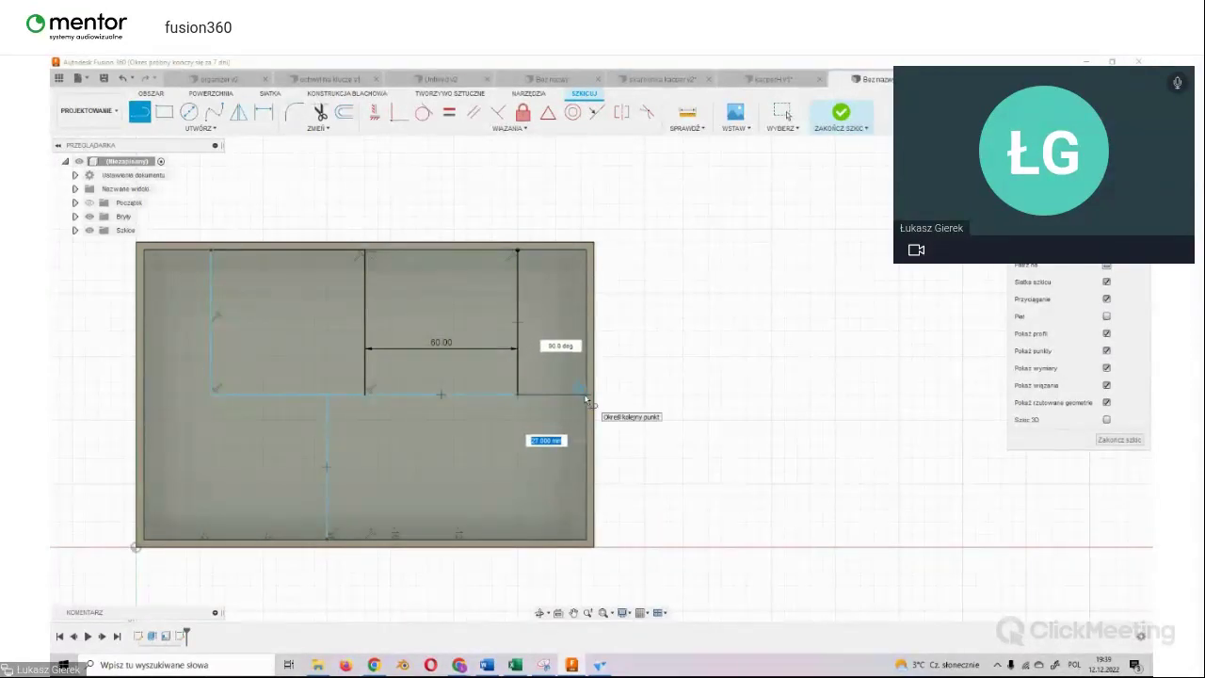
key(Escape)
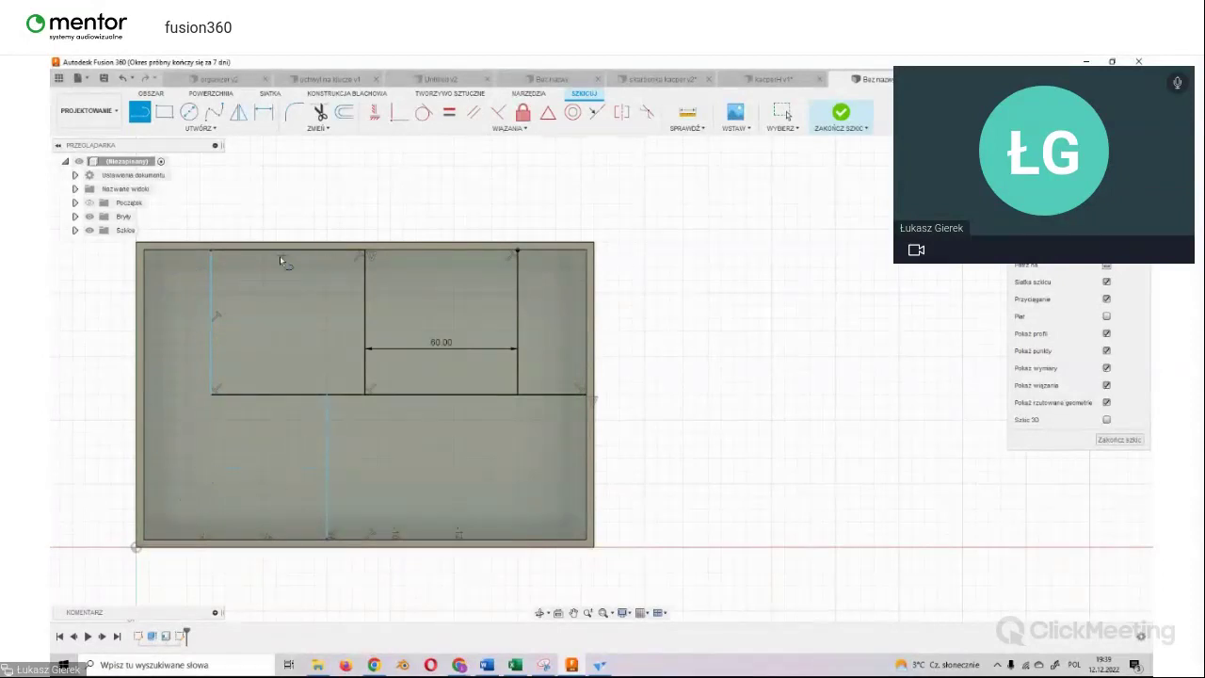
key(Delete)
click(844, 117)
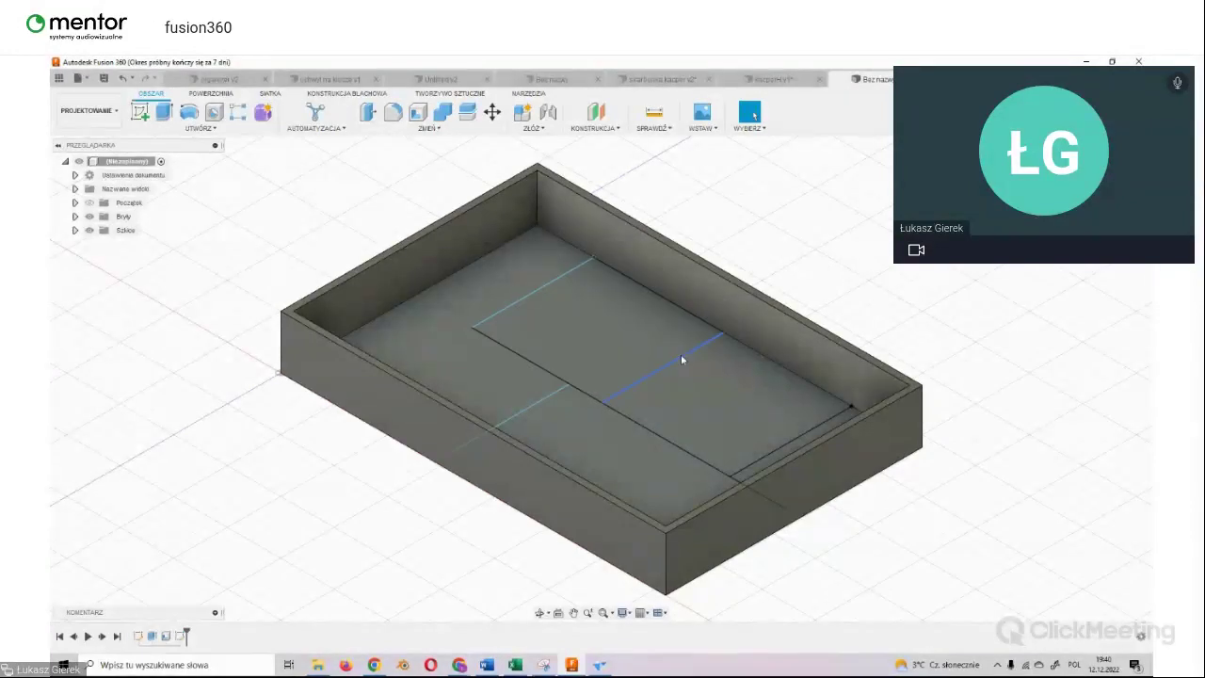
Step: Extrude the 60 mm-wide profile 23 mm upward, joined to the tray floor
click(621, 339)
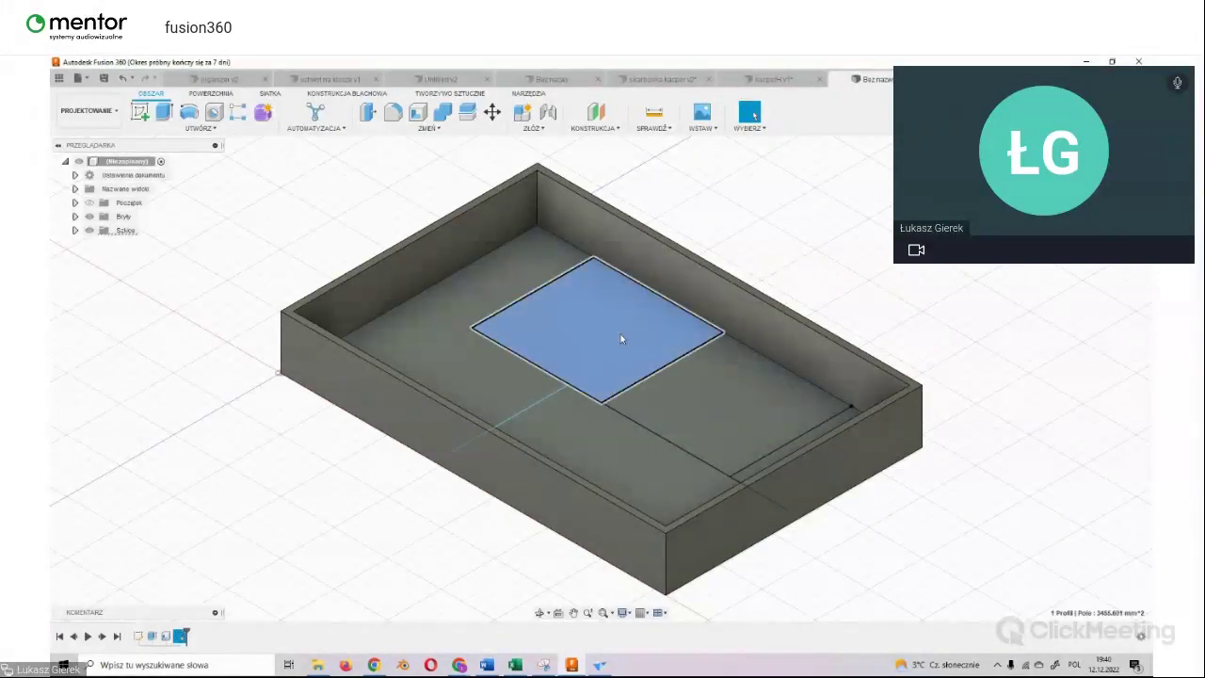
click(164, 112)
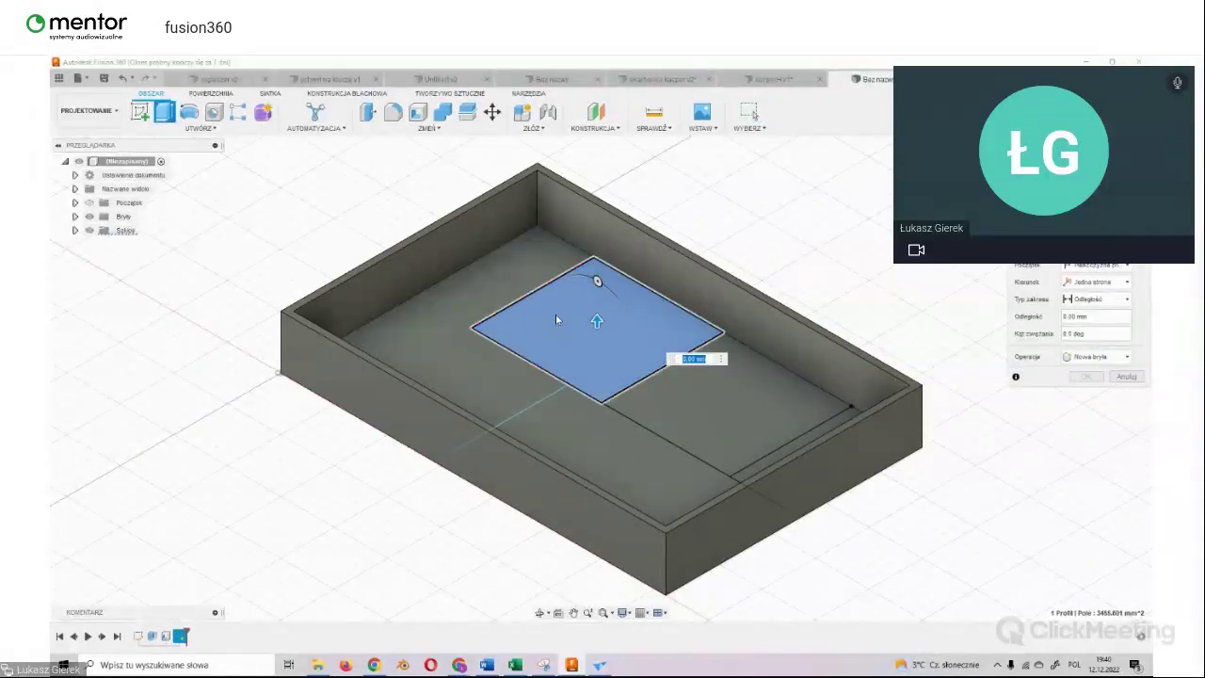
drag(597, 321, 607, 260)
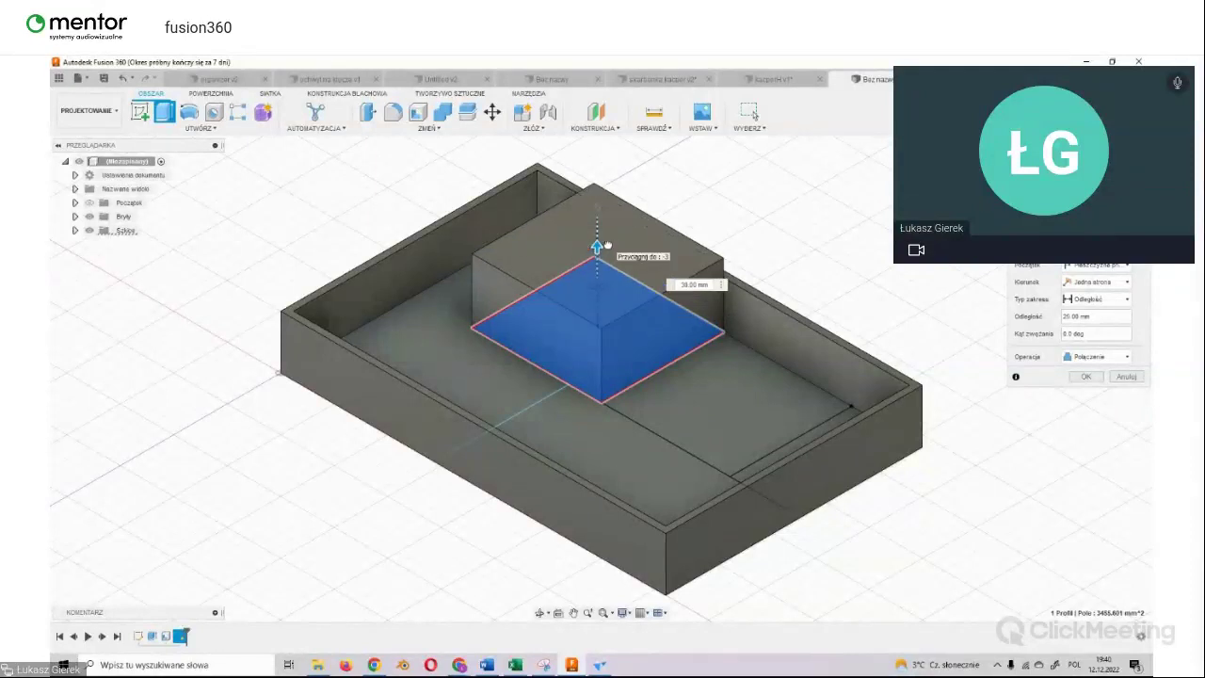
drag(607, 260, 608, 272)
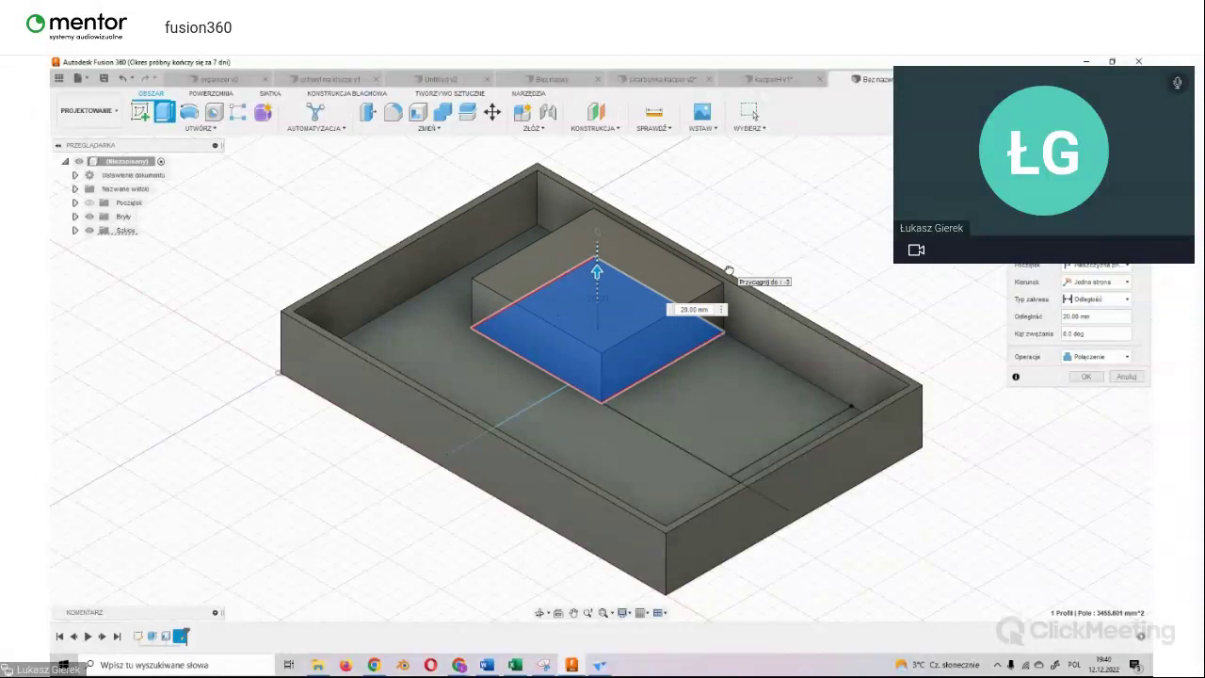
click(701, 312)
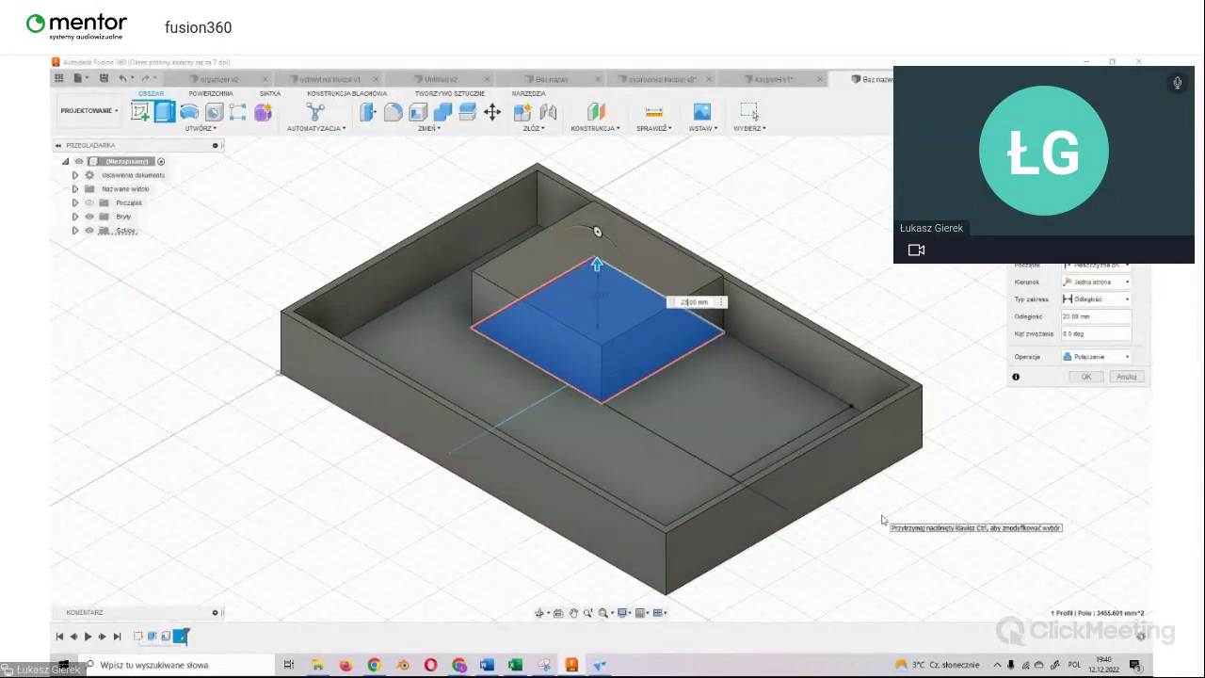
scroll(928, 373, down, 3)
scroll(928, 374, up, 5)
scroll(694, 228, down, 2)
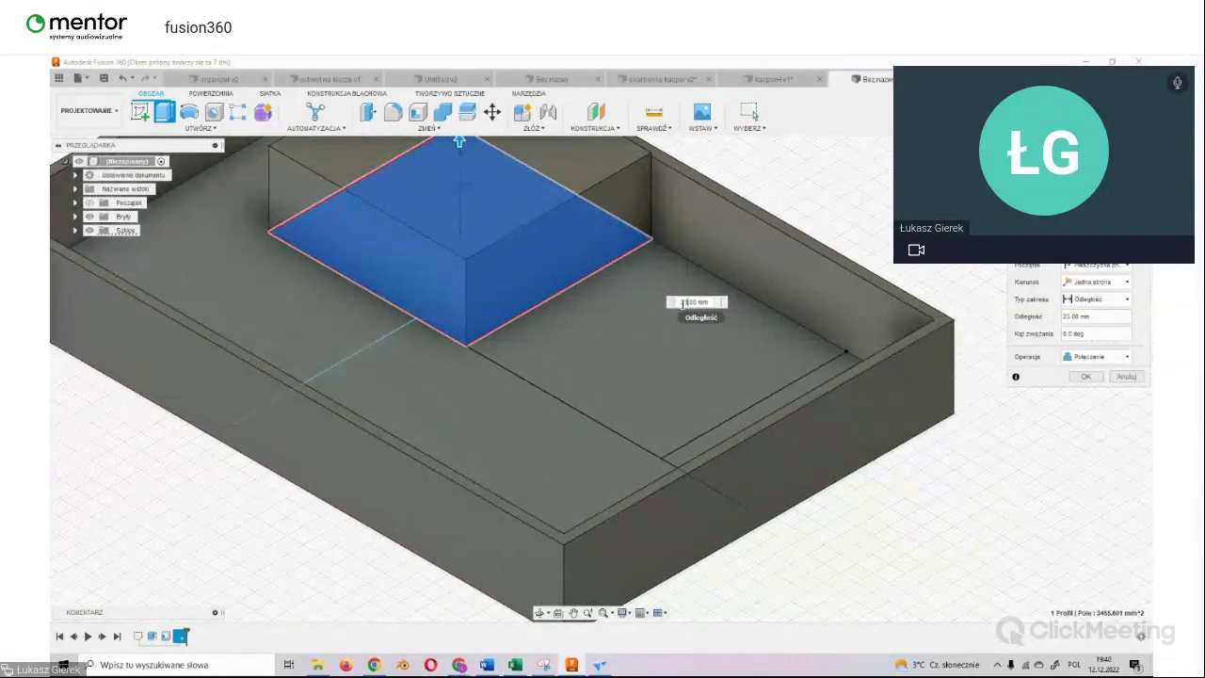
key(Return)
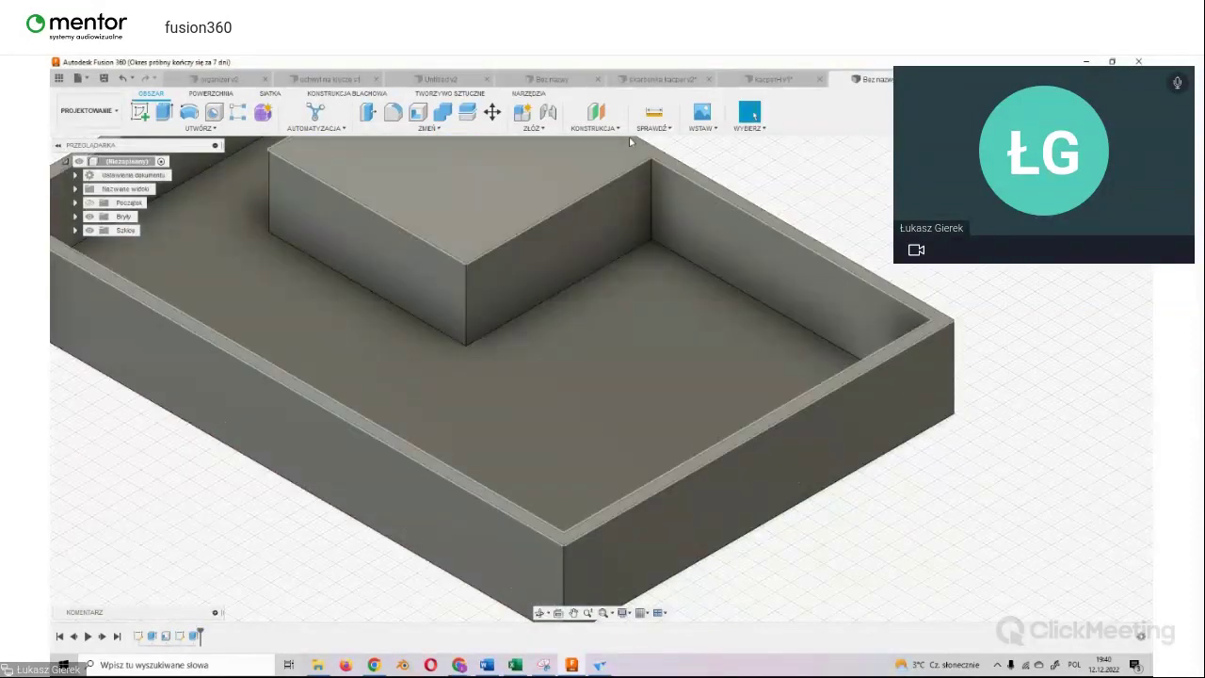
Step: Shell the raised block from its top face with 10 mm walls, then undo it
scroll(544, 312, down, 4)
shift+middle_drag(551, 205, 471, 270)
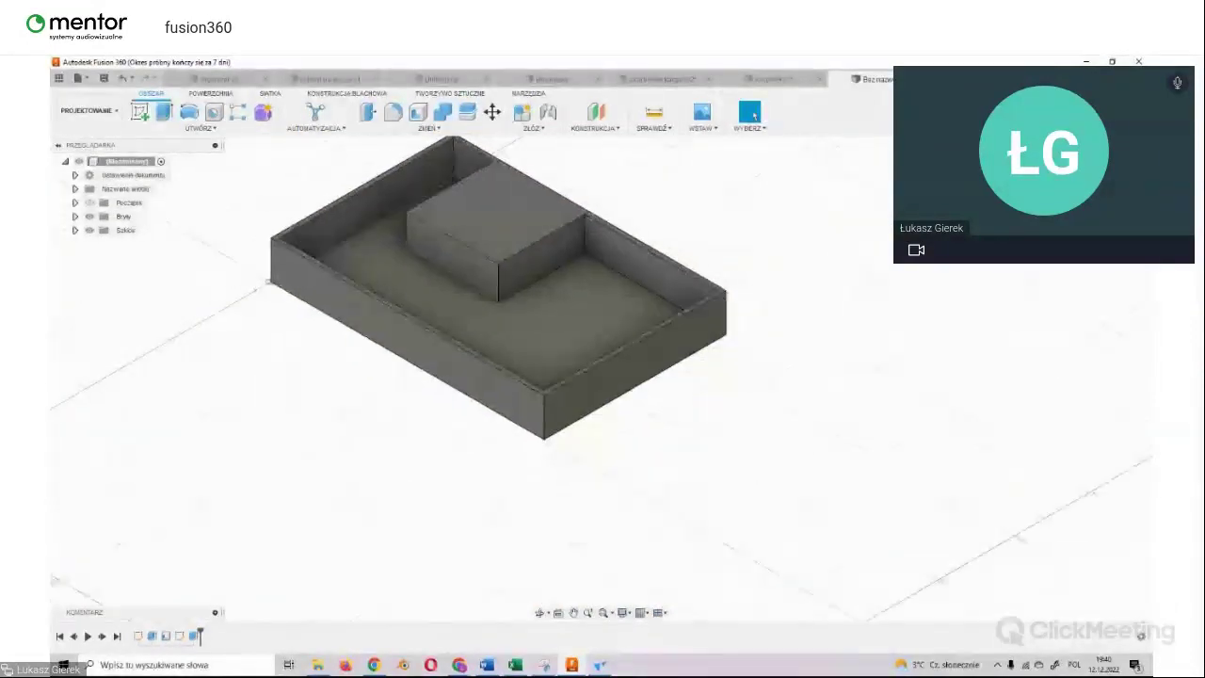
shift+middle_drag(565, 282, 596, 370)
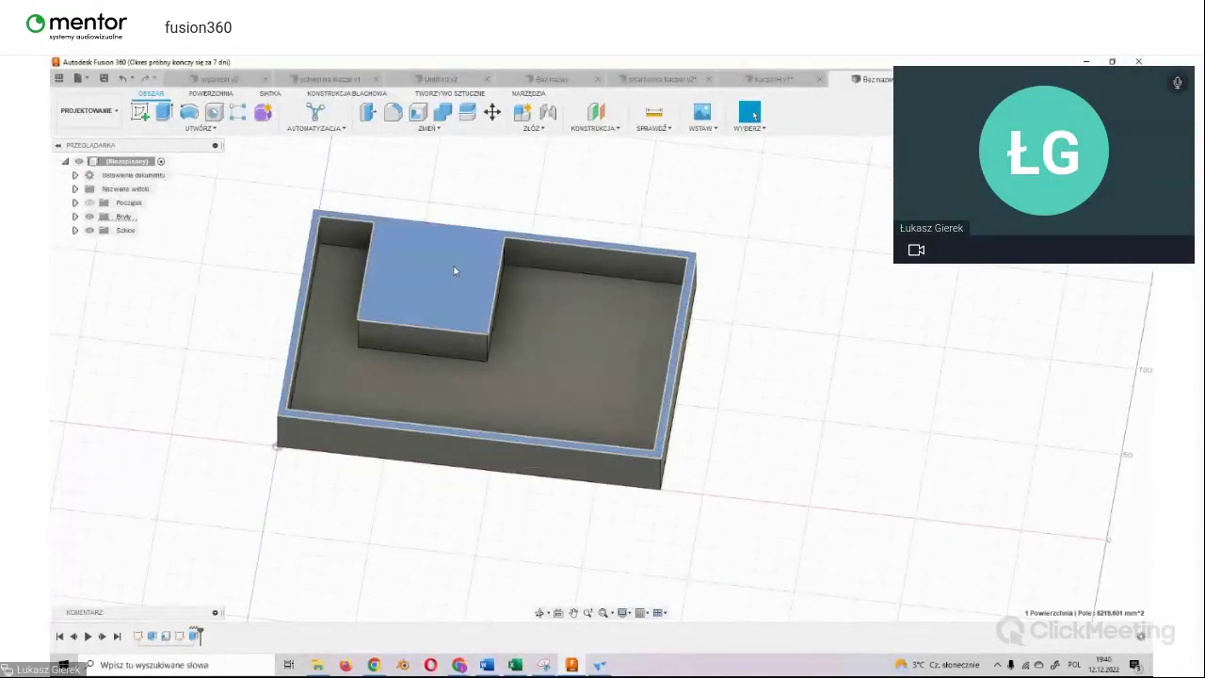
click(457, 269)
click(418, 114)
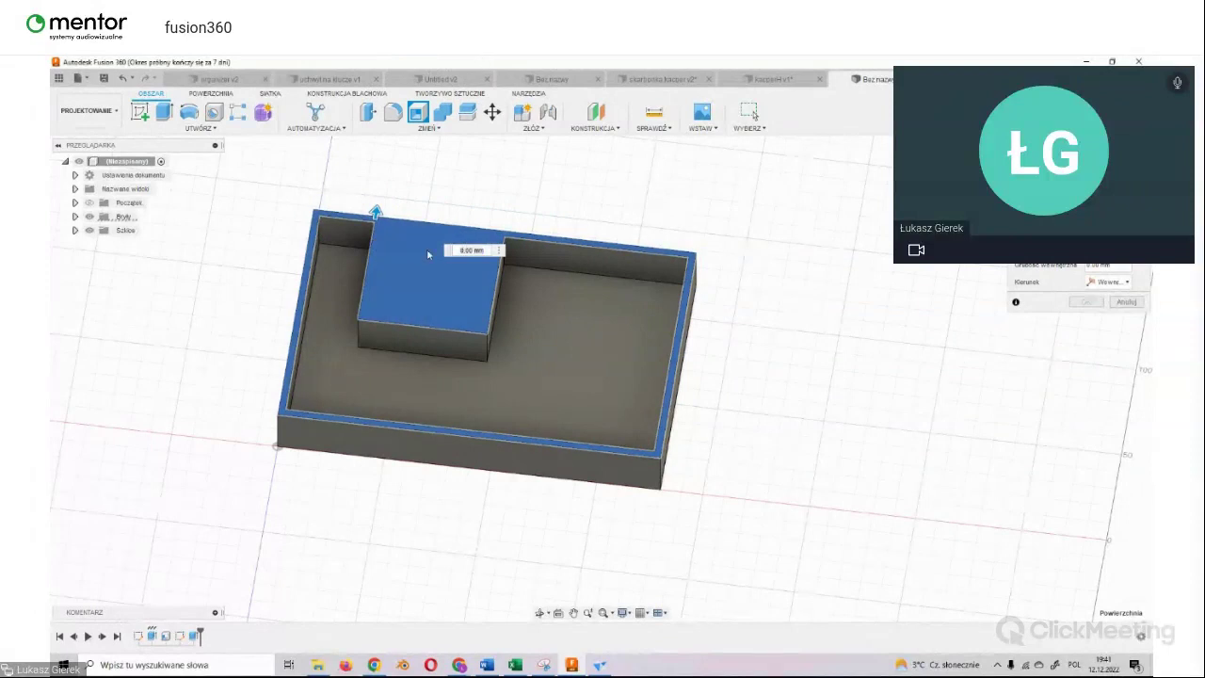
scroll(428, 254, up, 2)
scroll(376, 267, up, 2)
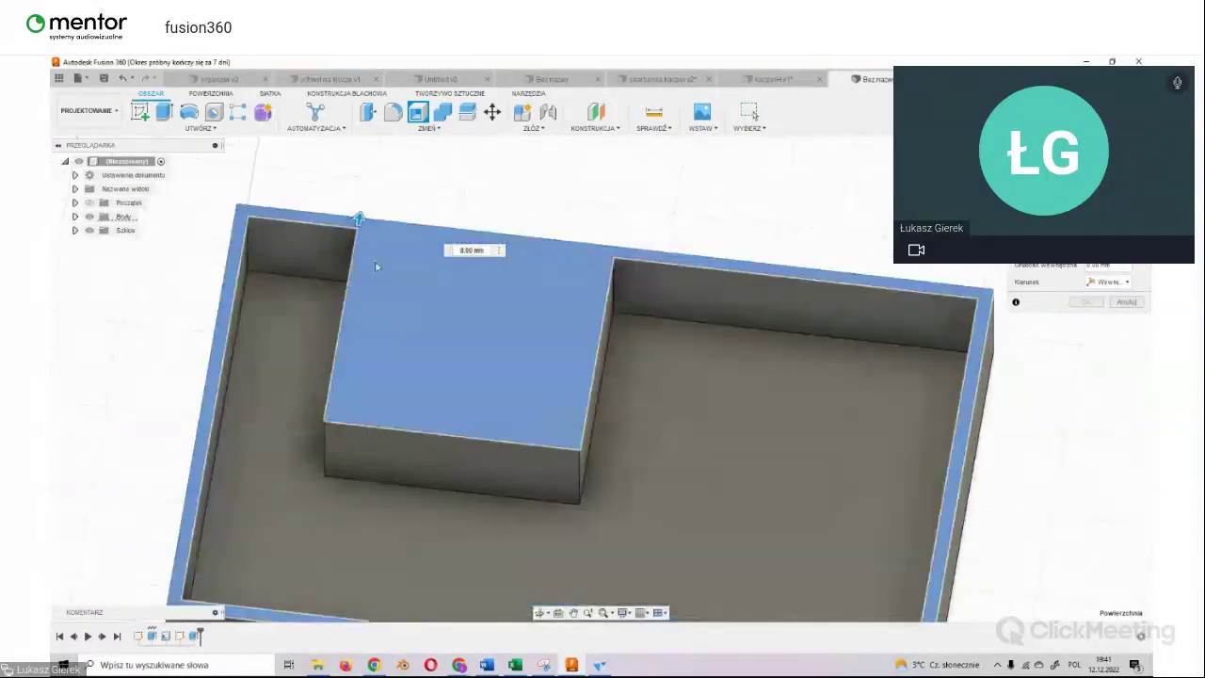
click(546, 338)
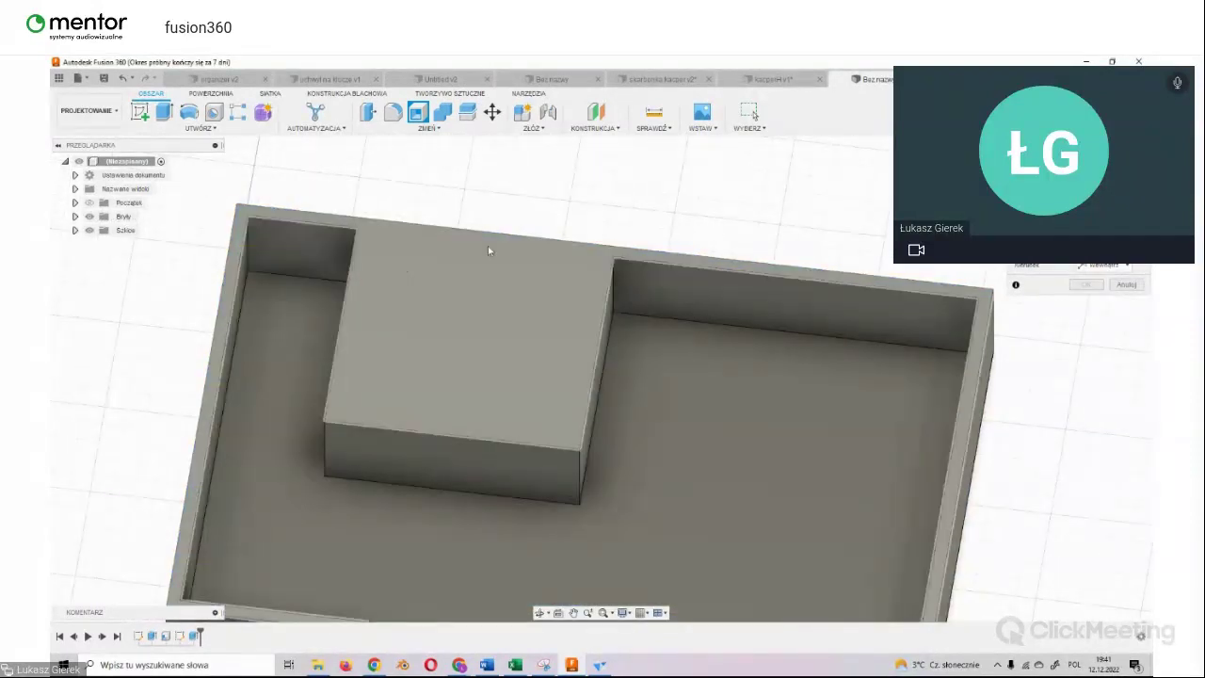
click(477, 294)
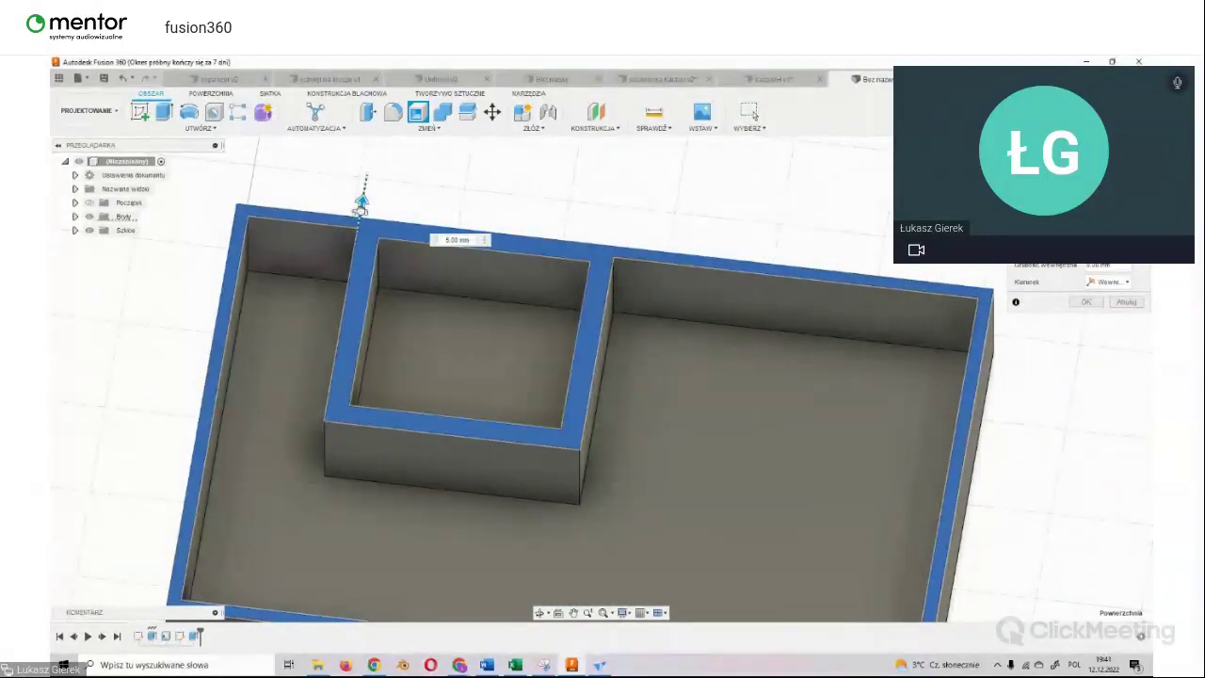
mouse_move(363, 200)
mouse_down()
mouse_move(366, 183)
mouse_move(380, 224)
mouse_move(378, 197)
mouse_up()
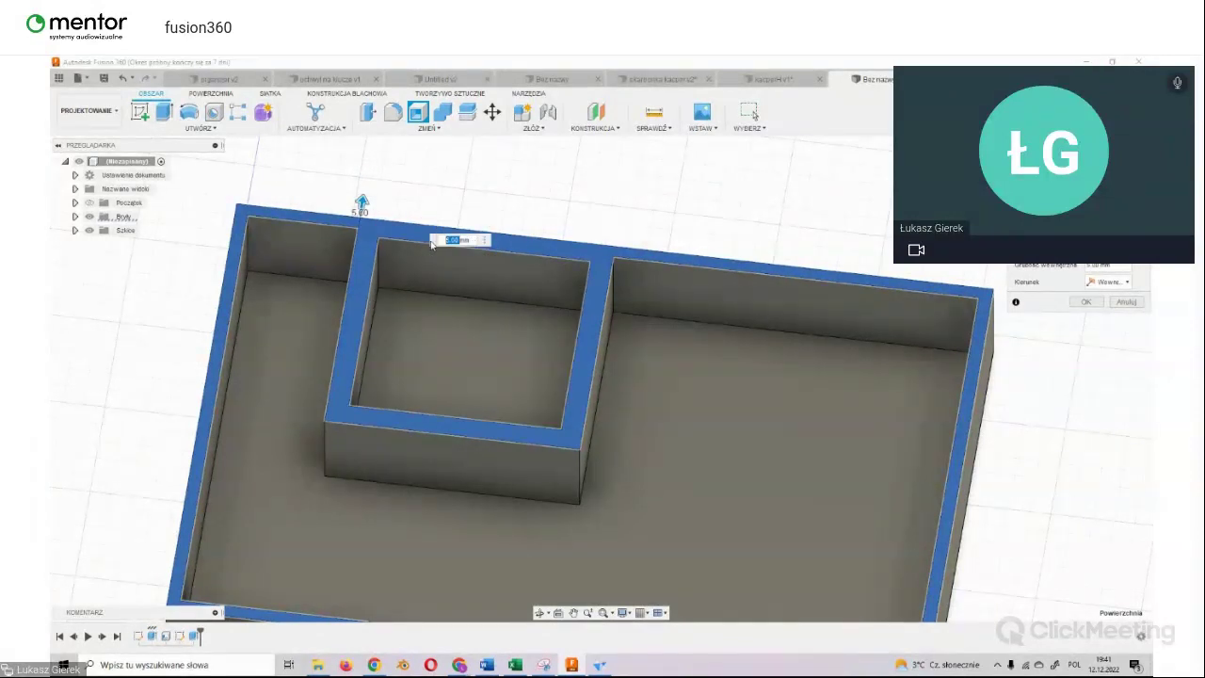
text(3)
key(Return)
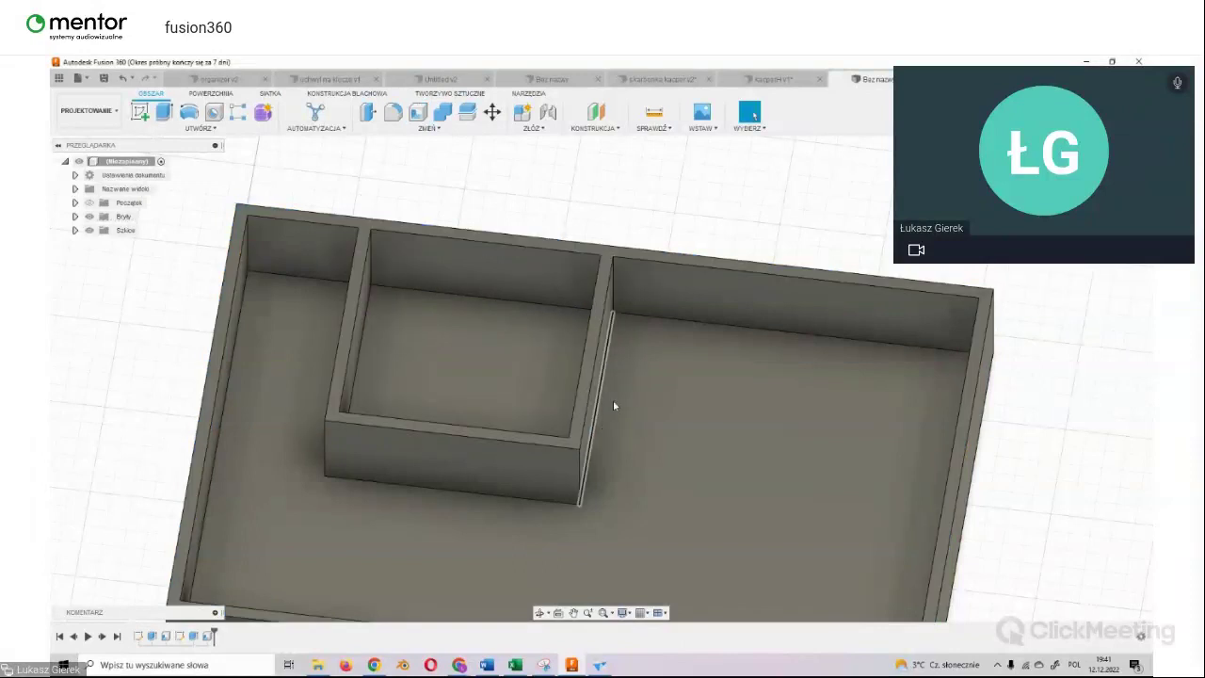
key(ctrl+z)
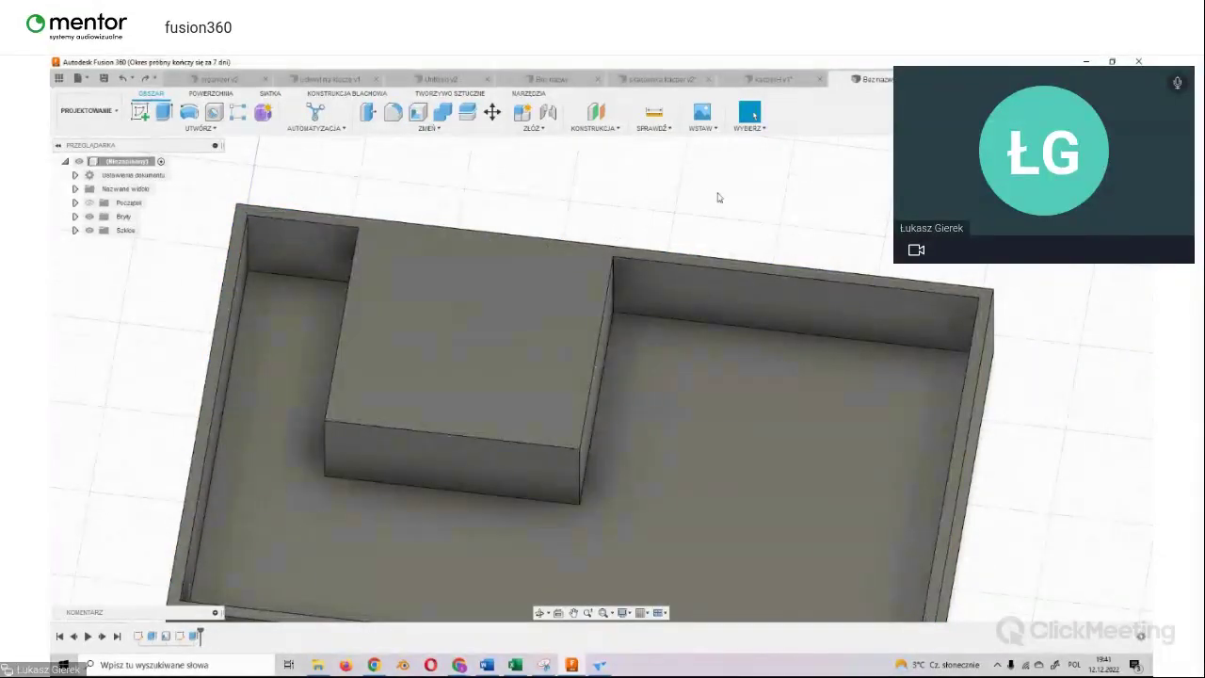
Step: Reselect the top faces and reapply the shell, hollowing the block into a thin-walled compartment
shift+middle_drag(592, 363, 532, 255)
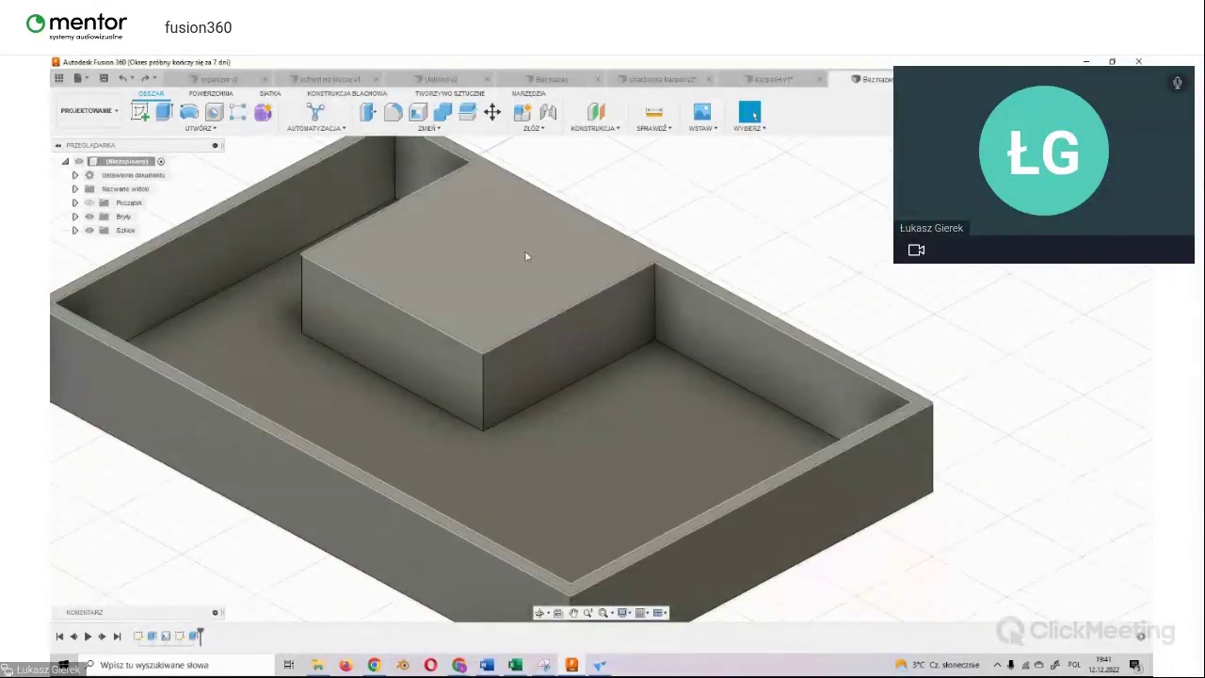
click(511, 267)
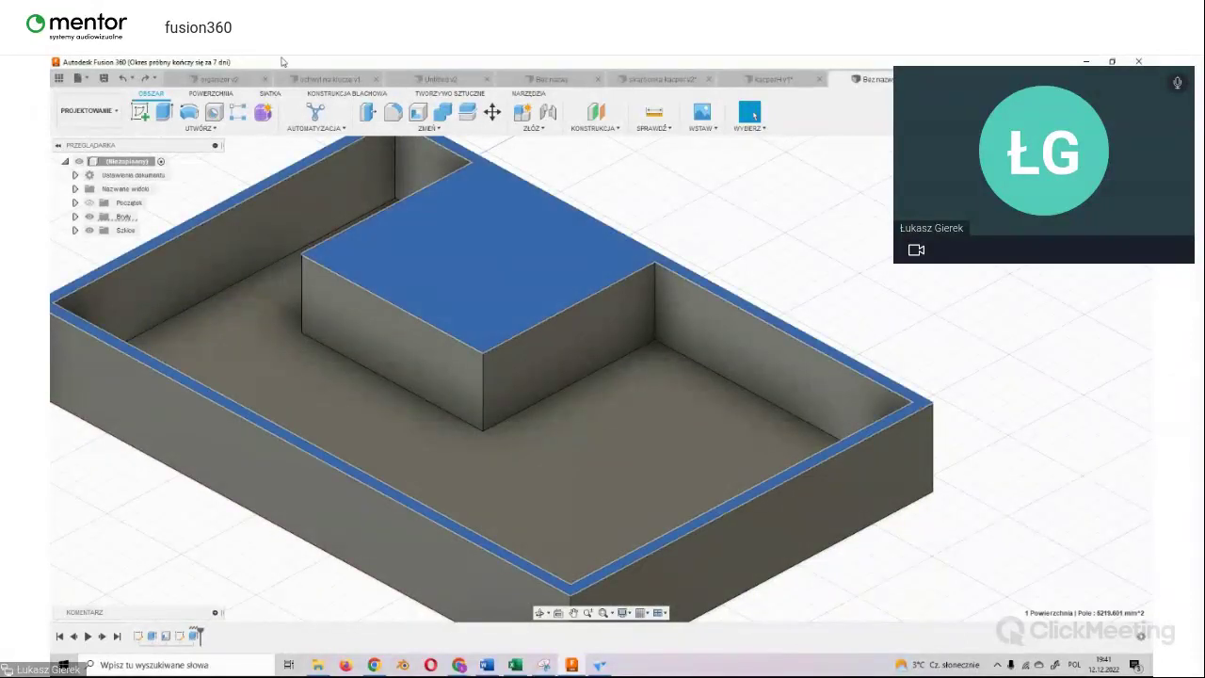
click(426, 114)
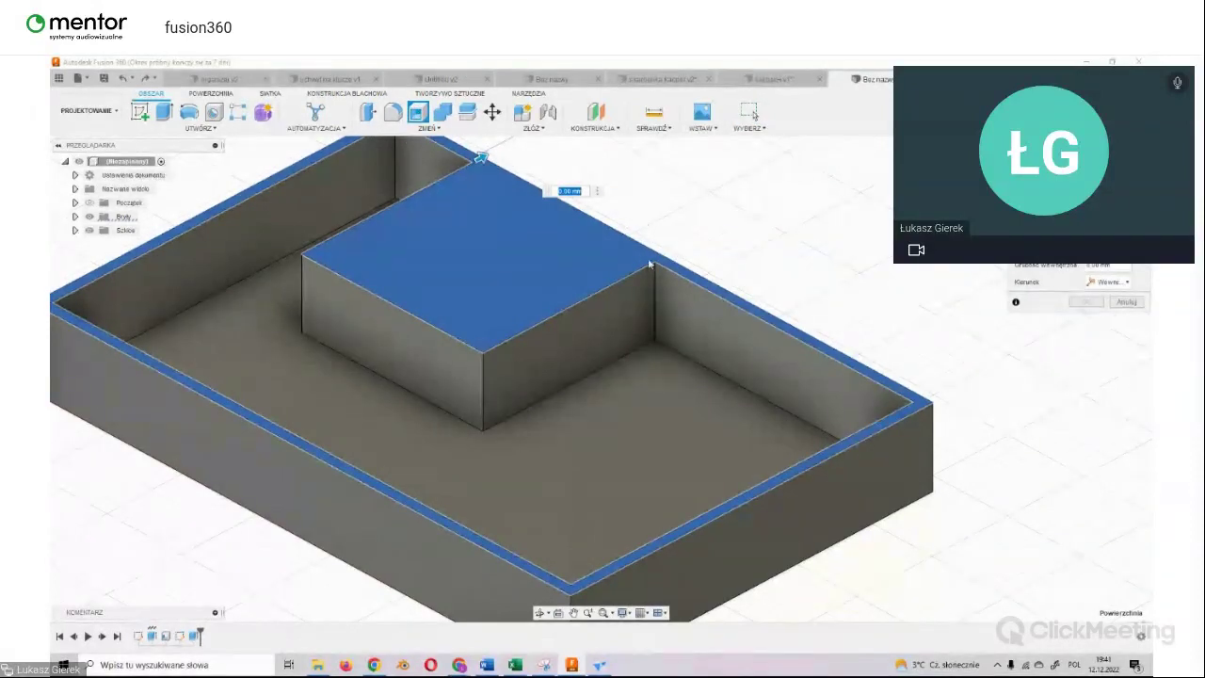
key(Return)
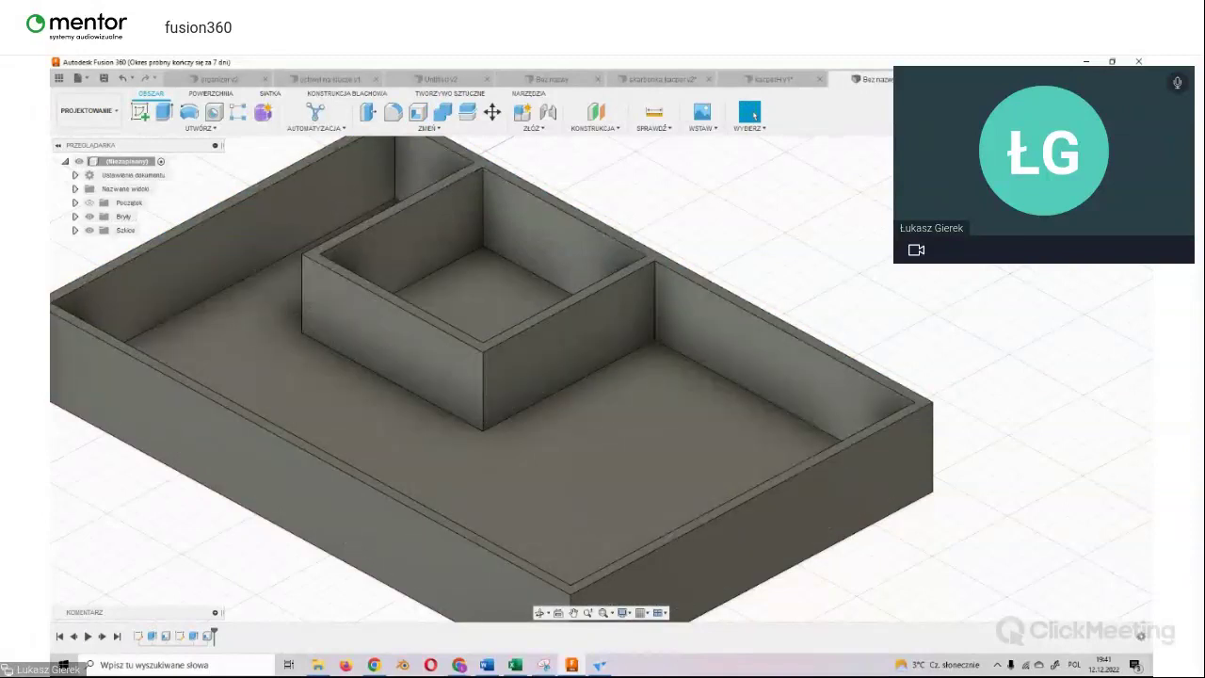
shift+middle_drag(602, 369, 603, 369)
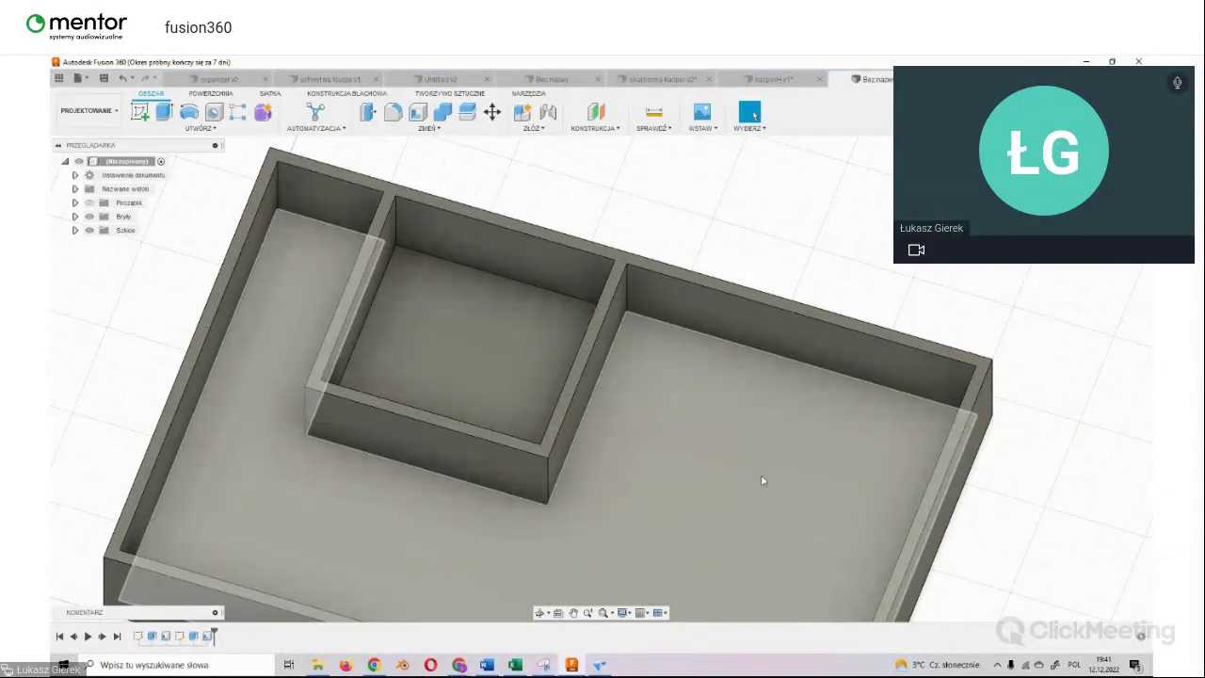
scroll(761, 474, up, 2)
scroll(746, 475, down, 5)
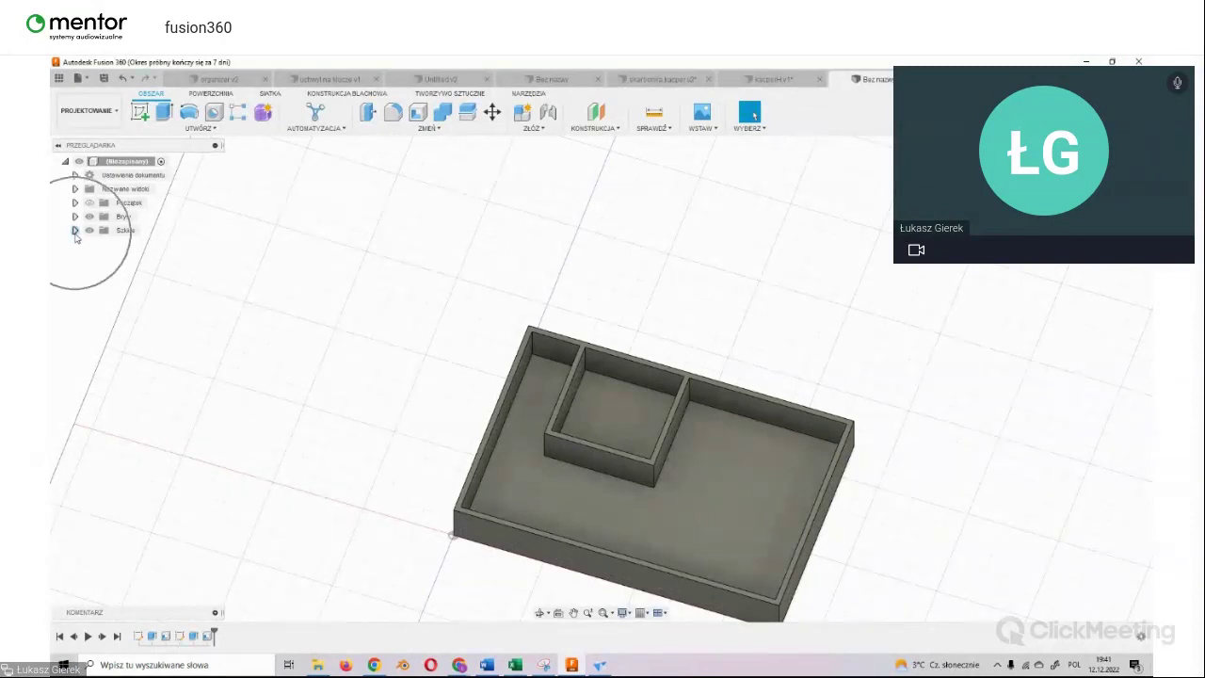
Step: Show sketch Szkic5 from the Szkice folder and select the right-hand rectangular profile
click(75, 231)
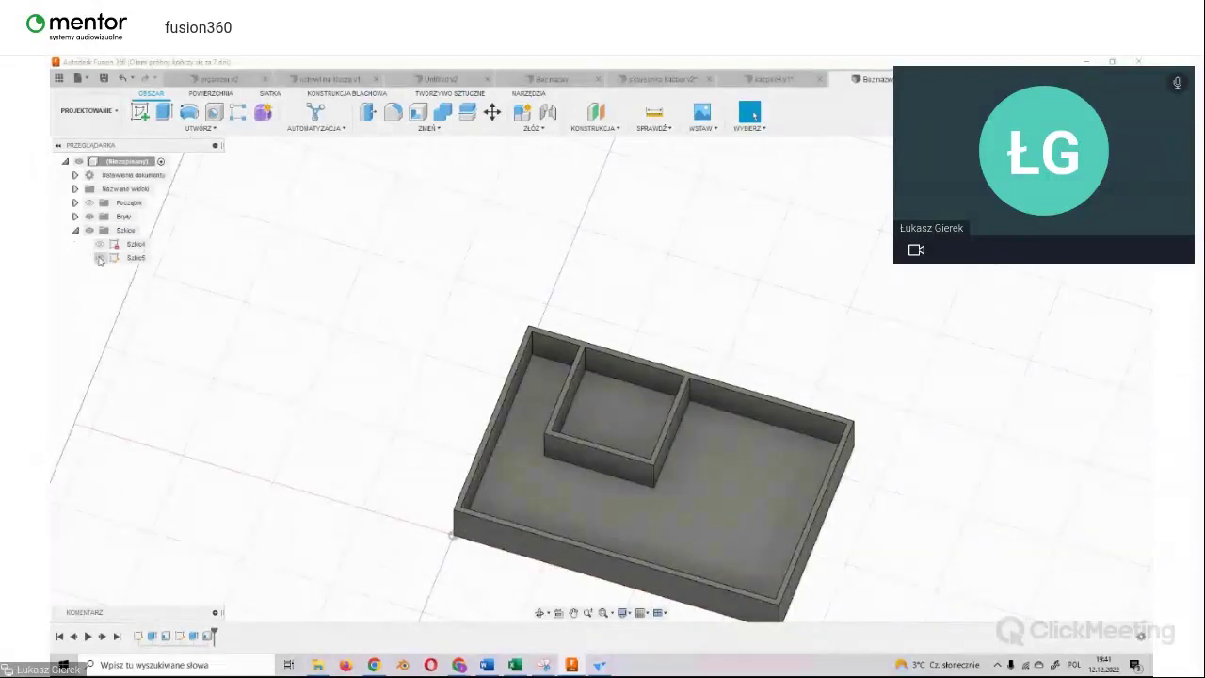
click(101, 259)
click(100, 259)
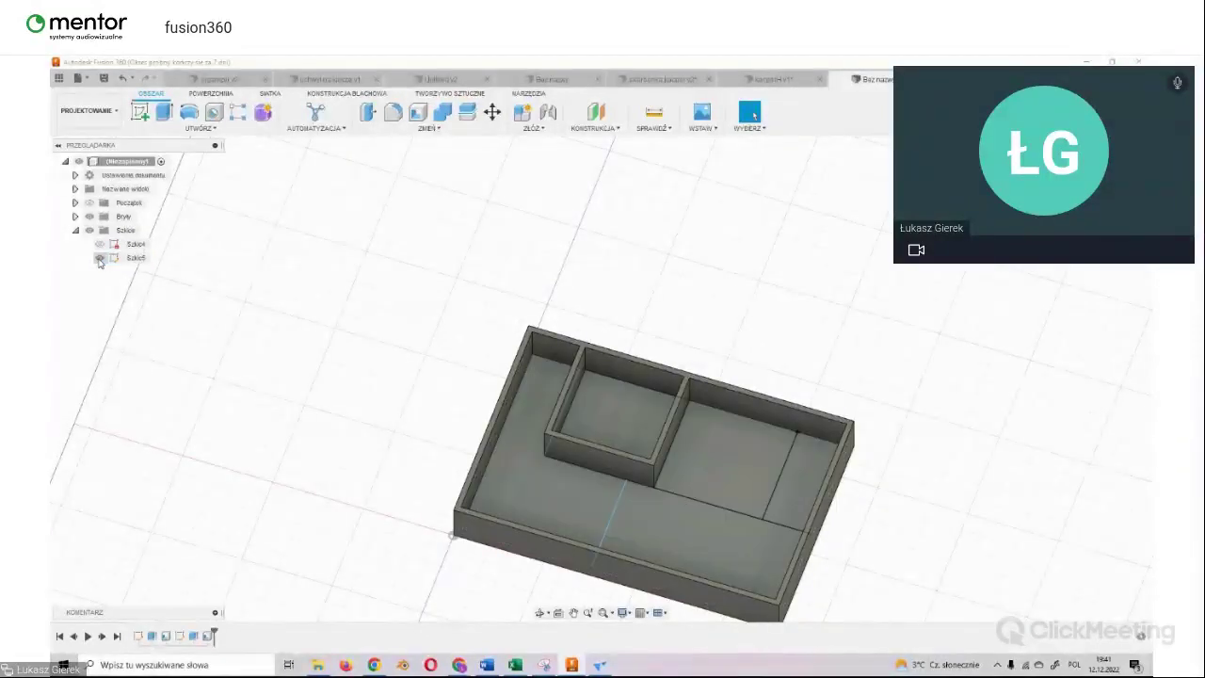
click(97, 234)
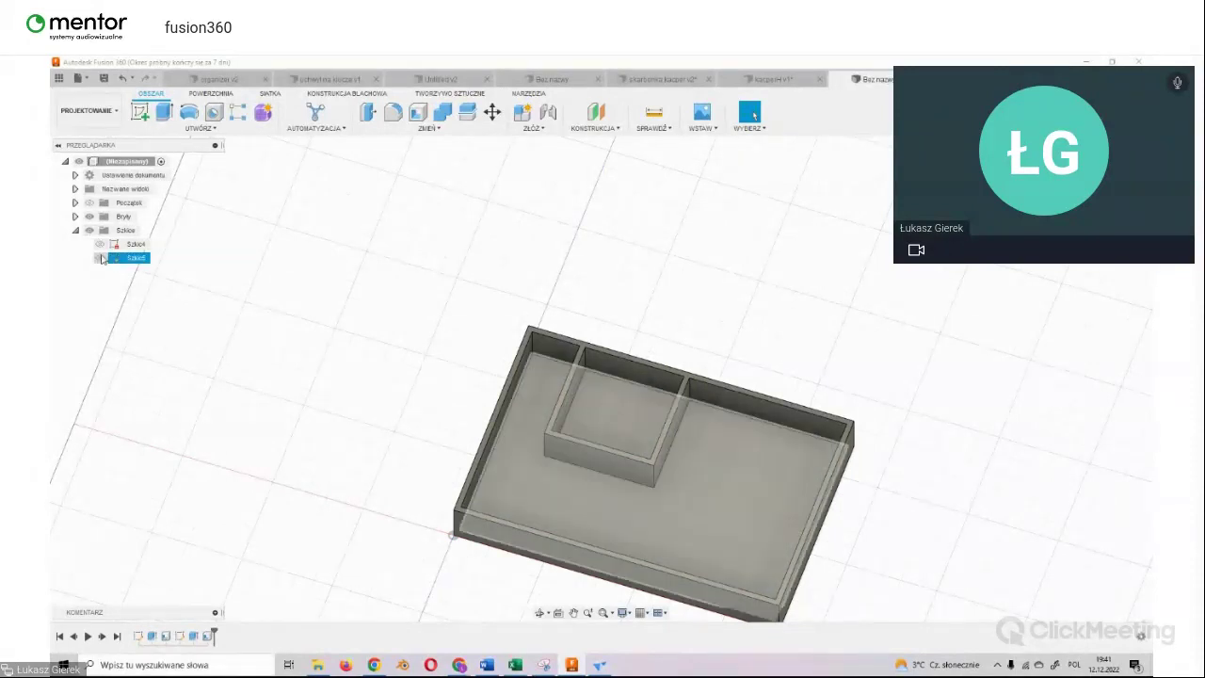
click(91, 231)
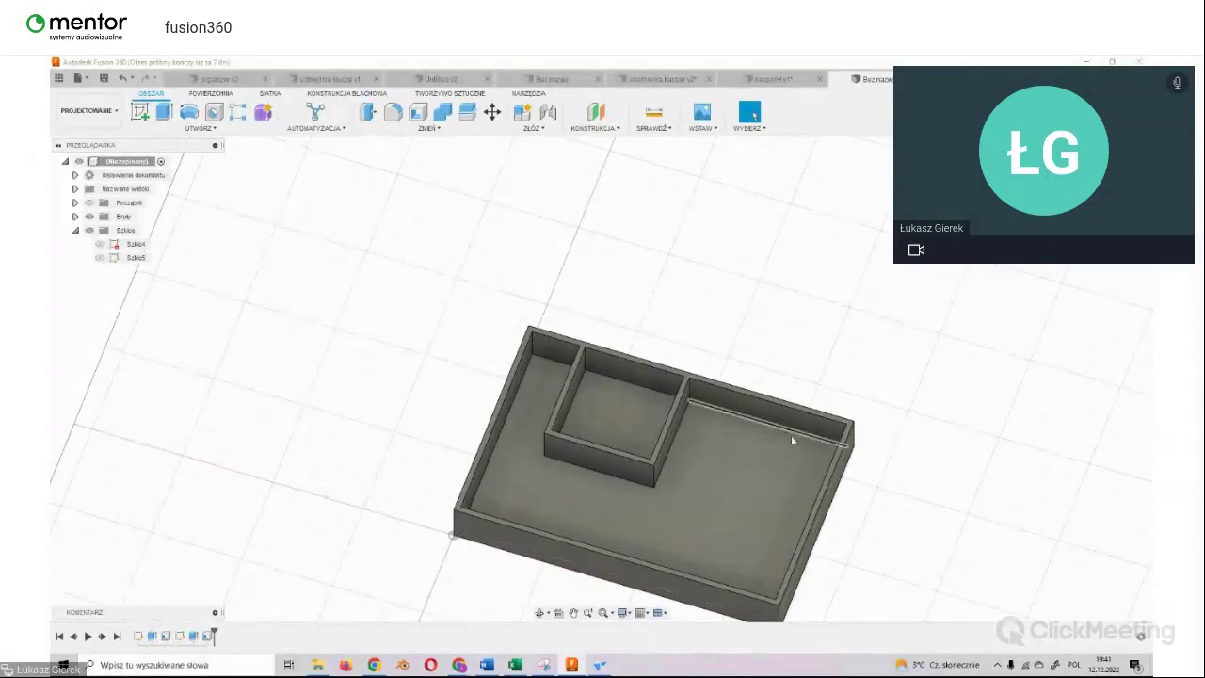
click(91, 240)
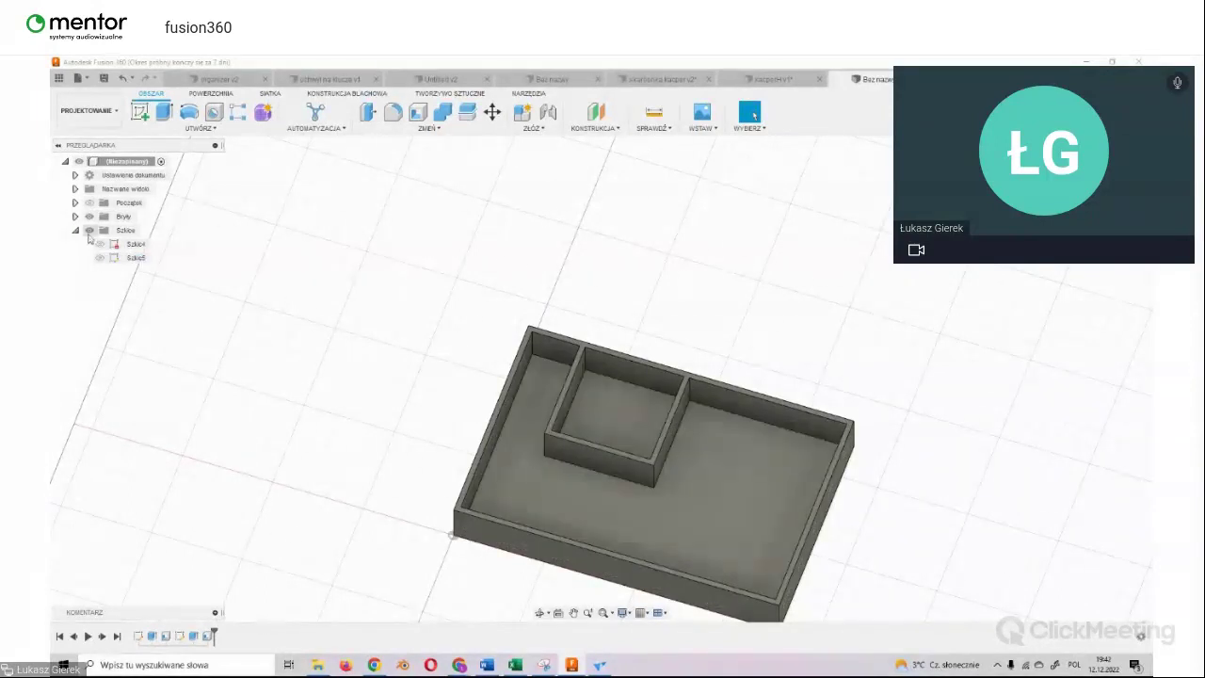
click(100, 258)
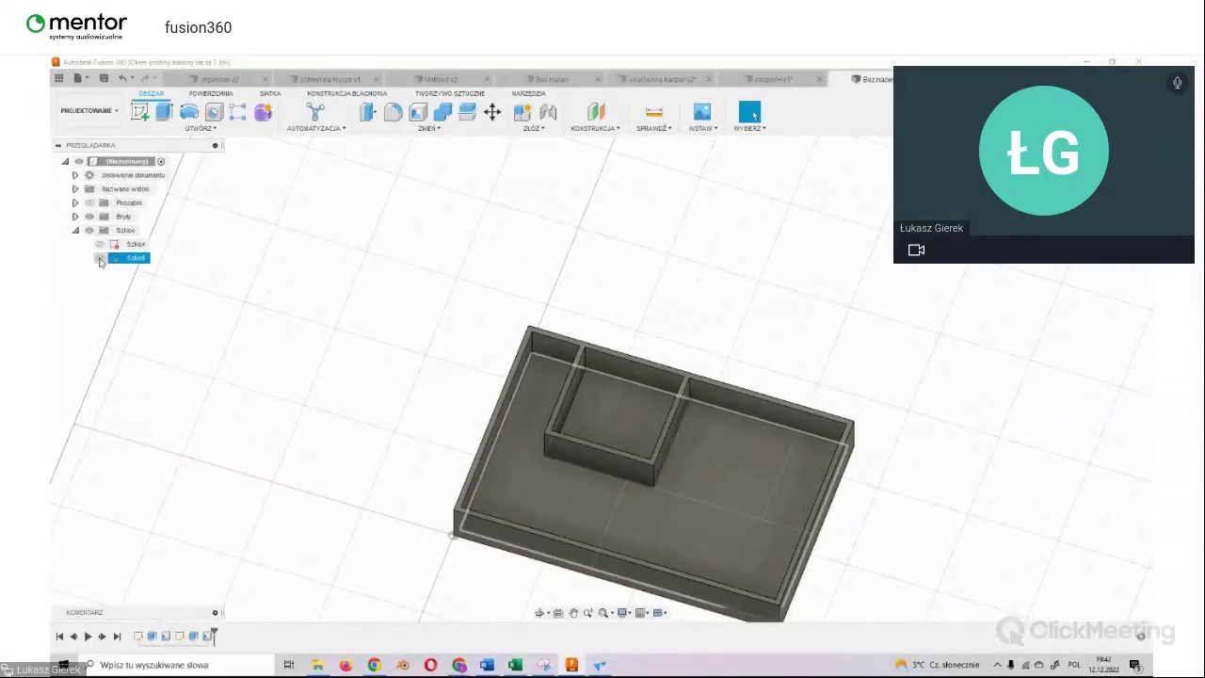
click(722, 461)
click(723, 463)
Step: Extrude the right-hand rectangular profile upward into a block
shift+middle_drag(723, 463, 724, 482)
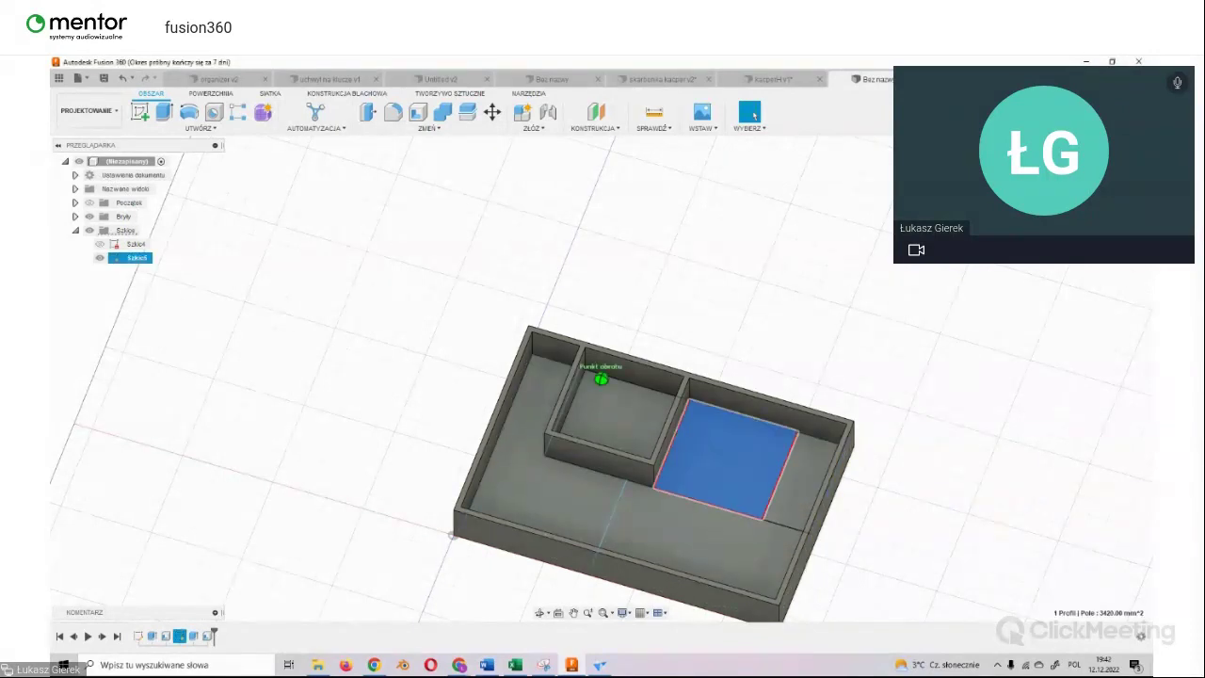
scroll(724, 482, up, 5)
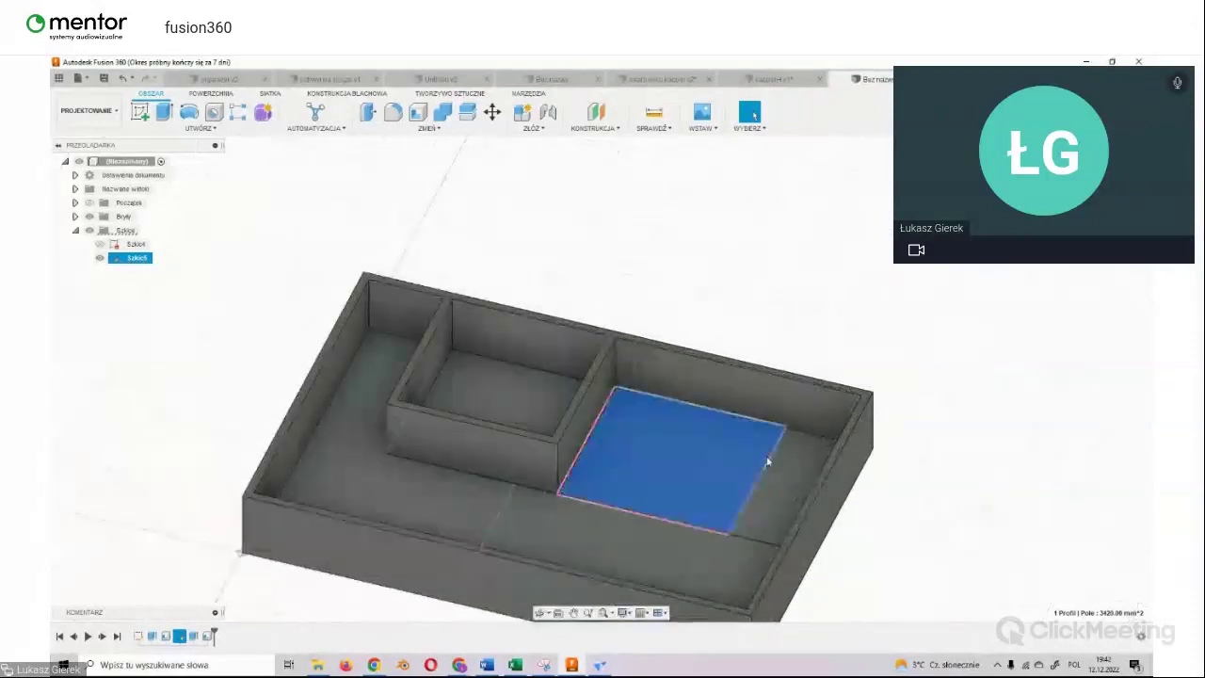
click(174, 113)
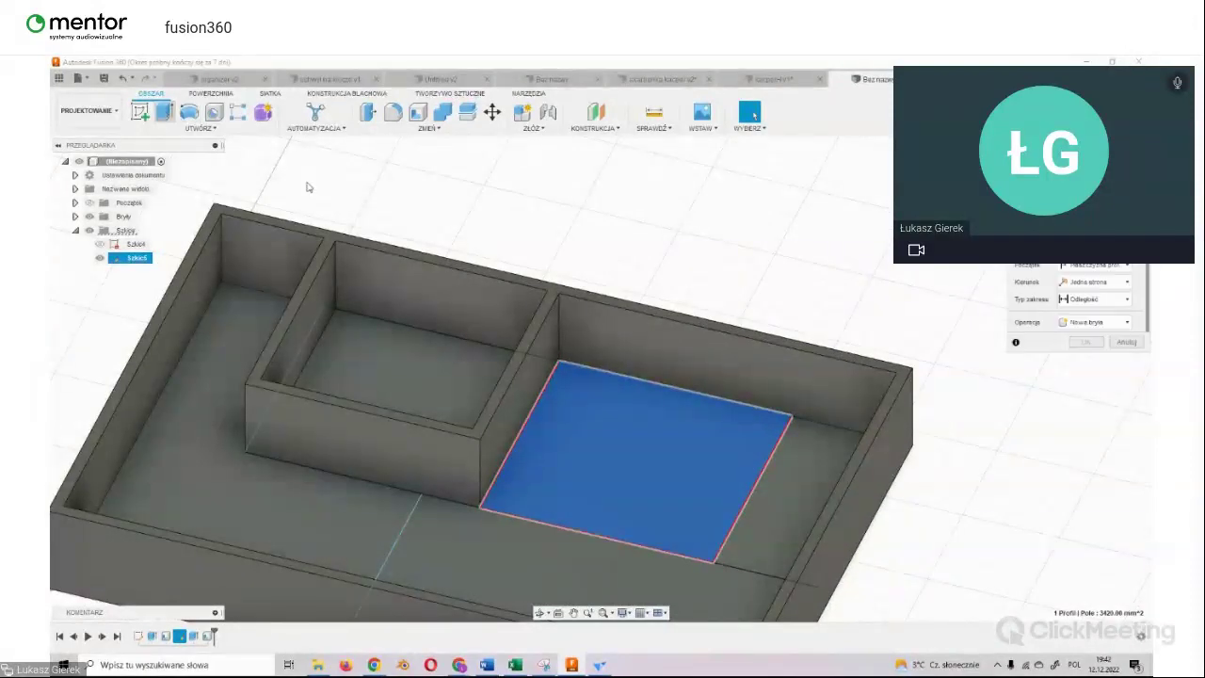
mouse_move(636, 452)
mouse_down()
mouse_move(635, 424)
mouse_move(635, 479)
mouse_up()
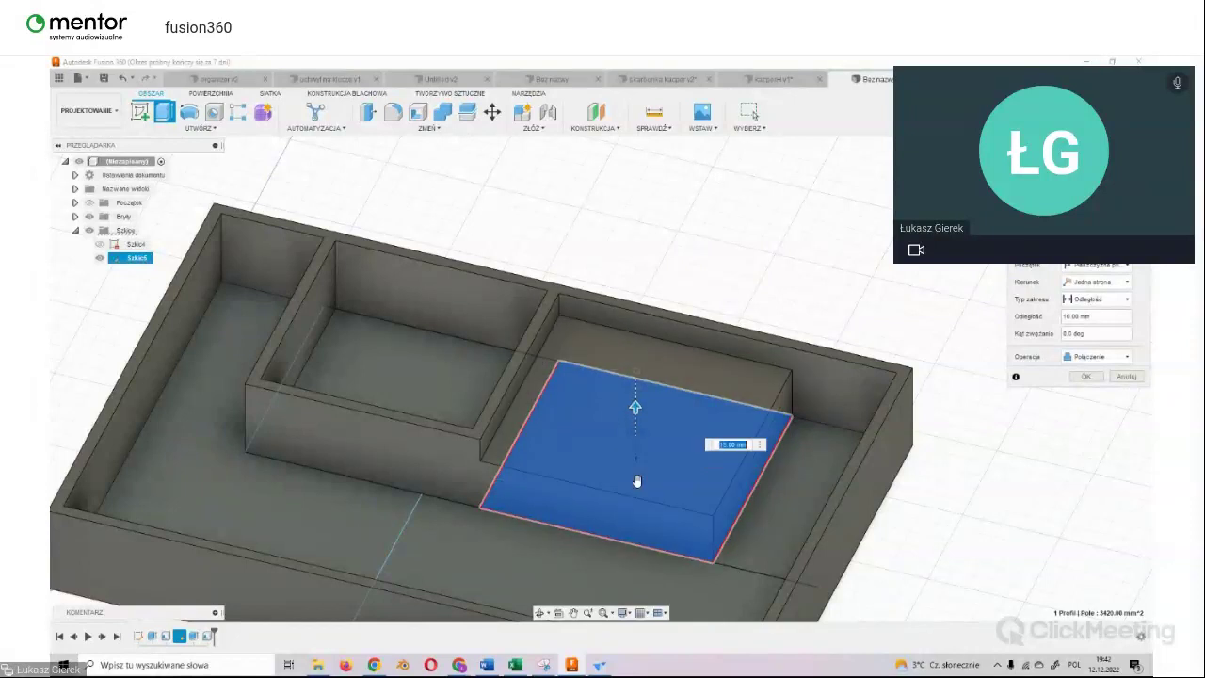
click(1086, 377)
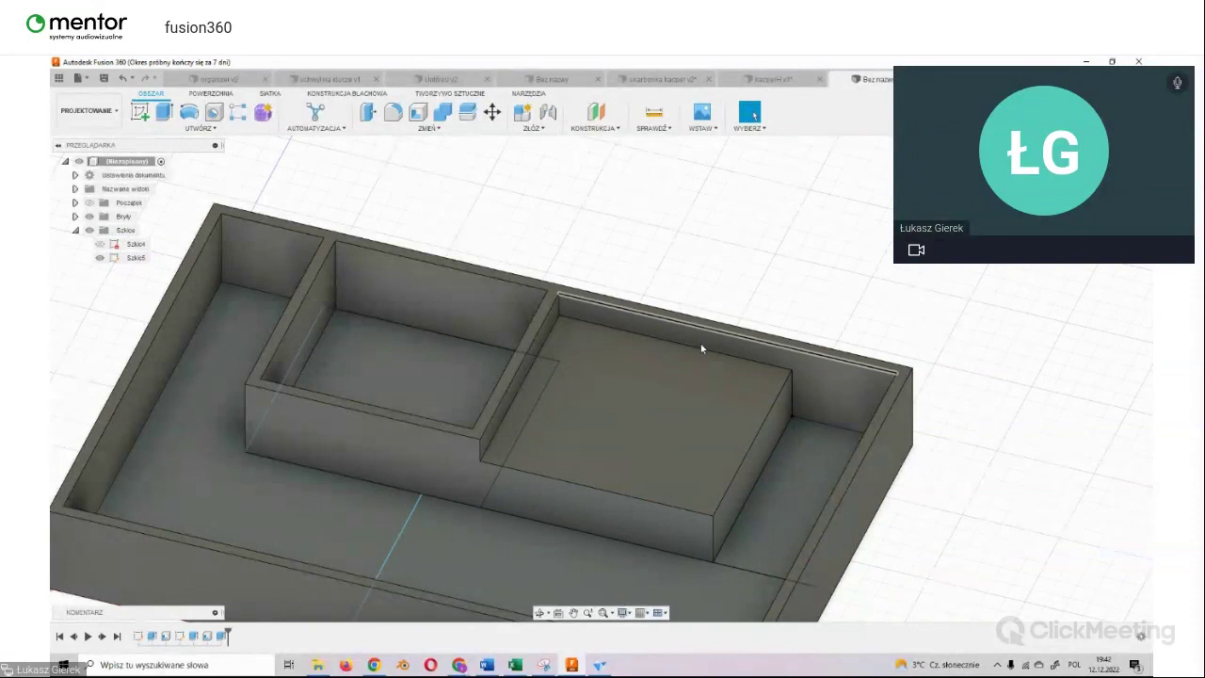
Step: Shell the new block from its top face into a second open-topped compartment
click(641, 412)
click(418, 111)
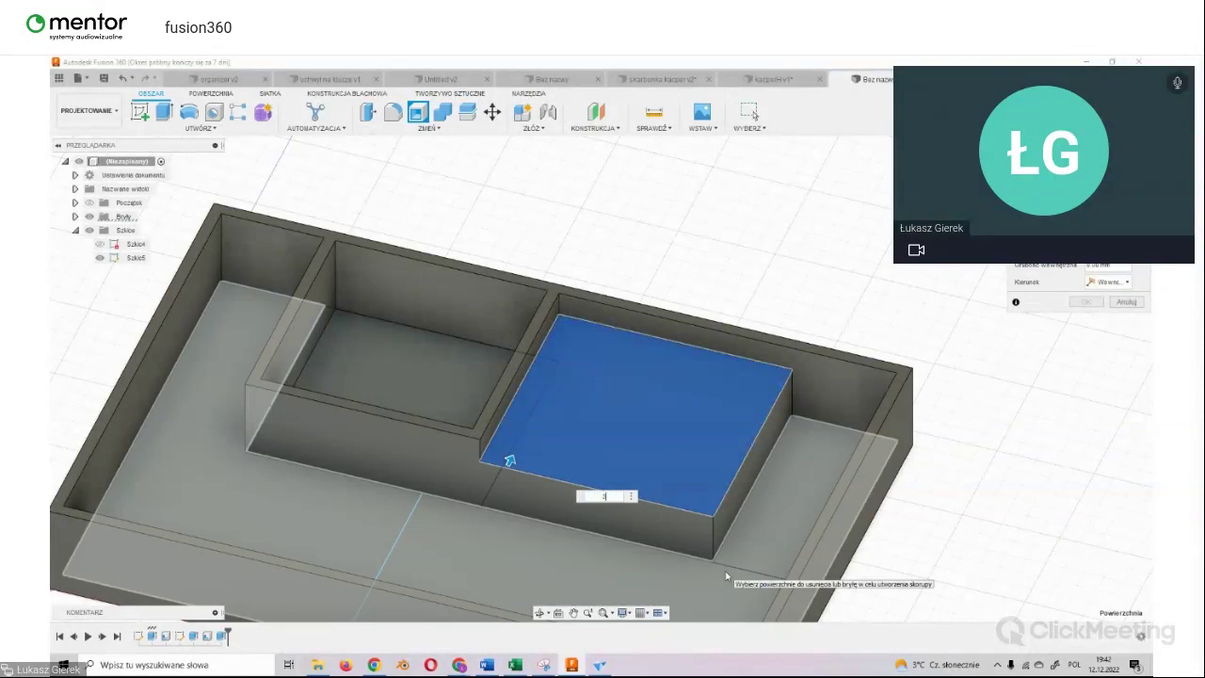
key(Return)
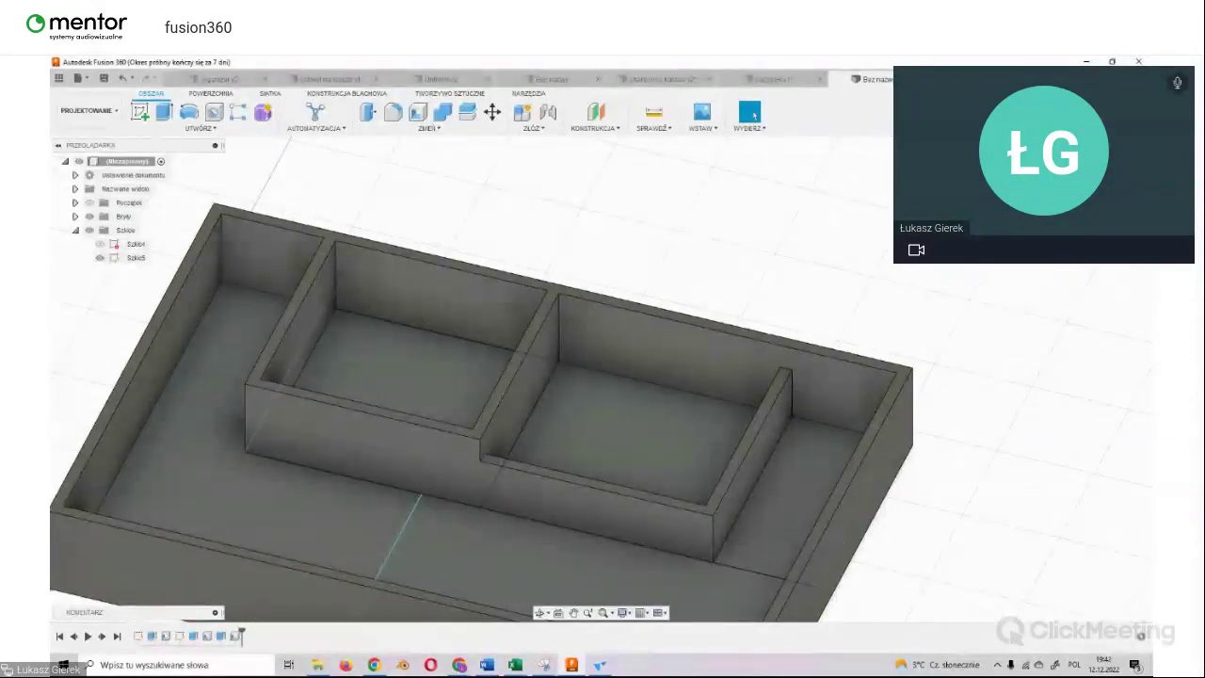
shift+middle_drag(597, 371, 602, 369)
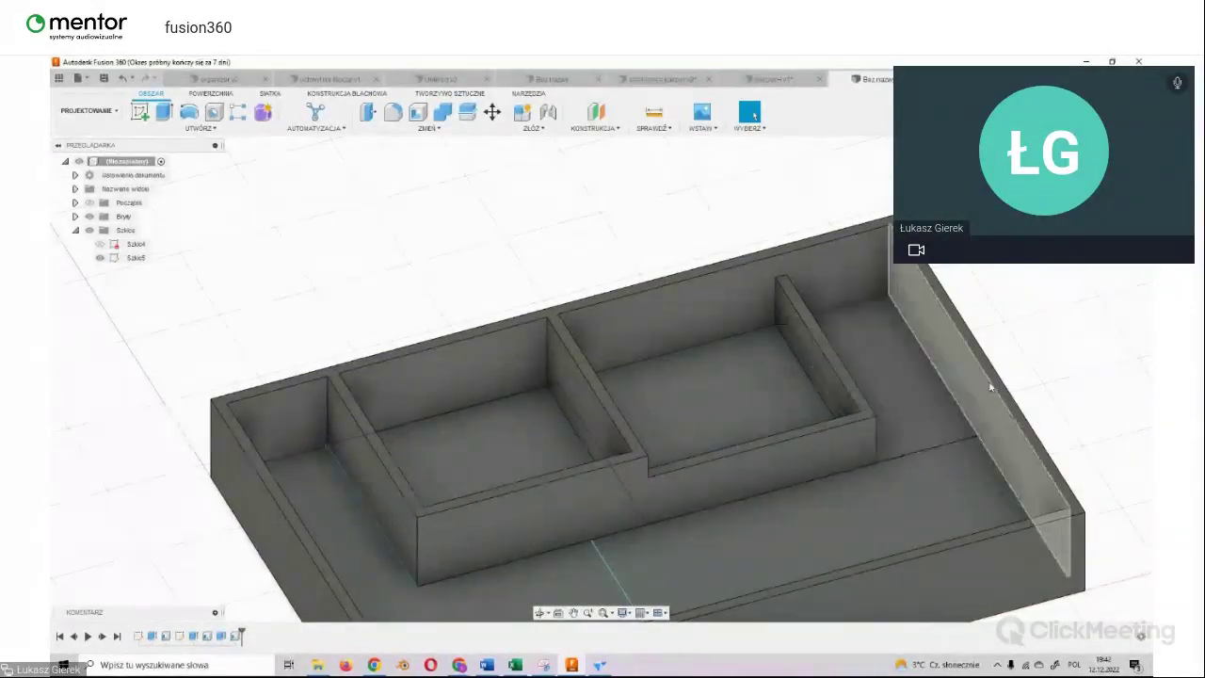
Step: Extrude the L-shaped corner profile 20 mm upward as a block joined to the tray
shift+middle_drag(601, 368, 834, 420)
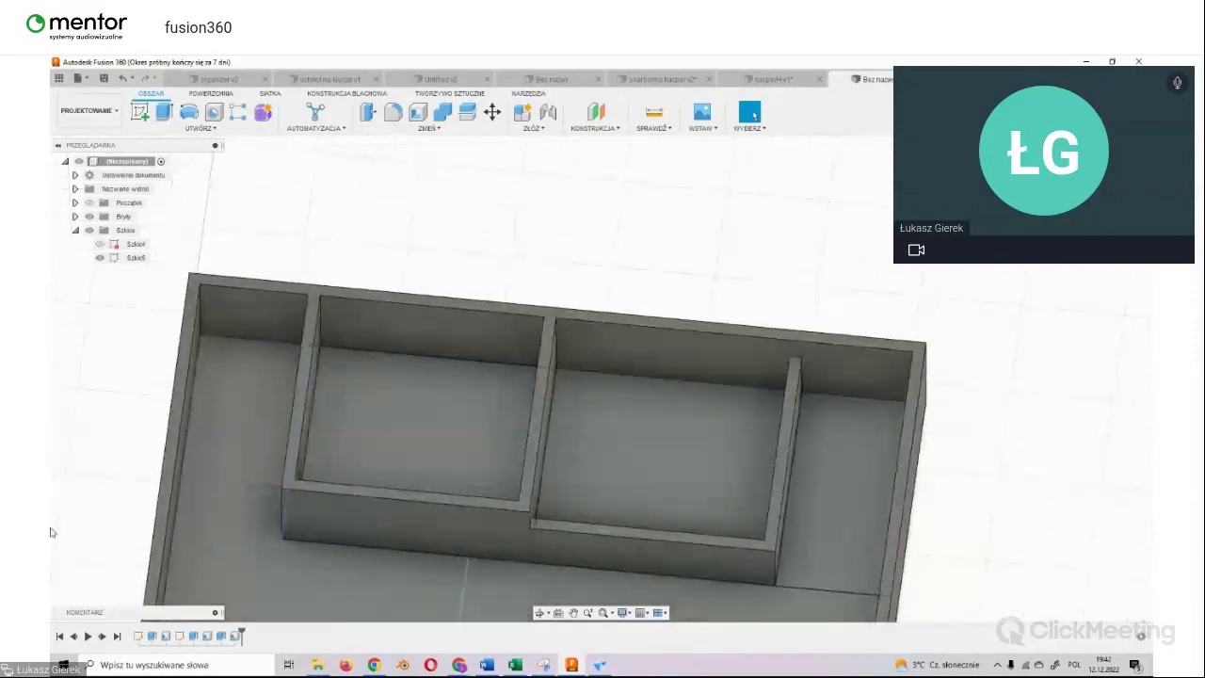
mouse_move(607, 367)
shift+middle_down()
mouse_move(390, 506)
mouse_move(384, 543)
shift+middle_up()
click(384, 544)
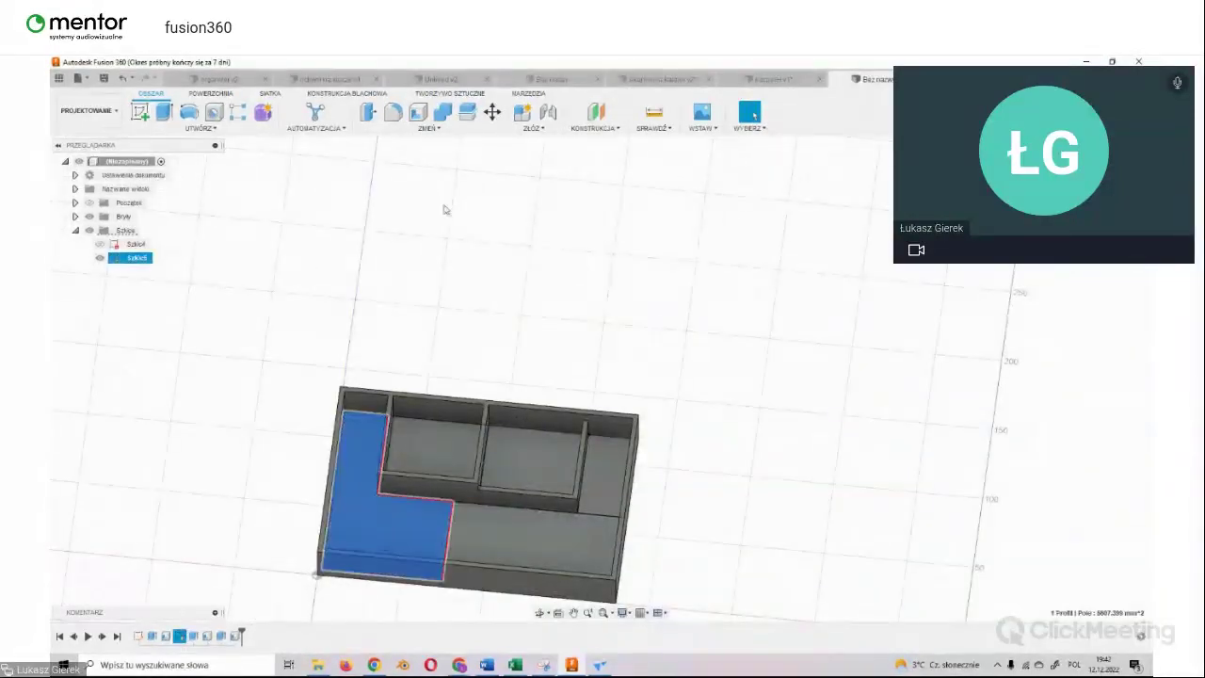
click(164, 111)
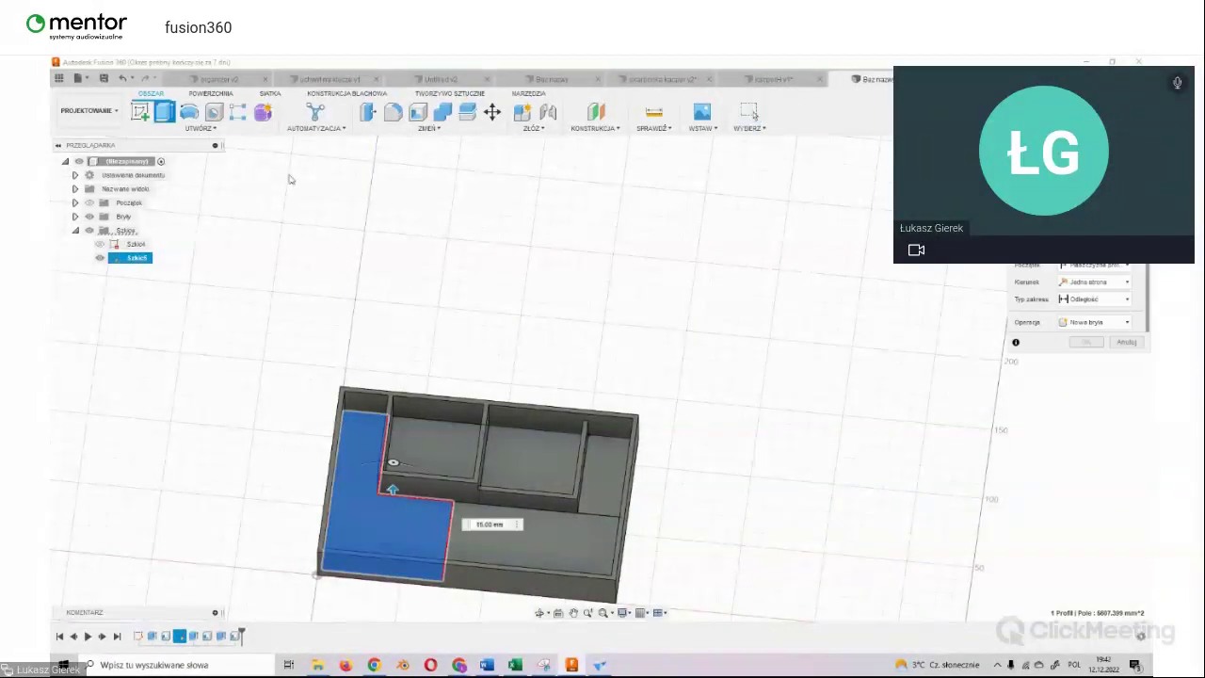
shift+middle_drag(316, 576, 280, 449)
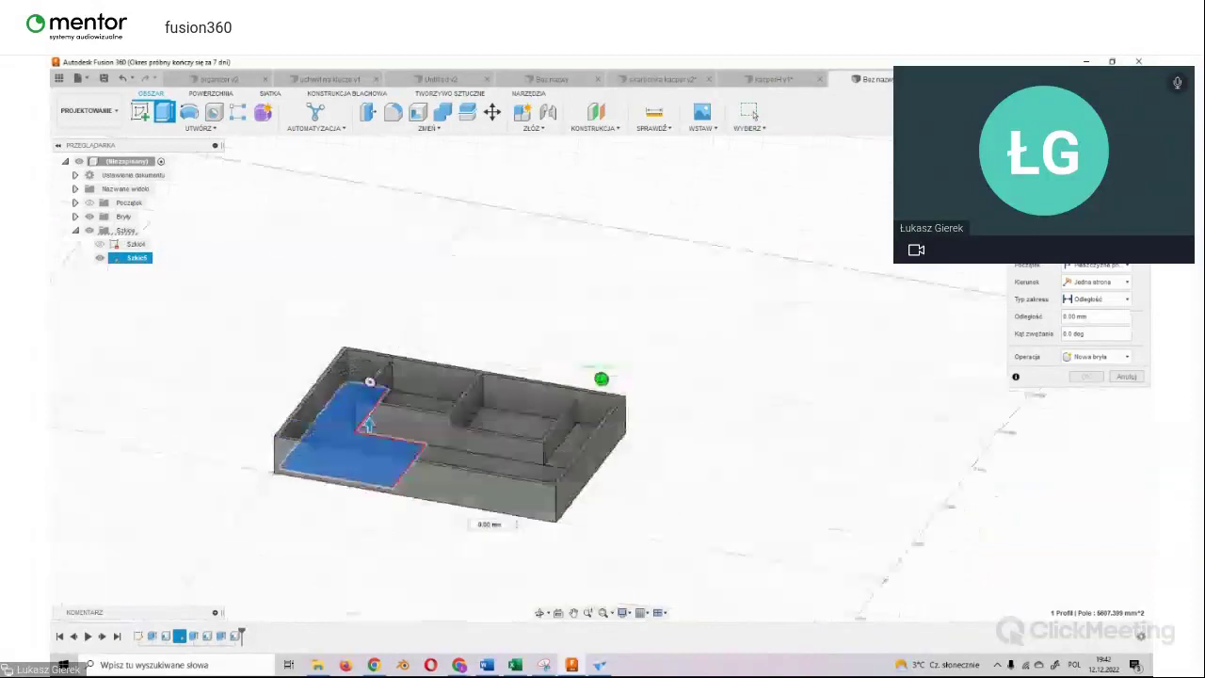
drag(368, 421, 367, 345)
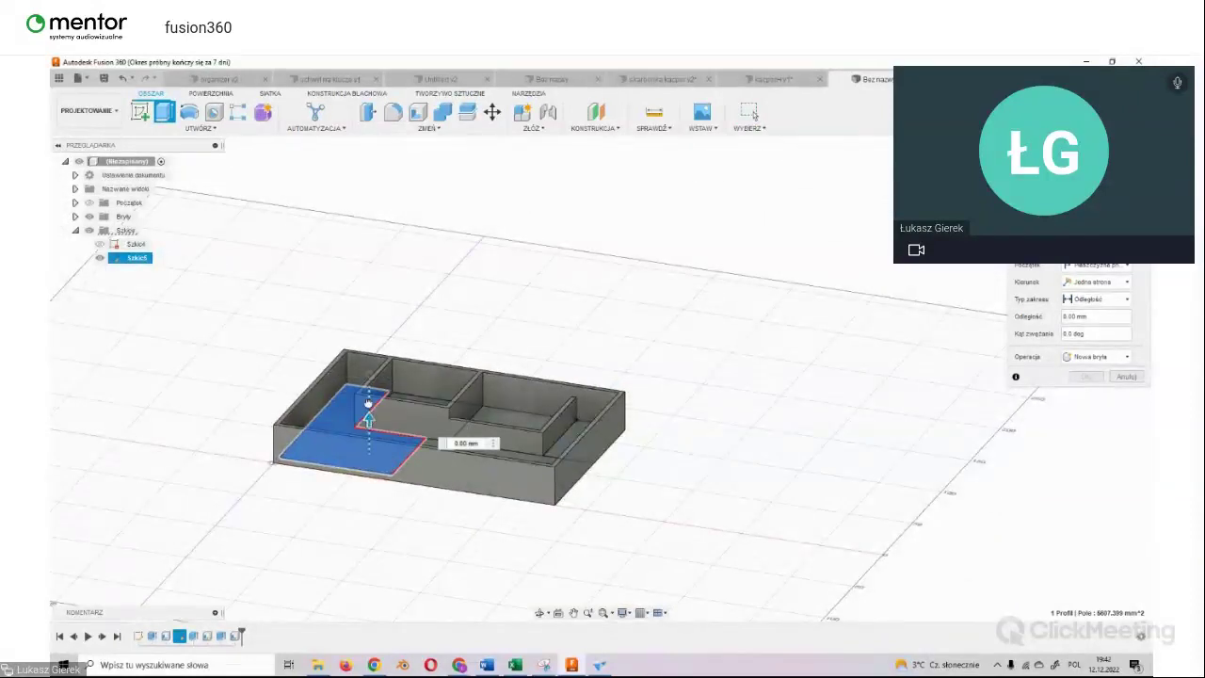
scroll(368, 346, down, 3)
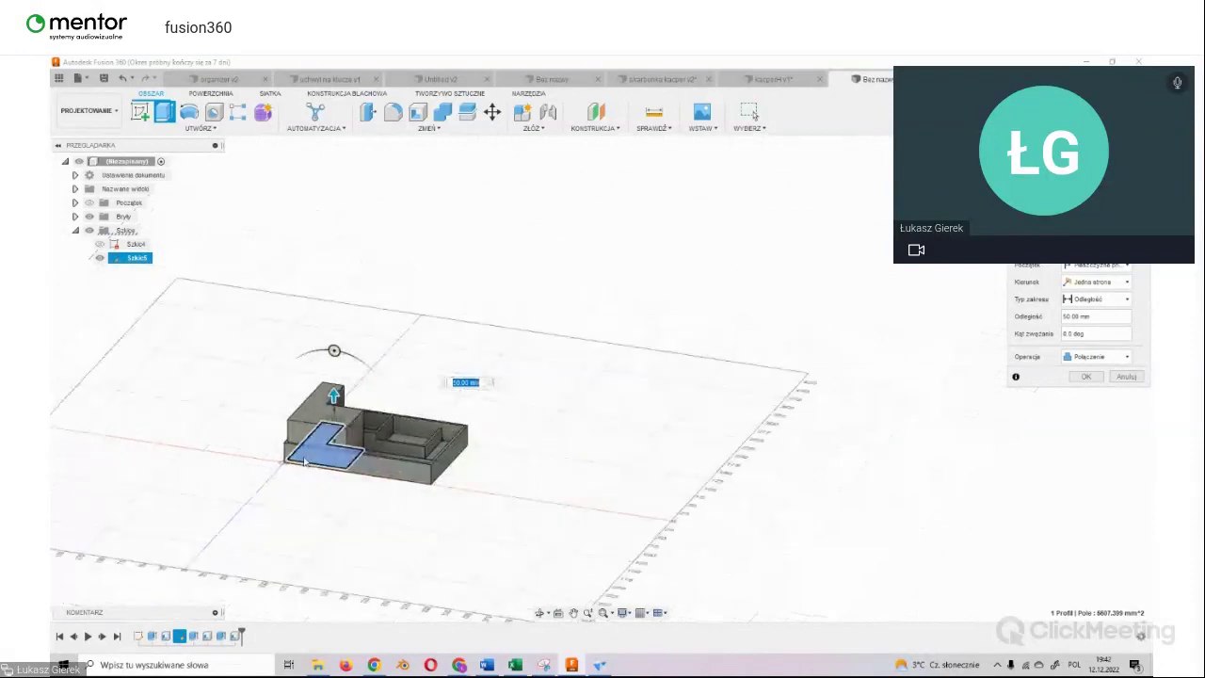
scroll(377, 273, up, 5)
scroll(591, 178, up, 3)
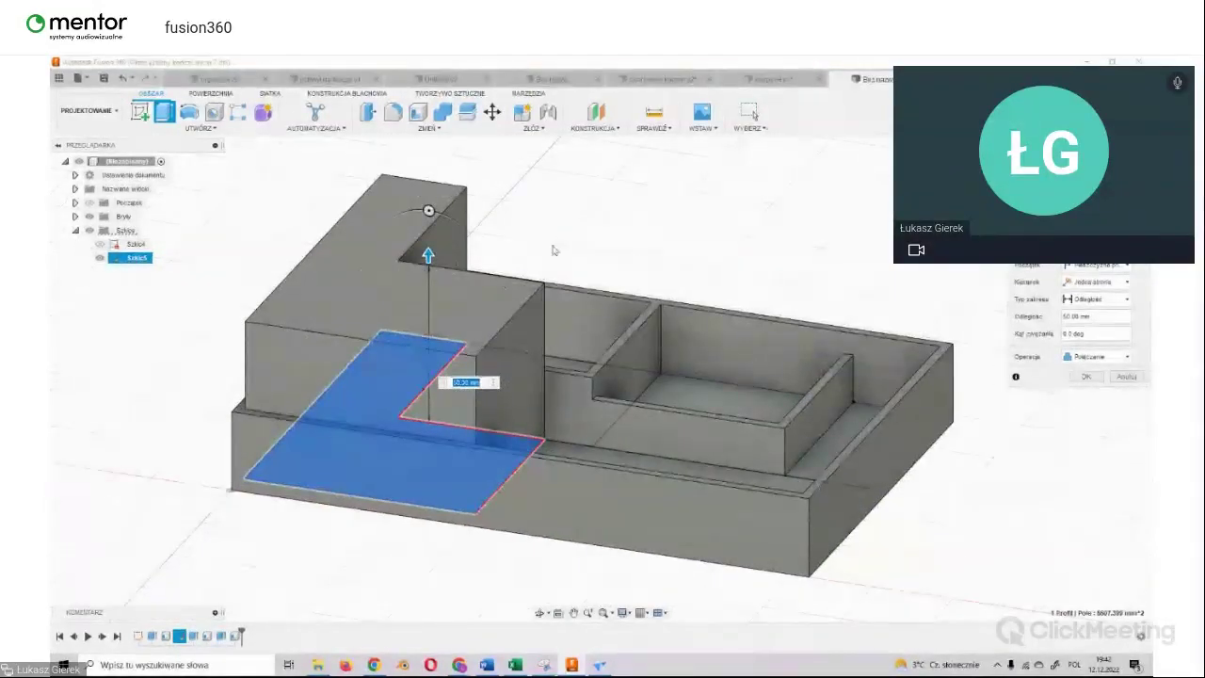
drag(428, 256, 416, 352)
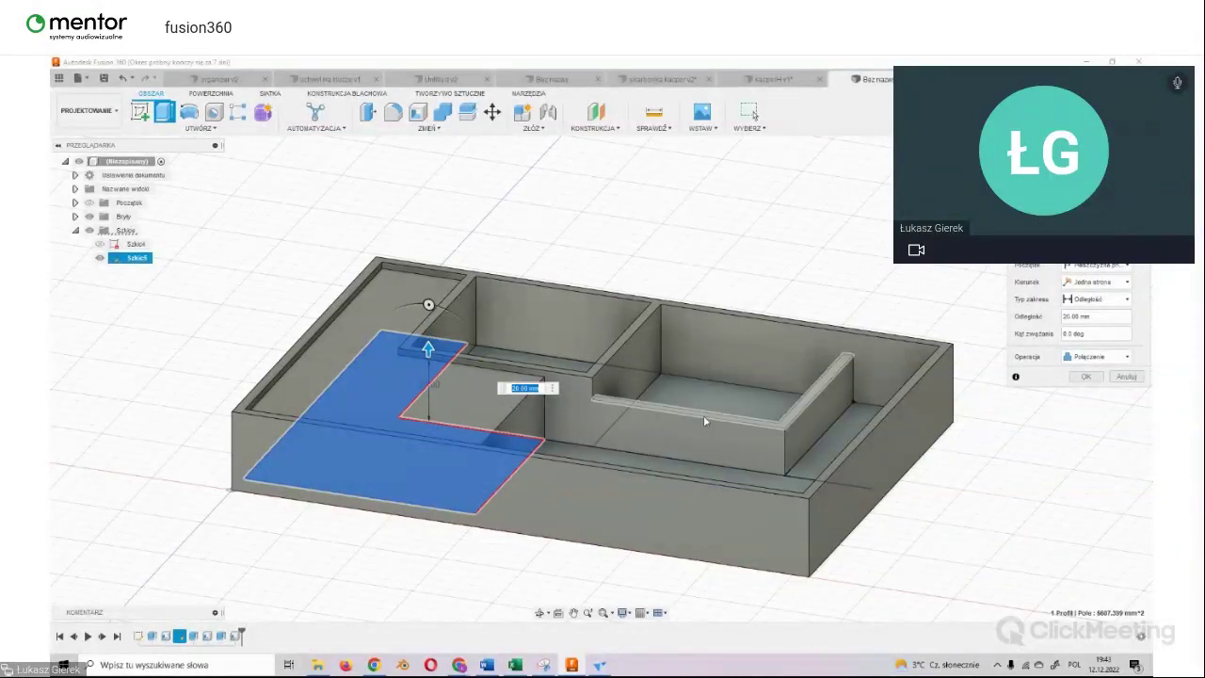
key(Return)
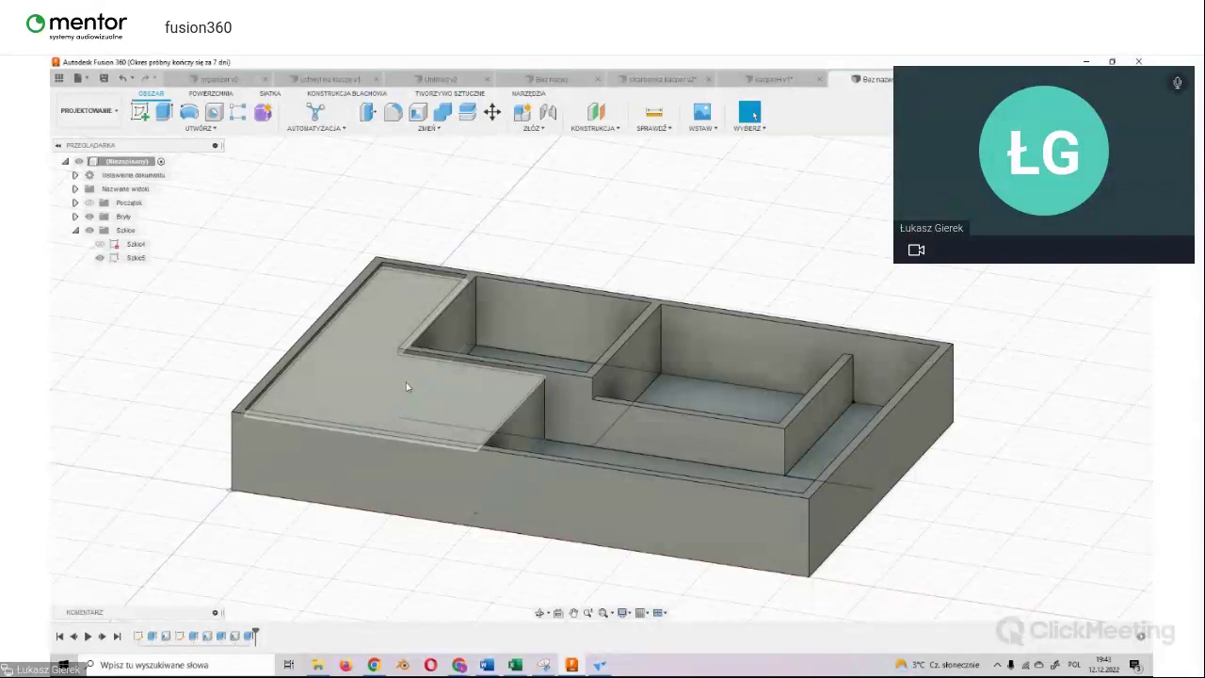
click(407, 386)
Step: Shell the L-shaped block with its top face removed, leaving thin walls
click(418, 112)
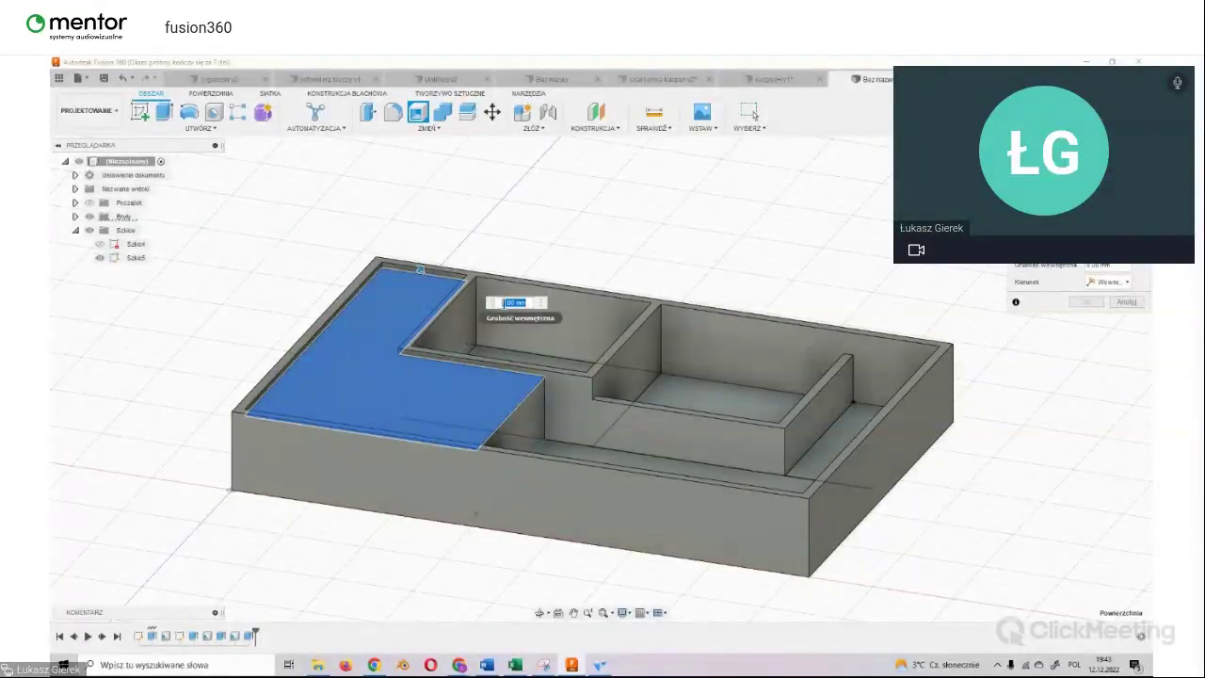
key(Return)
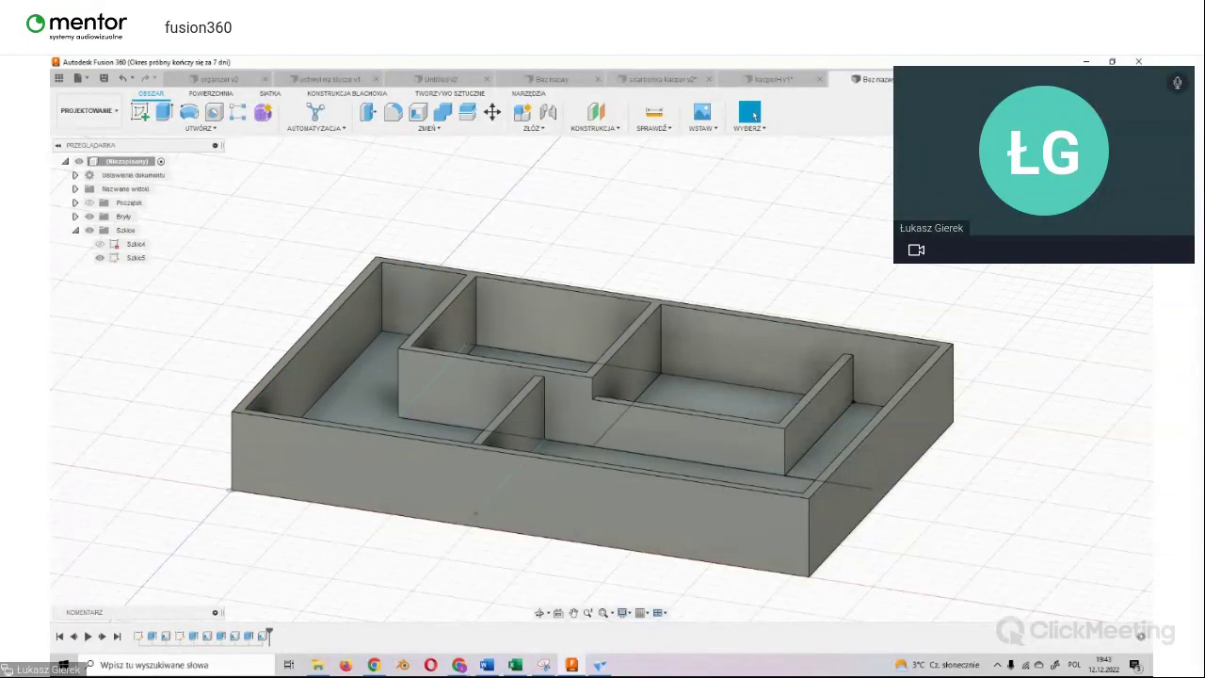
mouse_move(603, 371)
shift+middle_down()
mouse_move(860, 329)
mouse_move(861, 457)
shift+middle_up()
scroll(861, 457, up, 3)
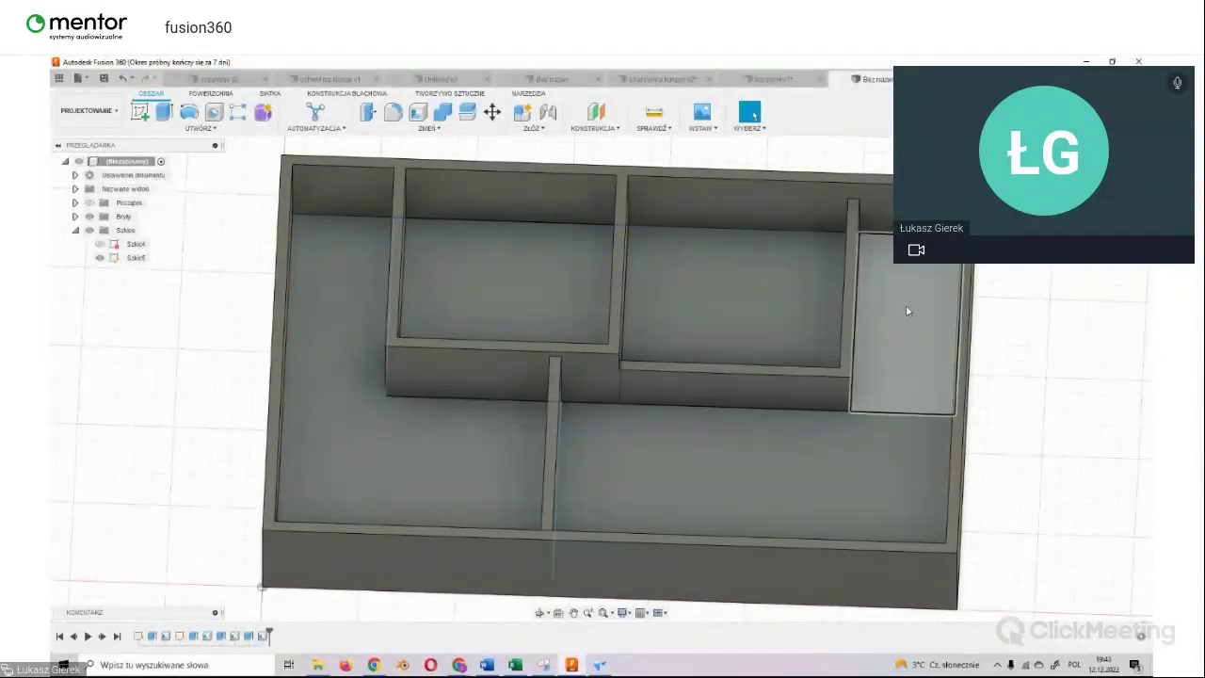
shift+middle_drag(596, 338, 597, 517)
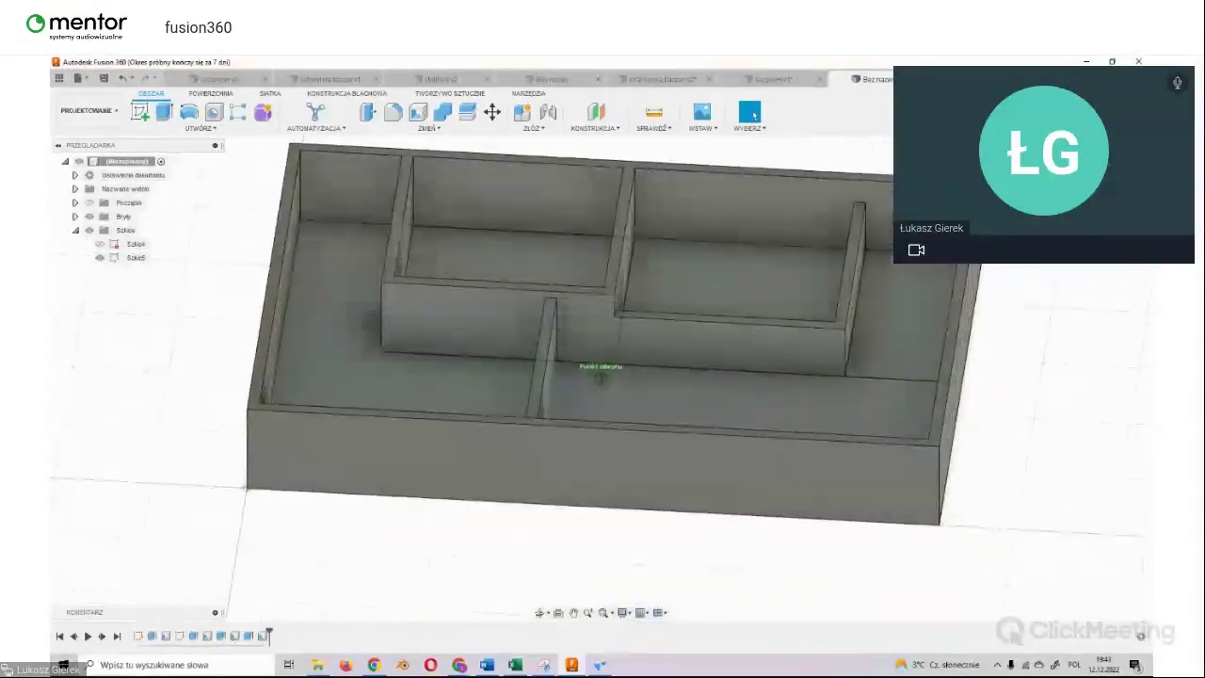
Step: Extrude the small right compartment's floor 20 mm upward, joined, as a shelf
click(918, 313)
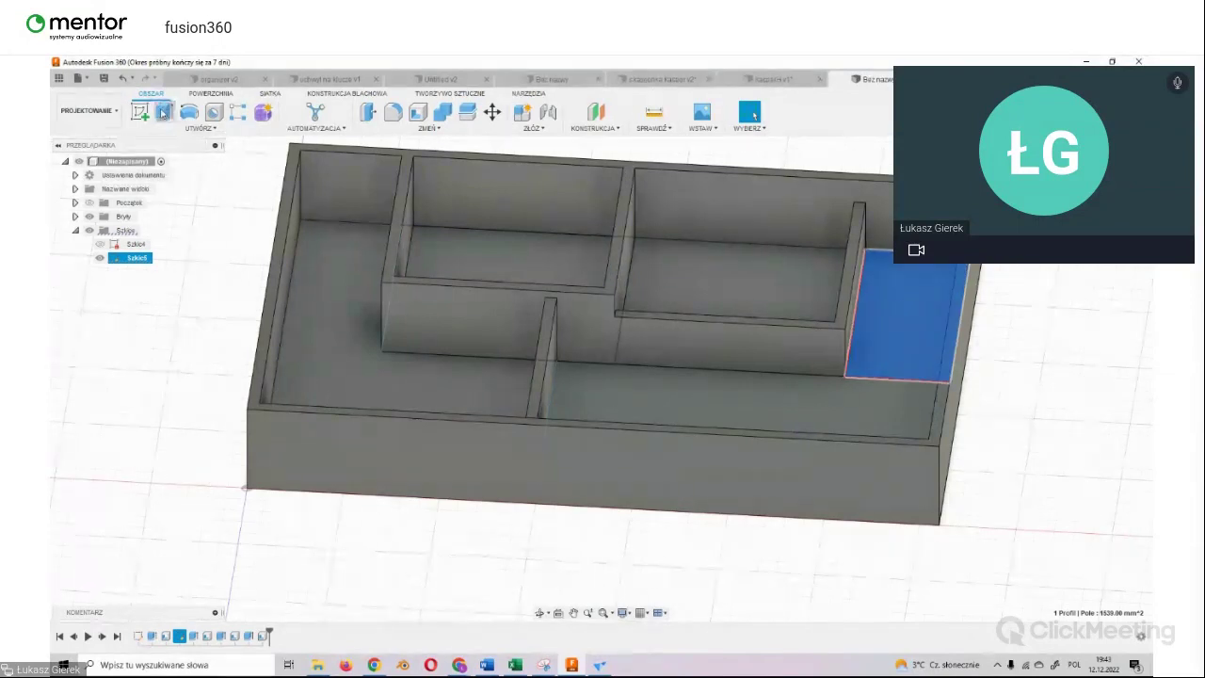
key(e)
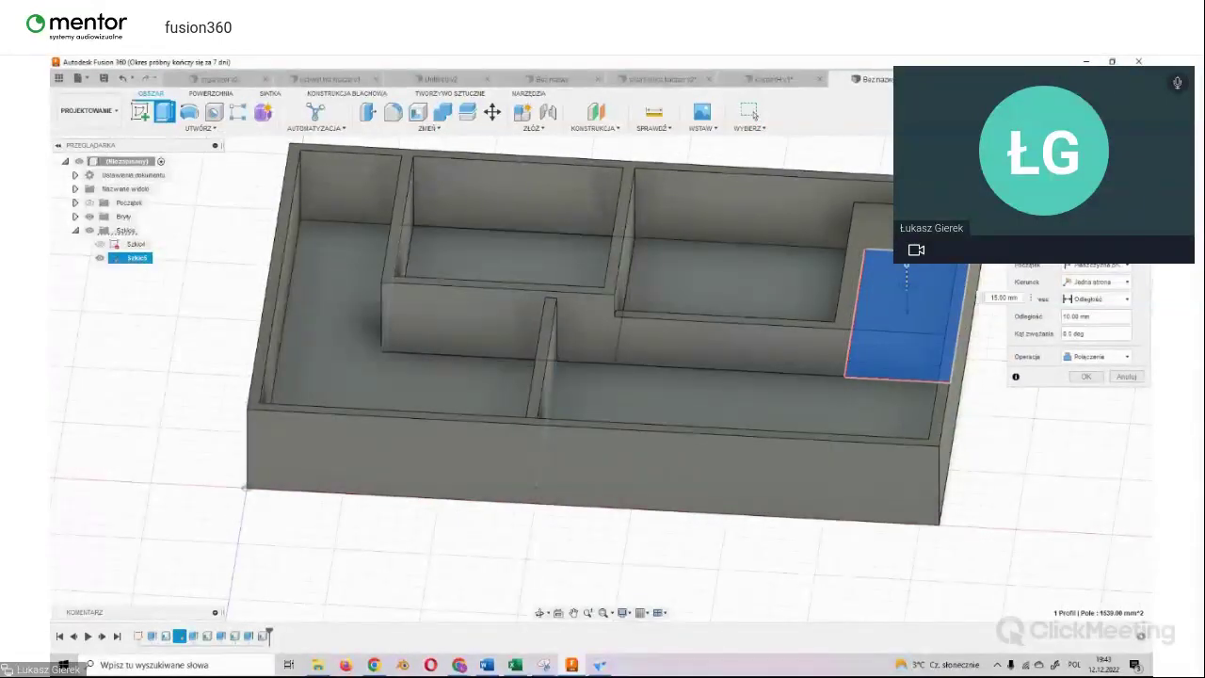
text(20)
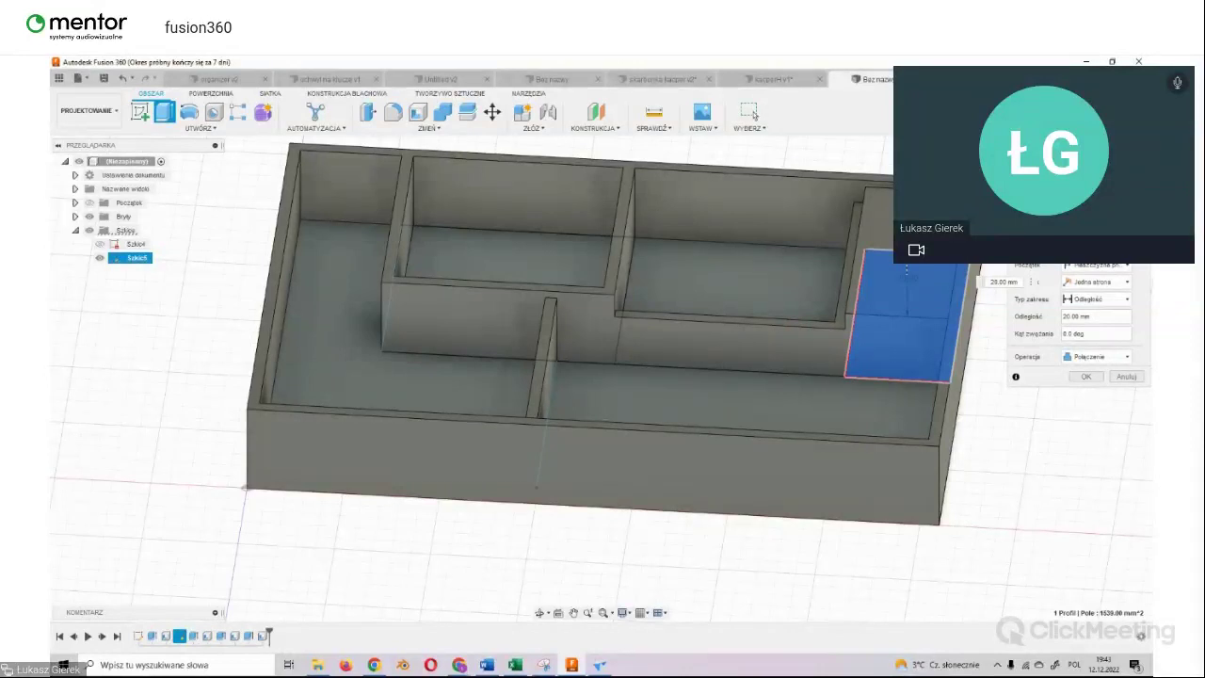
click(1087, 378)
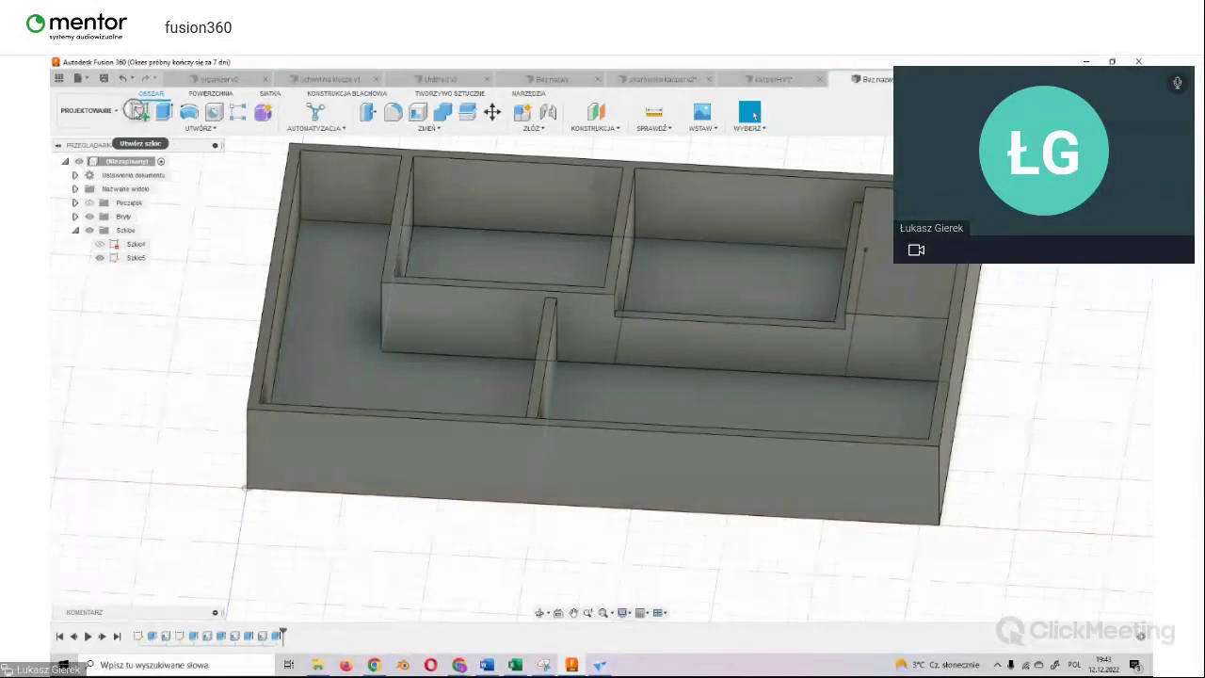
Step: Start a new sketch on the horizontal XY origin plane
click(139, 112)
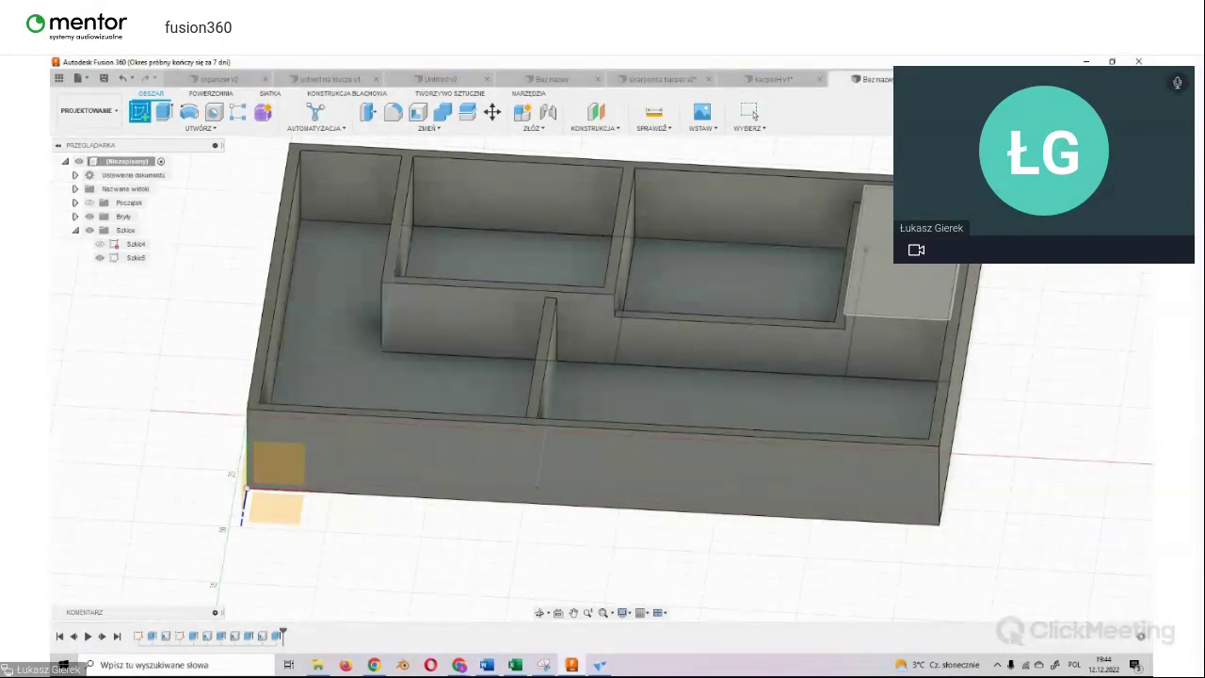
click(946, 294)
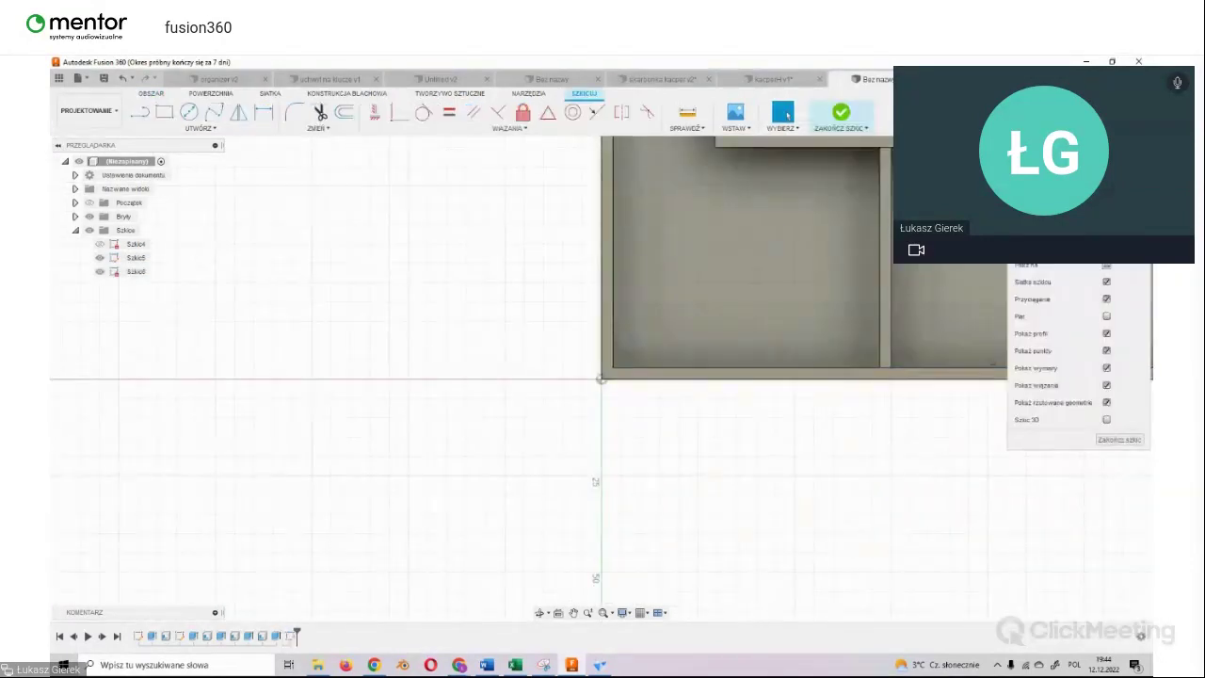
click(575, 613)
drag(834, 323, 500, 511)
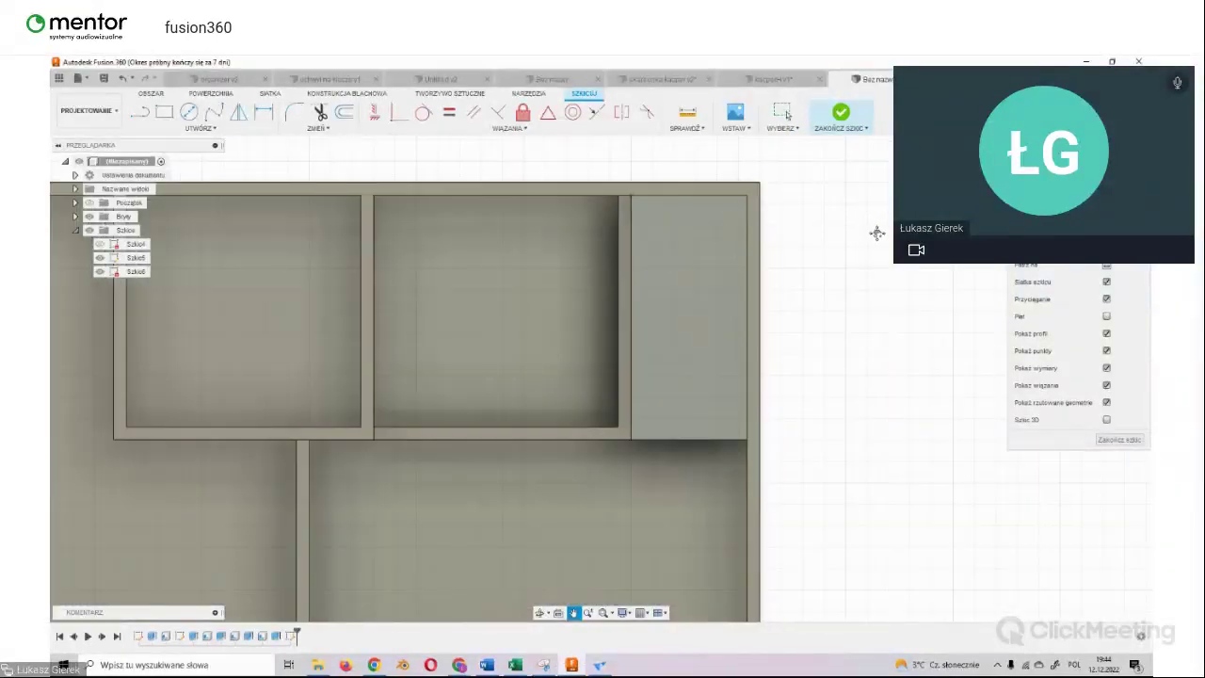
scroll(877, 233, up, 1)
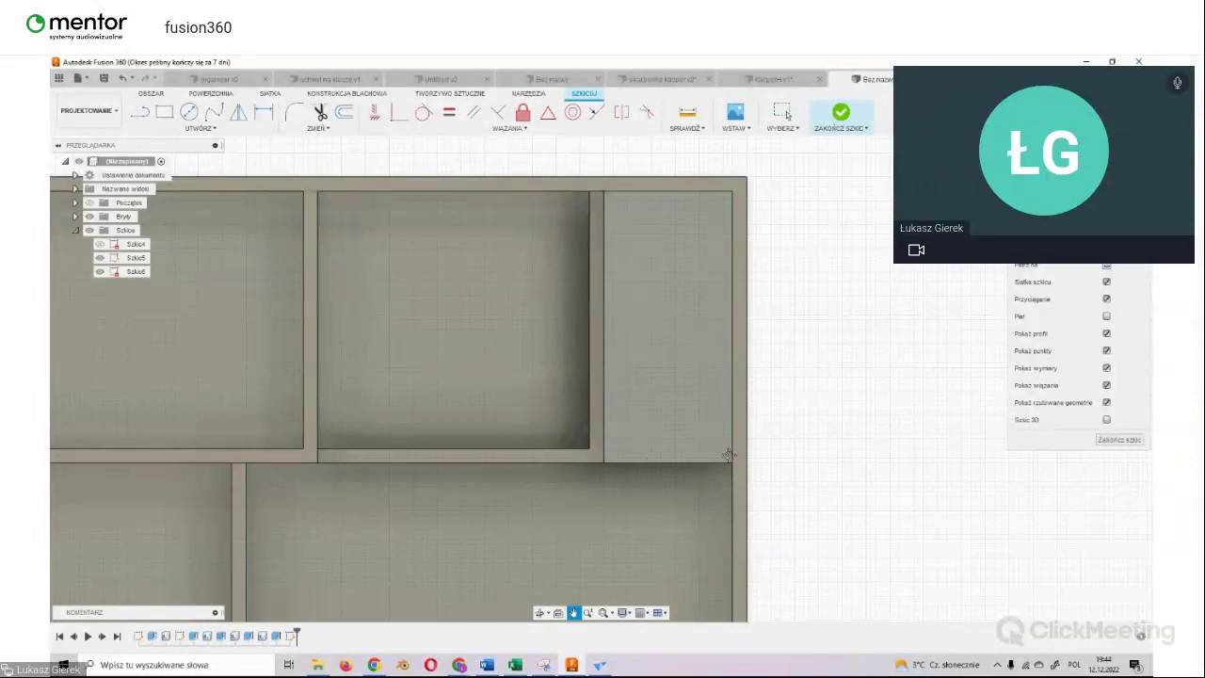
Step: Draw a vertical line from the shelf's top edge to its bottom edge
click(140, 113)
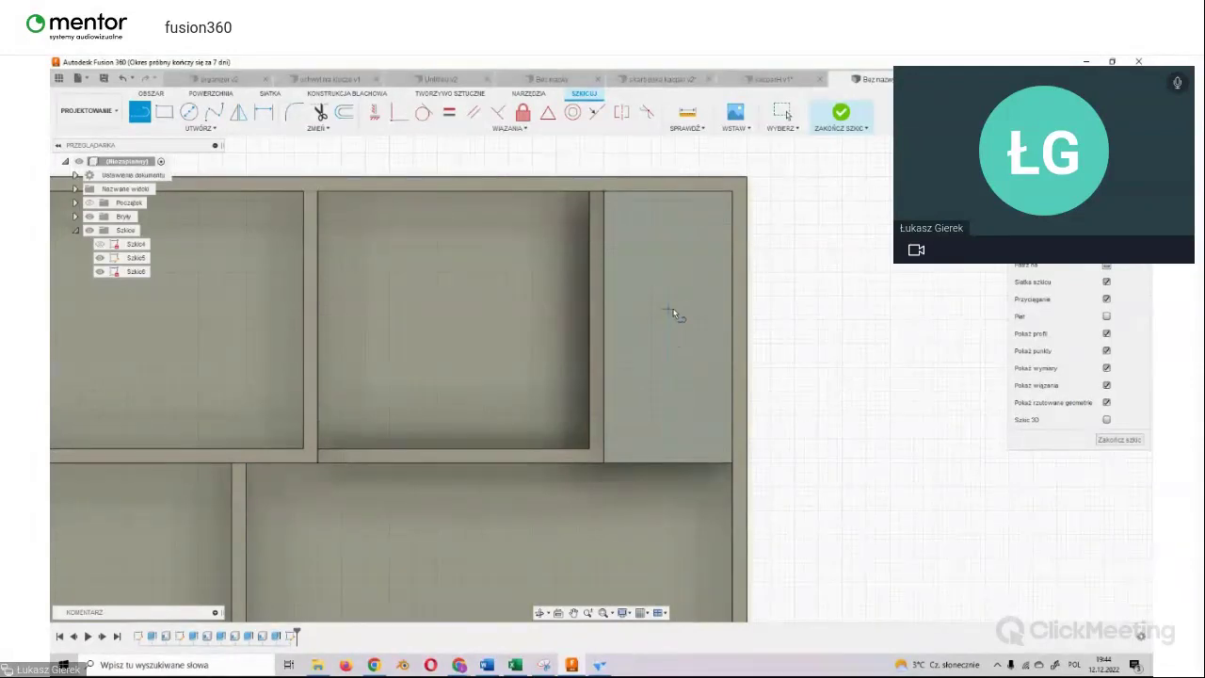
click(668, 192)
click(668, 462)
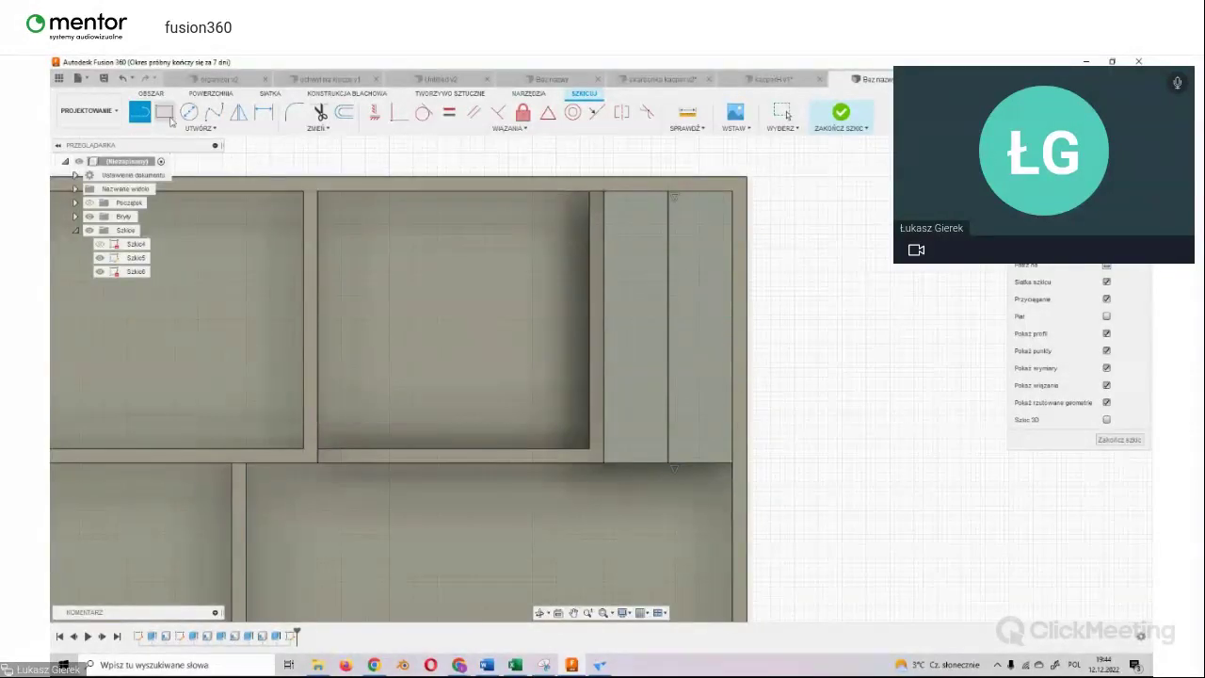
Step: Draw three circles centred in a column along the vertical line, sized to 9 mm
key(c)
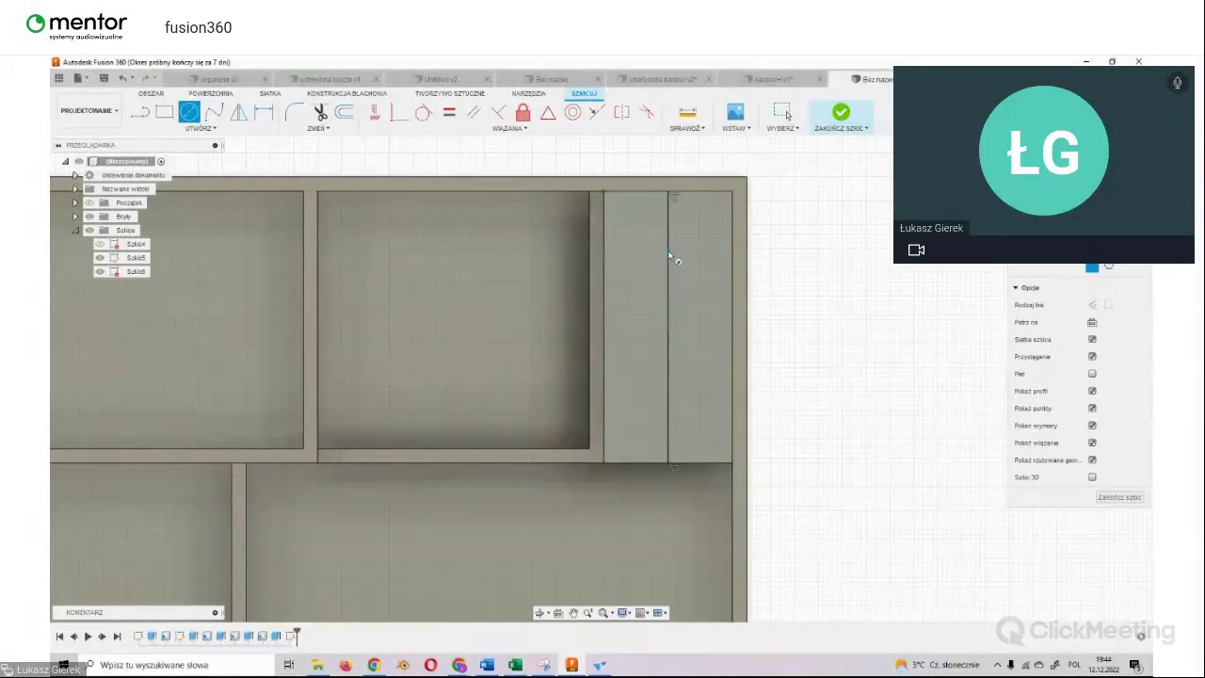
click(669, 256)
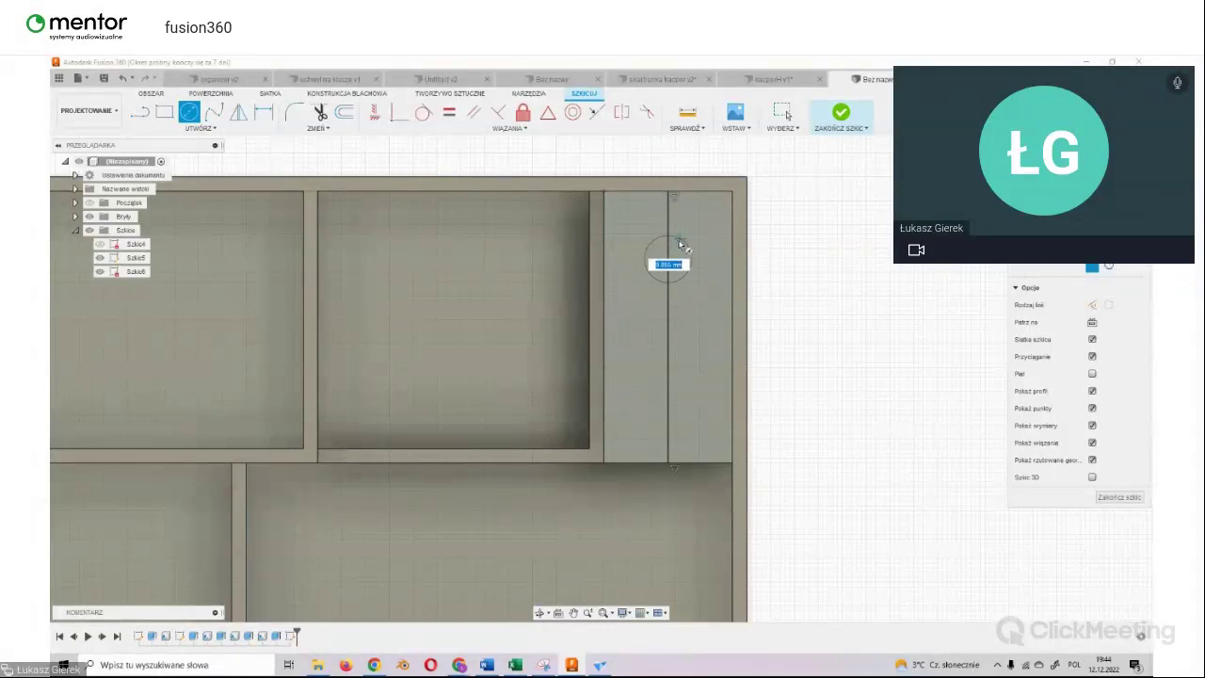
text(10)
key(Return)
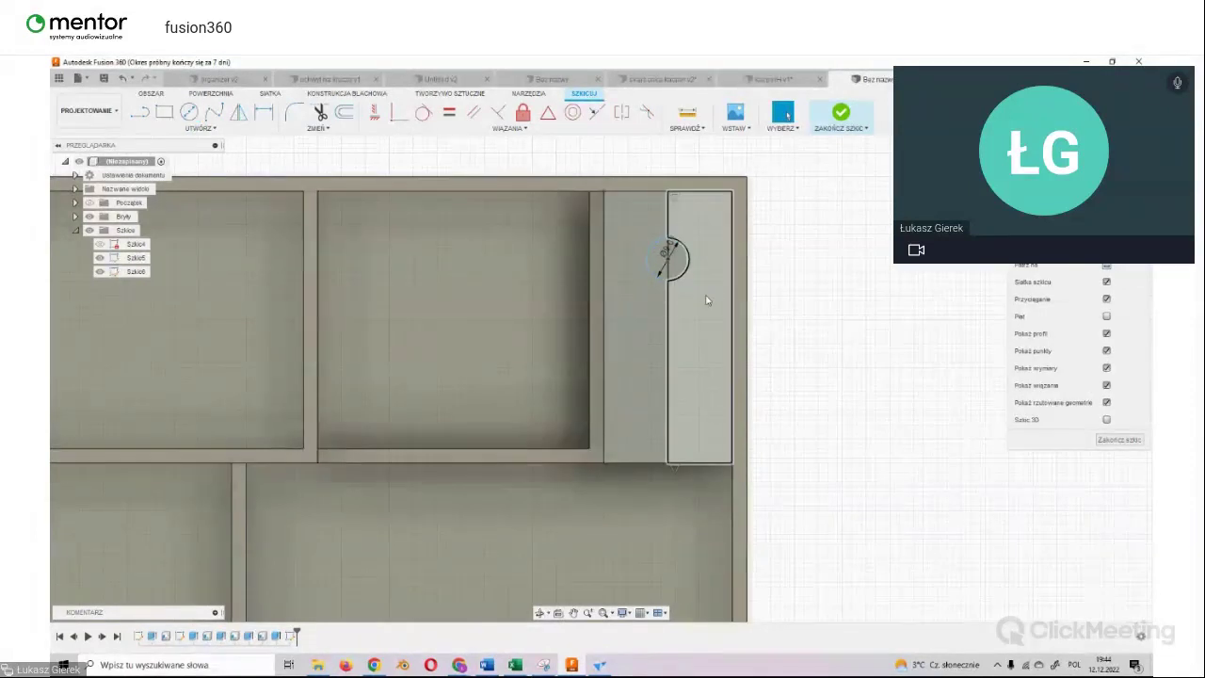
click(188, 112)
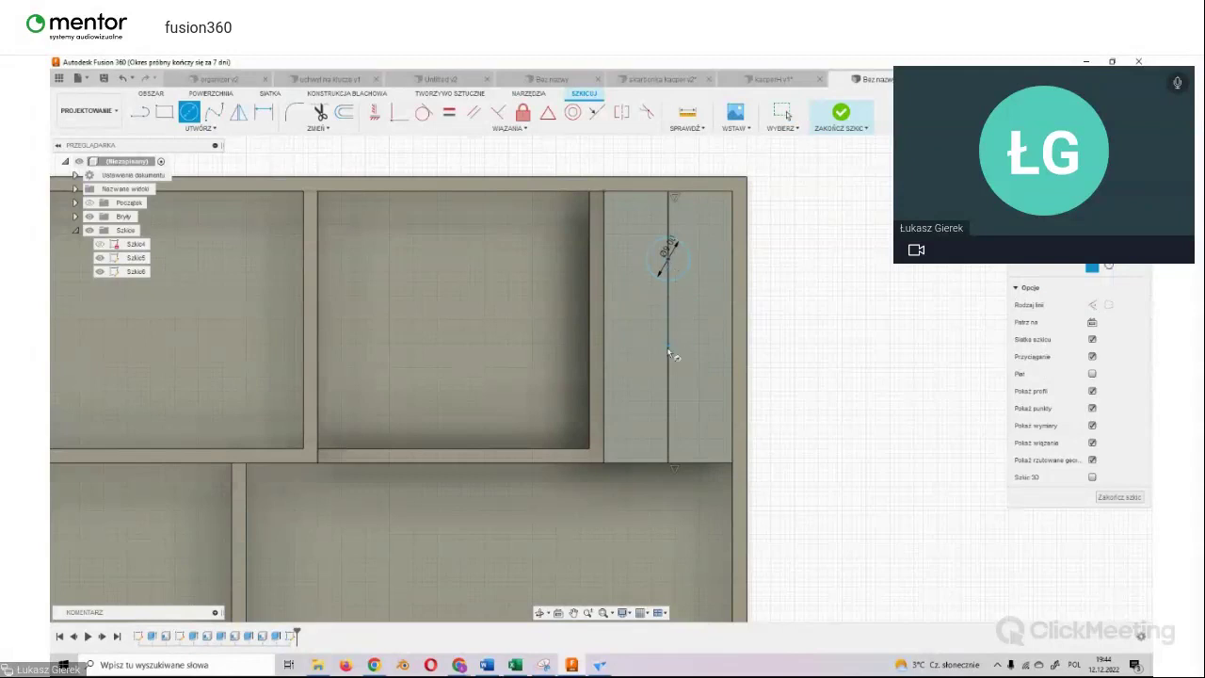
click(668, 330)
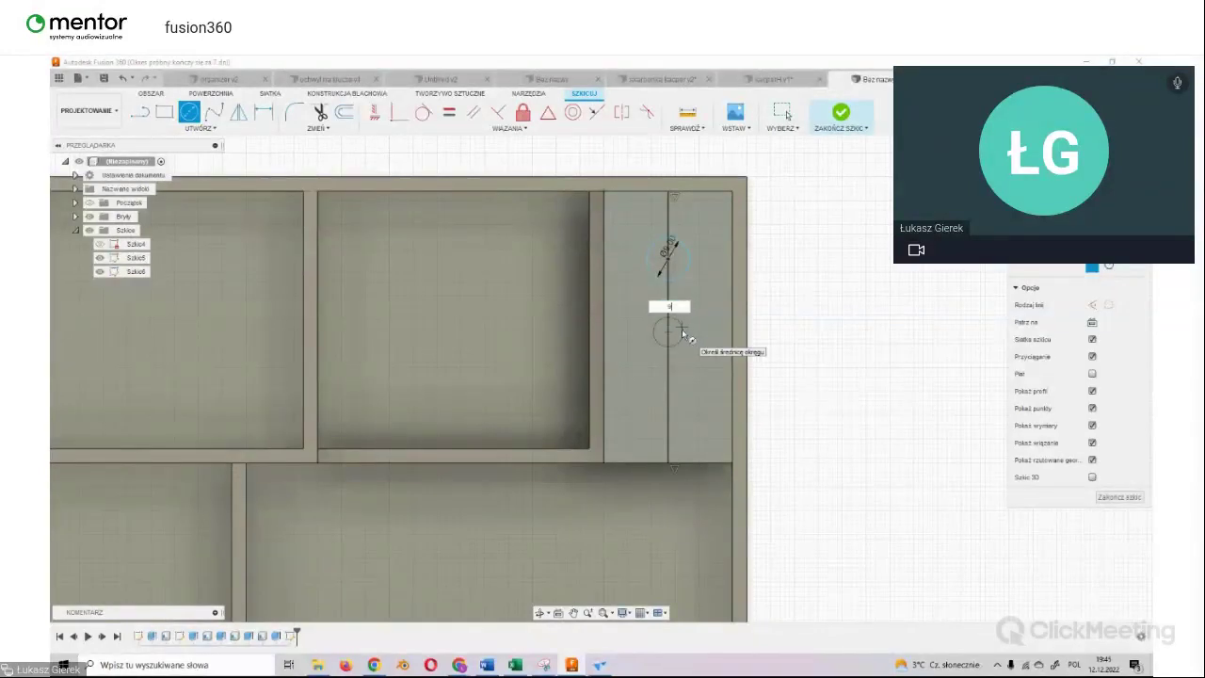
key(Return)
key(Escape)
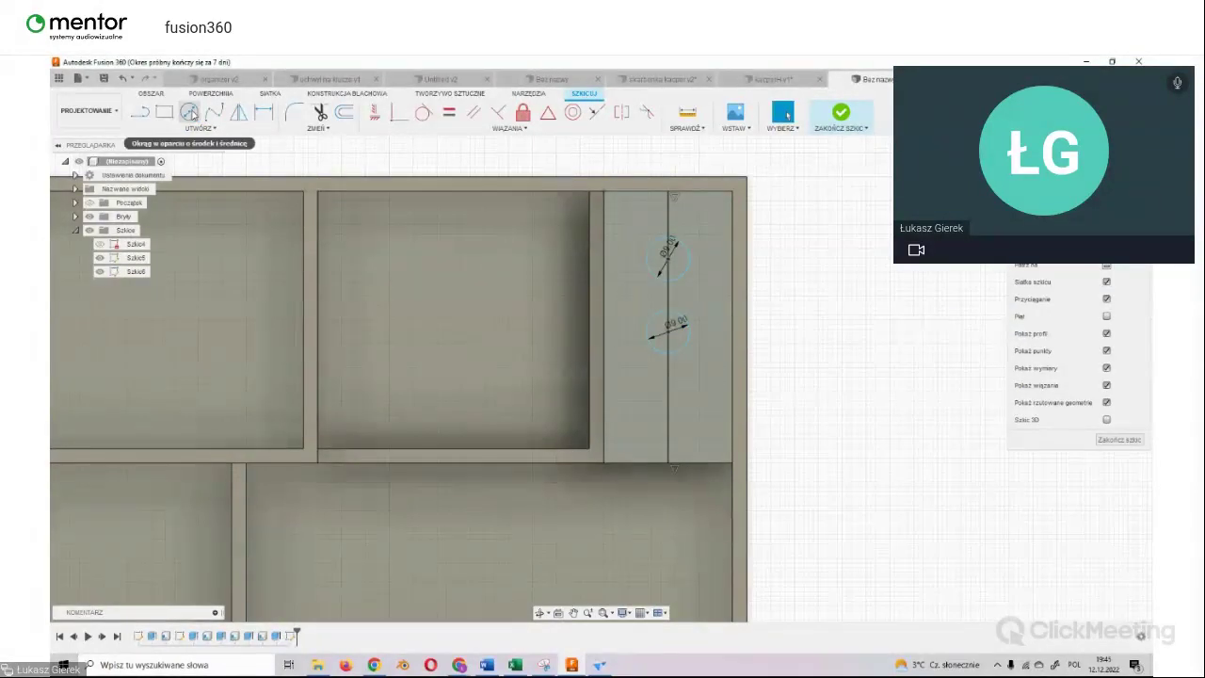
click(188, 112)
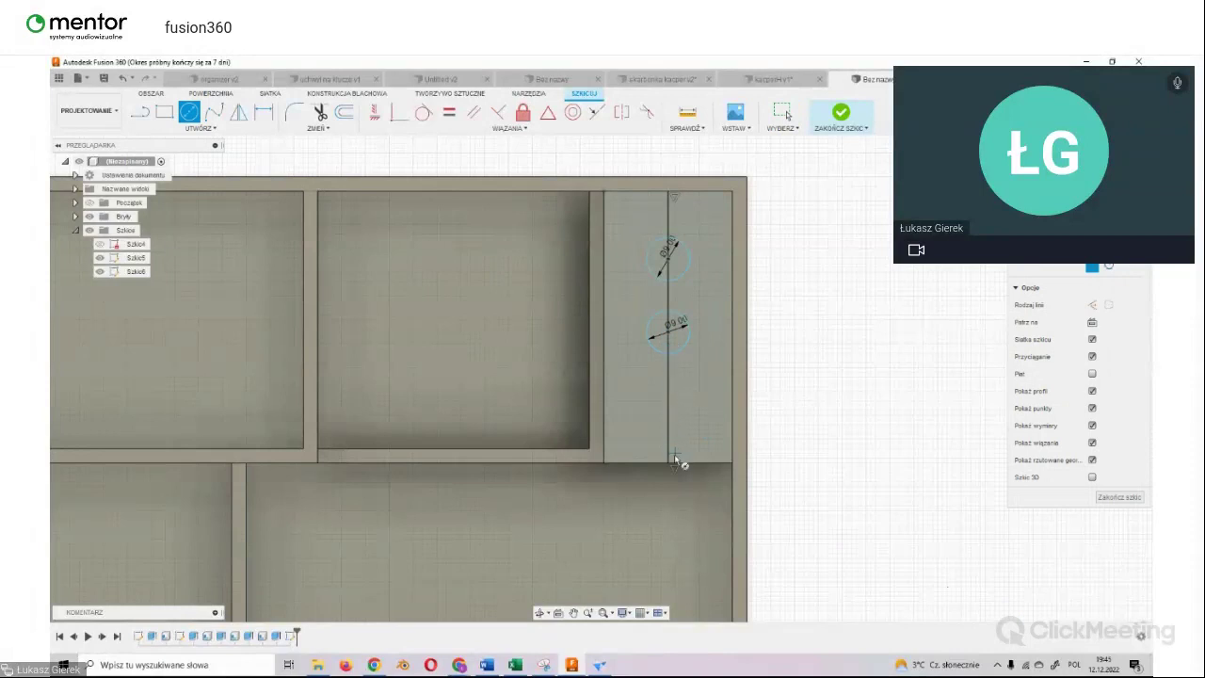
click(669, 407)
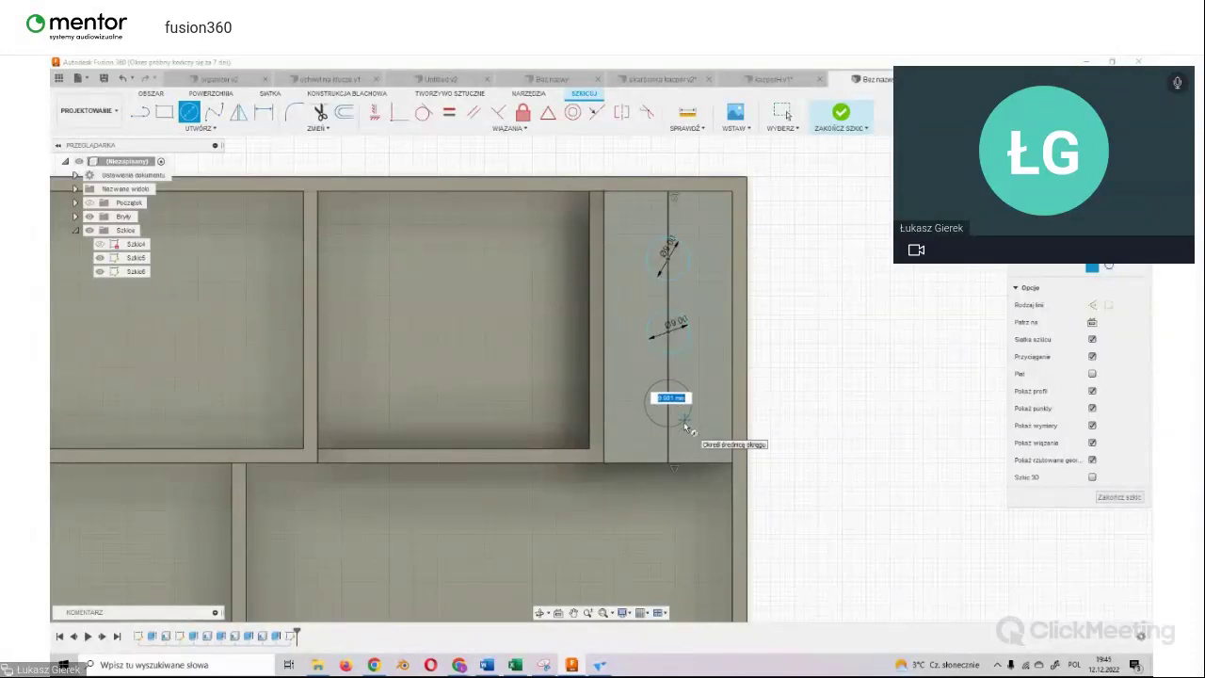
key(Return)
key(Escape)
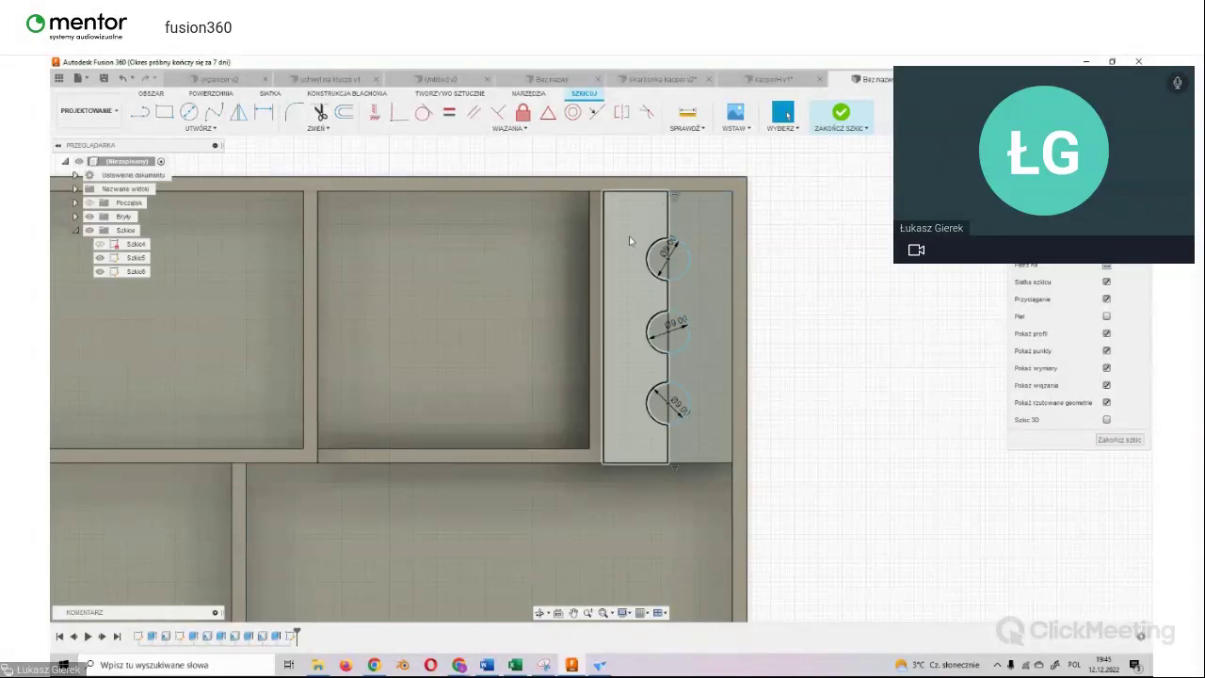
Step: Delete the vertical guide line and finish the sketch
click(669, 223)
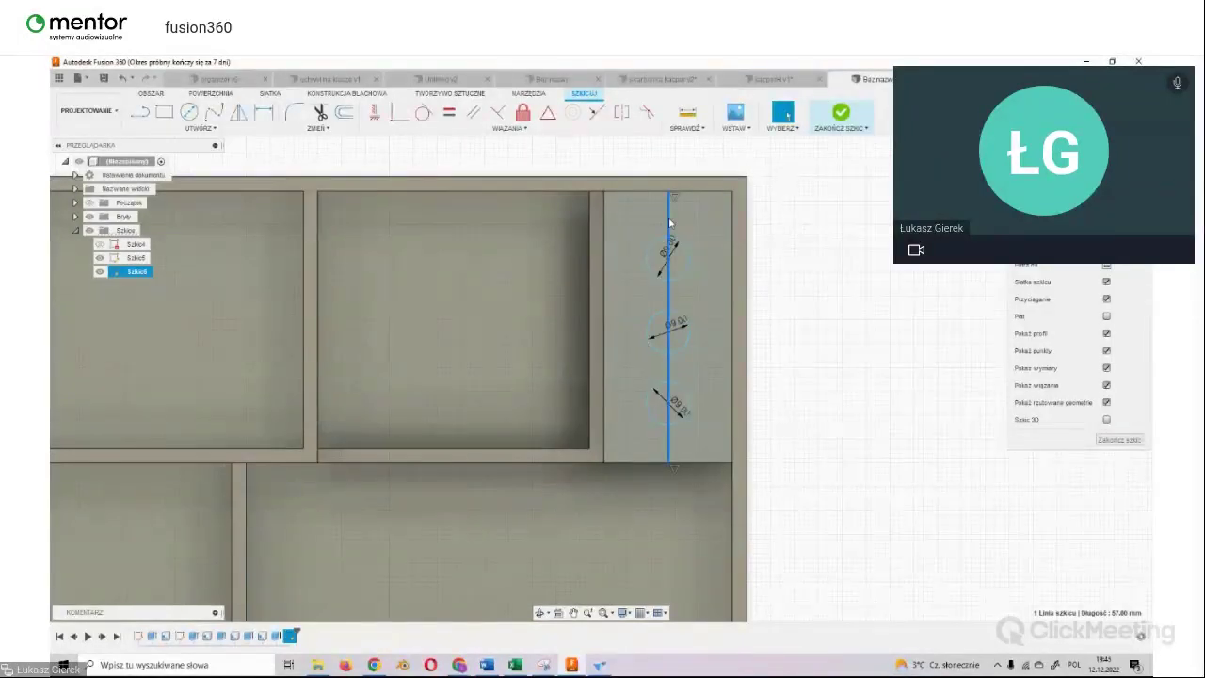
key(Delete)
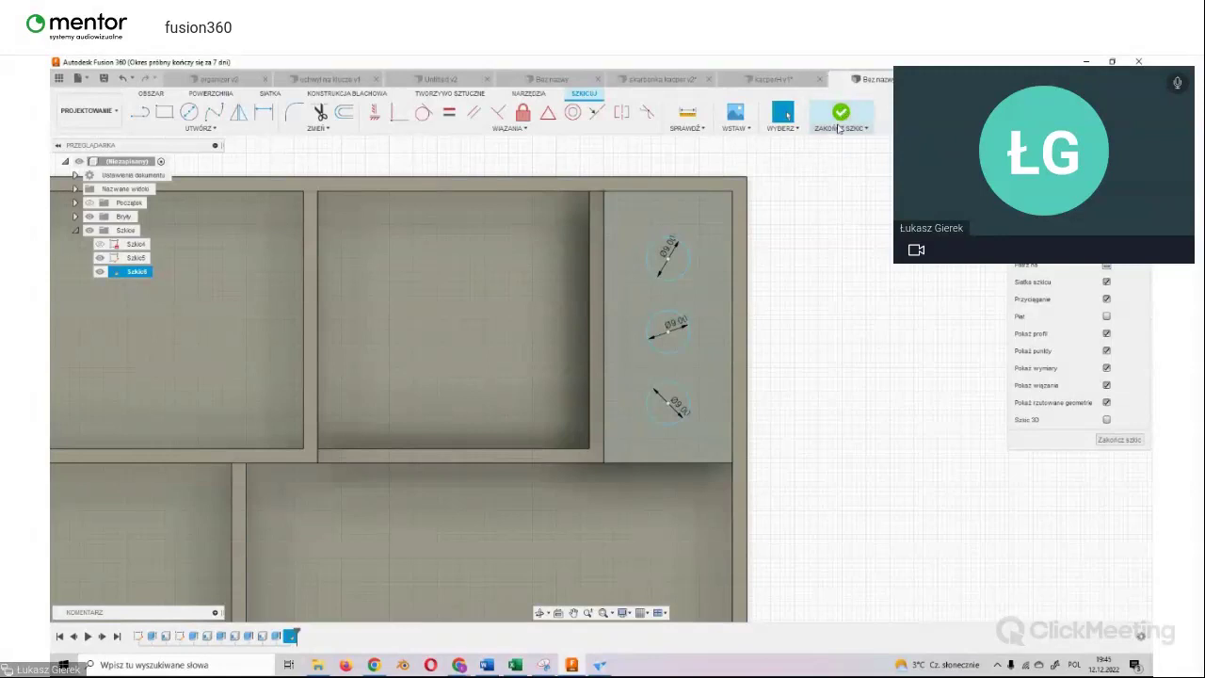
click(840, 113)
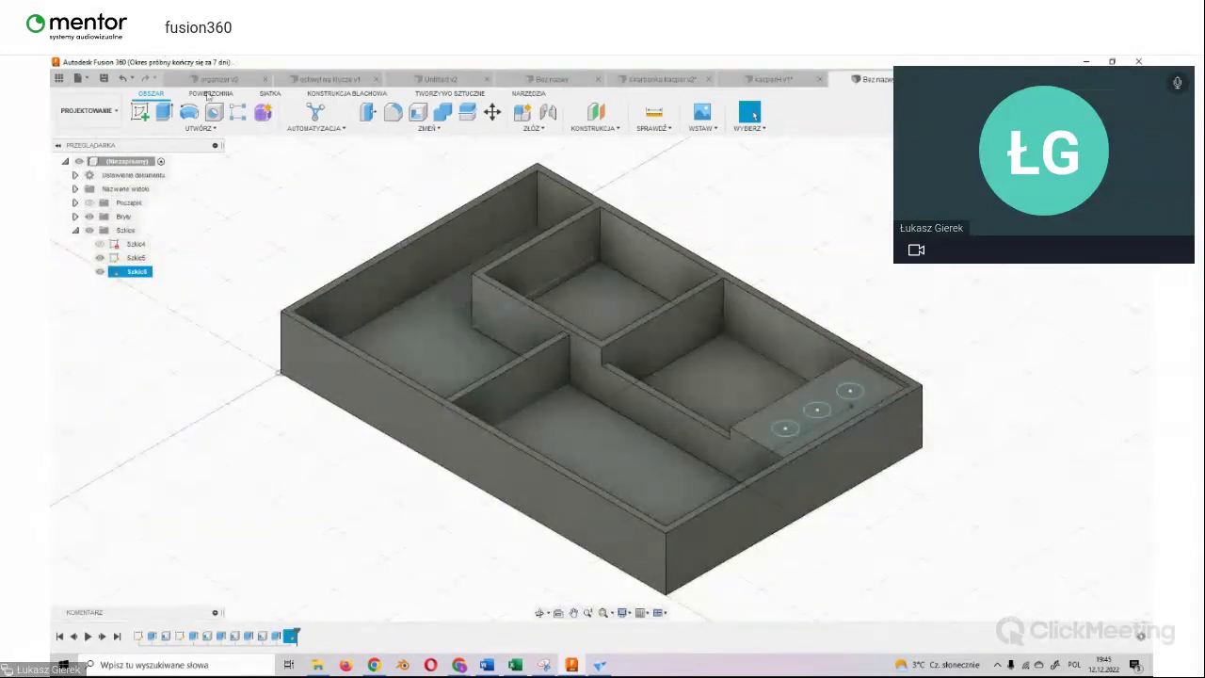
Step: Select the middle, top and bottom circle profiles on the shelf
scroll(885, 435, up, 5)
scroll(821, 331, up, 3)
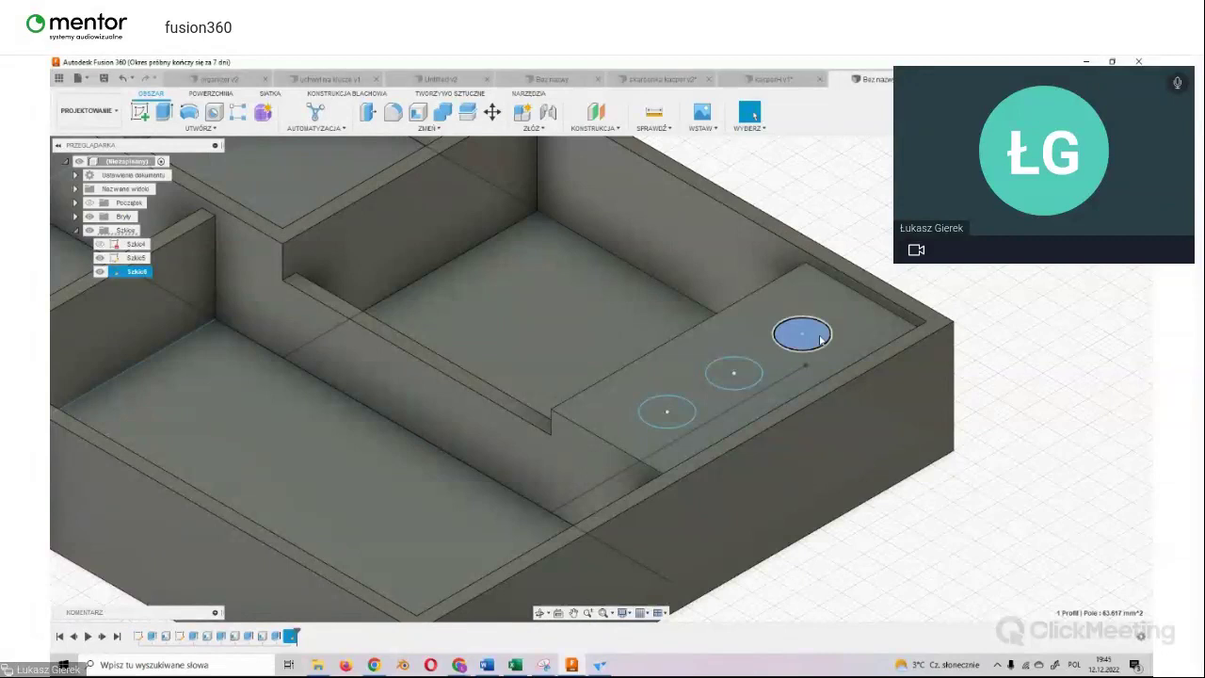
click(749, 378)
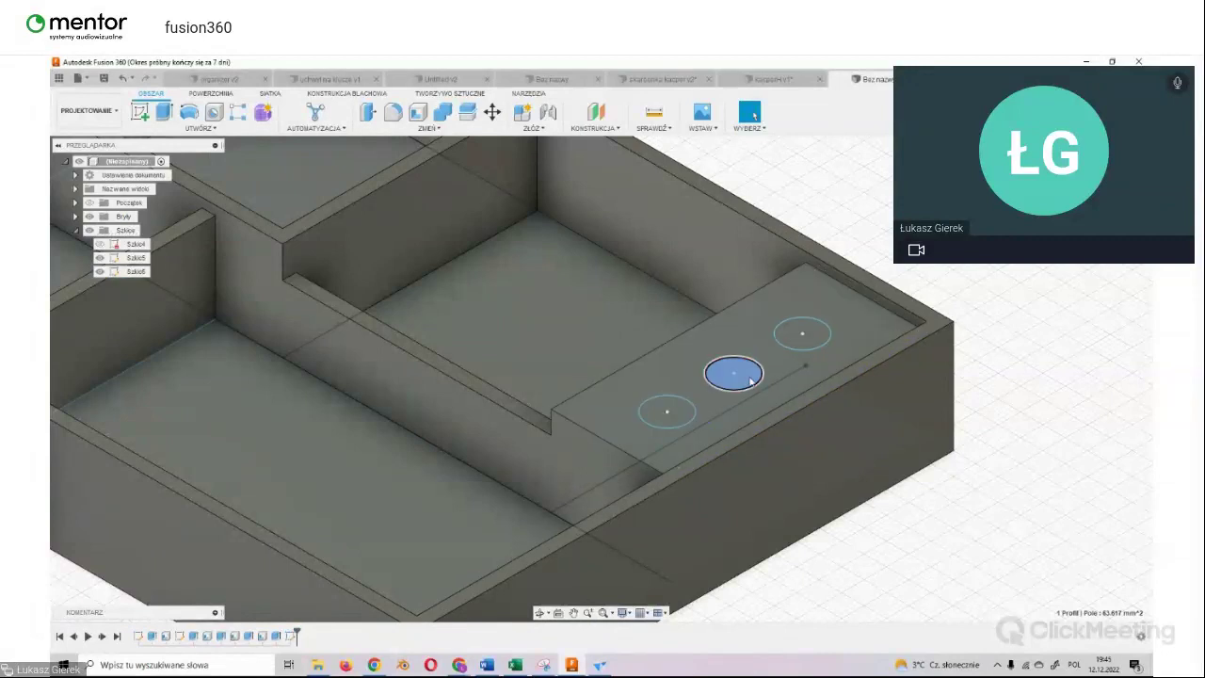
ctrl+click(802, 333)
ctrl+click(681, 418)
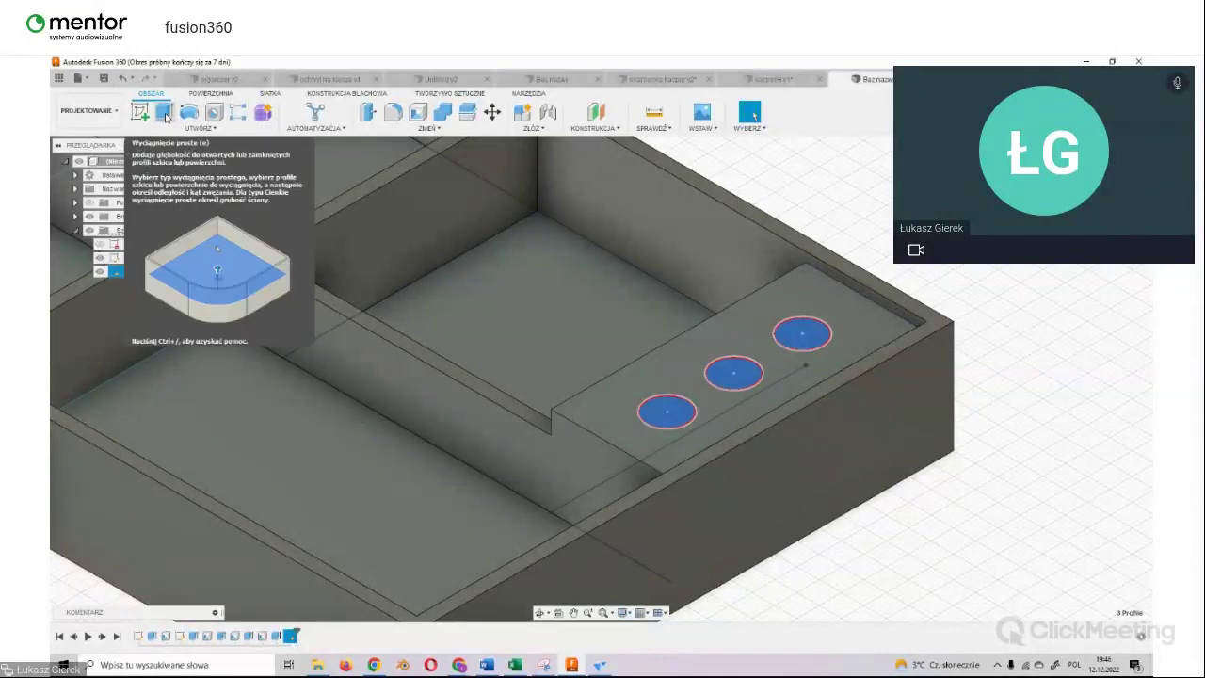
Step: Extrude the three circles downward as a 17 mm deep Cut into the shelf
click(166, 114)
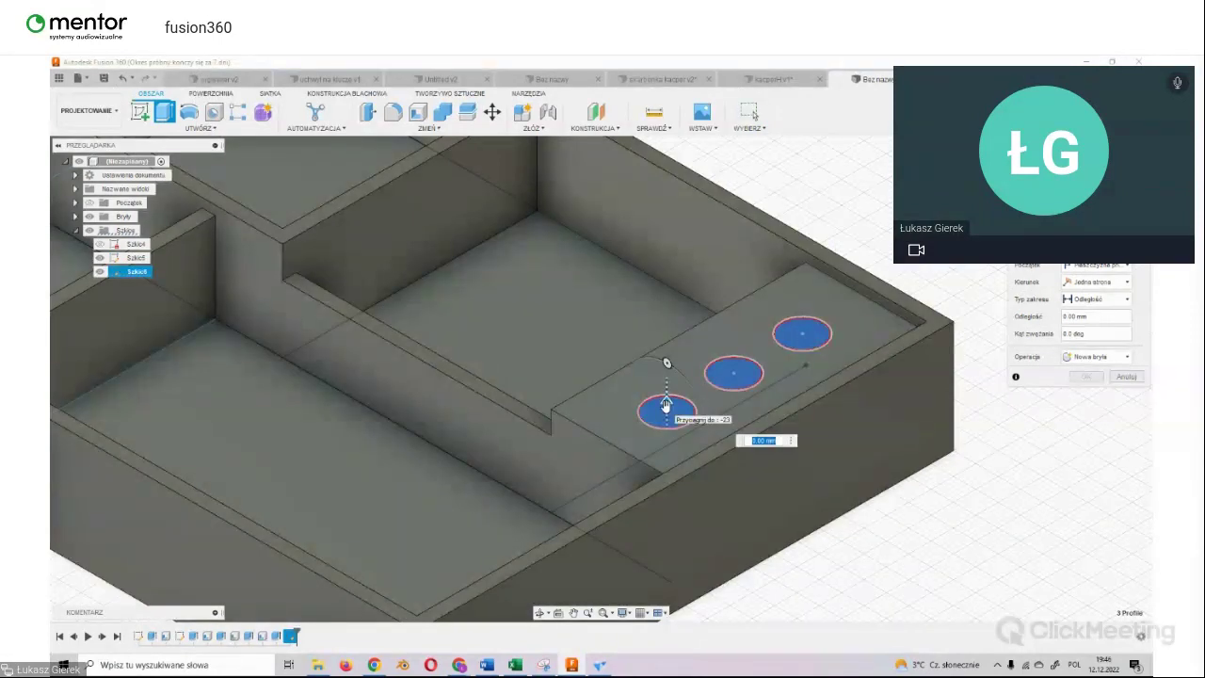
drag(665, 405, 665, 467)
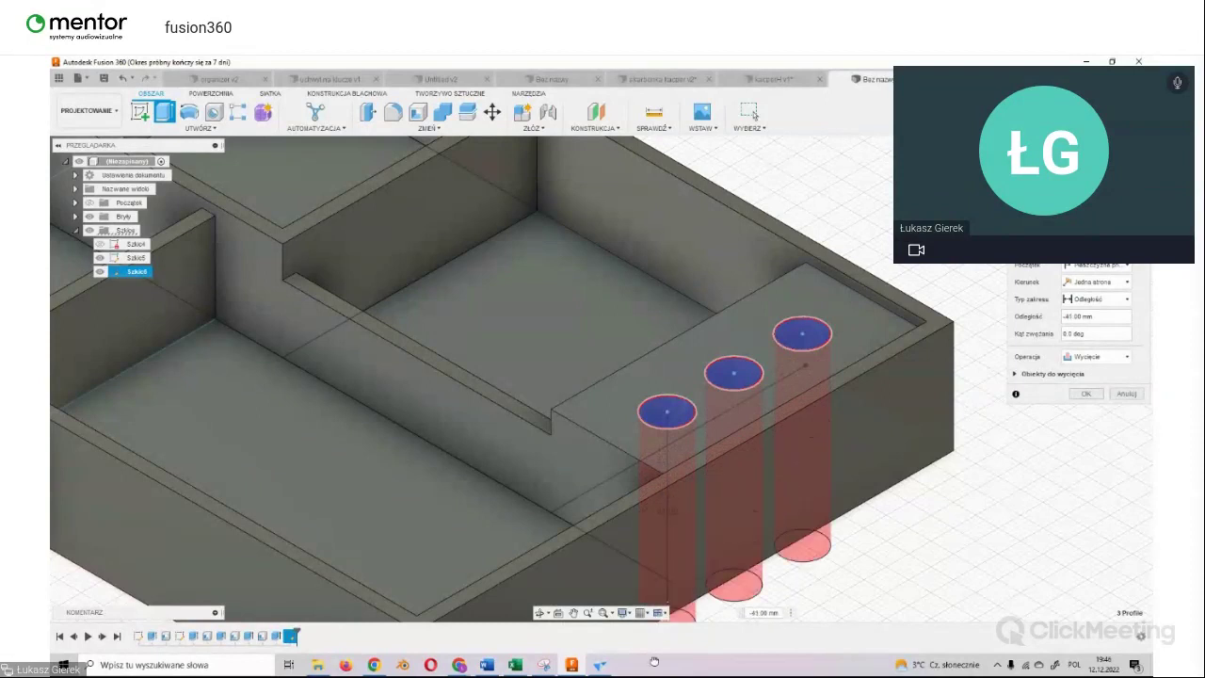
mouse_move(666, 465)
mouse_down()
mouse_move(682, 627)
mouse_move(675, 491)
mouse_up()
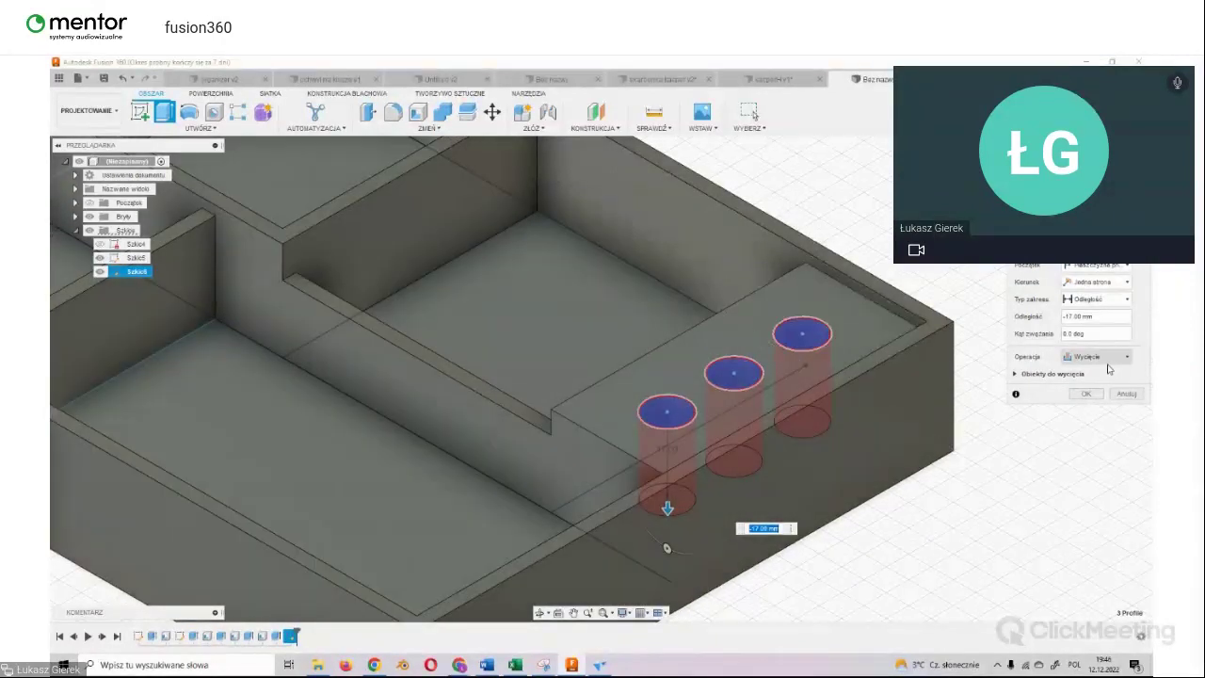
click(1109, 367)
click(1084, 365)
click(1113, 363)
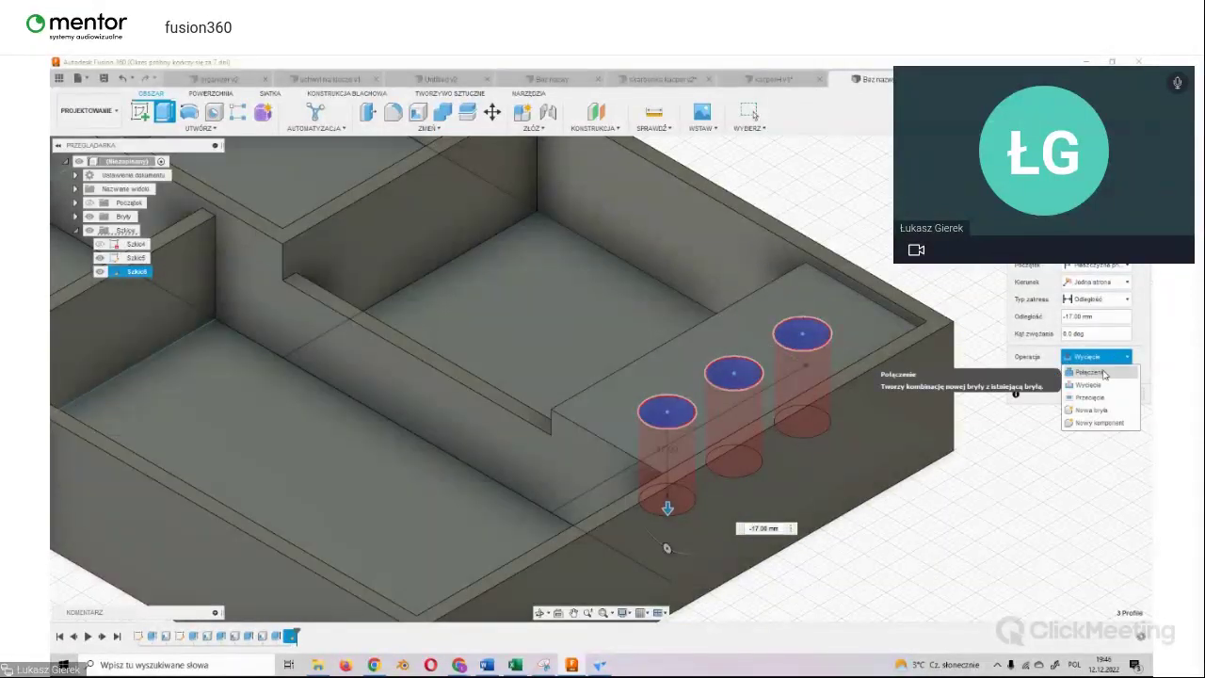
click(1030, 397)
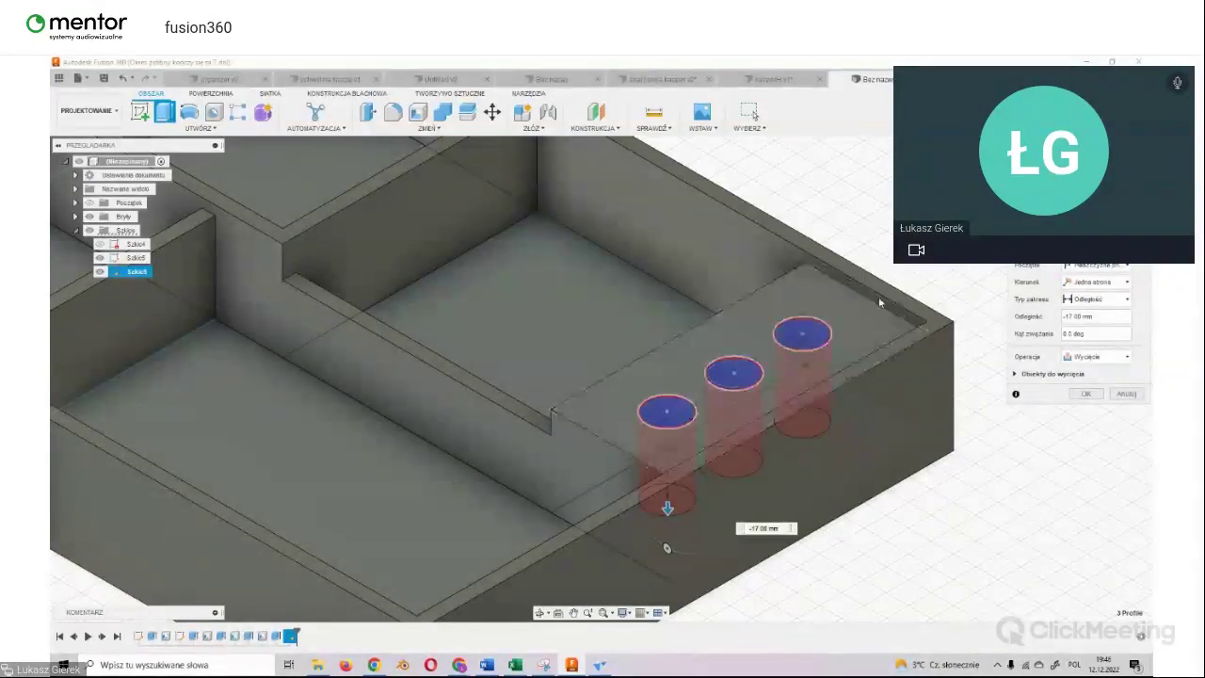
click(1093, 355)
click(1098, 316)
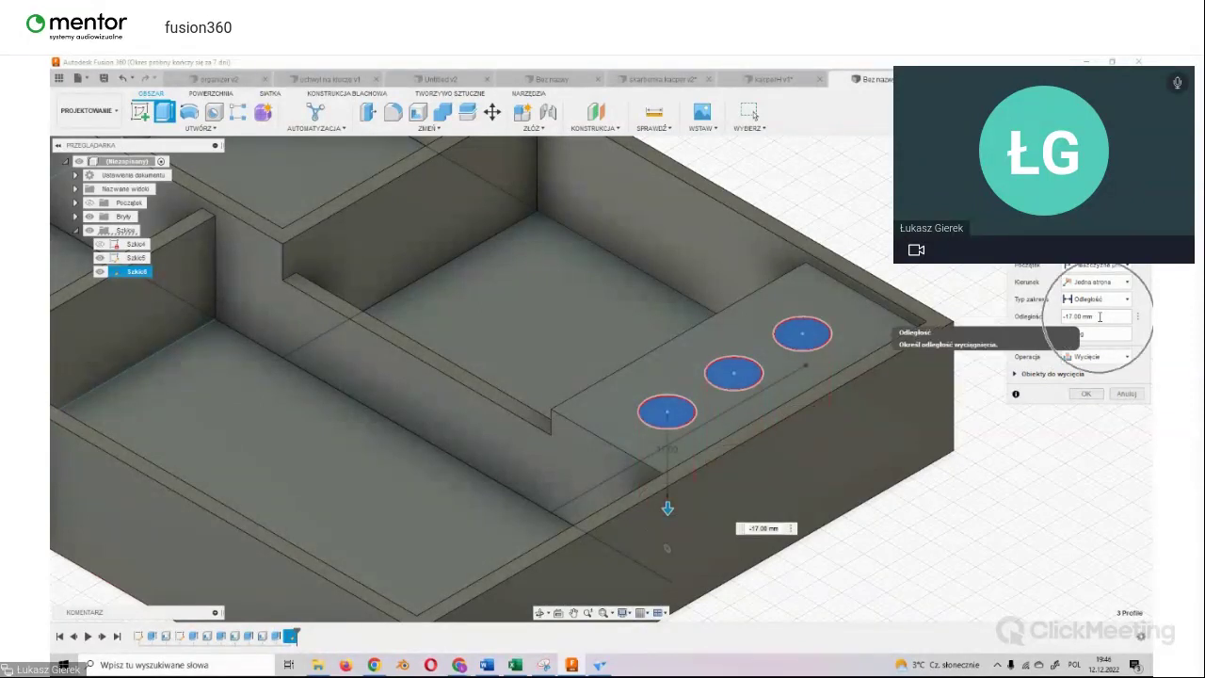
click(1085, 394)
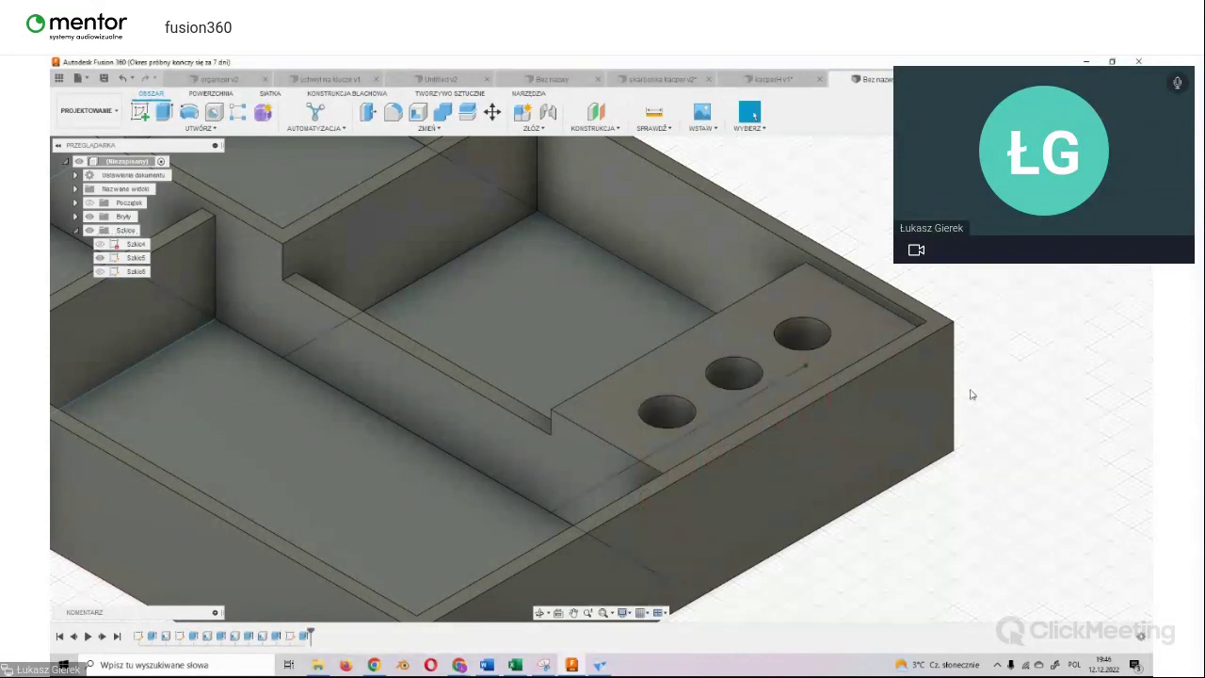
Step: Undo the 17 mm hole cut and reselect the top circle profile
mouse_move(968, 393)
shift+middle_down()
mouse_move(602, 379)
mouse_move(887, 438)
shift+middle_up()
key(ctrl+z)
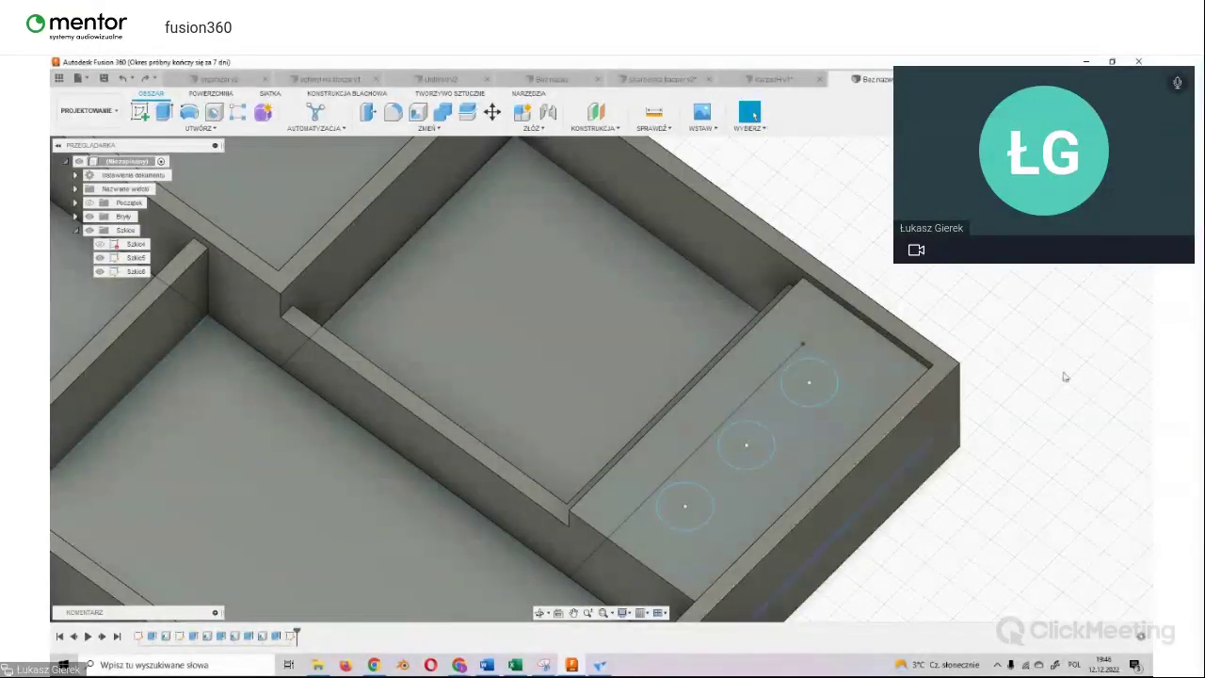
shift+middle_drag(601, 378, 601, 378)
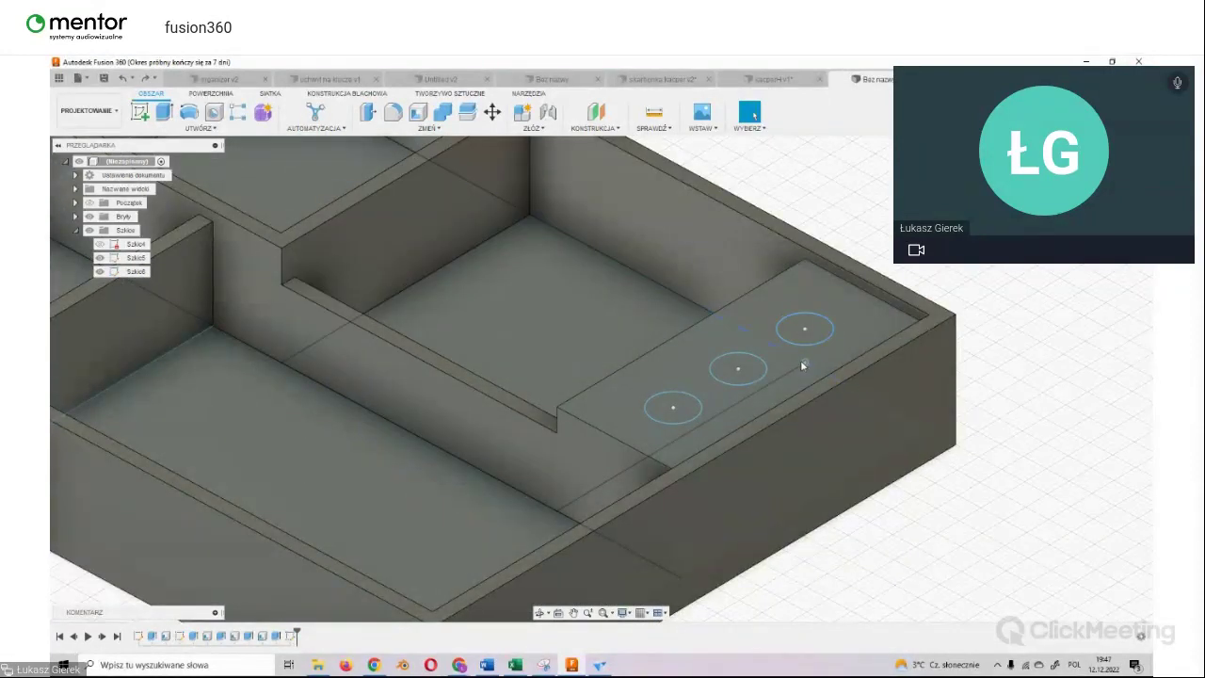
click(816, 344)
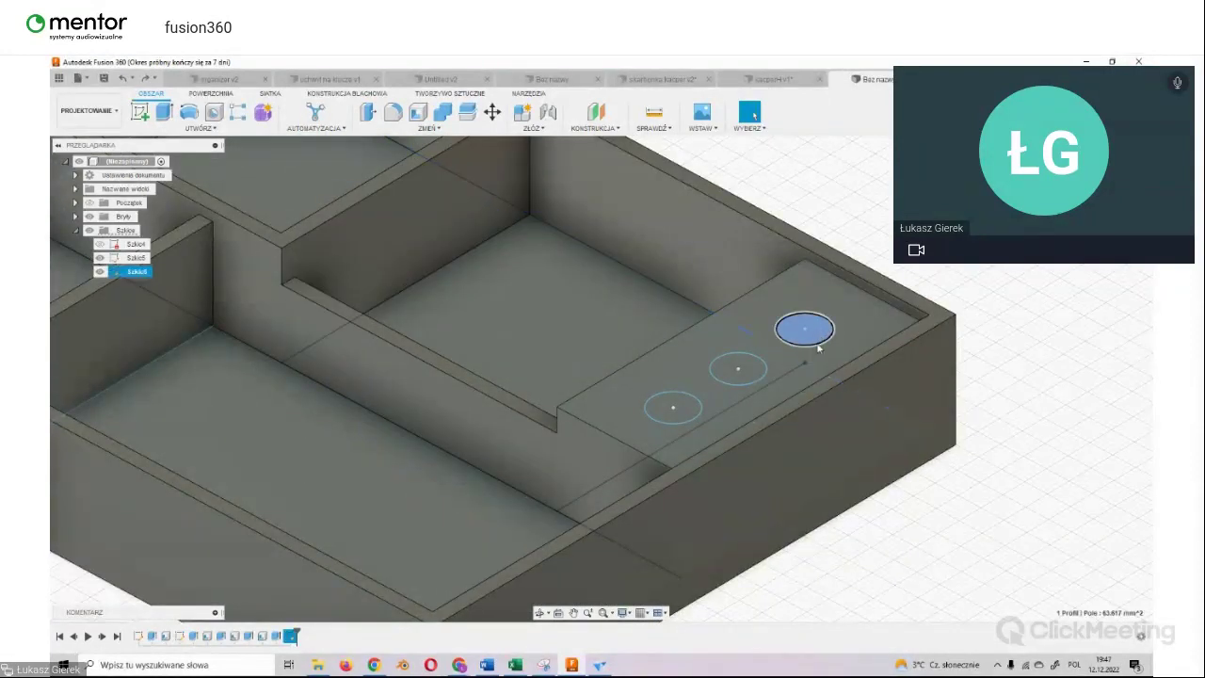
Step: Cut the three circles 42 mm down through the shelf and out the tray's underside
shift+click(739, 369)
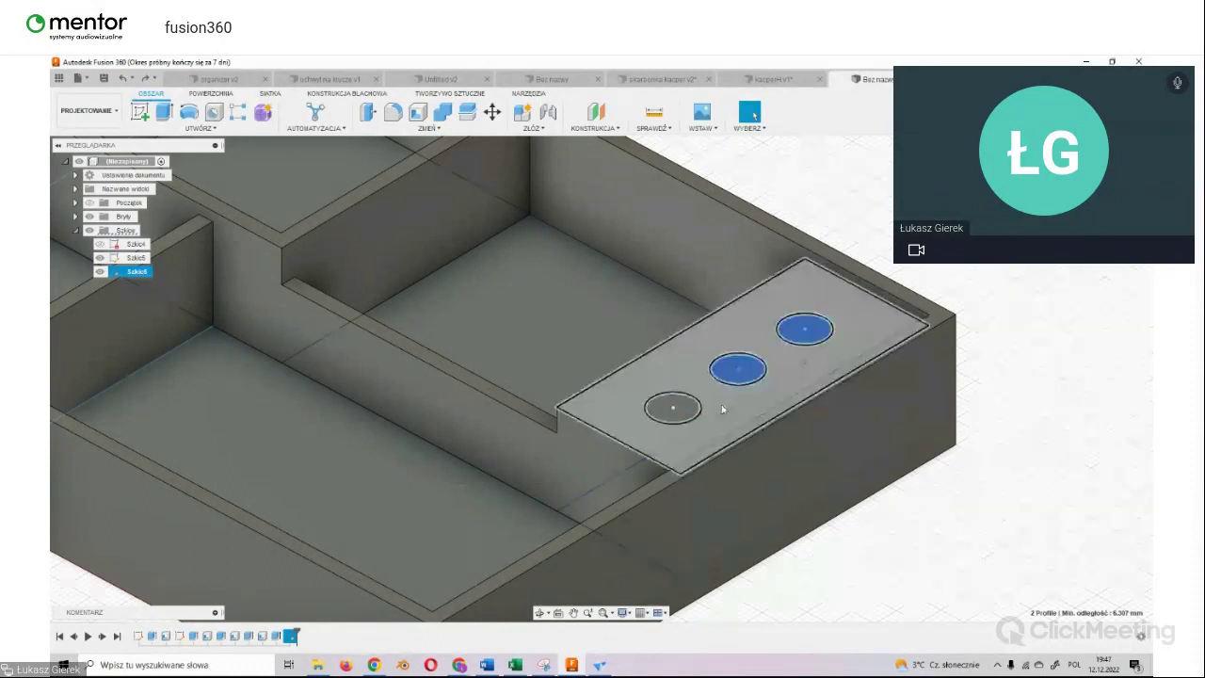
shift+click(673, 408)
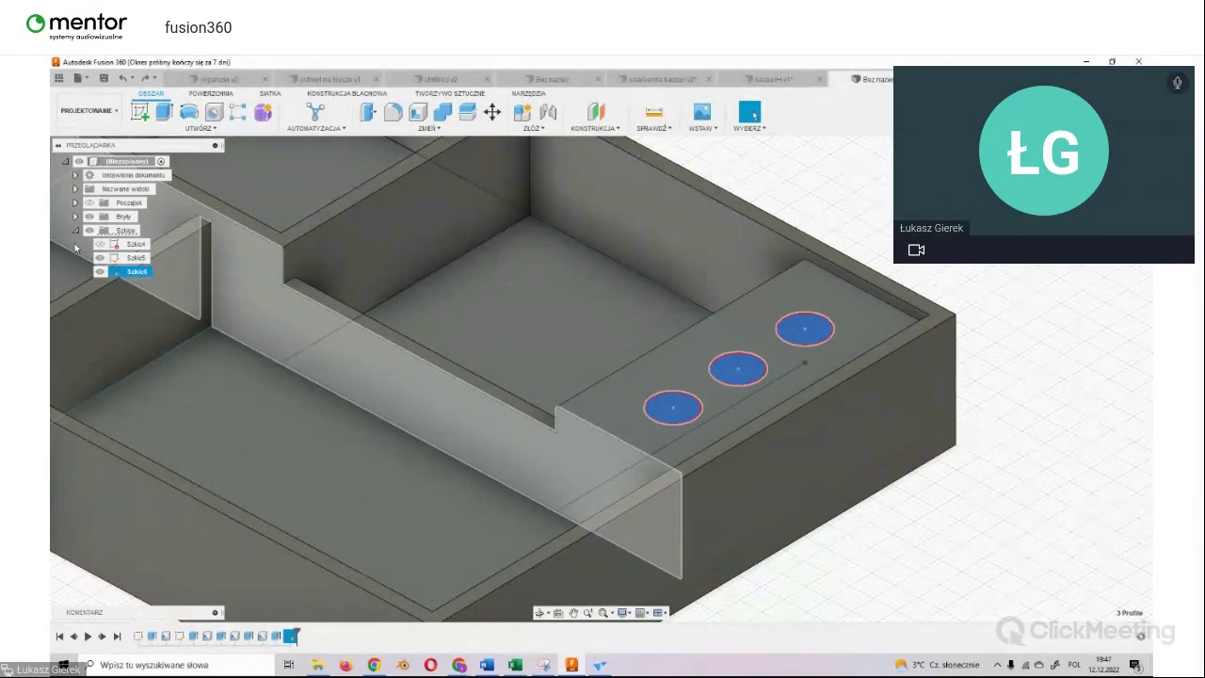
click(162, 113)
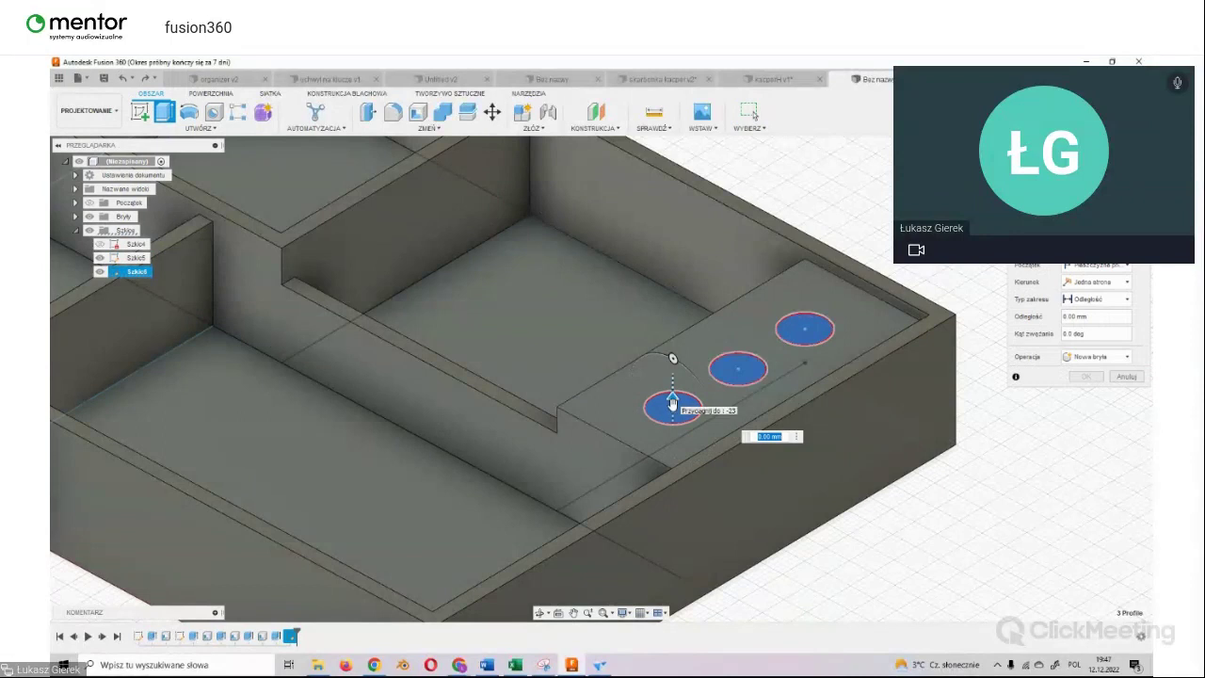
drag(672, 403, 732, 663)
scroll(761, 597, down, 4)
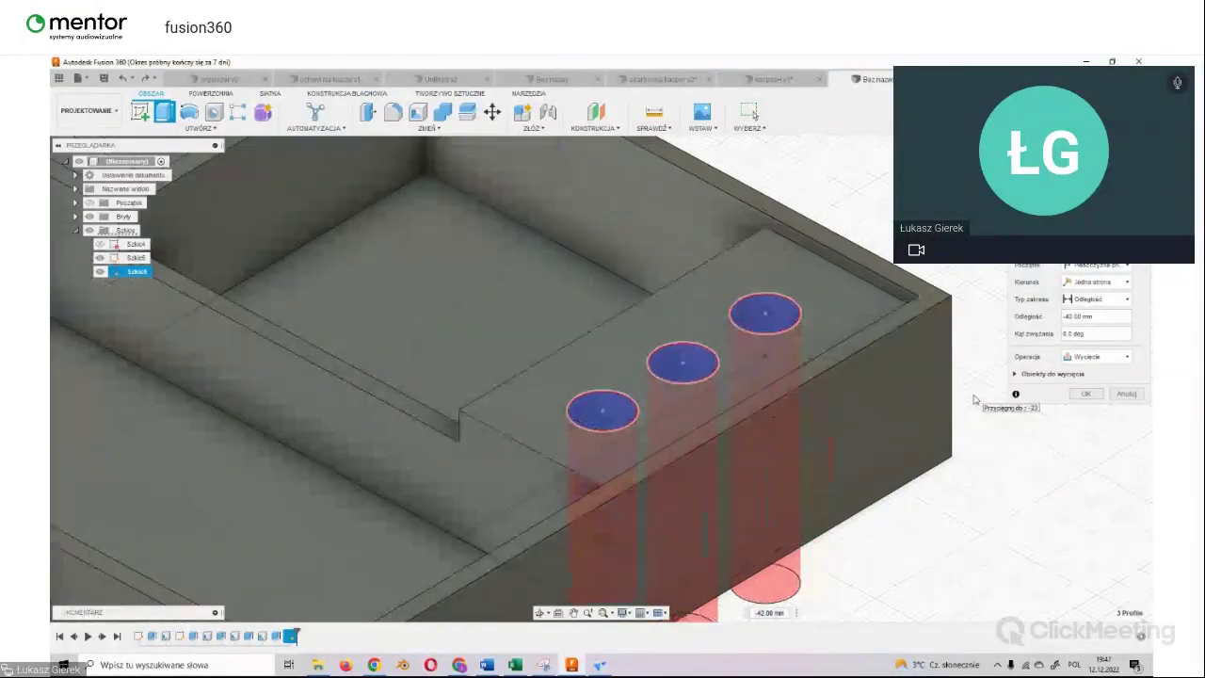
middle_drag(1065, 447, 1055, 401)
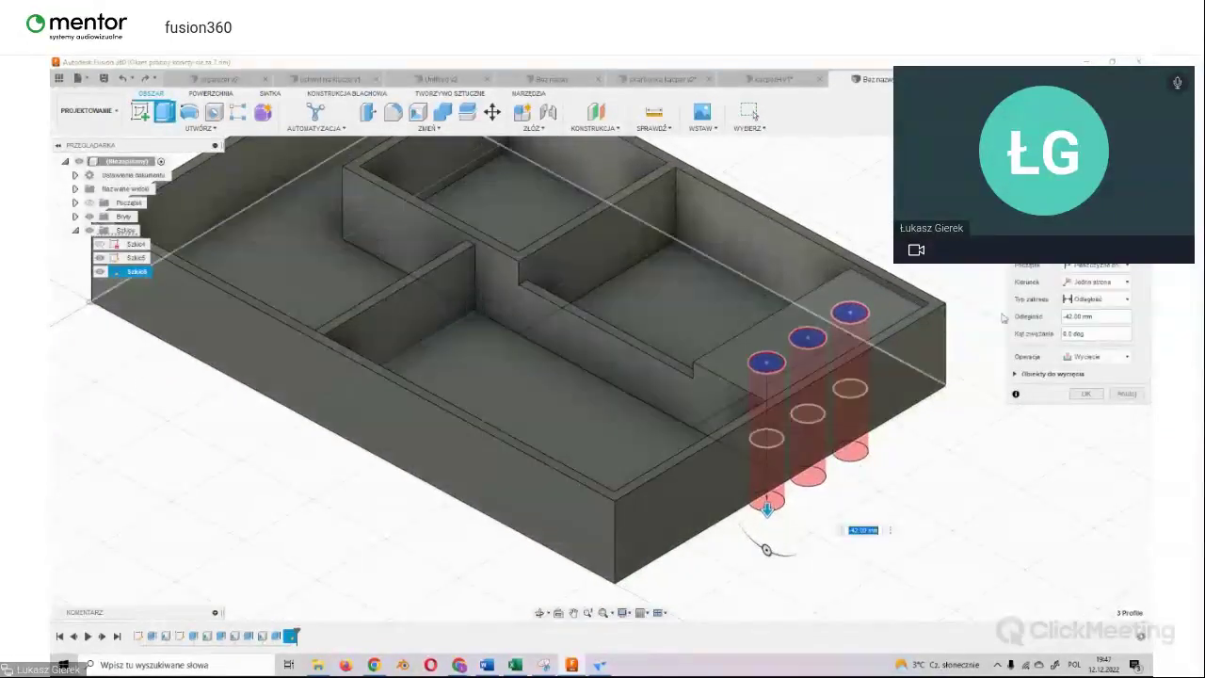
shift+middle_drag(601, 377, 603, 311)
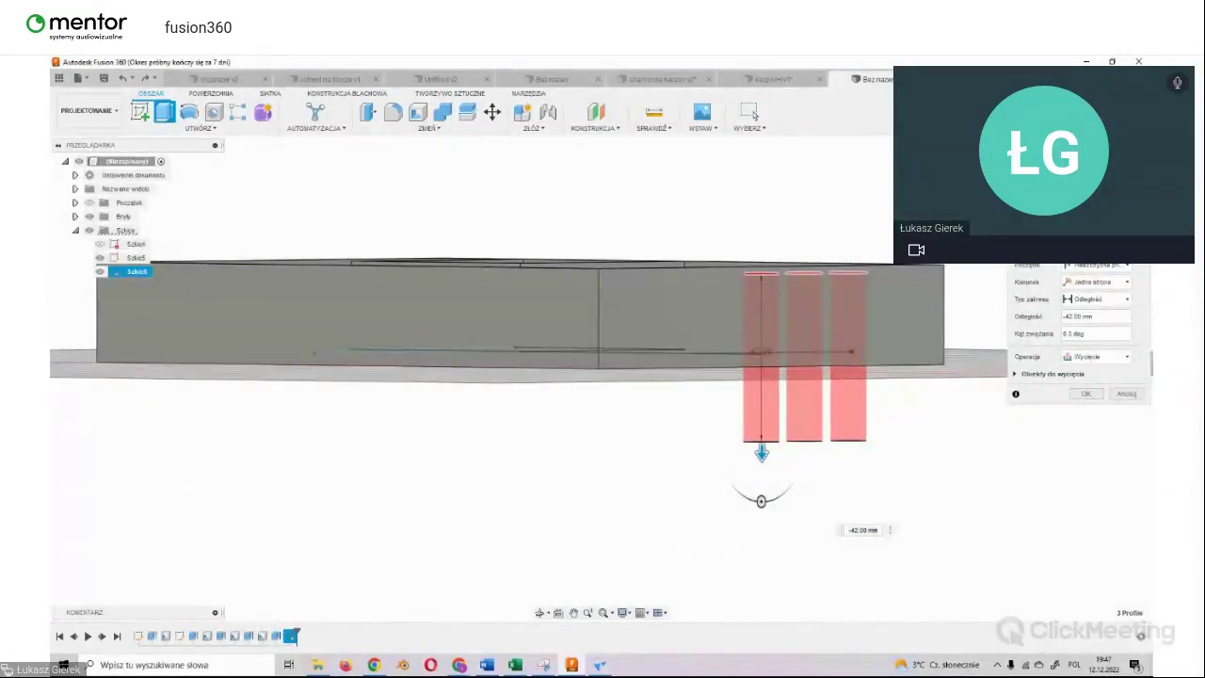
shift+middle_drag(601, 379, 1094, 358)
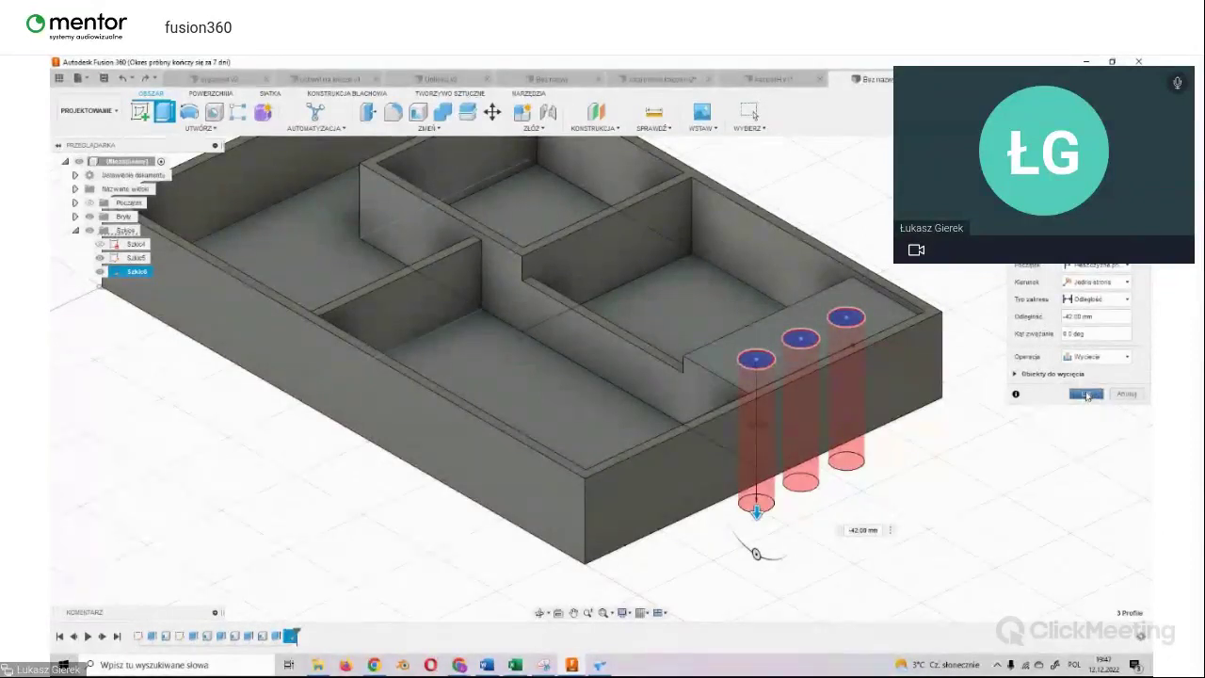
click(1087, 393)
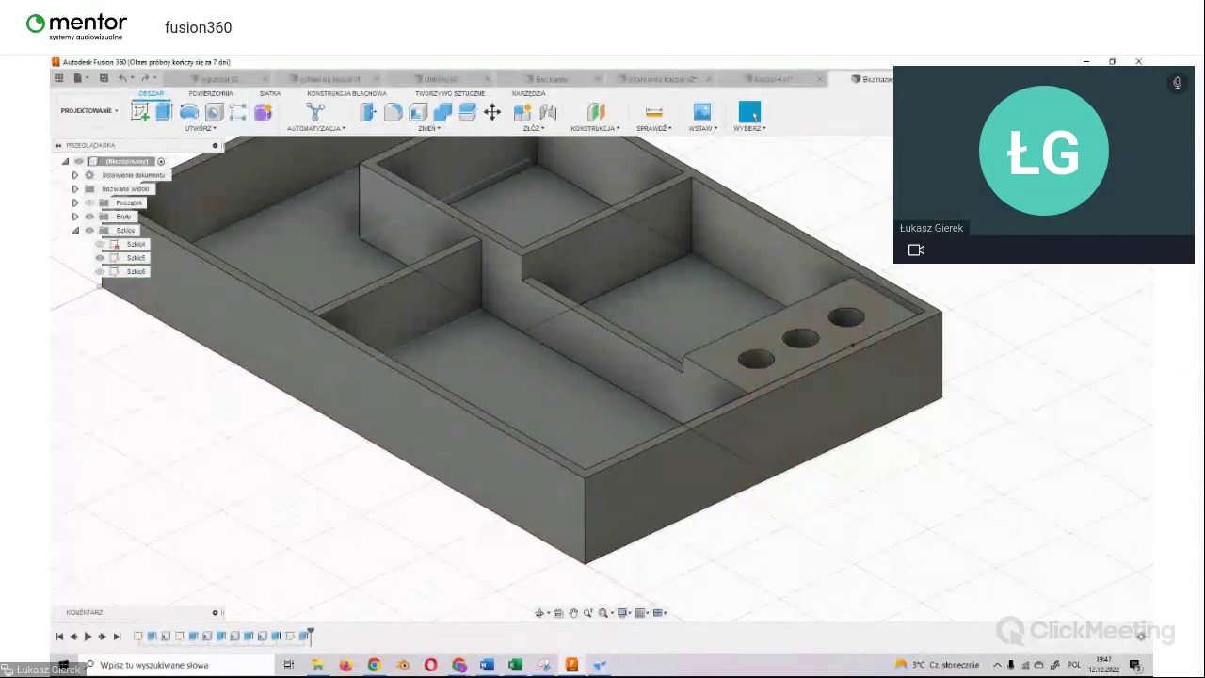
mouse_move(756, 553)
shift+middle_down()
mouse_move(698, 438)
mouse_move(659, 565)
shift+middle_up()
mouse_move(601, 379)
shift+middle_down()
mouse_move(602, 358)
mouse_move(602, 395)
mouse_move(602, 371)
shift+middle_up()
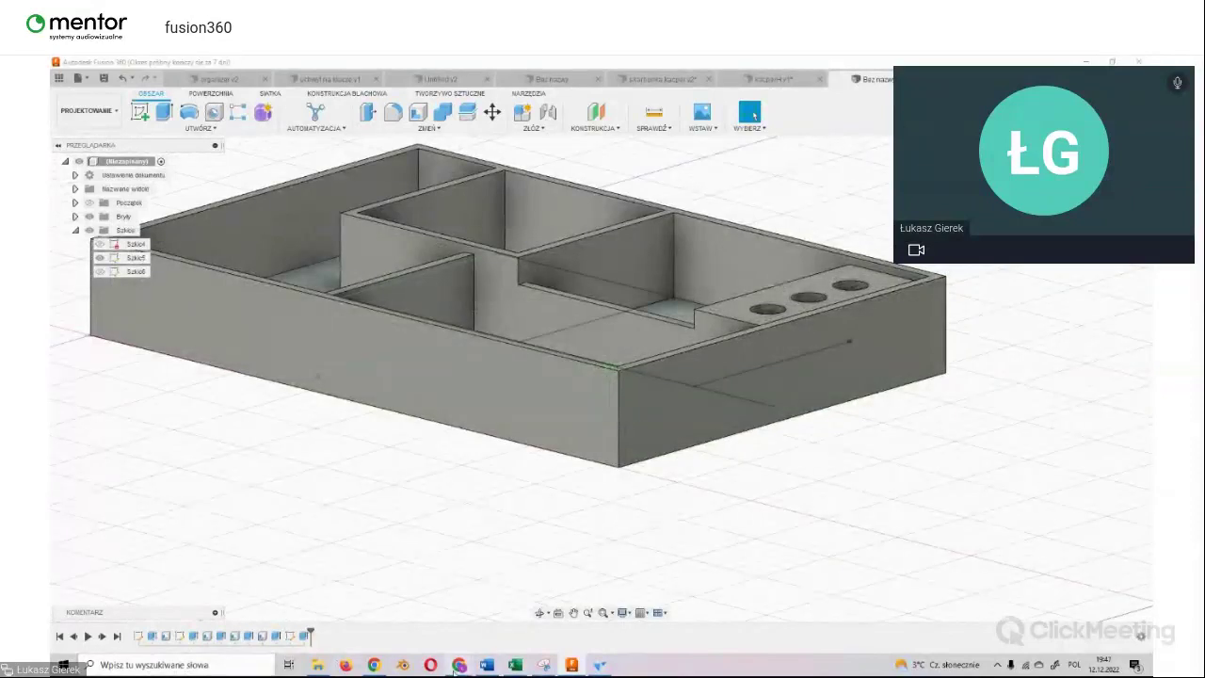
Step: In Tinkercad, add a 40 mm tall cylinder on the red box and make it a hole
click(395, 608)
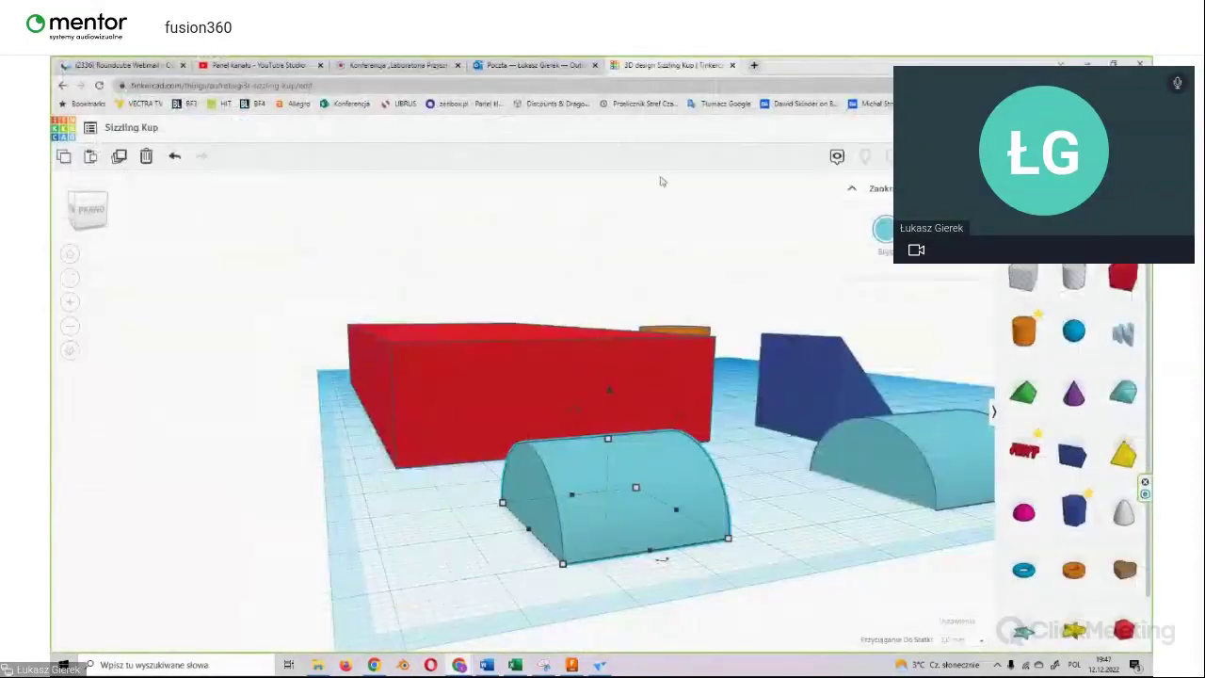
scroll(651, 269, up, 3)
scroll(632, 250, down, 3)
right_drag(632, 251, 894, 339)
click(1023, 329)
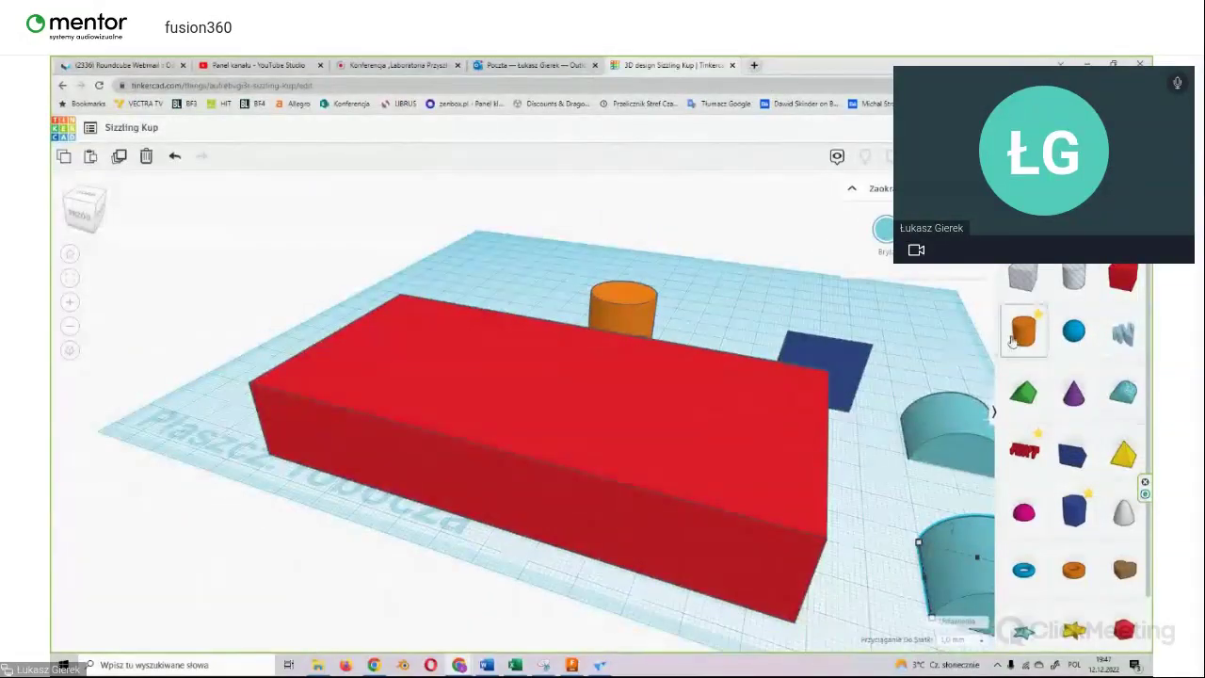
click(477, 340)
mouse_move(473, 269)
mouse_down()
mouse_move(487, 230)
mouse_move(439, 334)
mouse_up()
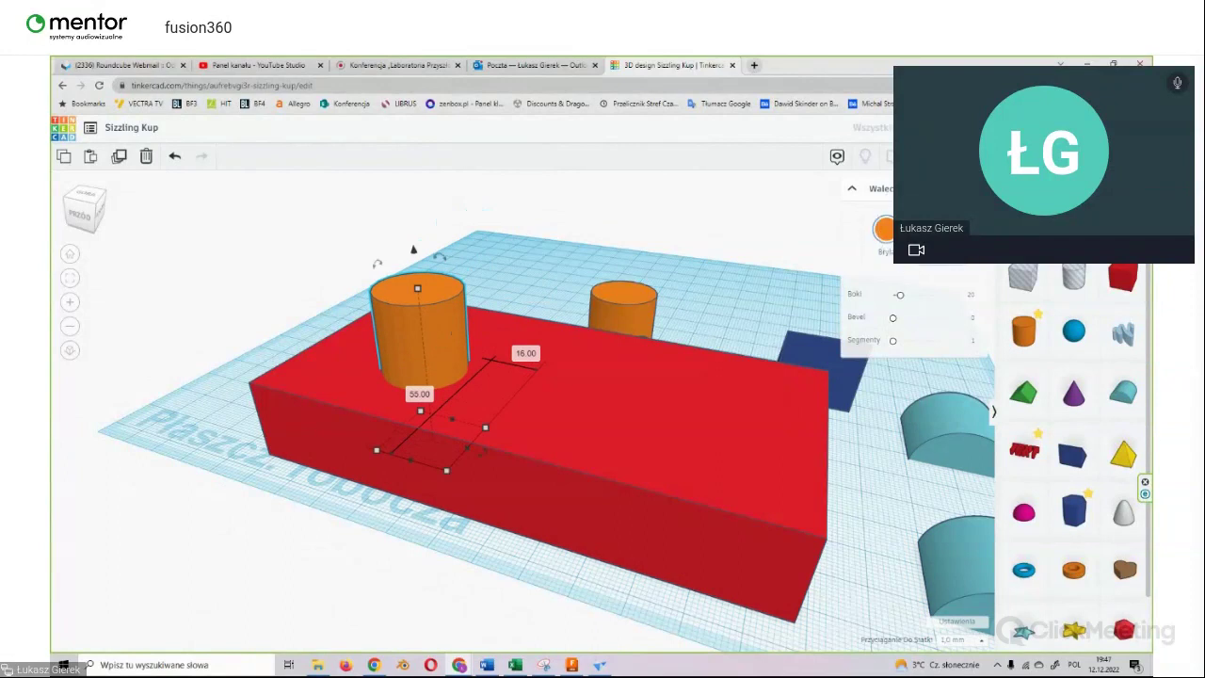
key(h)
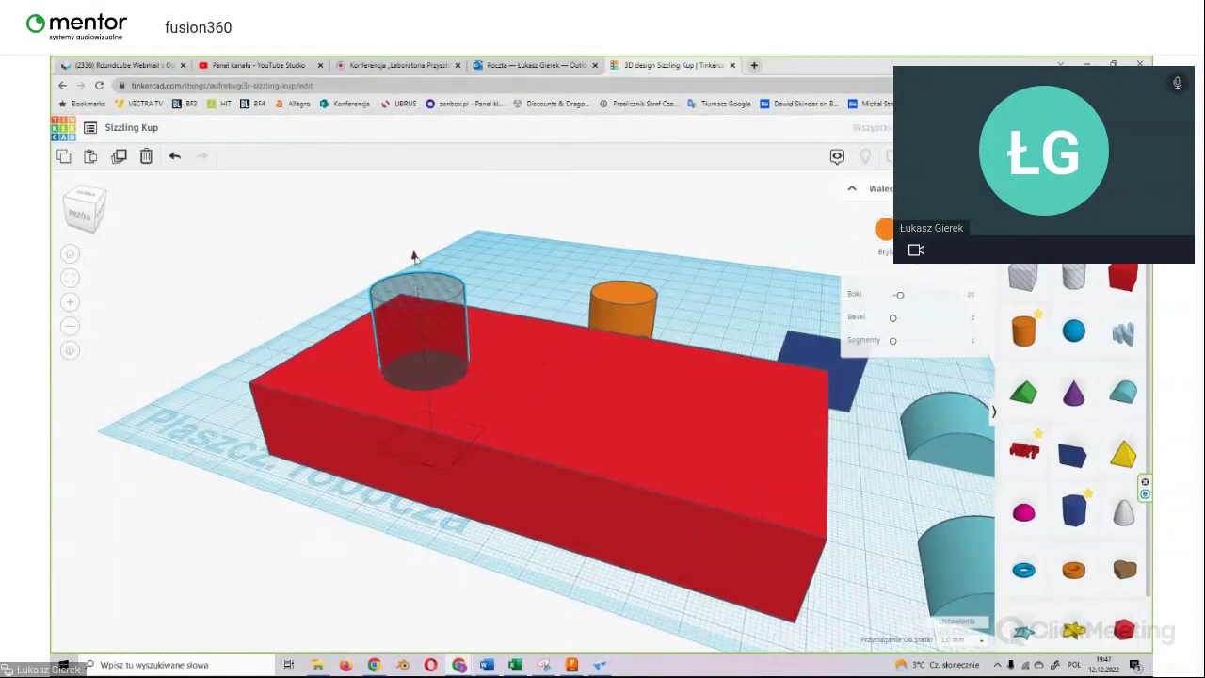
drag(420, 254, 416, 303)
Step: Group the hole cylinder with the red box, then return to the Fusion 360 tray
mouse_move(446, 522)
right_down()
mouse_move(393, 576)
mouse_move(446, 433)
right_up()
click(378, 346)
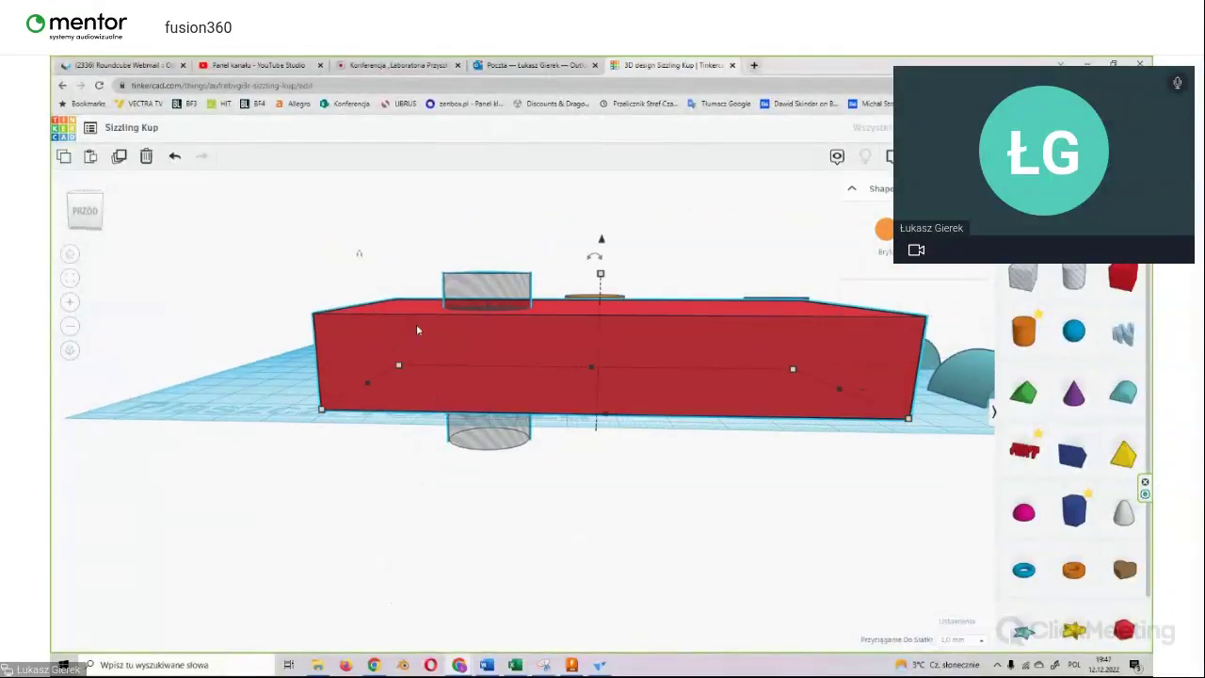
shift+click(518, 283)
key(ctrl+g)
right_drag(665, 242, 639, 313)
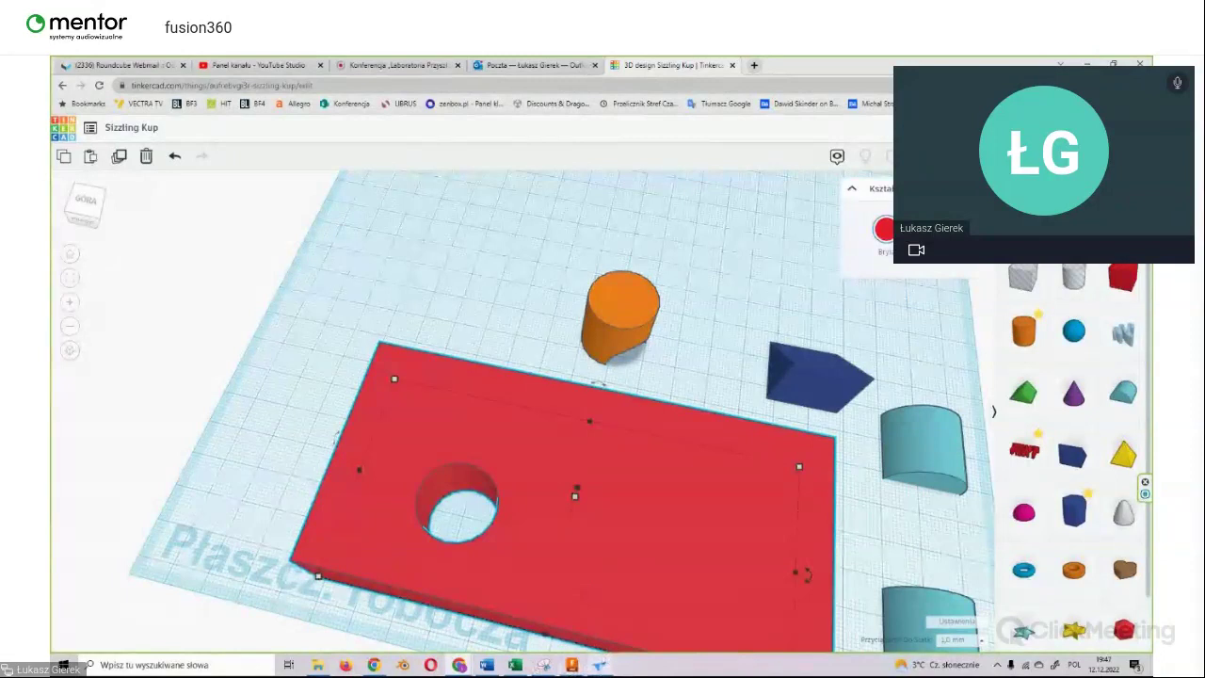
click(571, 664)
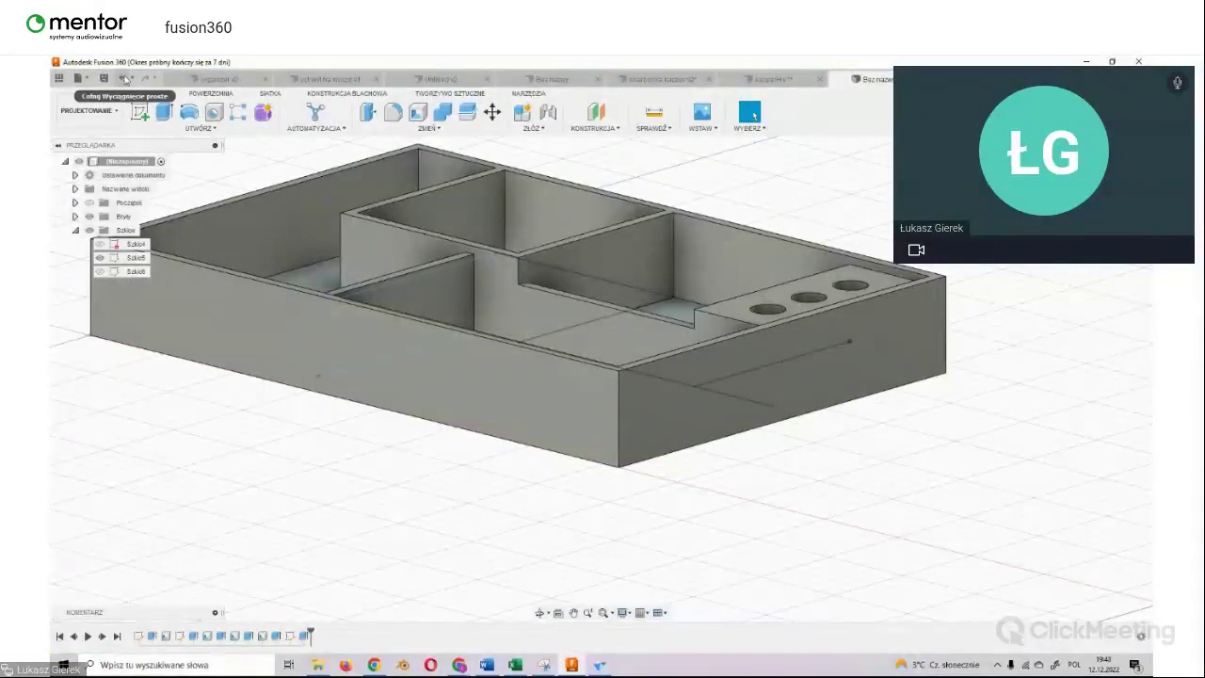
Step: Undo the three-hole extrusion and select the three shelf circles
click(126, 79)
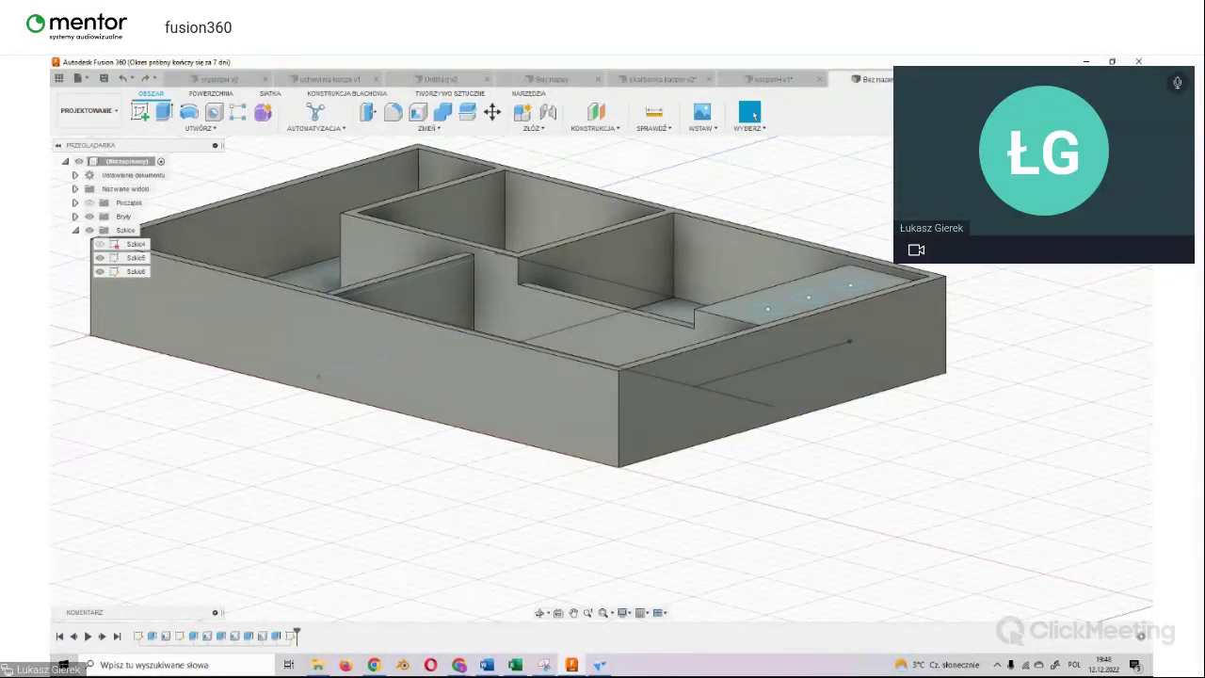
click(852, 293)
click(819, 327)
click(786, 359)
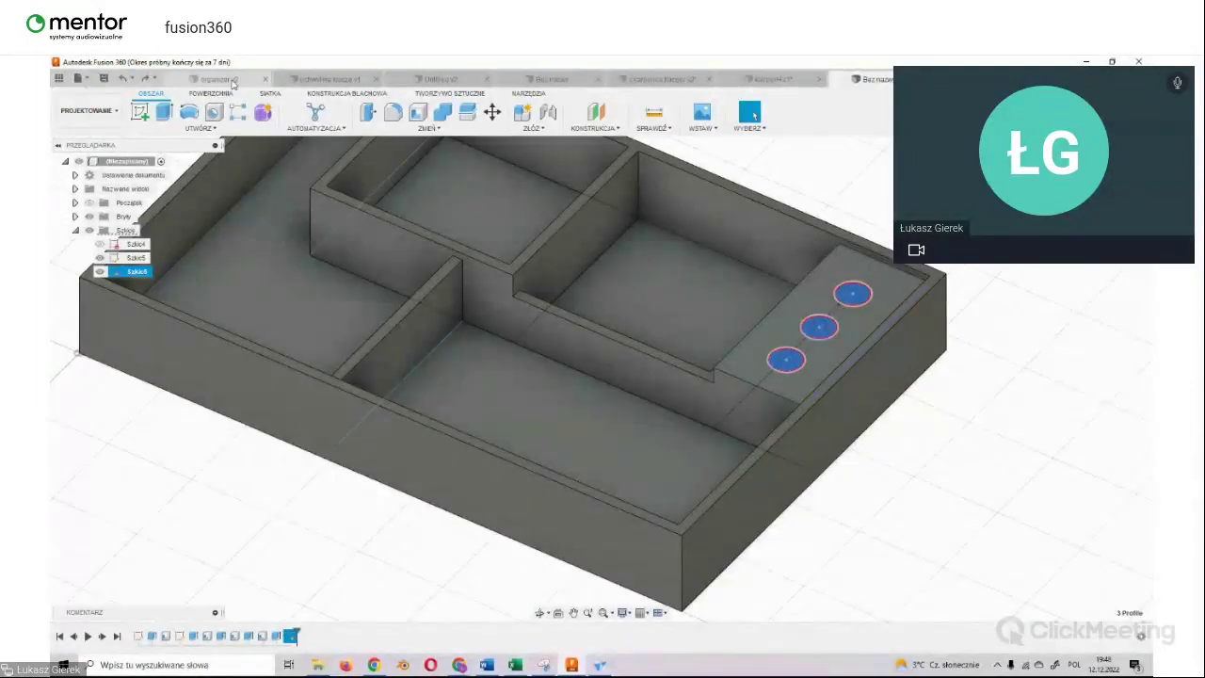
Step: Extrude the circles as a -10 mm cut with a -5° taper, then bring up Tinkercad
click(164, 113)
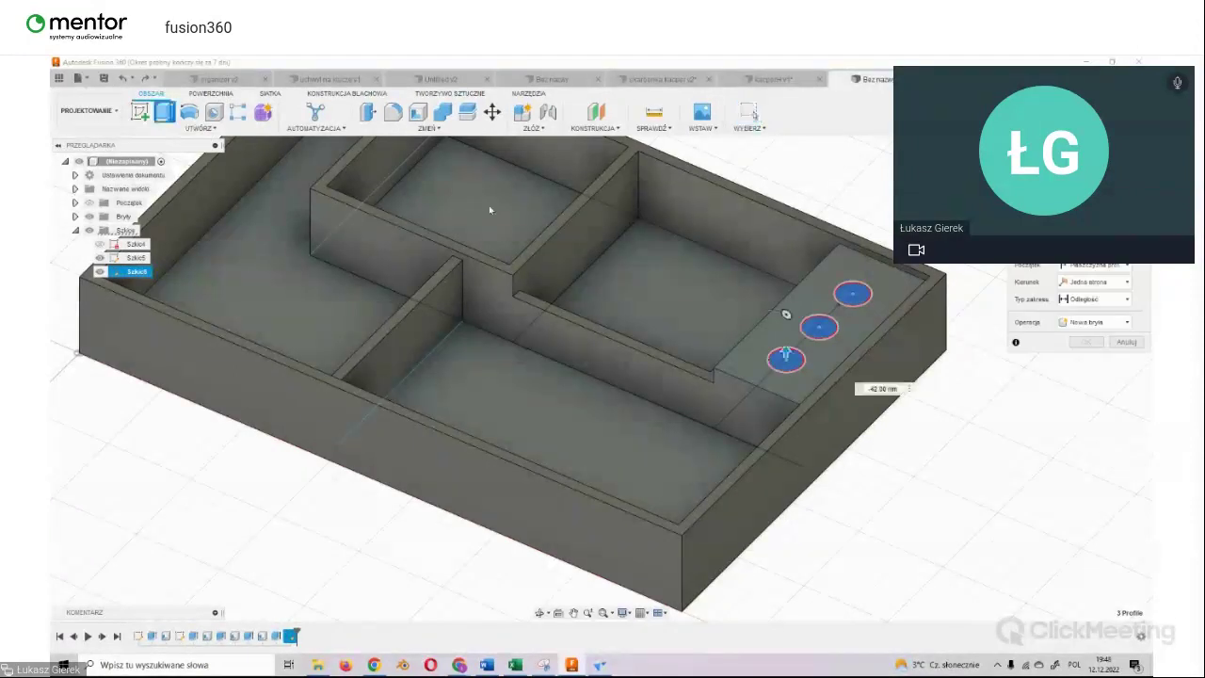
drag(786, 352, 788, 375)
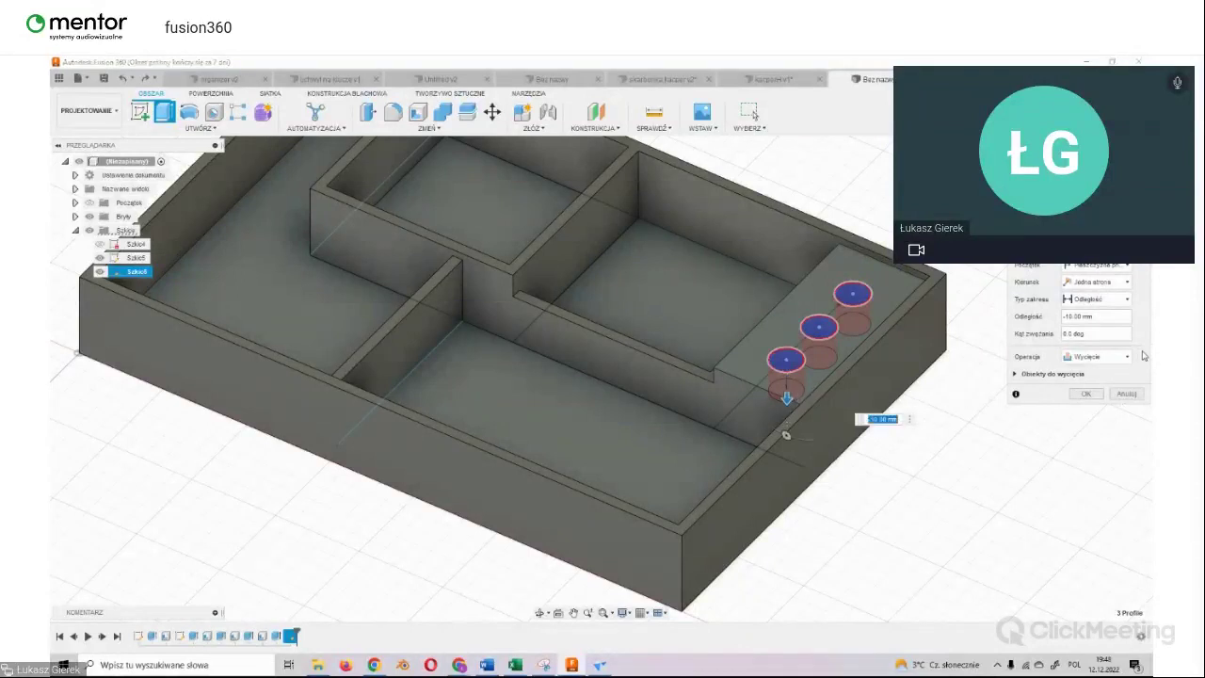
click(1070, 335)
text(30)
scroll(885, 320, down, 3)
scroll(894, 301, up, 5)
scroll(895, 273, down, 1)
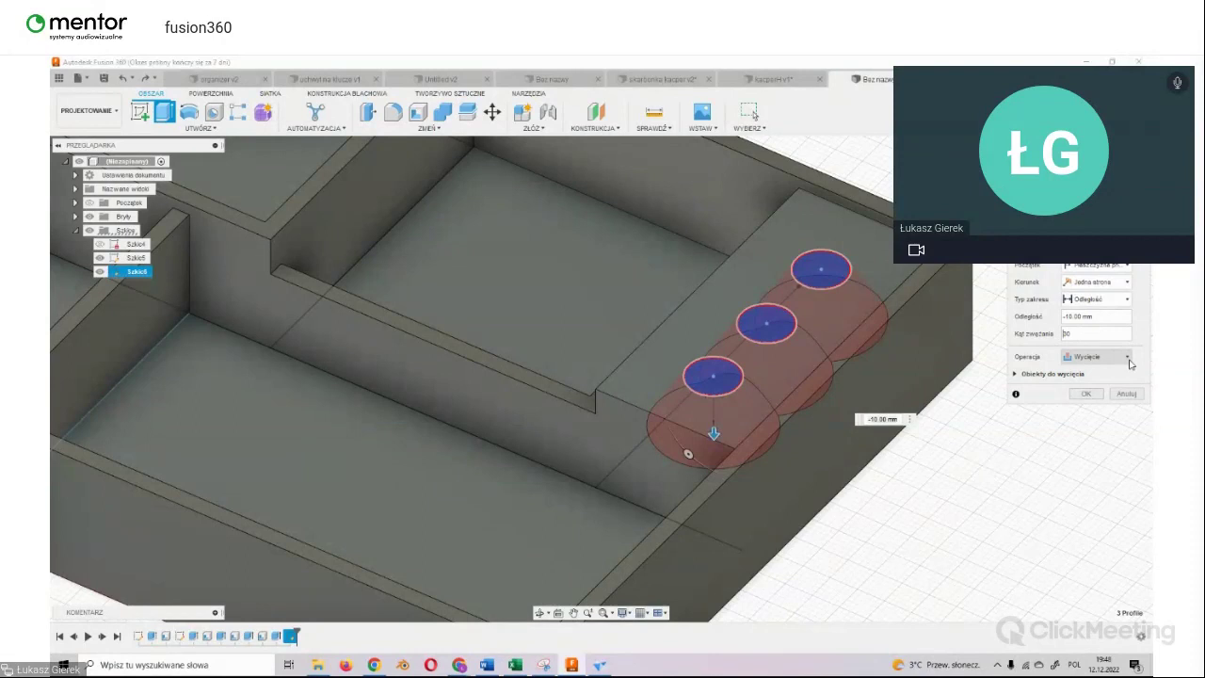
text(-5)
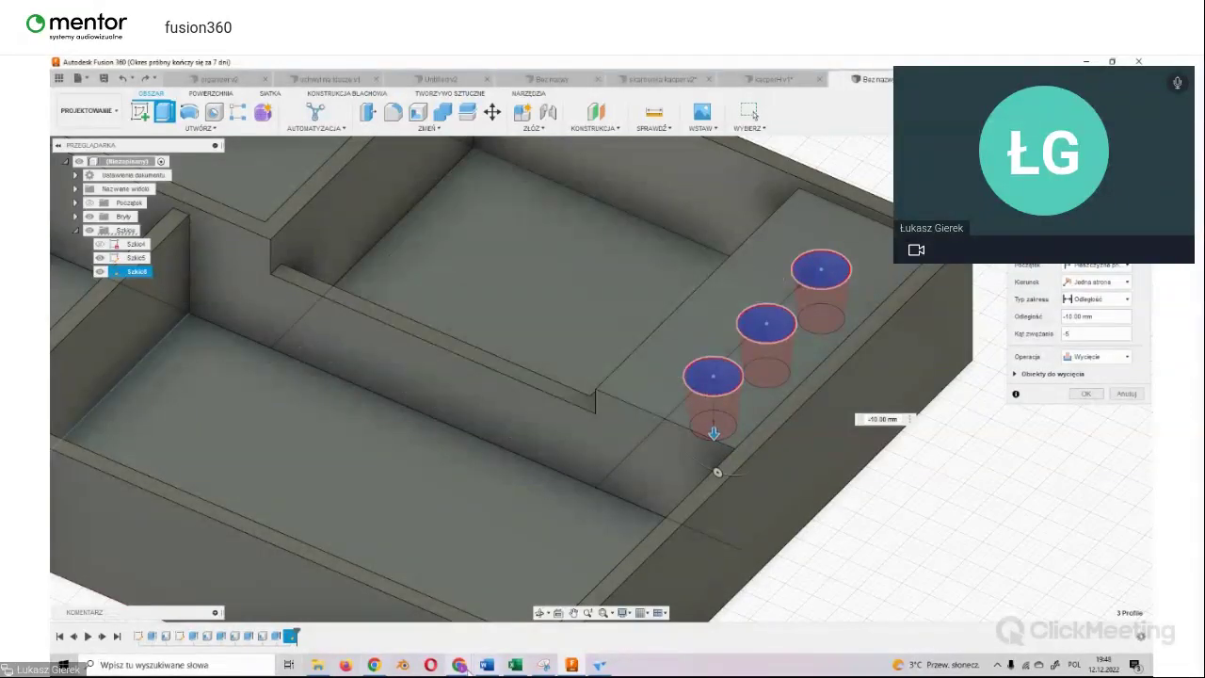
mouse_move(459, 665)
click(404, 602)
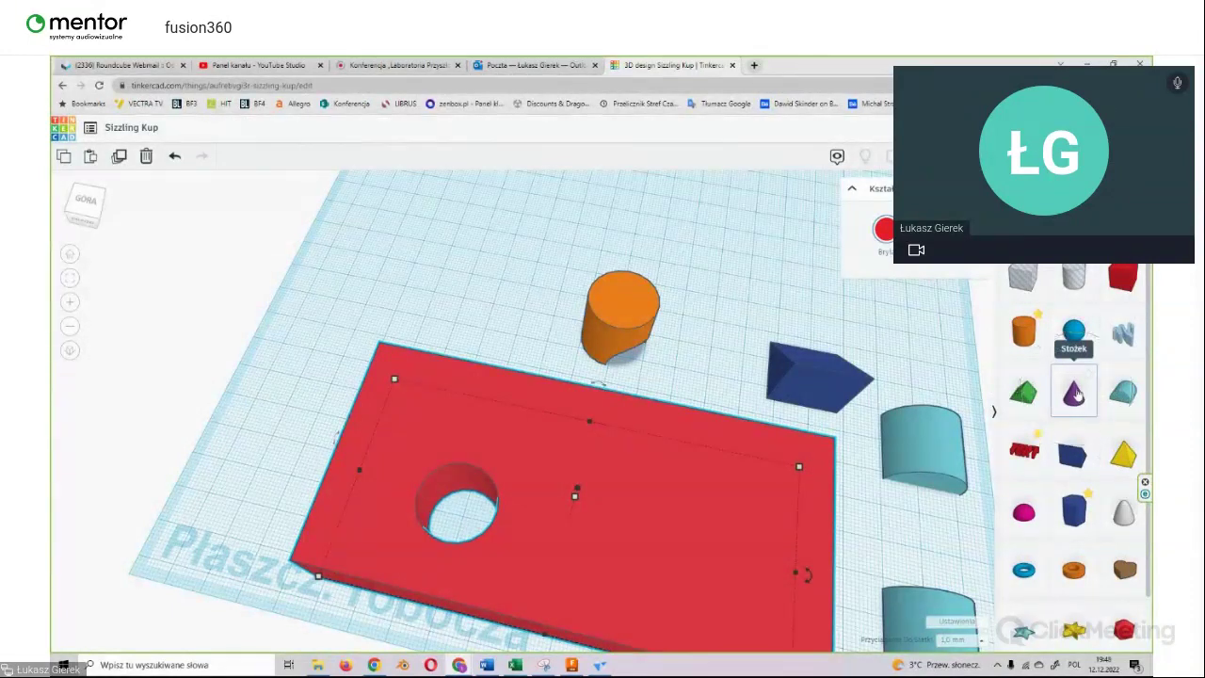
Step: Place a purple cone in Tinkercad, widen its top radius and add sides, then return to Fusion 360
click(1076, 395)
drag(1073, 393, 486, 300)
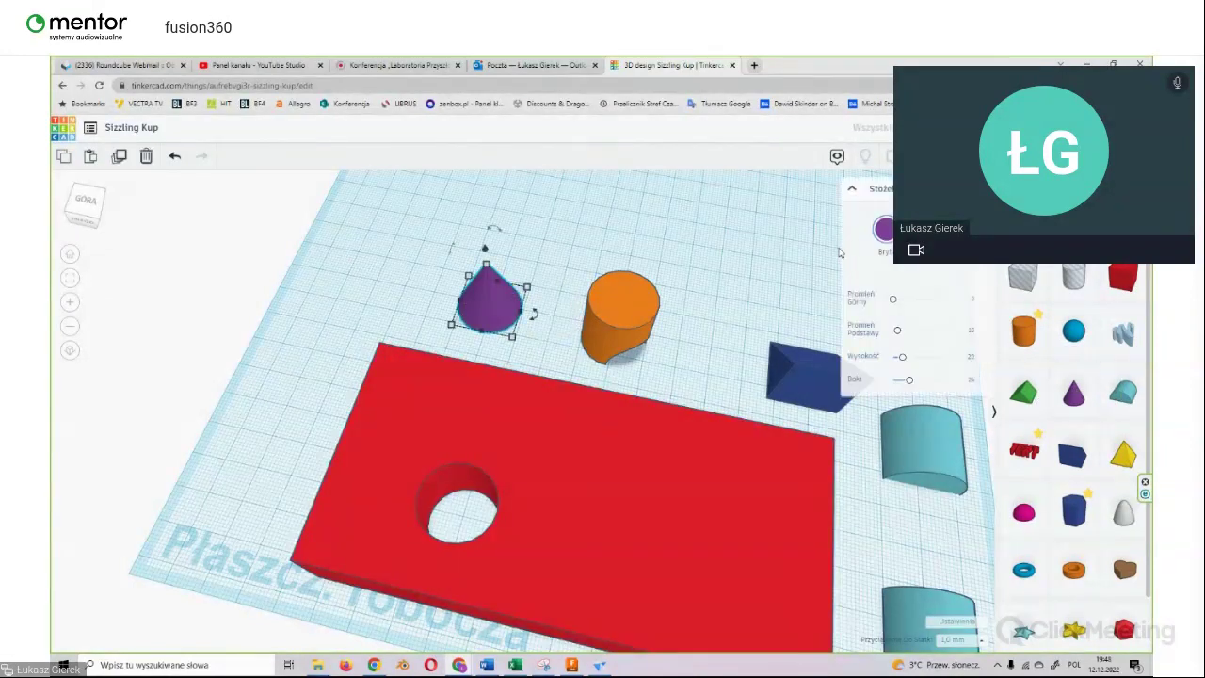
right_drag(744, 296, 470, 320)
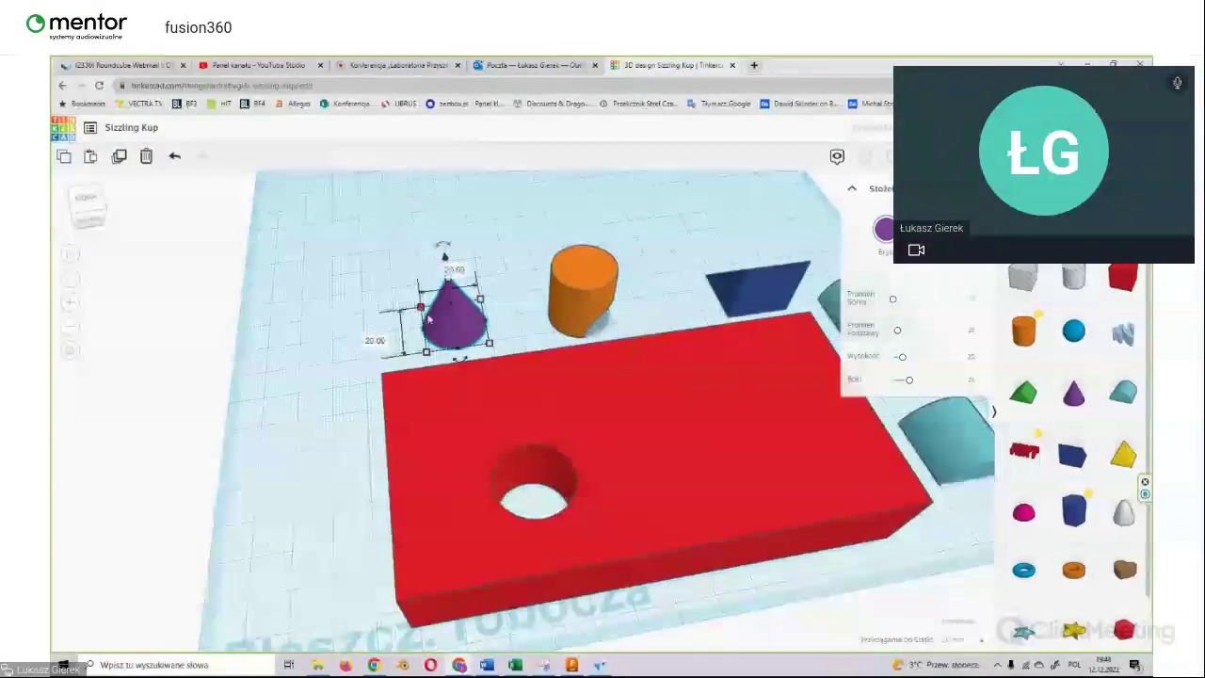
drag(894, 306, 895, 299)
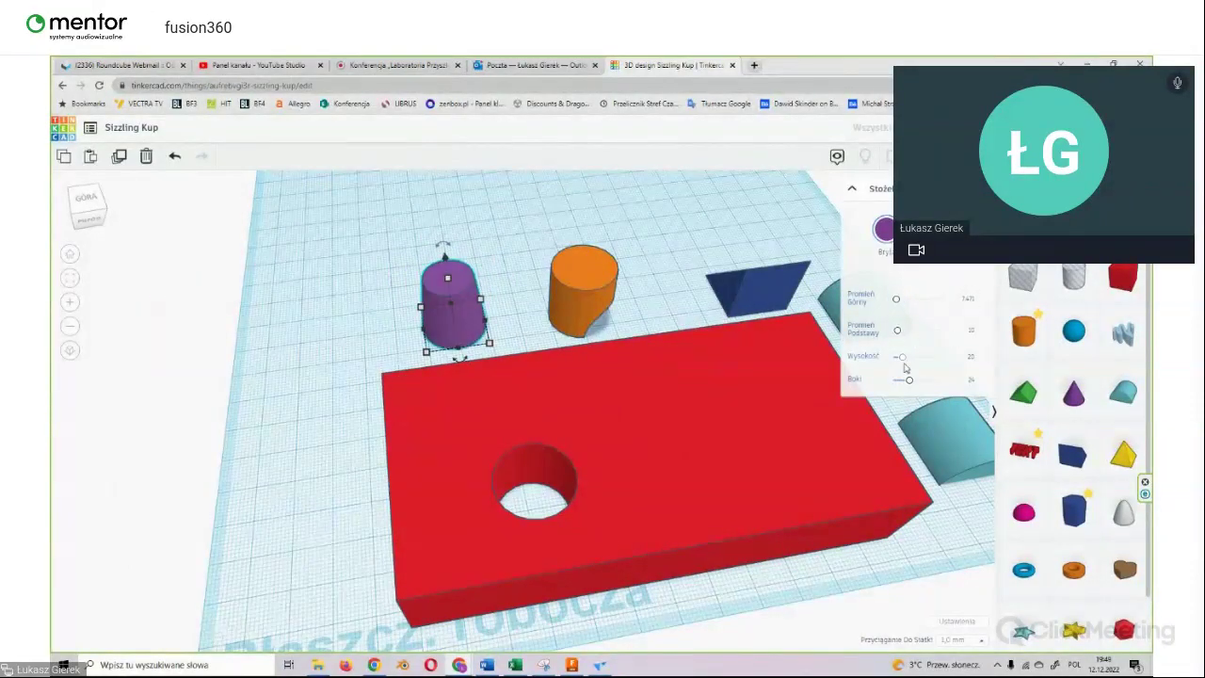
drag(906, 380, 942, 379)
click(1090, 63)
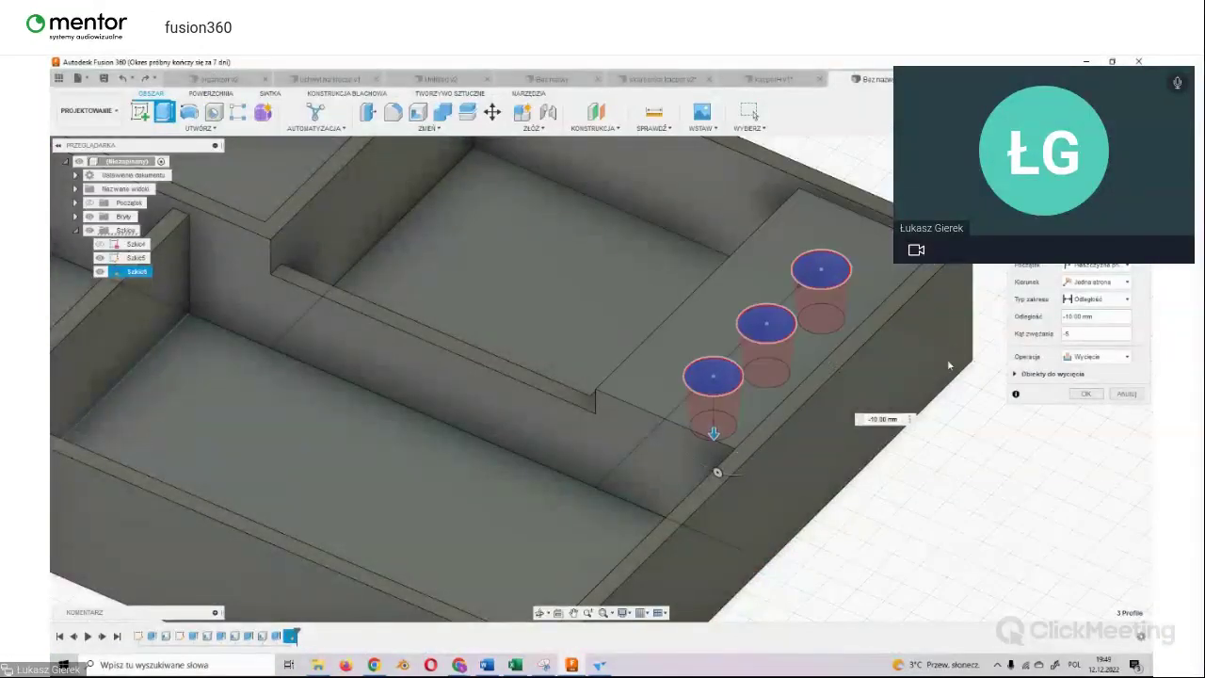
Step: Commit the three tapered 10 mm-deep hole cuts and look the tray over
click(1087, 395)
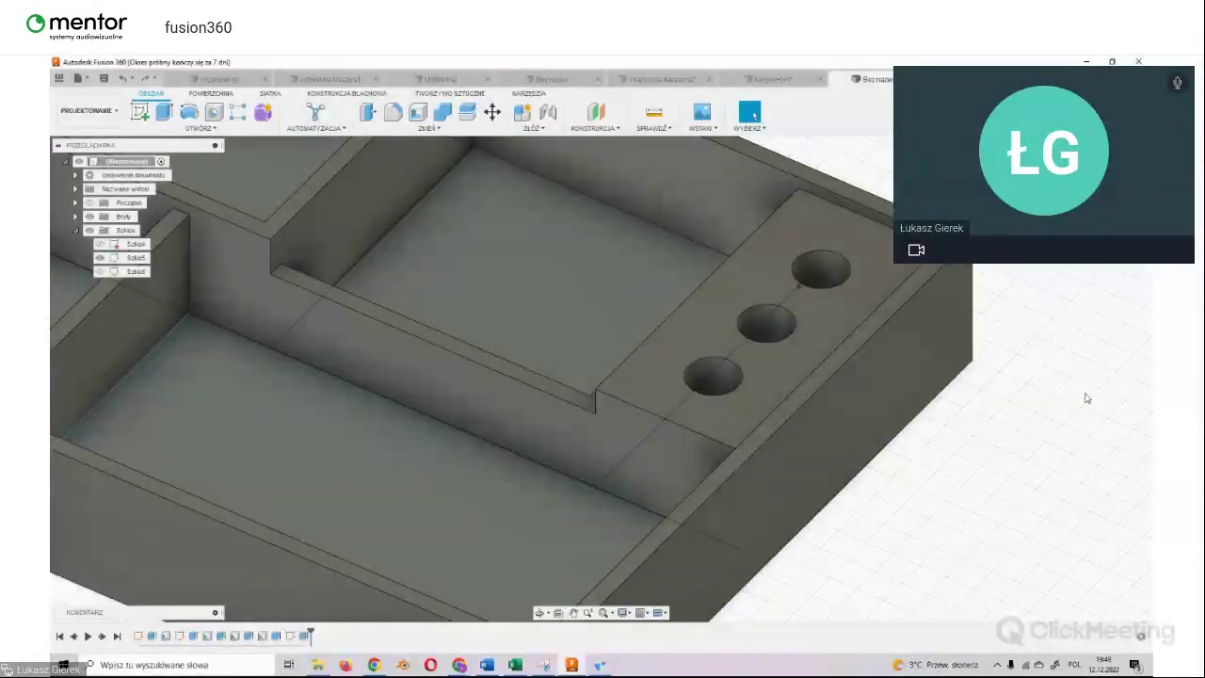
shift+middle_drag(603, 380, 602, 373)
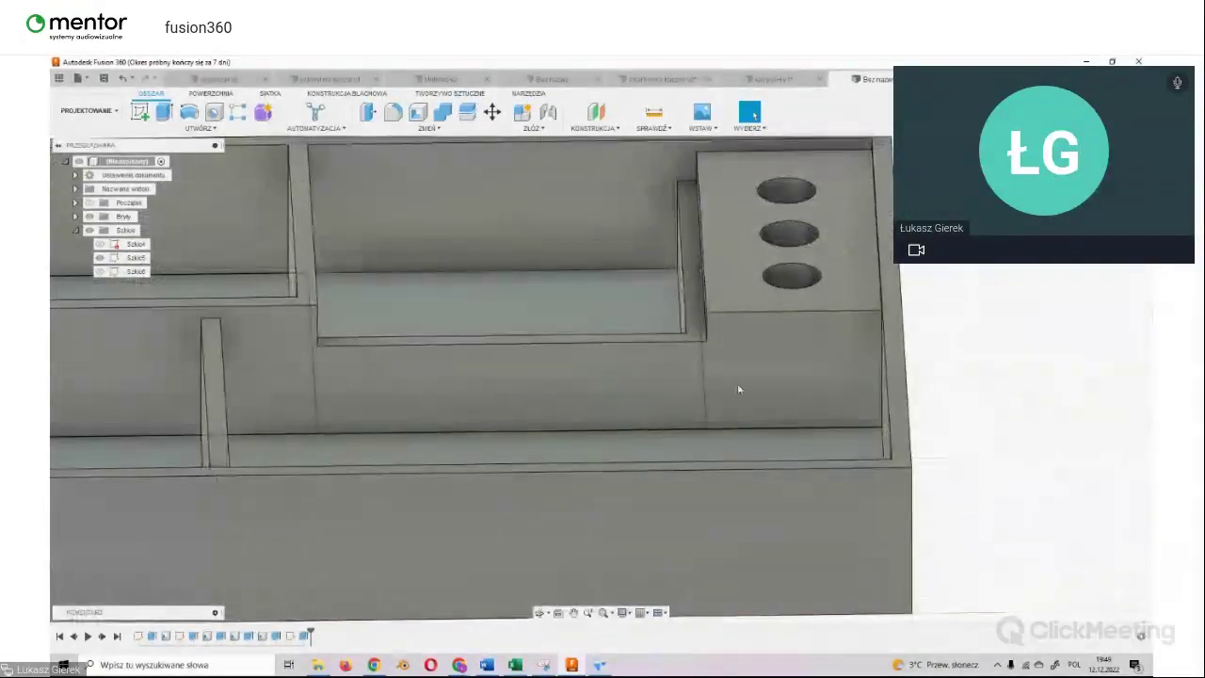
mouse_move(672, 183)
shift+middle_down()
mouse_move(525, 197)
mouse_move(597, 283)
mouse_move(602, 377)
mouse_move(592, 377)
shift+middle_up()
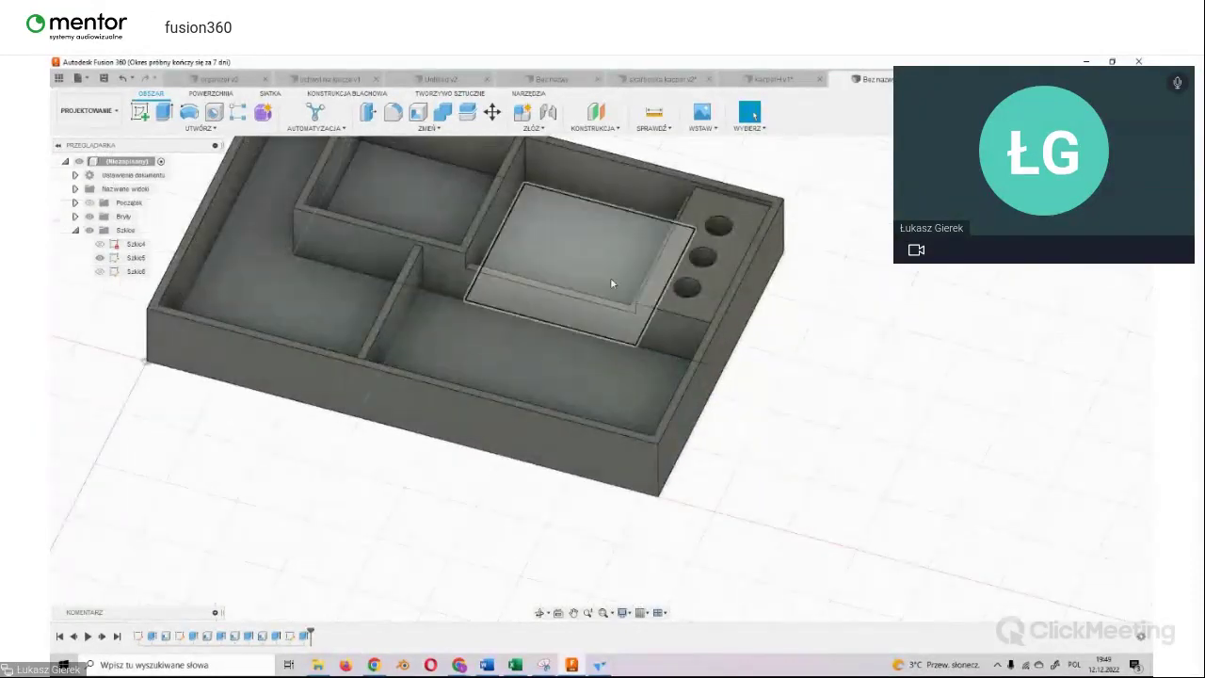
middle_drag(672, 498, 882, 334)
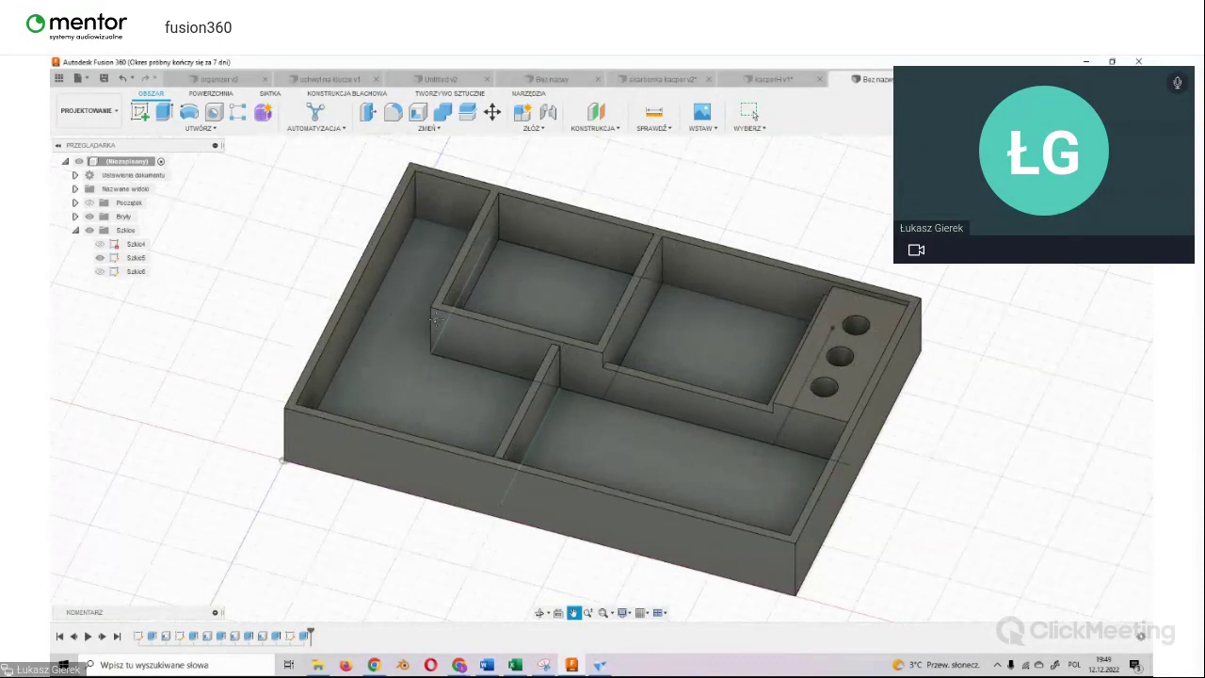
key(Escape)
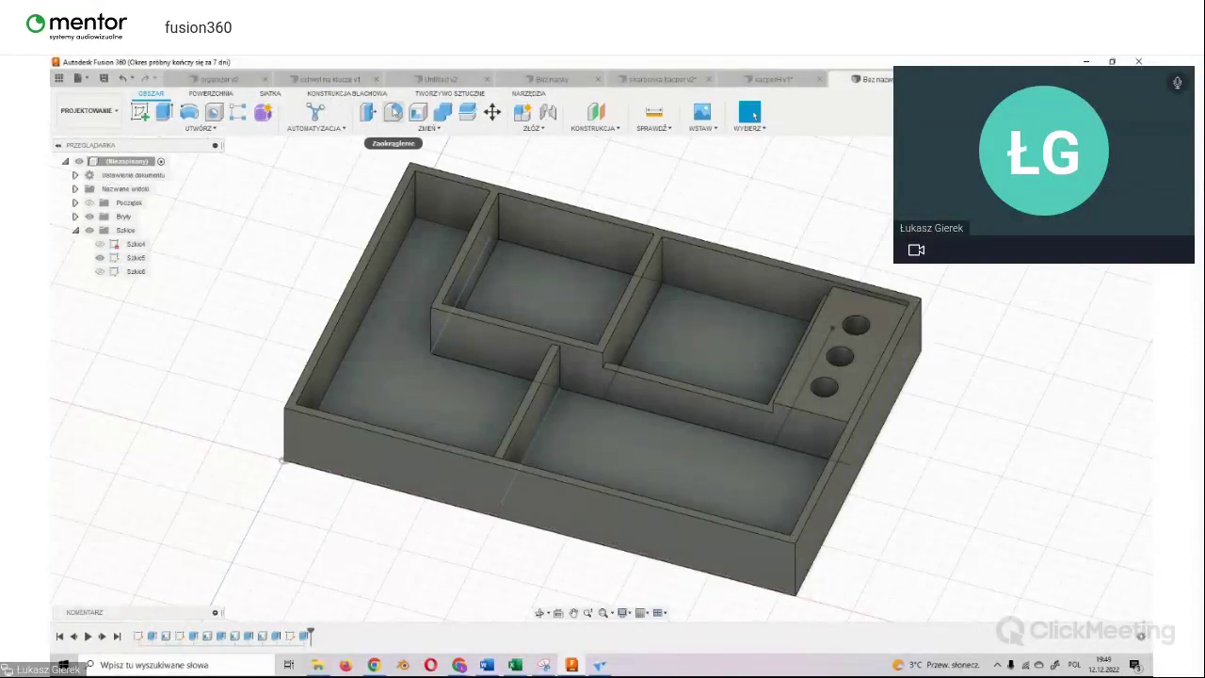
Step: Fillet the tray's four outer vertical corner edges, entering a 5 mm radius and enlarging it
click(396, 112)
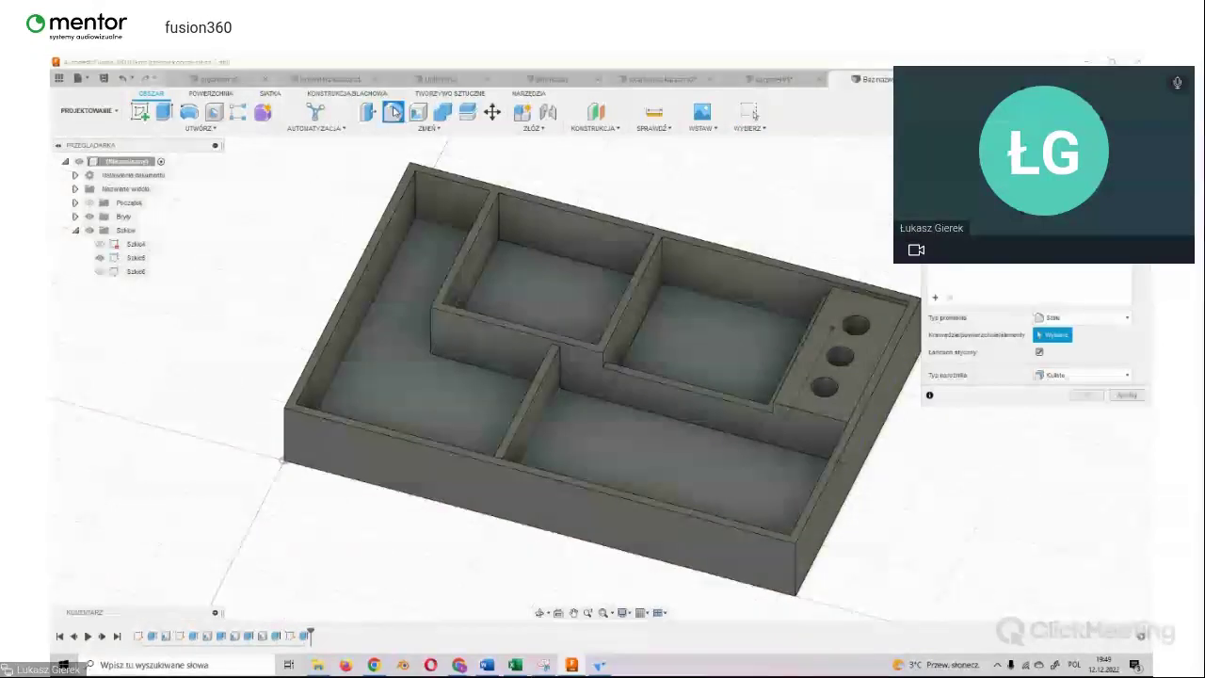
click(796, 586)
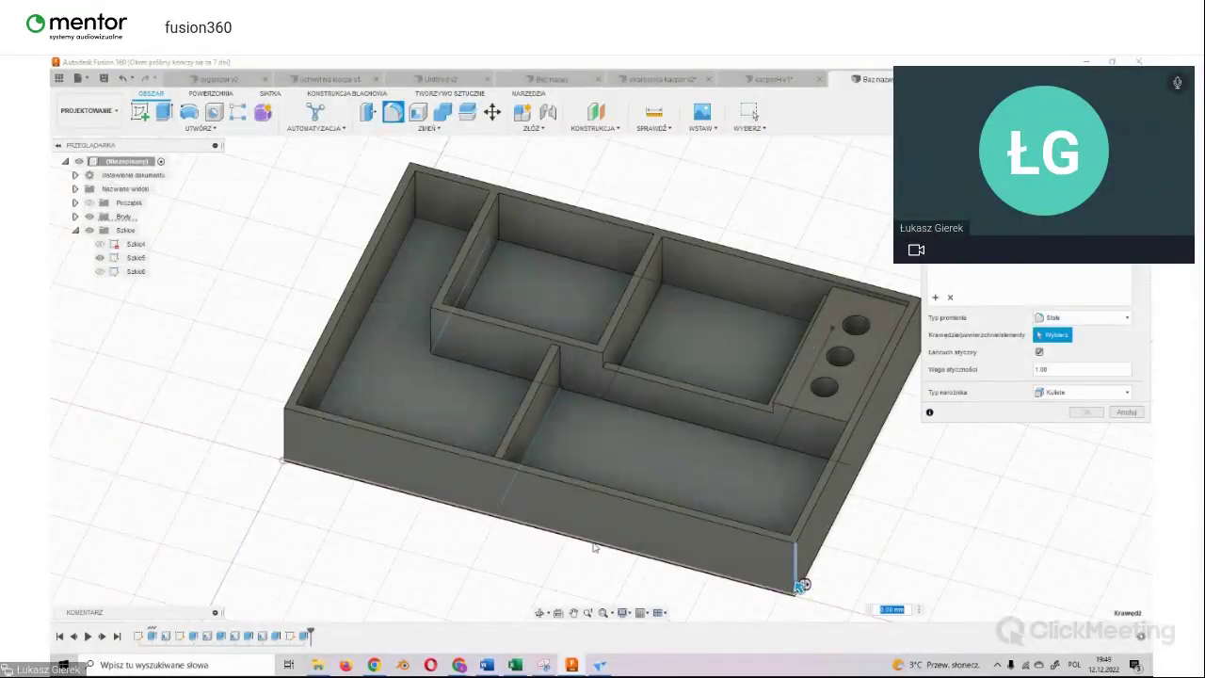
click(286, 430)
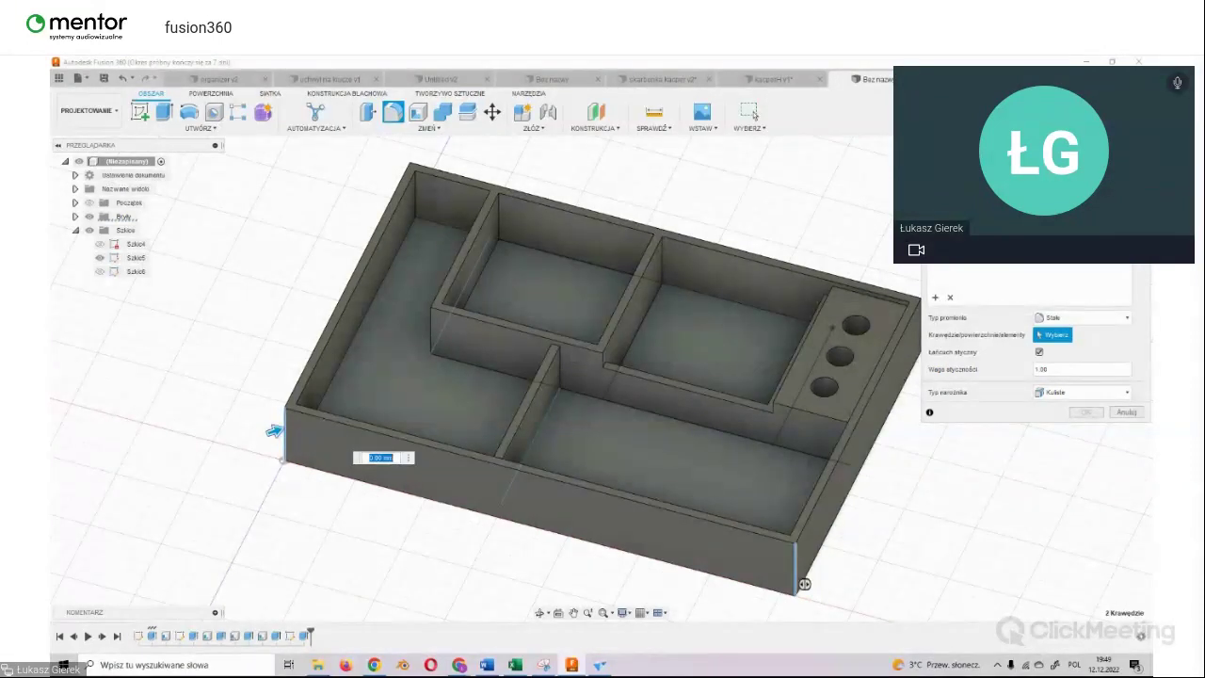
shift+middle_drag(273, 430, 894, 435)
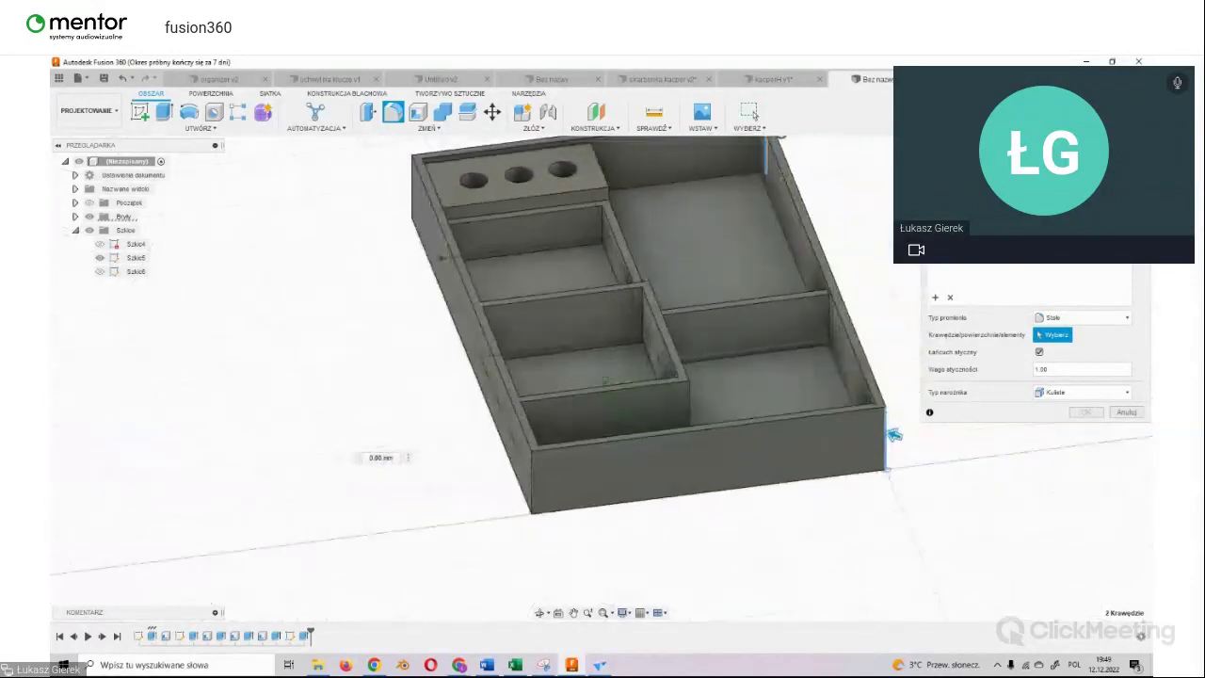
click(530, 475)
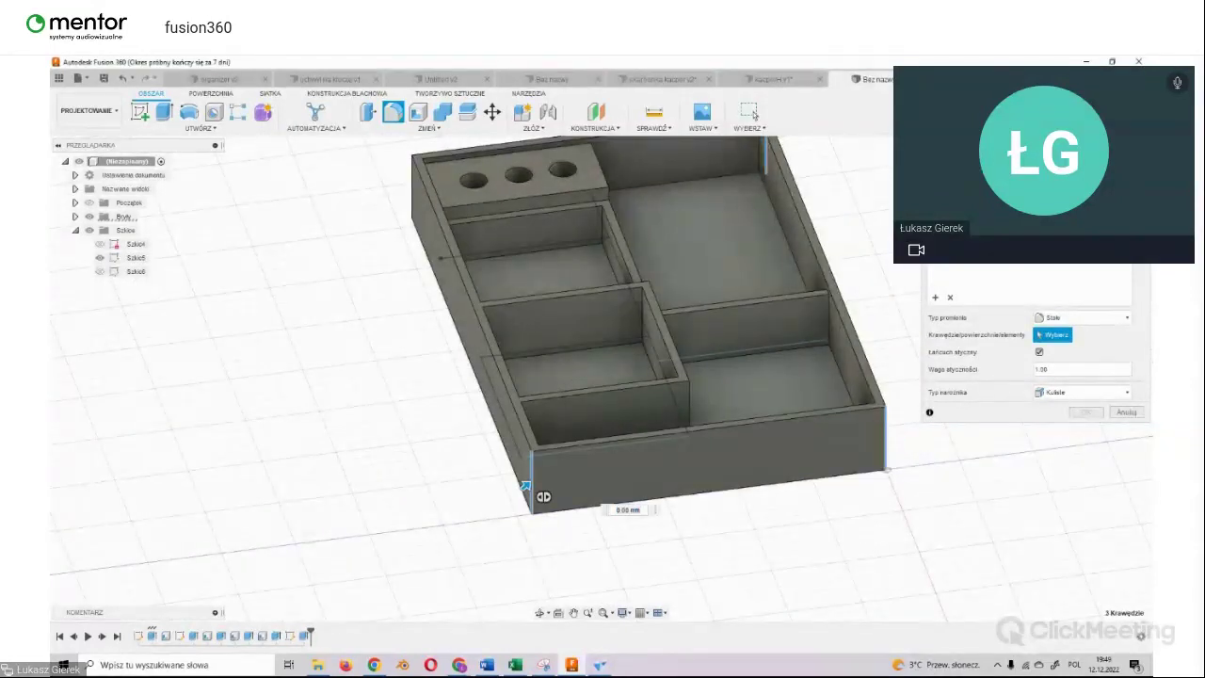
shift+middle_drag(525, 485, 889, 365)
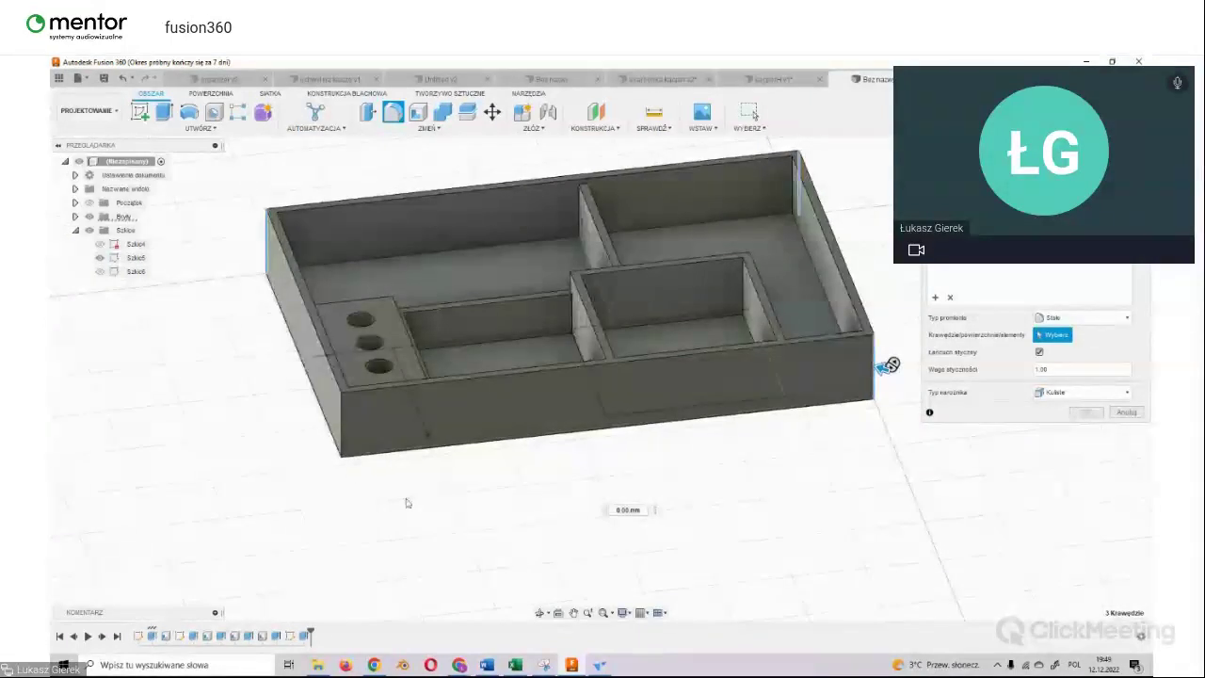
click(340, 421)
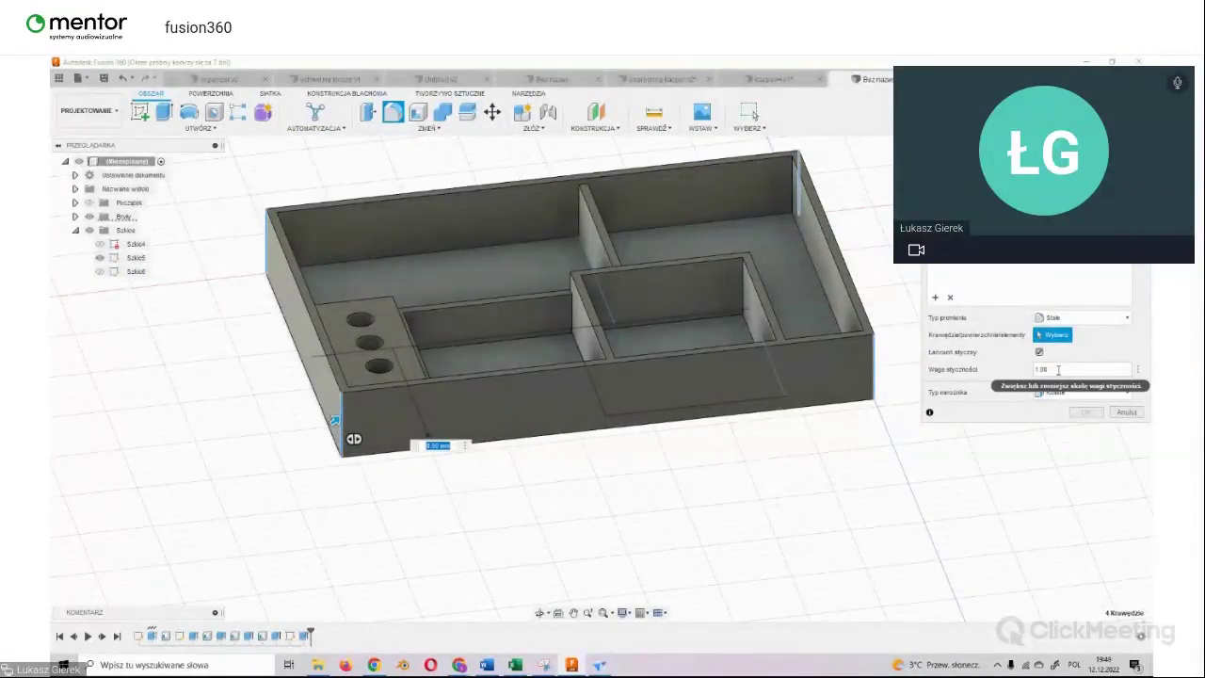
text(5)
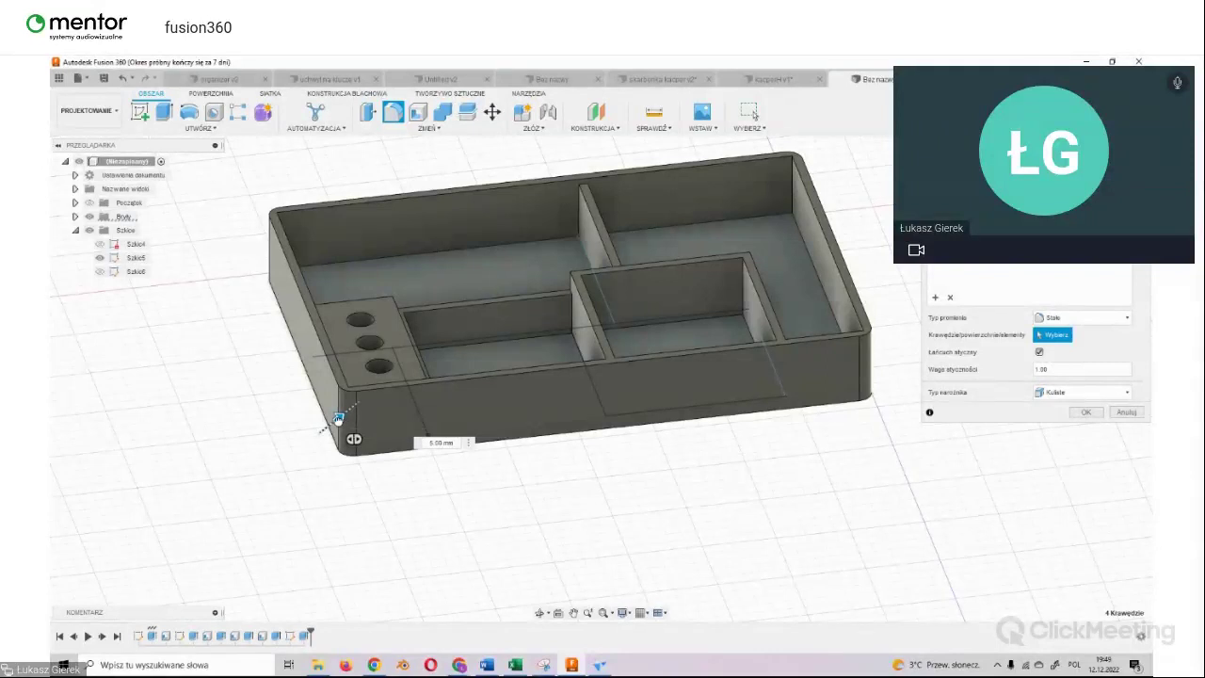
mouse_move(337, 420)
mouse_down()
mouse_move(351, 407)
mouse_move(439, 411)
mouse_move(354, 439)
mouse_up()
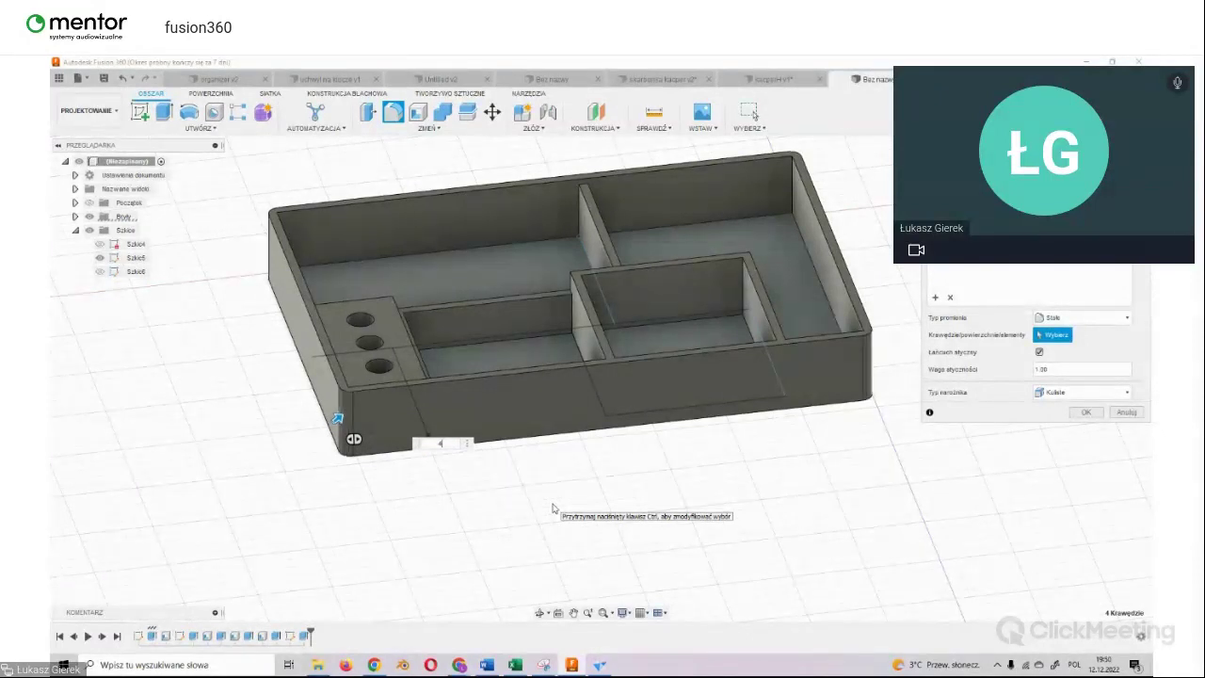
key(Return)
Step: Fillet the divider wall's vertical corner edge at about 4.50 mm
shift+middle_drag(878, 446, 950, 420)
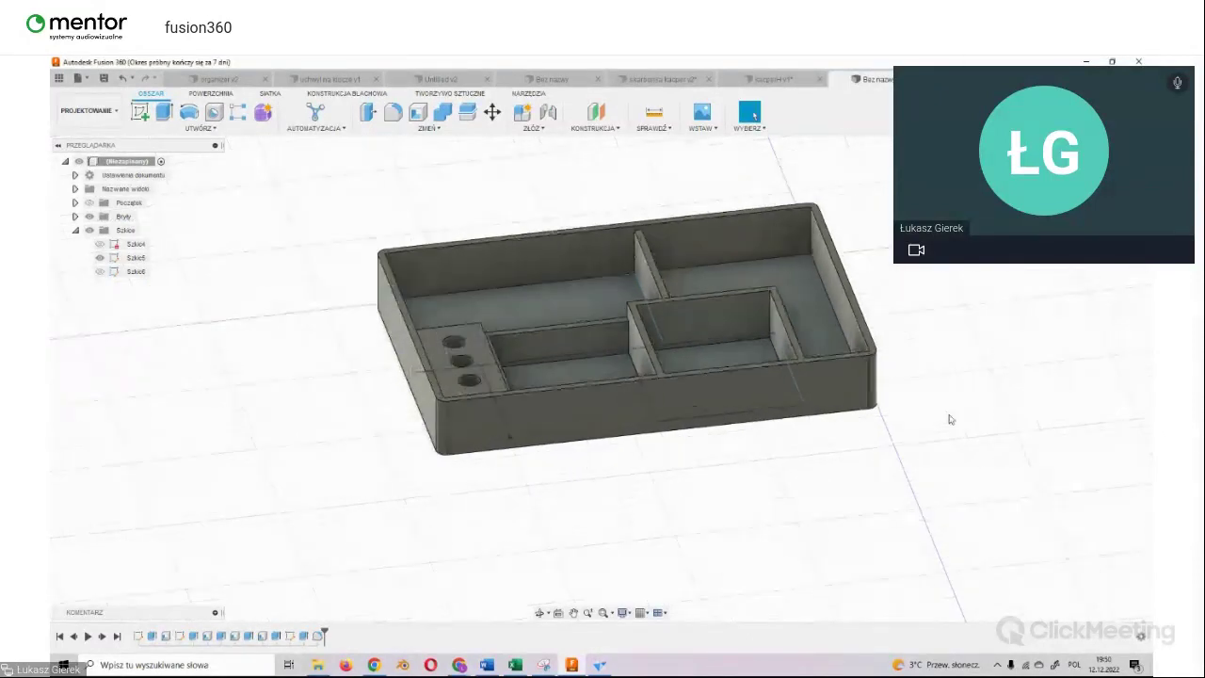
mouse_move(508, 436)
shift+middle_down()
mouse_move(372, 499)
mouse_move(613, 345)
shift+middle_up()
scroll(503, 430, up, 3)
scroll(503, 431, up, 2)
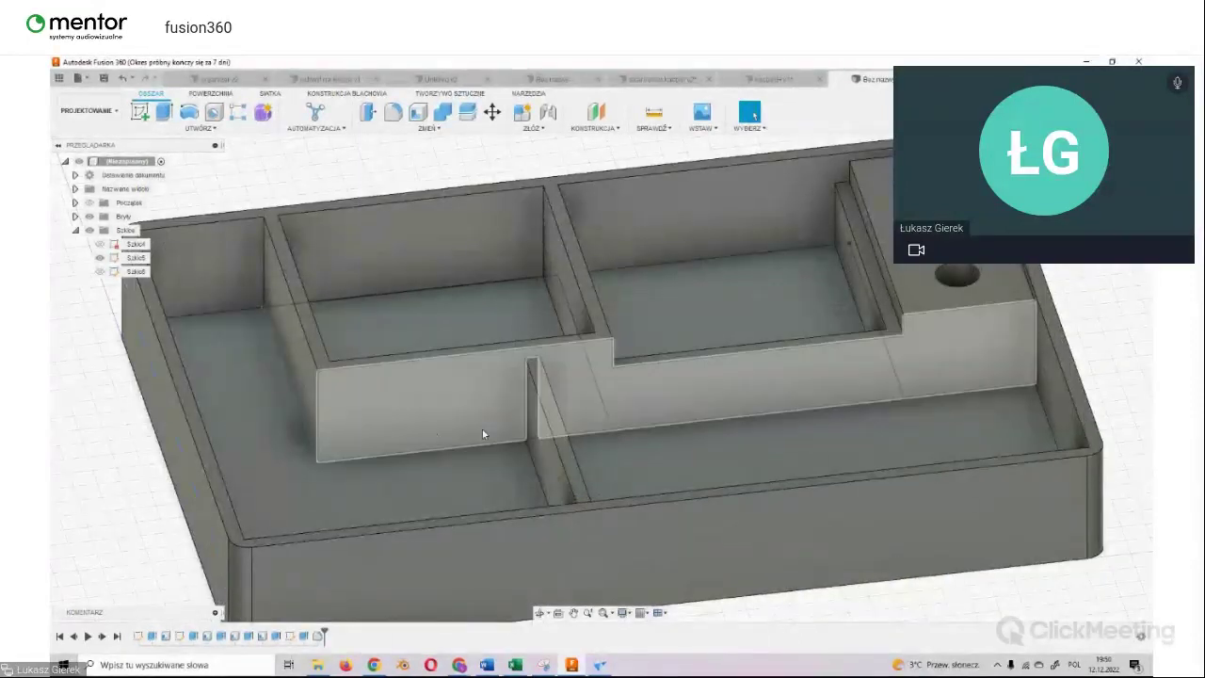
click(319, 393)
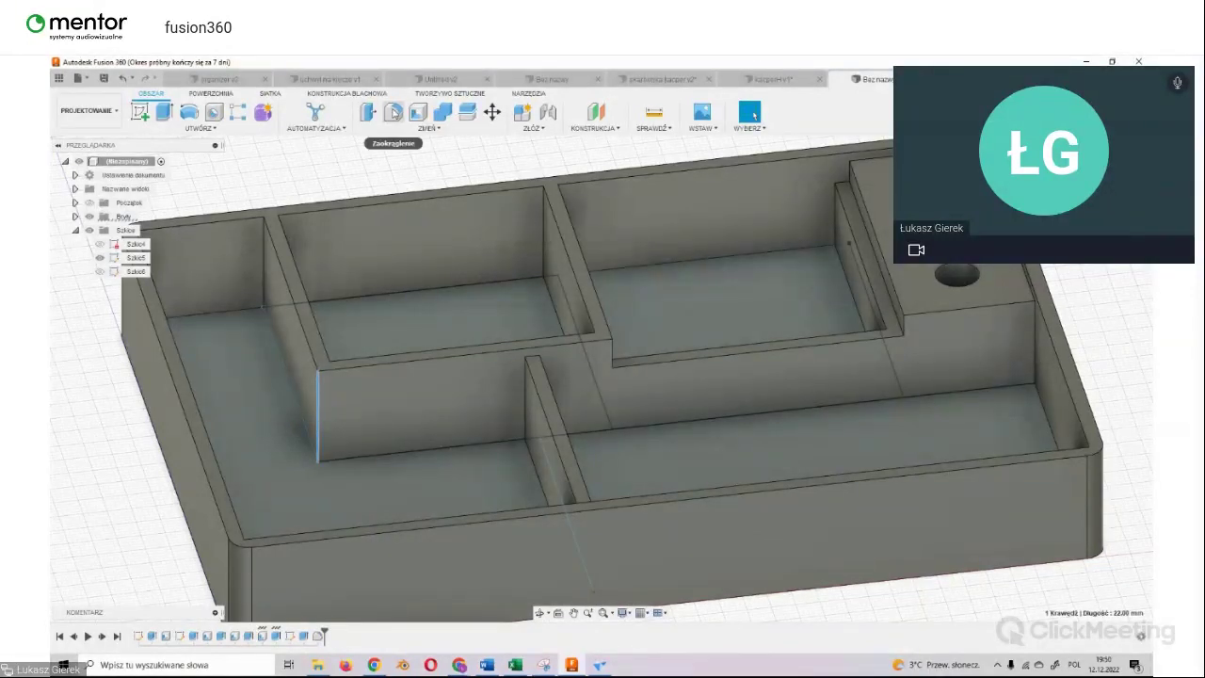
click(394, 112)
drag(311, 396, 313, 397)
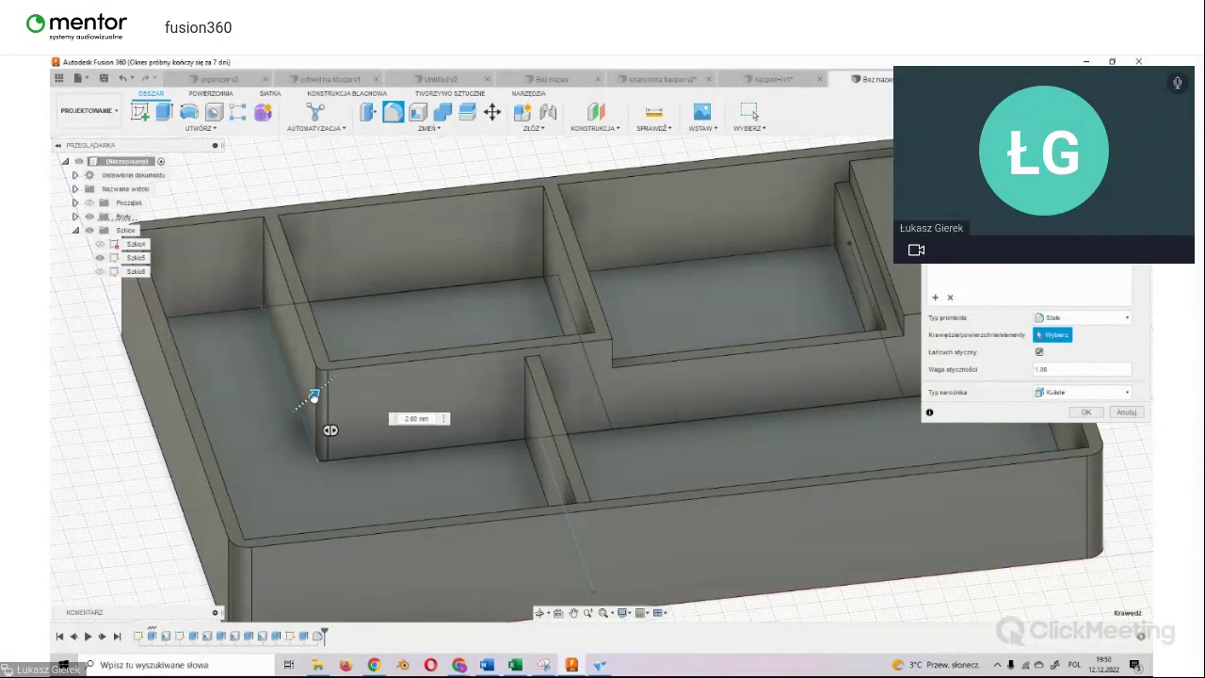
key(Return)
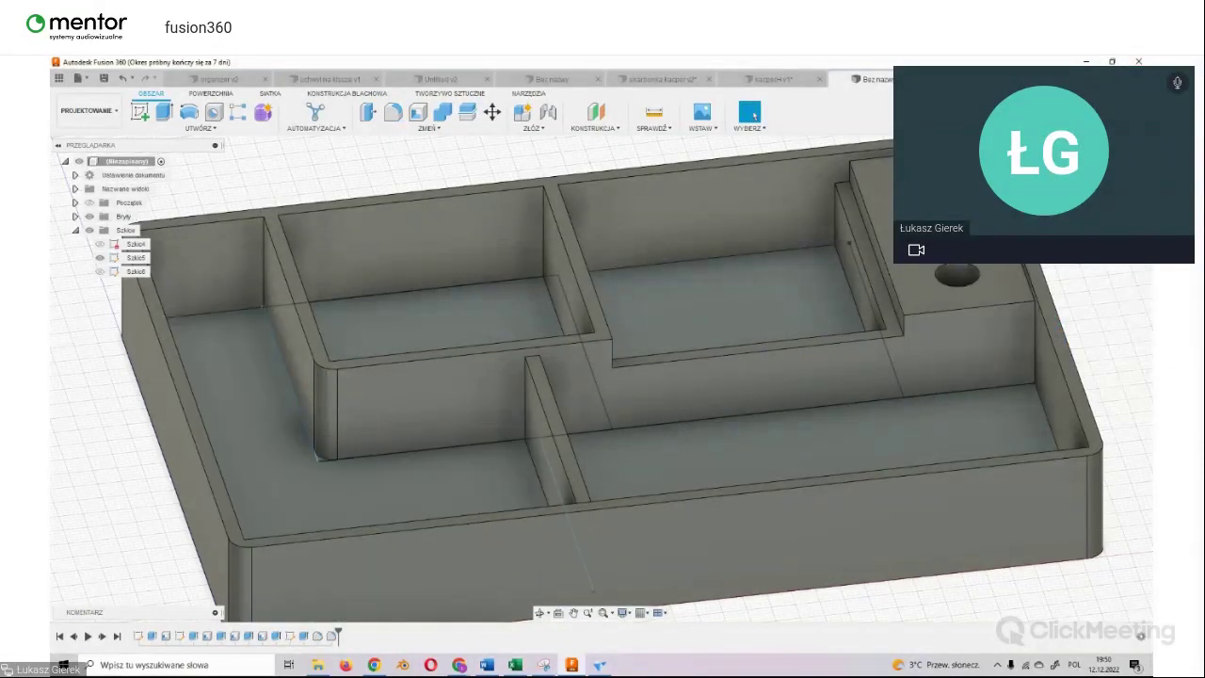
Step: Reorient the tray and select the divider's front vertical edge
shift+middle_drag(600, 379, 715, 189)
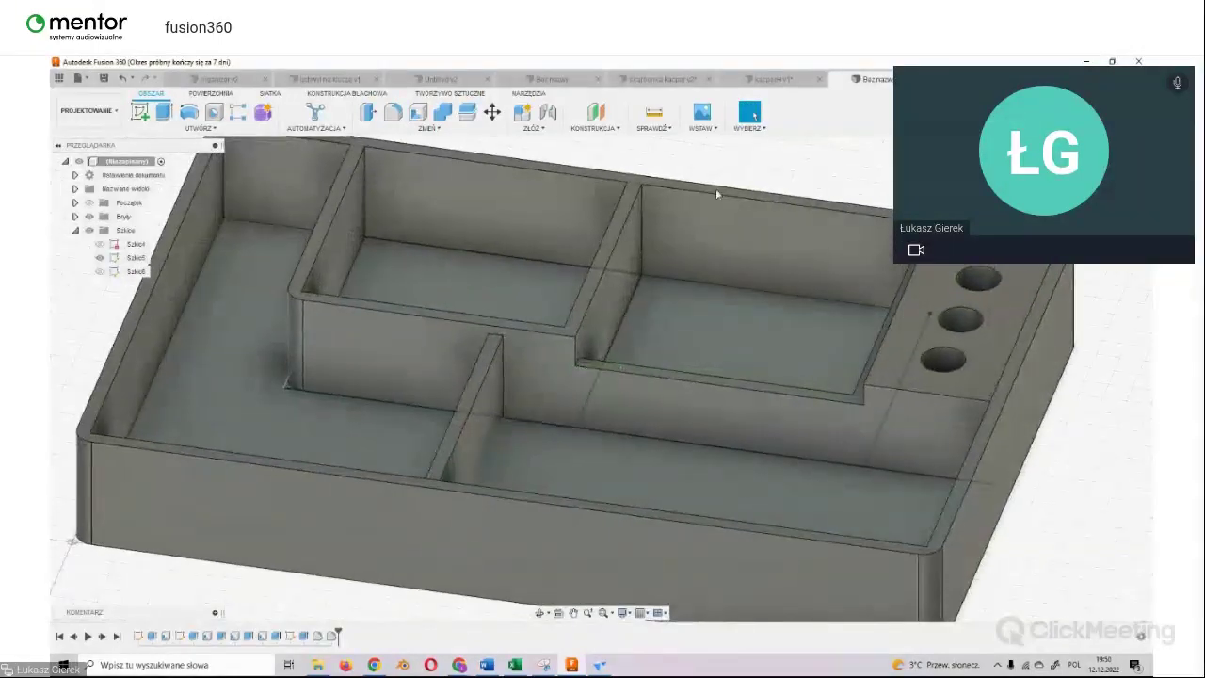
scroll(276, 162, up, 2)
scroll(203, 213, down, 5)
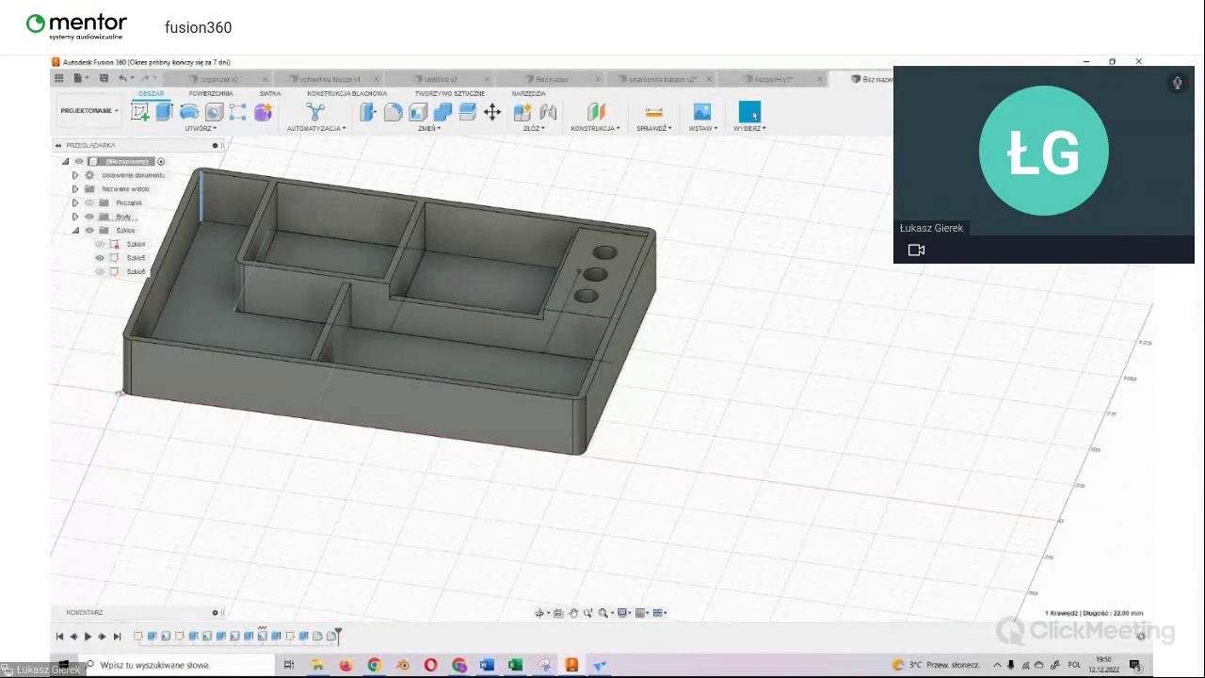
shift+middle_drag(578, 271, 716, 282)
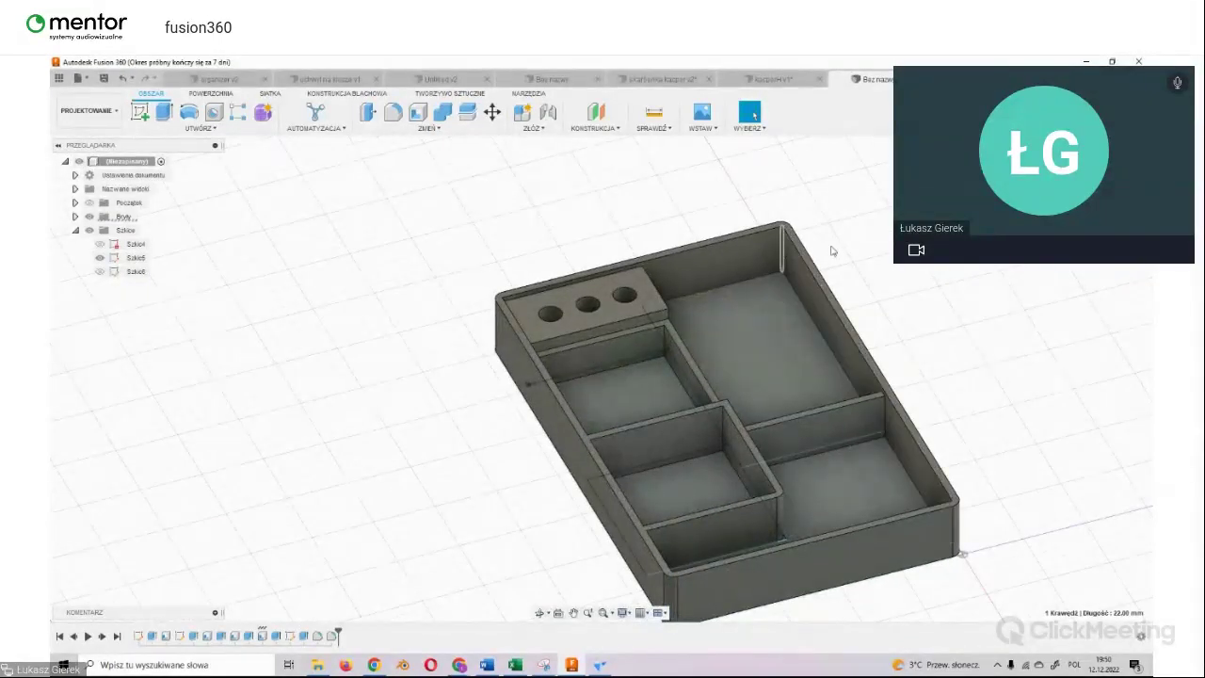
mouse_move(962, 554)
shift+middle_down()
mouse_move(596, 368)
mouse_move(820, 412)
shift+middle_up()
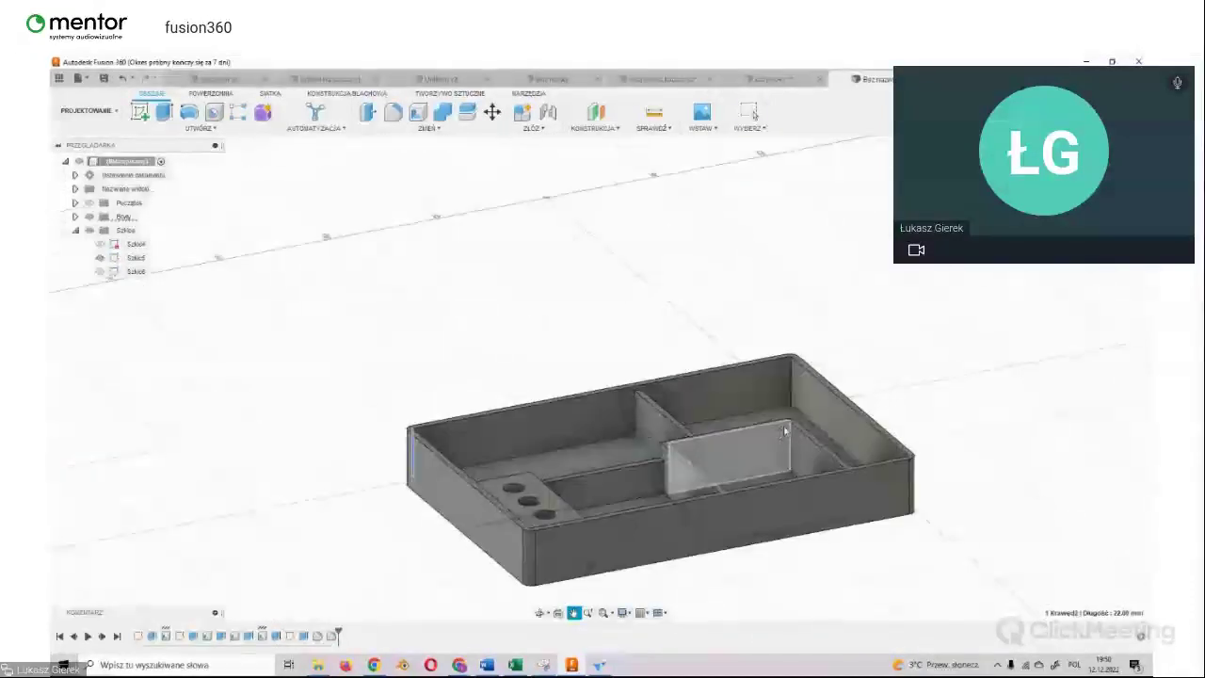
scroll(820, 413, up, 5)
scroll(820, 412, up, 1)
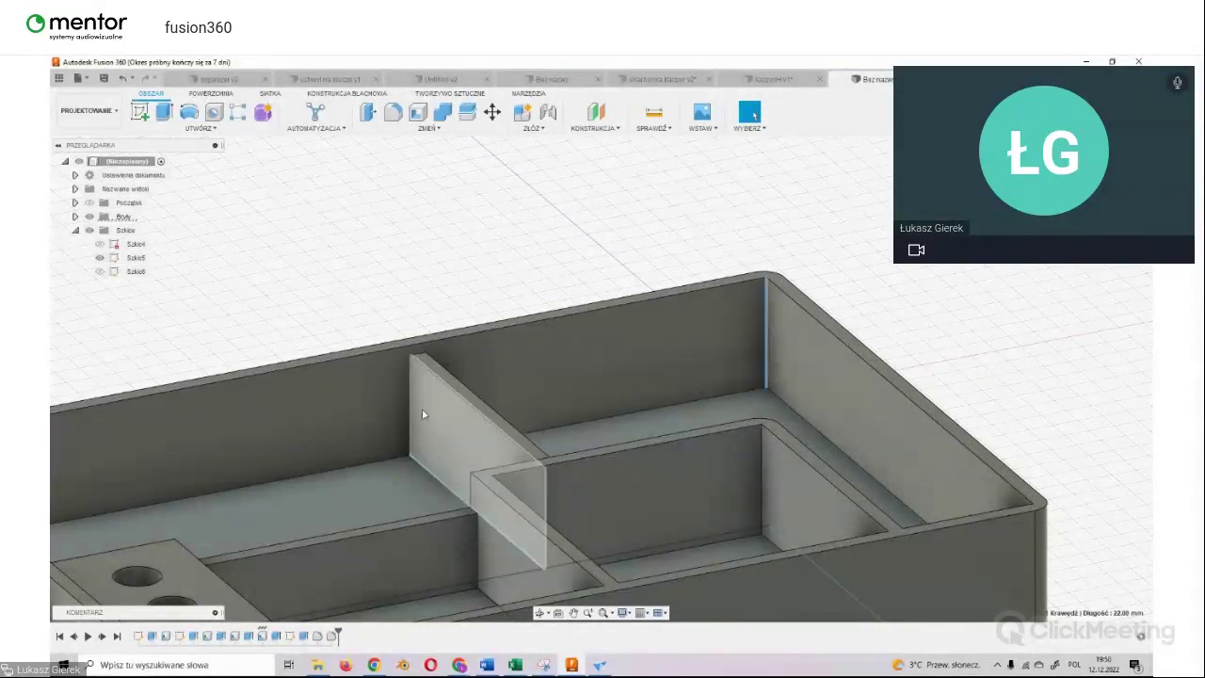
click(413, 411)
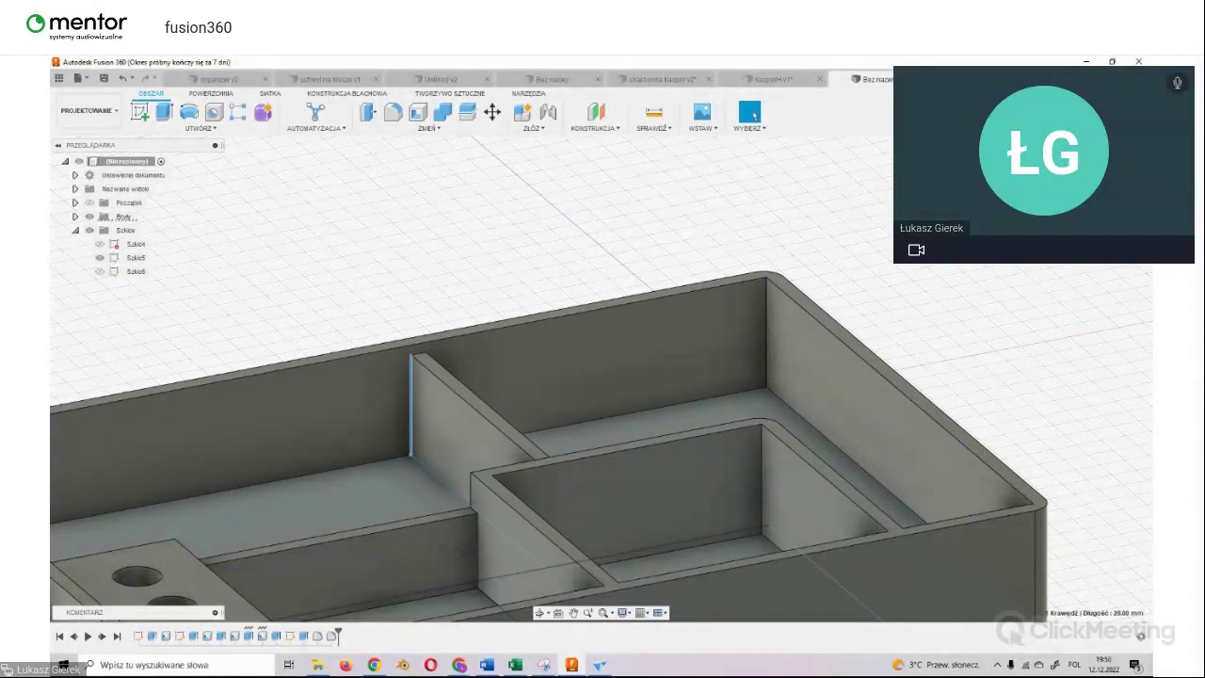
shift+middle_drag(601, 378, 859, 304)
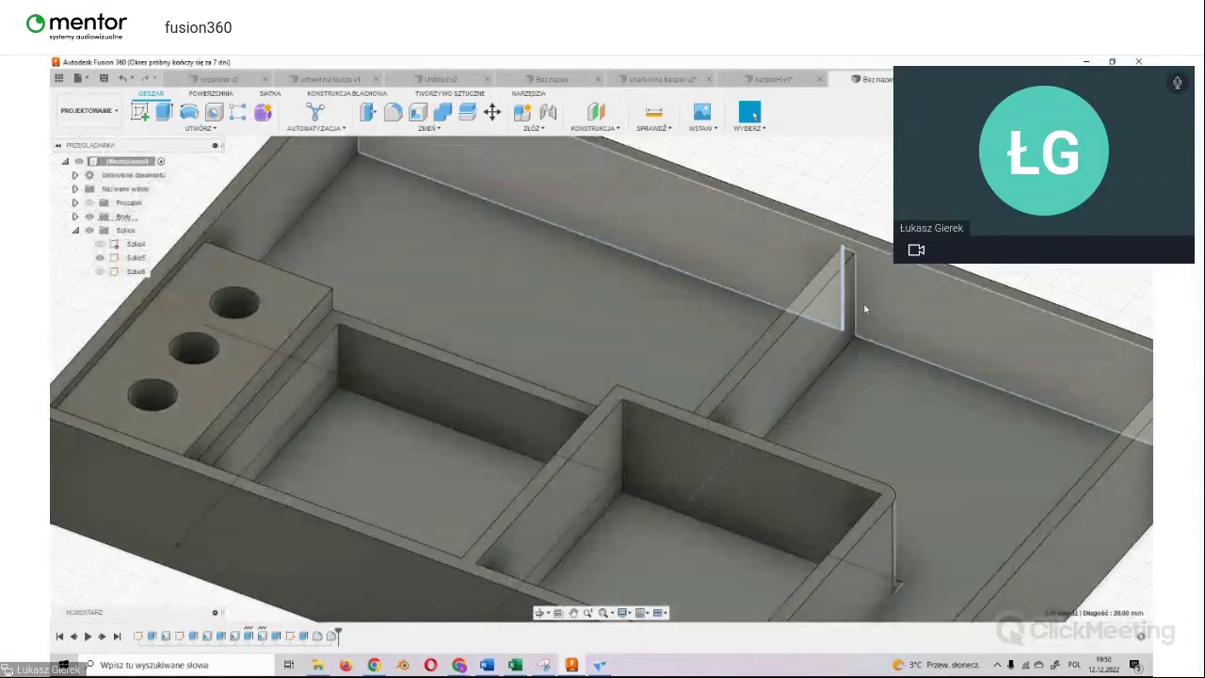
shift+middle_drag(601, 378, 659, 282)
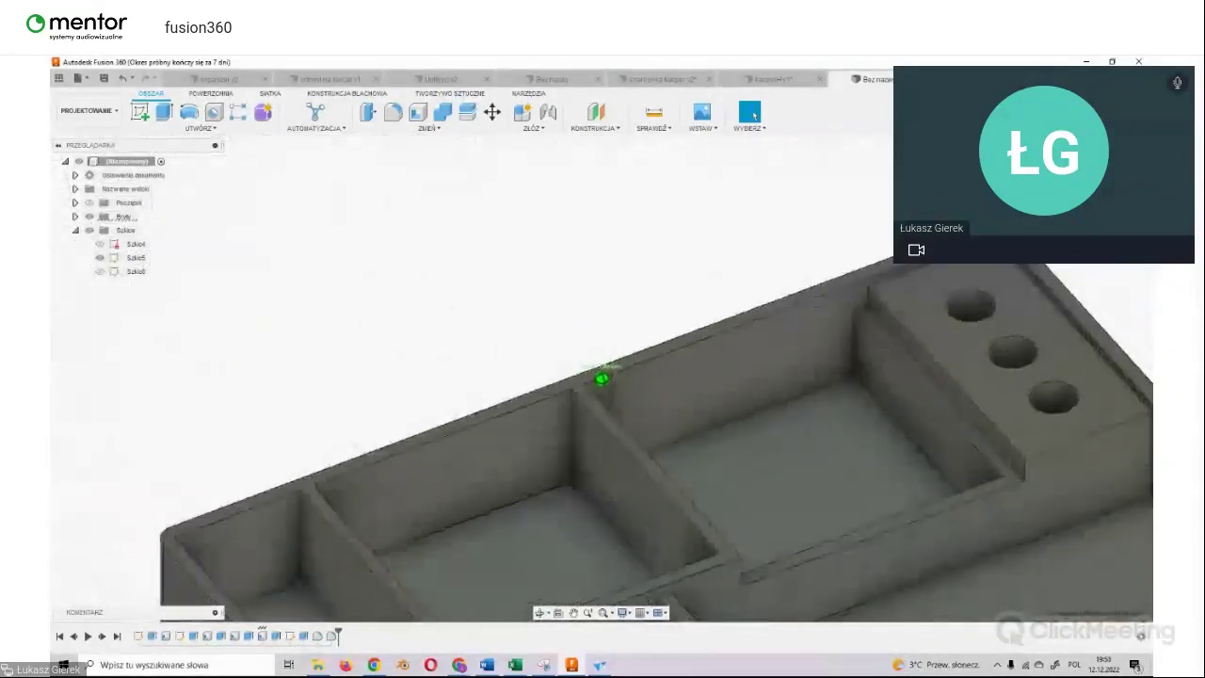
shift+middle_drag(600, 378, 712, 317)
scroll(712, 316, down, 3)
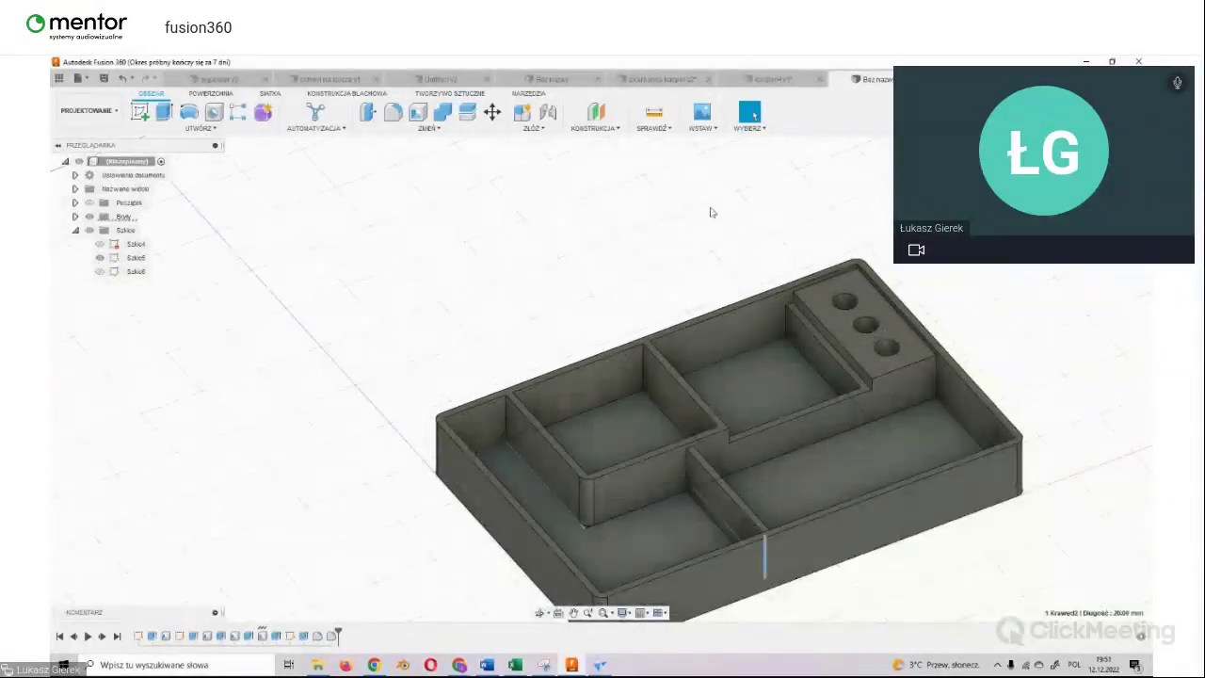
Step: Select the remaining inner vertical compartment corner edges and fillet them
click(393, 112)
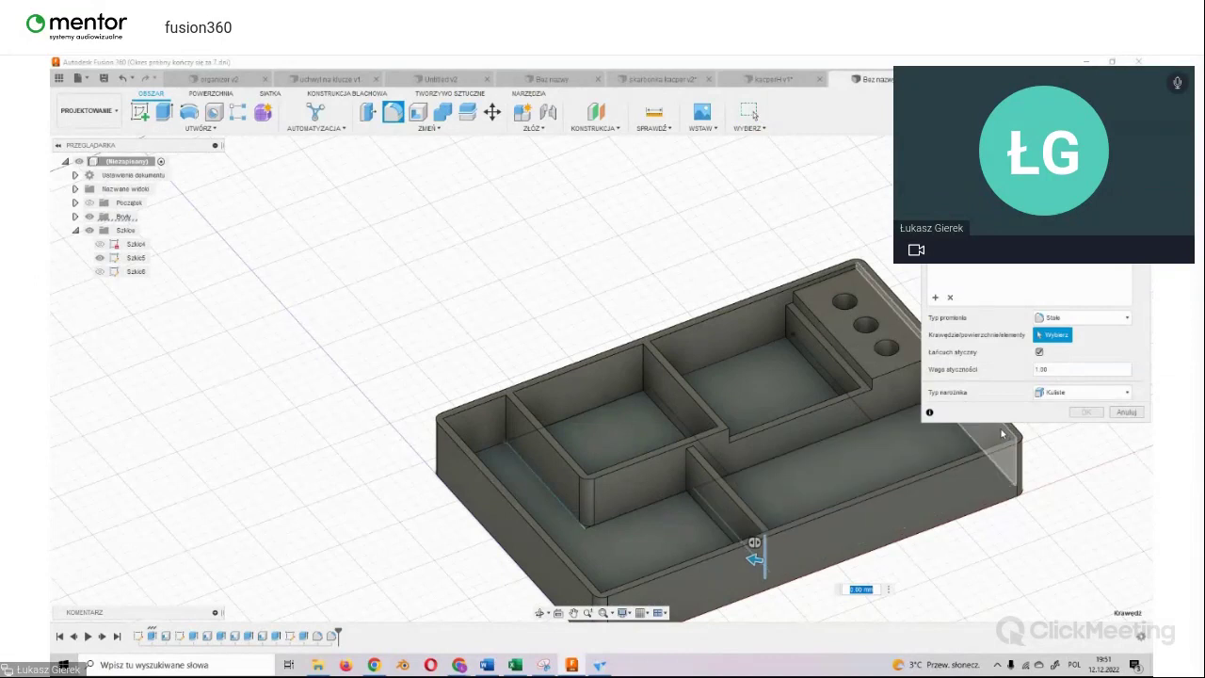
key(Escape)
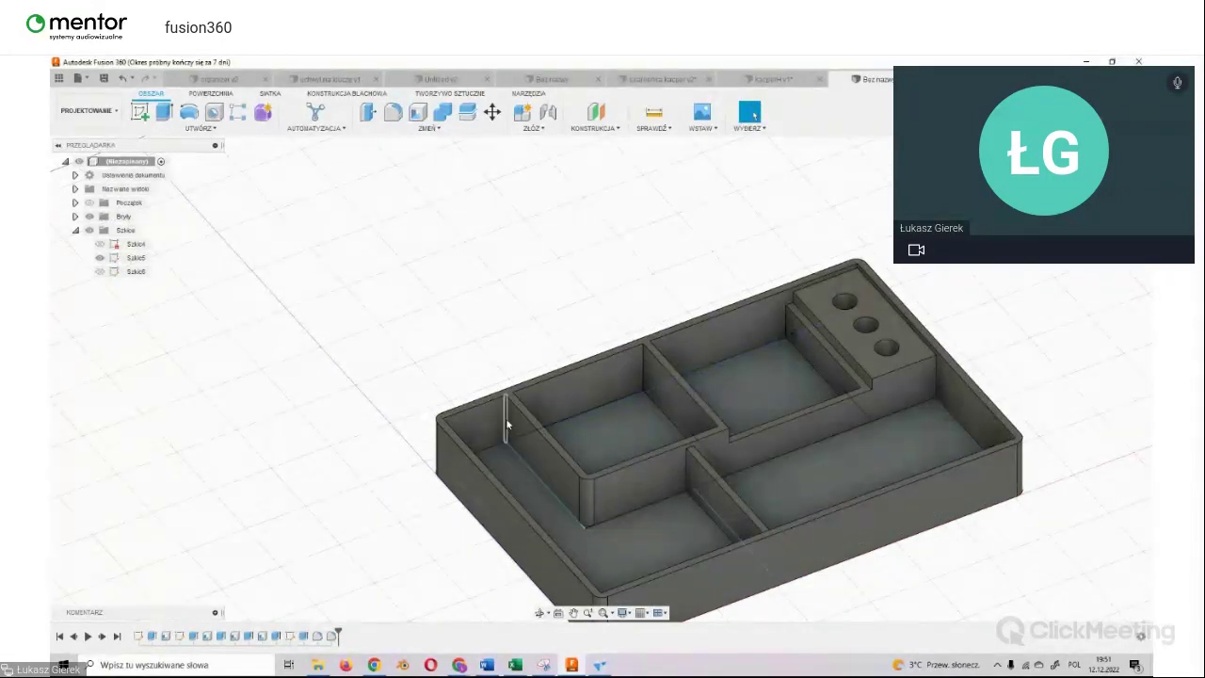
ctrl+click(937, 379)
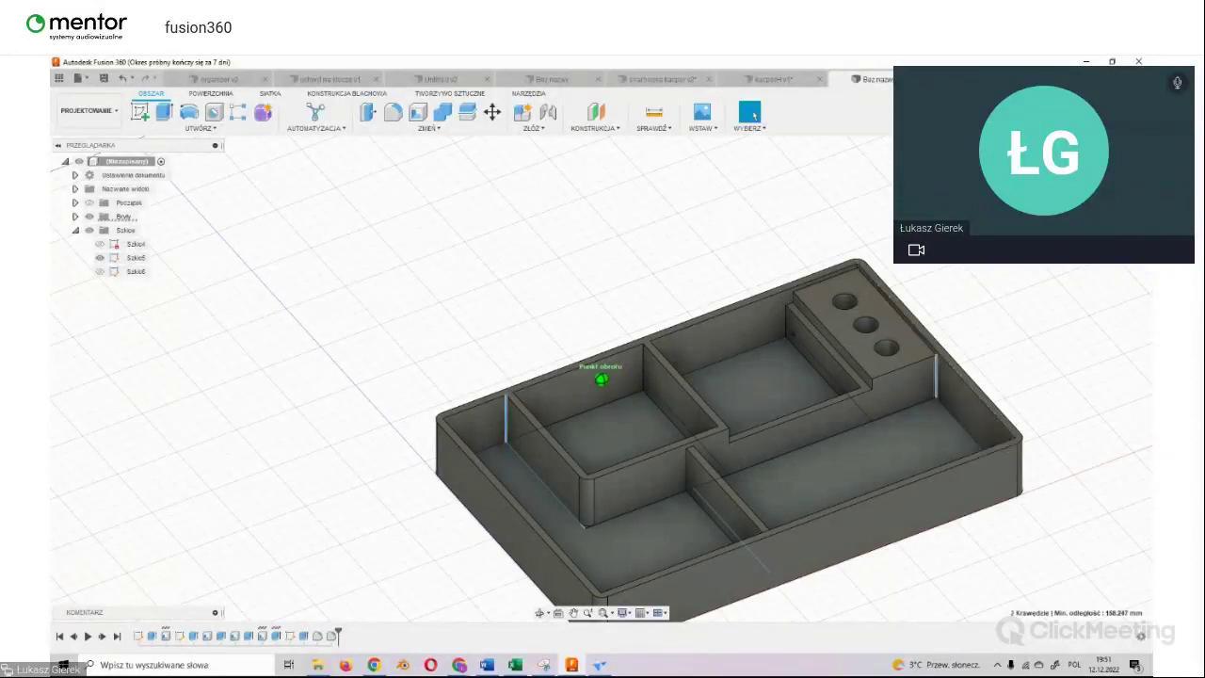
shift+middle_drag(600, 380, 726, 158)
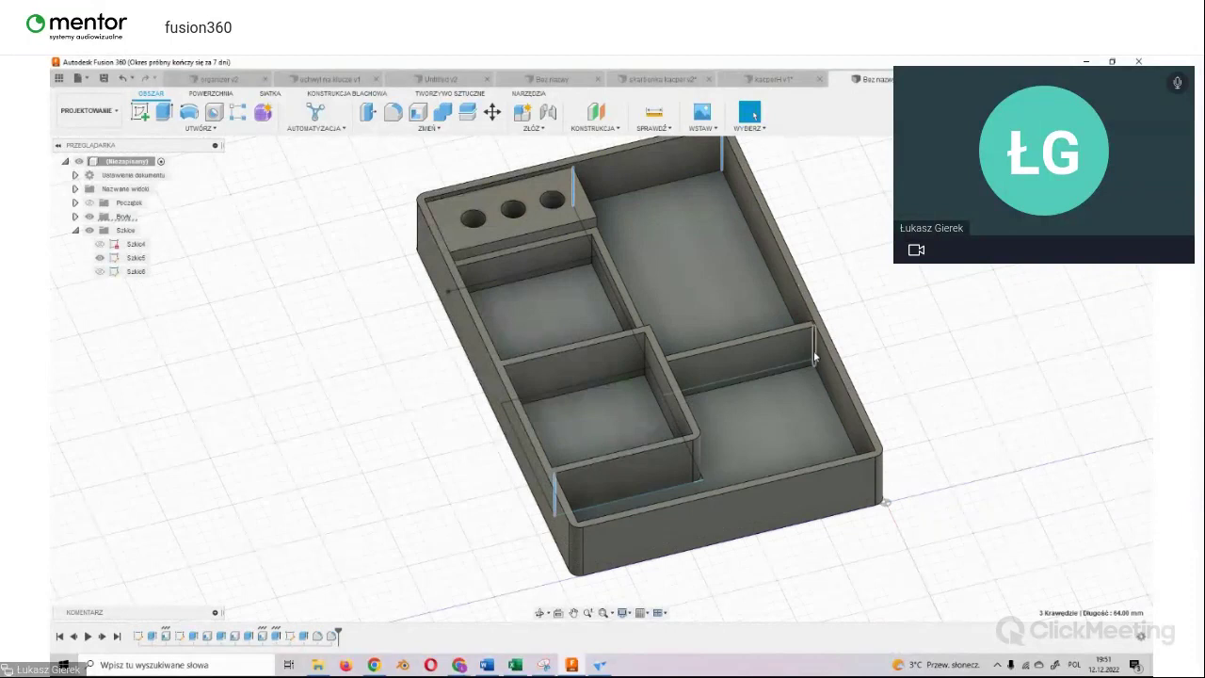
shift+middle_drag(885, 502, 442, 320)
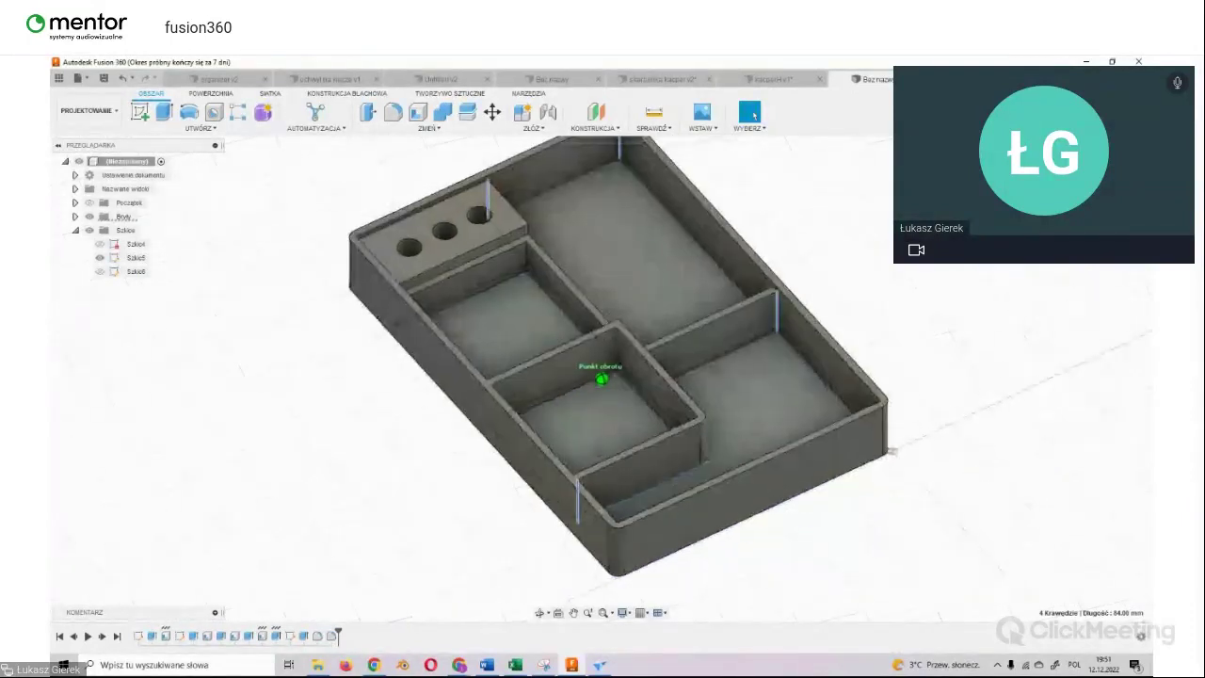
click(445, 281)
click(622, 216)
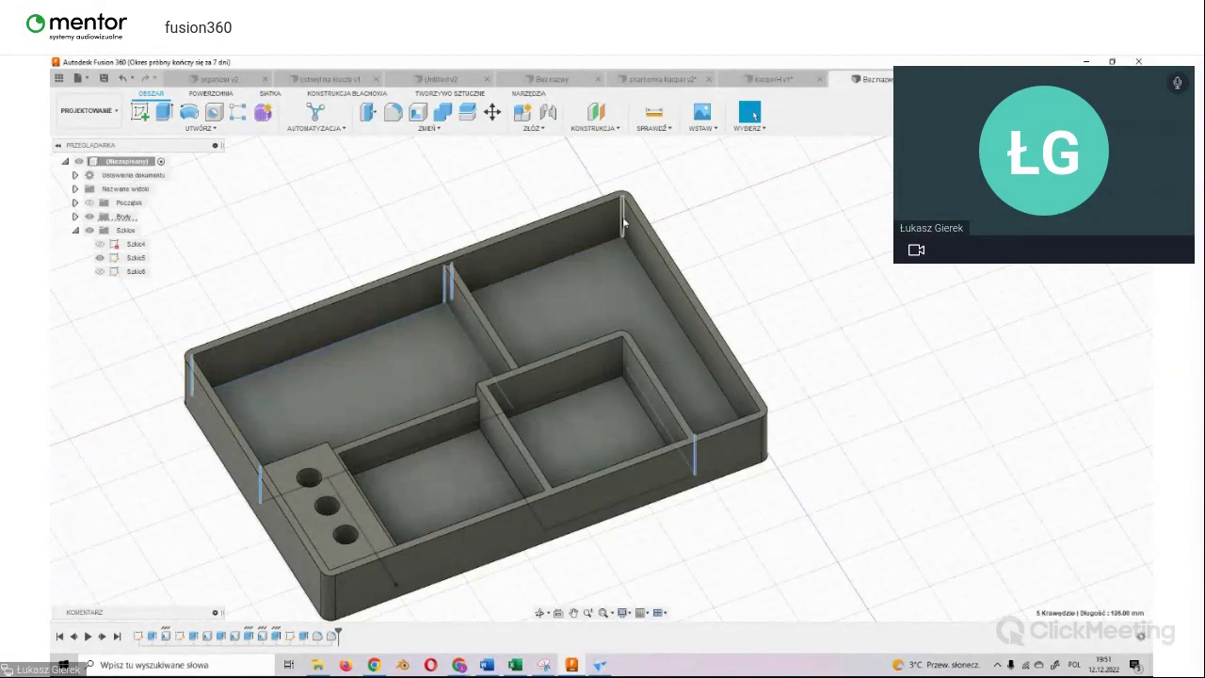
shift+middle_drag(603, 379, 395, 282)
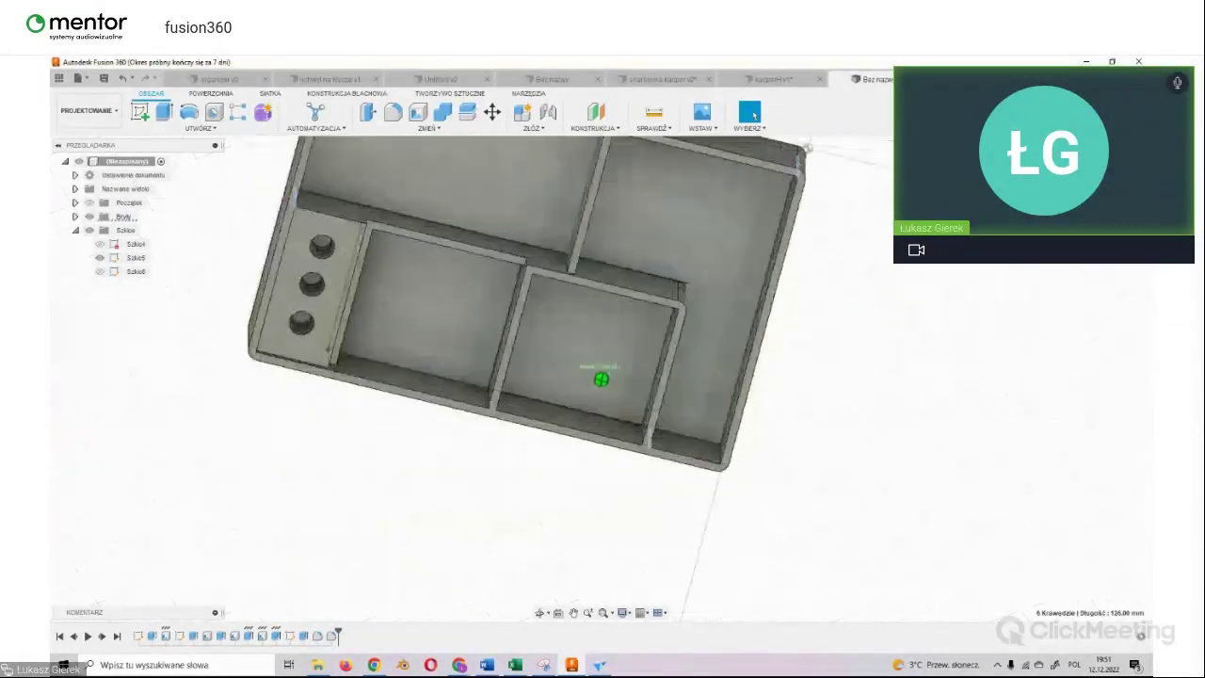
shift+middle_drag(603, 379, 494, 344)
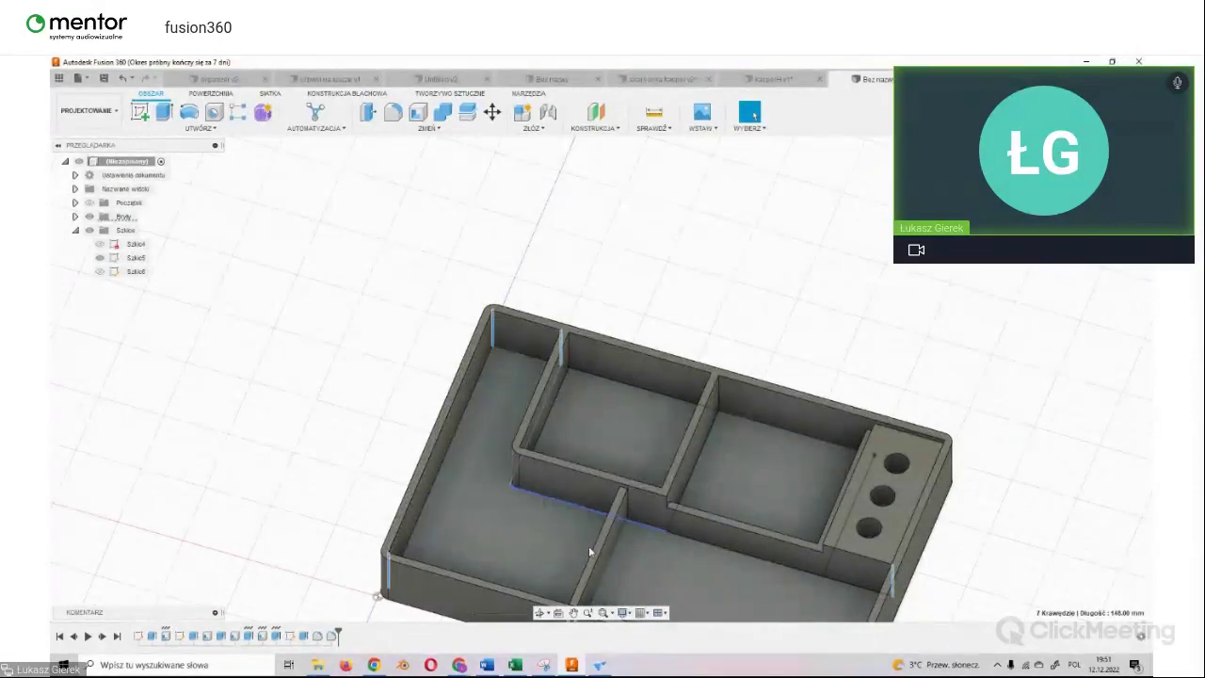
click(393, 112)
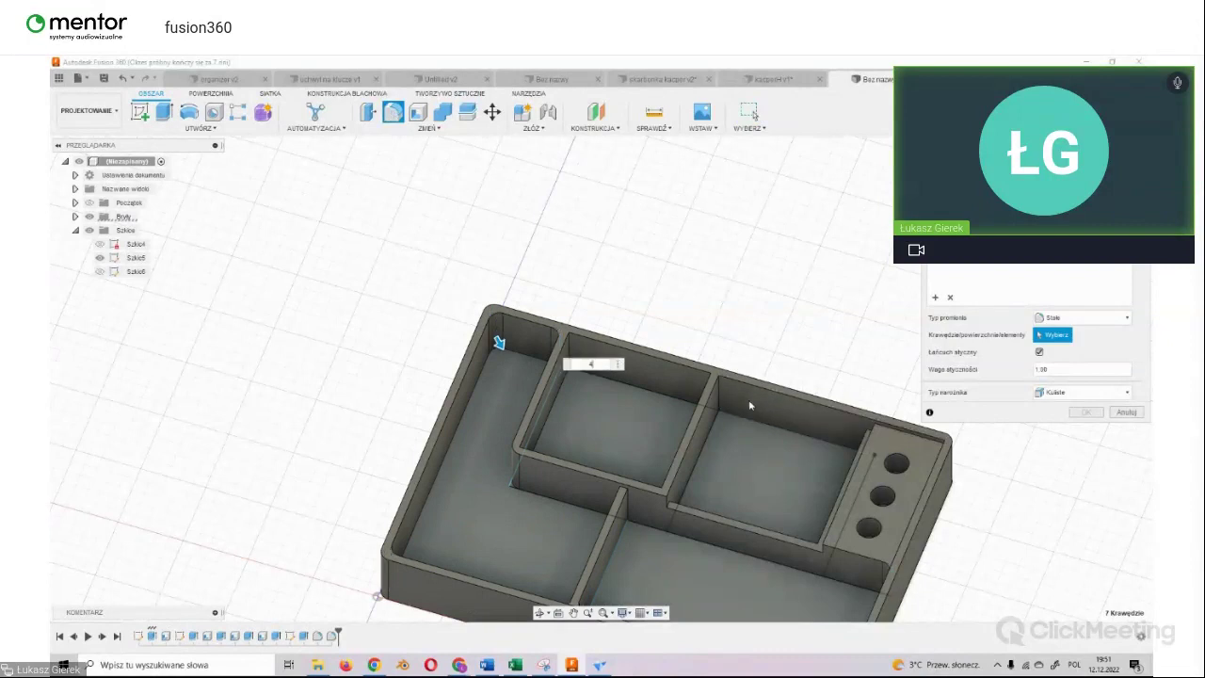
key(Escape)
Step: Round the two end edges of the middle divider
shift+middle_drag(750, 405, 645, 508)
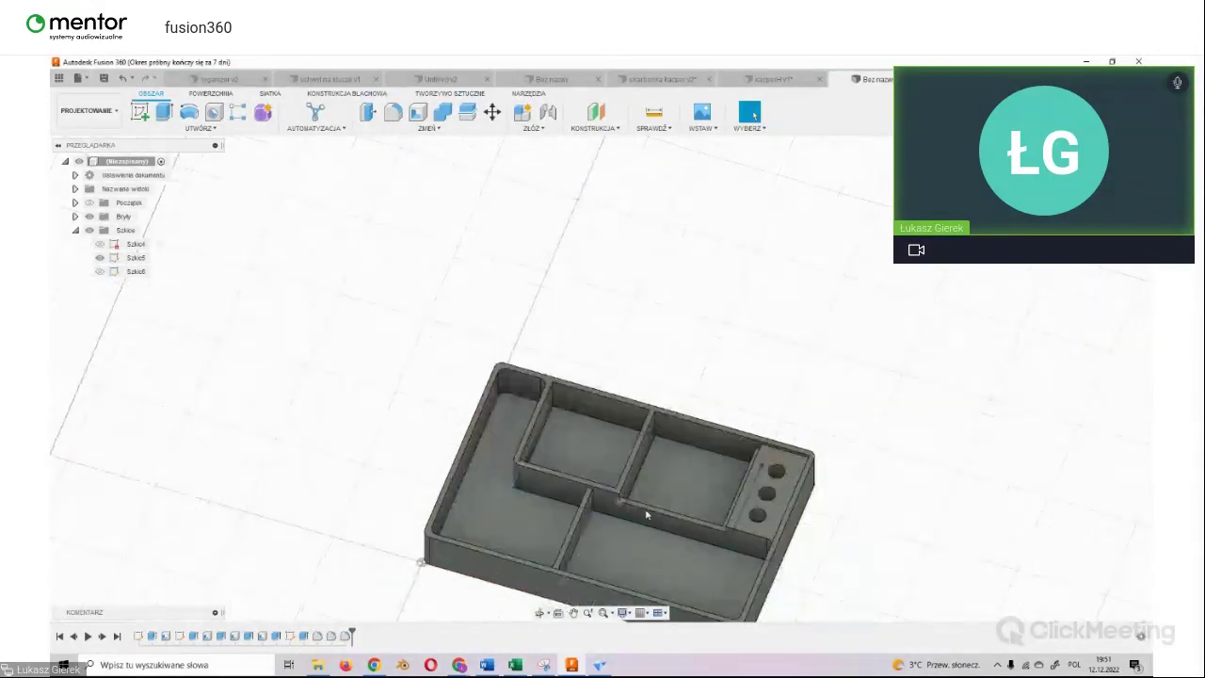
scroll(645, 508, up, 3)
shift+middle_drag(601, 379, 716, 405)
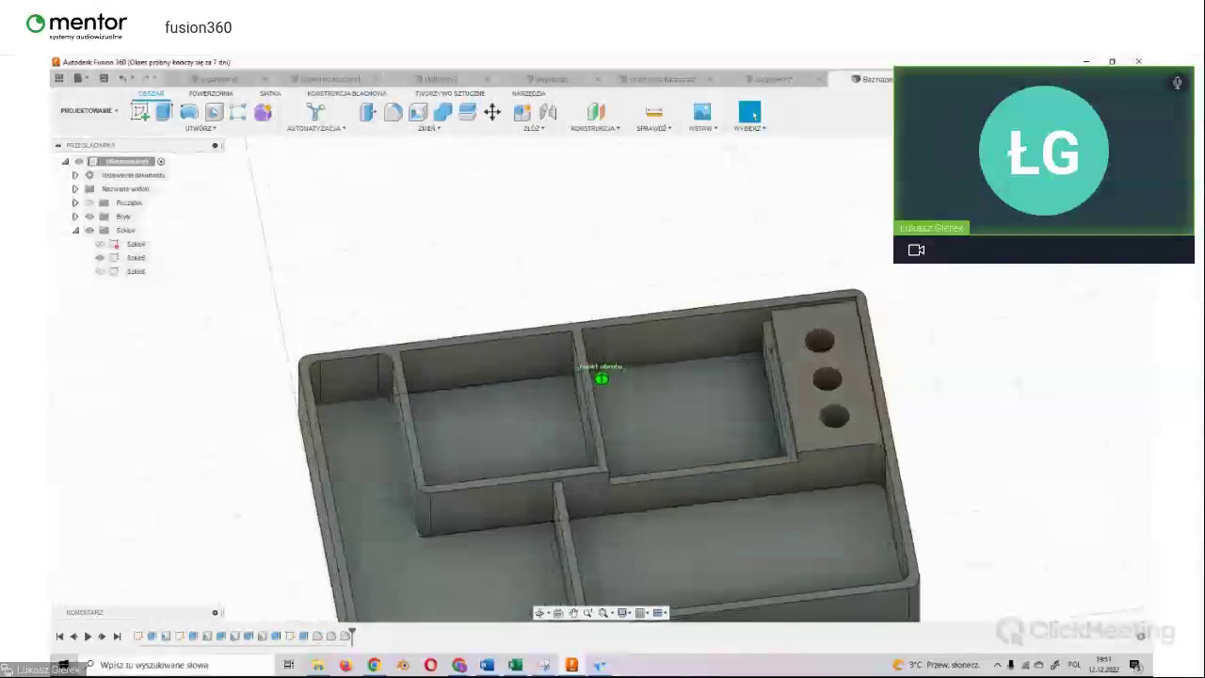
shift+middle_drag(601, 378, 715, 405)
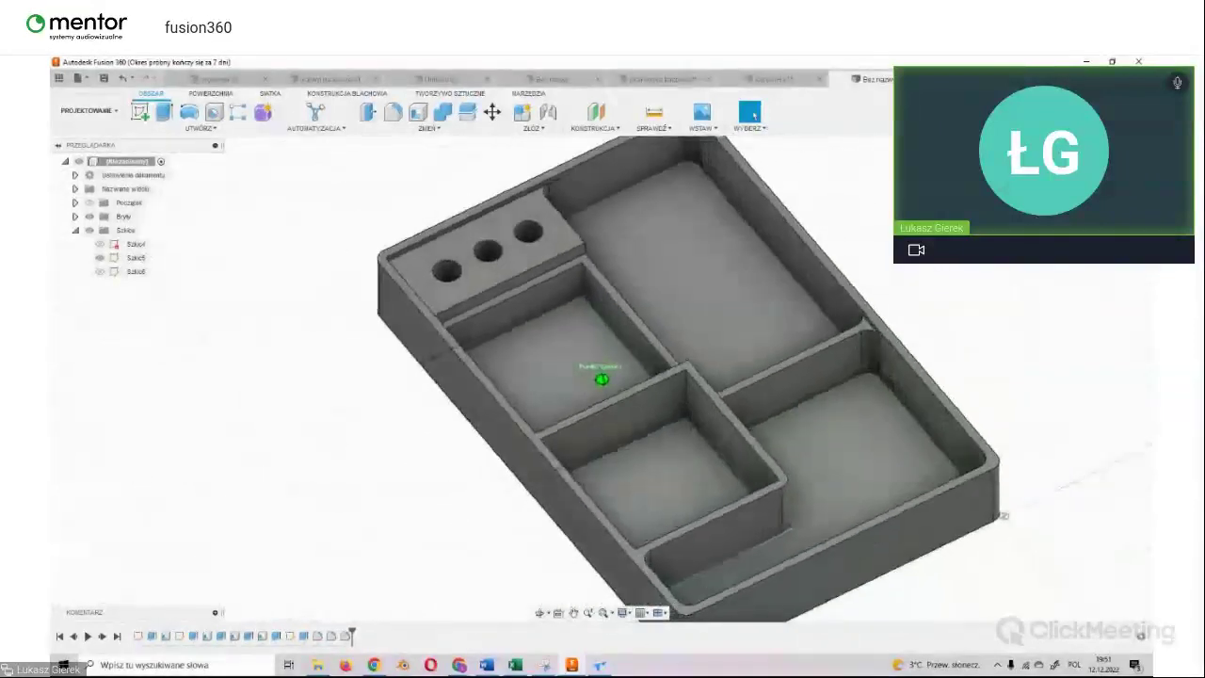
shift+middle_drag(601, 379, 508, 461)
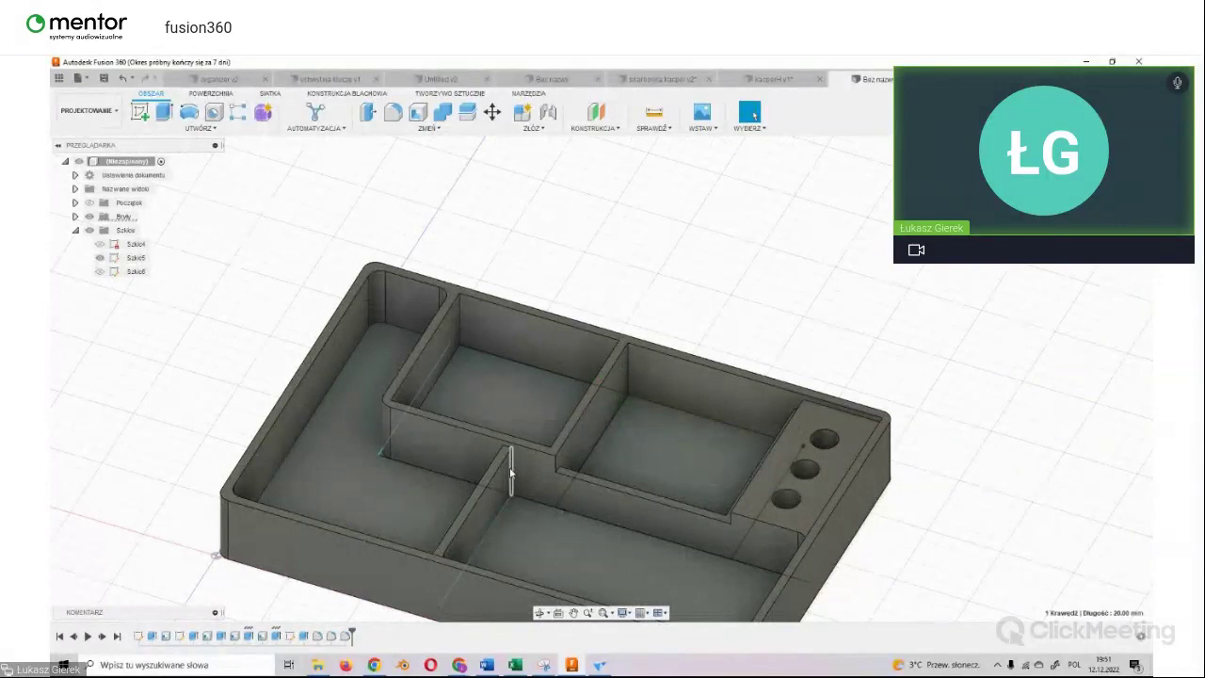
shift+middle_drag(510, 470, 595, 499)
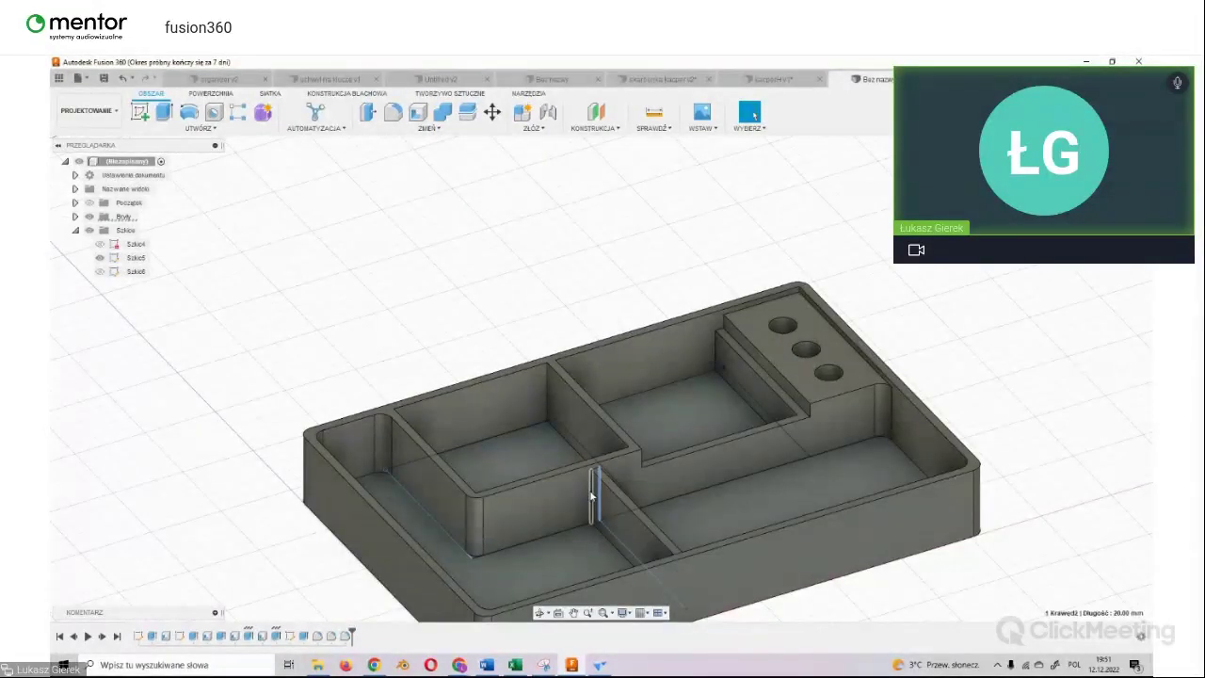
click(392, 112)
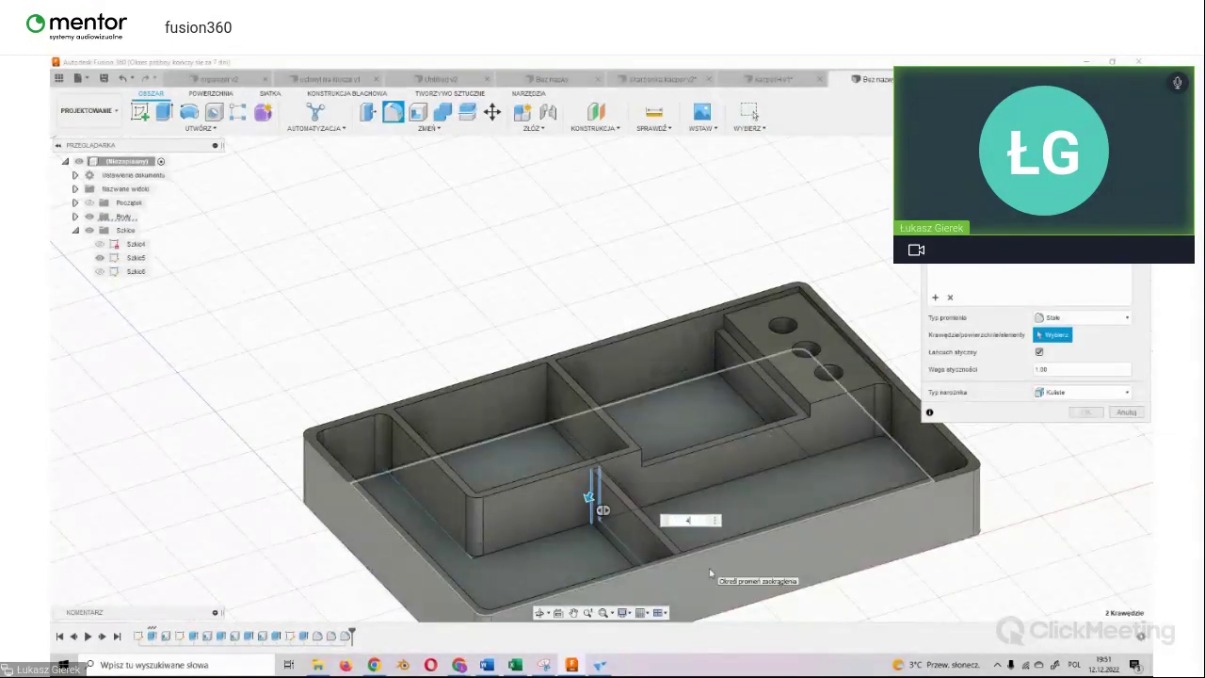
key(Escape)
shift+middle_drag(826, 476, 657, 644)
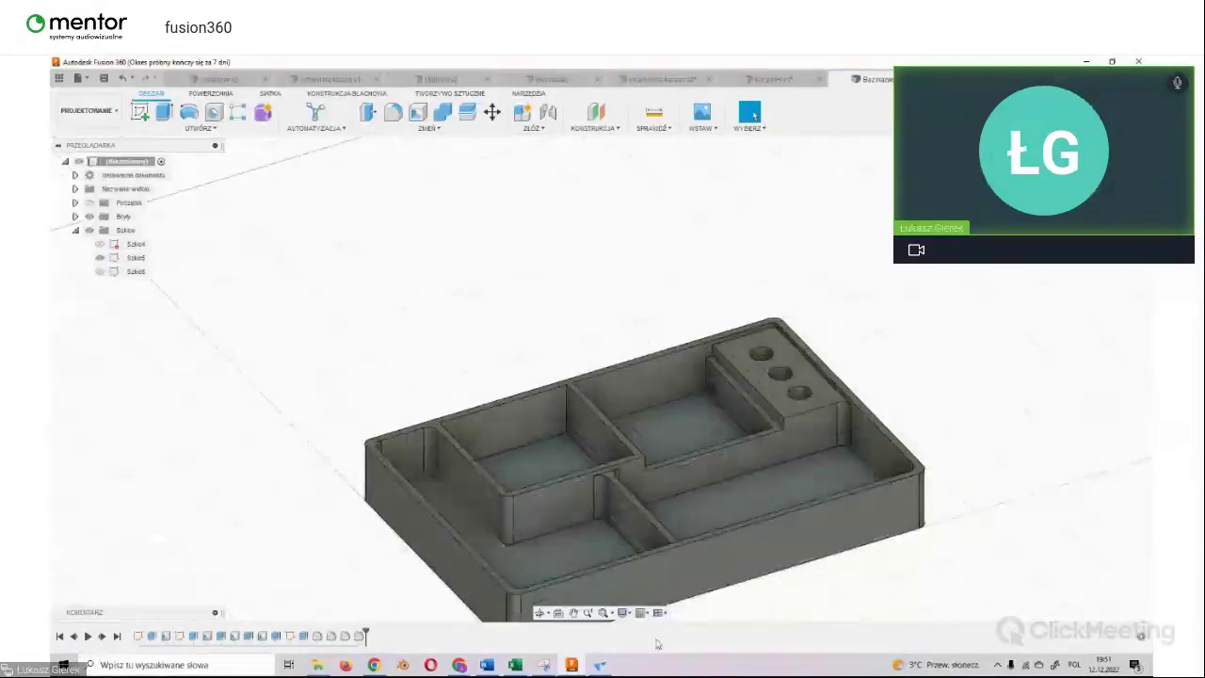
scroll(845, 532, up, 5)
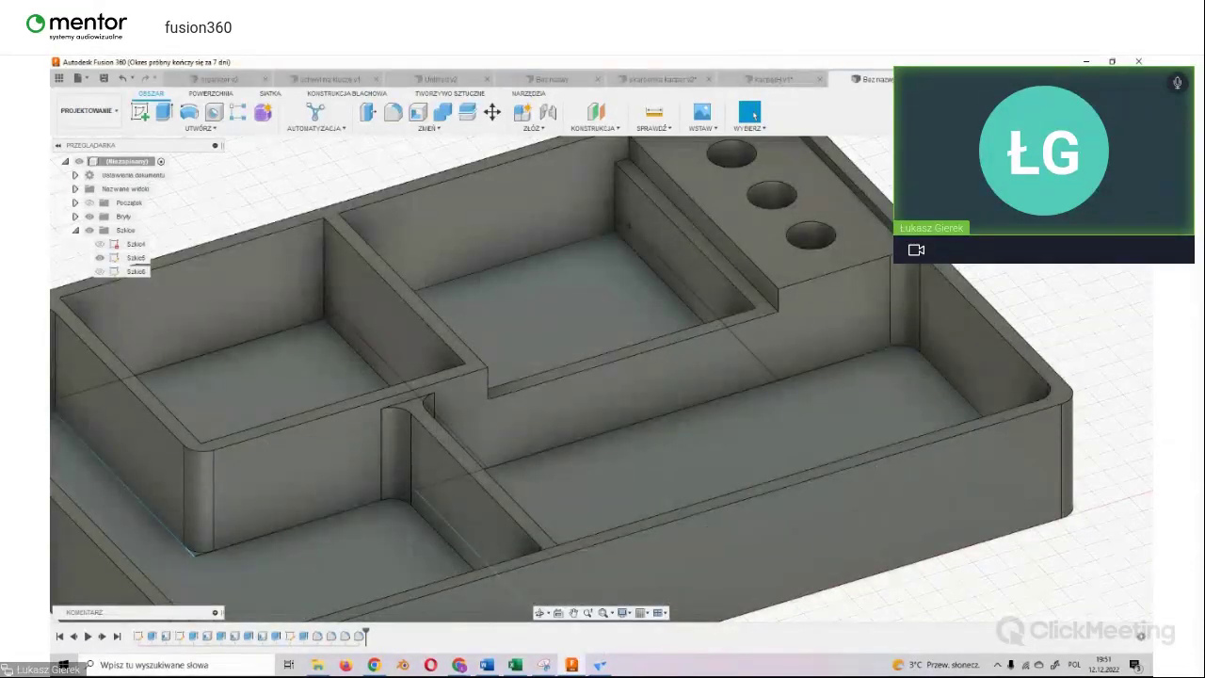
scroll(603, 379, down, 4)
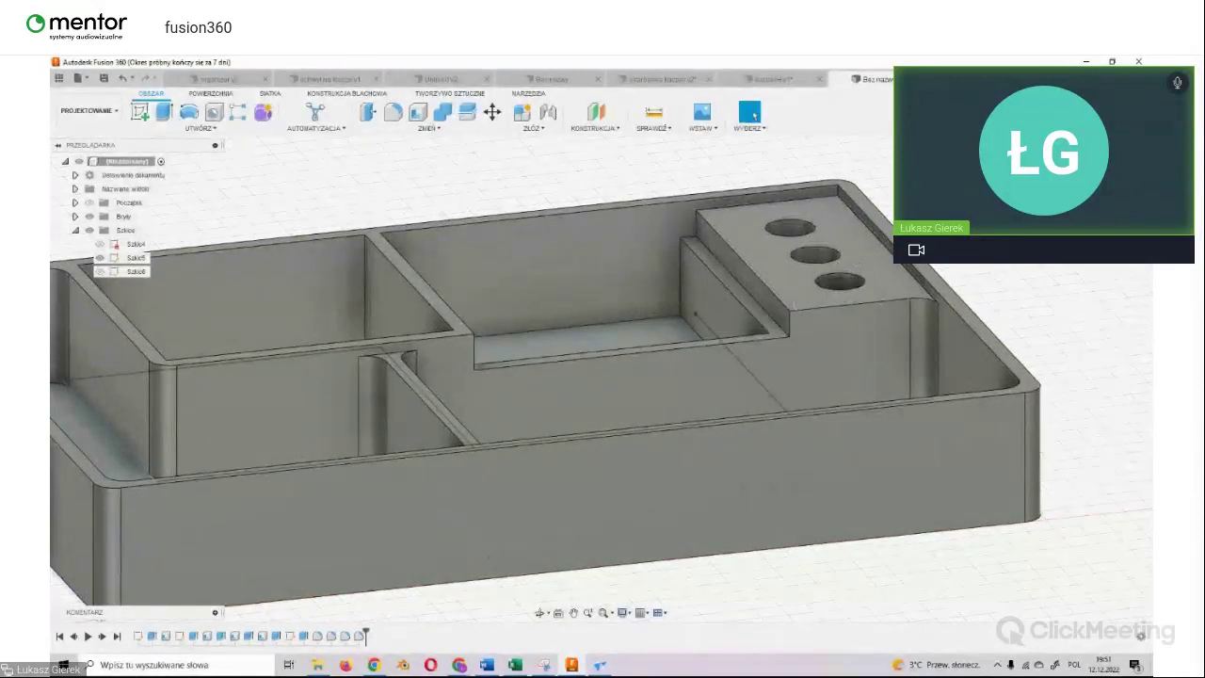
shift+middle_drag(607, 377, 828, 263)
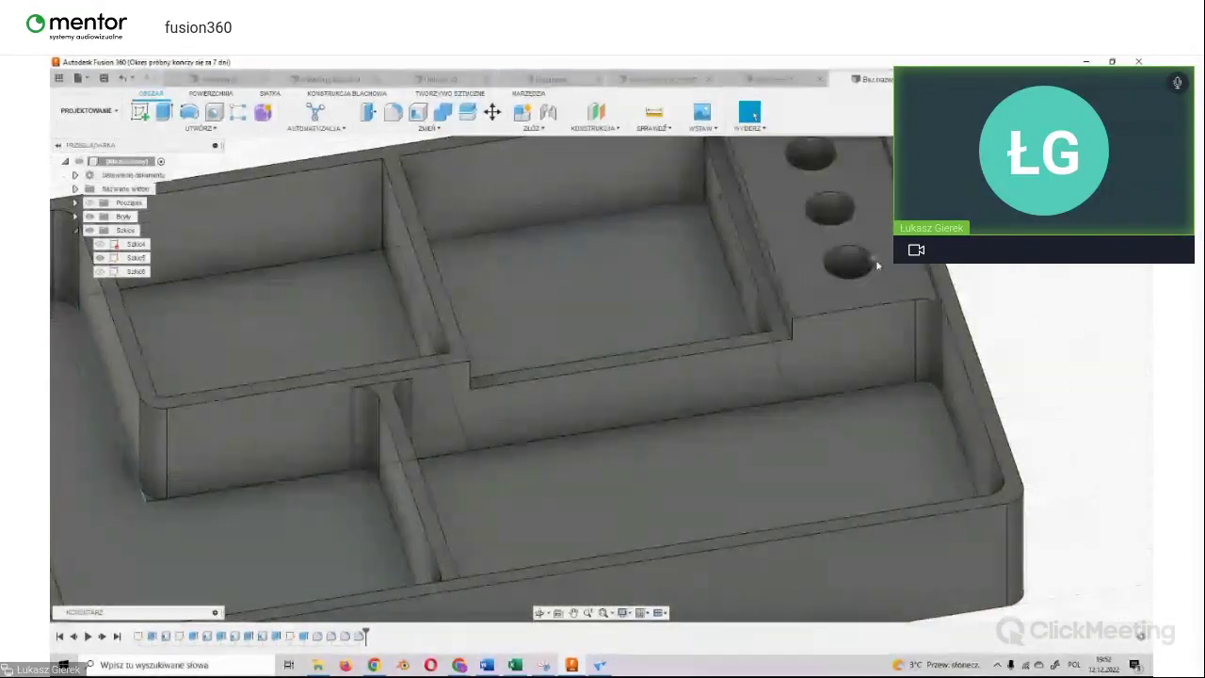
Step: Fillet the top rims of the three shelf holes at 1.50 mm with the rounded corner type
click(811, 173)
click(836, 216)
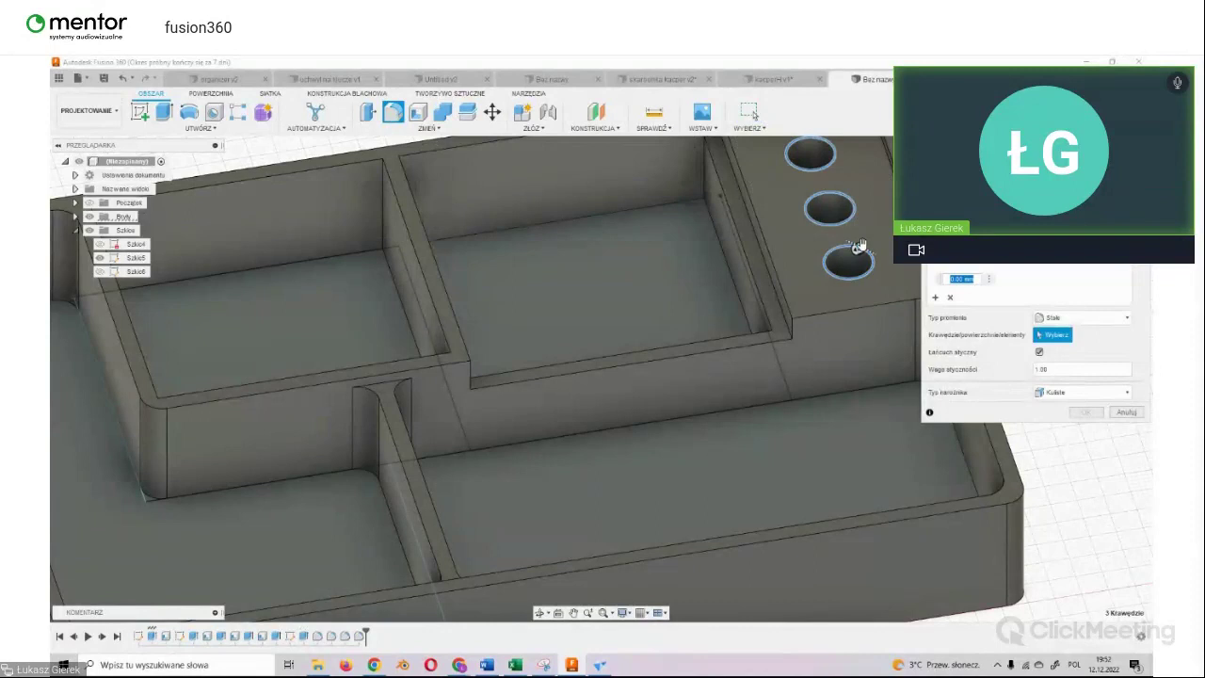
text(2.5)
drag(860, 248, 819, 176)
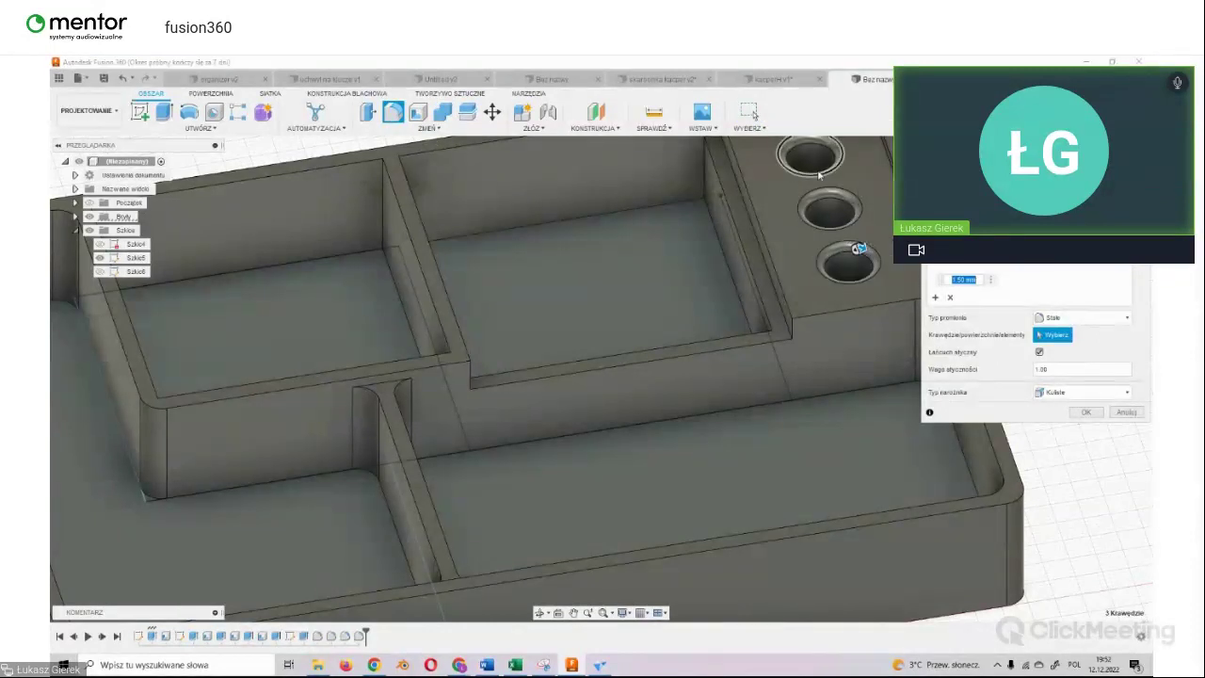
click(1116, 393)
click(1128, 391)
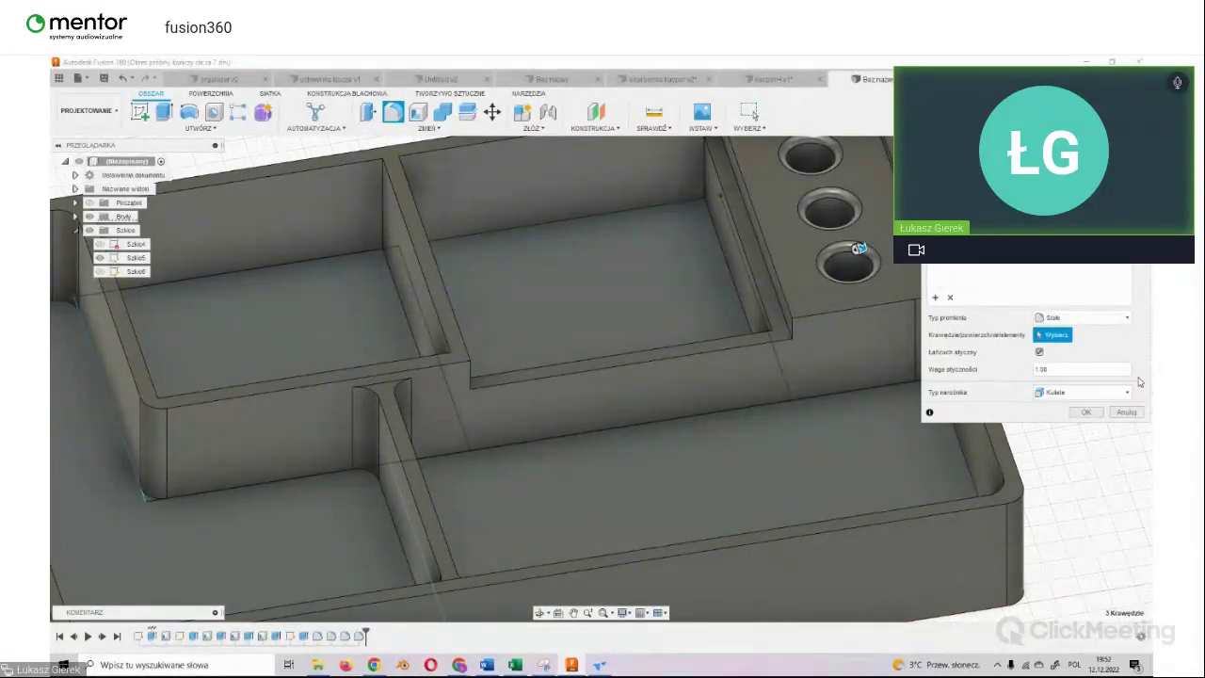
click(1088, 414)
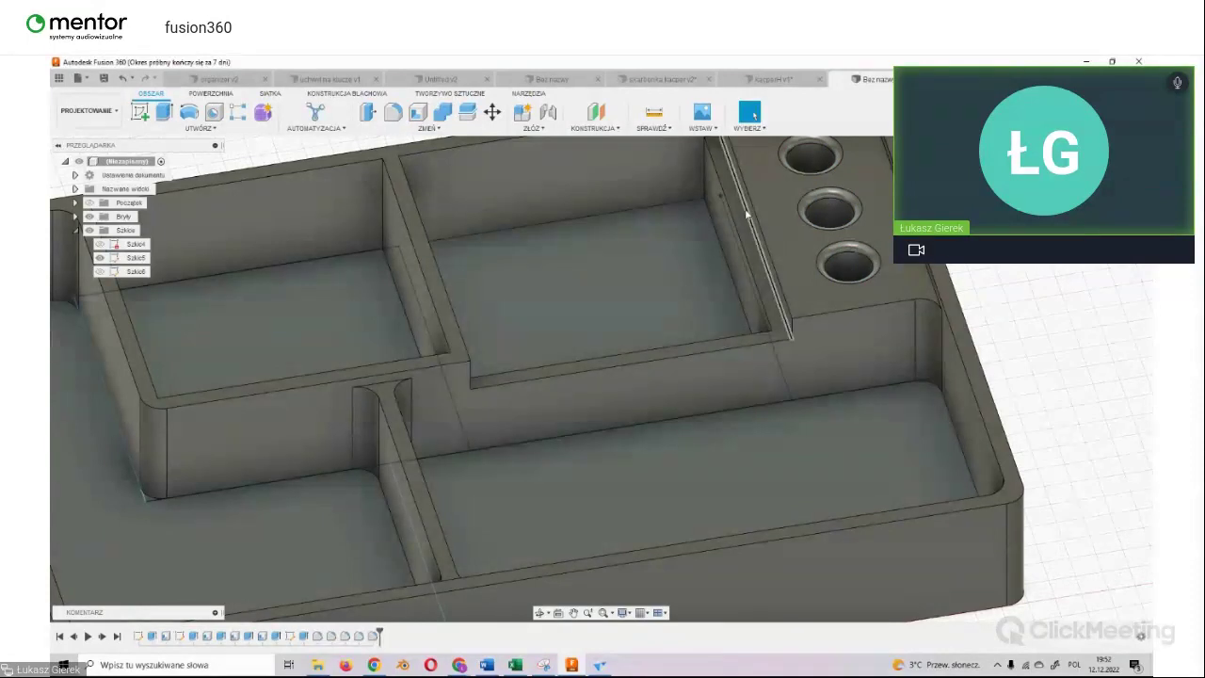
Step: Fillet the inner vertical edge where the raised shelf meets the compartment
shift+middle_drag(603, 377, 727, 278)
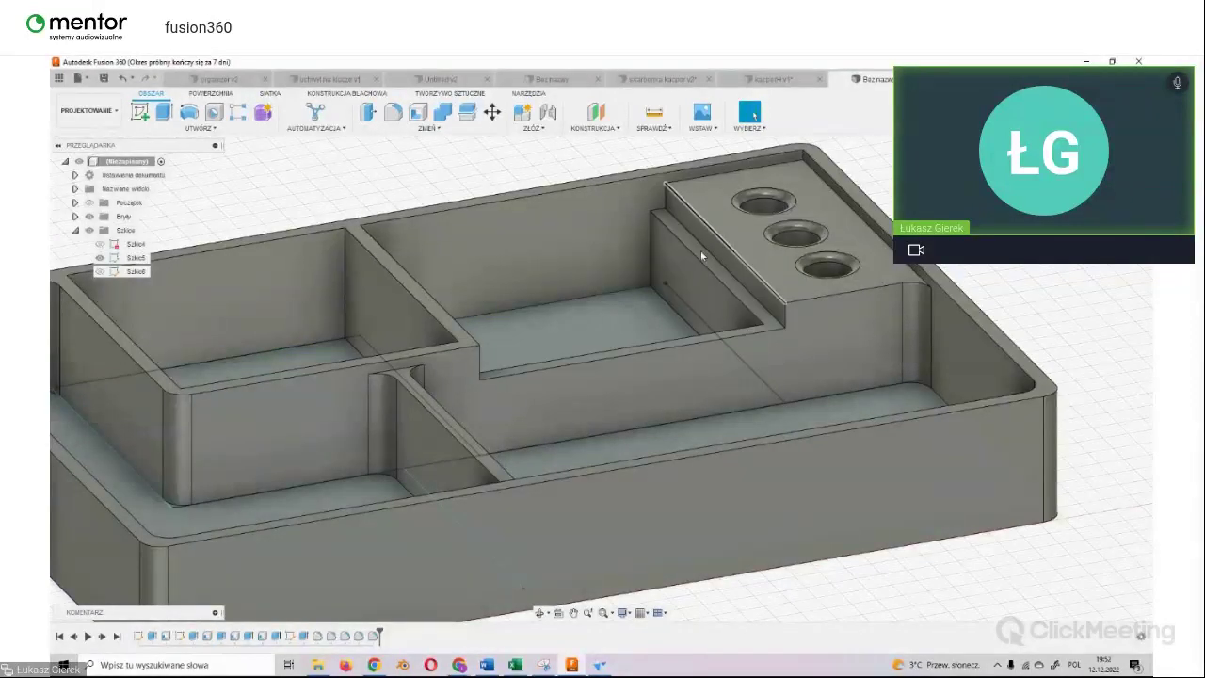
click(737, 285)
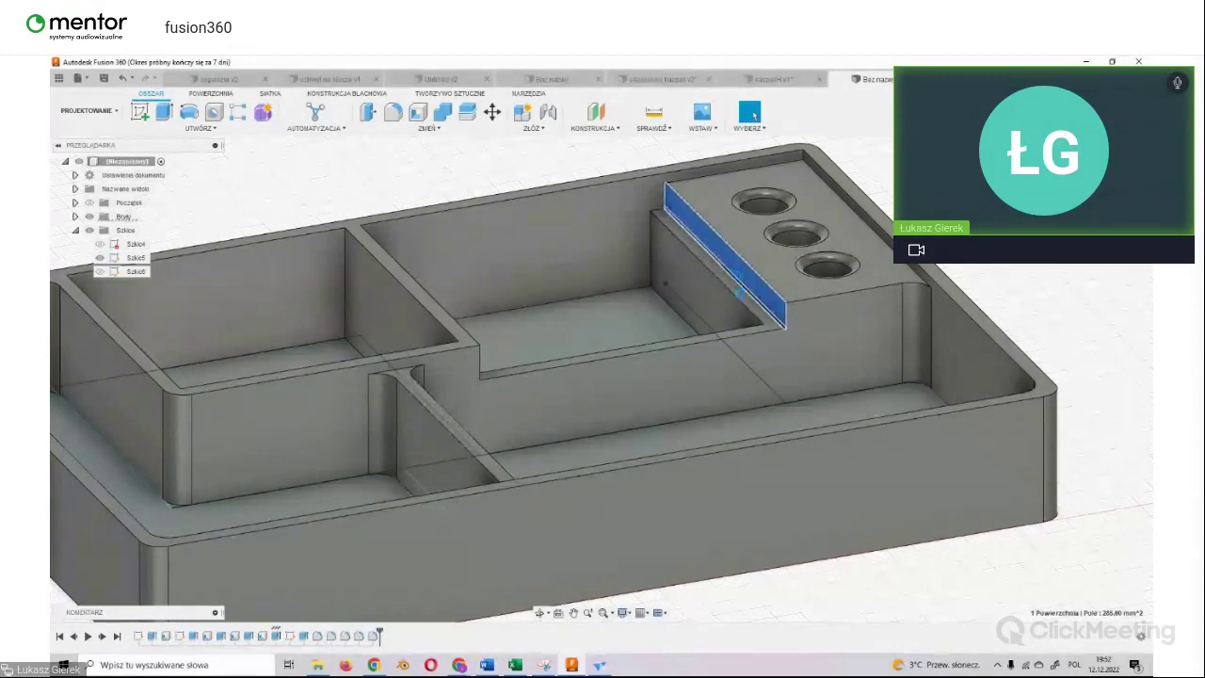
key(Escape)
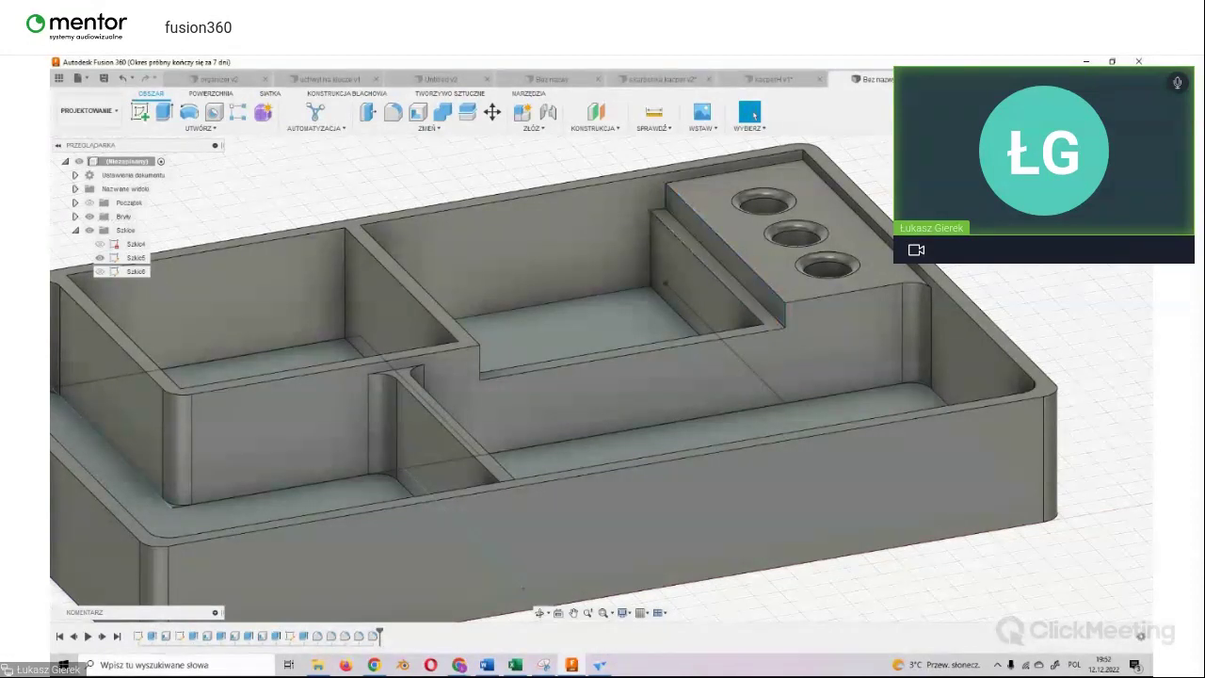
click(759, 303)
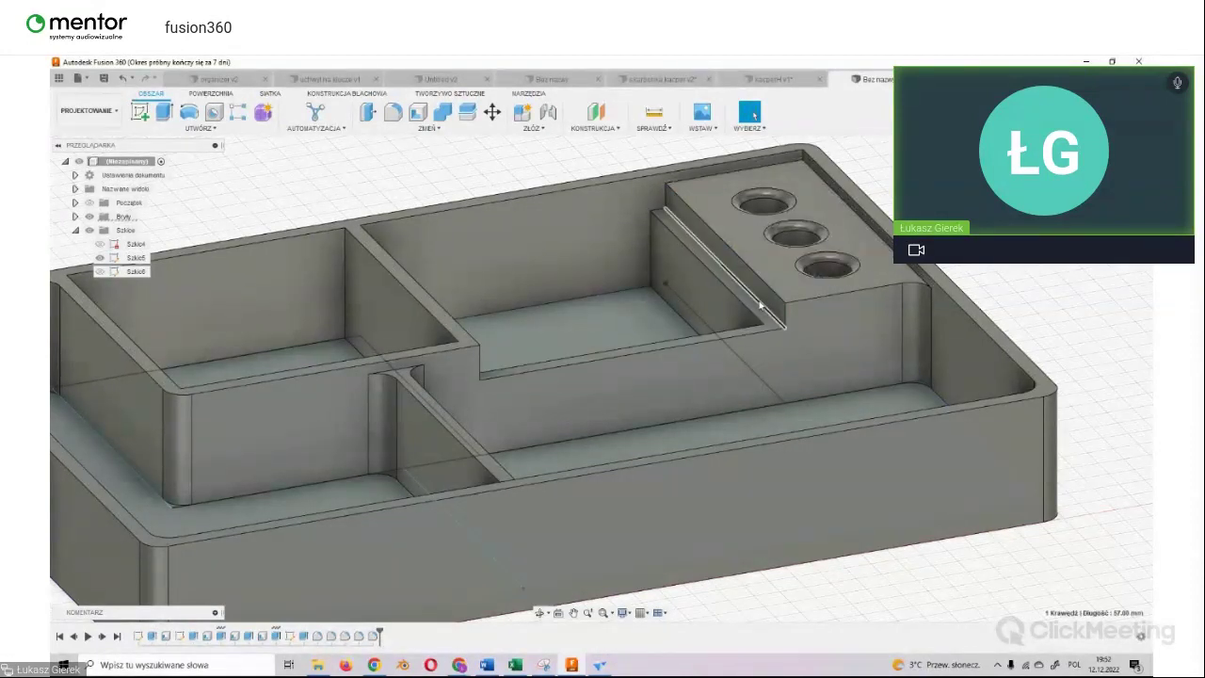
key(f)
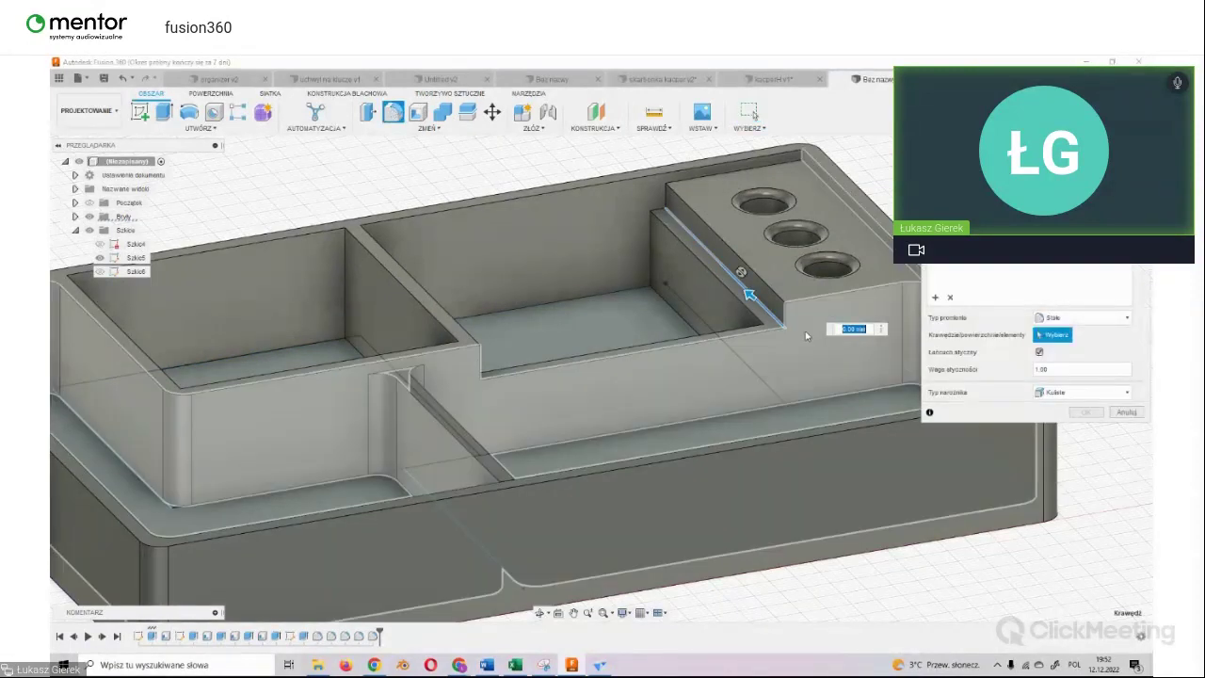
drag(749, 295, 723, 291)
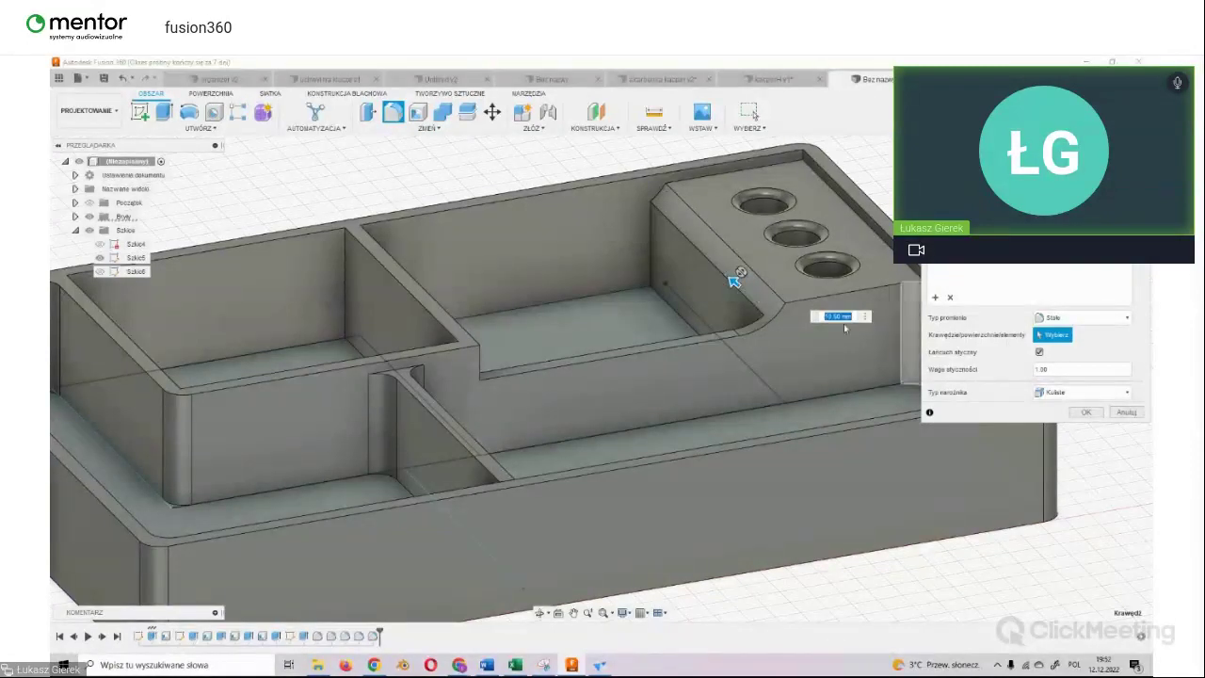
click(1085, 412)
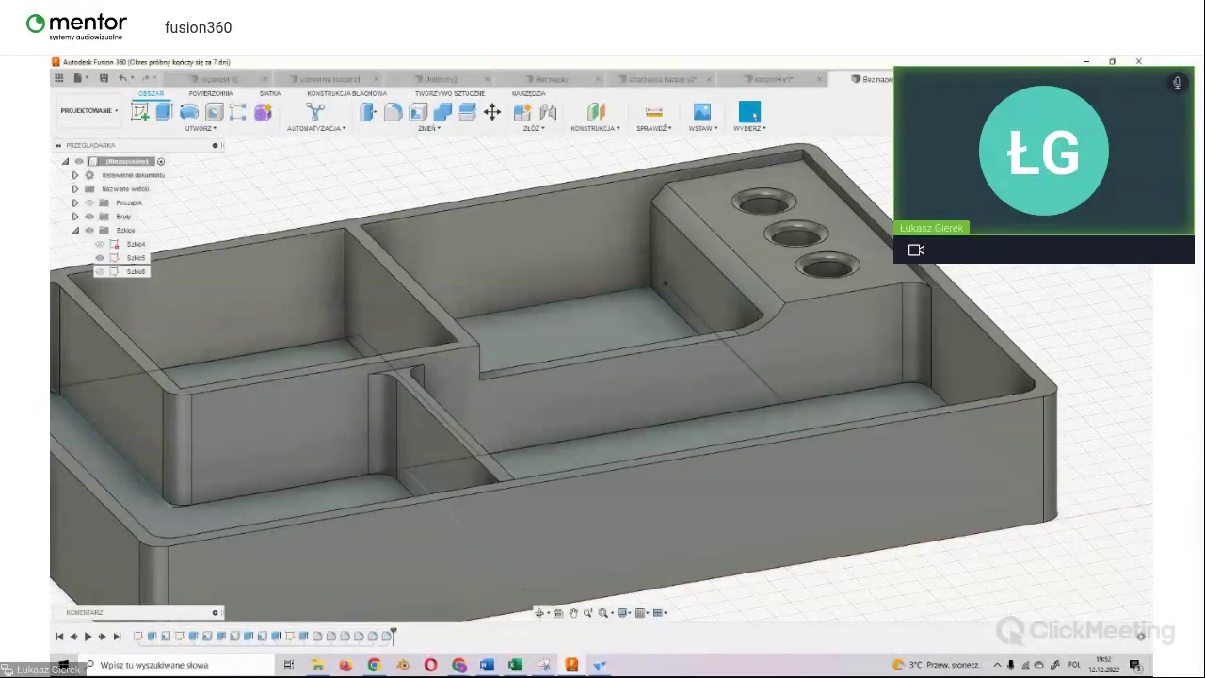
Step: Fillet the shelf's top front edge at 4.50 mm
shift+middle_drag(600, 379, 603, 339)
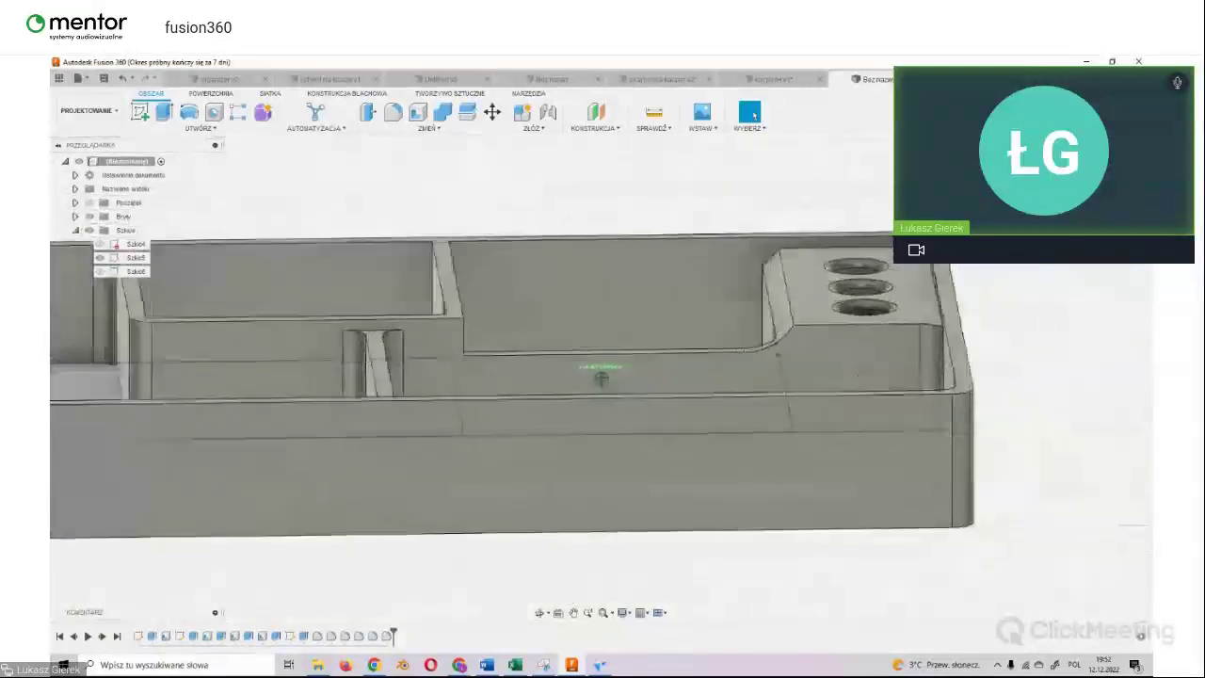
click(769, 299)
key(f)
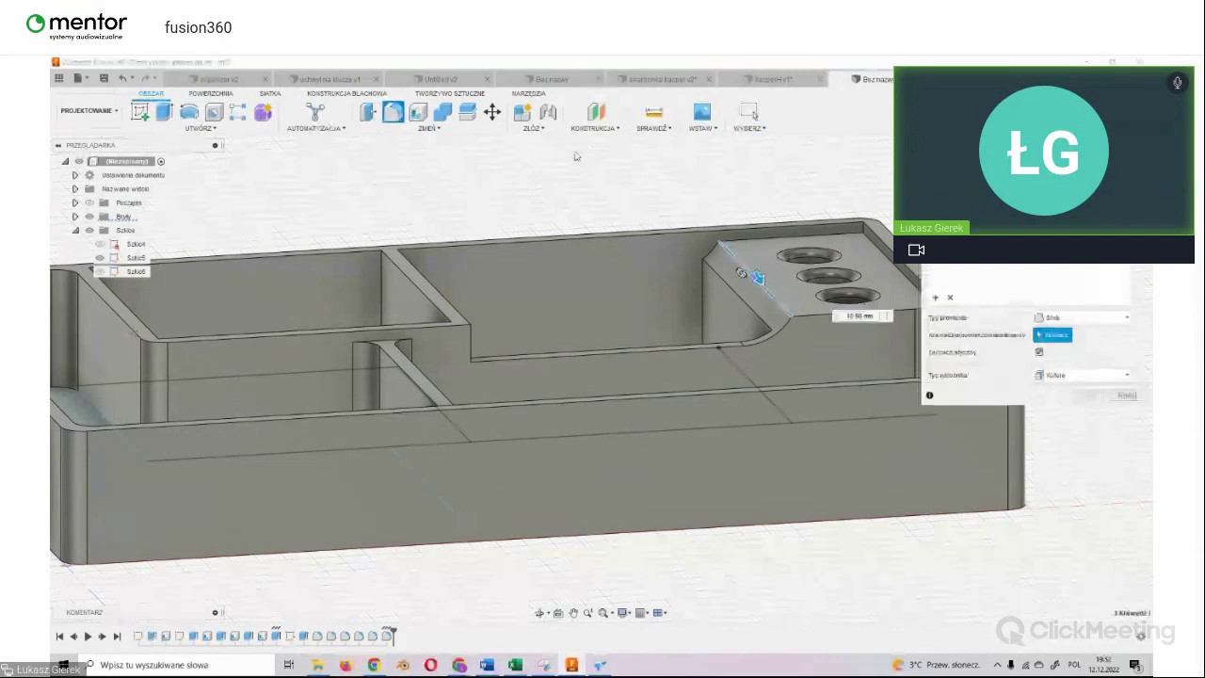
click(759, 279)
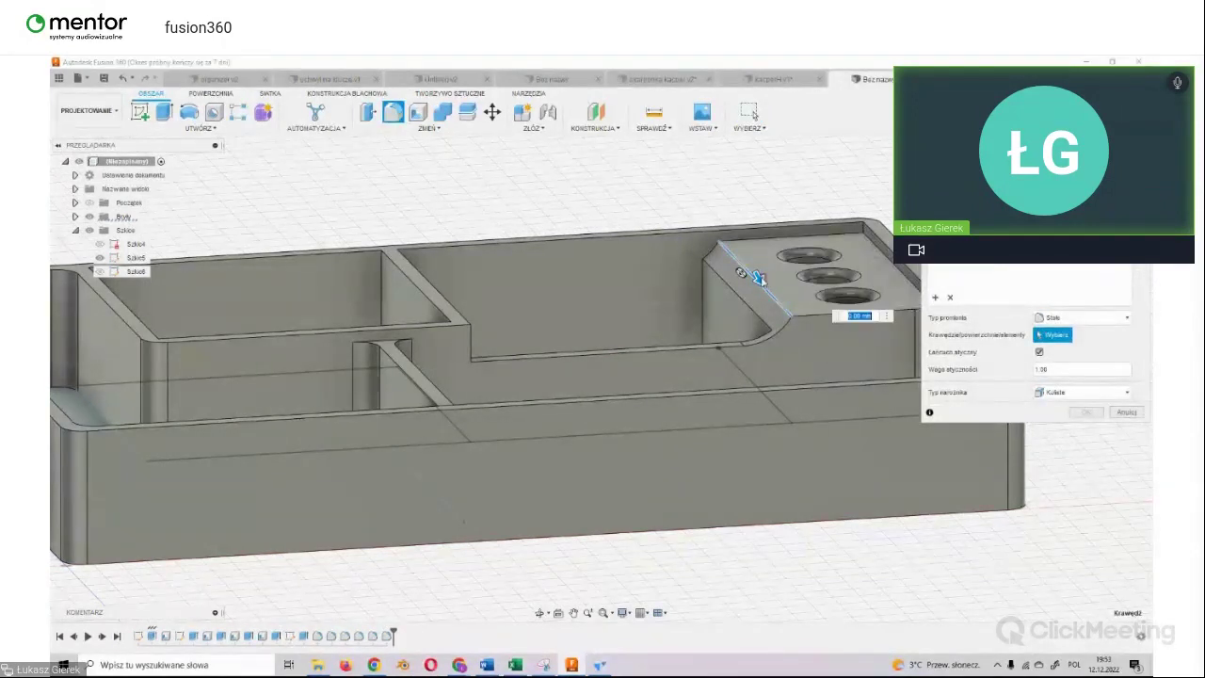
text(5.5)
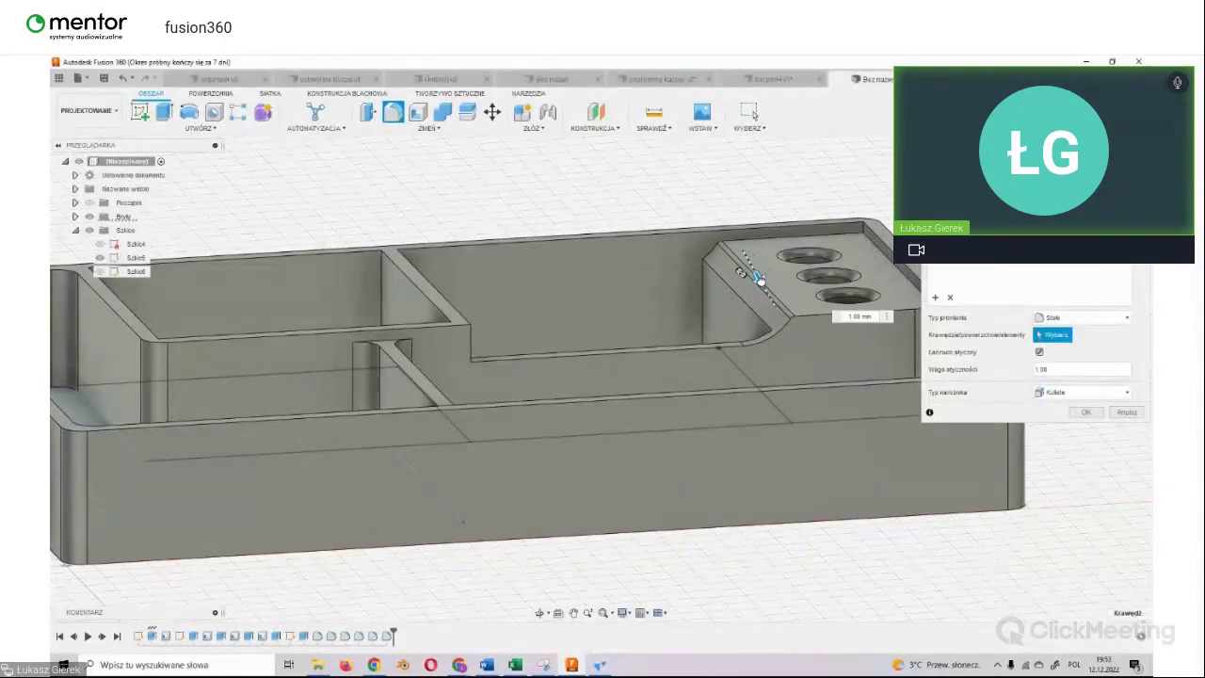
key(Down)
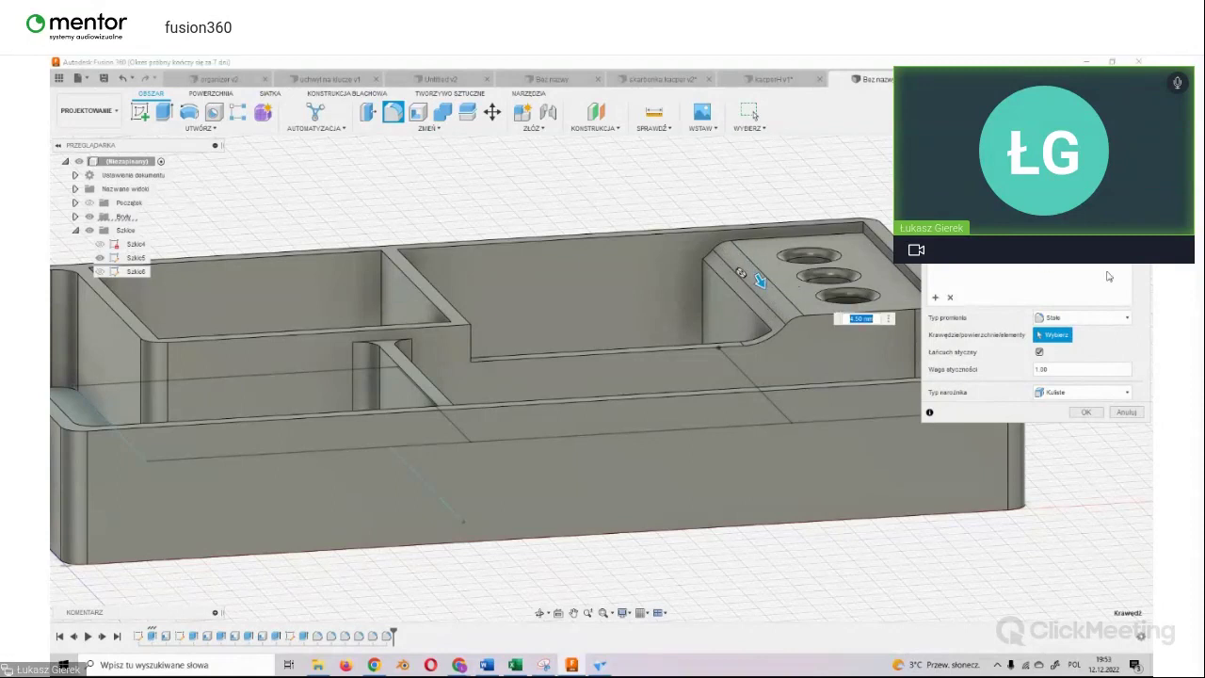
mouse_move(601, 376)
shift+middle_down()
mouse_move(603, 357)
mouse_move(602, 443)
shift+middle_up()
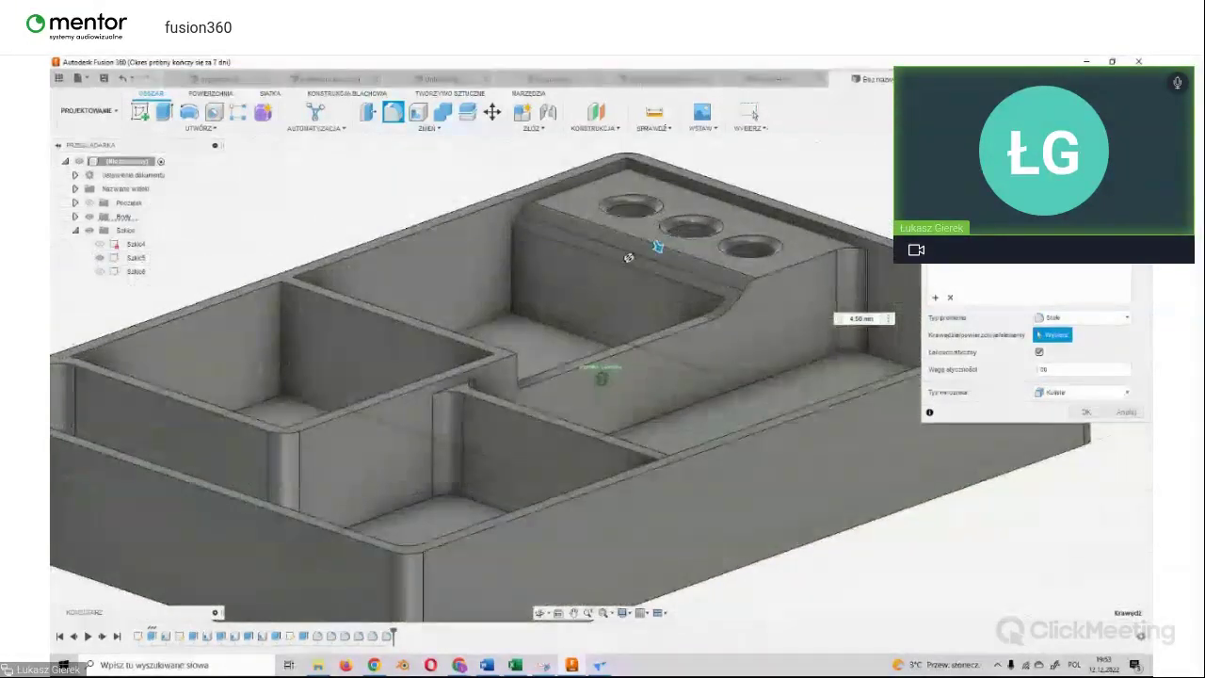
click(1086, 412)
mouse_move(600, 378)
shift+middle_down()
mouse_move(602, 395)
mouse_move(603, 371)
shift+middle_up()
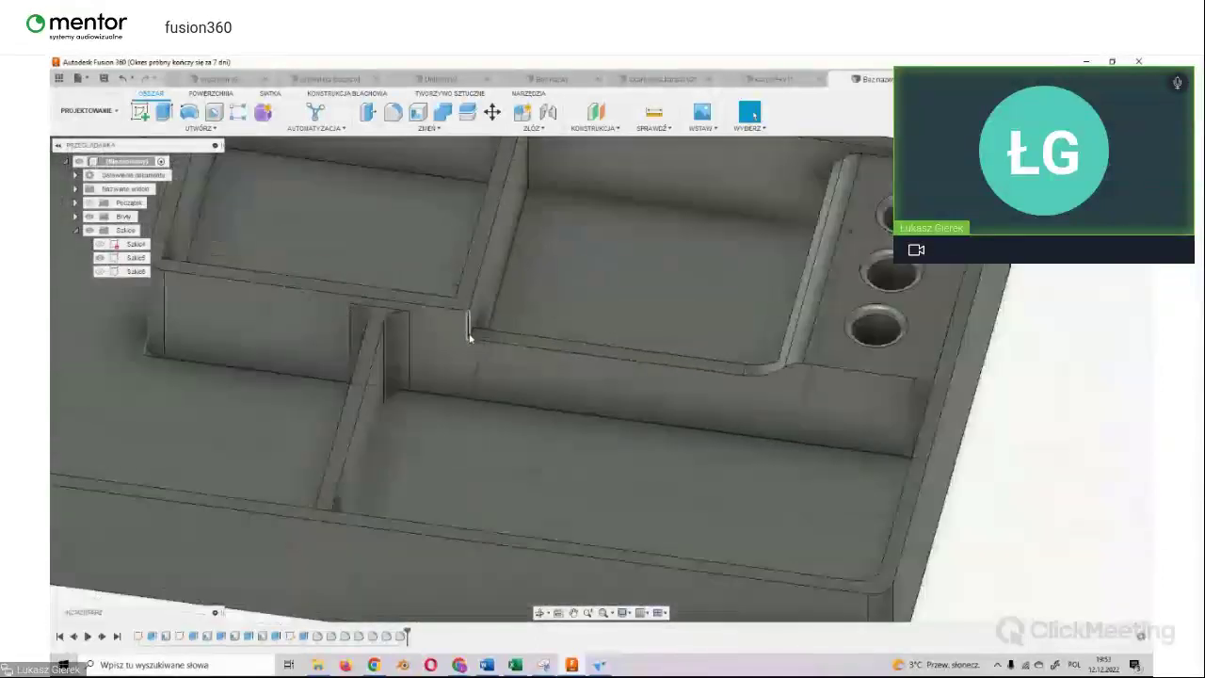
scroll(471, 339, down, 5)
scroll(490, 355, down, 2)
scroll(466, 277, up, 3)
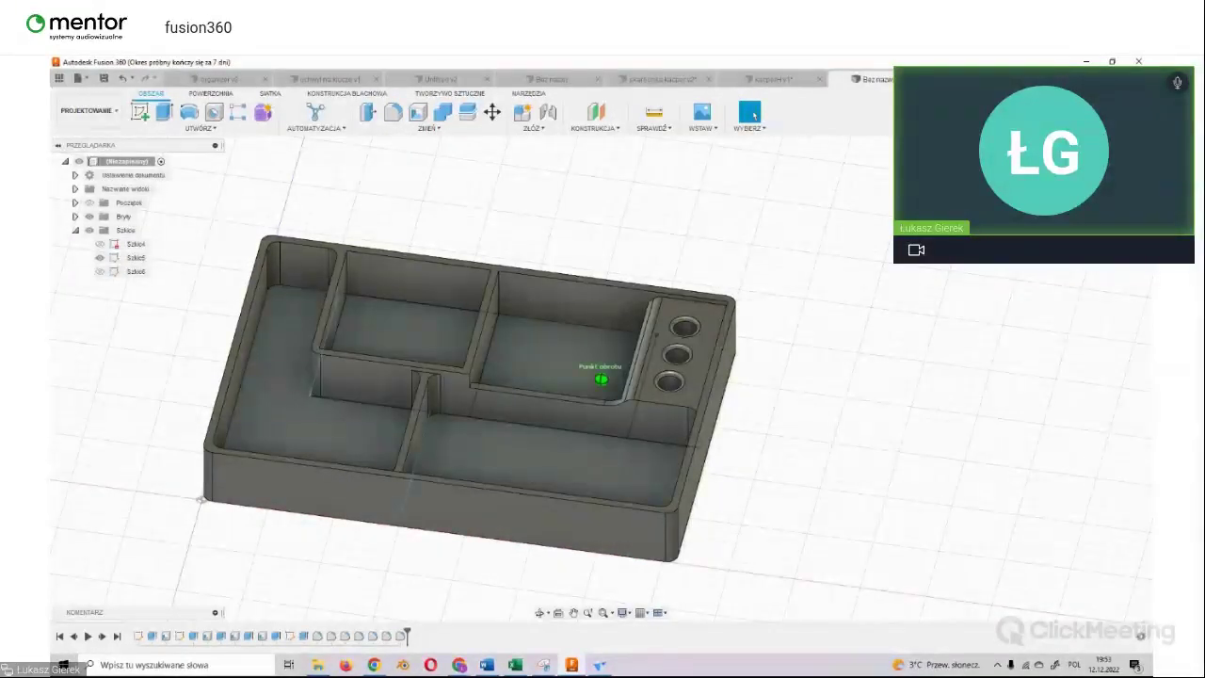
shift+middle_drag(600, 379, 601, 348)
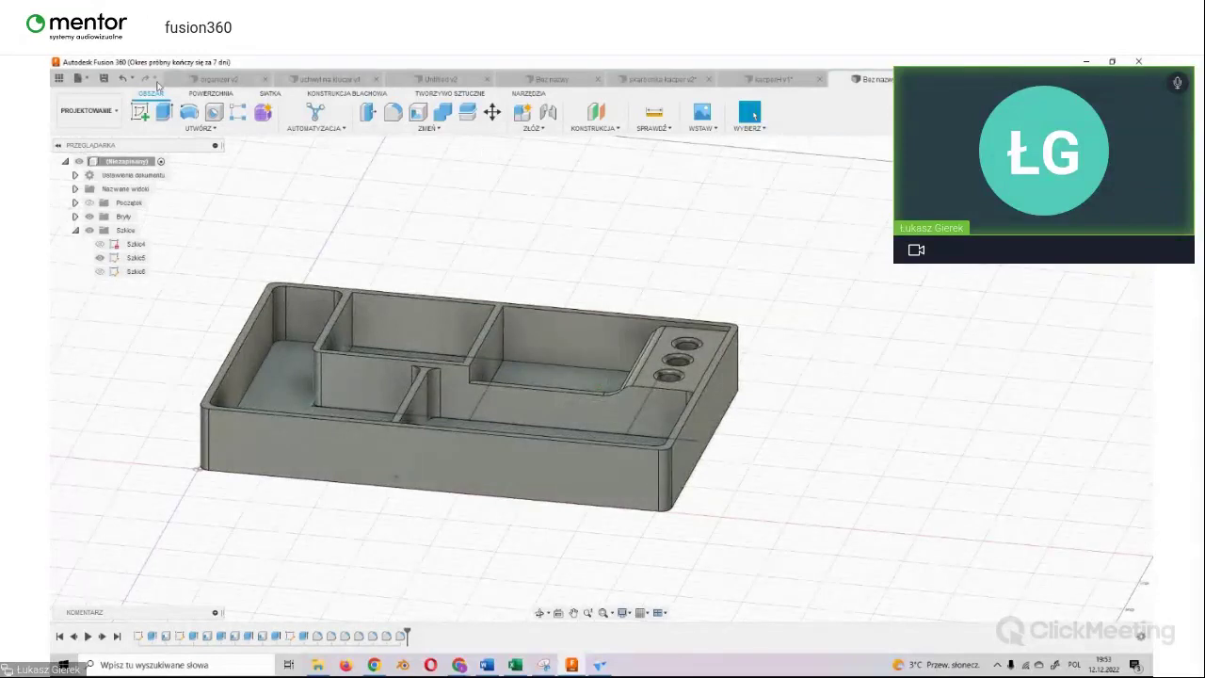
click(81, 83)
Step: Start a 3D print from the File menu and choose the tray body to print
click(88, 83)
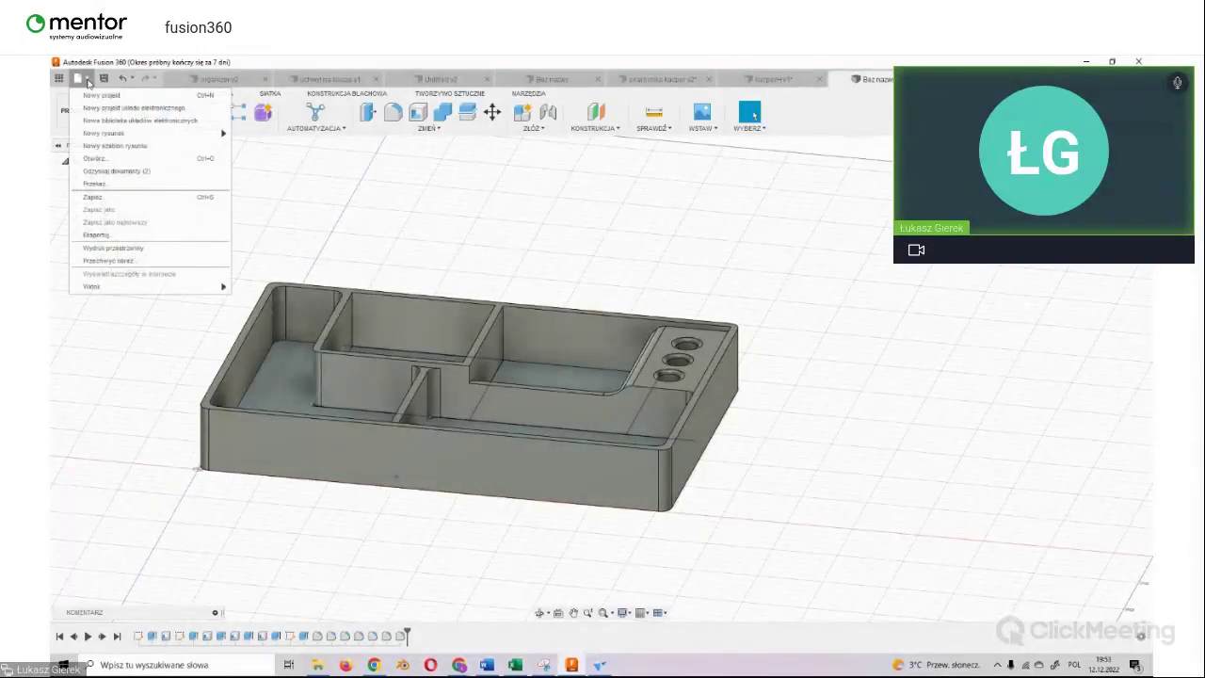
click(112, 249)
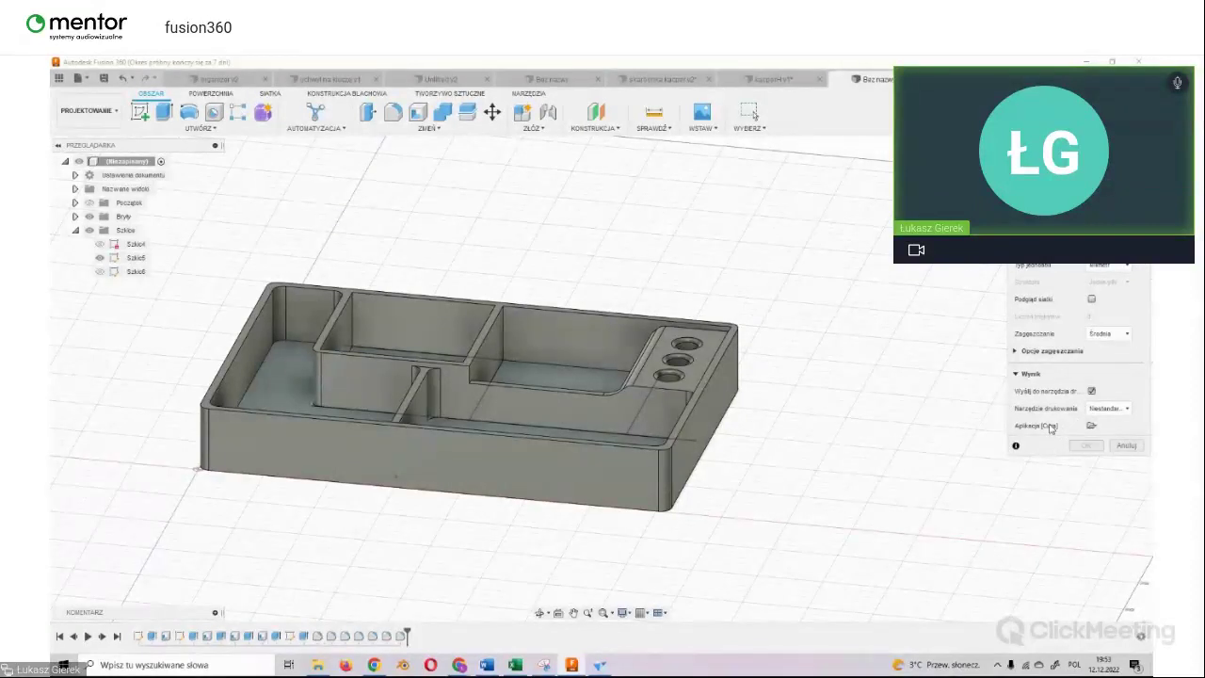
click(563, 452)
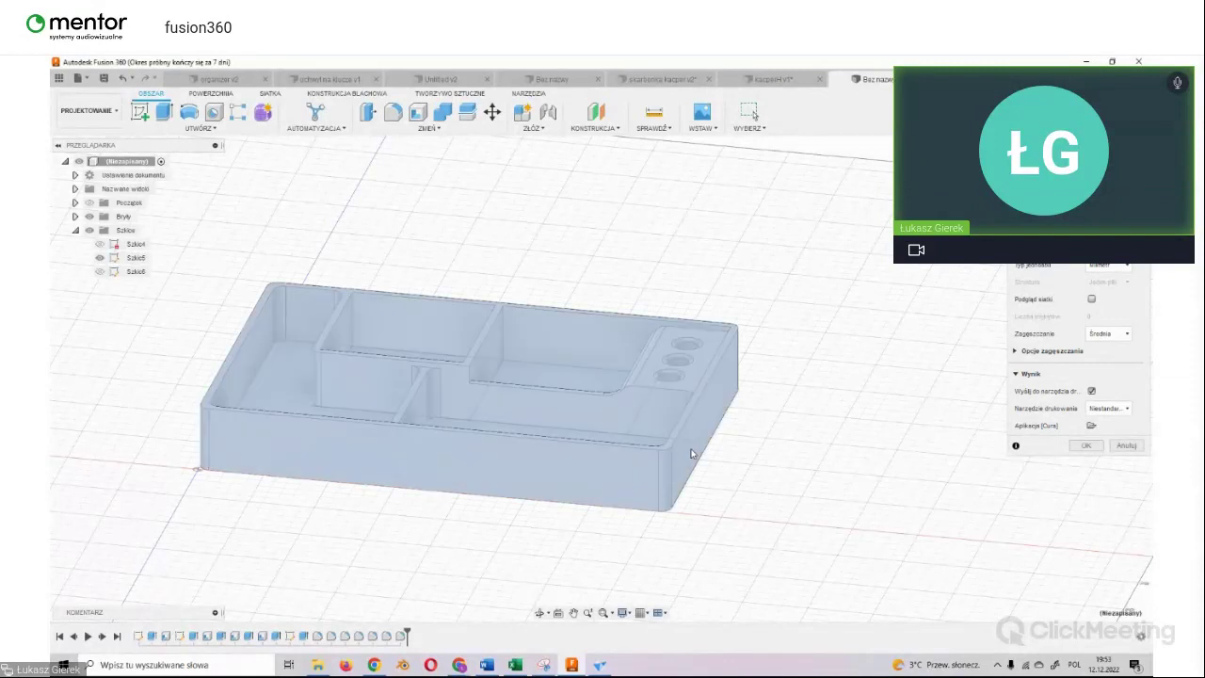
Step: Send the tray from Fusion 360 to Ultimaker Cura
click(1083, 449)
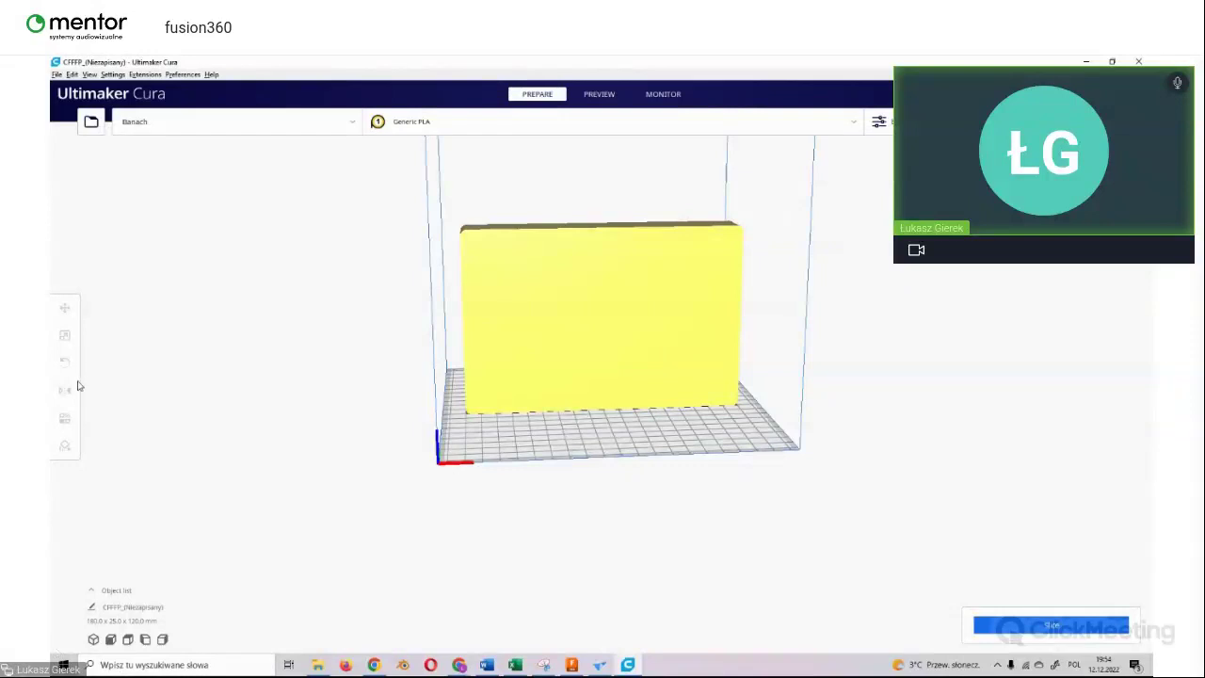
click(488, 354)
click(464, 441)
mouse_move(363, 385)
right_down()
mouse_move(787, 346)
mouse_move(866, 353)
mouse_move(588, 388)
right_up()
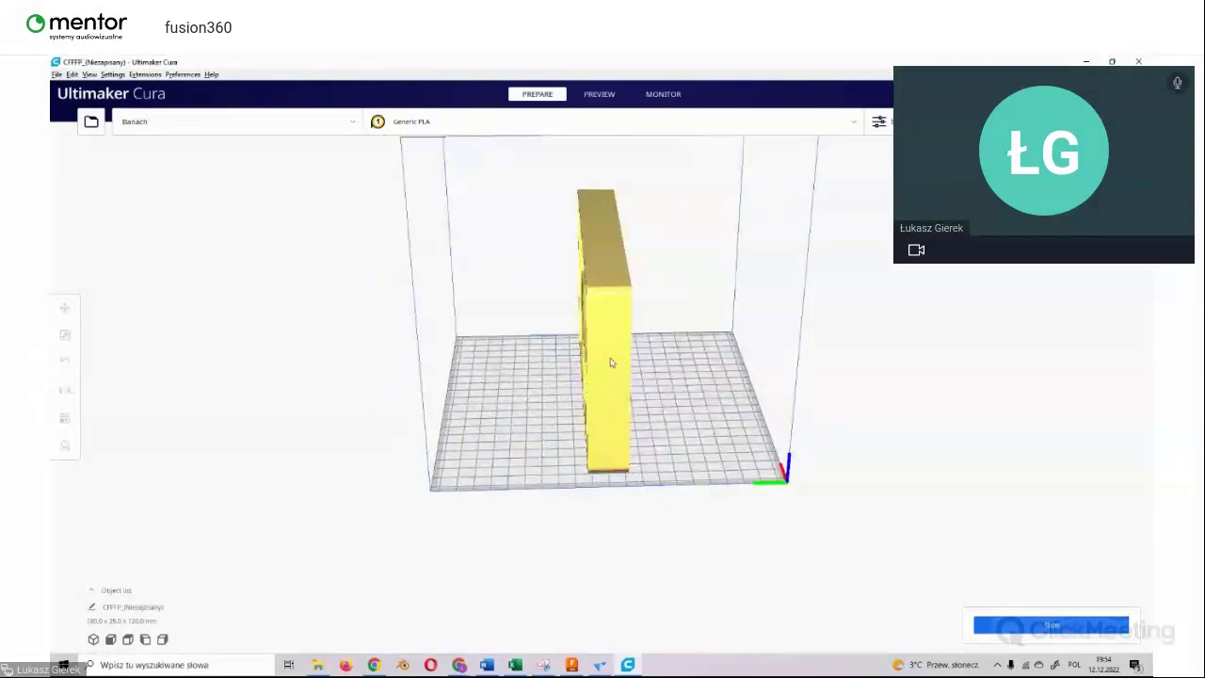
Step: Rotate the tray flat onto the build plate, open side up
click(613, 362)
click(64, 364)
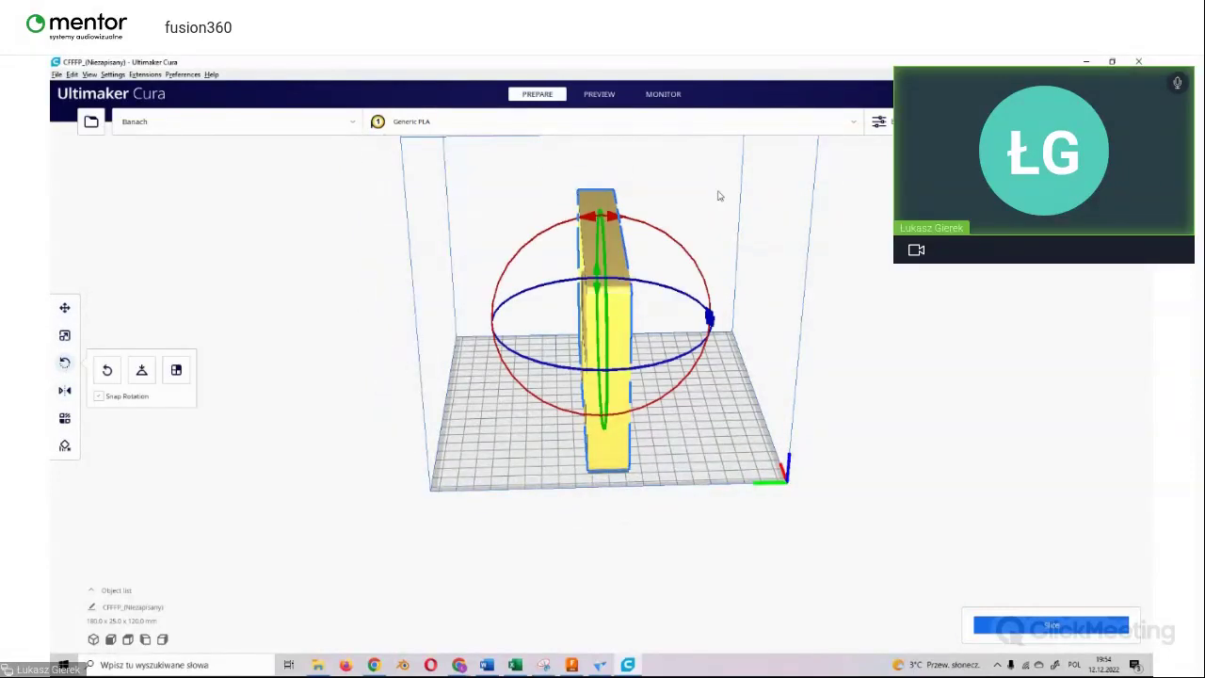
mouse_move(617, 220)
mouse_down()
mouse_move(730, 323)
mouse_move(739, 364)
mouse_up()
click(739, 364)
mouse_move(888, 444)
right_down()
mouse_move(843, 423)
mouse_move(819, 377)
mouse_move(791, 471)
mouse_move(977, 461)
right_up()
scroll(781, 485, up, 3)
scroll(777, 491, up, 4)
scroll(778, 490, down, 5)
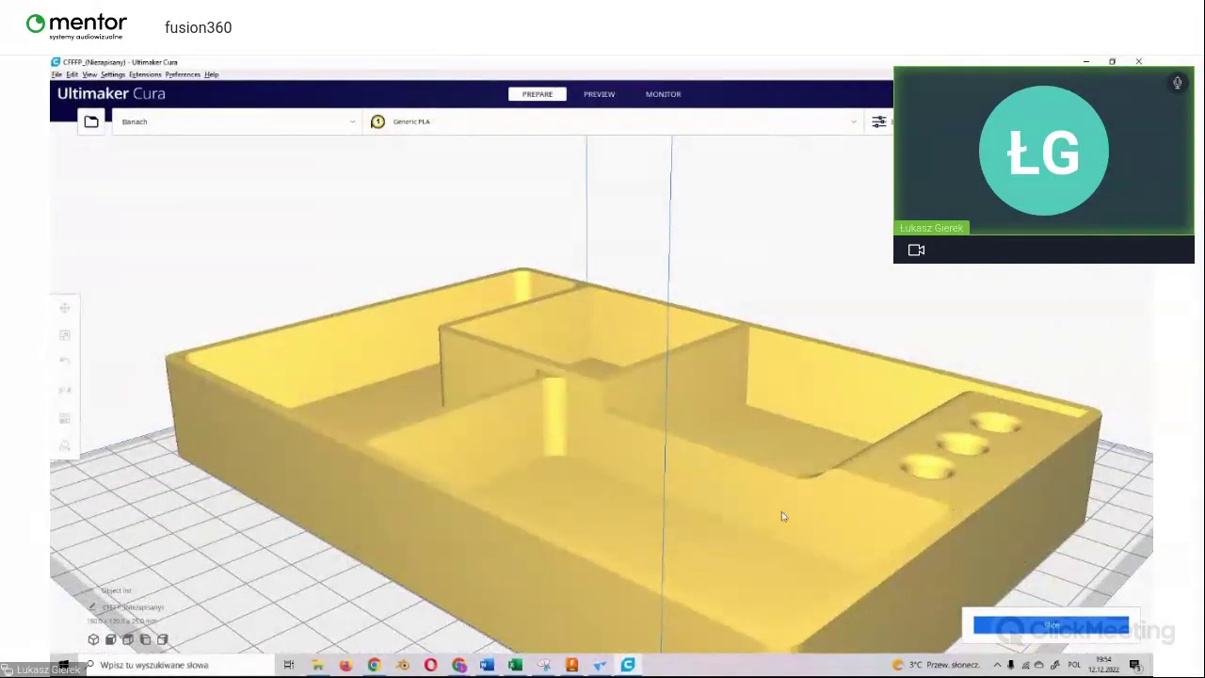
mouse_move(781, 516)
right_down()
mouse_move(805, 501)
mouse_move(831, 441)
mouse_move(583, 320)
right_up()
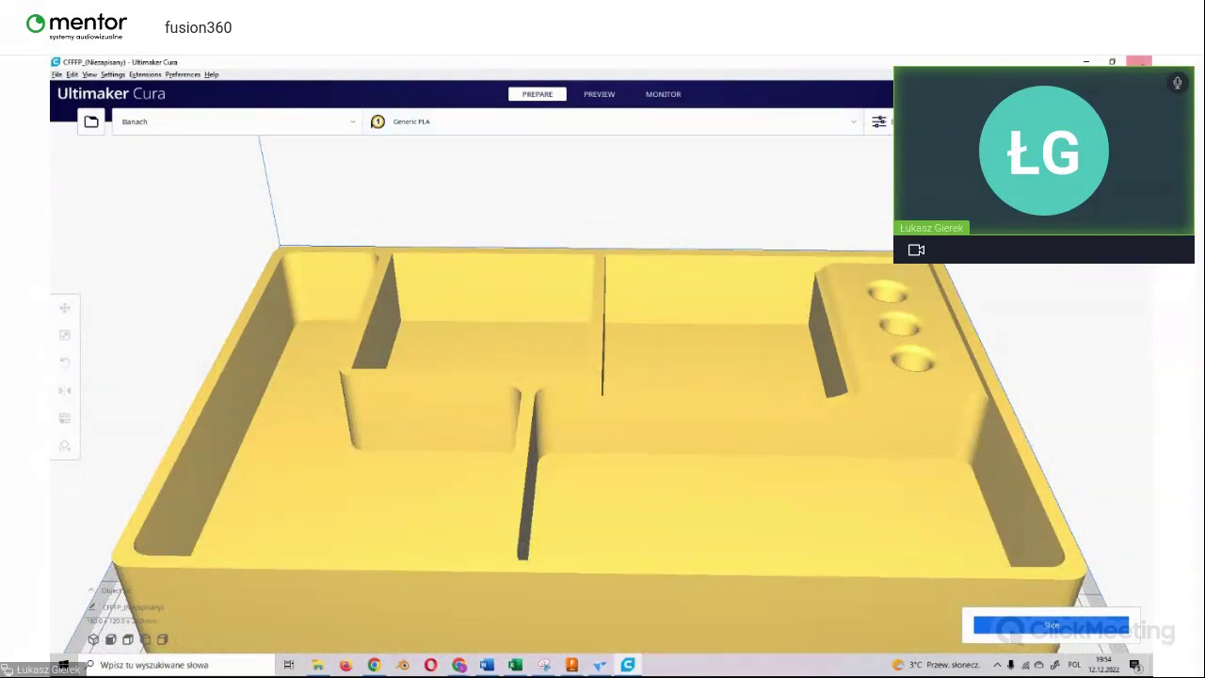
Step: Close Ultimaker Cura, reframe the tray in Fusion 360 and start a new sketch
click(1126, 62)
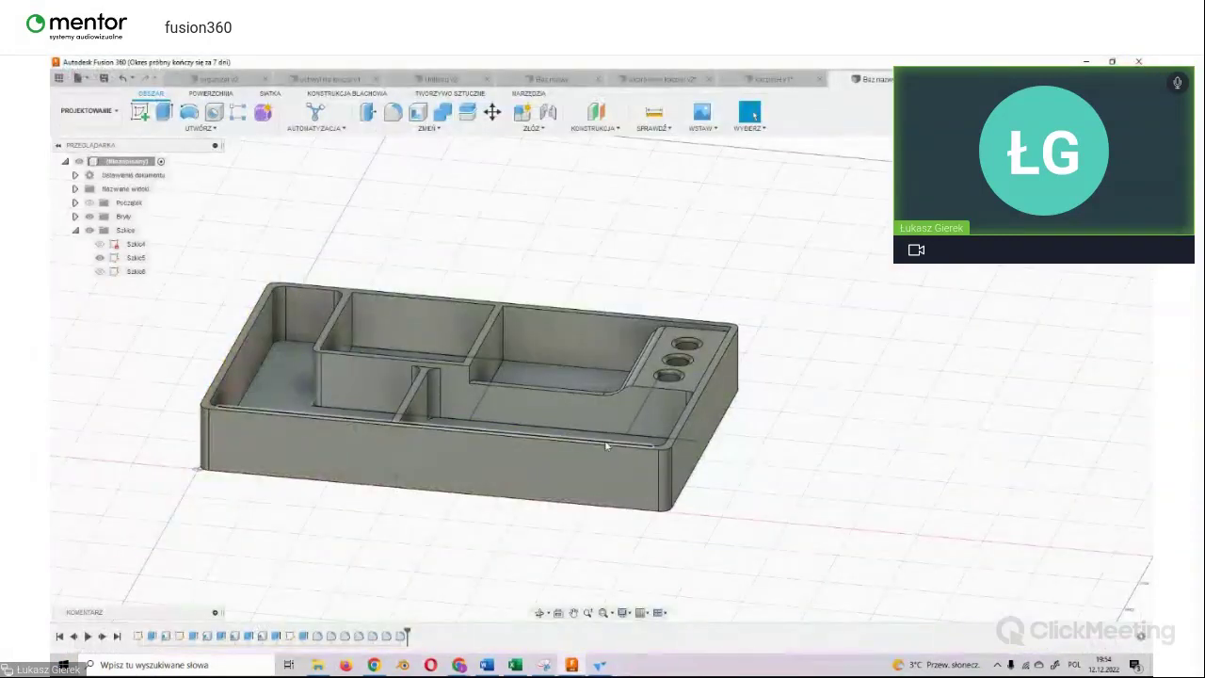
scroll(508, 443, down, 2)
scroll(133, 405, up, 4)
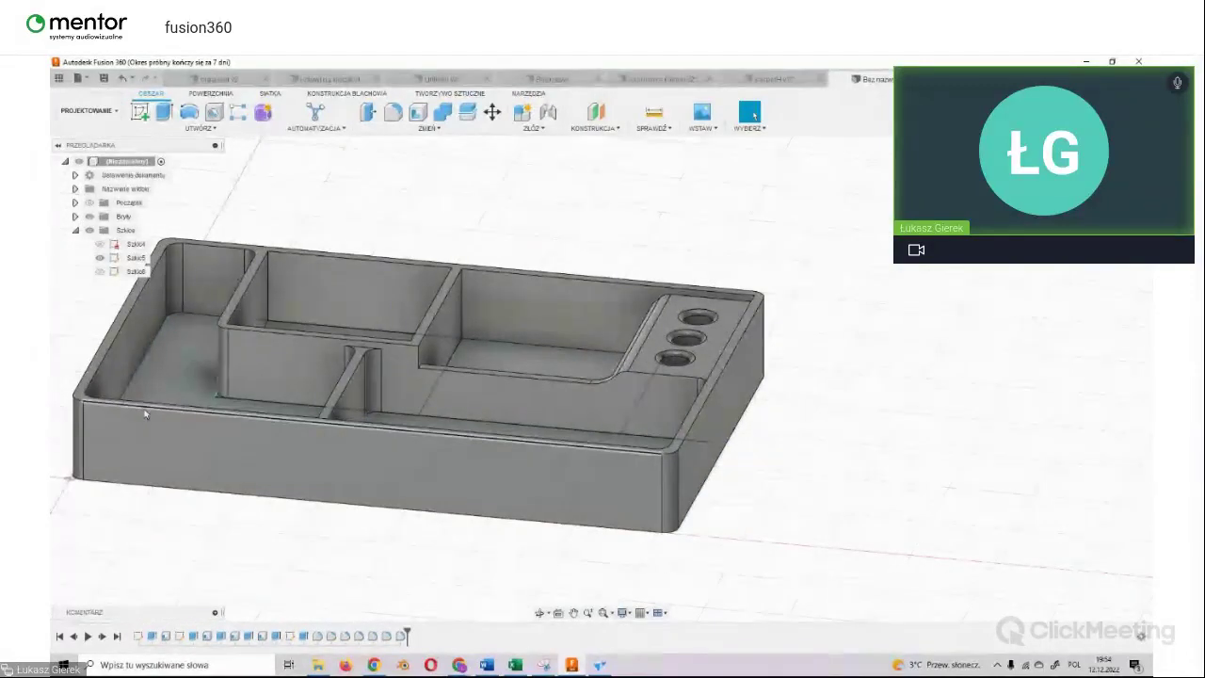
scroll(182, 492, down, 2)
middle_drag(226, 423, 405, 428)
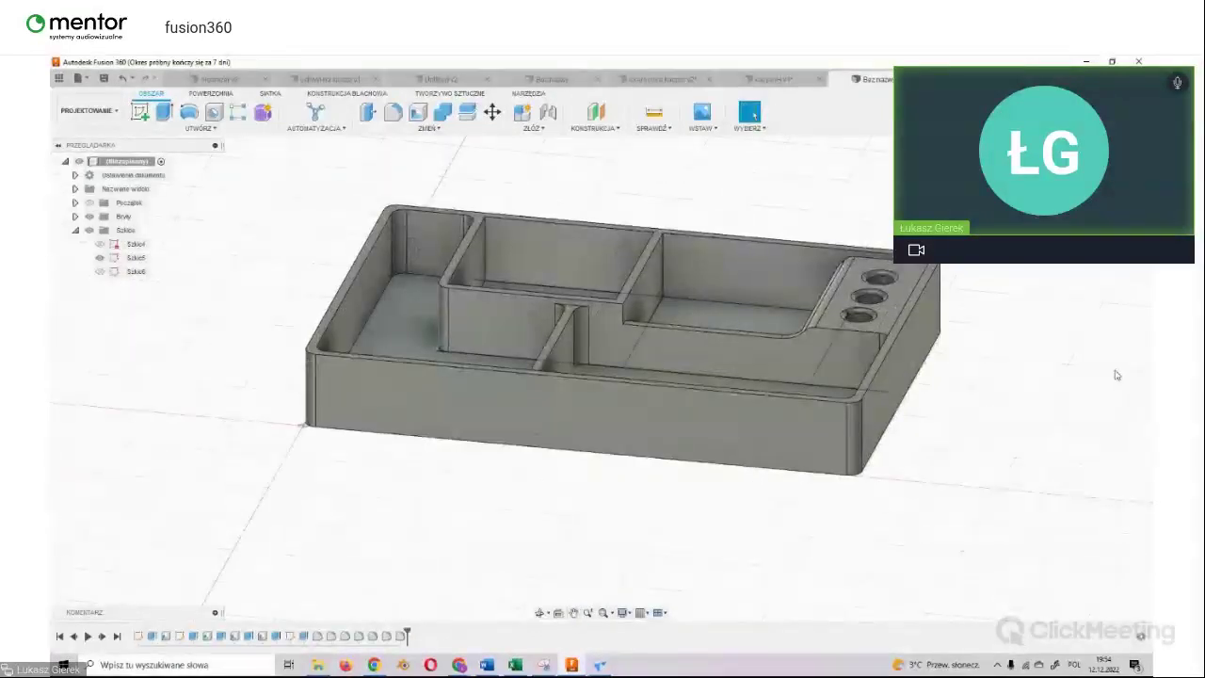
scroll(659, 310, up, 3)
click(139, 111)
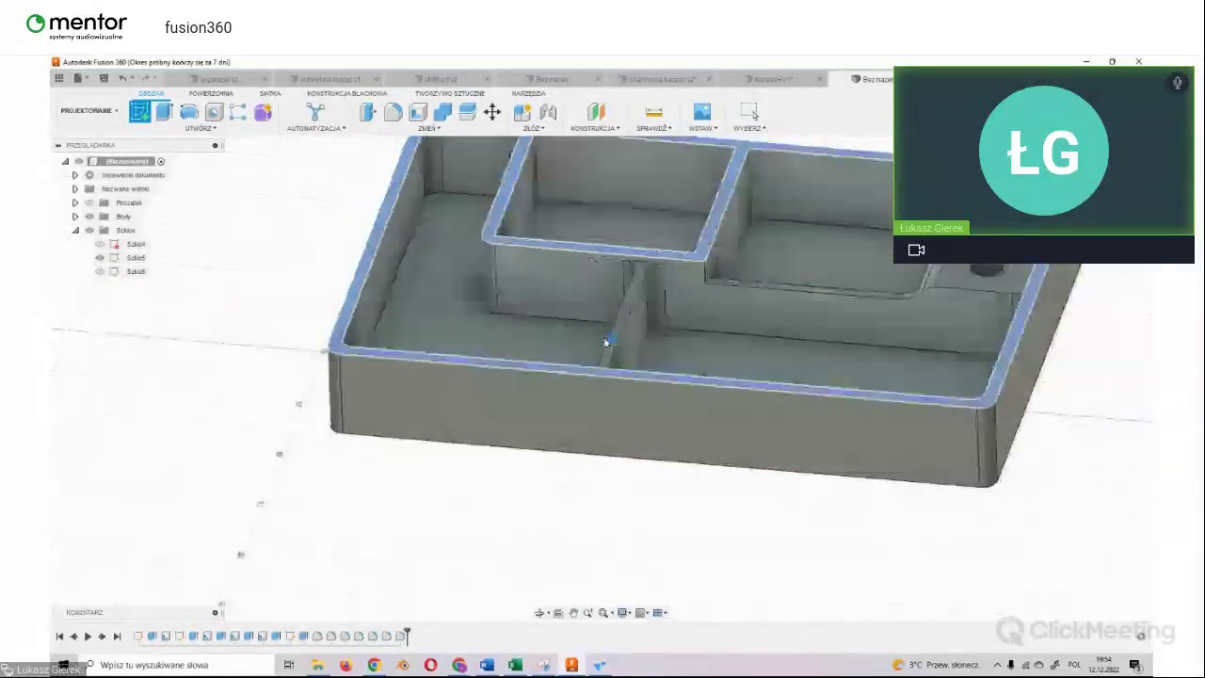
Step: On the tray's top face, draw a line along the front edge from the front-left corner, then finish the sketch
click(608, 344)
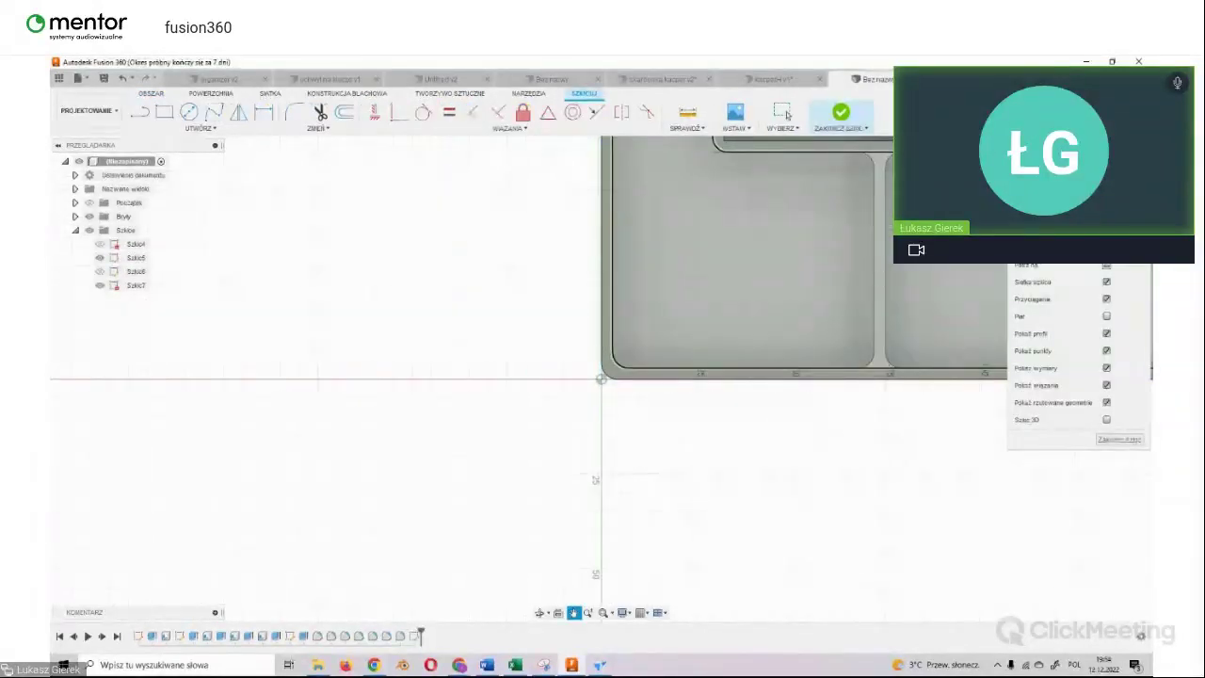
click(140, 112)
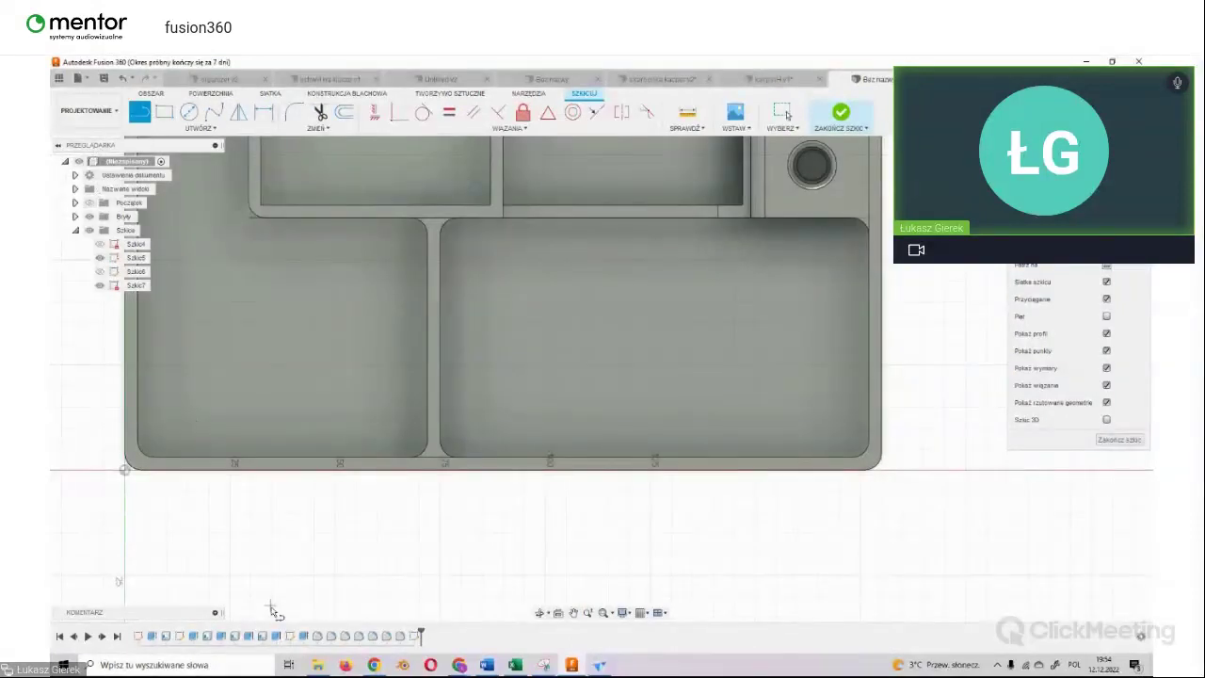
click(187, 462)
click(819, 463)
click(842, 114)
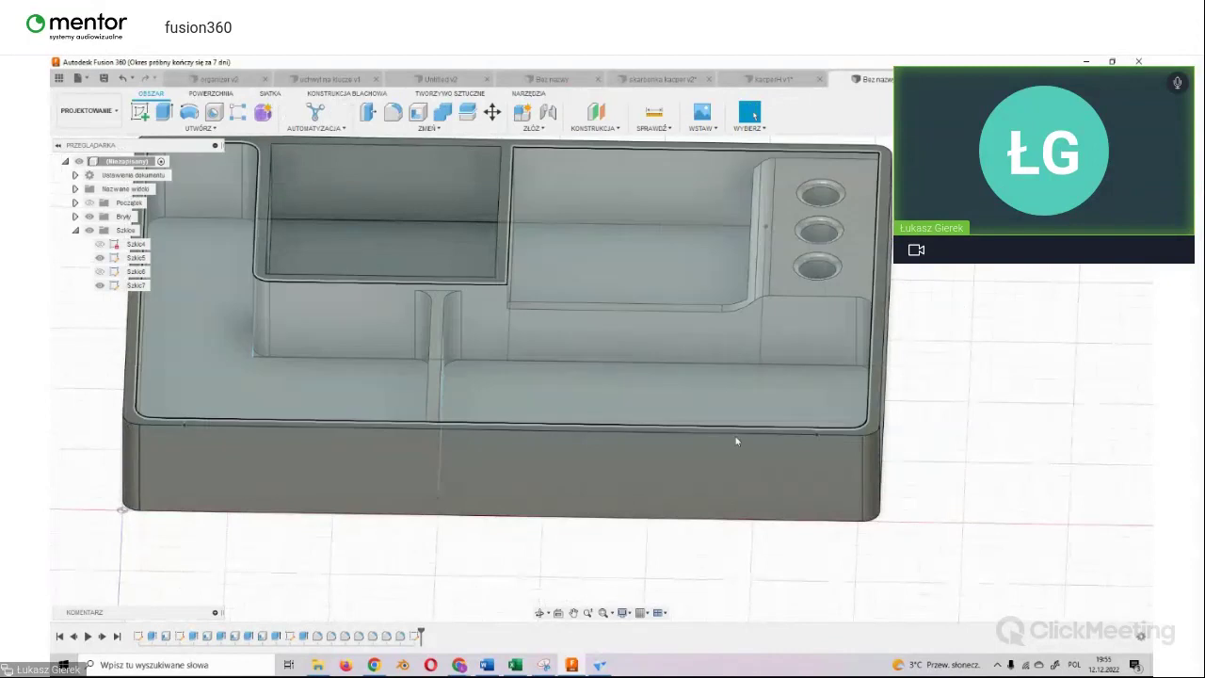
shift+middle_drag(601, 378, 361, 421)
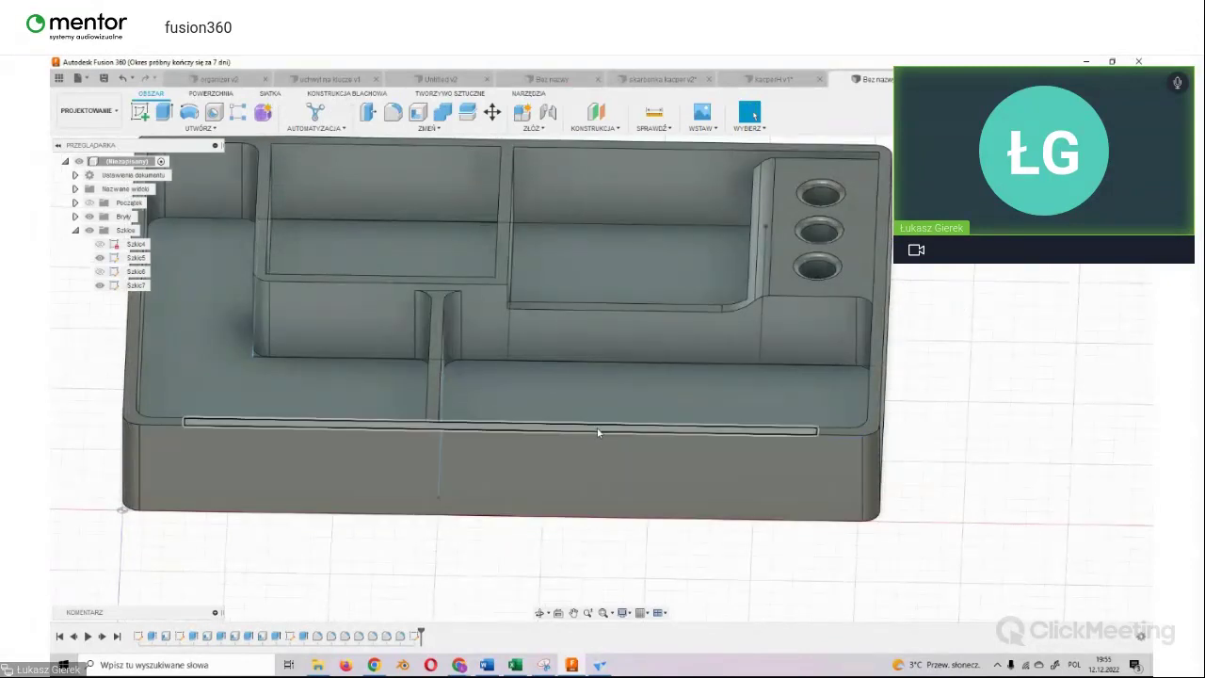
Step: Extrude the thin front strip as a 10 mm-deep cut into the front wall
click(474, 424)
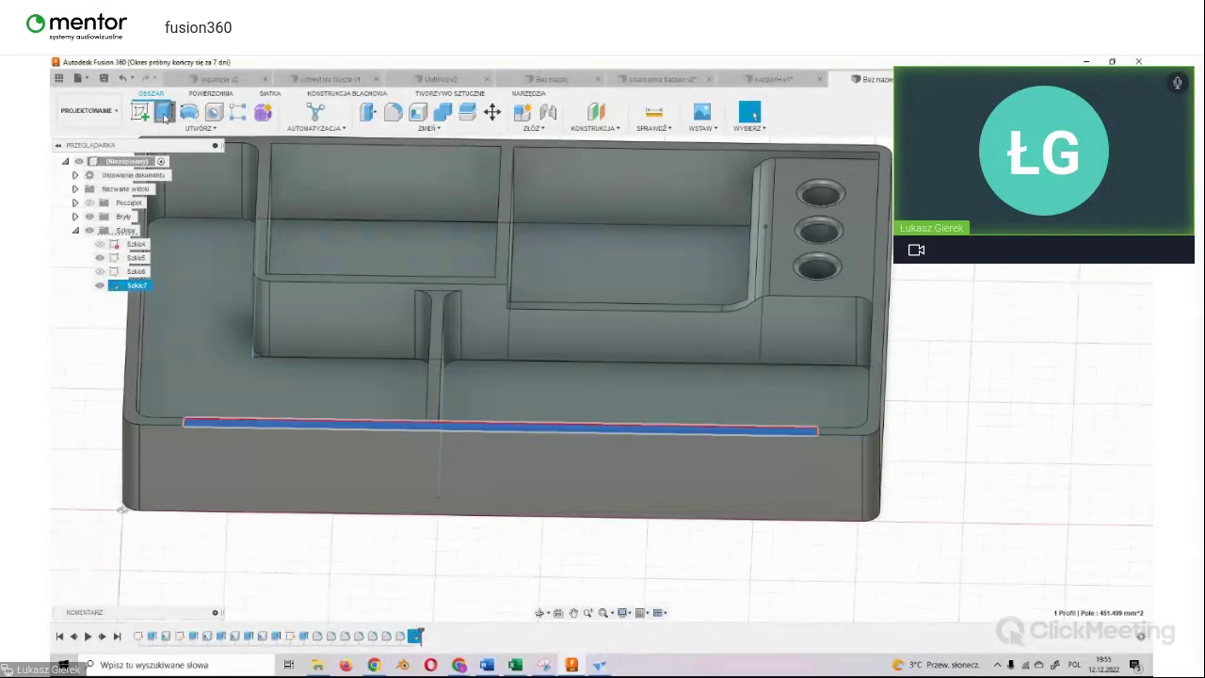
click(165, 113)
text(-5)
drag(500, 431, 500, 451)
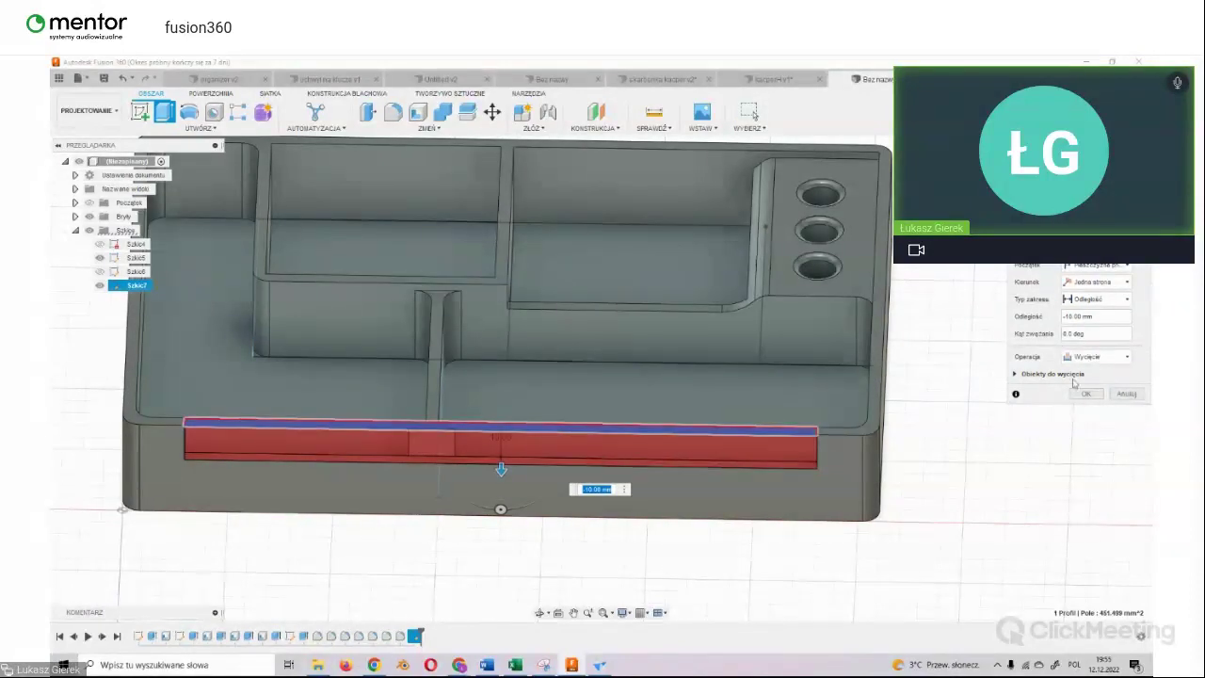
mouse_move(602, 377)
shift+middle_down()
mouse_move(603, 311)
mouse_move(432, 412)
shift+middle_up()
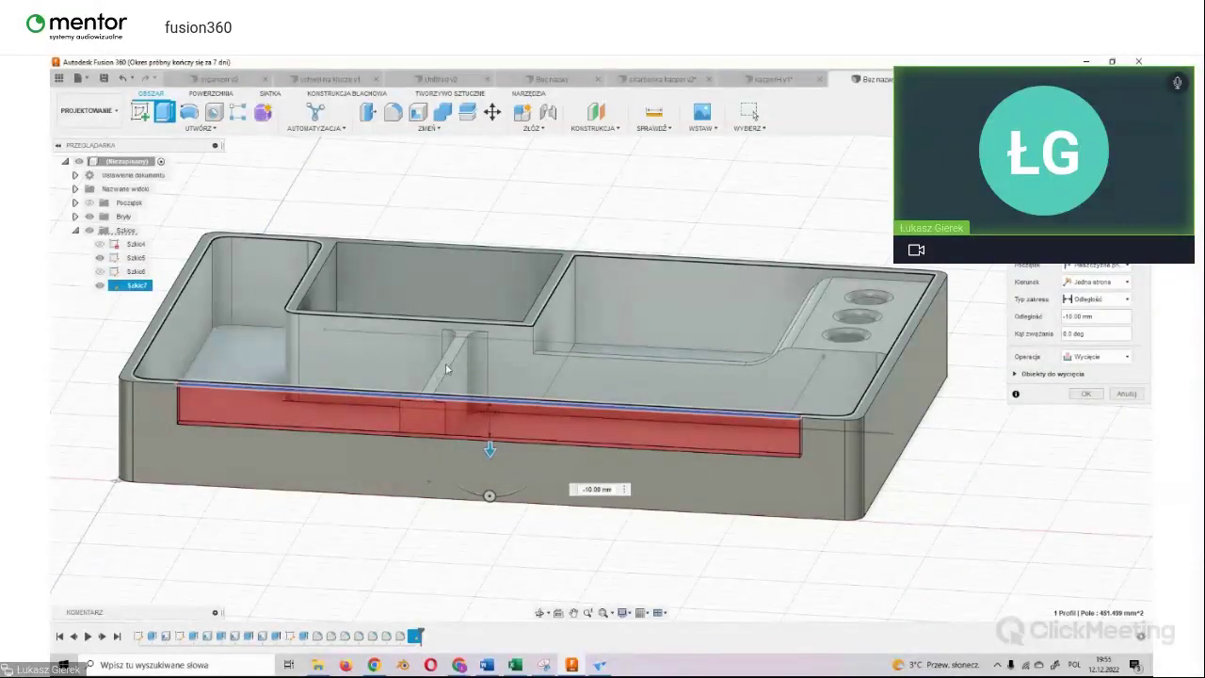
click(1085, 394)
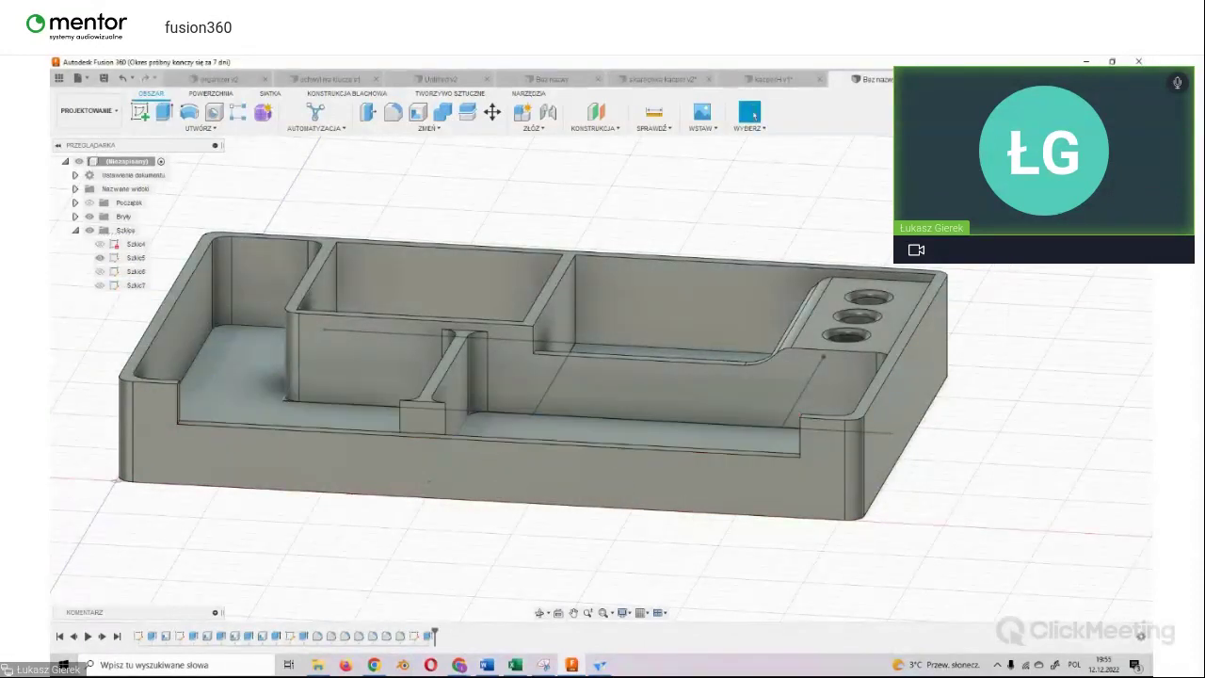
shift+middle_drag(602, 379, 565, 379)
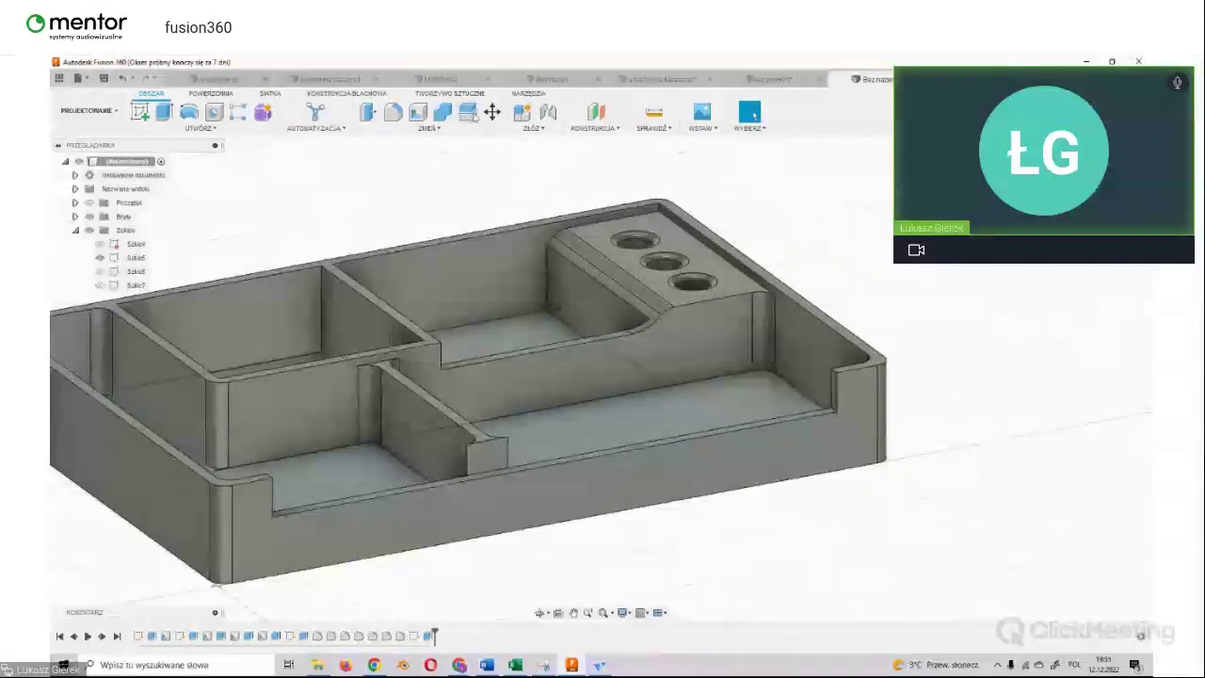
Step: Fillet the notch's inner right corner edge
click(396, 114)
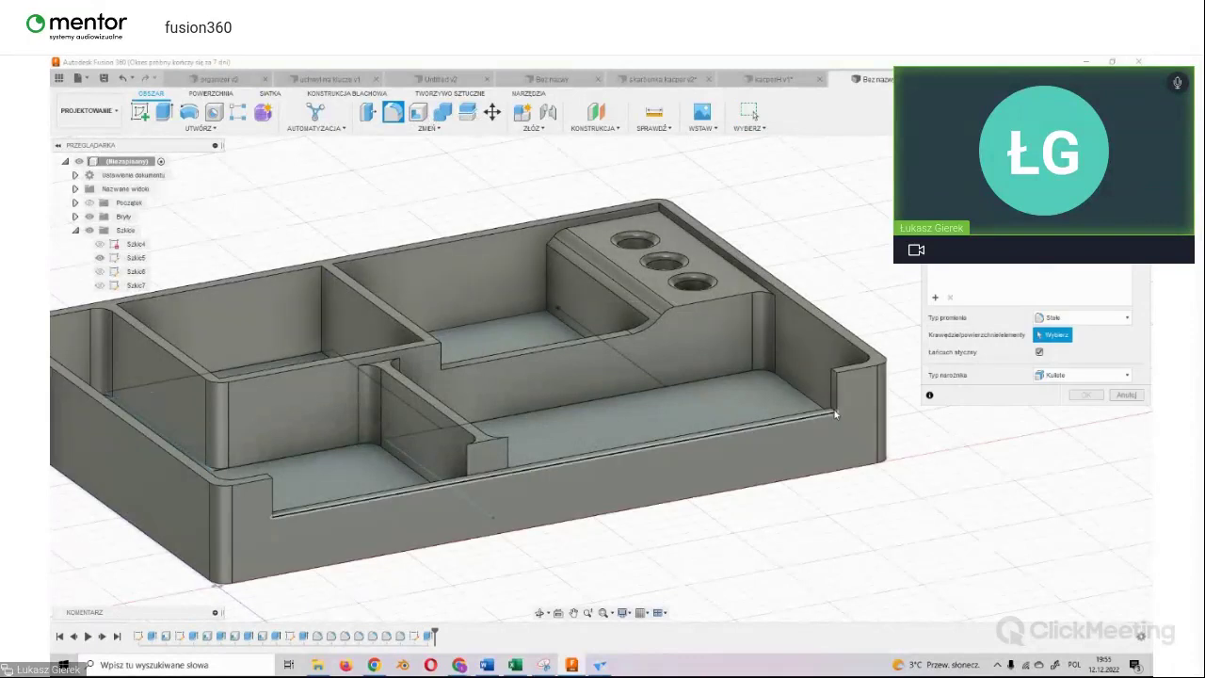
click(831, 408)
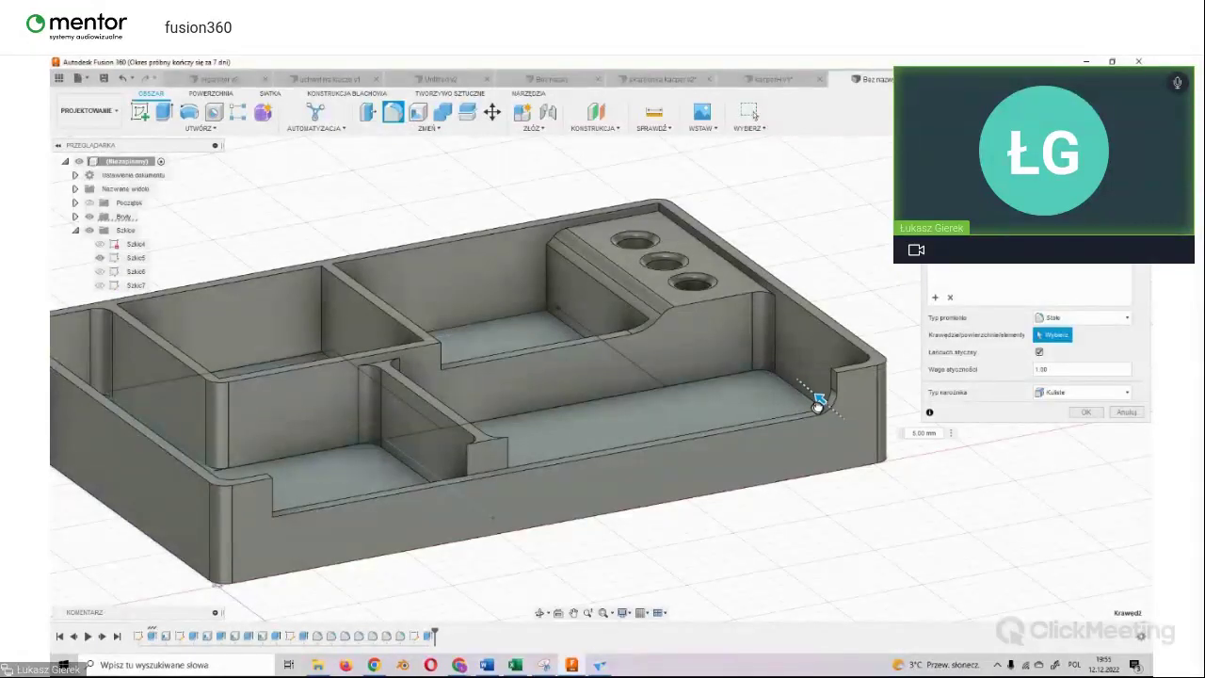
click(1075, 415)
Step: Fillet the notch's inner left corner edge, dragging the radius out to size
shift+middle_drag(215, 584, 188, 383)
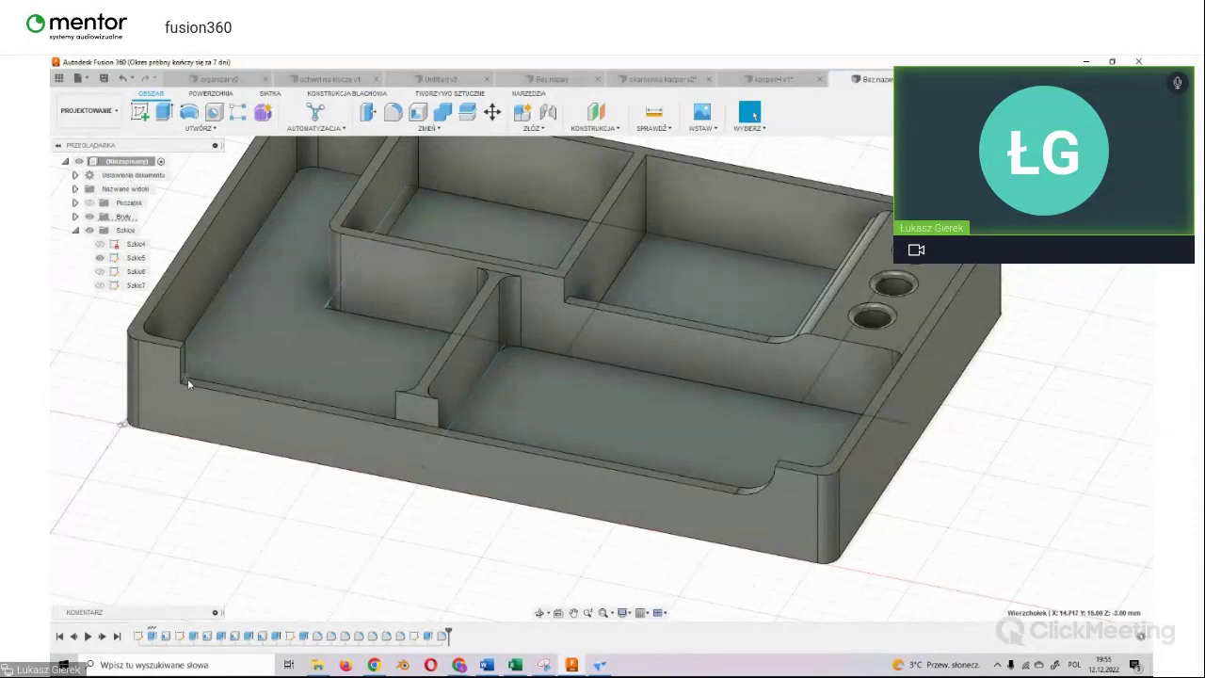
scroll(186, 376, up, 5)
scroll(188, 381, up, 3)
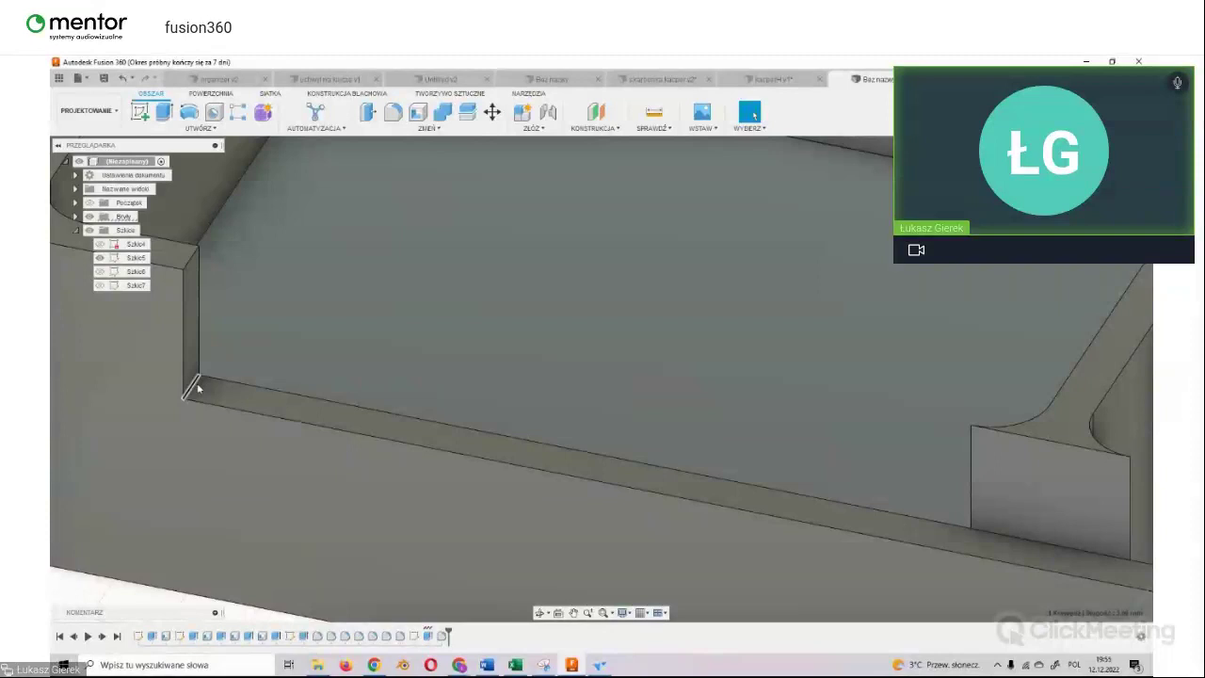
scroll(197, 385, down, 1)
scroll(196, 384, down, 3)
scroll(198, 382, down, 3)
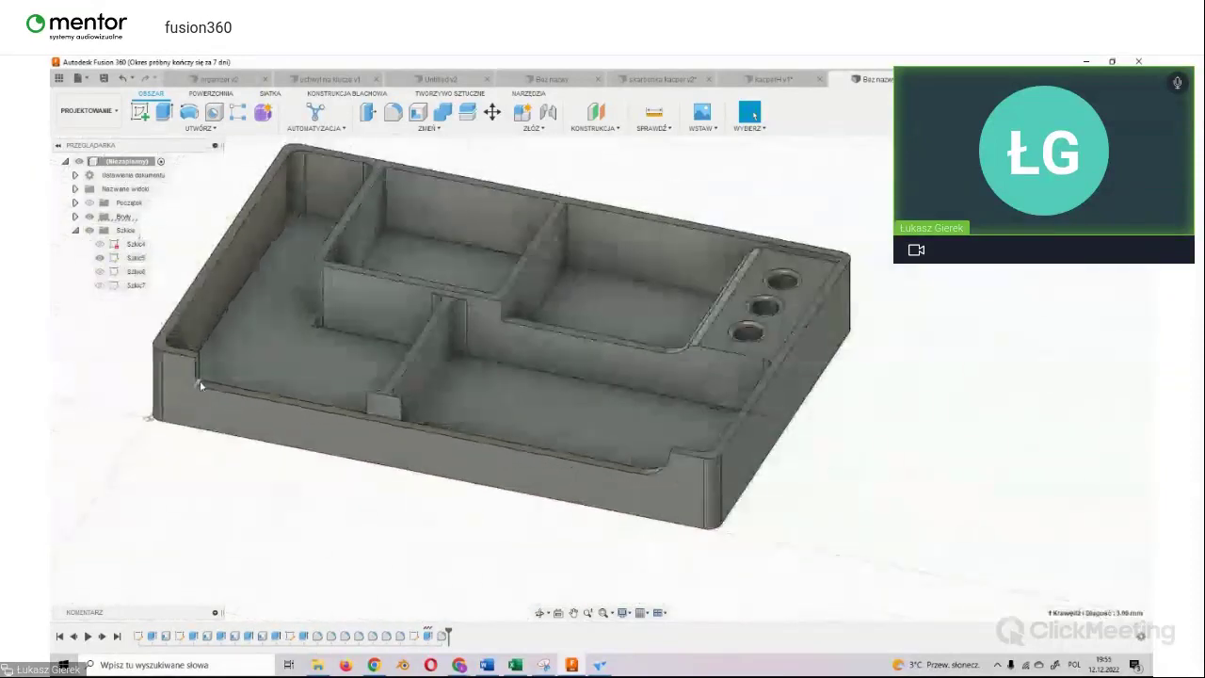
scroll(207, 377, up, 2)
scroll(193, 395, up, 3)
scroll(191, 393, up, 2)
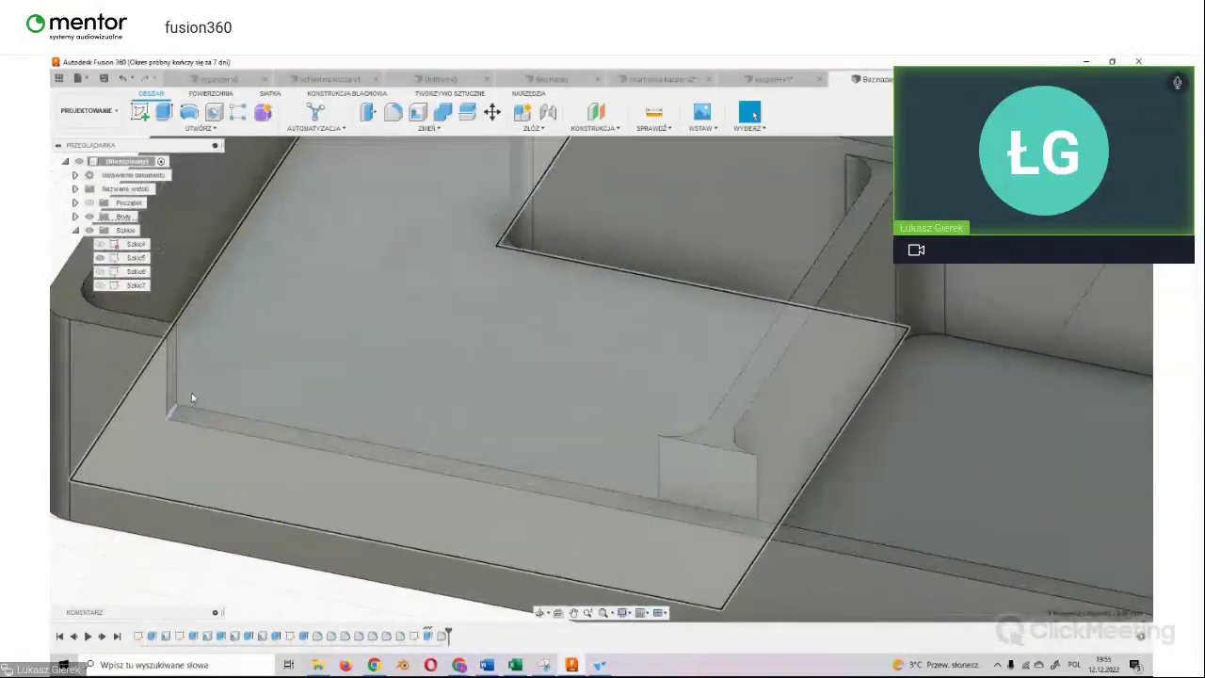
scroll(179, 405, up, 2)
click(176, 406)
scroll(177, 406, down, 4)
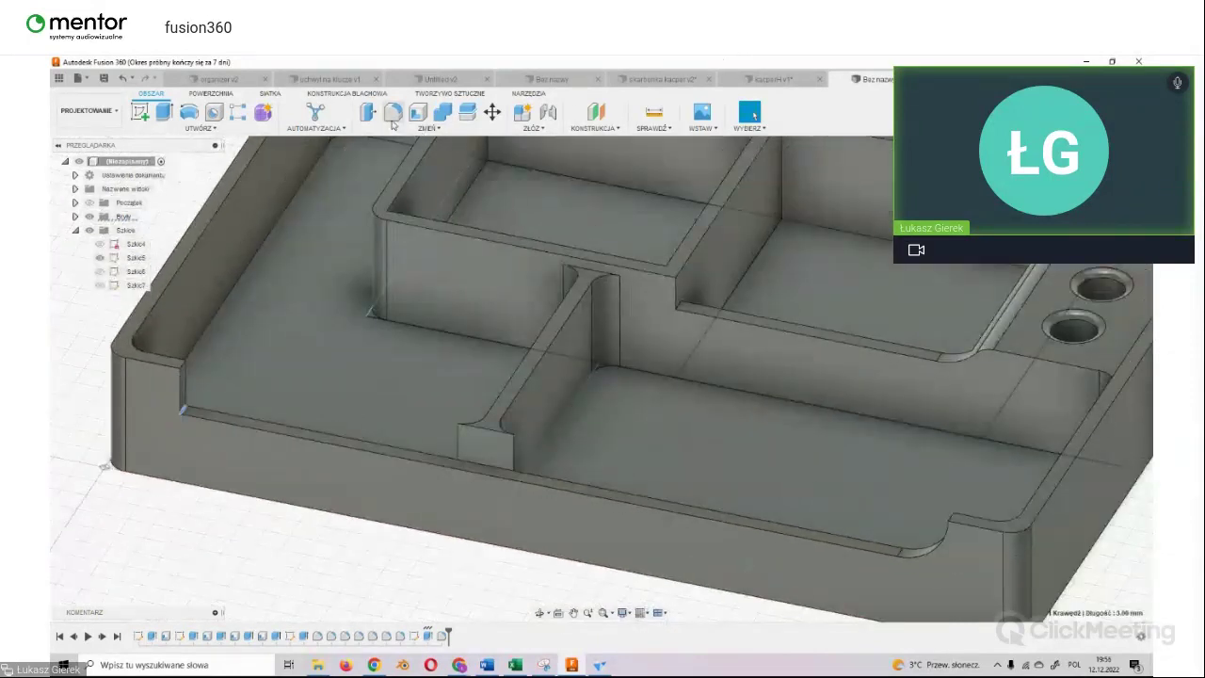
click(395, 112)
drag(193, 406, 216, 398)
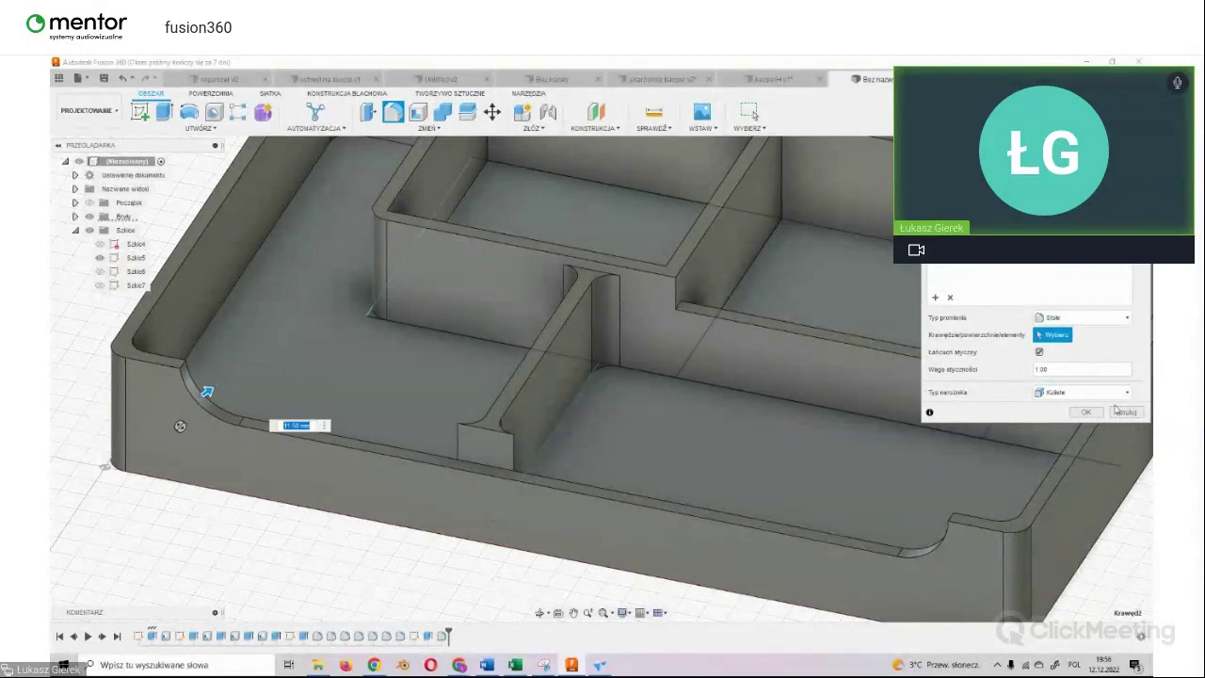
click(1086, 411)
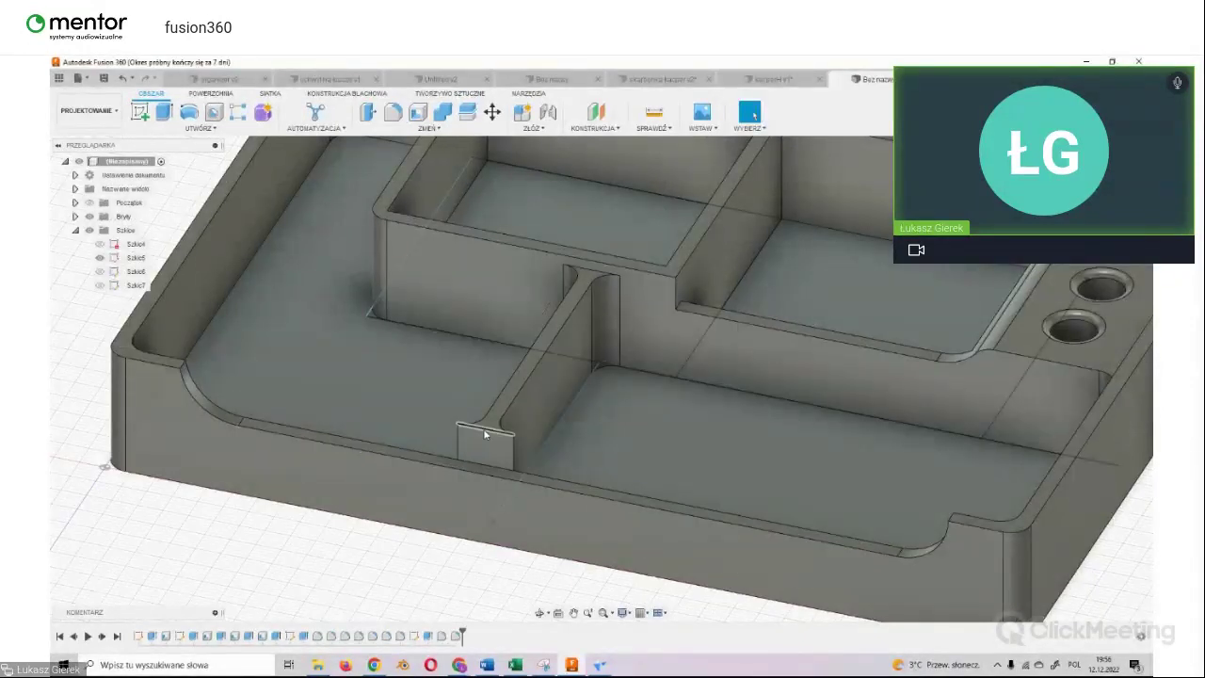
Step: Round the short divider's front end with a large fillet
click(505, 434)
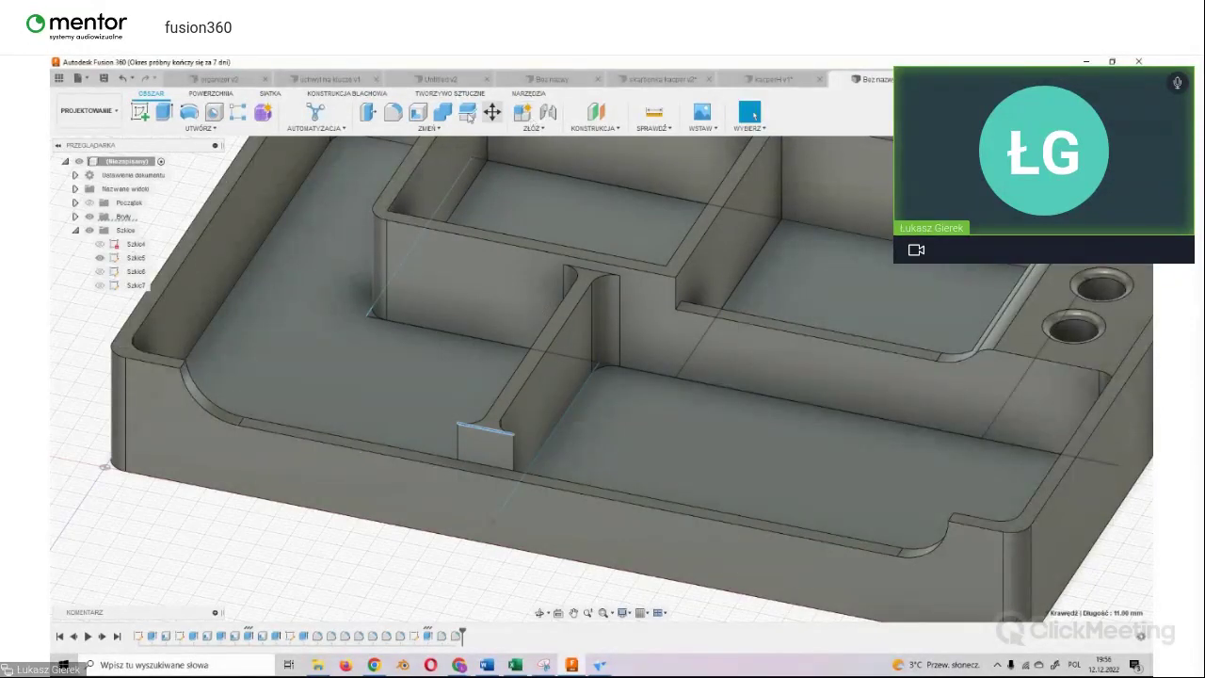
click(394, 112)
drag(502, 418, 513, 440)
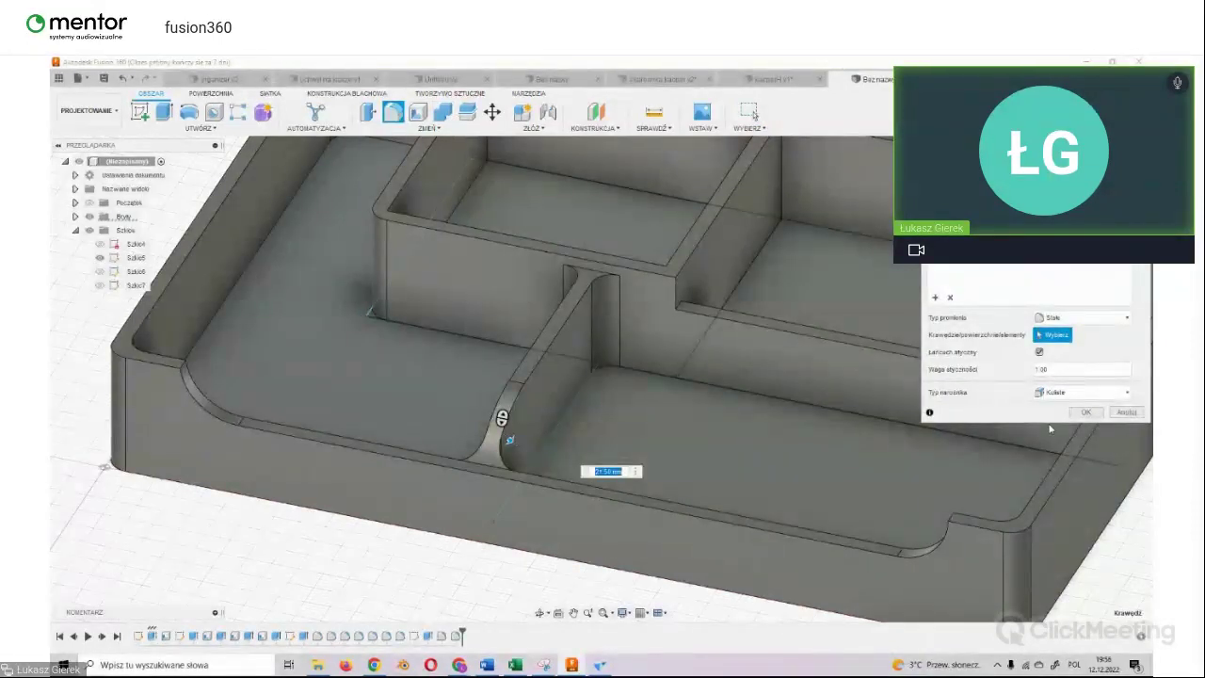
click(1085, 413)
mouse_move(602, 379)
shift+middle_down()
mouse_move(658, 395)
mouse_move(621, 367)
mouse_move(664, 344)
mouse_move(551, 443)
mouse_move(621, 372)
mouse_move(659, 358)
shift+middle_up()
Step: Add a 7 mm fillet where the divider meets the wall
click(393, 113)
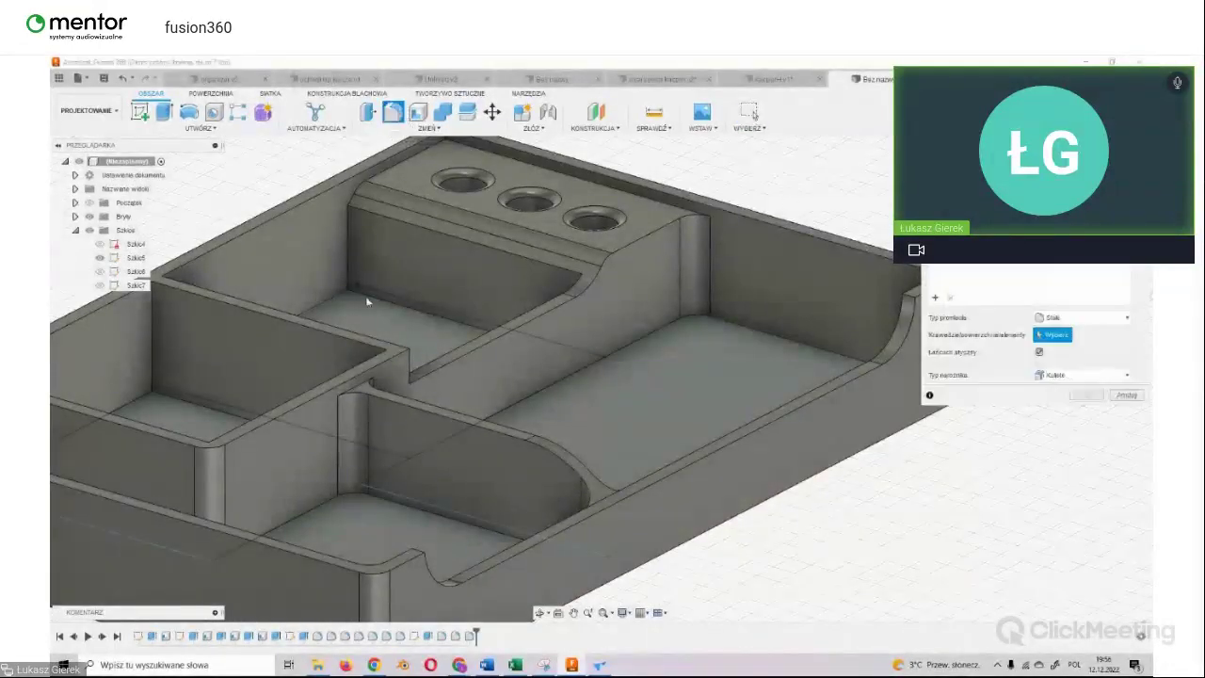
click(365, 380)
drag(365, 380, 372, 373)
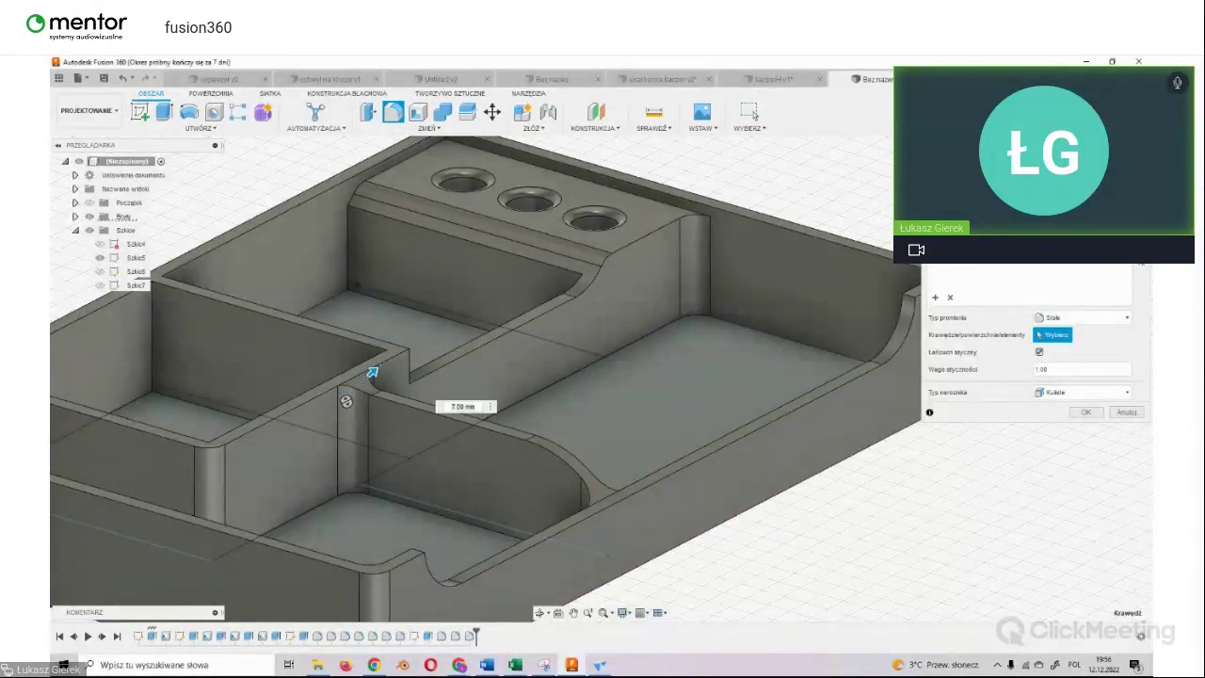
click(1083, 413)
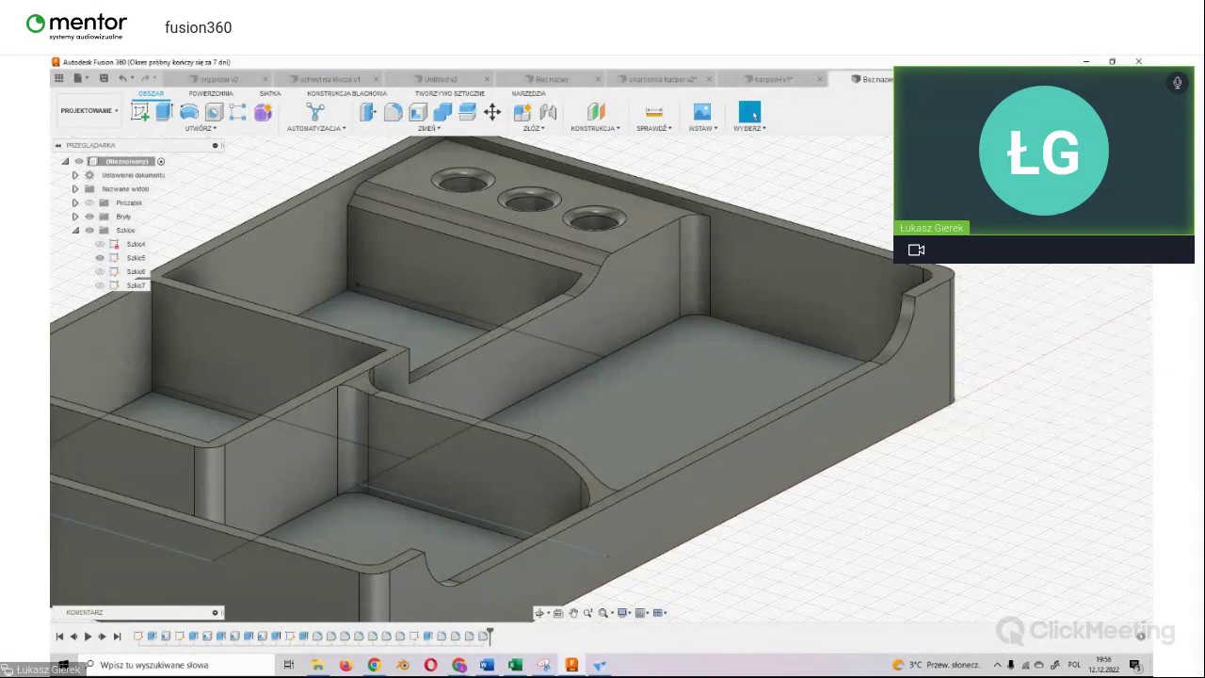
shift+middle_drag(600, 378, 527, 358)
mouse_move(601, 378)
shift+middle_down()
mouse_move(659, 386)
mouse_move(601, 379)
shift+middle_up()
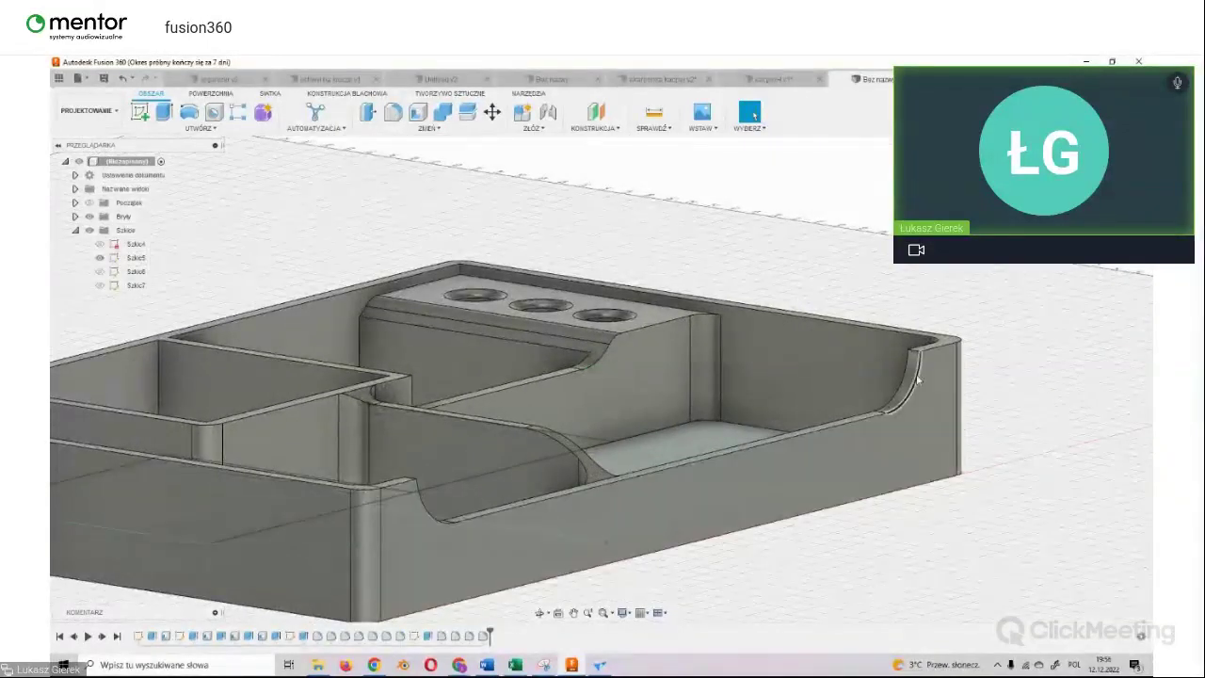
Step: Fillet the notch's two curved edges about 9.5 mm, then inspect the finished tray
click(393, 112)
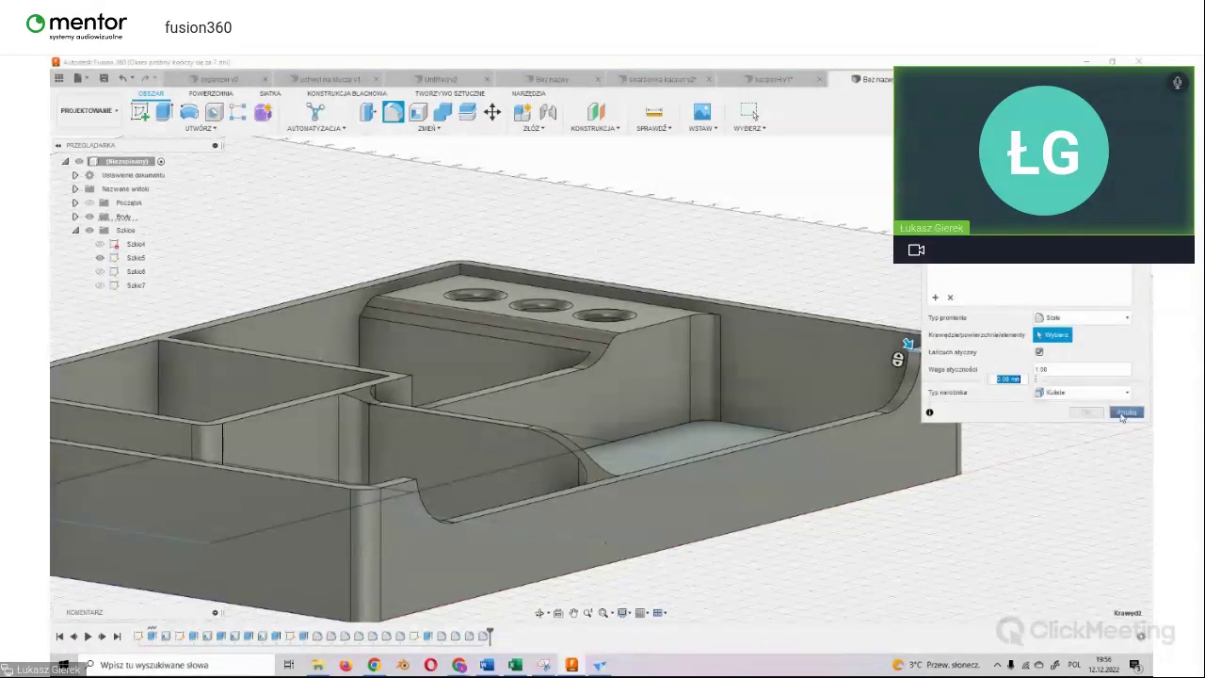
scroll(908, 343, up, 5)
shift+middle_drag(907, 344, 986, 452)
click(178, 422)
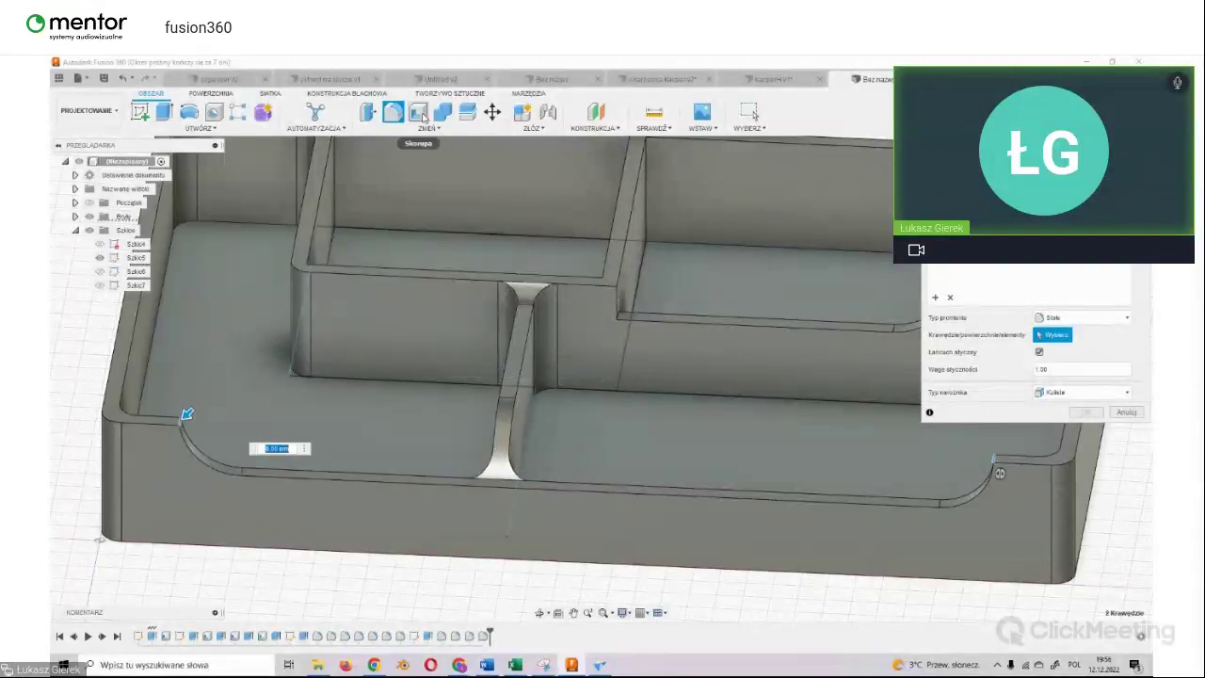
mouse_move(187, 412)
mouse_down()
mouse_move(175, 422)
mouse_move(185, 416)
mouse_up()
click(1087, 414)
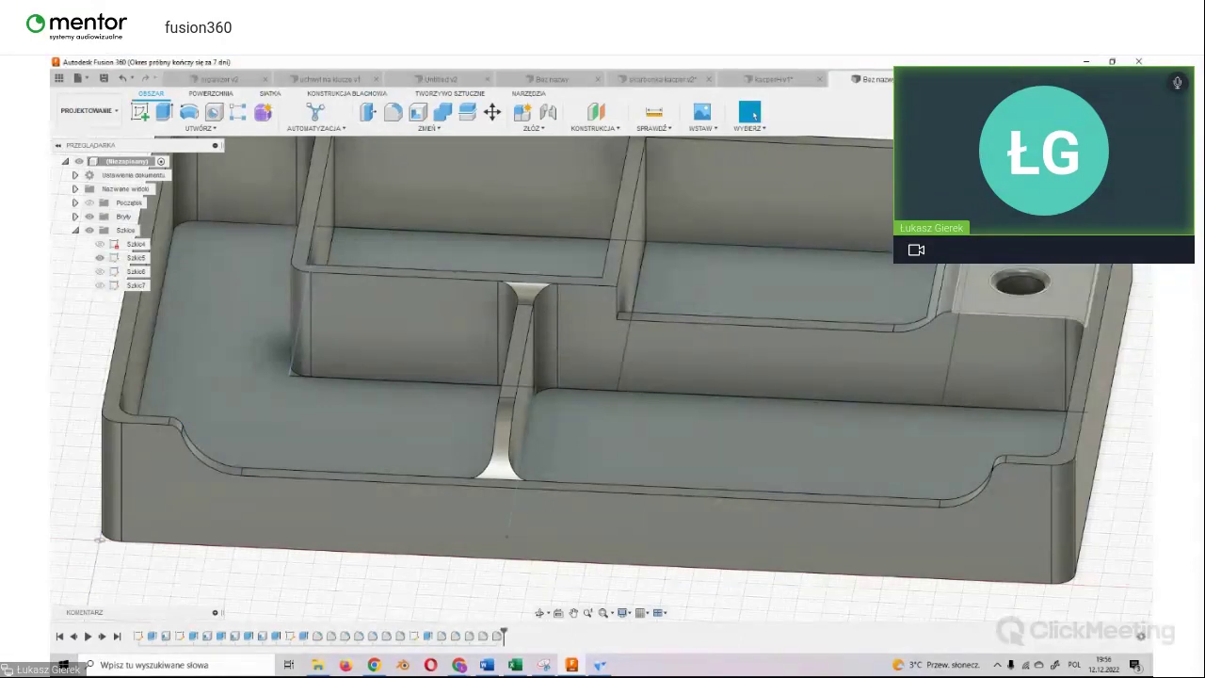
shift+middle_drag(600, 380, 659, 358)
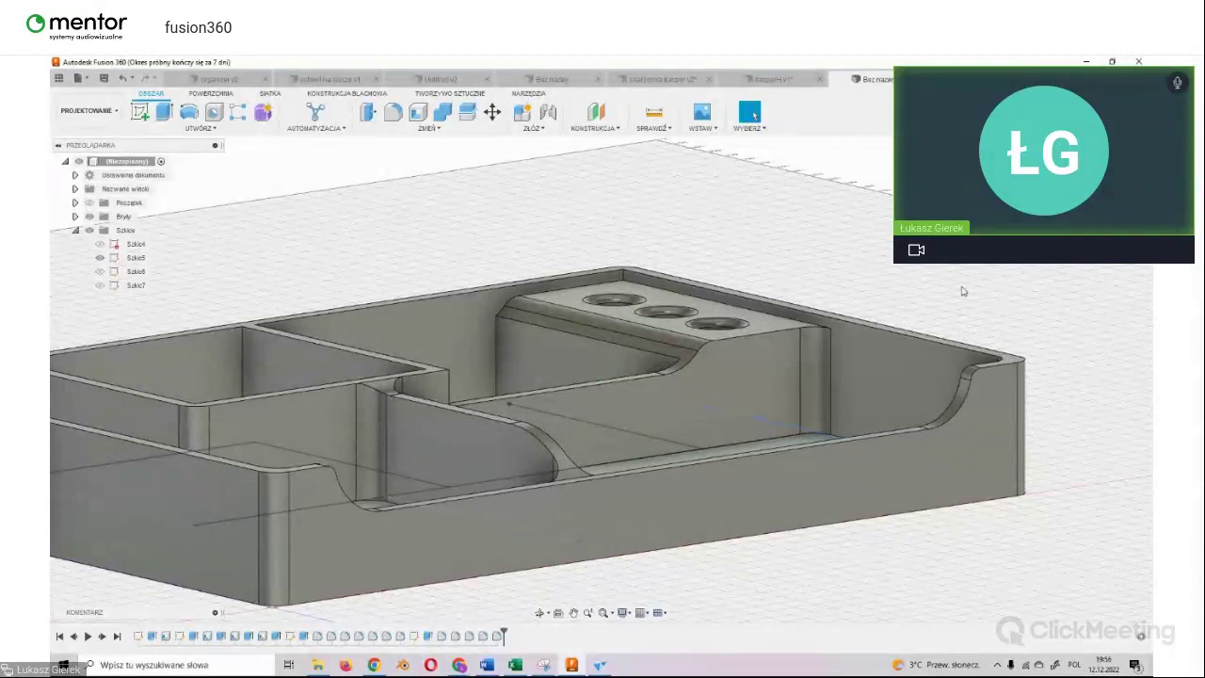
scroll(904, 285, down, 3)
shift+middle_drag(601, 380, 659, 395)
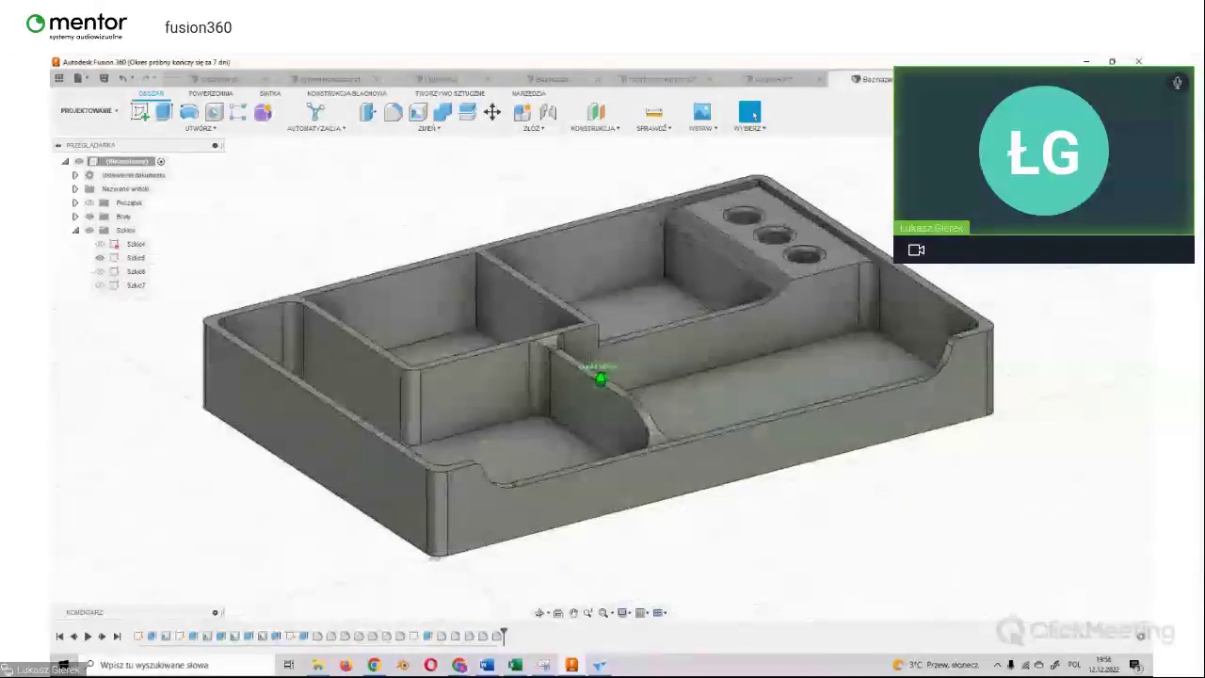
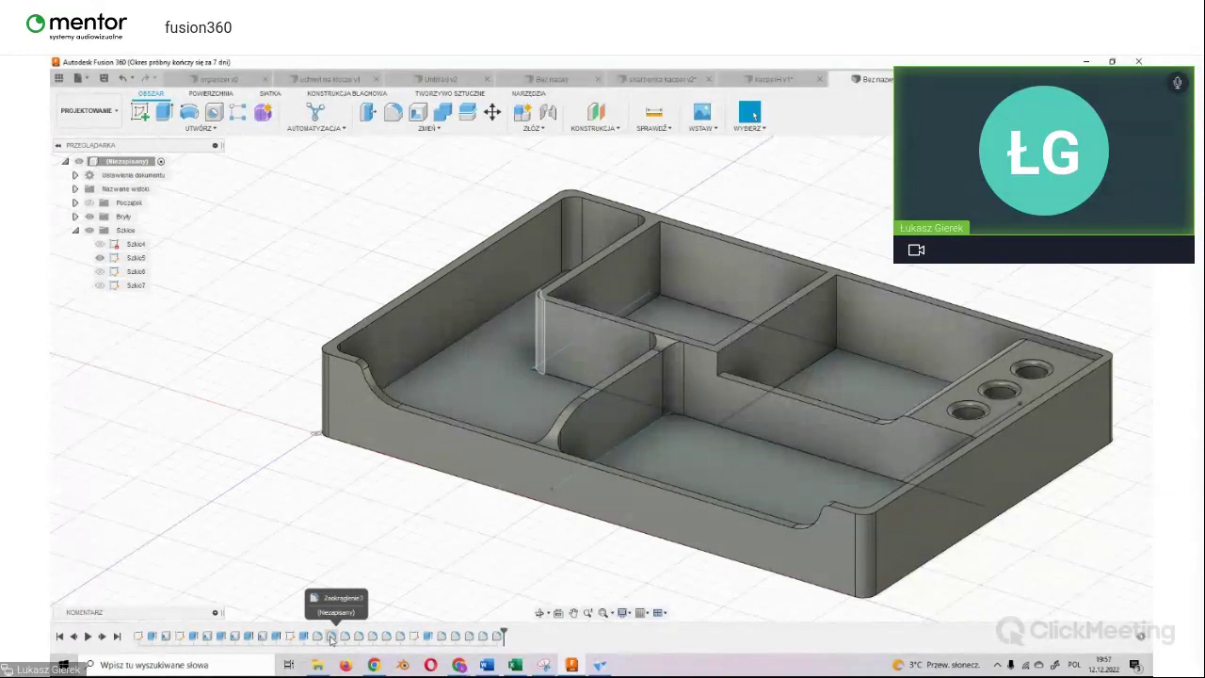
Step: Delete the Zaokrąglenie3 fillet from the timeline so the divider wall corner is sharp again
click(332, 638)
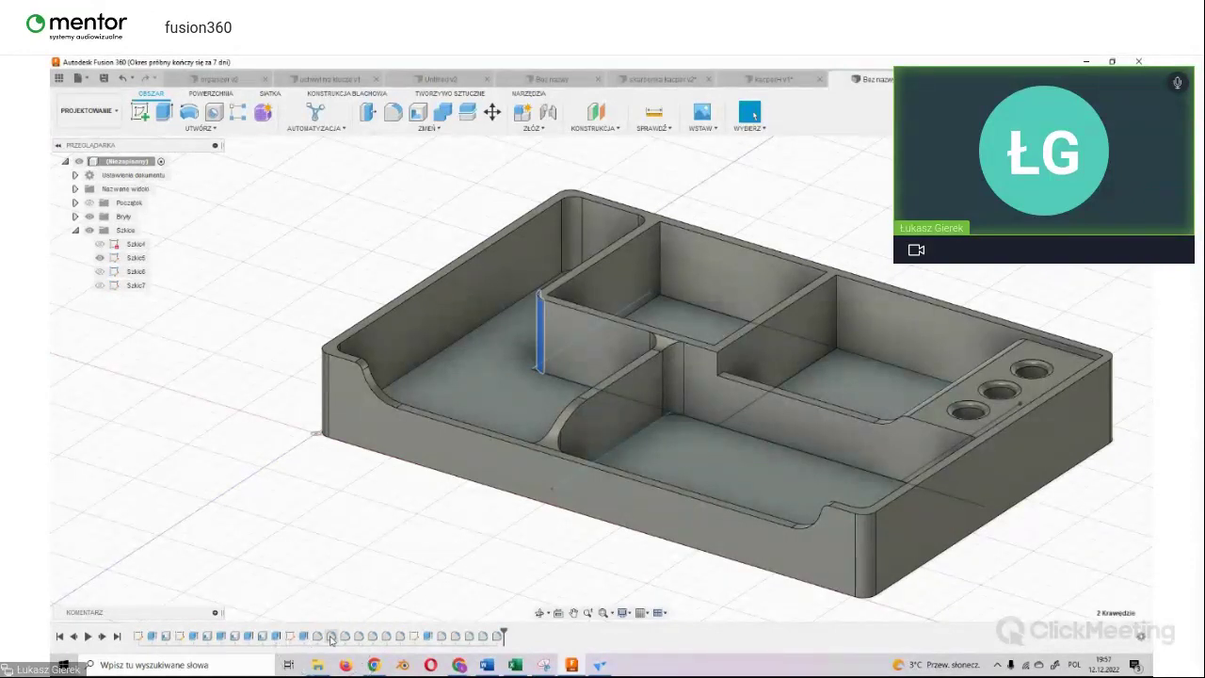
right_click(332, 637)
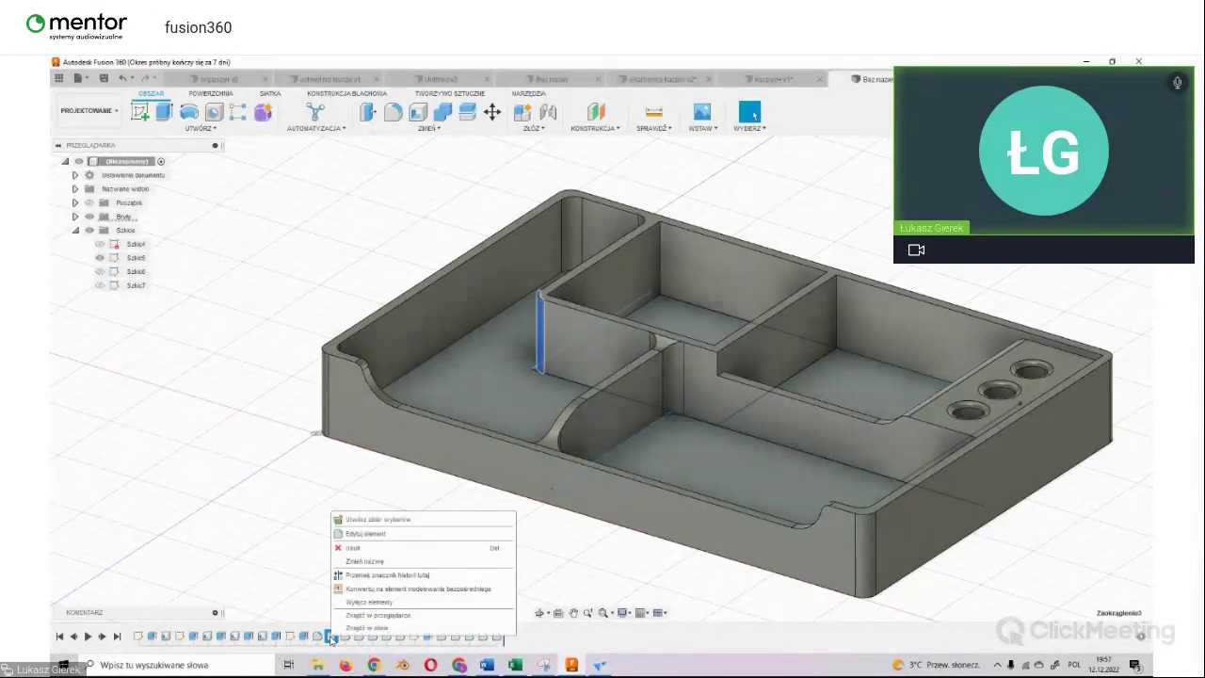
click(355, 549)
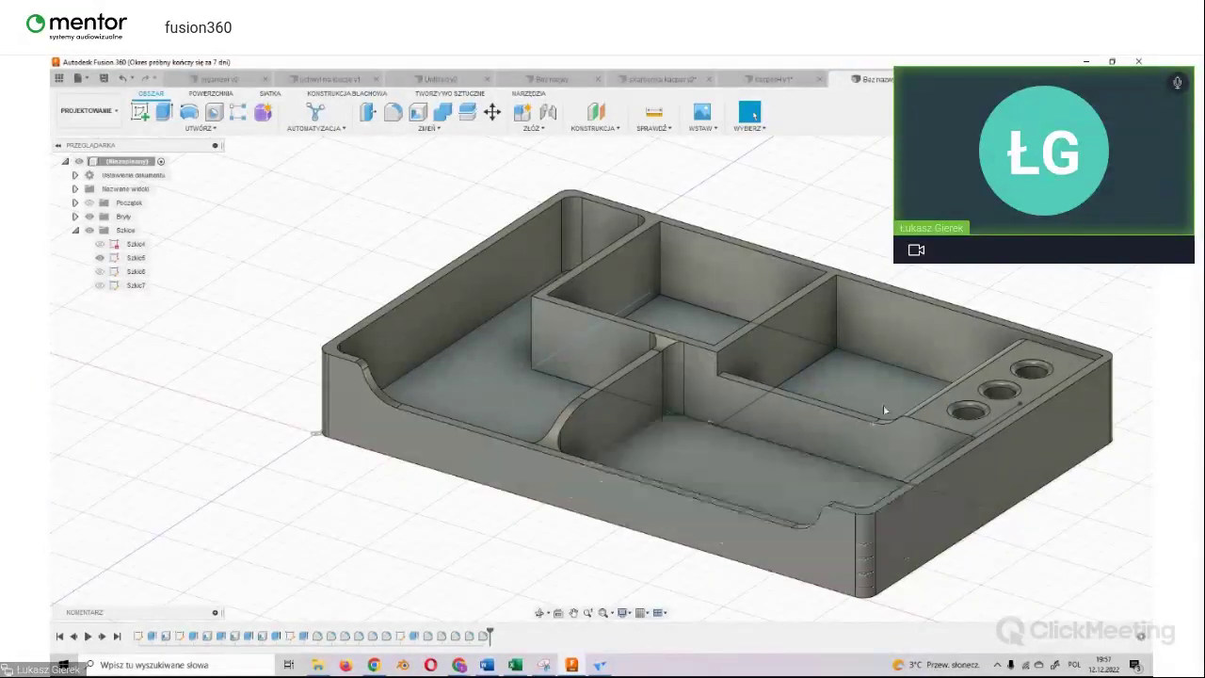
shift+middle_drag(600, 377, 600, 377)
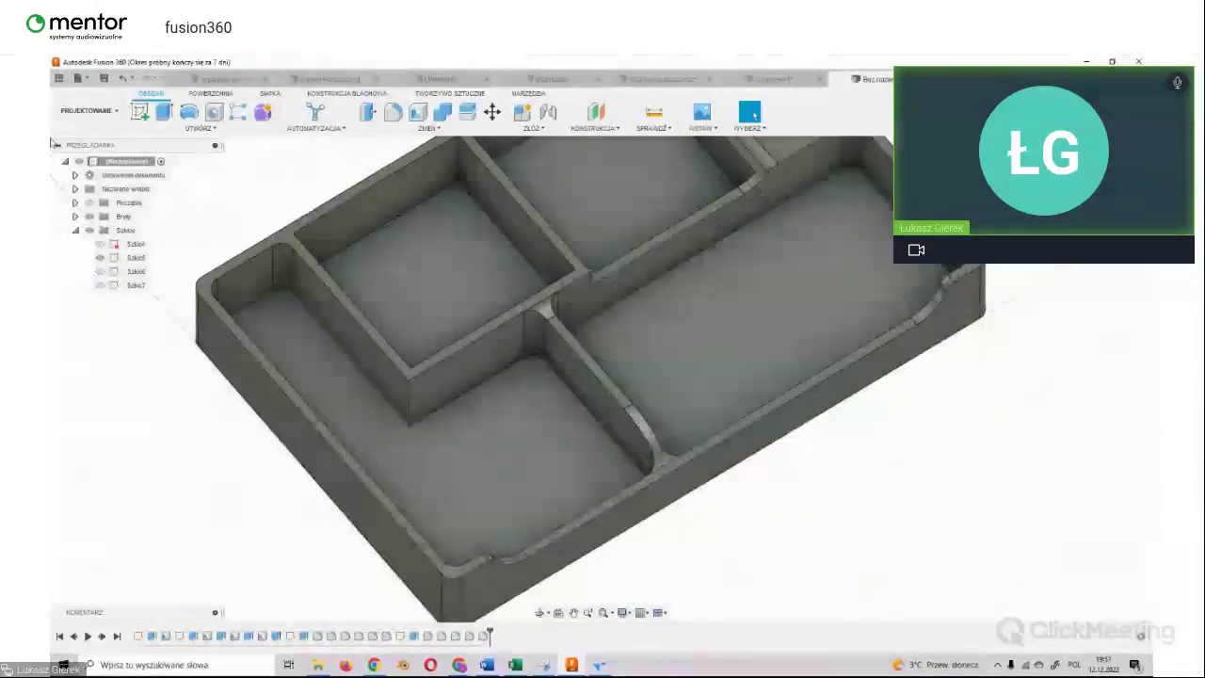
Step: Save the organizer box as box_mentor and orbit to inspect it from low and frontal angles
click(104, 79)
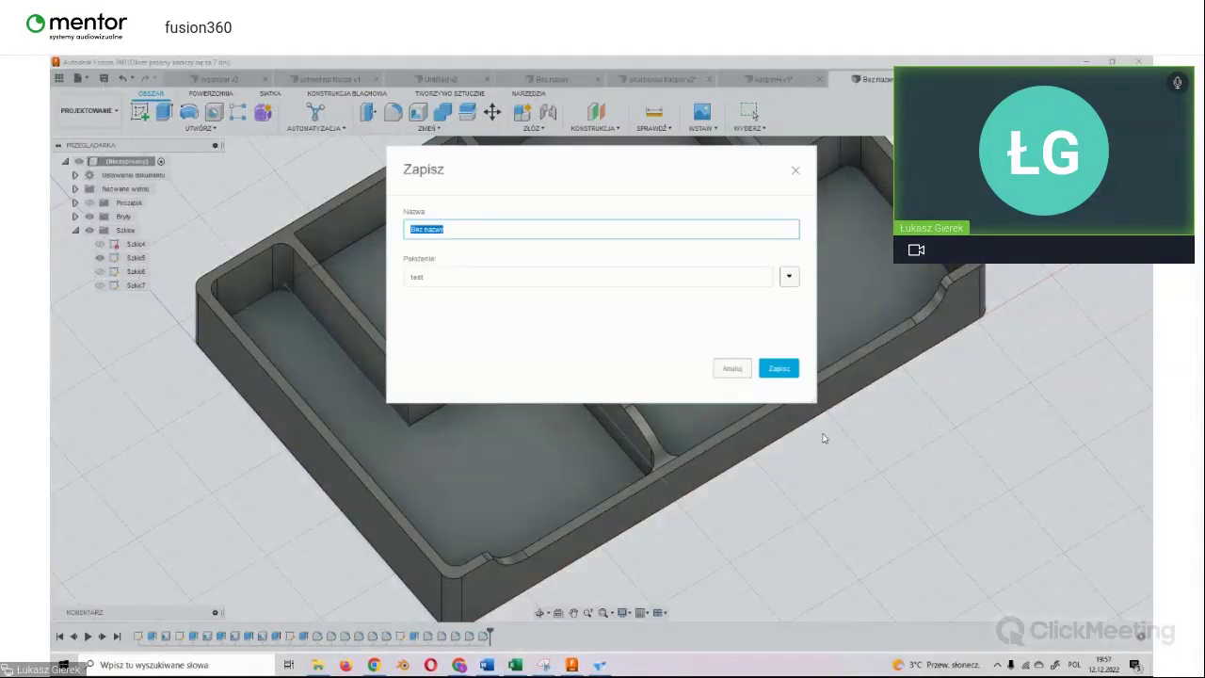
text(_ma)
key(Return)
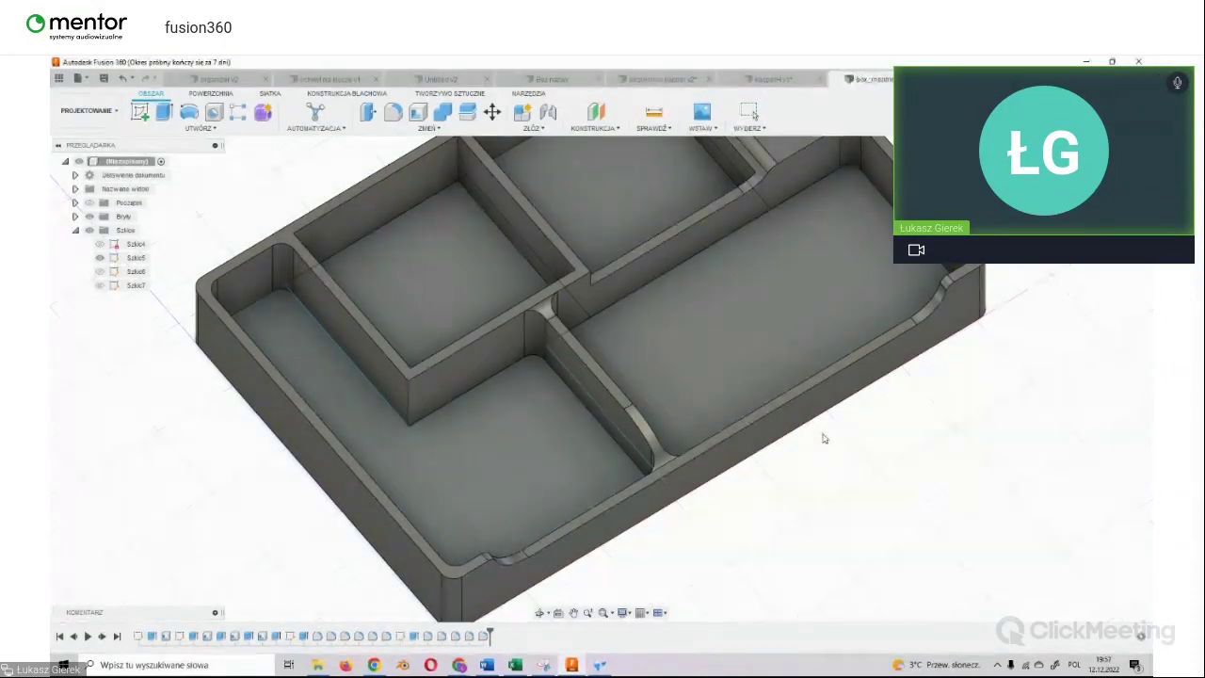
mouse_move(601, 377)
shift+middle_down()
mouse_move(612, 379)
mouse_move(649, 332)
shift+middle_up()
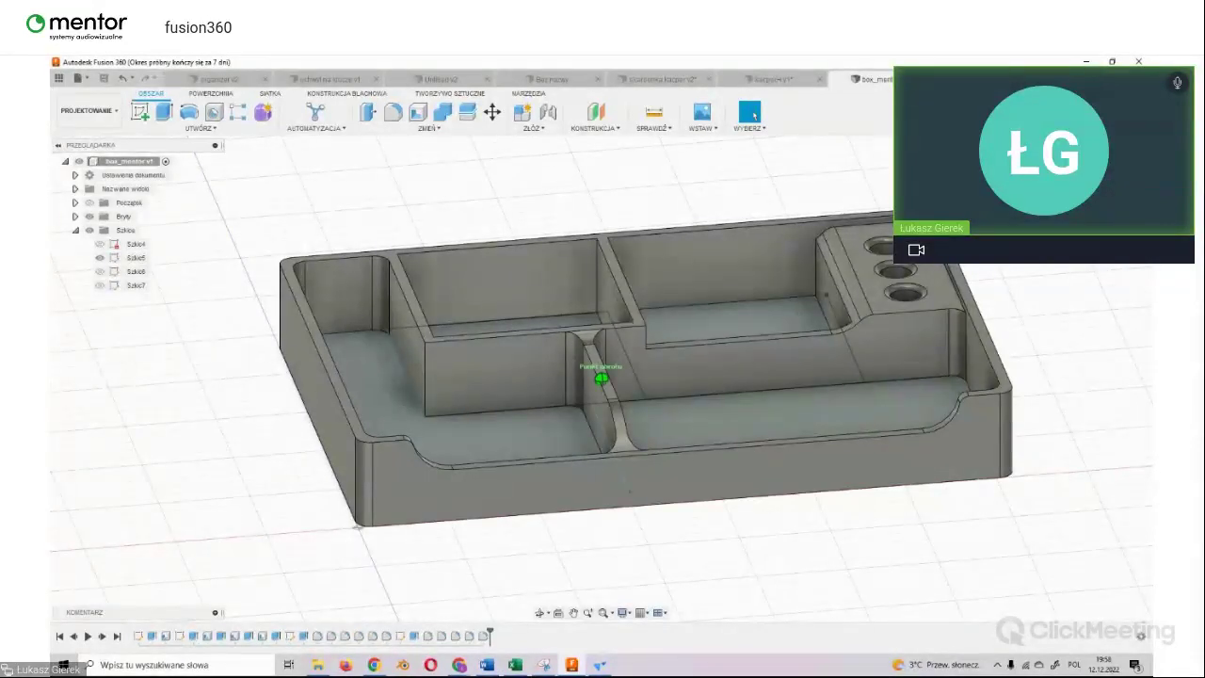
shift+middle_drag(600, 379, 534, 341)
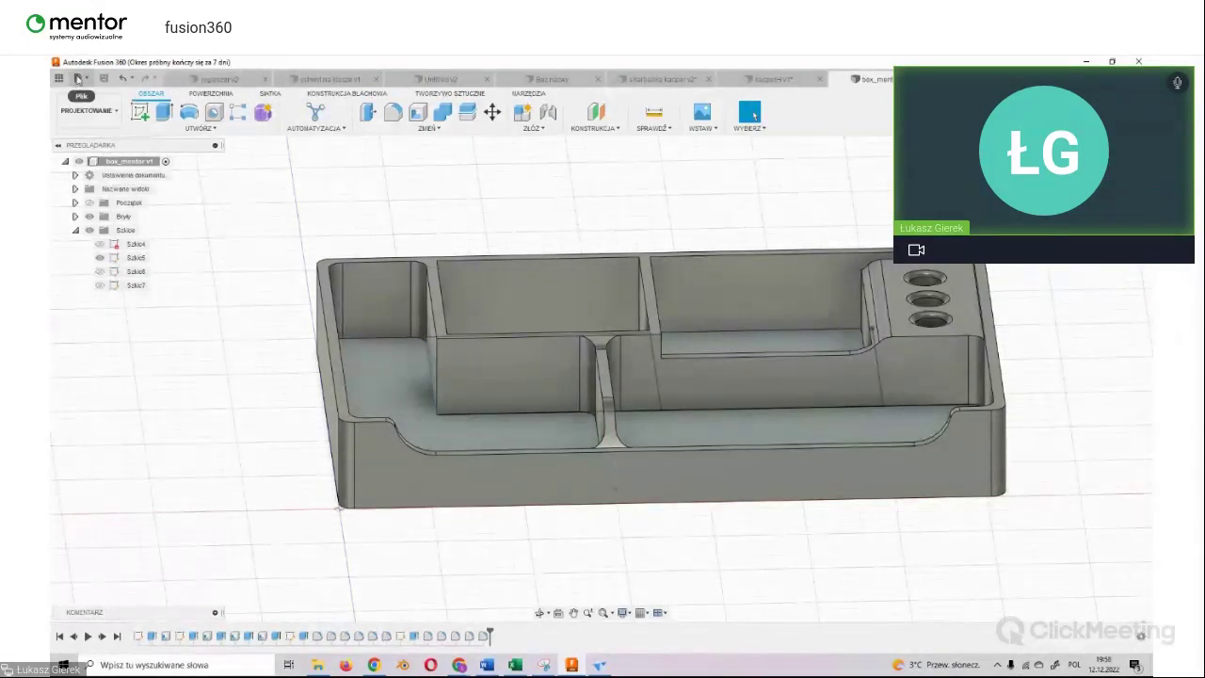
click(77, 78)
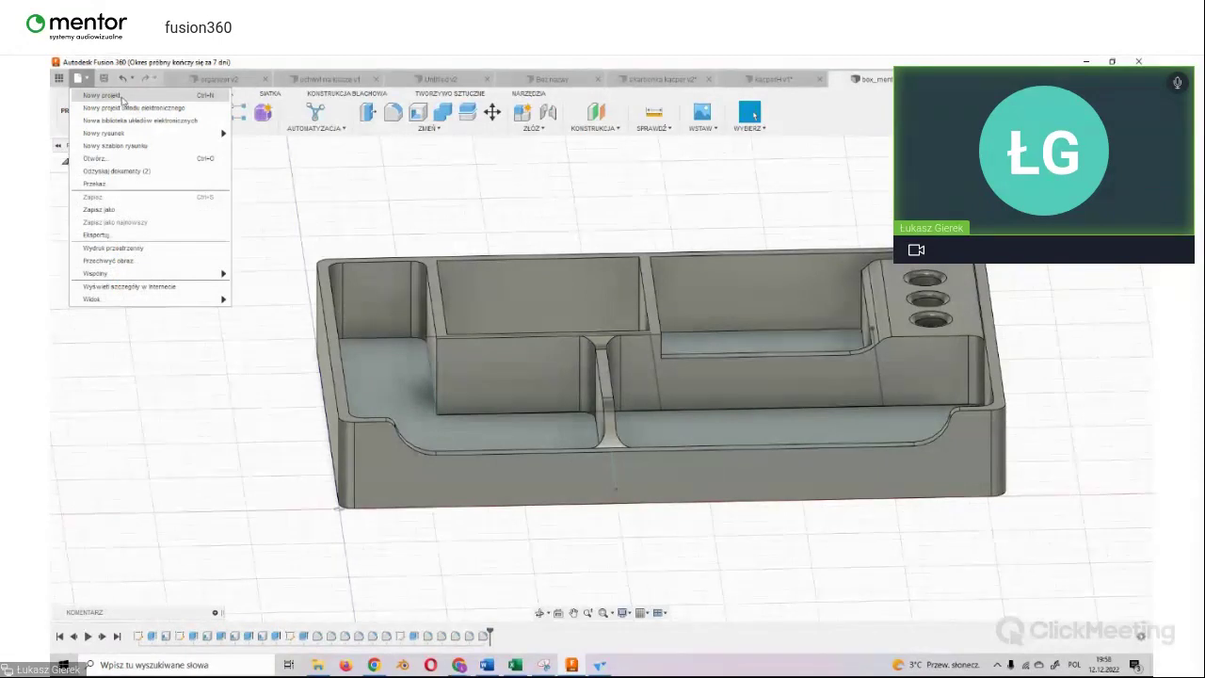
Step: Start a new design with a sketch on the XY plane, then switch to the ClickMeeting window
click(117, 96)
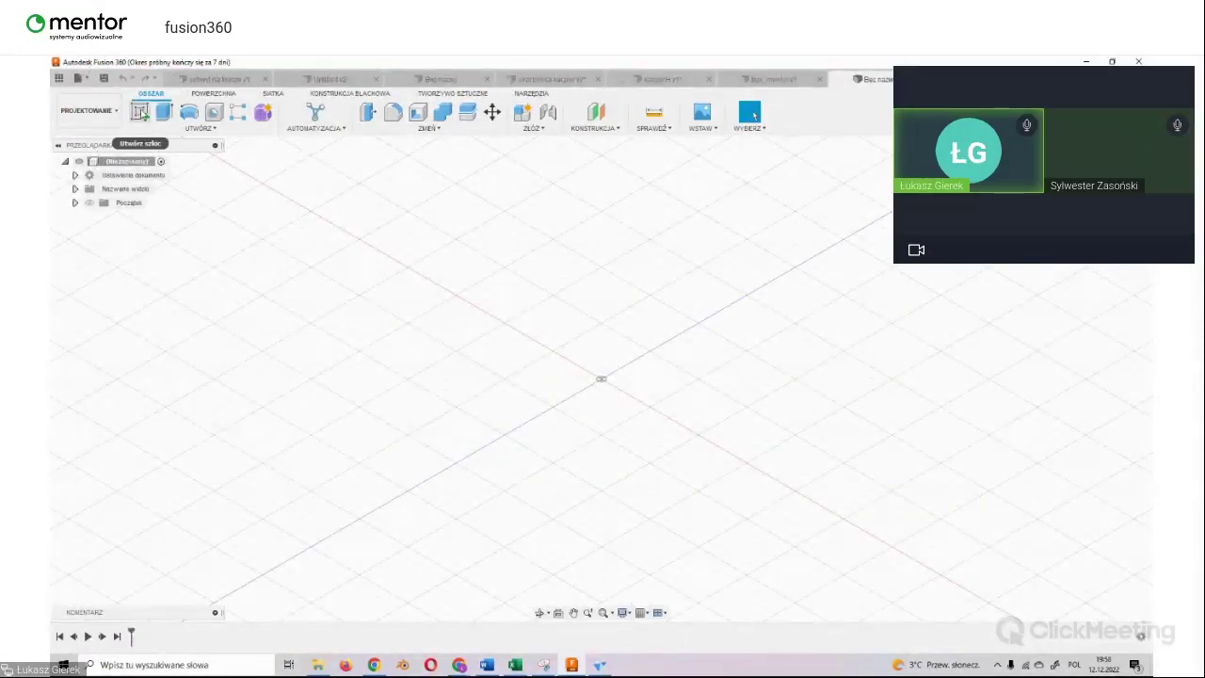
click(139, 111)
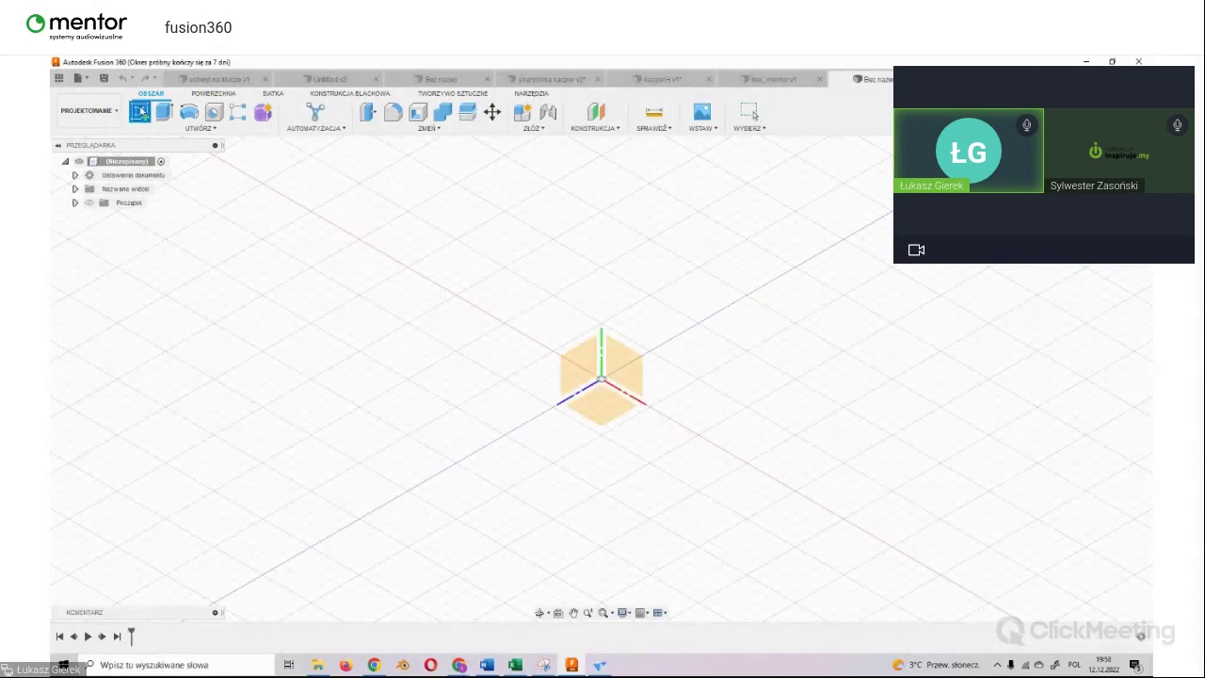
click(591, 412)
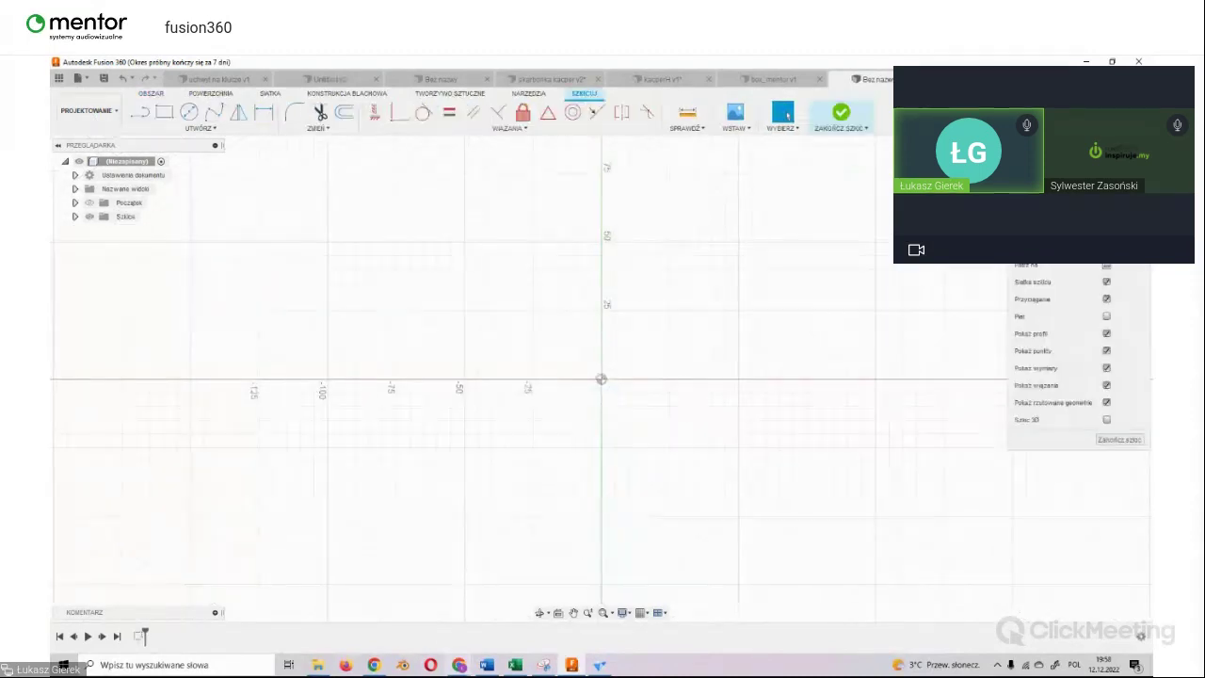
click(469, 670)
mouse_move(458, 665)
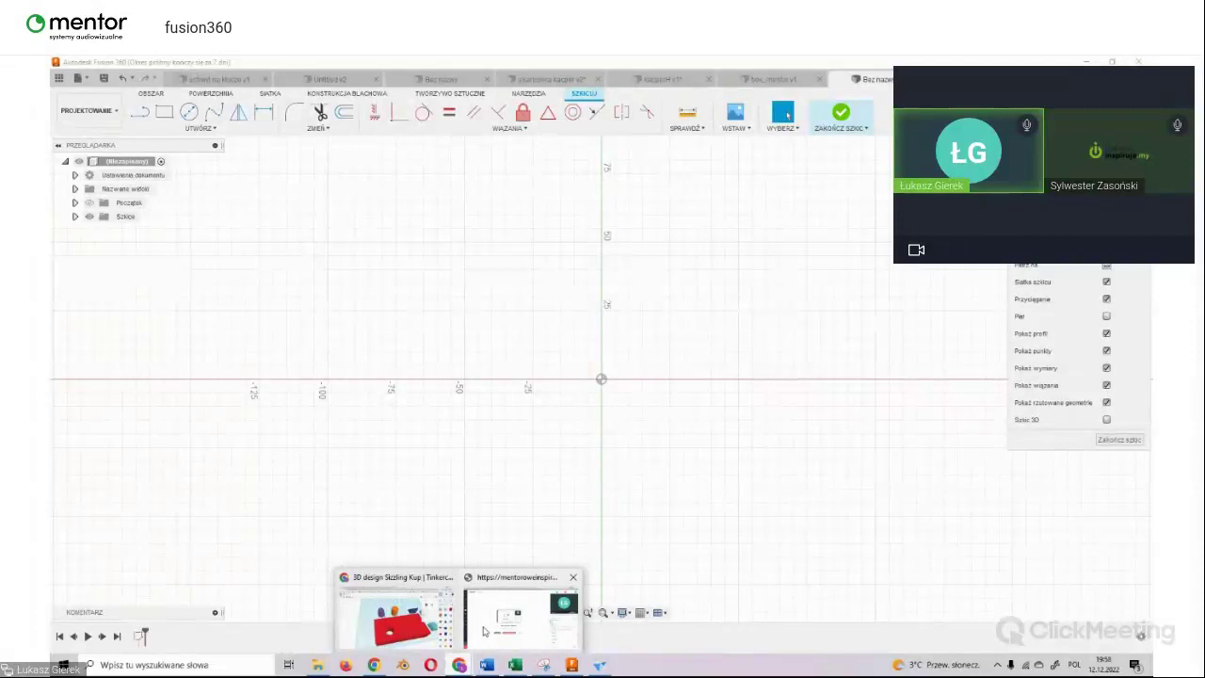
click(483, 631)
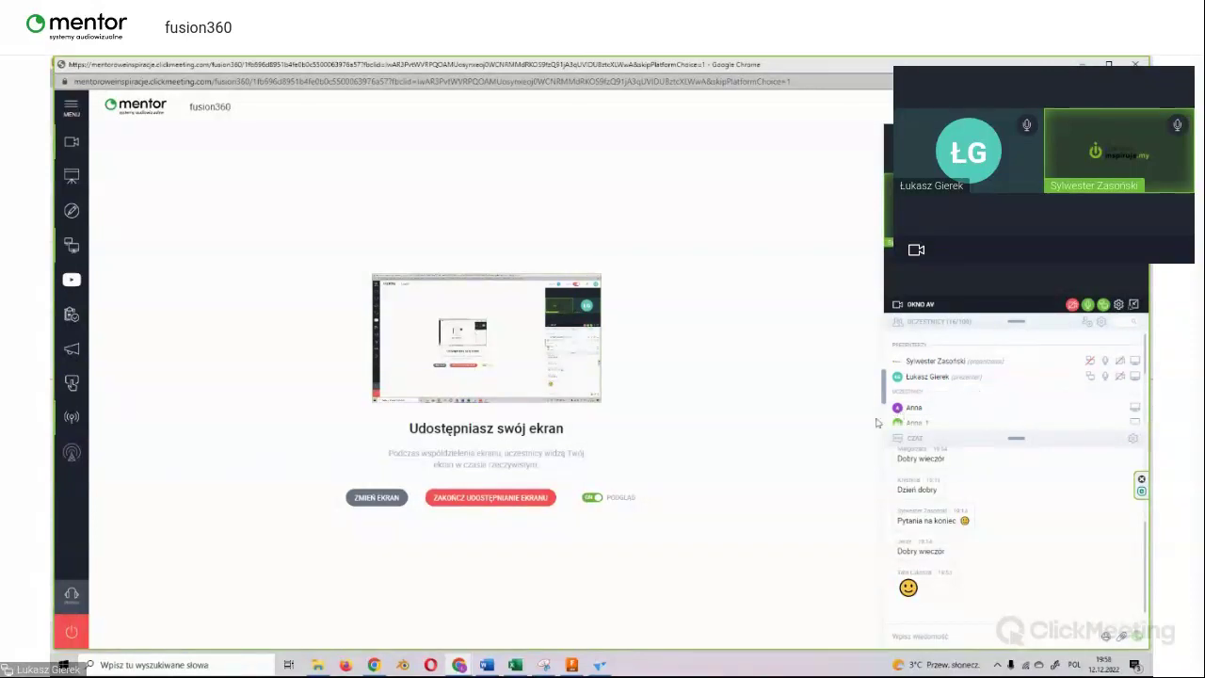
click(1081, 62)
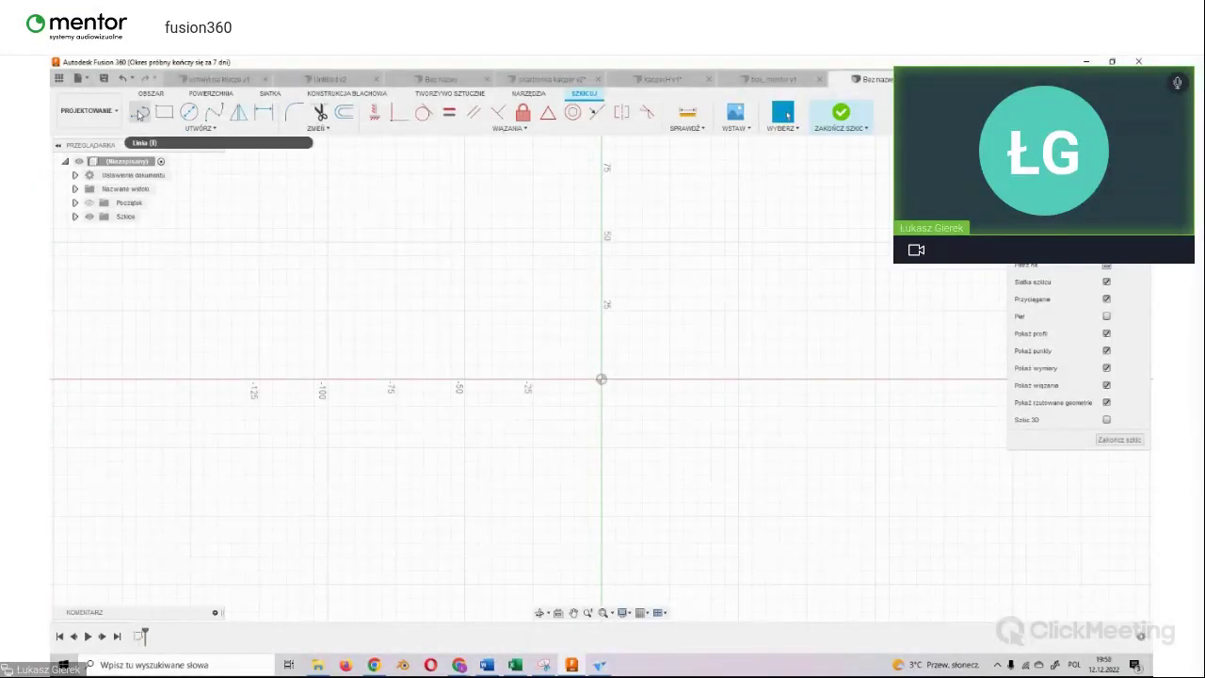
Step: Finish the empty sketch, start one on the horizontal origin plane, and pan the origin to lower left
click(841, 114)
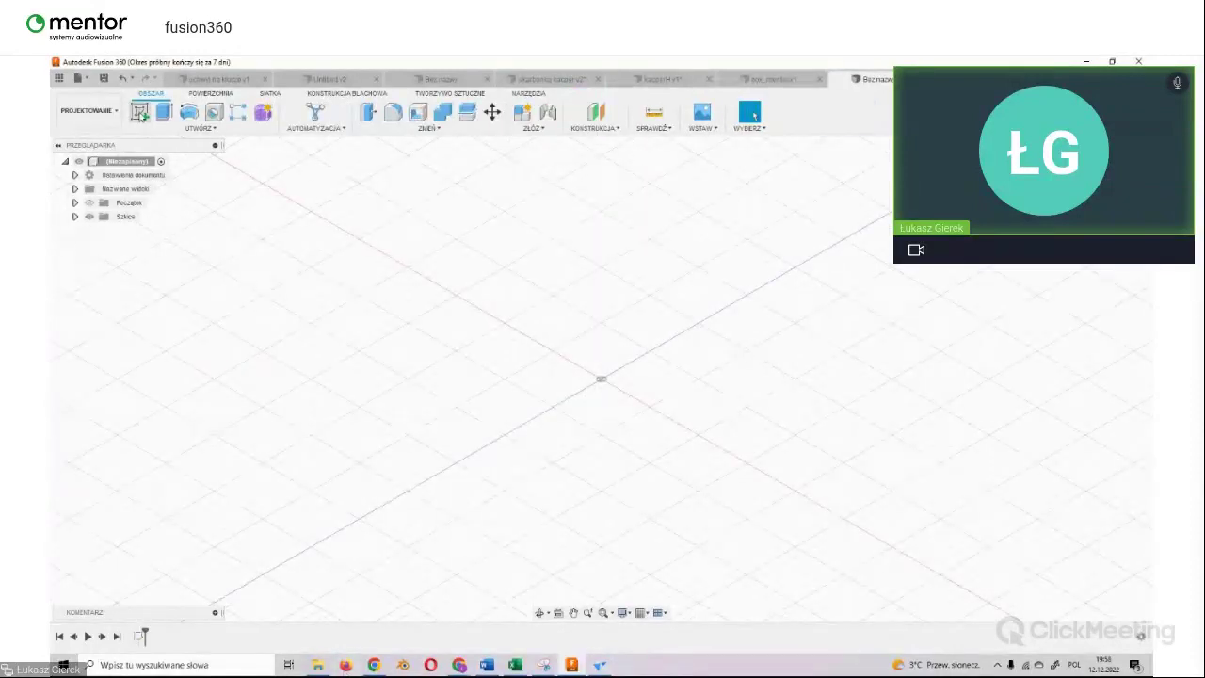
click(139, 113)
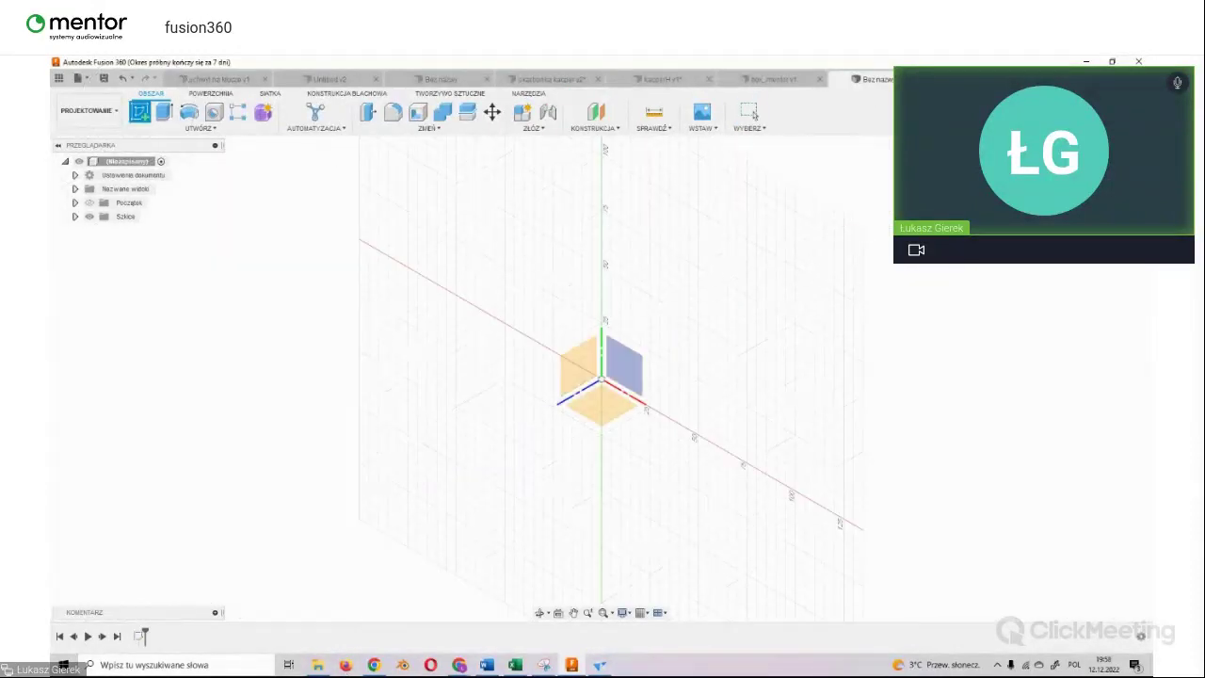
click(605, 408)
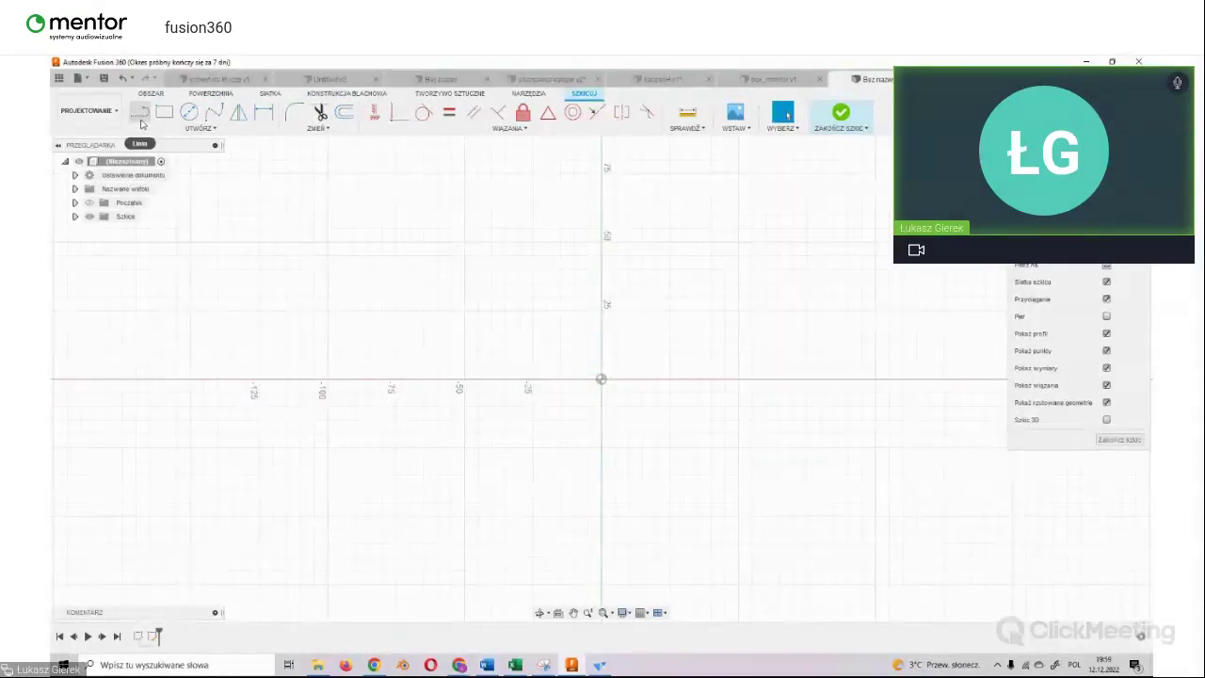
click(604, 381)
click(574, 613)
drag(601, 380, 258, 552)
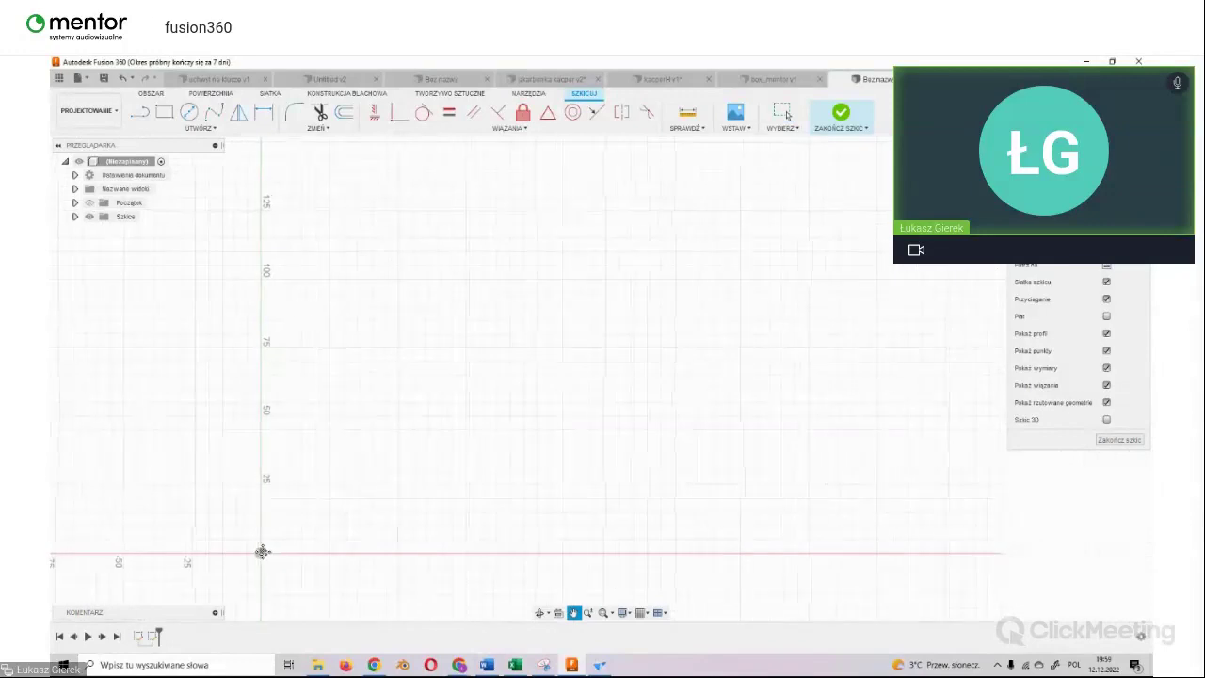
Step: Draw lines from the origin 100 mm up, 30 mm right, 100 mm down, closing the rectangle
click(137, 113)
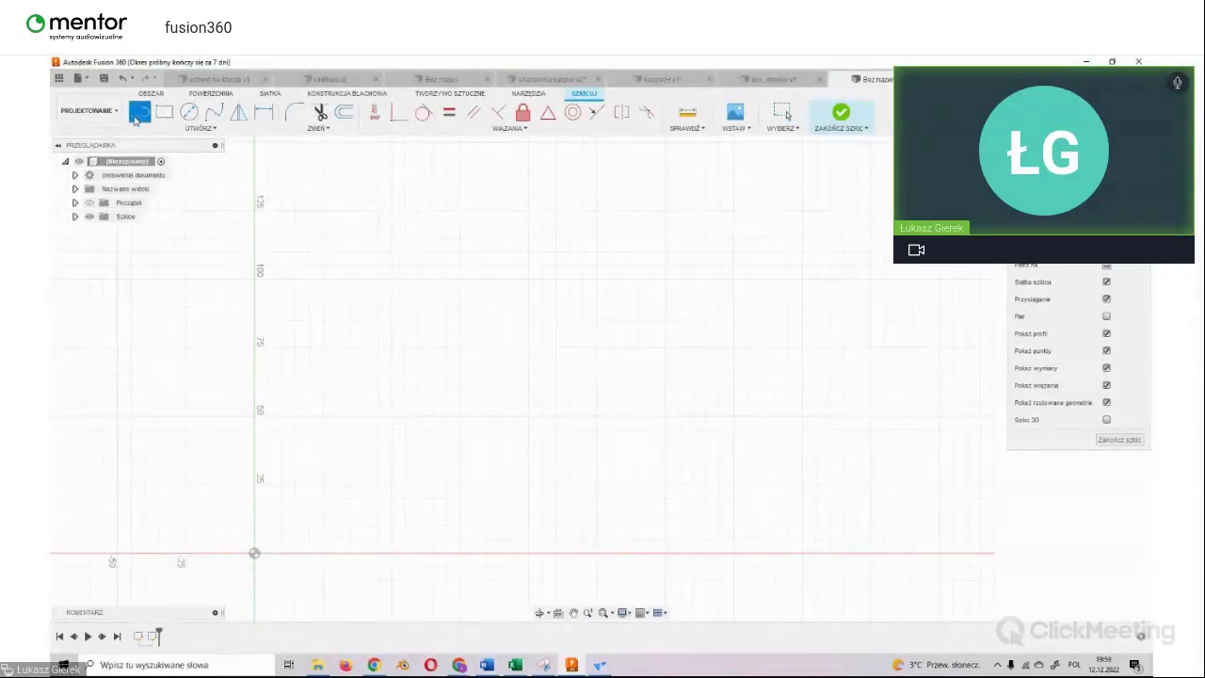
click(254, 553)
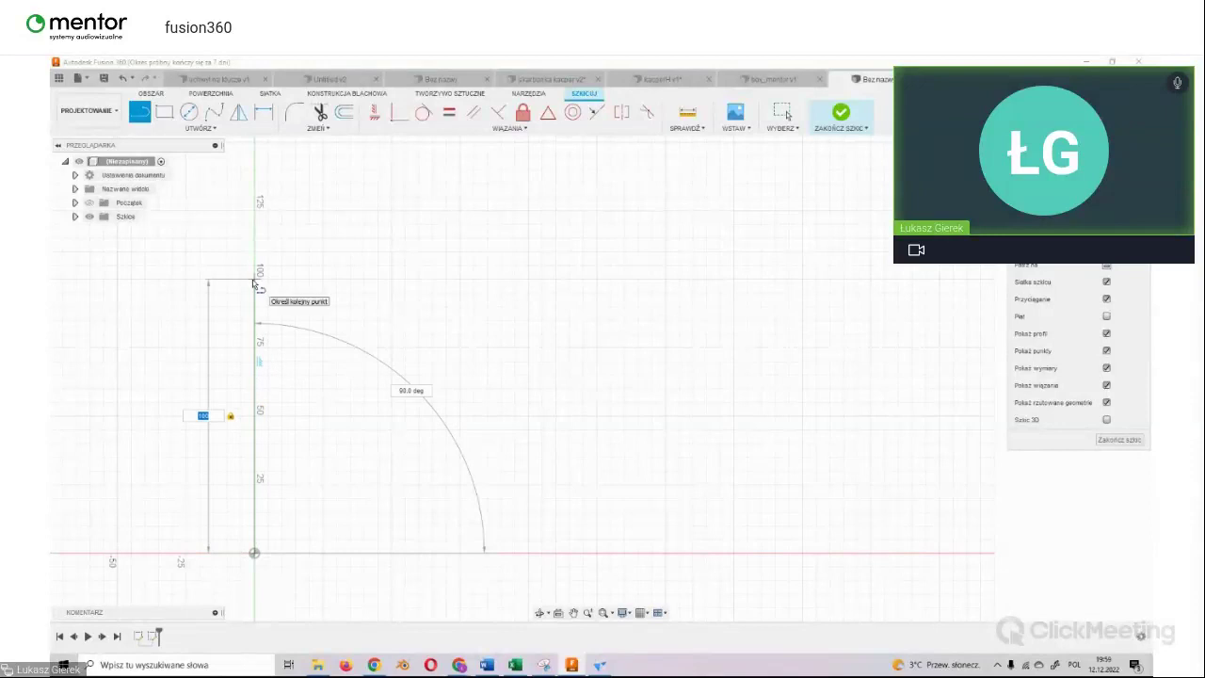
click(255, 282)
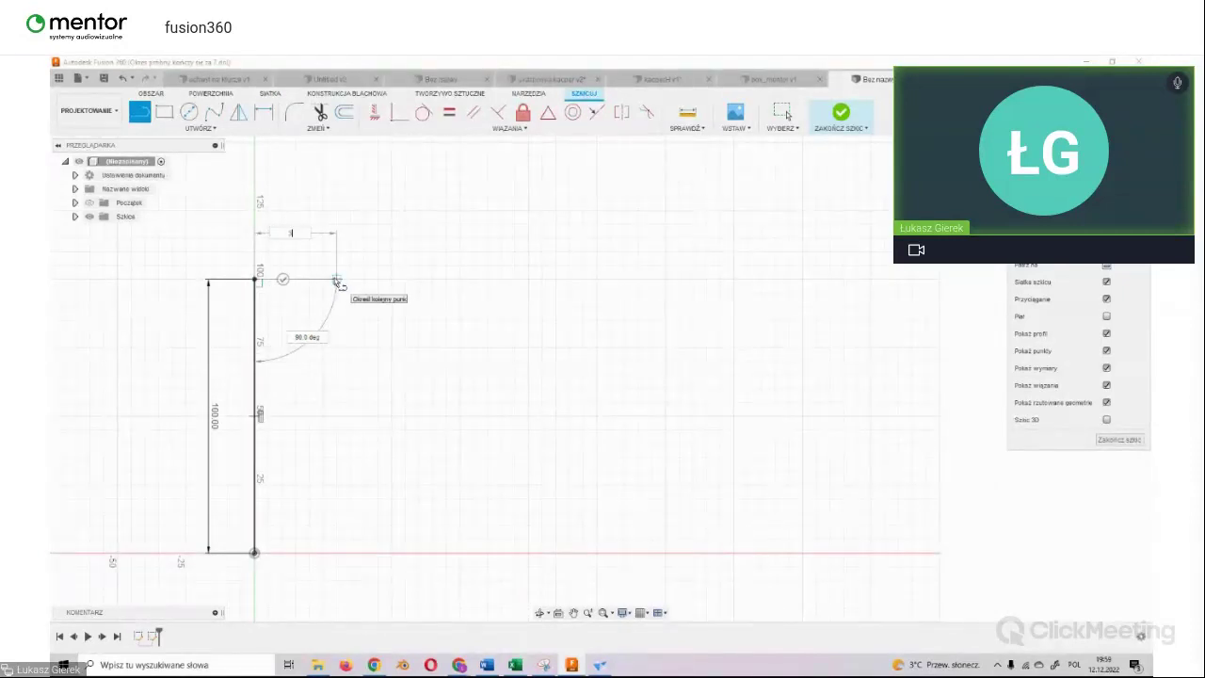
click(336, 280)
key(Escape)
click(140, 112)
click(337, 280)
click(337, 553)
click(254, 553)
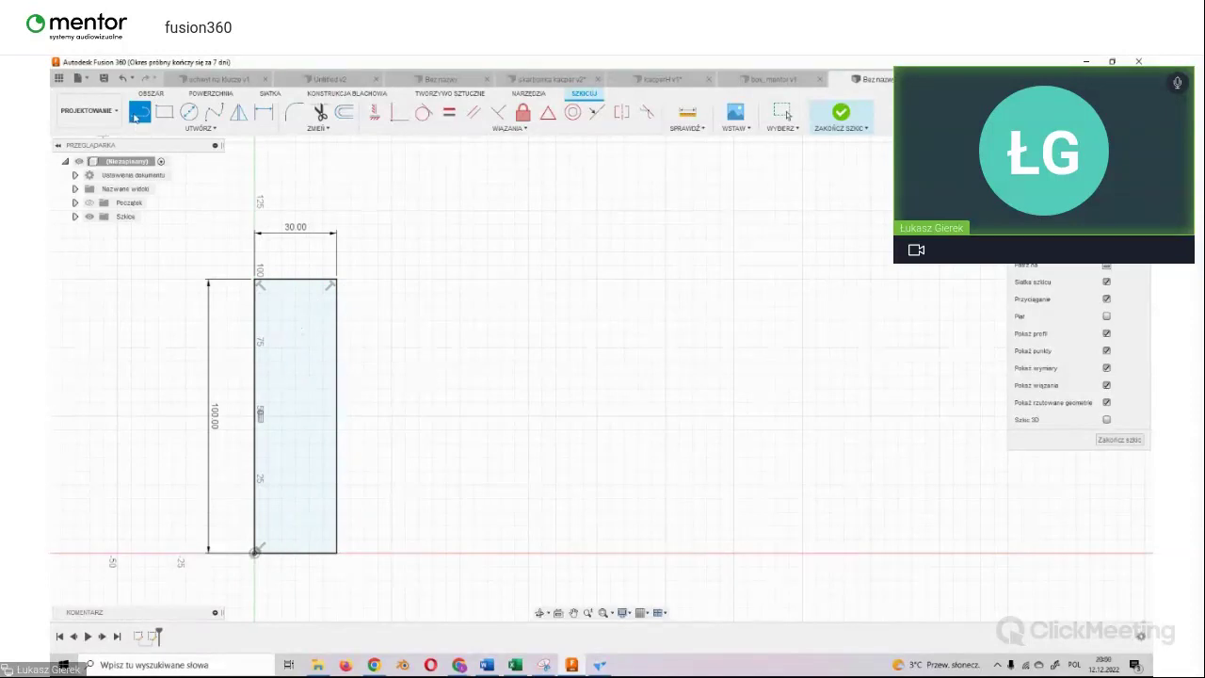
Step: Draw a 20 mm line down from the top edge midpoint, extend it, then undo the extension
click(297, 281)
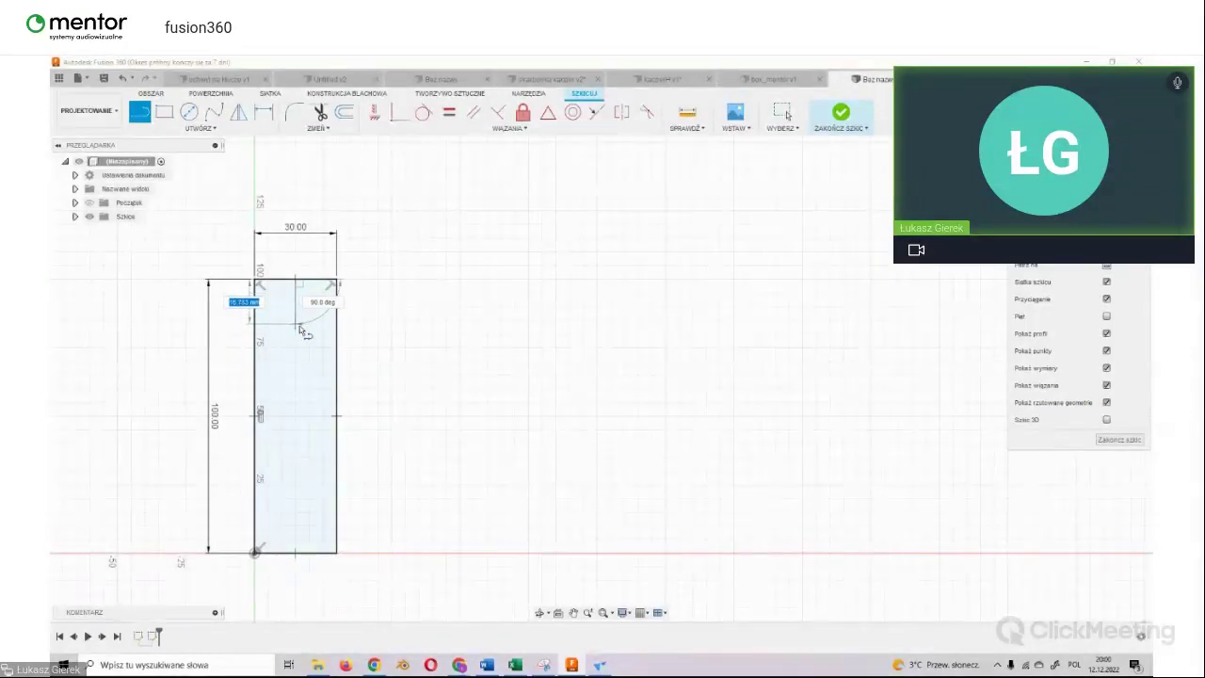
click(298, 335)
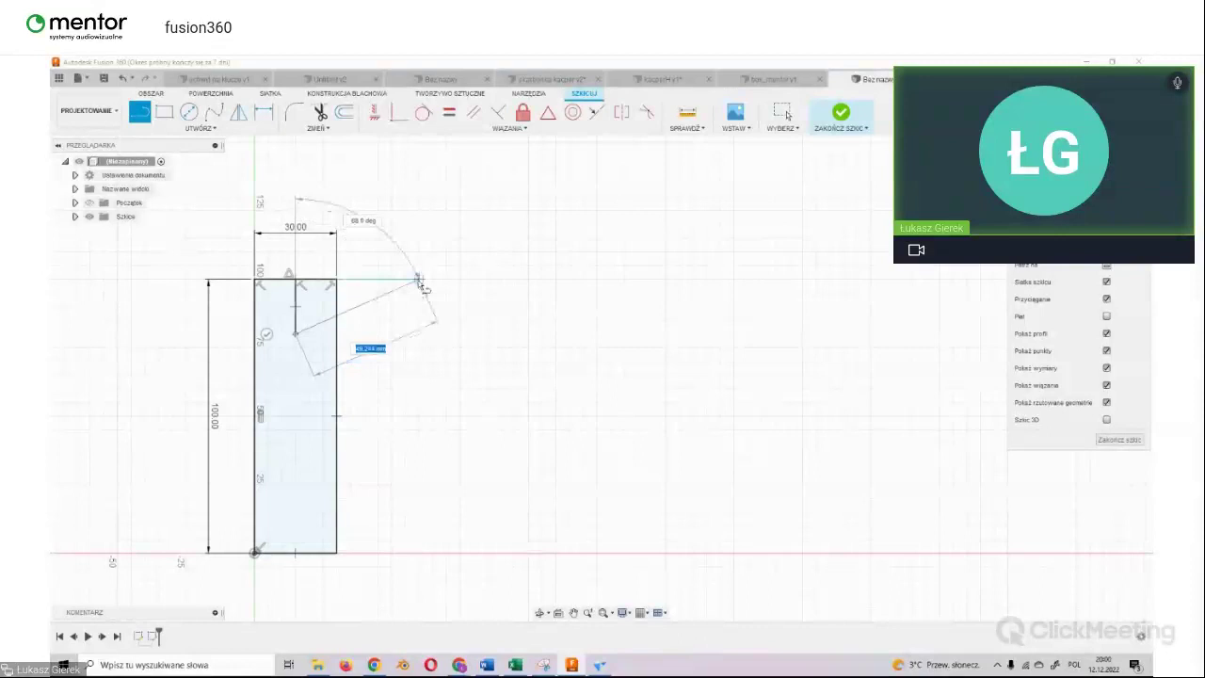
key(Escape)
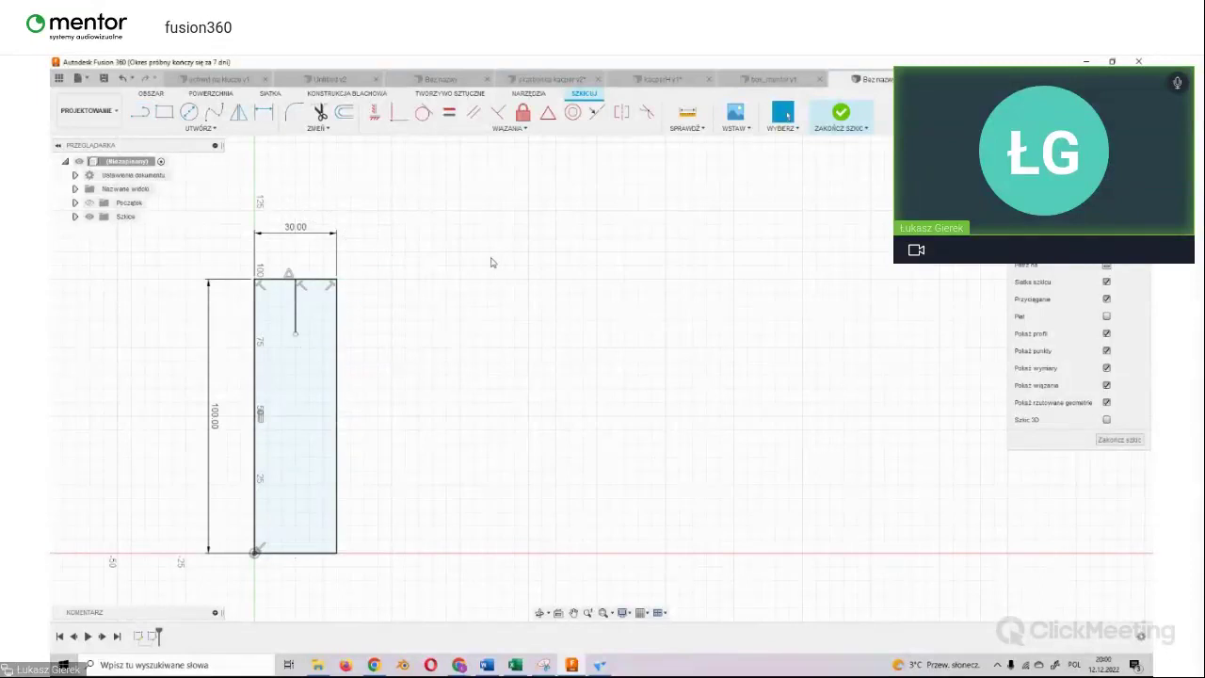
click(148, 116)
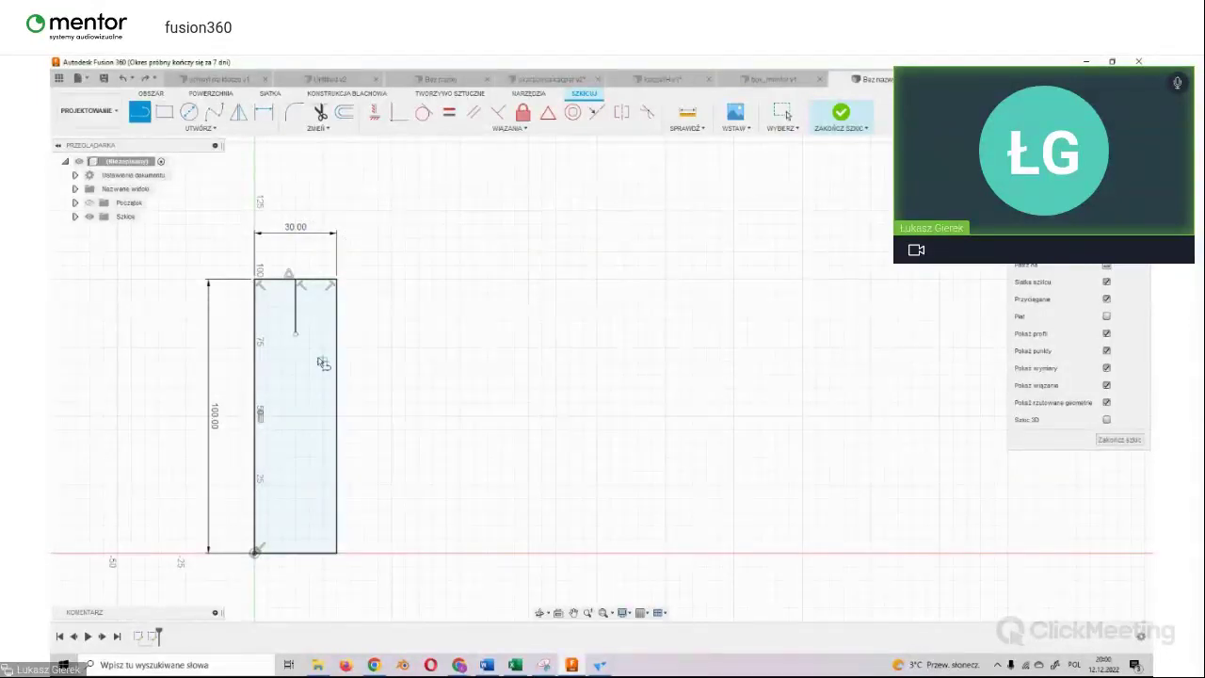
click(297, 335)
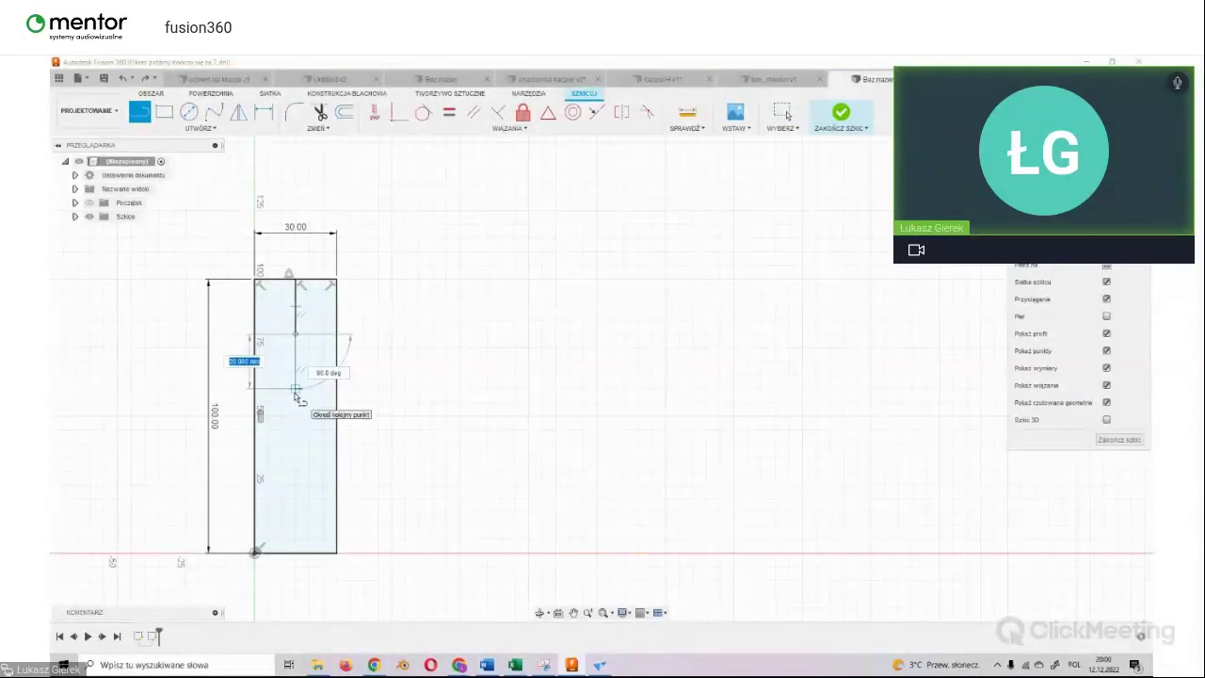
click(294, 390)
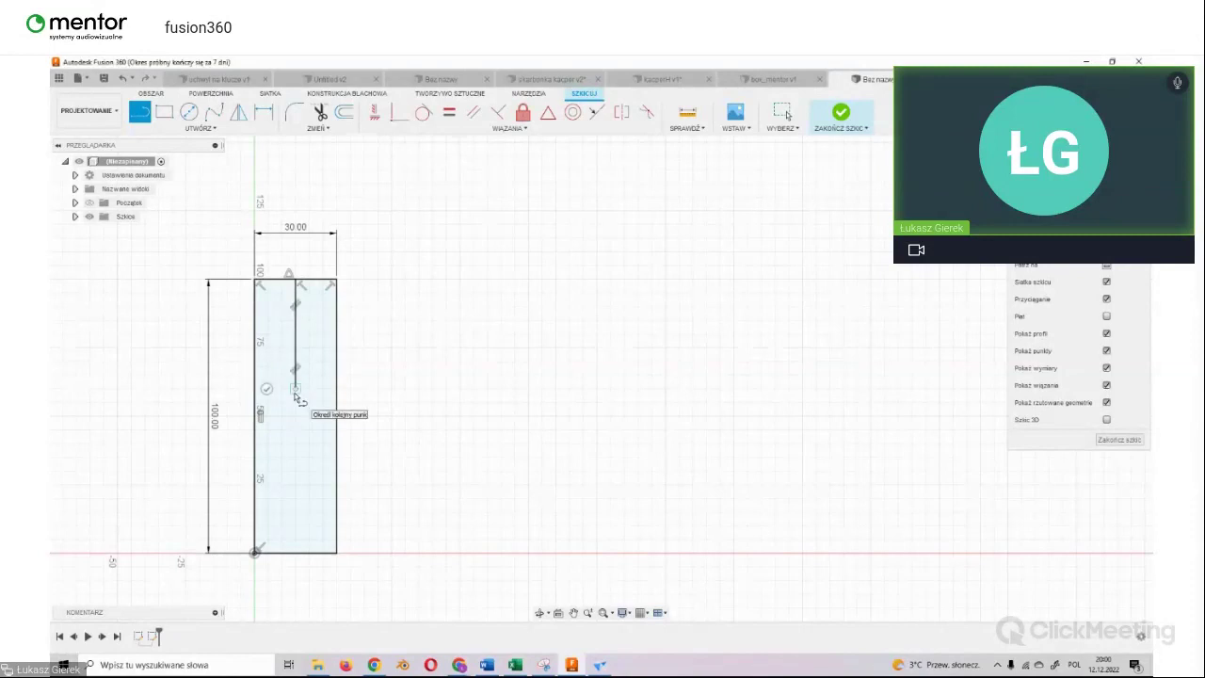
key(Escape)
key(ctrl+z)
Step: Redraw the vertical centre line from the top edge through several points, undoing the stray slanted line
click(139, 111)
click(294, 281)
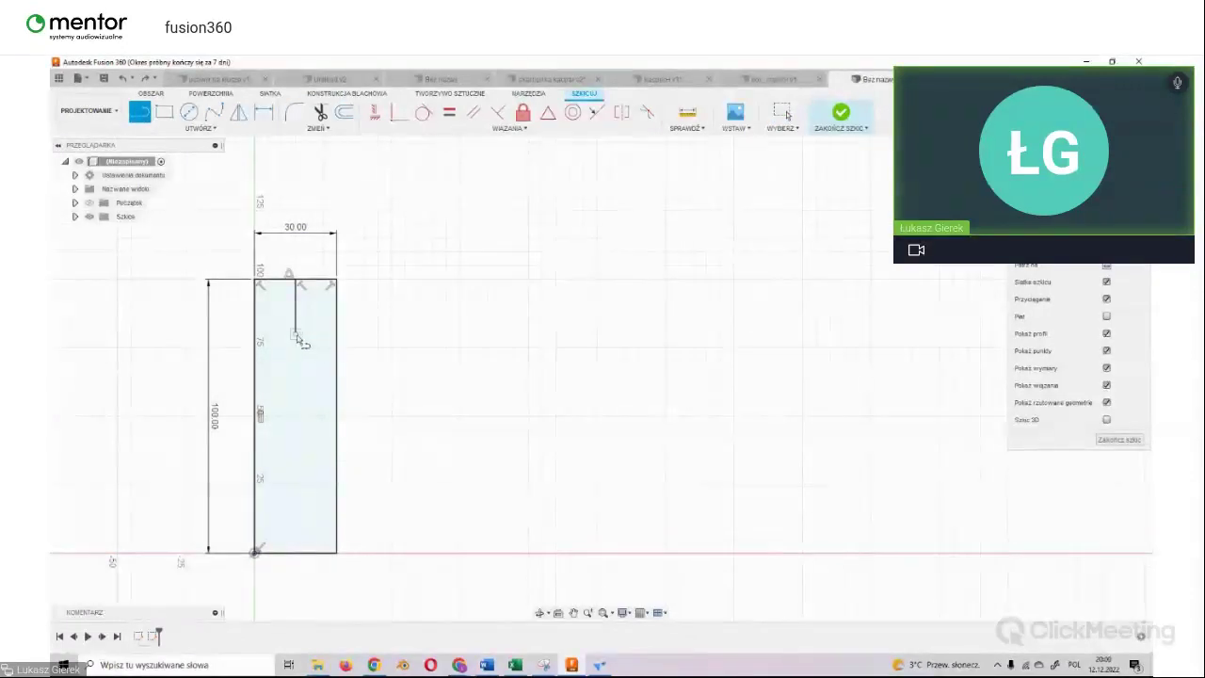
click(294, 335)
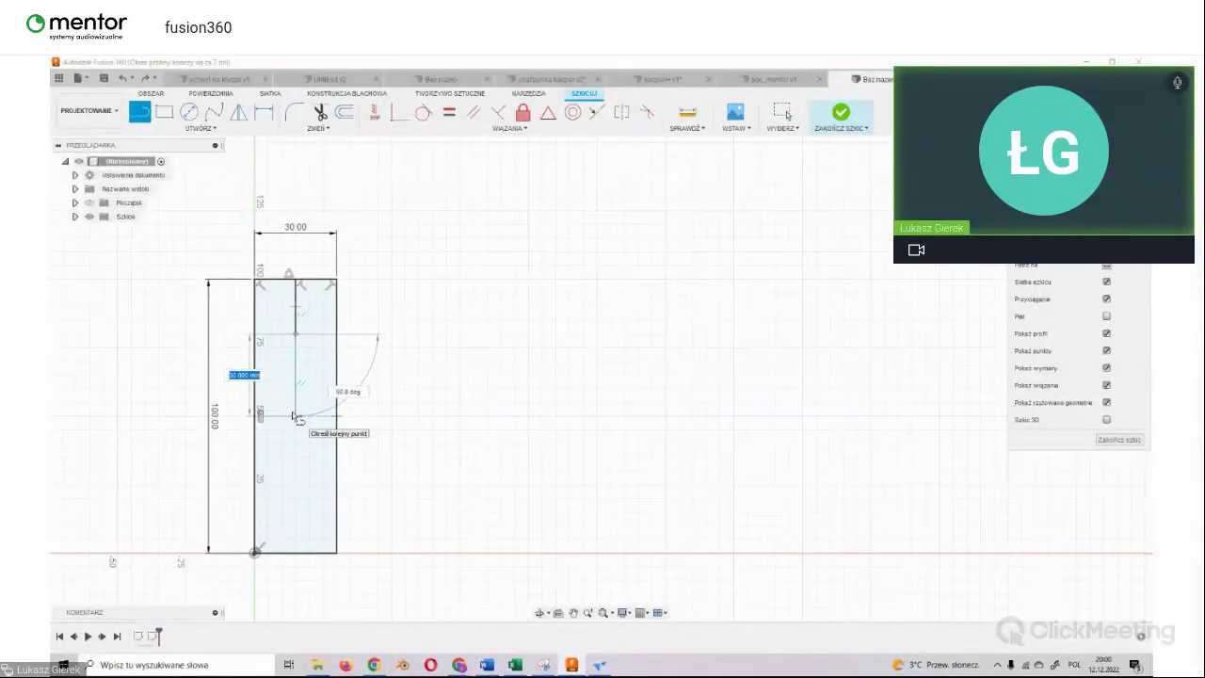
click(295, 416)
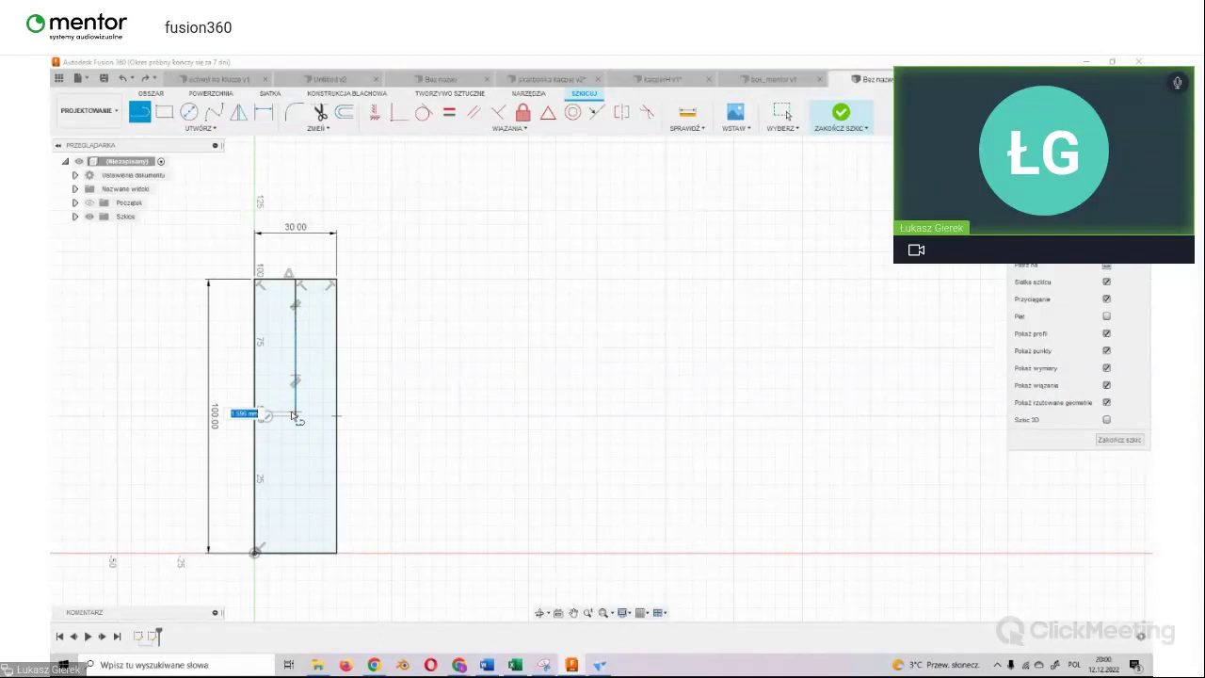
click(295, 498)
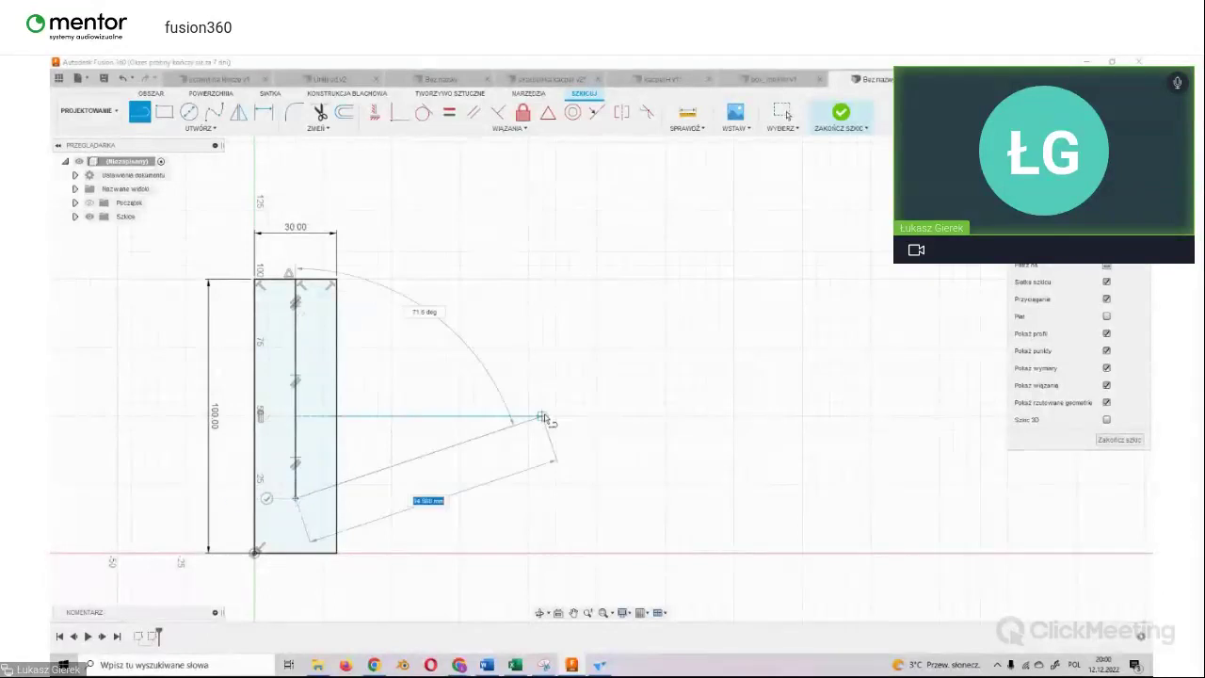
click(556, 417)
key(Escape)
key(ctrl+z)
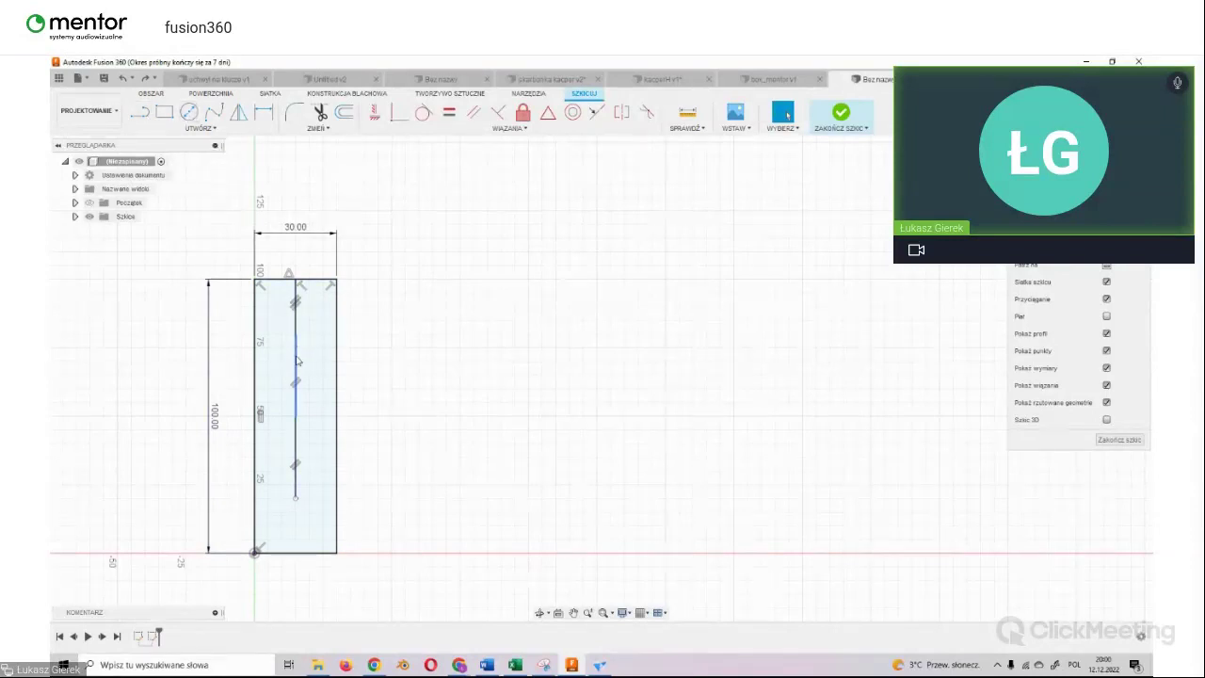
scroll(297, 359, up, 2)
scroll(301, 349, up, 3)
scroll(310, 310, down, 2)
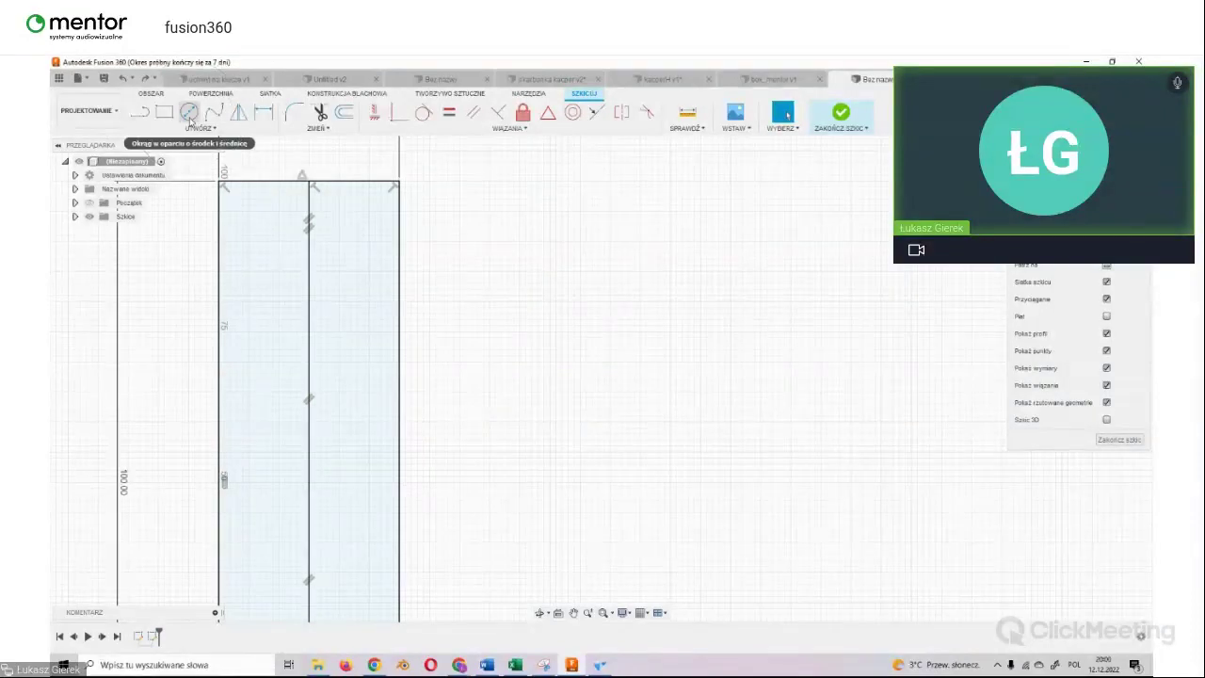
Step: Place two equal Ø6 circles on the centre line, one upper and one lower
click(192, 116)
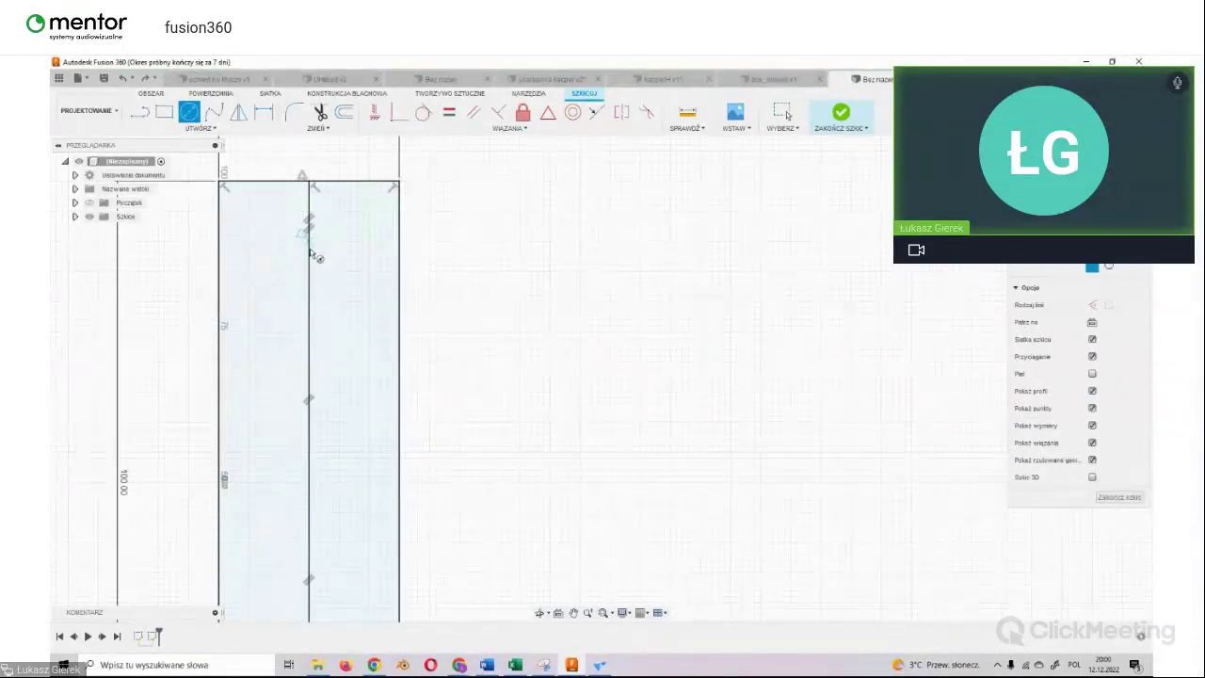
click(309, 301)
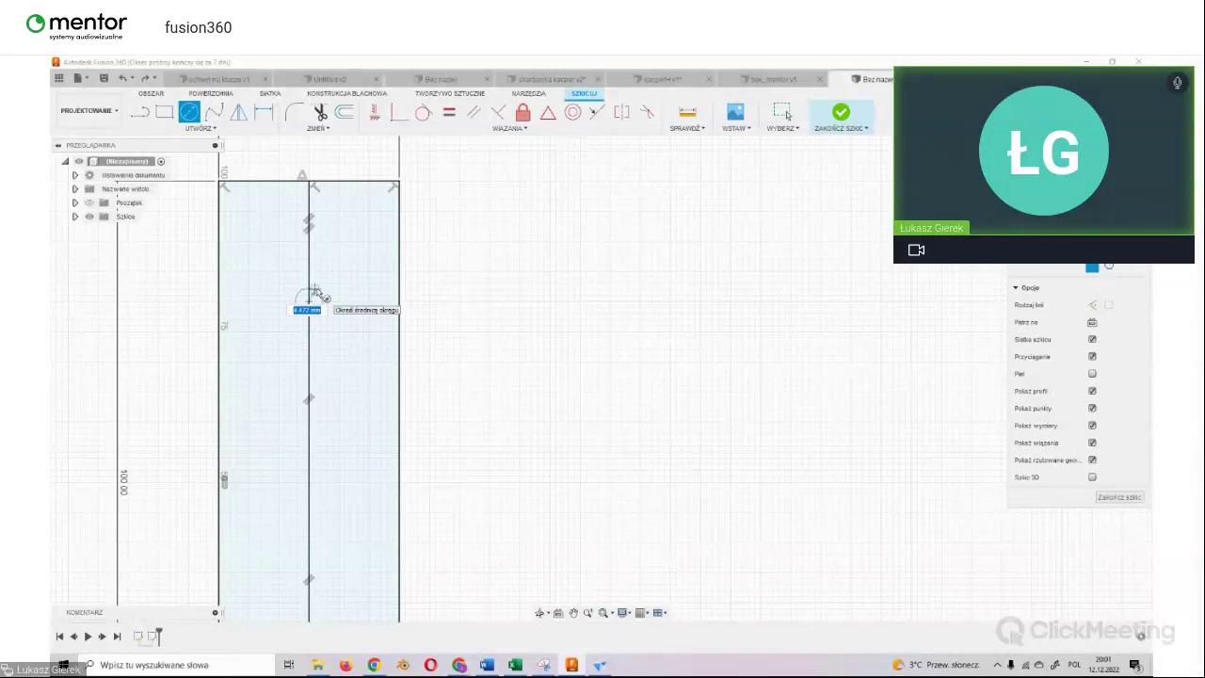
click(321, 294)
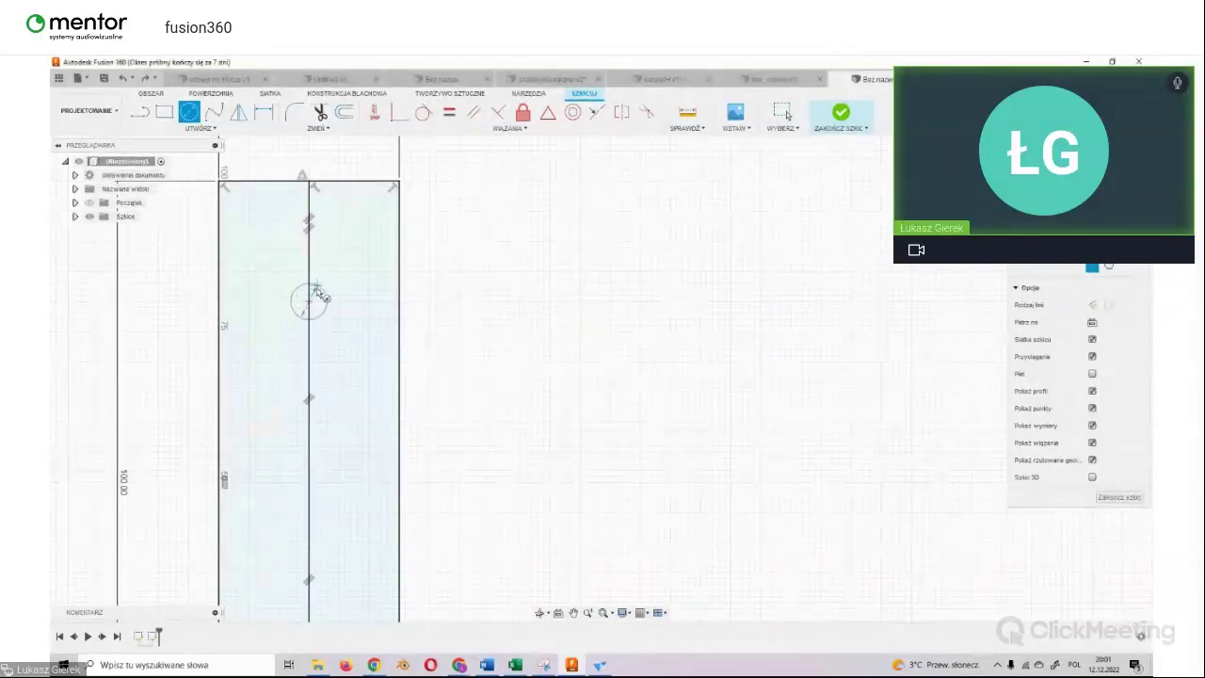
key(Escape)
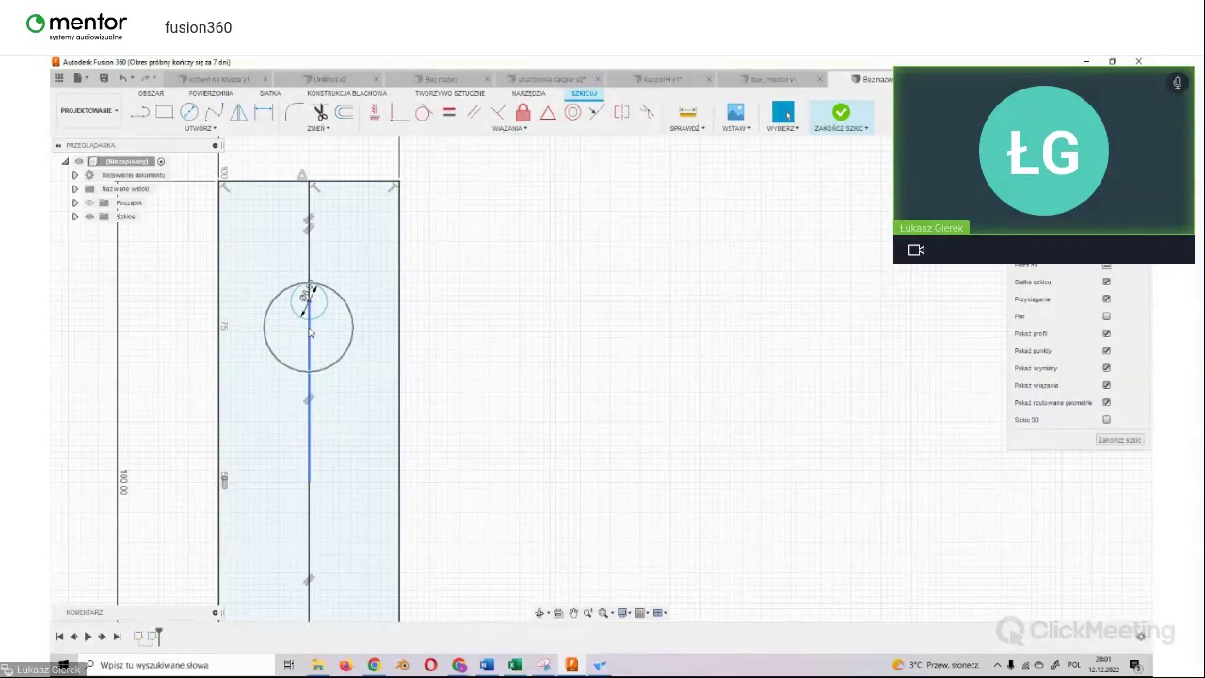
click(311, 301)
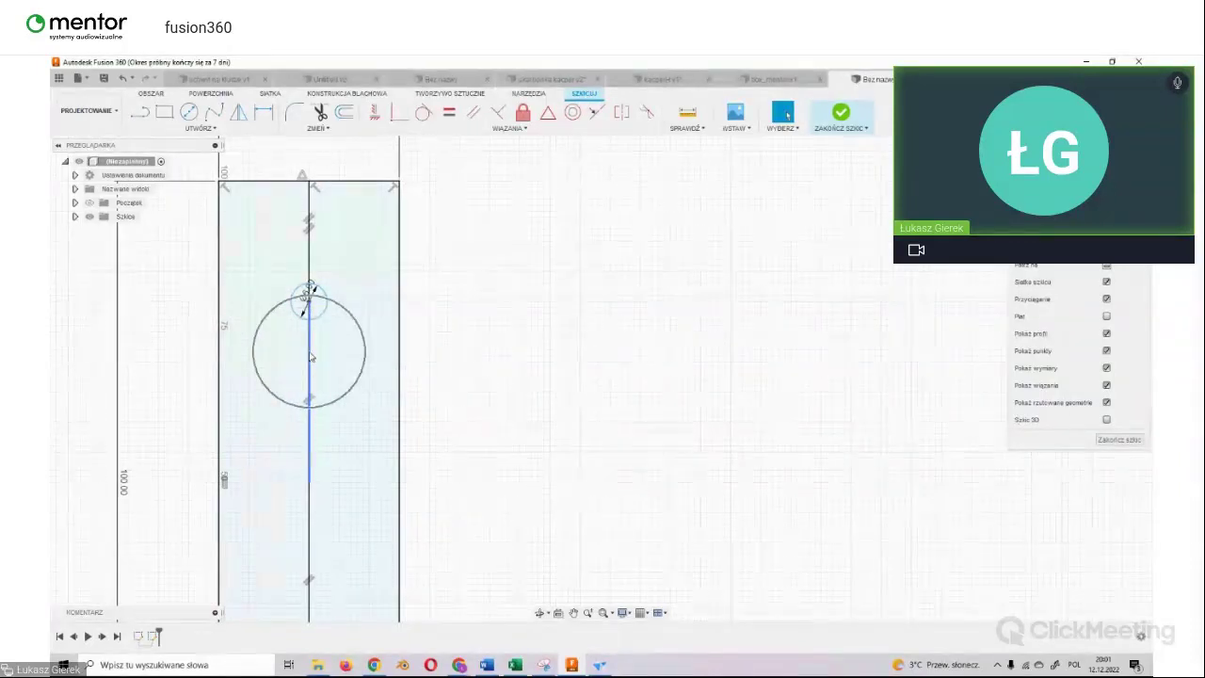
click(196, 113)
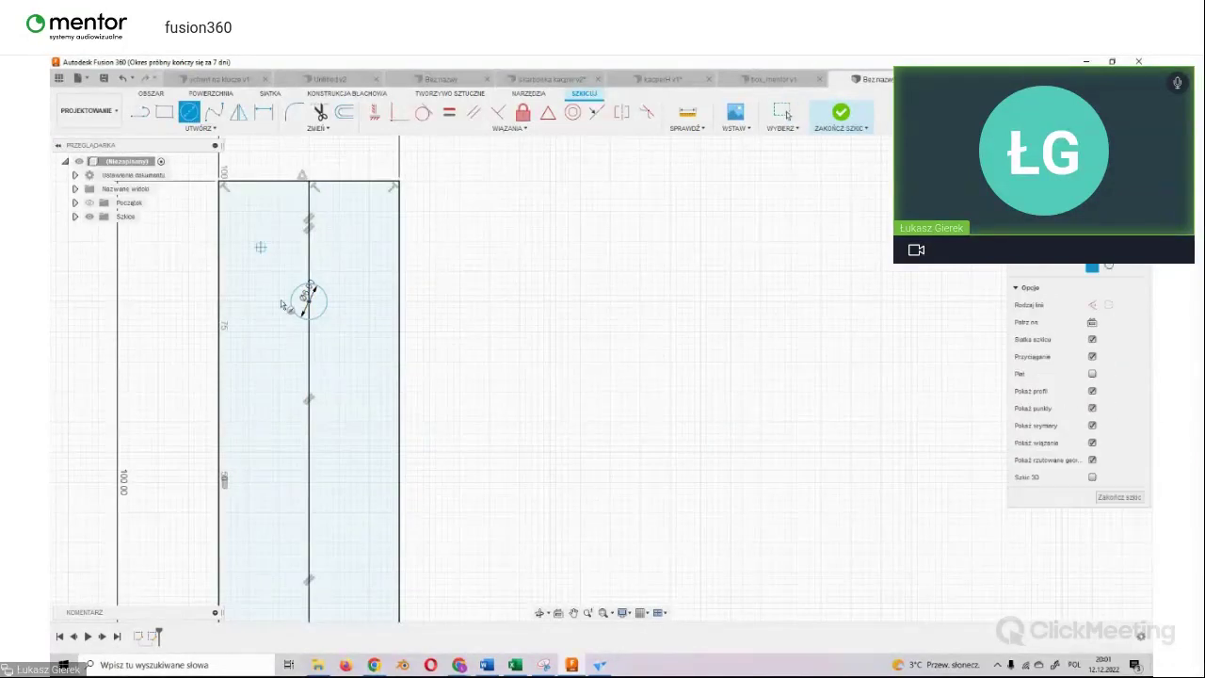
click(309, 482)
text(6)
key(Return)
key(Escape)
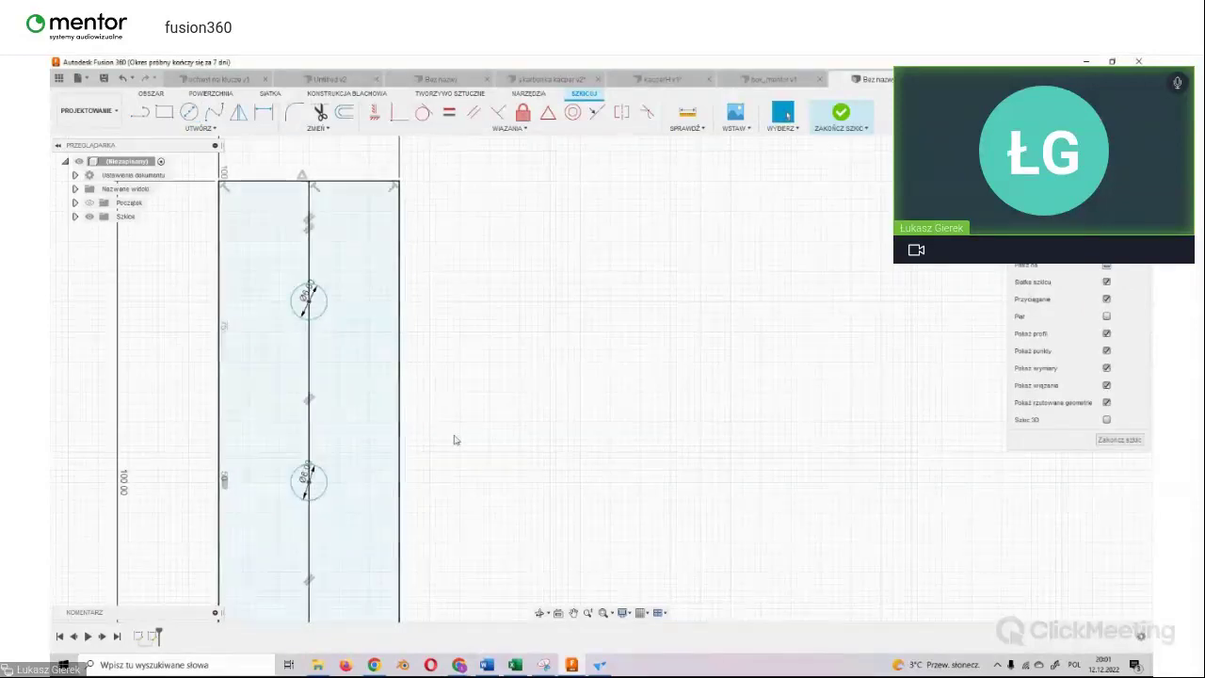
Step: Add a Ø10 circle at the lower end of the centre line
middle_drag(458, 439, 484, 237)
key(c)
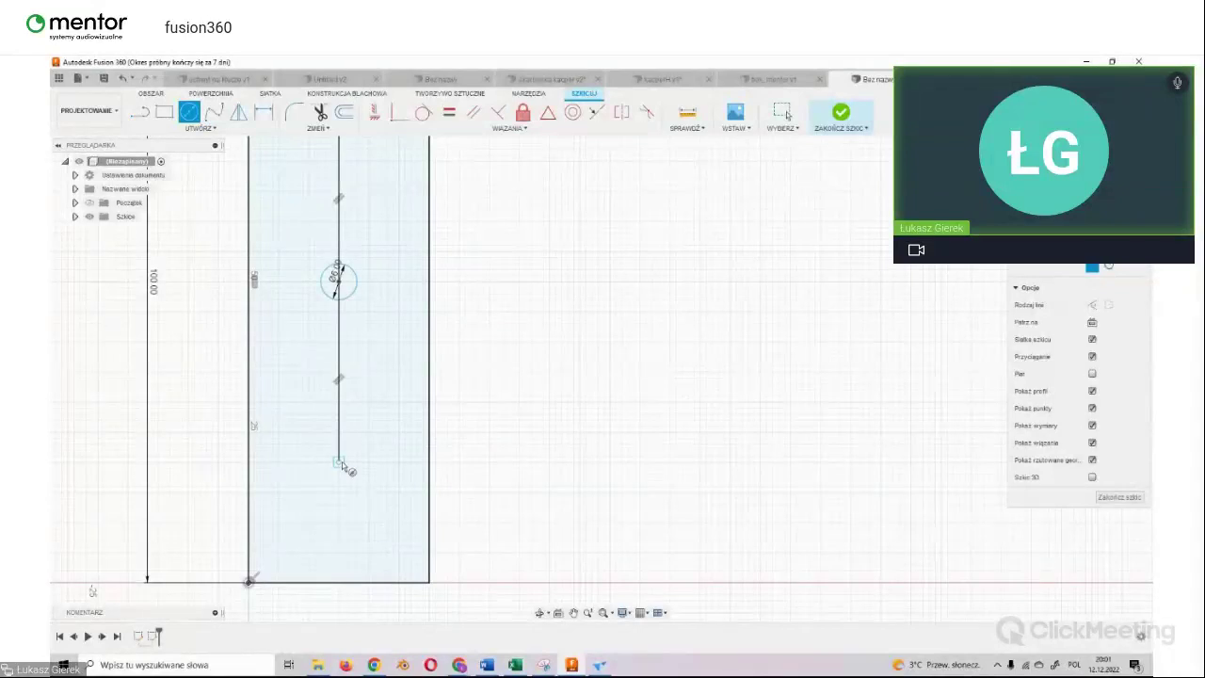
click(339, 461)
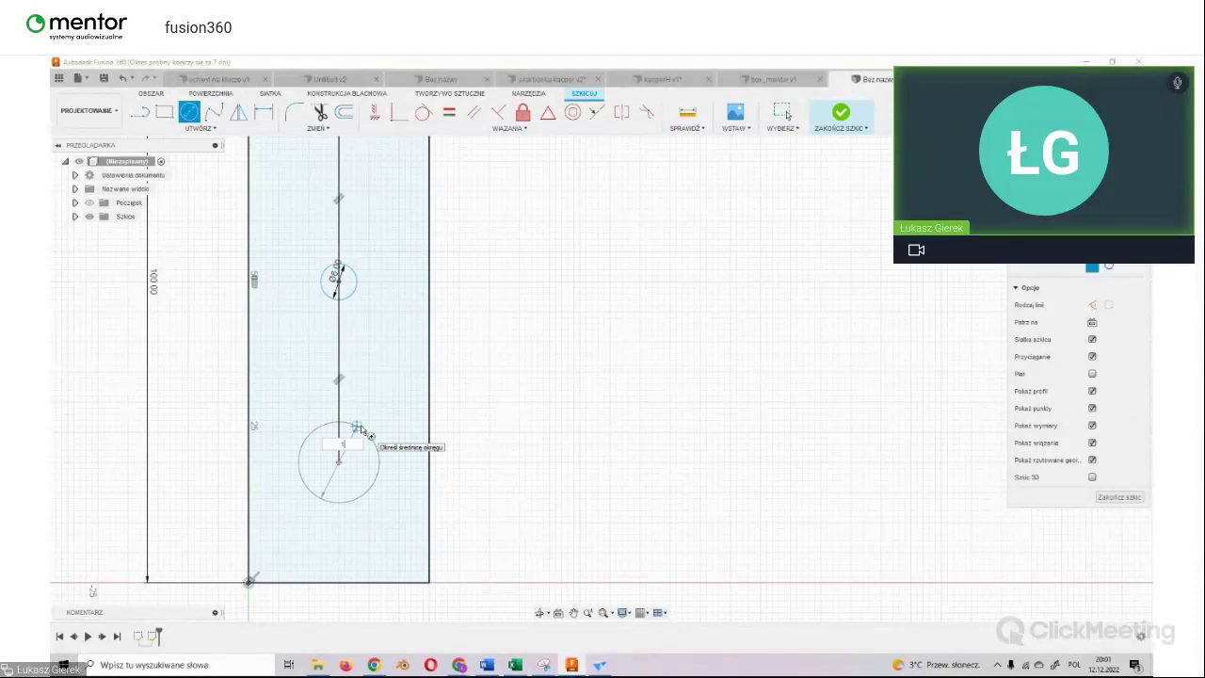
key(Return)
key(Escape)
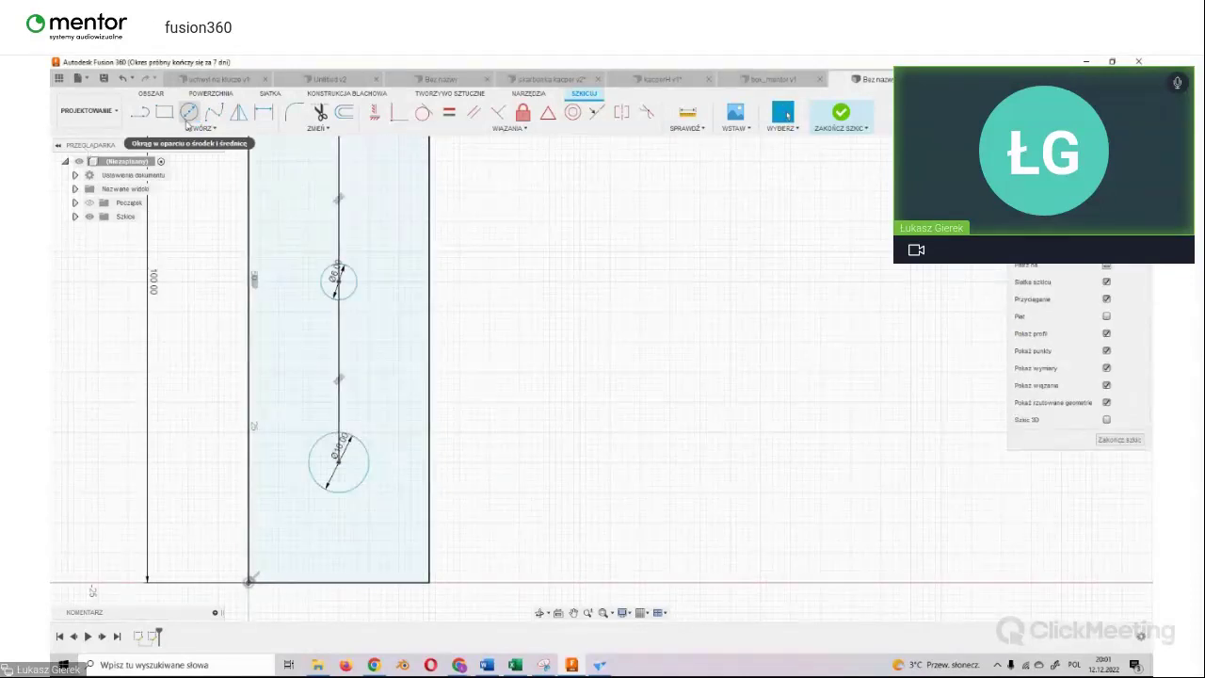
Step: Delete all the centre-line segments and finish the sketch
scroll(485, 333, down, 3)
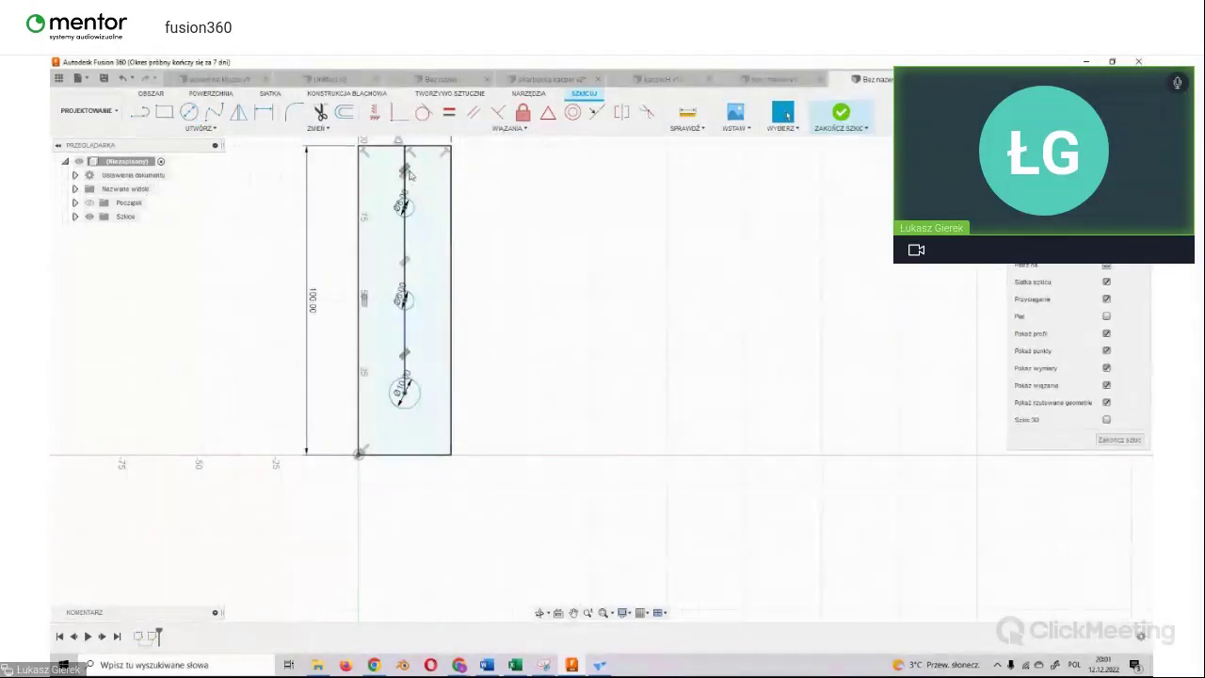
click(406, 167)
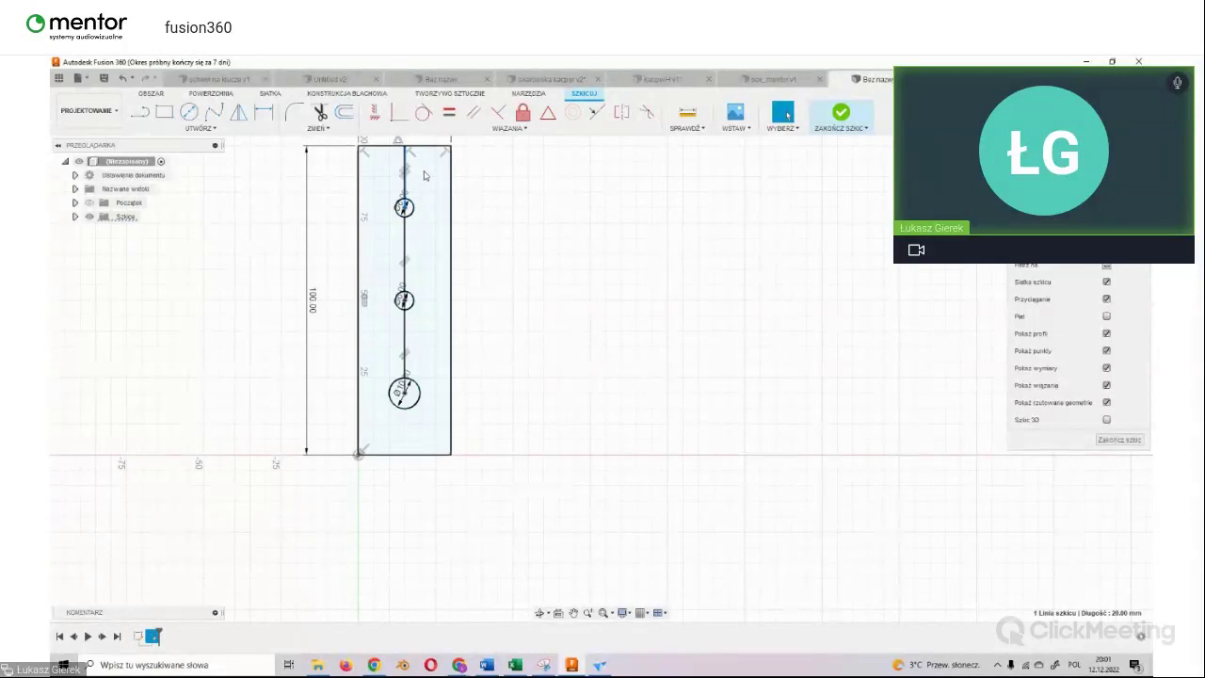
shift+click(404, 254)
key(Delete)
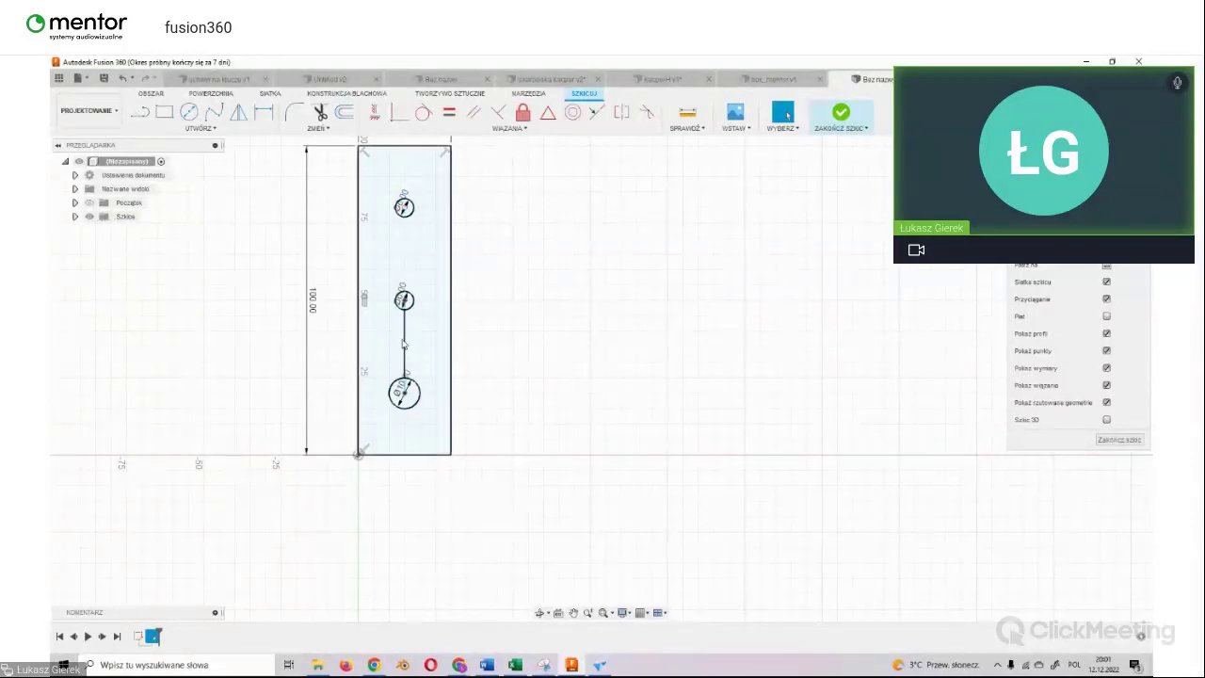
click(405, 343)
click(407, 346)
key(Delete)
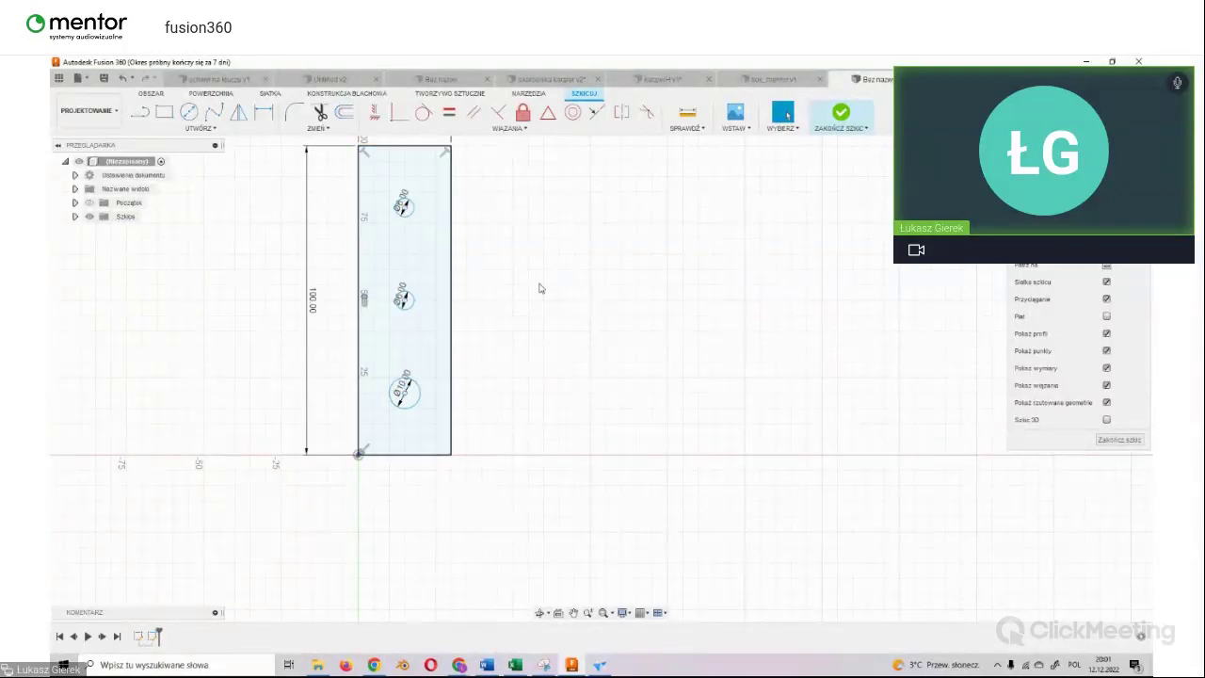
scroll(428, 207, down, 2)
scroll(429, 207, up, 3)
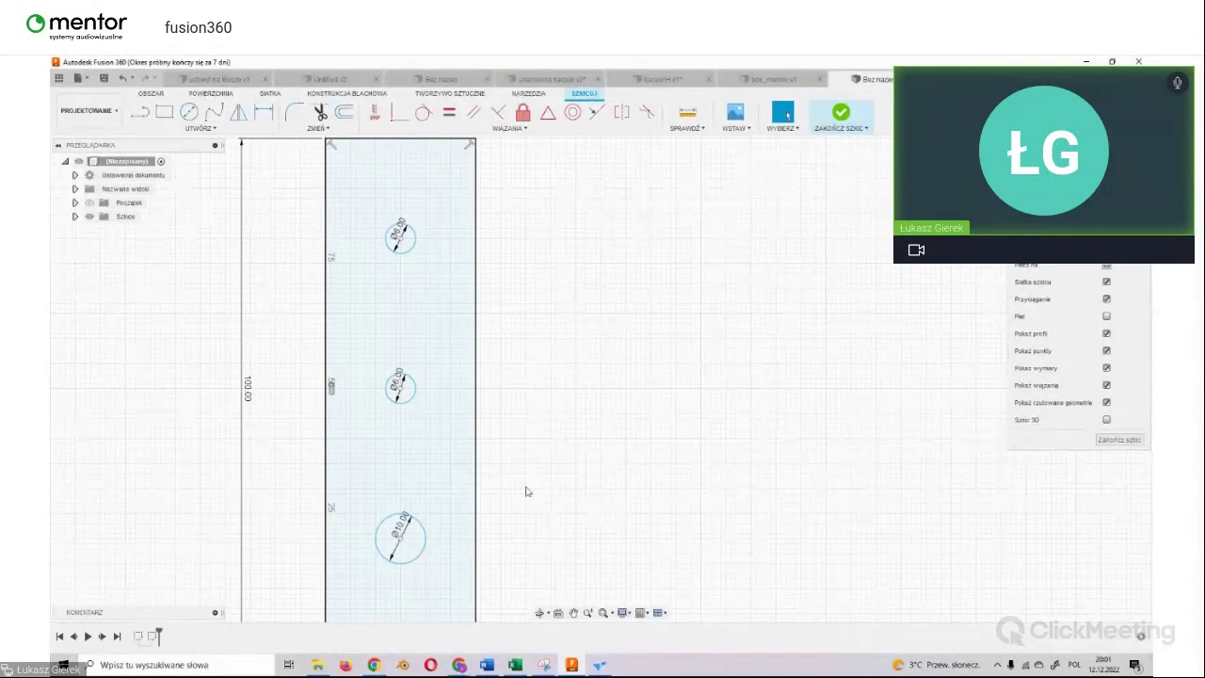
click(841, 115)
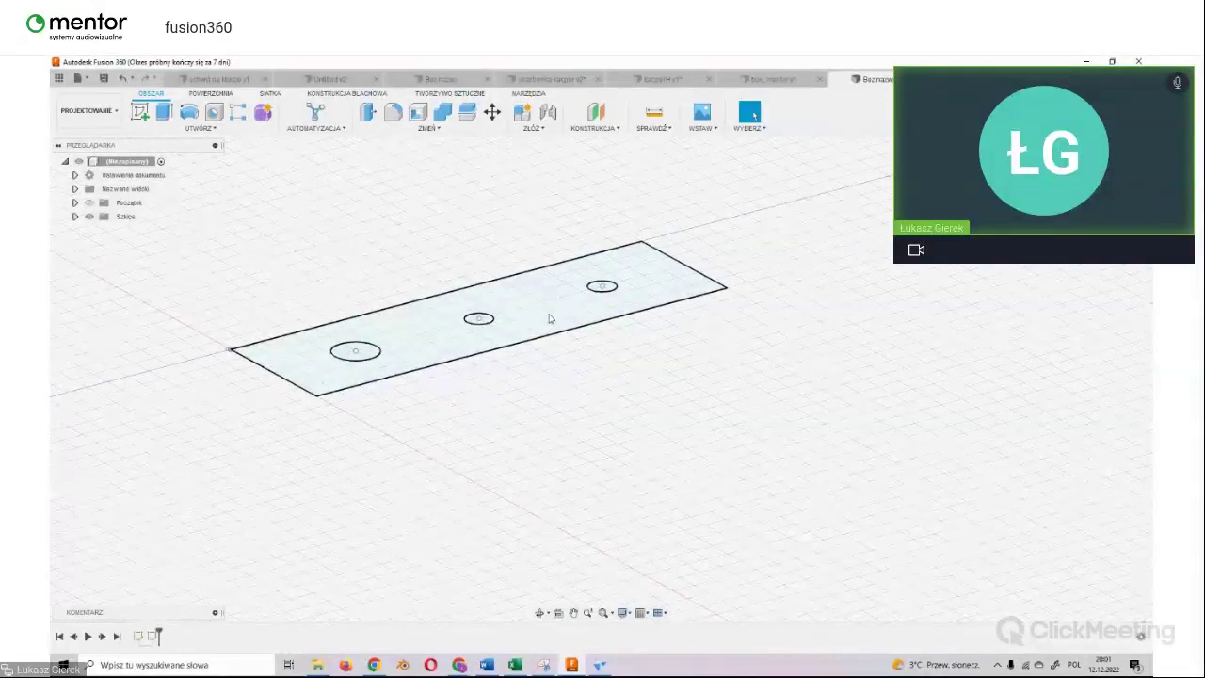
Step: Extrude the rectangle profile 14 mm into a solid block, leaving the circles as holes
click(550, 318)
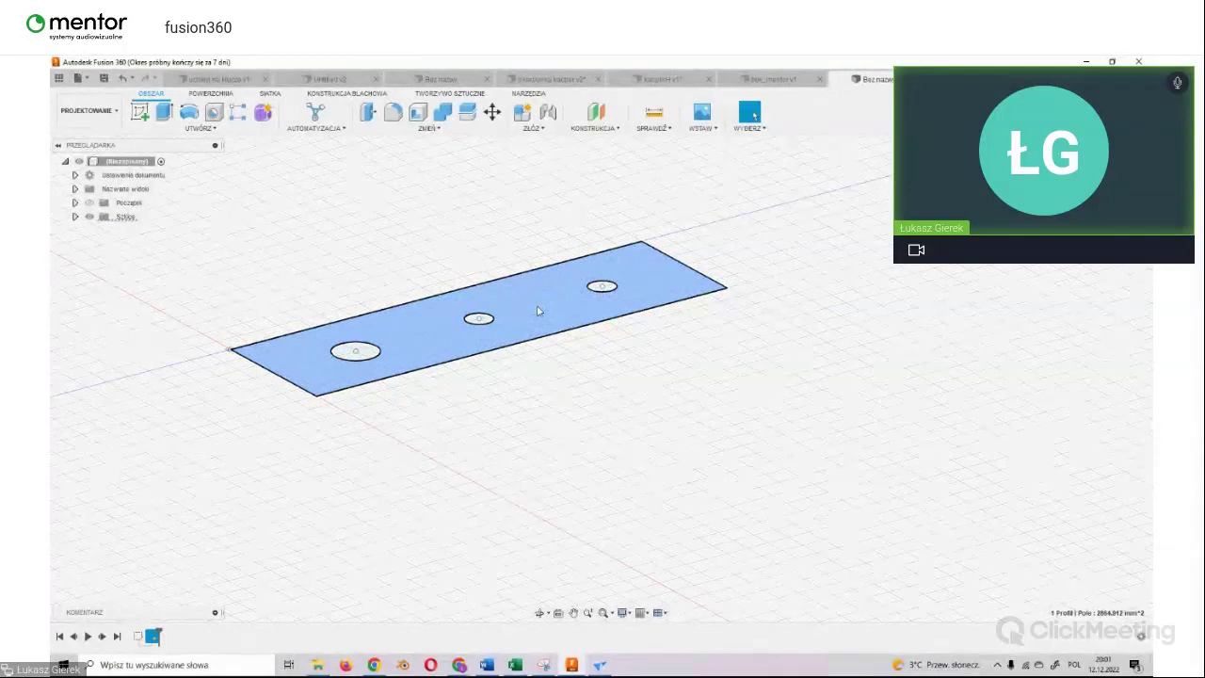
click(164, 112)
text(14)
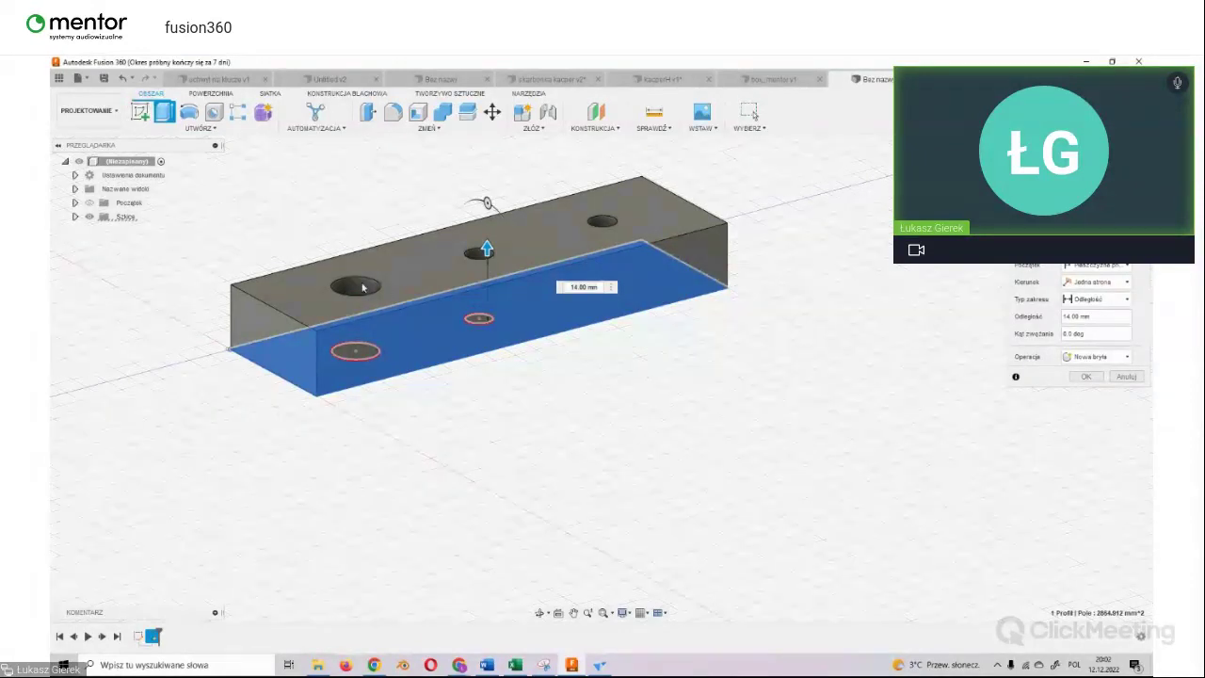
key(Escape)
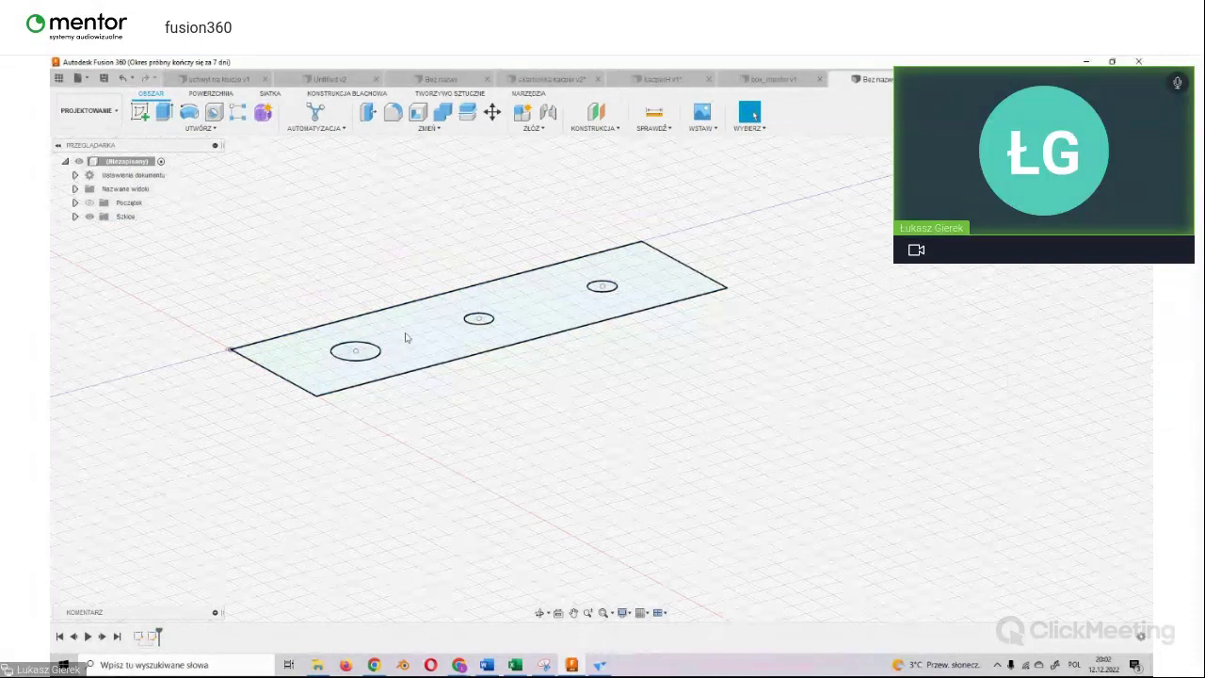
click(403, 332)
ctrl+click(365, 356)
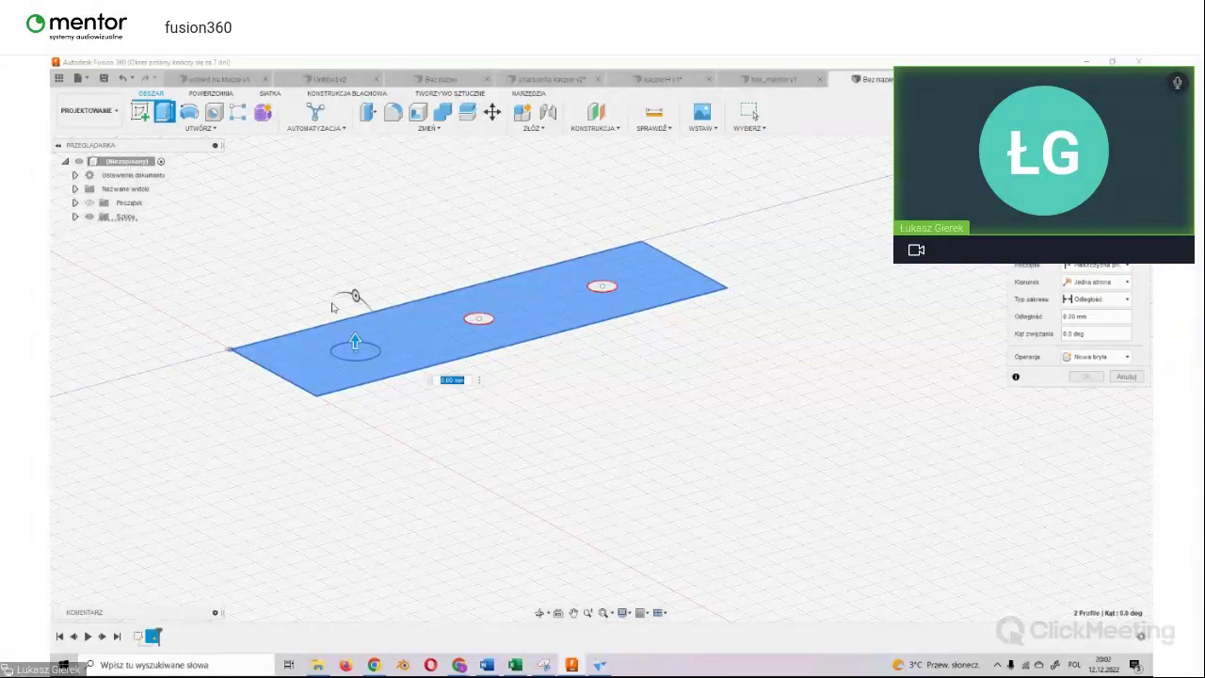
drag(356, 339, 372, 277)
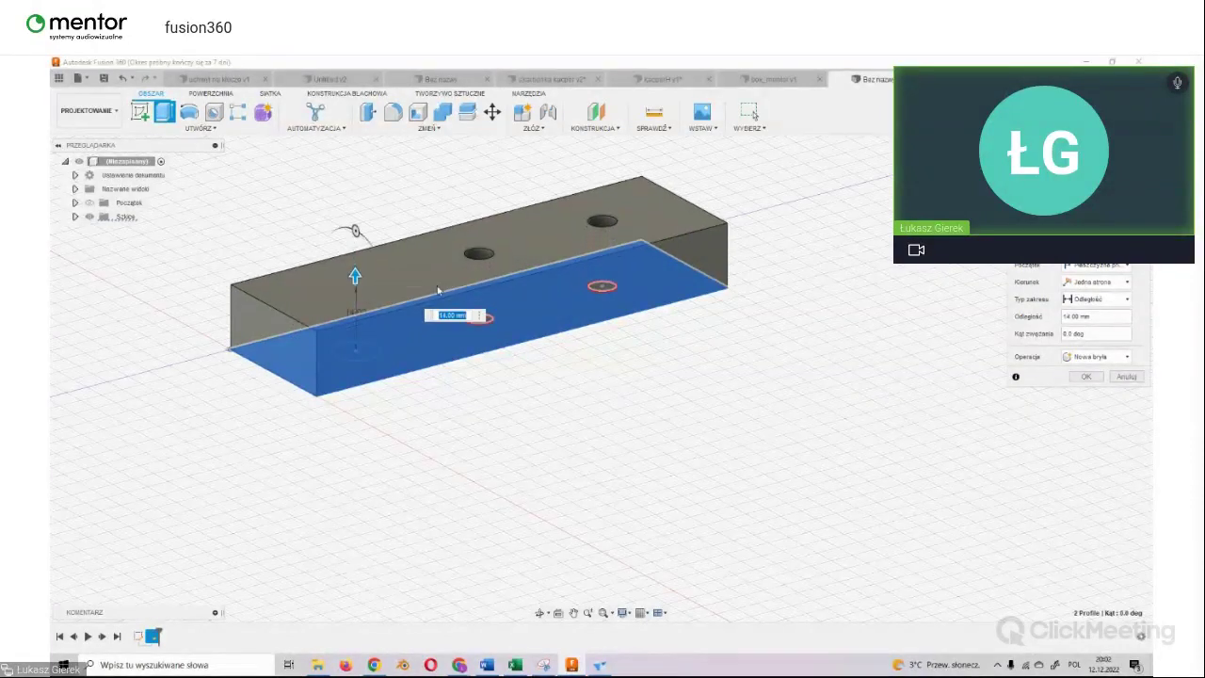
key(Return)
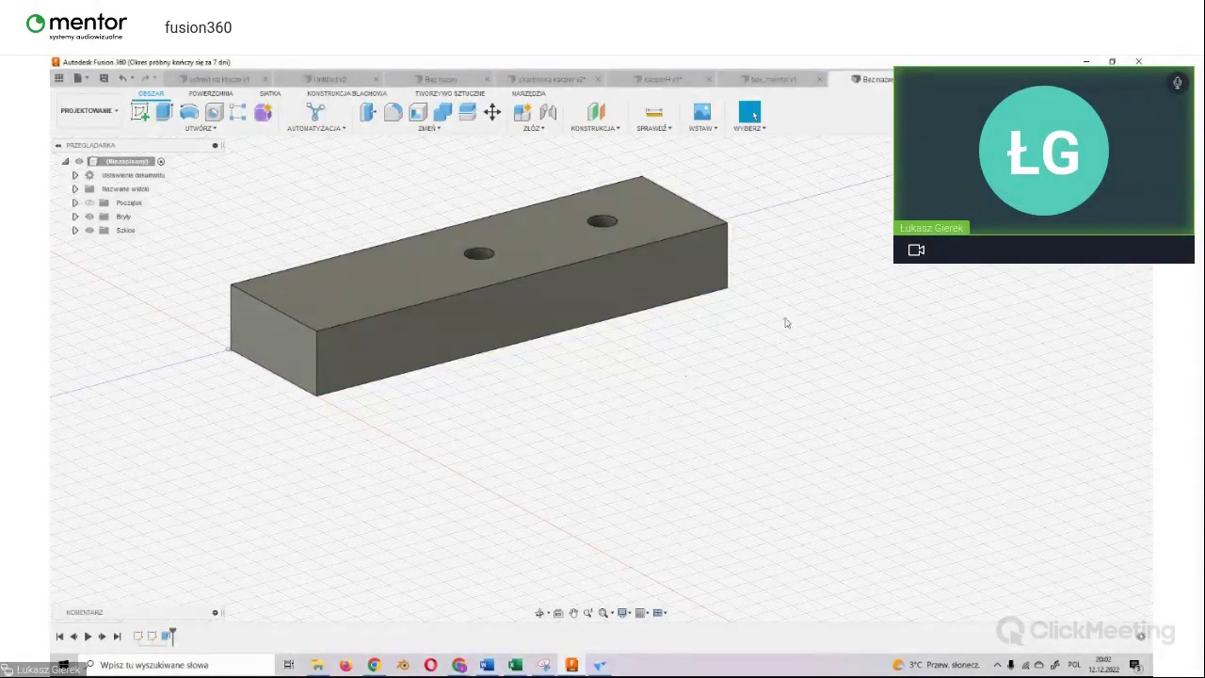
shift+middle_drag(600, 378, 601, 378)
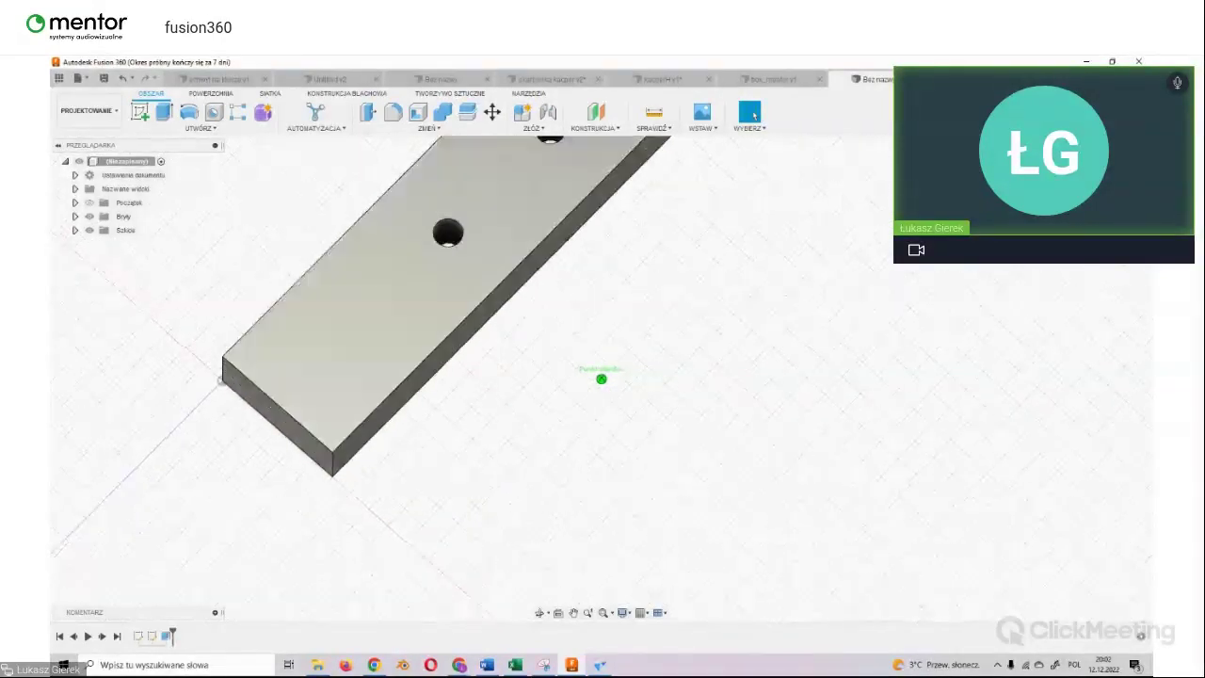
Step: Fillet the top edges of the upper and lower holes in the block
click(1123, 274)
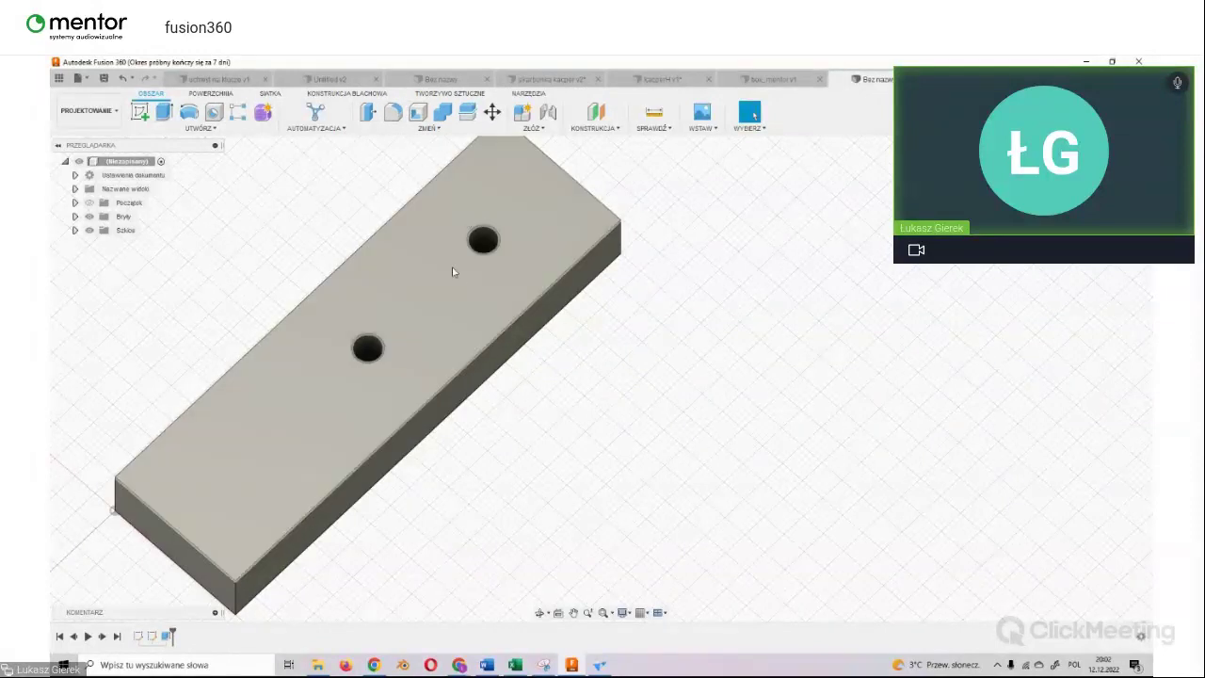
click(395, 111)
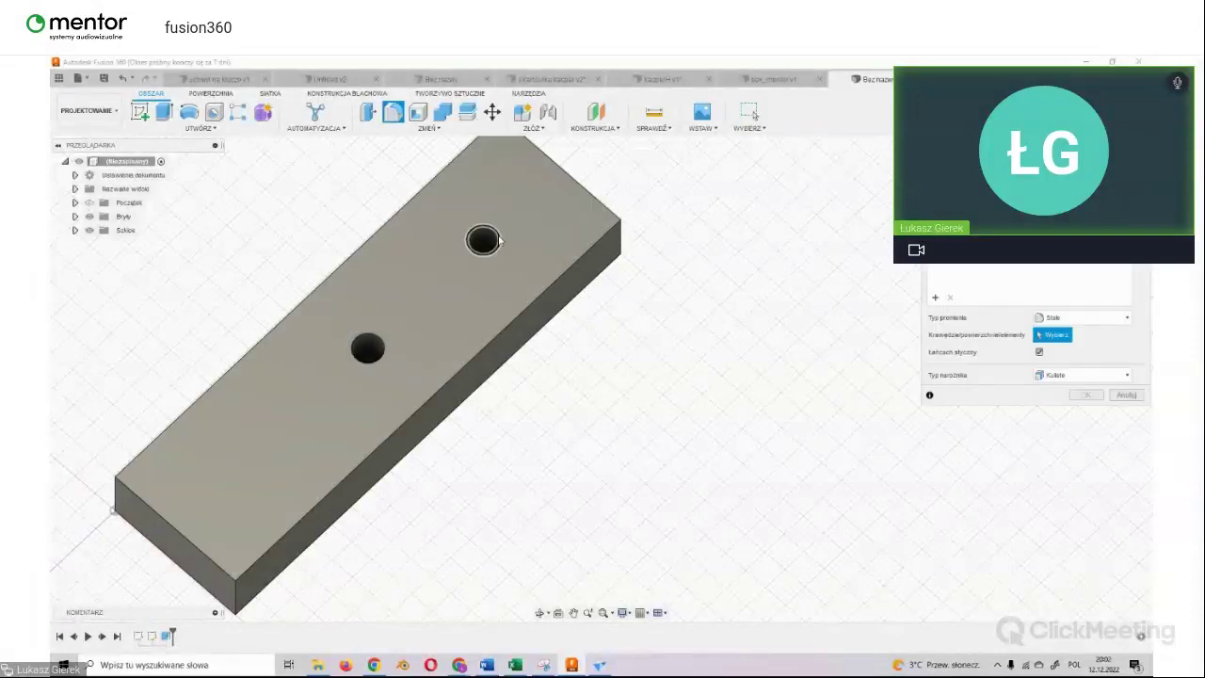
click(500, 241)
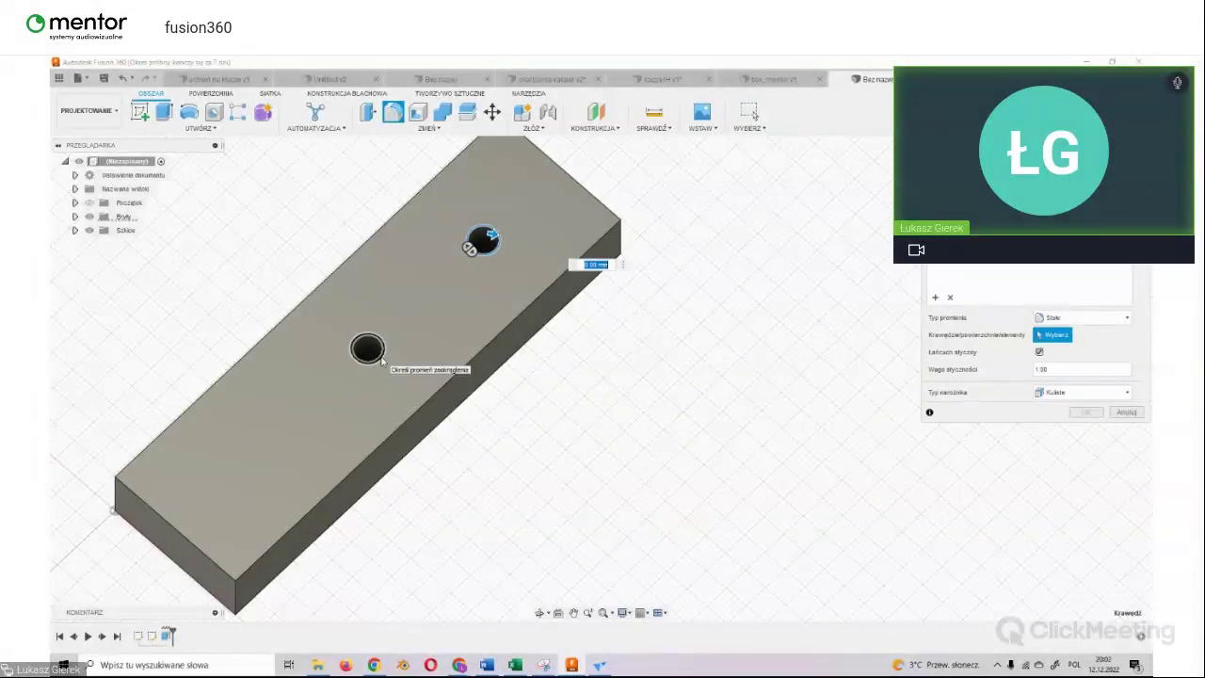
click(380, 351)
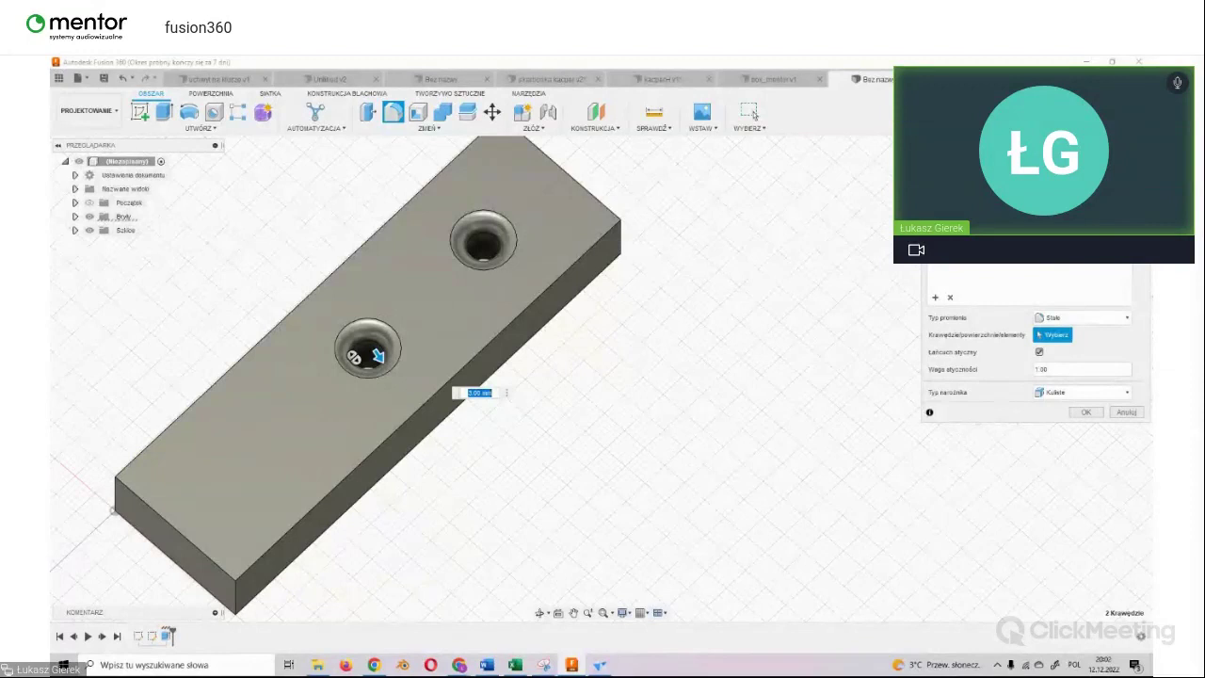
click(1085, 413)
shift+middle_drag(601, 379, 603, 376)
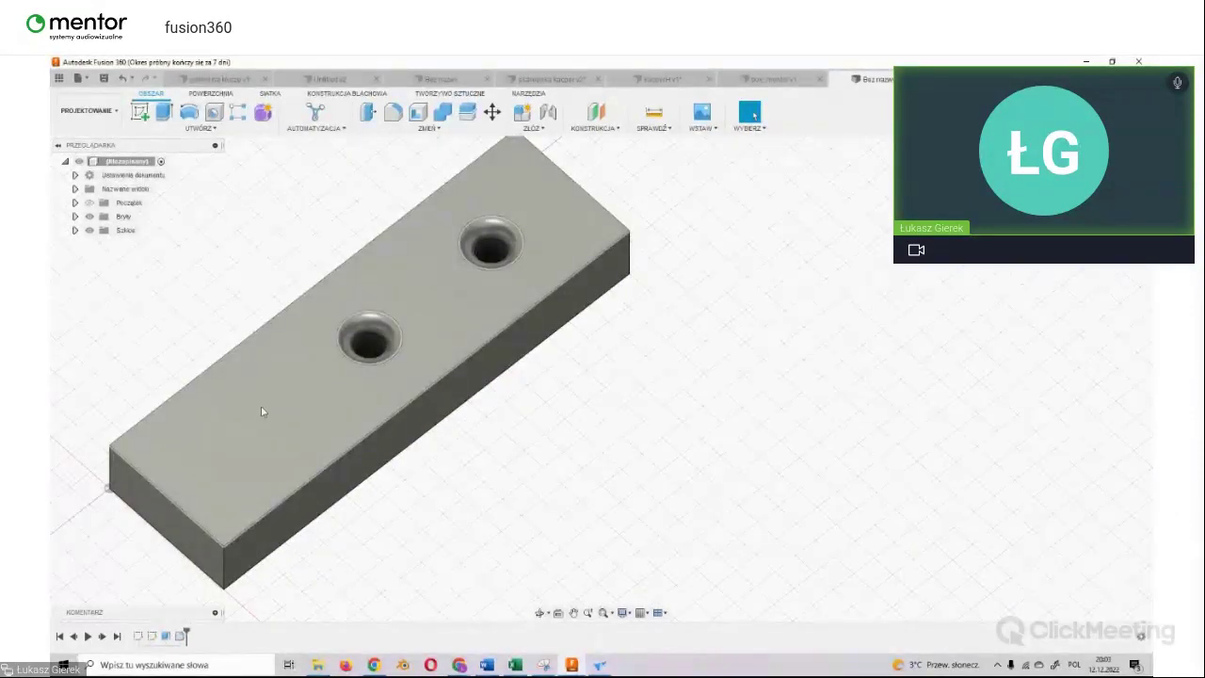
Step: Orbit the plate and make Szkic2 visible from the Sketches list in the browser
scroll(996, 337, down, 2)
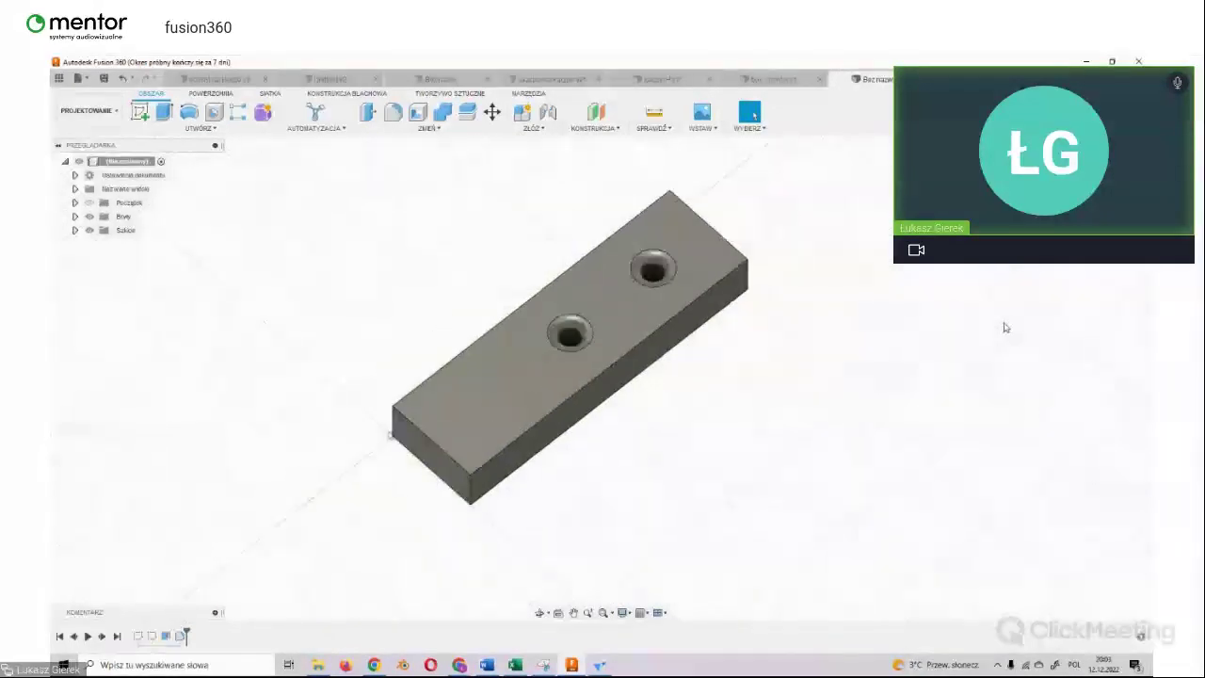
shift+middle_drag(601, 374, 622, 358)
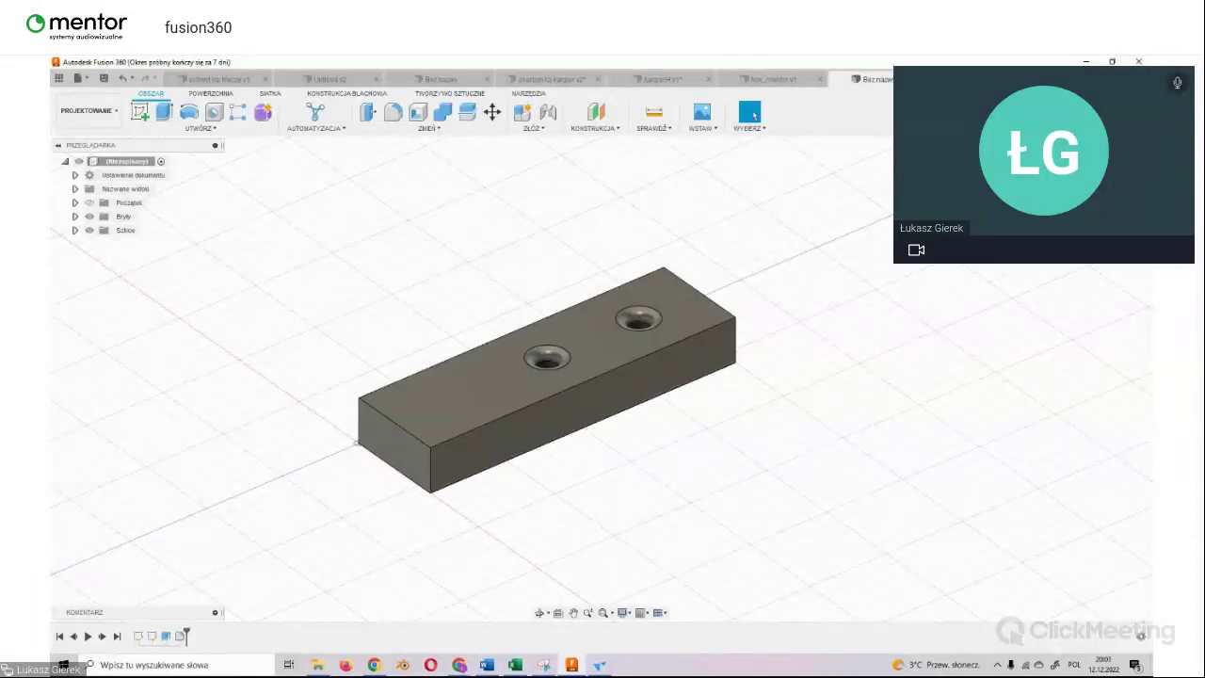
shift+middle_drag(603, 373, 600, 379)
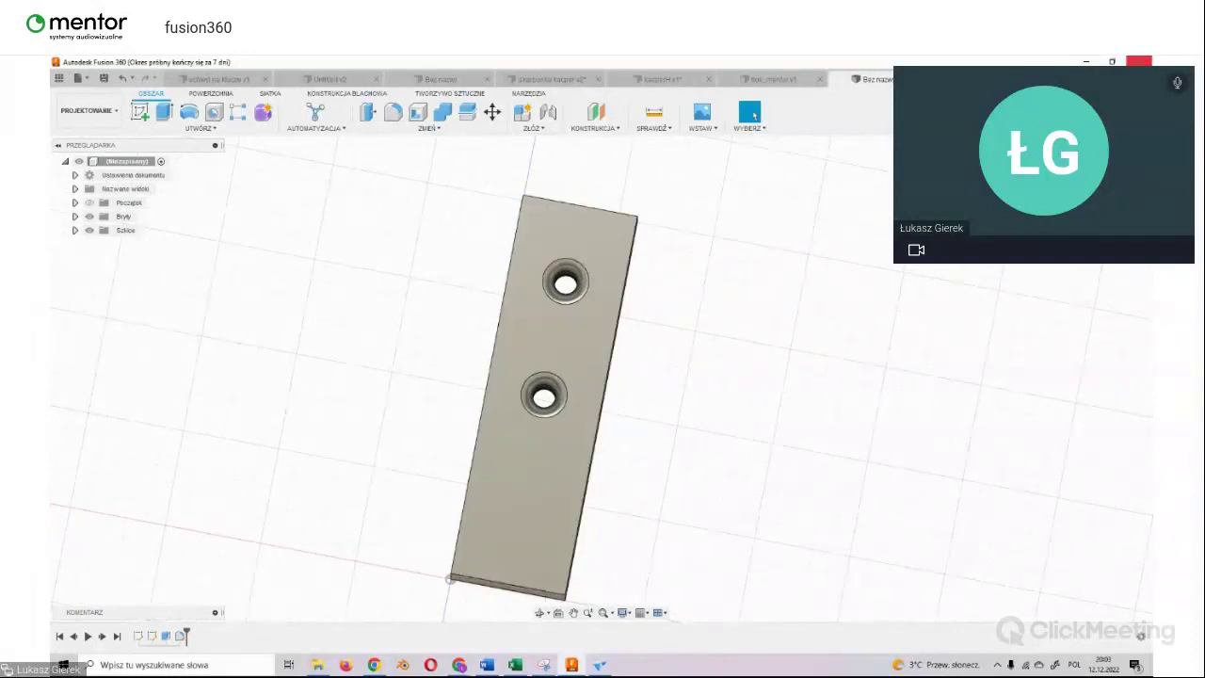
shift+middle_drag(600, 371, 599, 395)
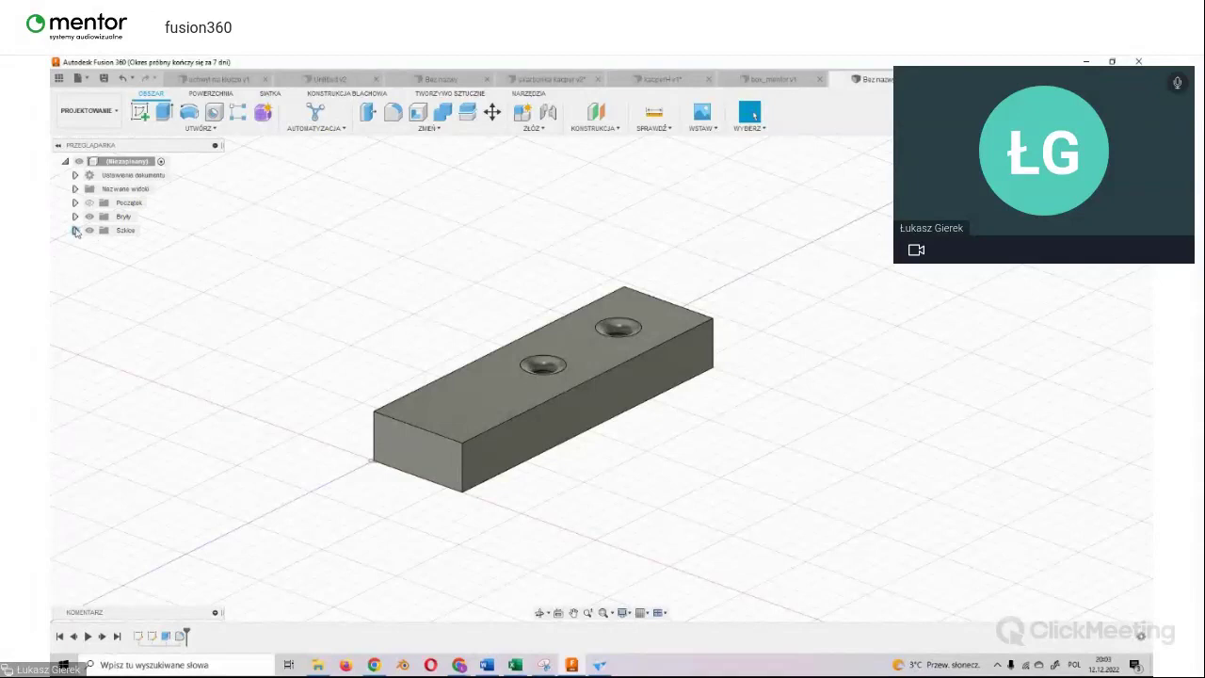
click(76, 230)
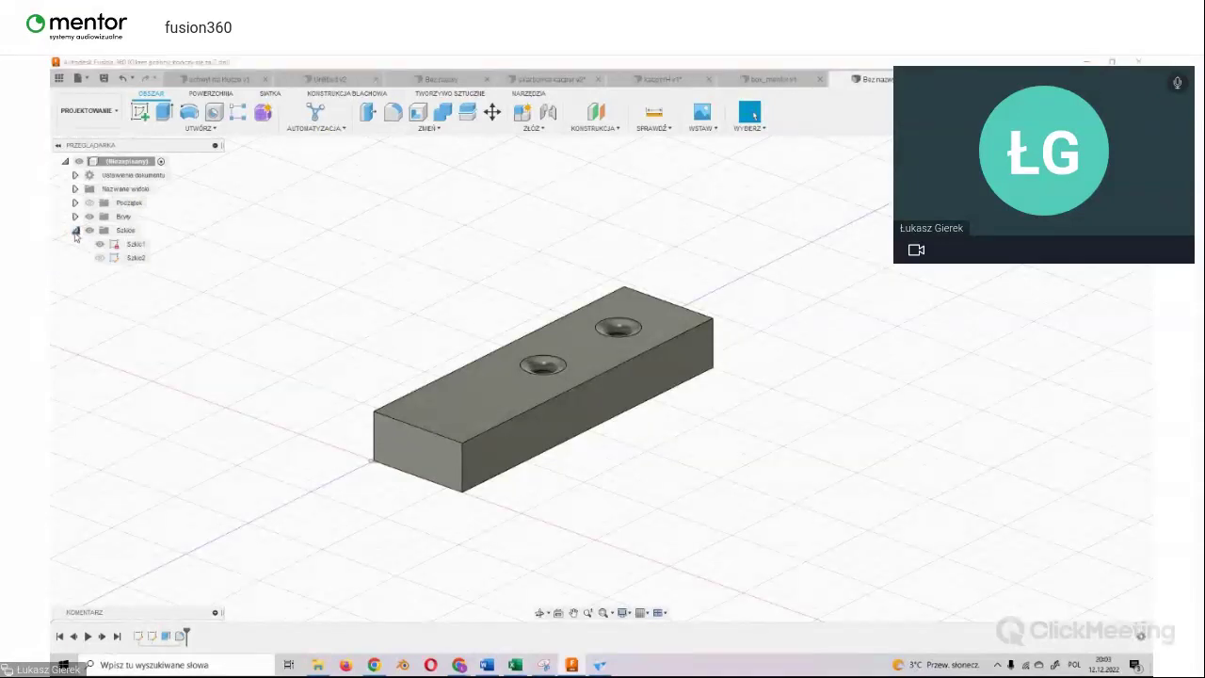
click(99, 259)
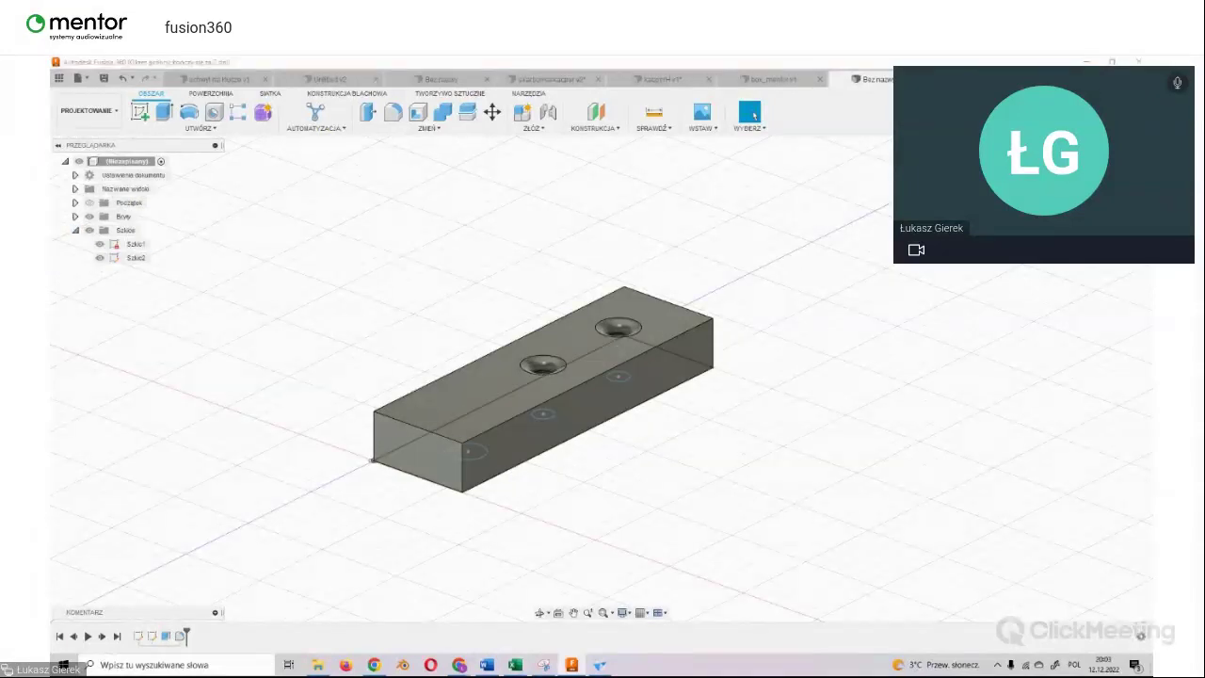
shift+middle_drag(600, 369, 602, 400)
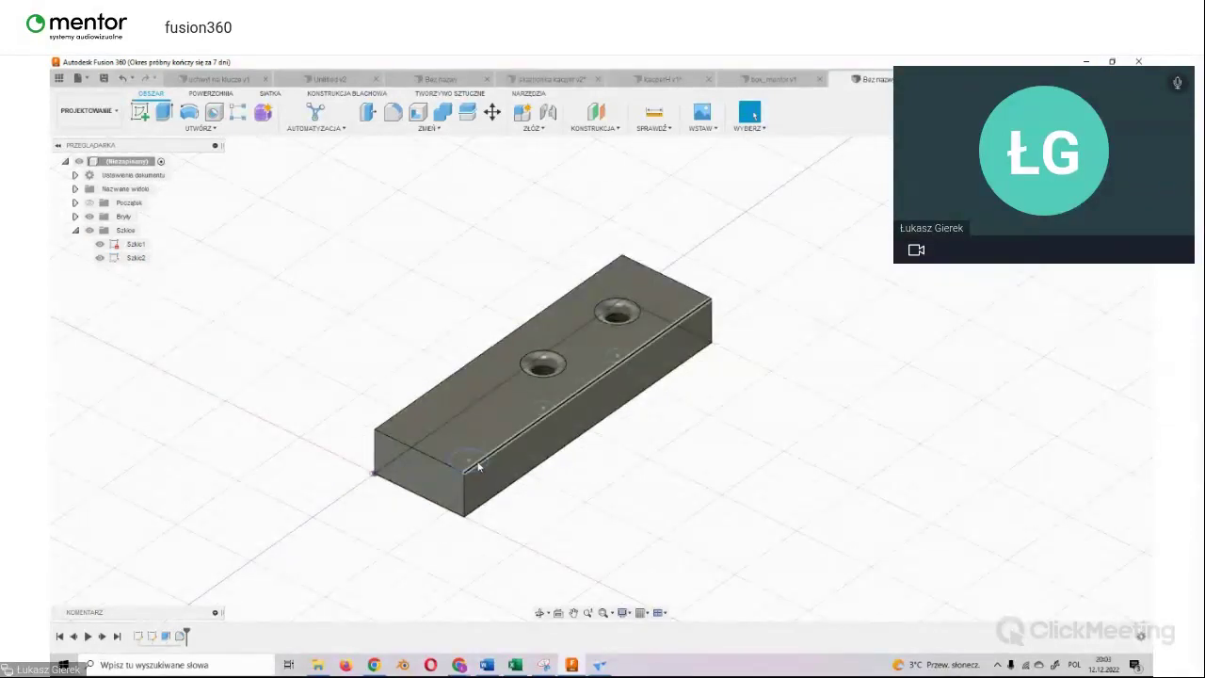
scroll(477, 467, down, 2)
scroll(464, 477, up, 4)
scroll(464, 478, up, 5)
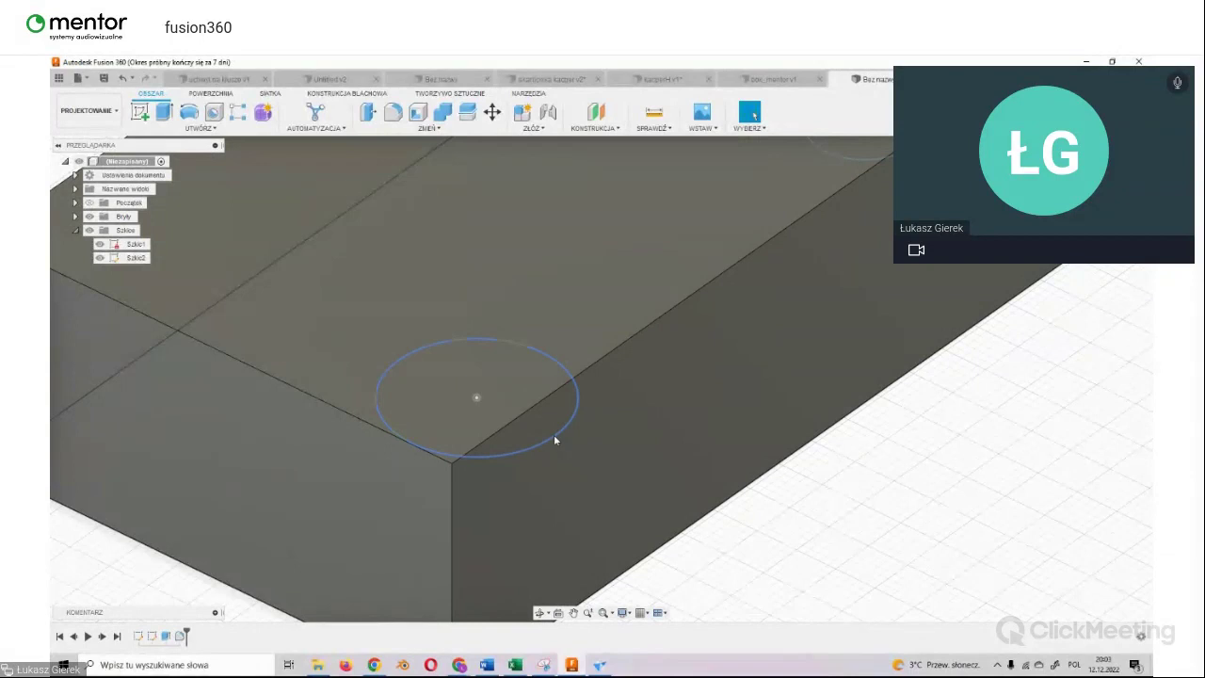
Step: Select the 10 mm sketch circle and start an extrusion from it, restarting after one cancel
click(554, 436)
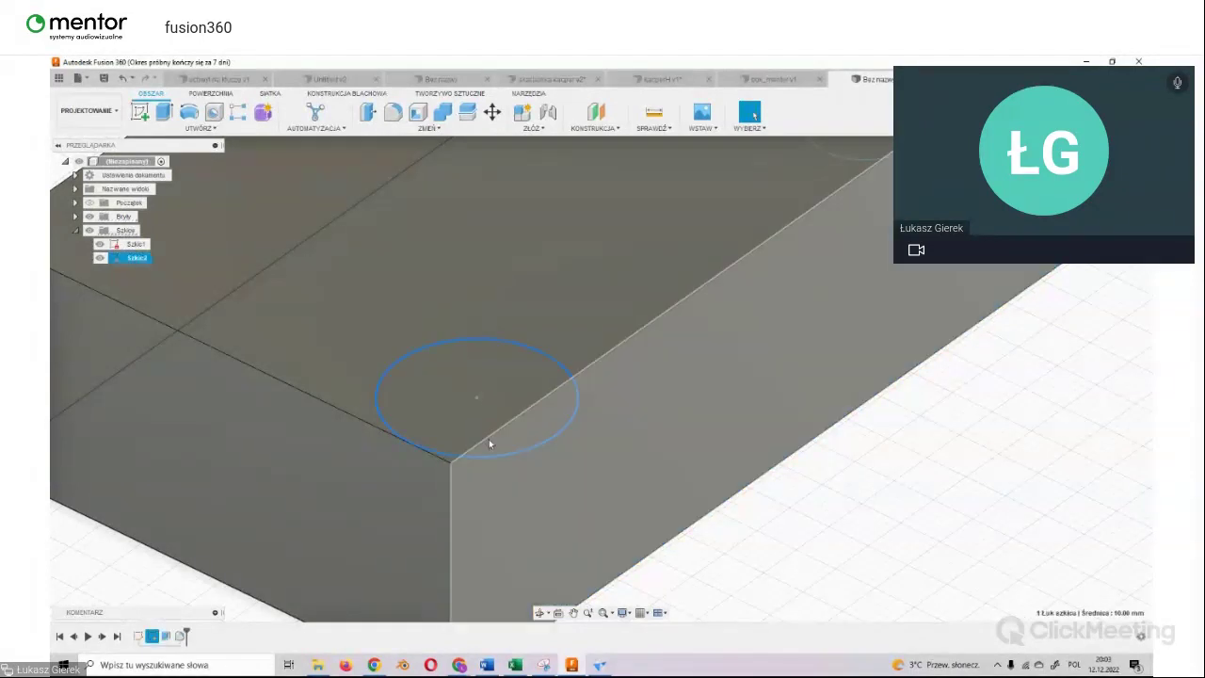
click(164, 112)
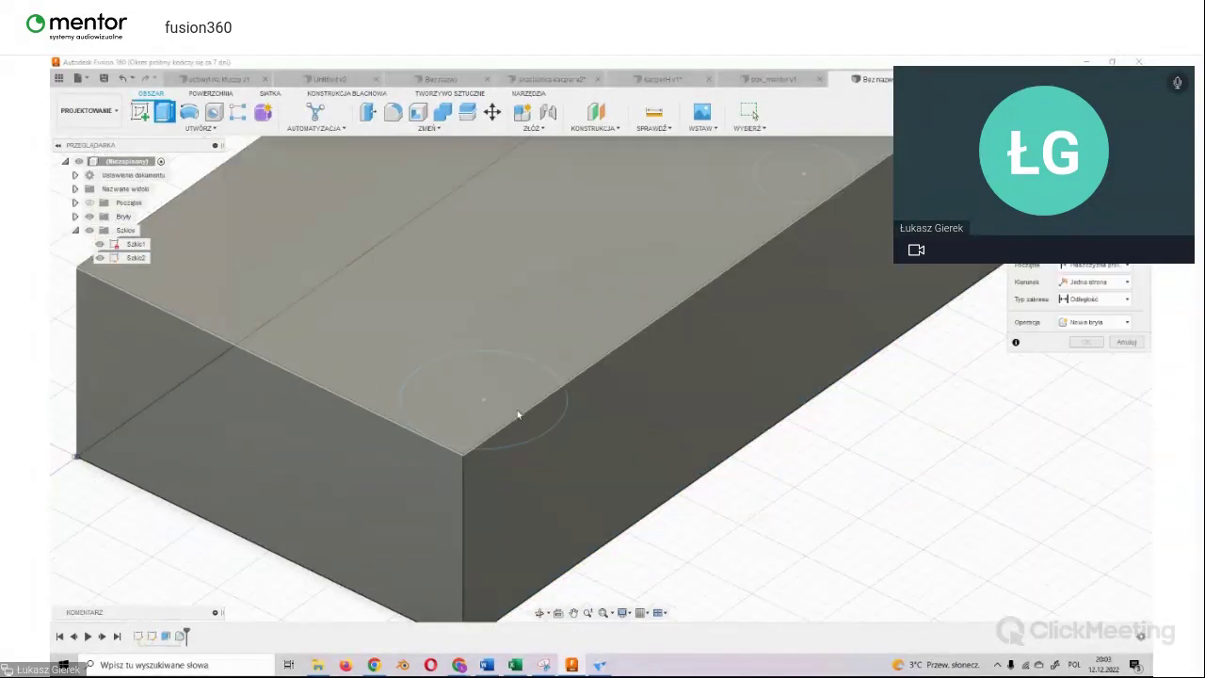
shift+middle_drag(517, 414, 566, 467)
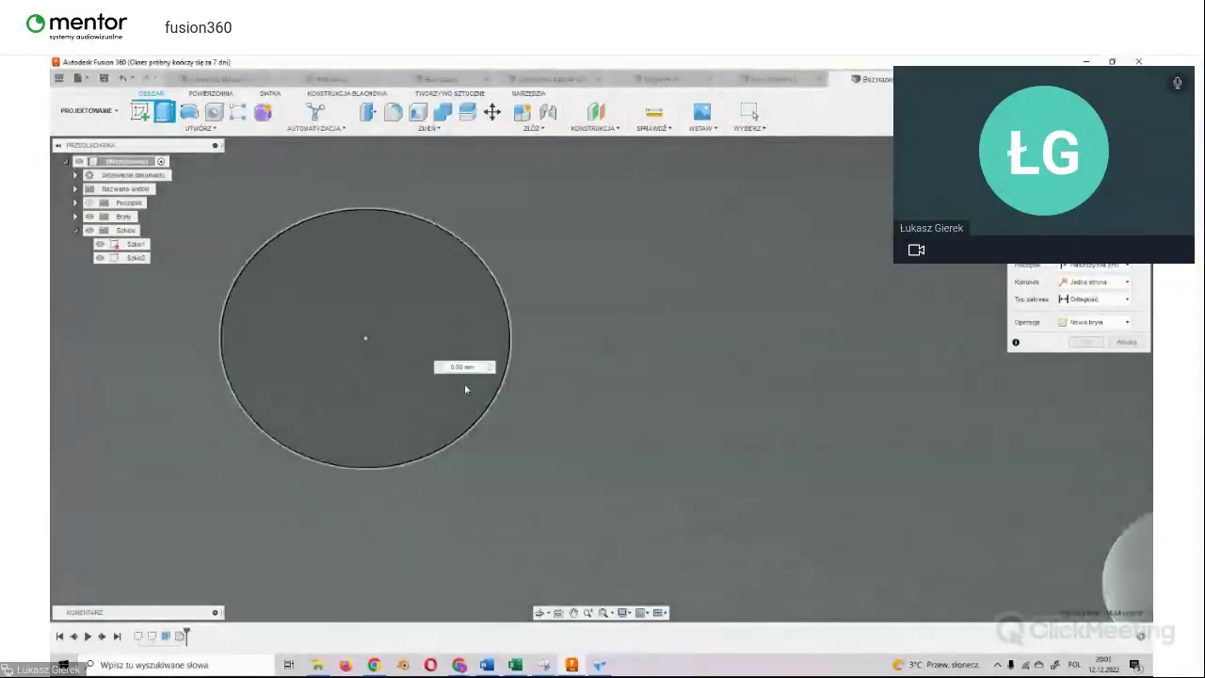
click(464, 383)
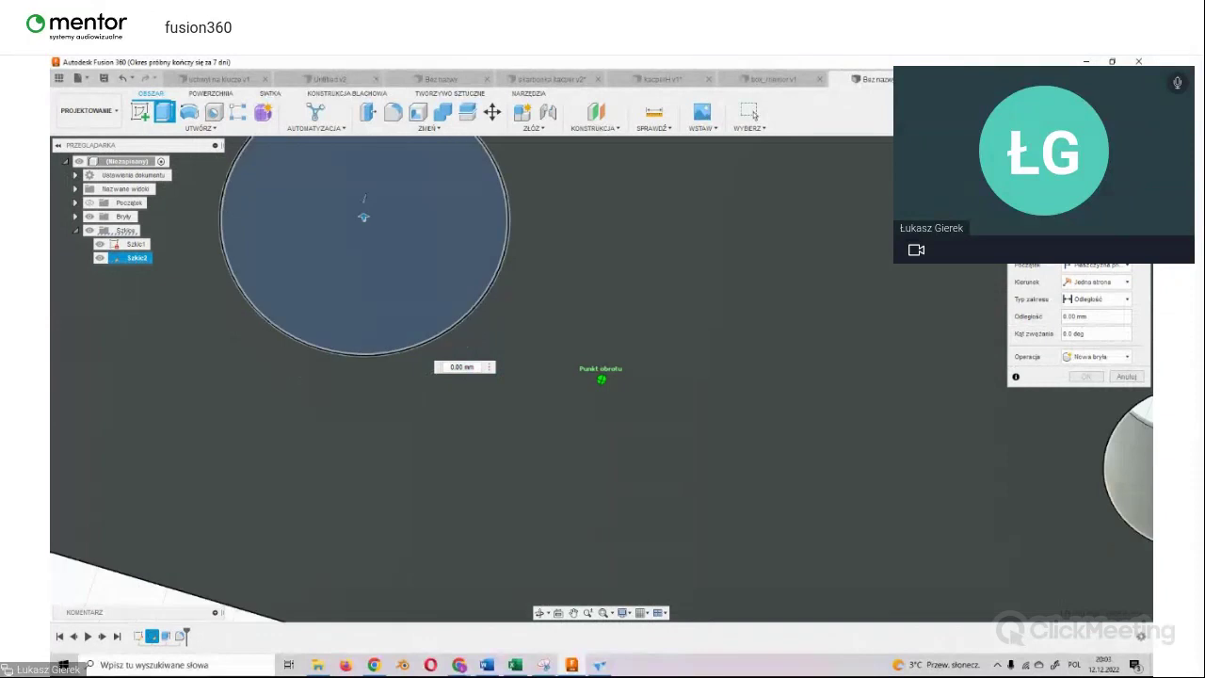
key(Escape)
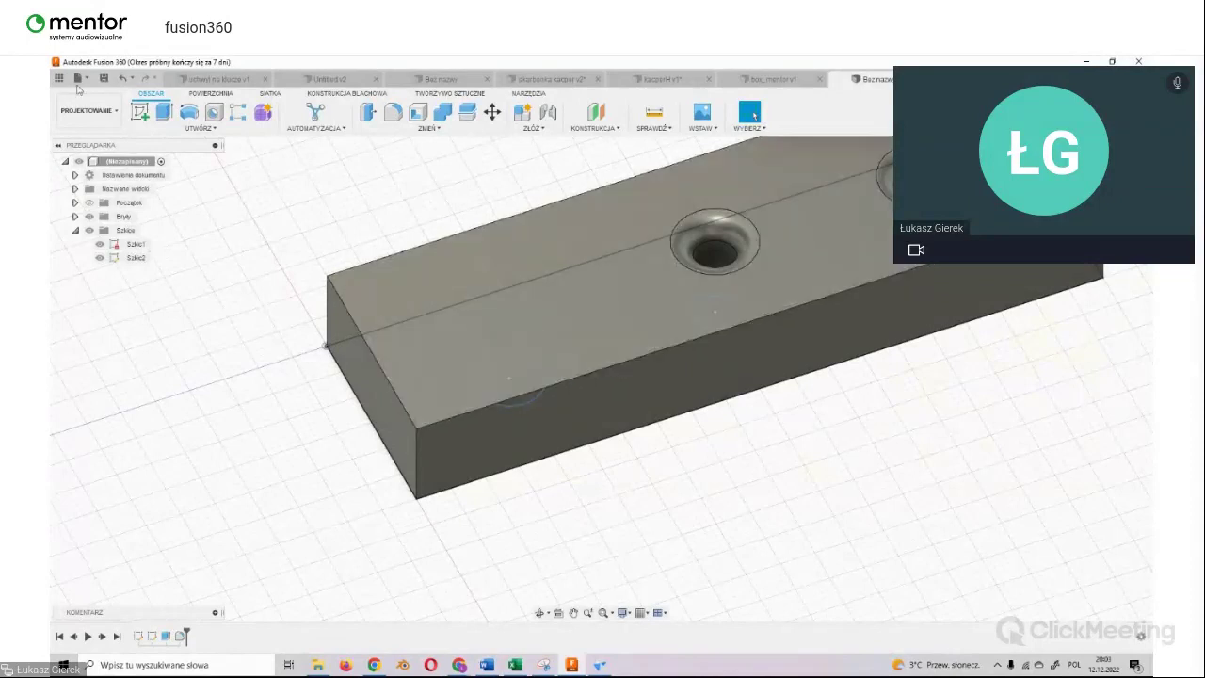
click(164, 112)
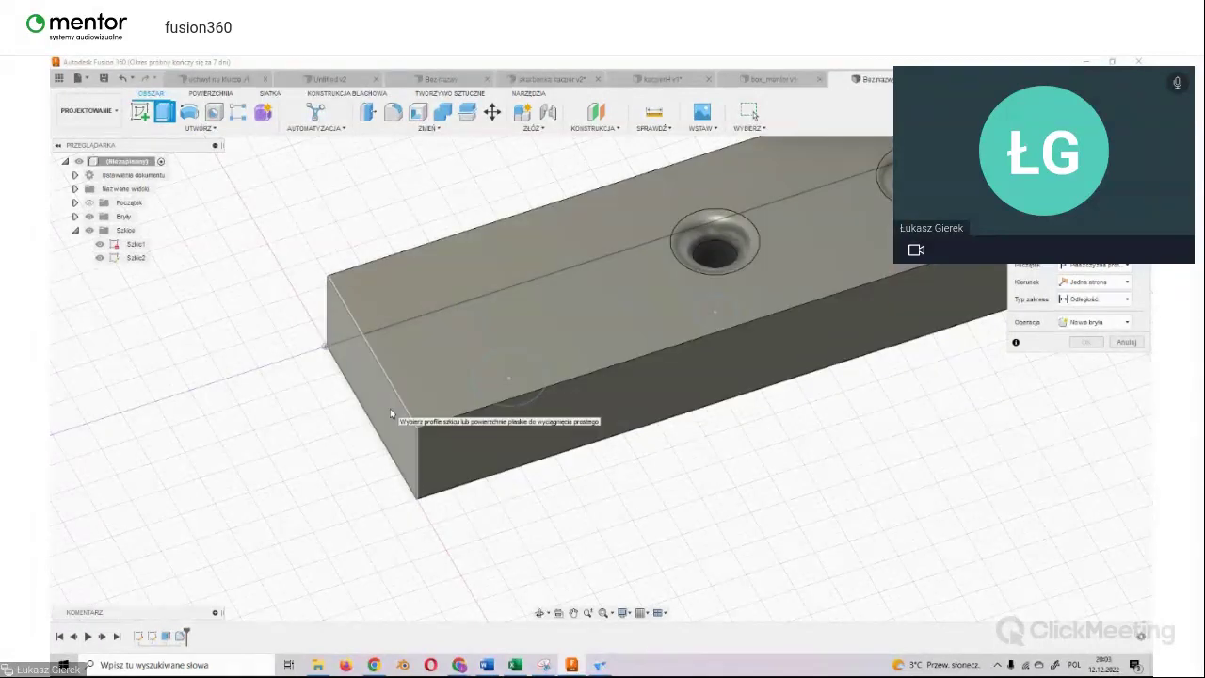
Step: Select the larger sketch circle on the block's top and pull it up into a cylinder
click(389, 412)
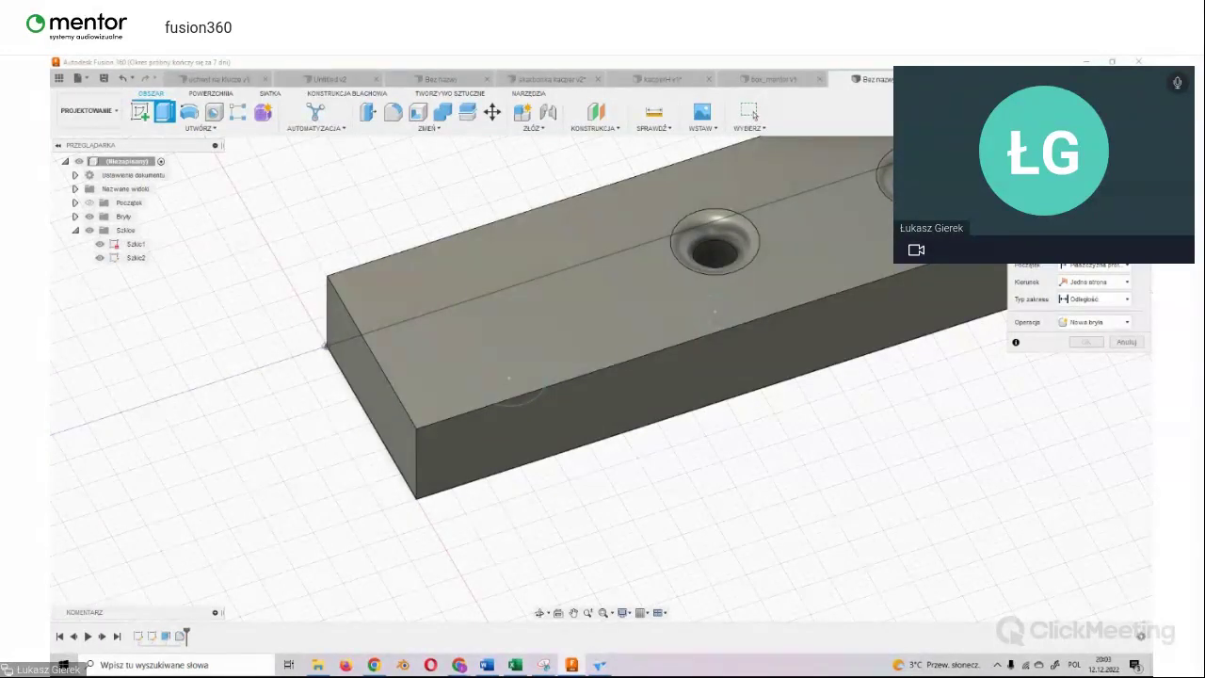
shift+middle_drag(602, 379, 607, 282)
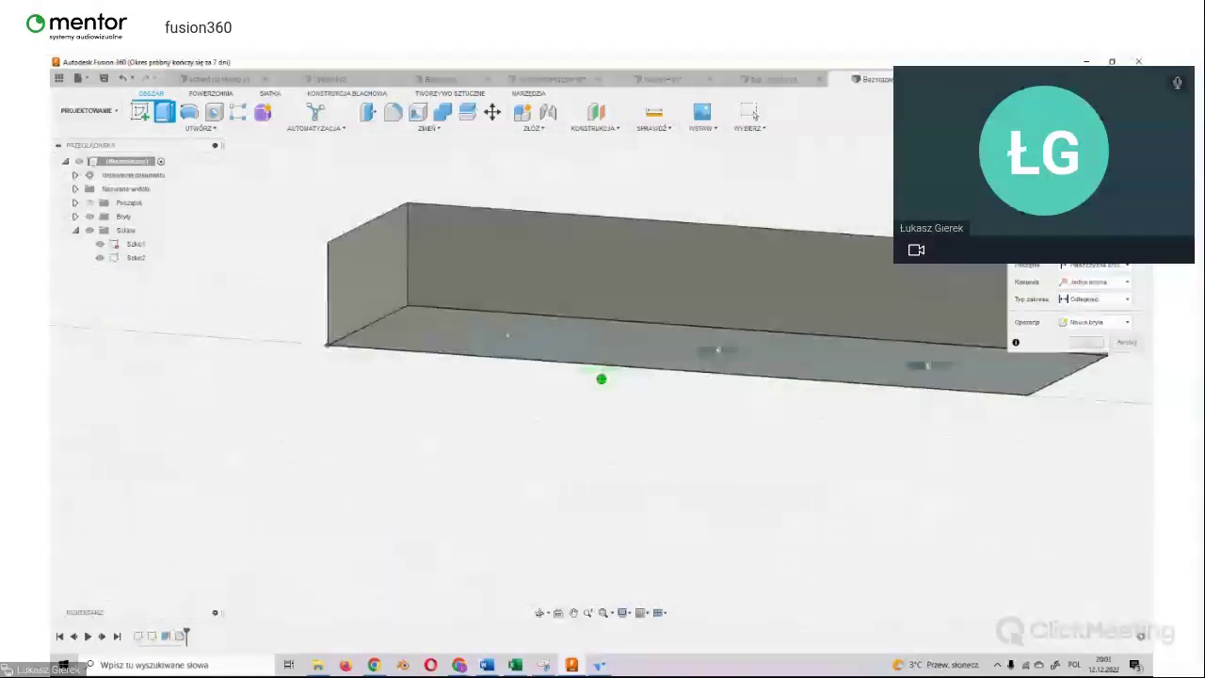
shift+middle_drag(601, 378, 597, 377)
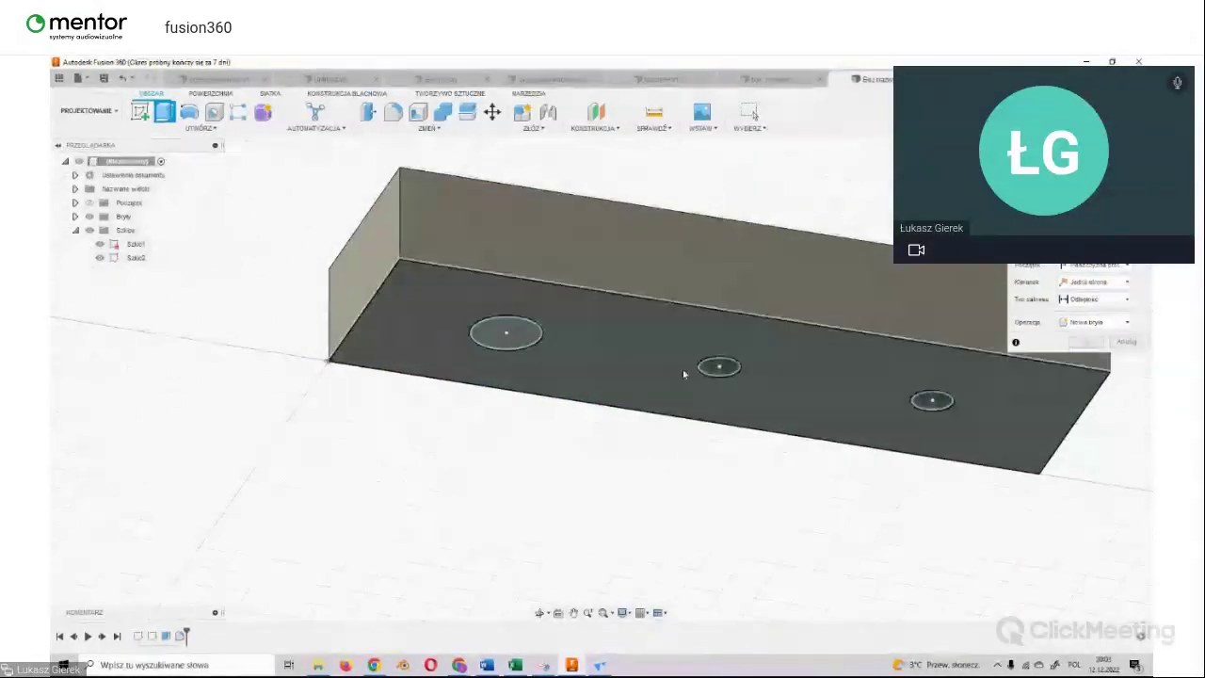
click(528, 339)
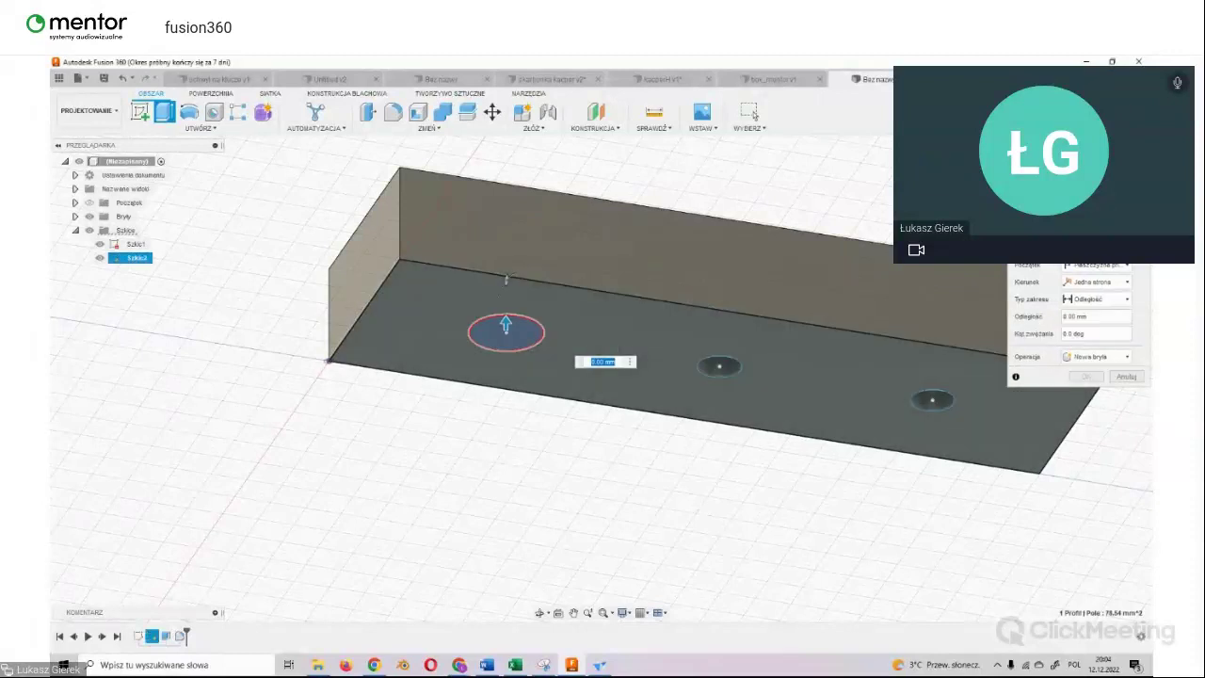
shift+middle_drag(602, 362, 554, 349)
drag(508, 357, 510, 241)
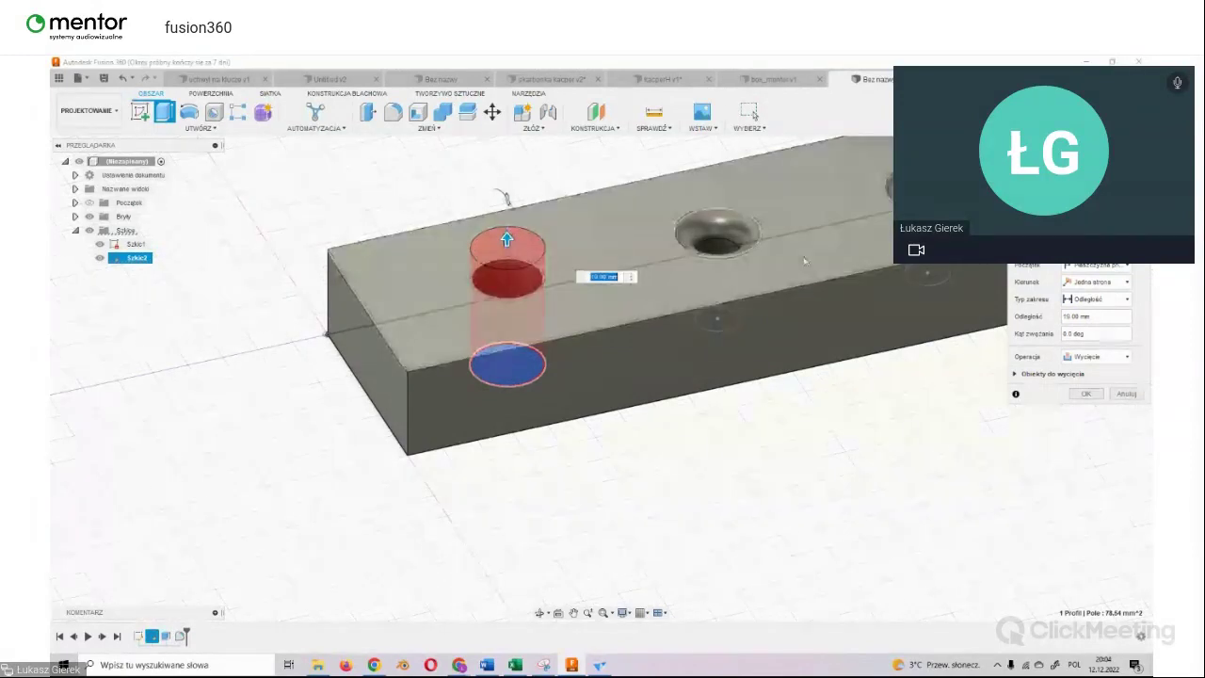
Step: Set the peg extrusion to Join with a 25 mm height and confirm
click(1106, 362)
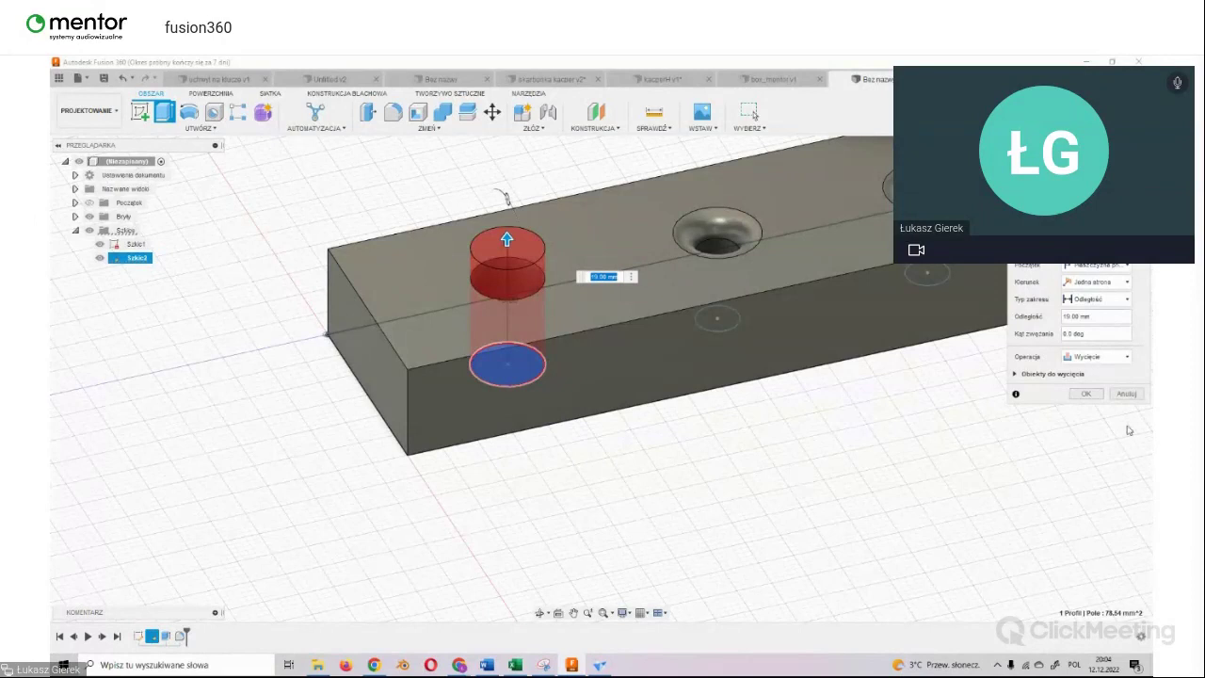
click(1126, 358)
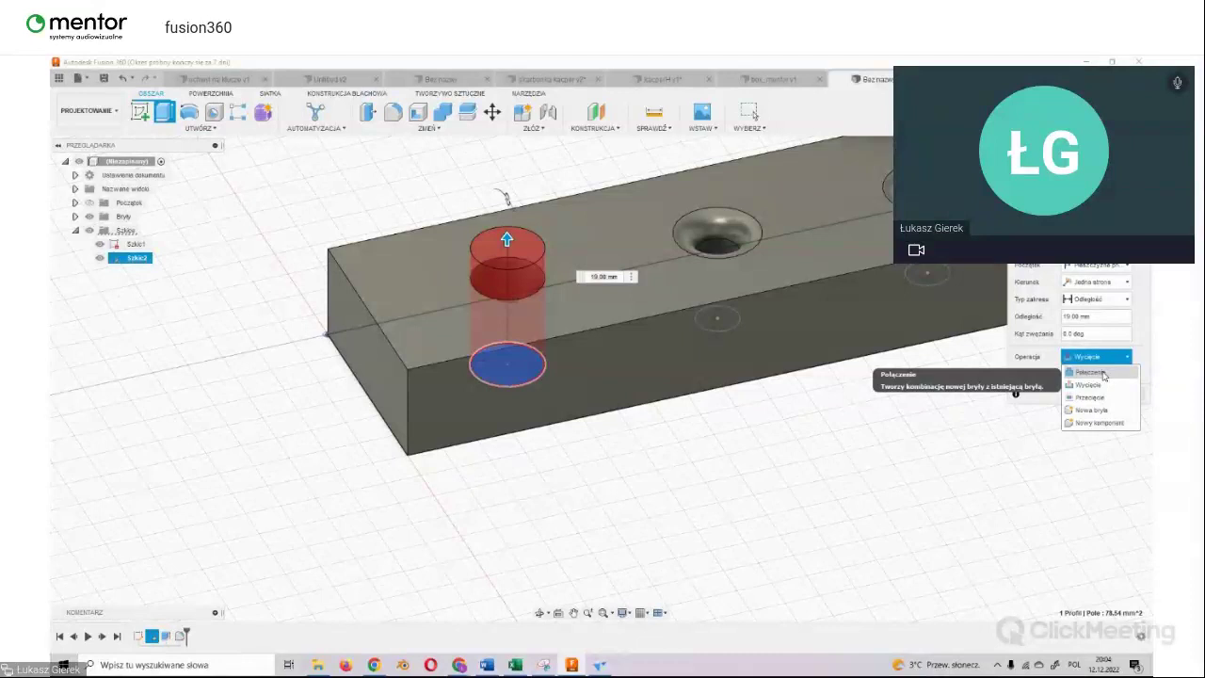
click(1104, 372)
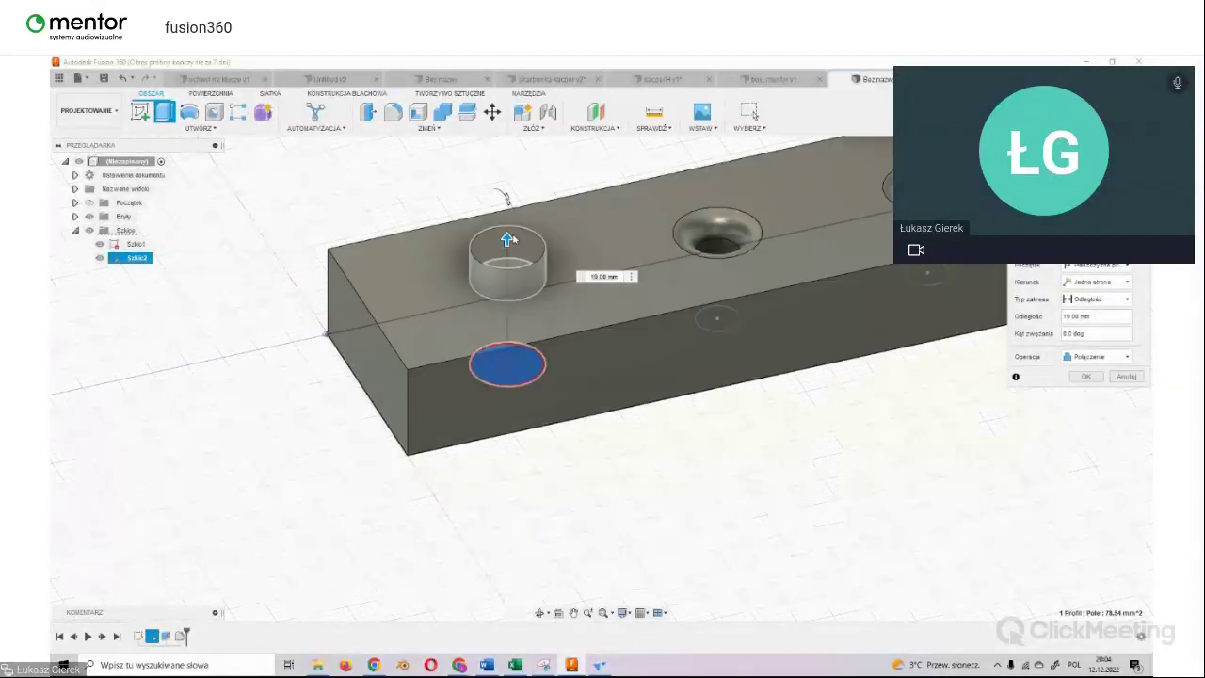
mouse_move(506, 239)
mouse_down()
mouse_move(506, 148)
mouse_move(505, 215)
mouse_move(494, 205)
mouse_up()
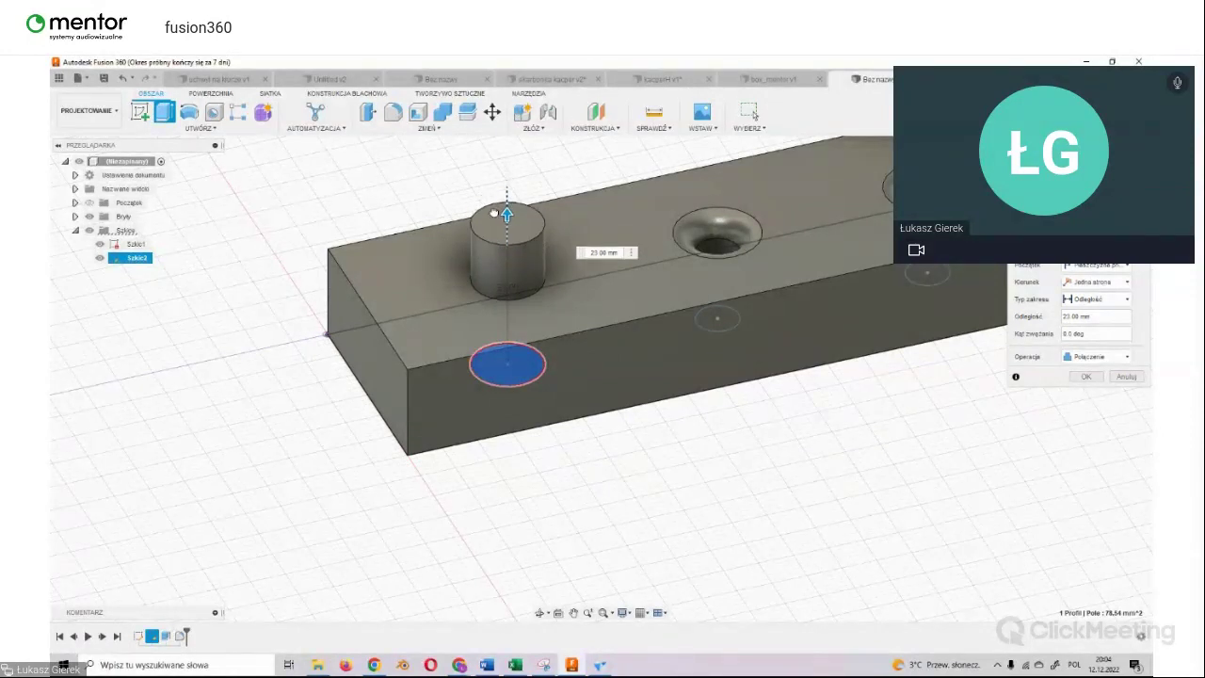
drag(493, 205, 496, 205)
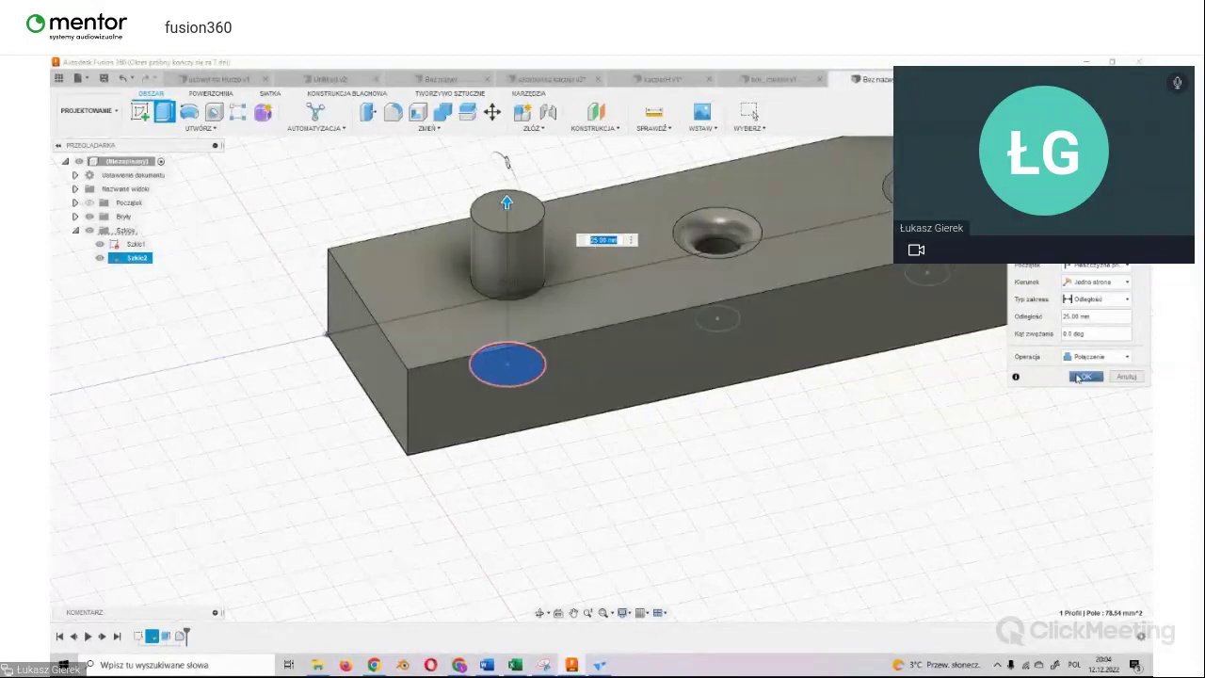
click(1084, 377)
Step: Extrude the peg's top face 4 mm with a 25° outward taper, joined as a flared head
scroll(908, 349, down, 4)
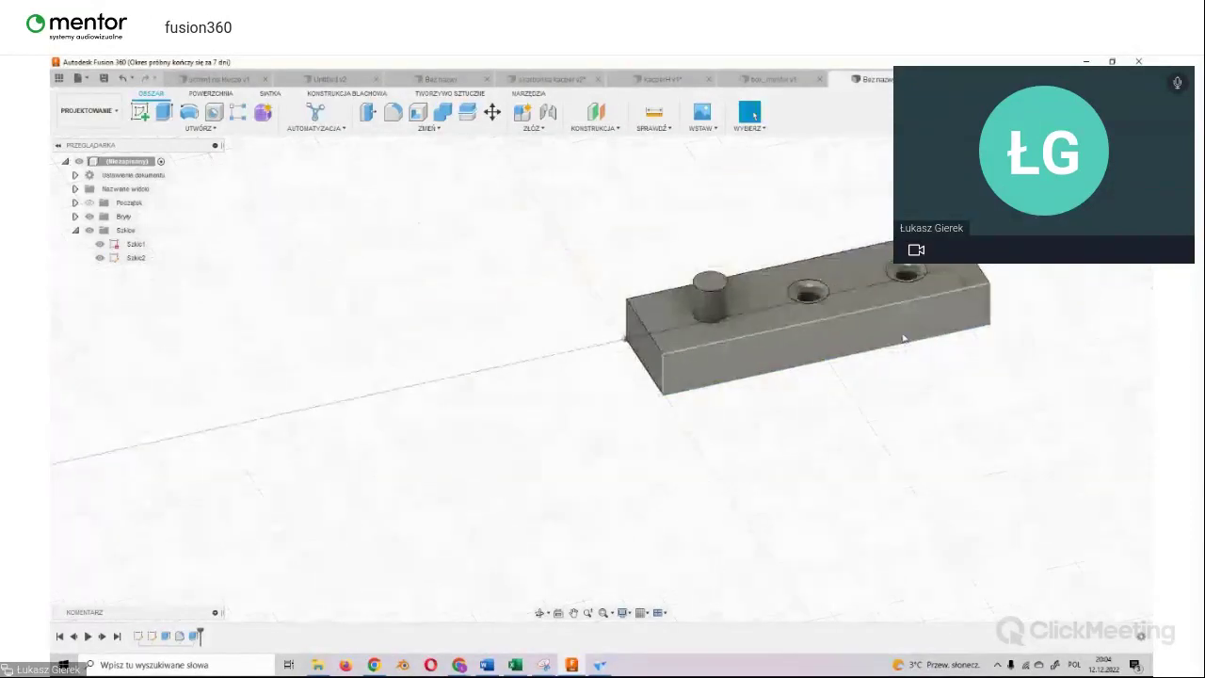
scroll(688, 205, up, 3)
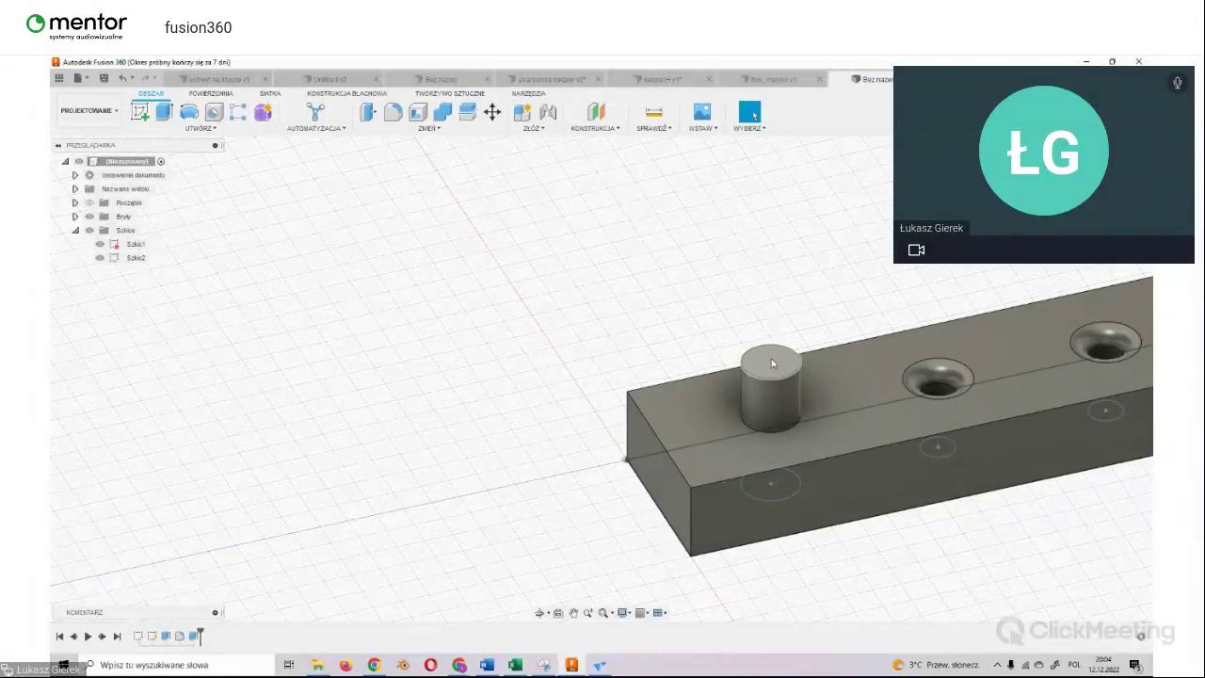
click(789, 356)
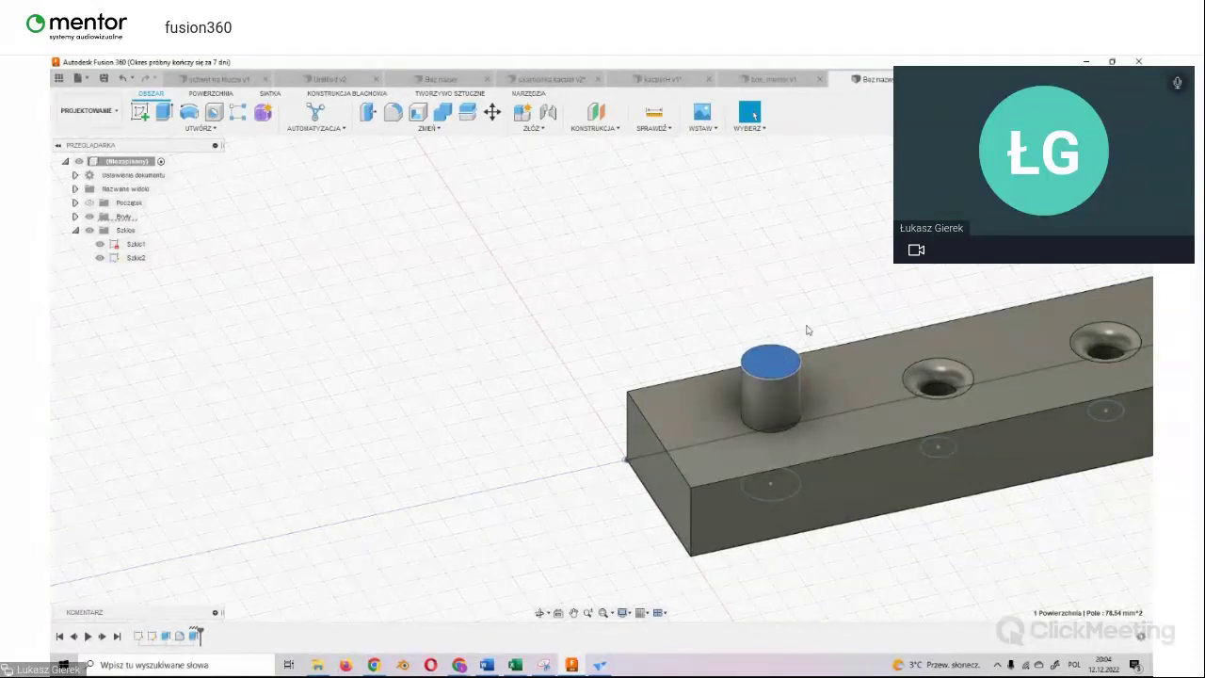
key(e)
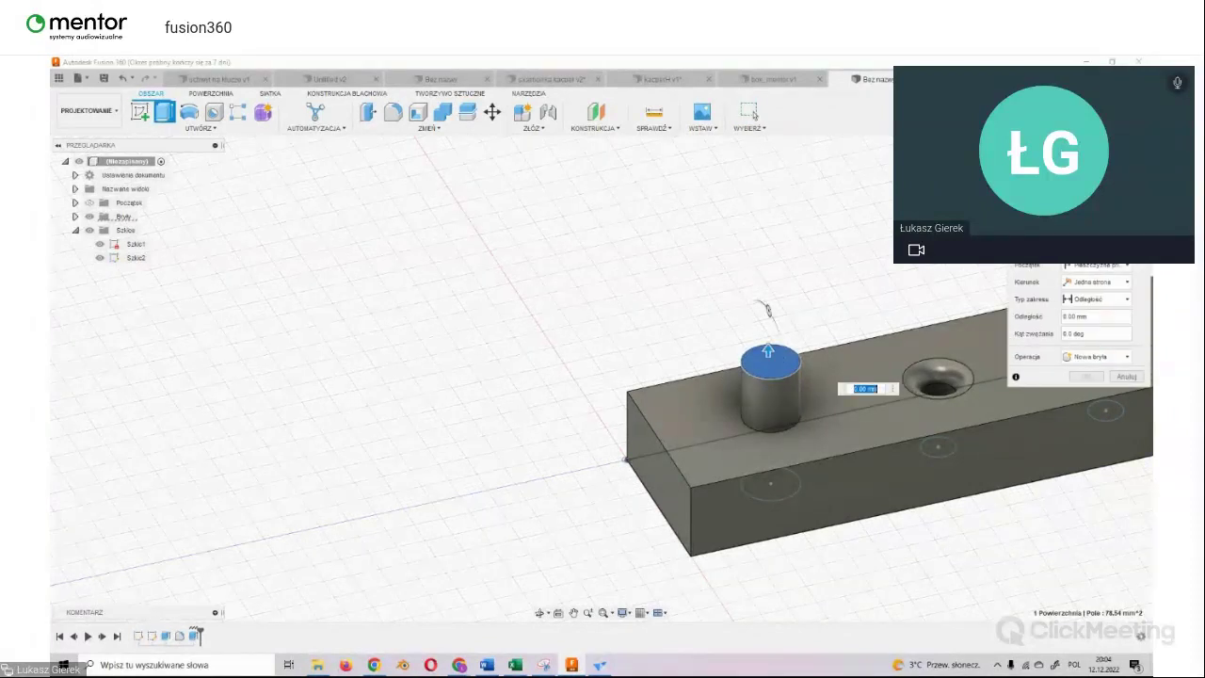
drag(768, 352, 768, 331)
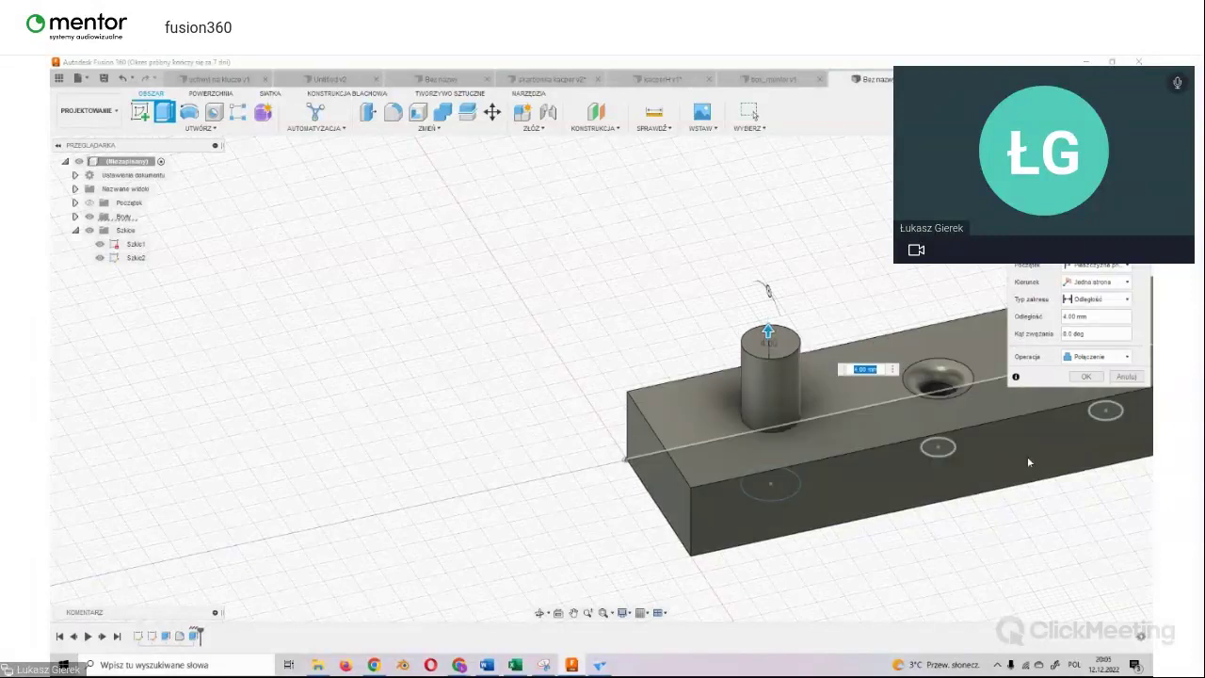
shift+middle_drag(601, 378, 872, 248)
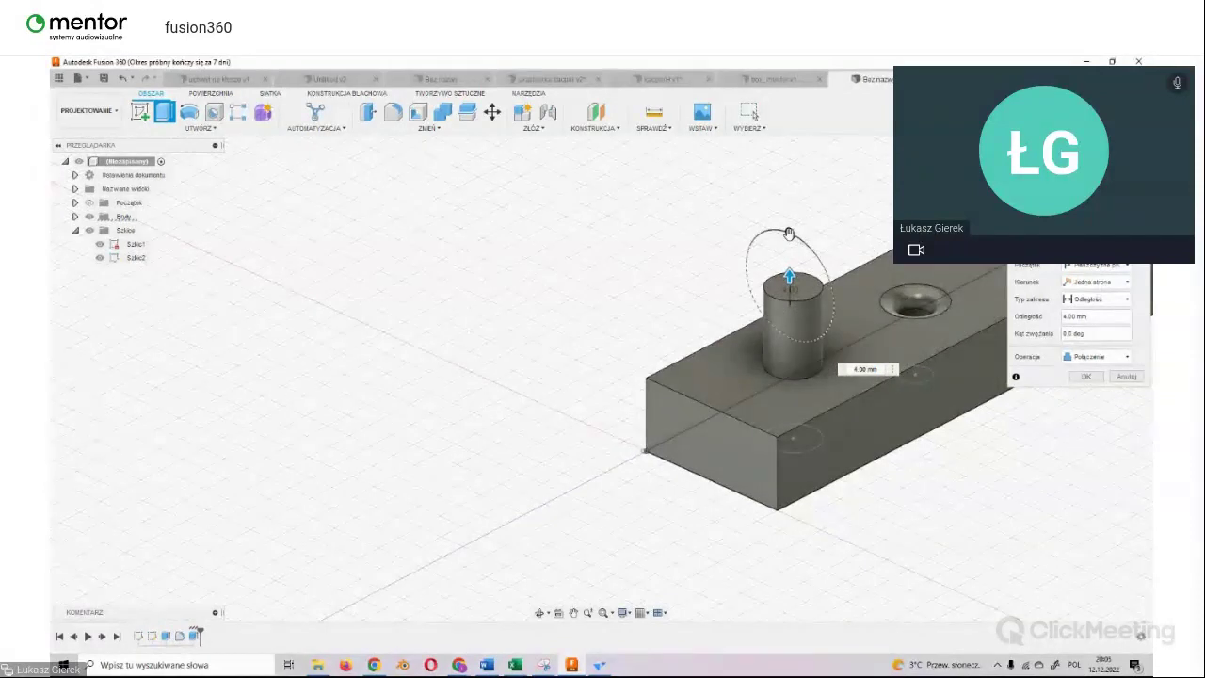
mouse_move(796, 234)
mouse_down()
mouse_move(765, 232)
mouse_move(816, 234)
mouse_up()
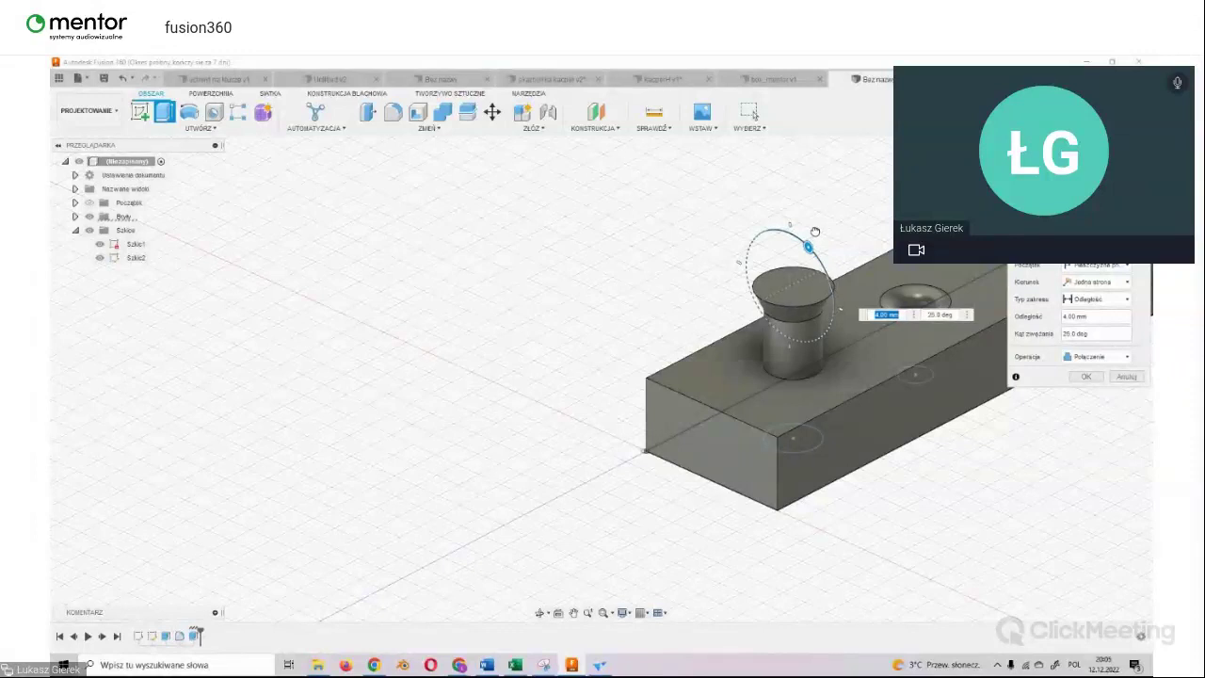
key(Tab)
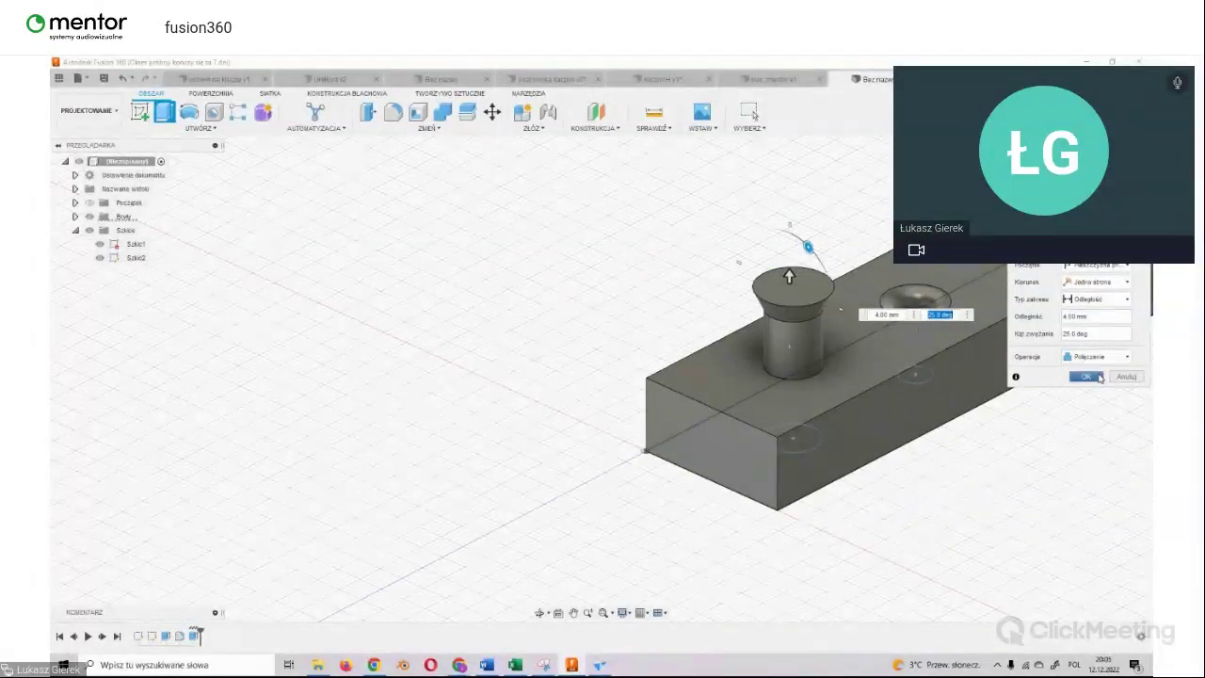
click(1087, 376)
shift+middle_drag(601, 379, 601, 378)
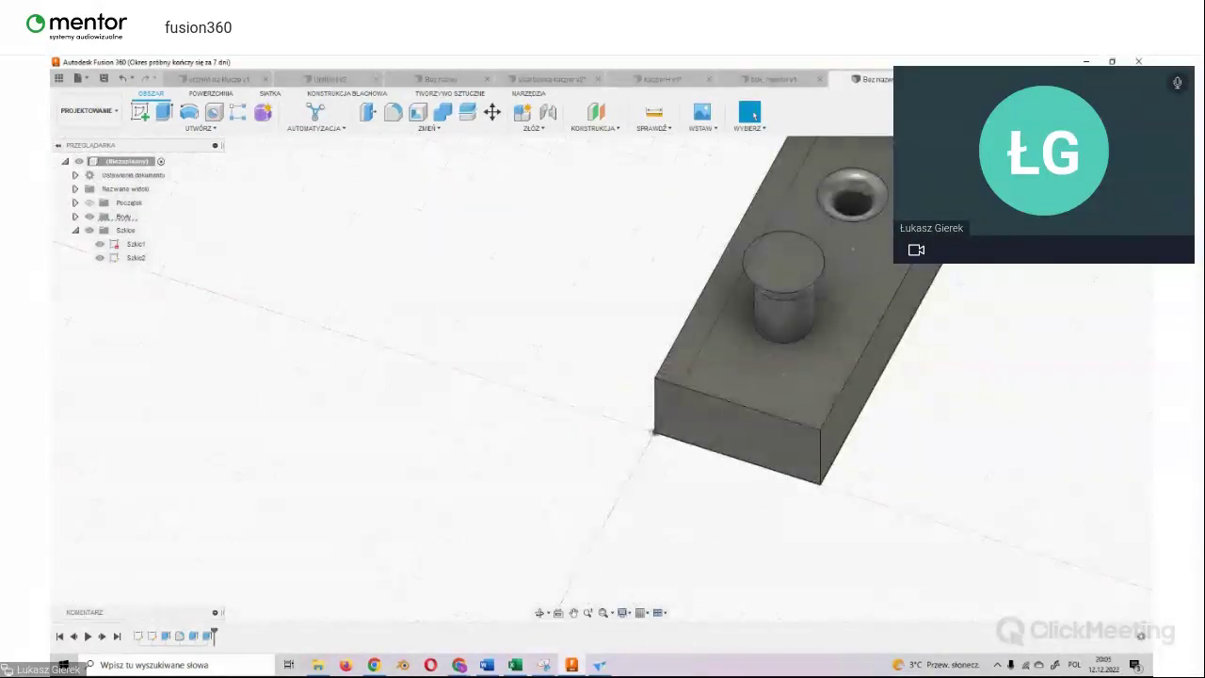
click(573, 613)
shift+middle_drag(603, 372, 603, 373)
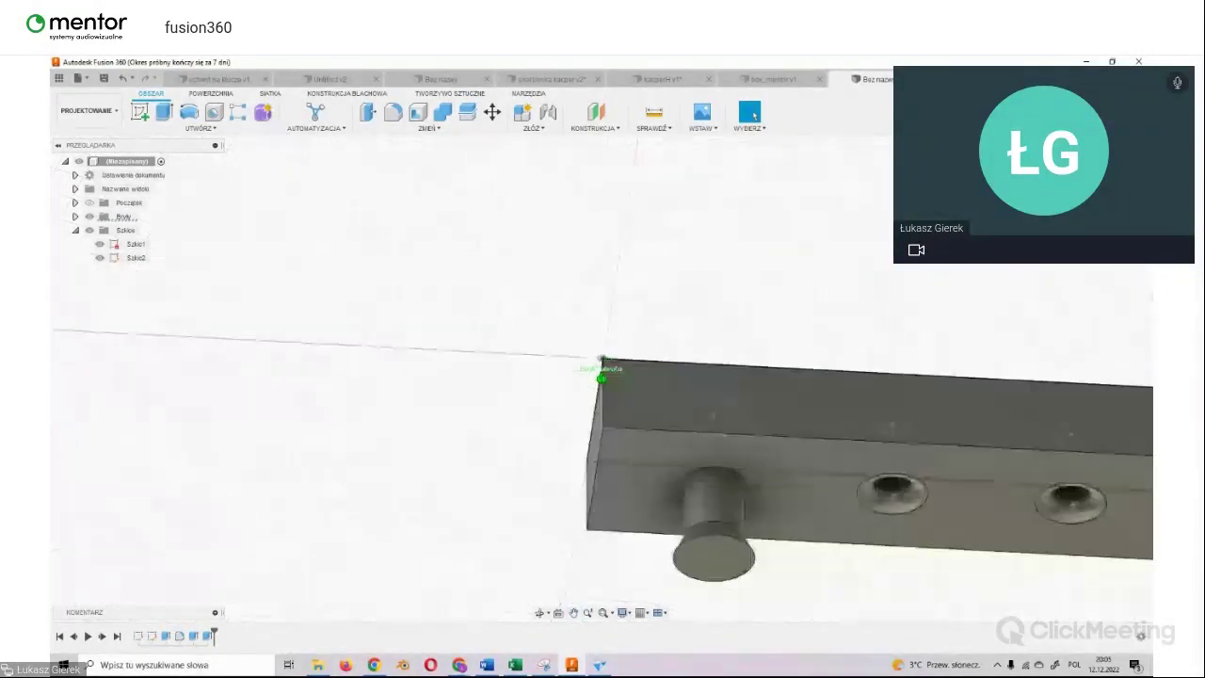
click(573, 613)
drag(1036, 478, 529, 479)
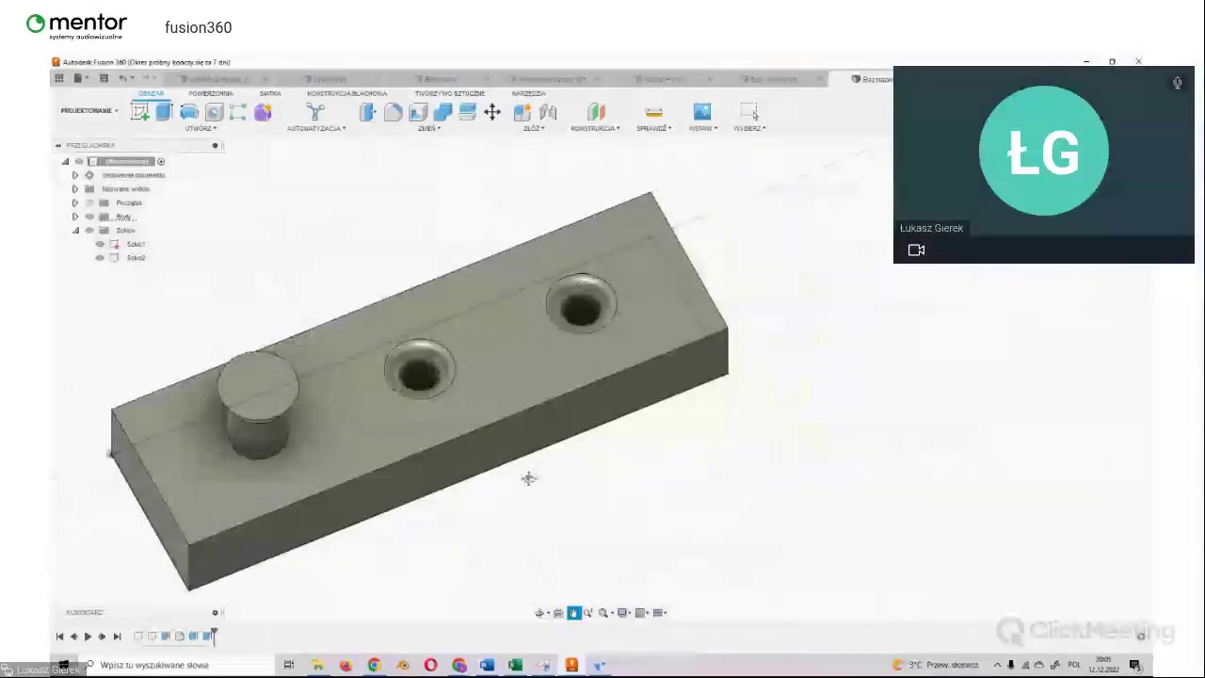
click(393, 112)
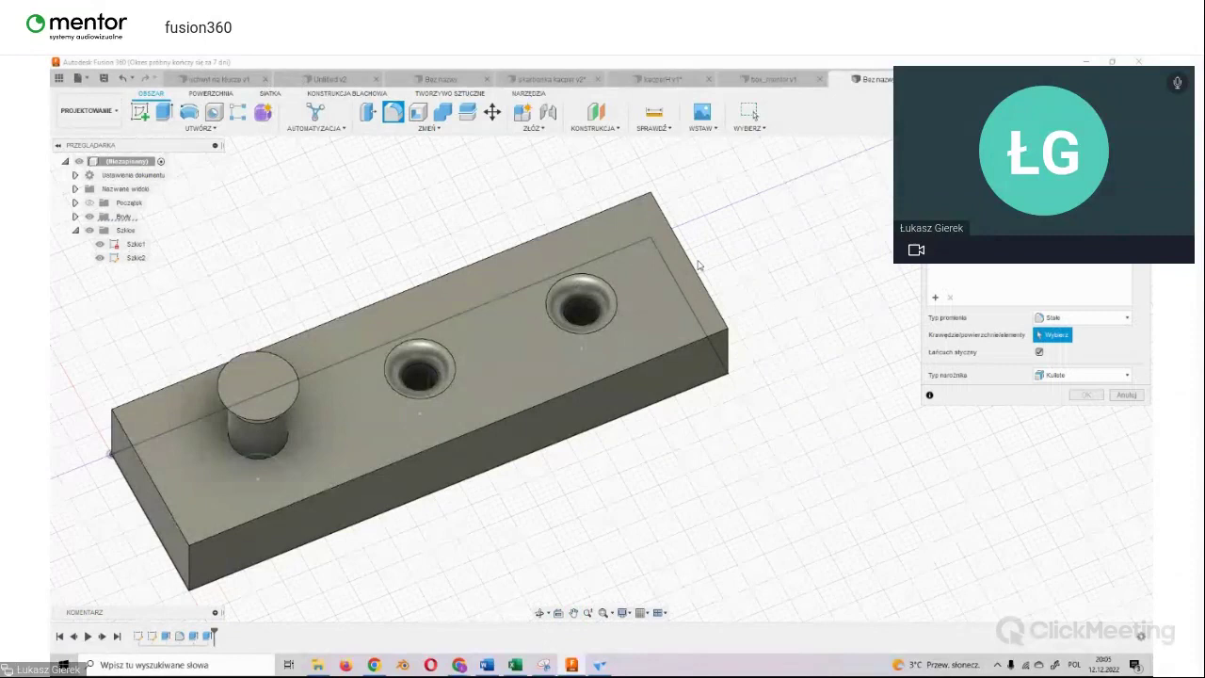
click(691, 266)
drag(694, 259, 676, 274)
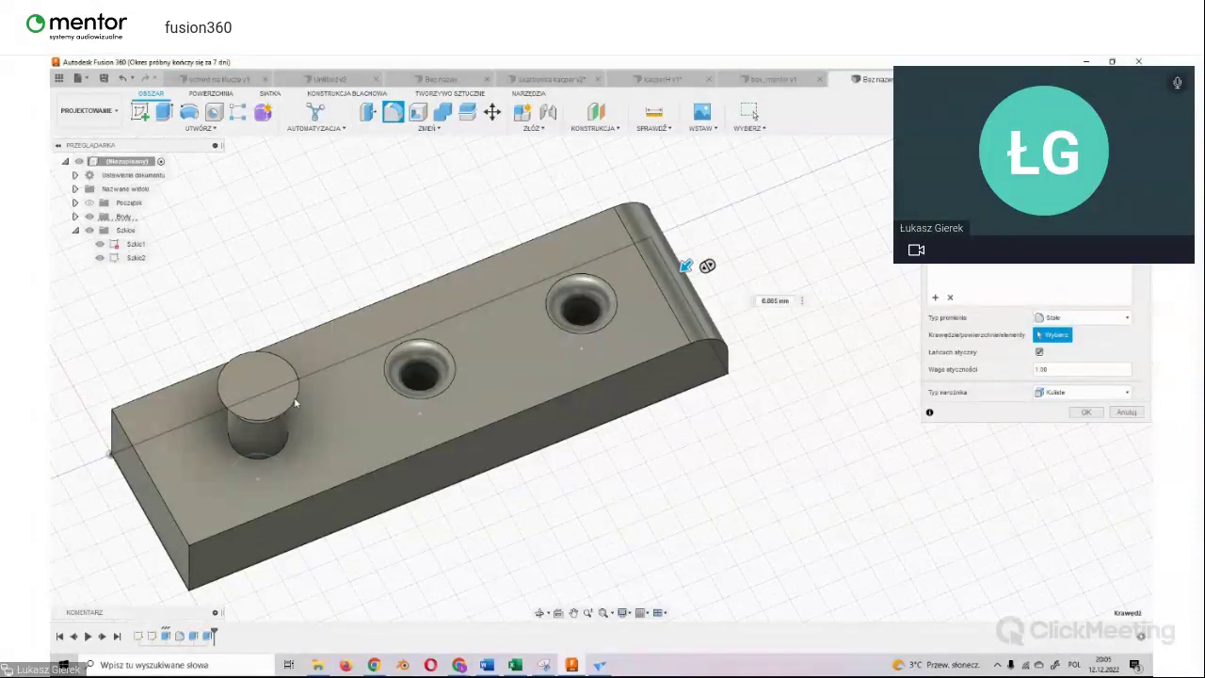
click(1126, 413)
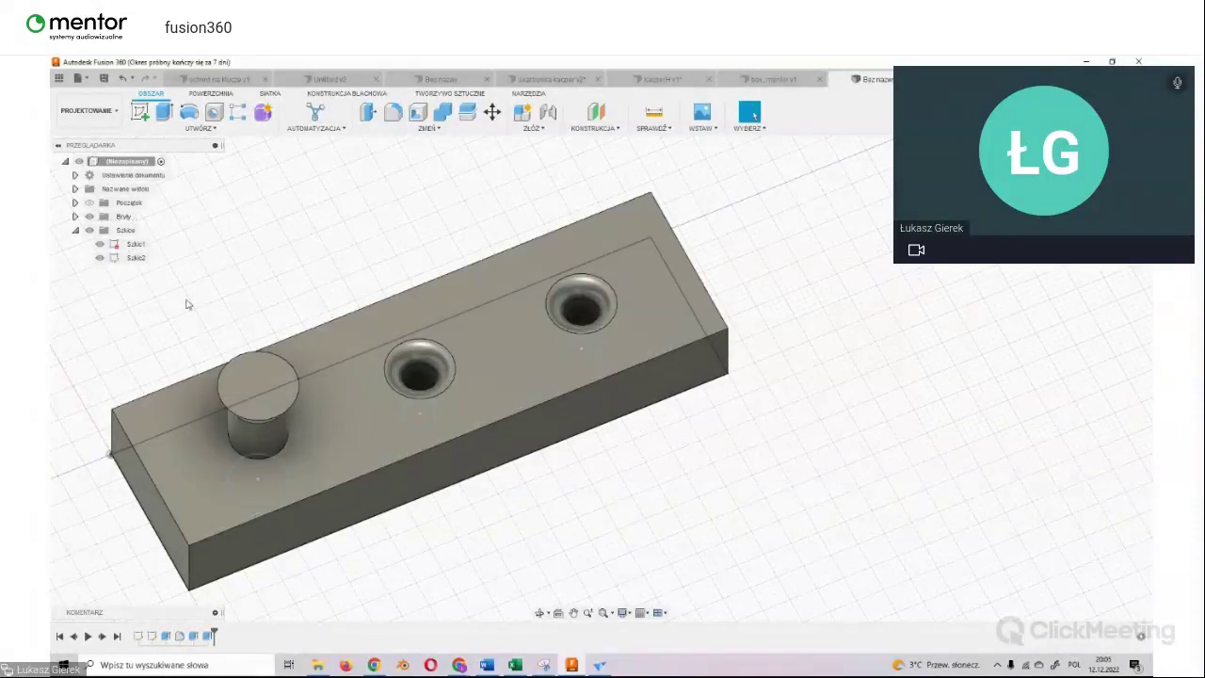
scroll(482, 466, down, 3)
scroll(482, 466, up, 5)
shift+middle_drag(721, 481, 504, 318)
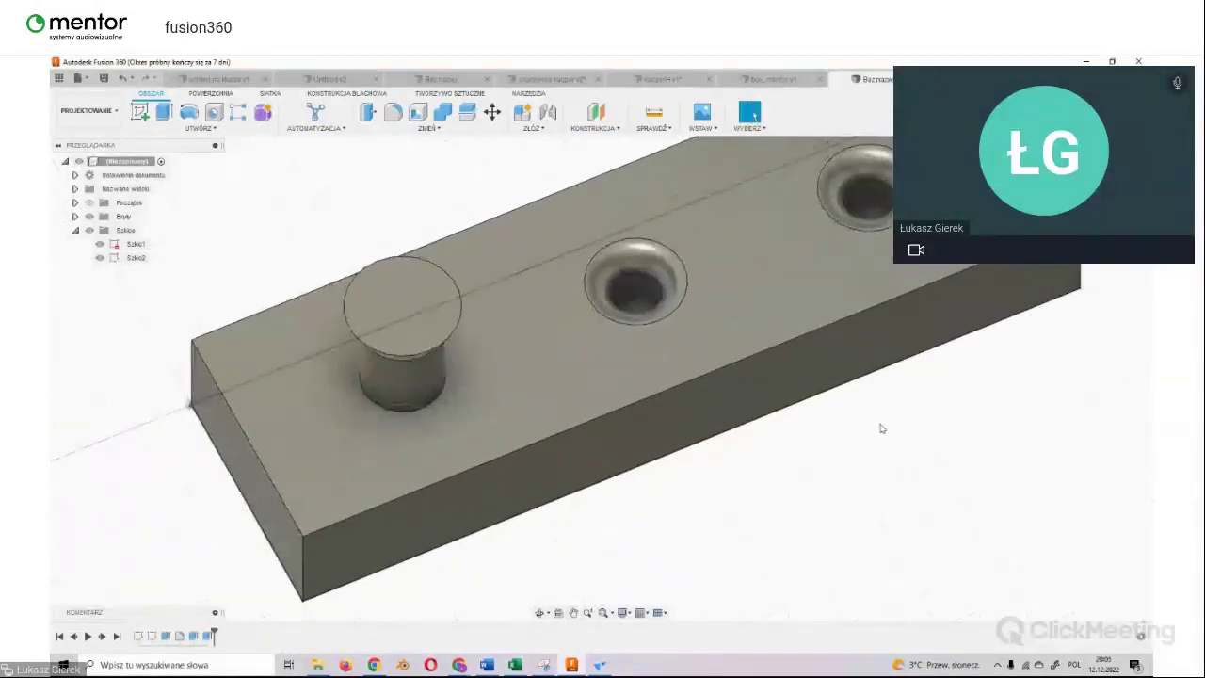
click(504, 318)
Step: Fillet the circular top edge of the peg's flared head into a rounded cap
click(498, 327)
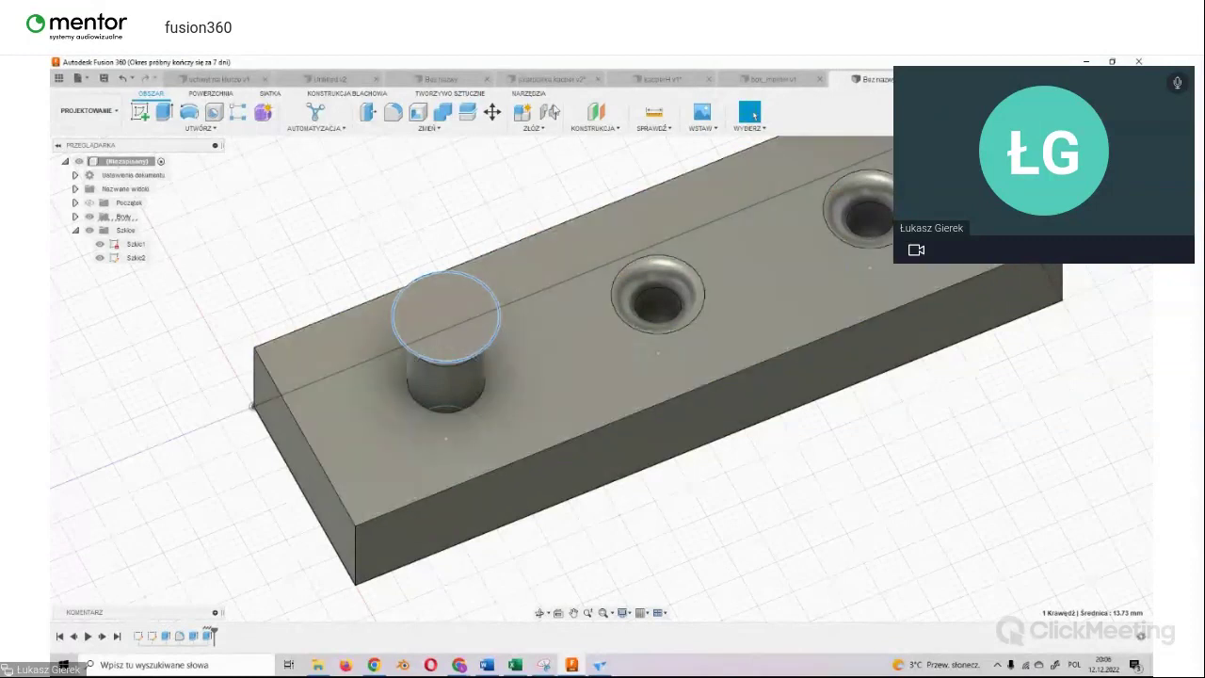
click(403, 109)
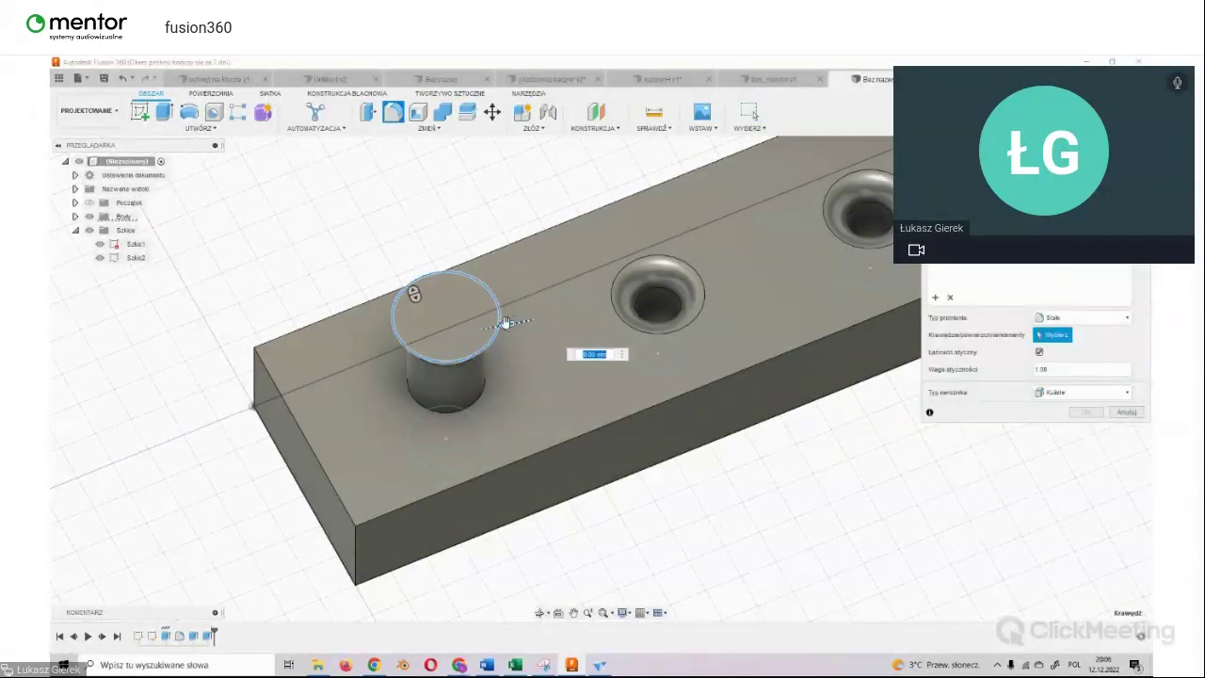
drag(499, 325, 506, 324)
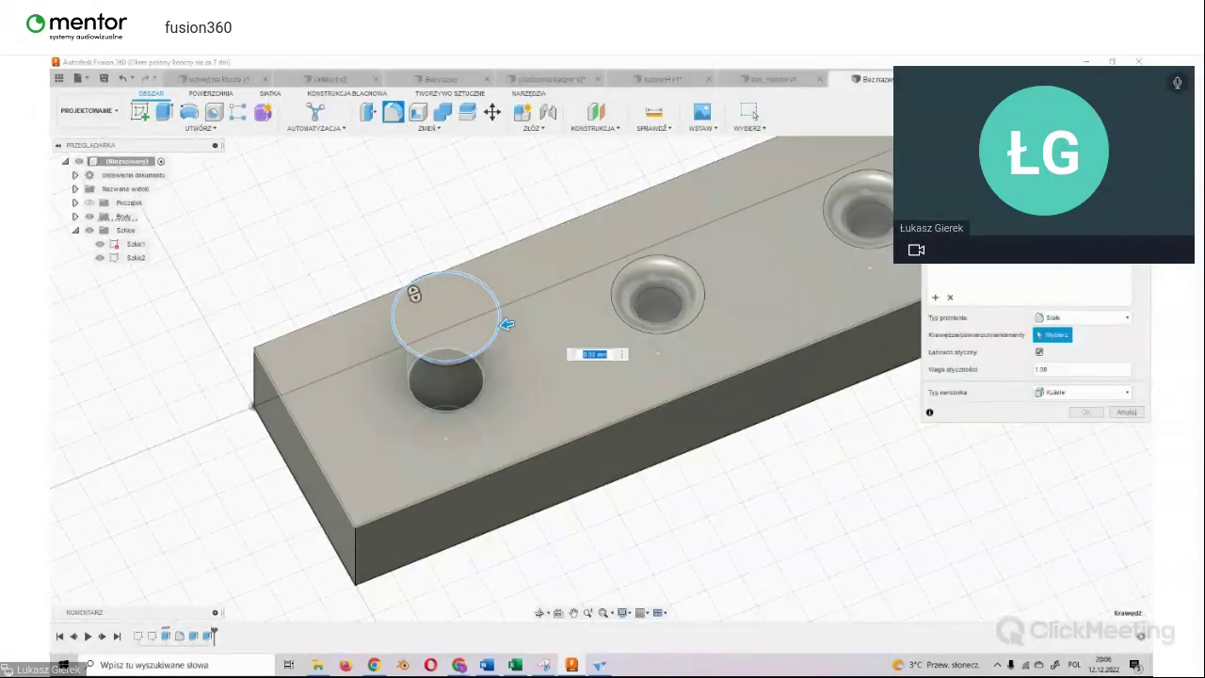
shift+middle_drag(599, 363, 600, 282)
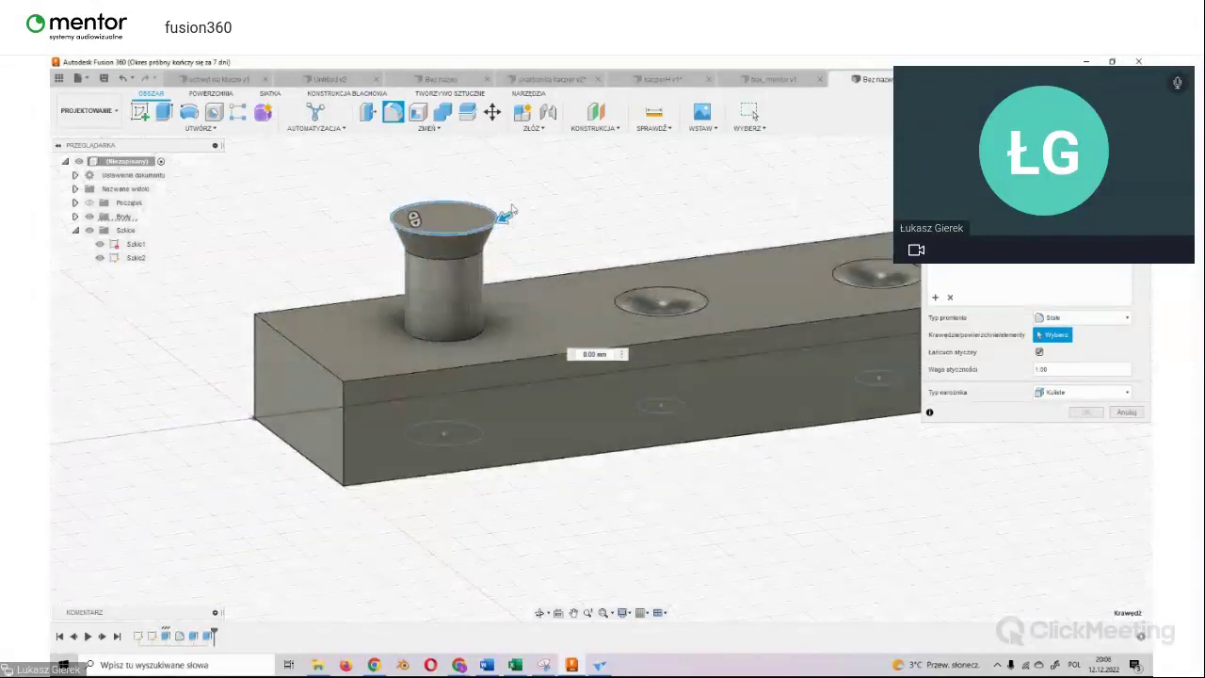
drag(502, 218, 495, 215)
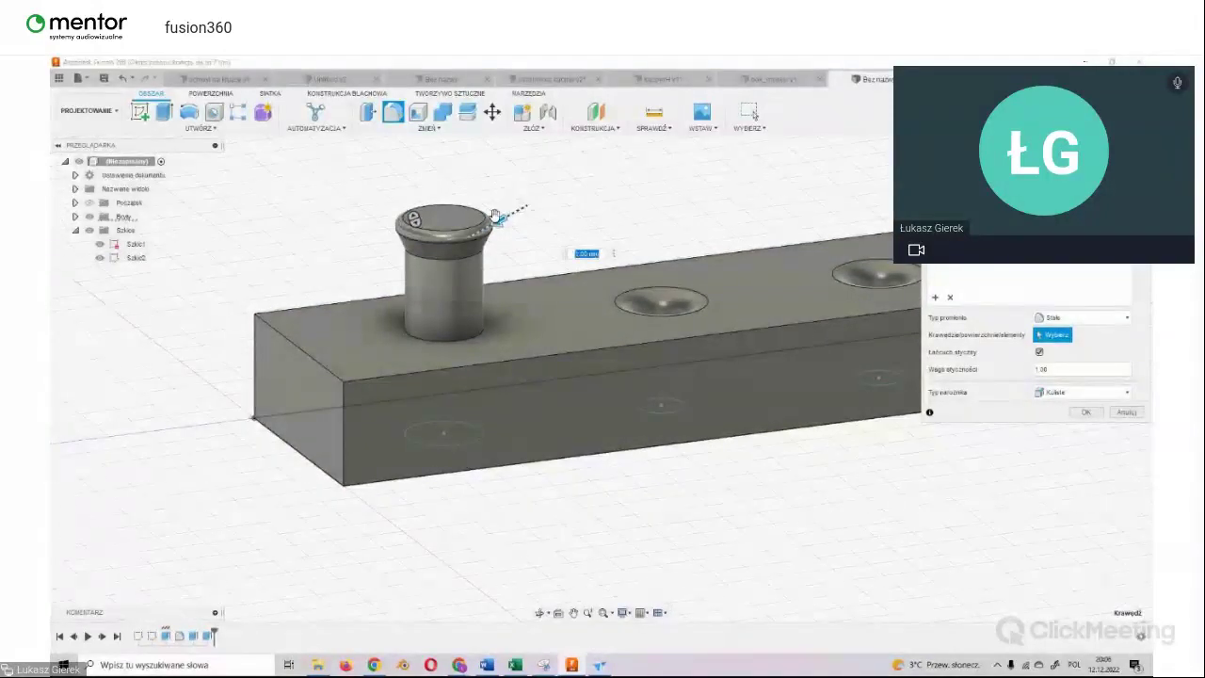
click(1086, 414)
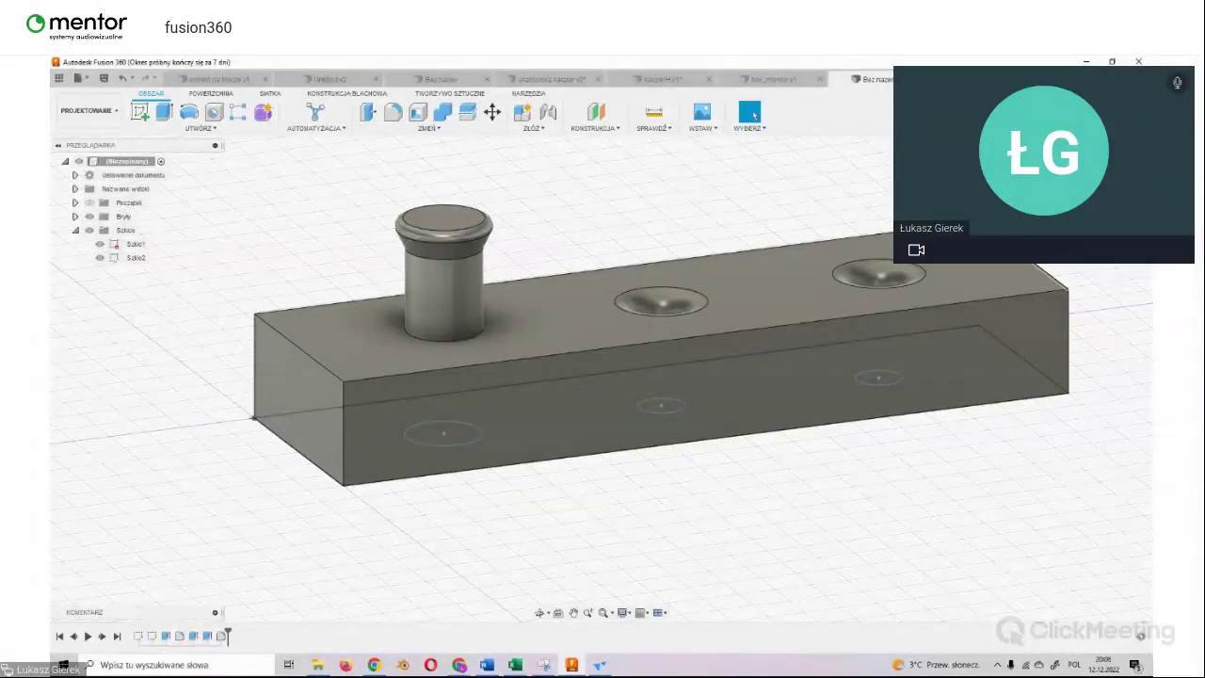
Step: Fillet the top edge at the block's far end into a rounded end, then go to the home view
key(f)
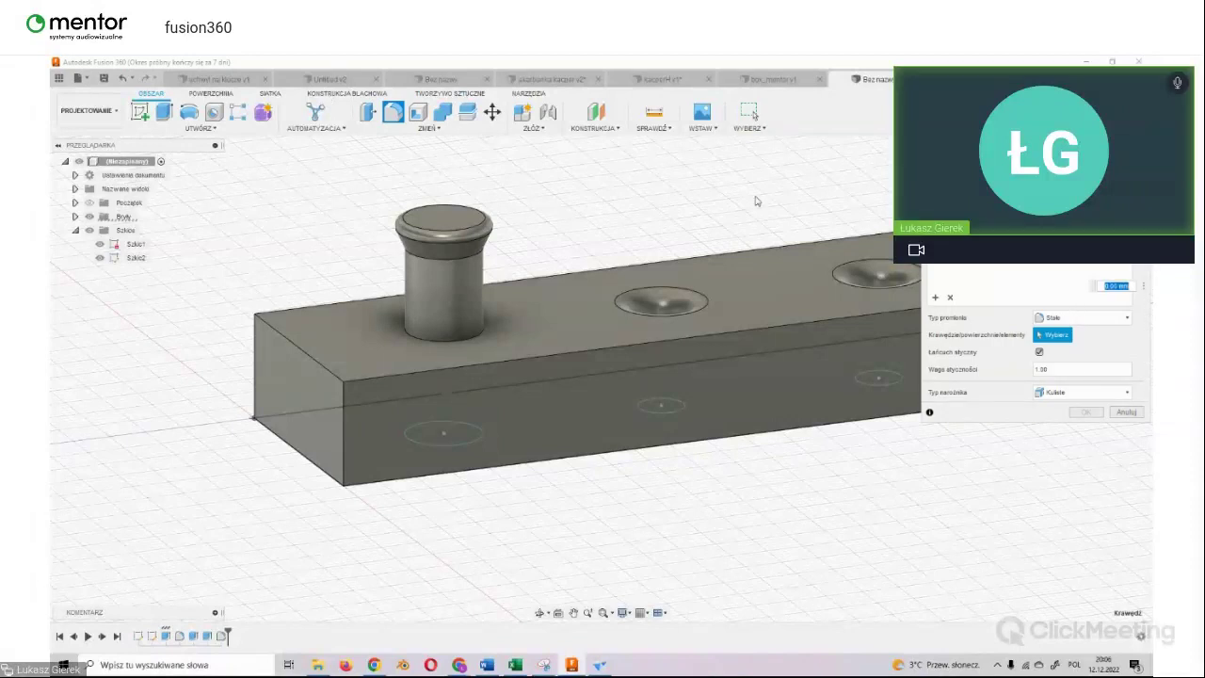
middle_drag(785, 194, 794, 277)
click(798, 292)
drag(799, 292, 777, 311)
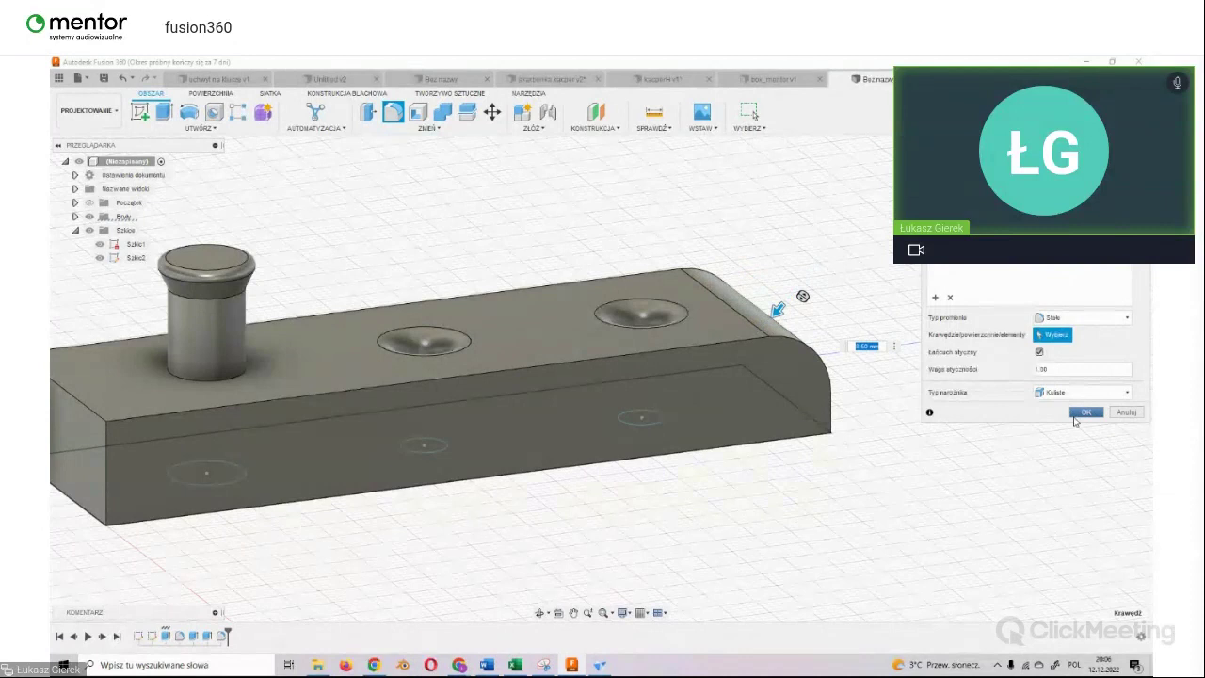
click(1076, 414)
key(F6)
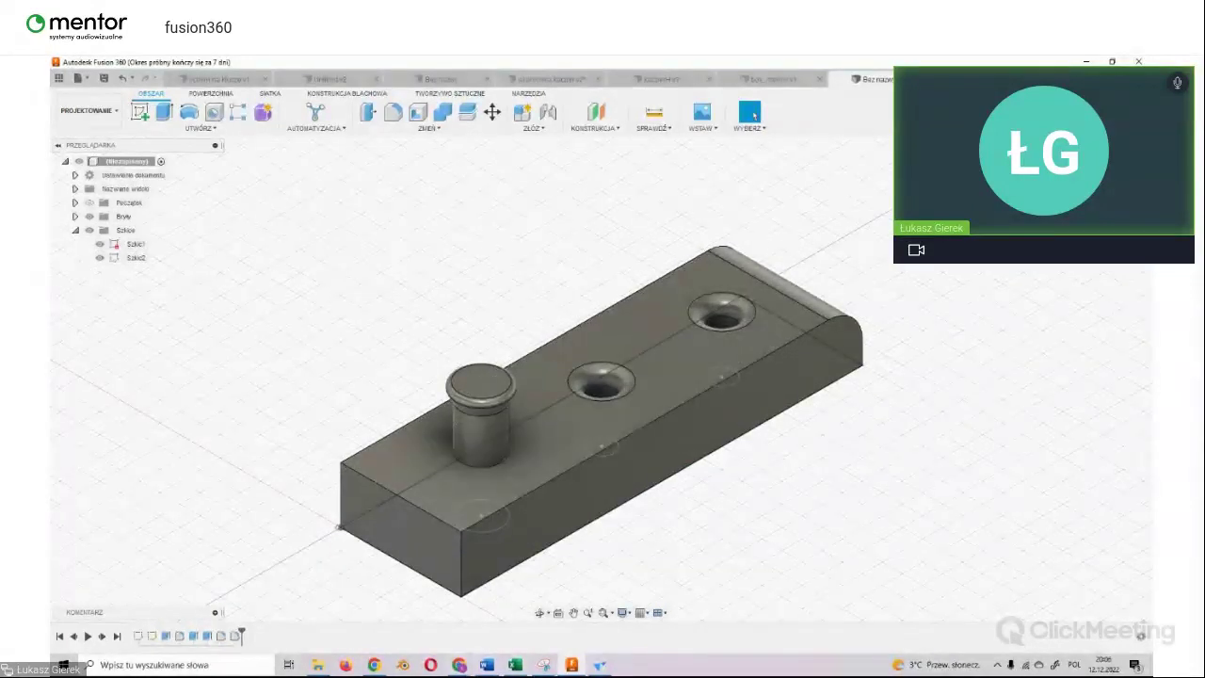
Step: Orbit the finished part to inspect its top and underside, then return to the home isometric view
mouse_move(601, 379)
shift+middle_down()
mouse_move(659, 311)
mouse_move(603, 377)
mouse_move(659, 357)
mouse_move(650, 339)
mouse_move(642, 394)
mouse_move(650, 367)
mouse_move(607, 372)
mouse_move(619, 353)
mouse_move(402, 587)
shift+middle_up()
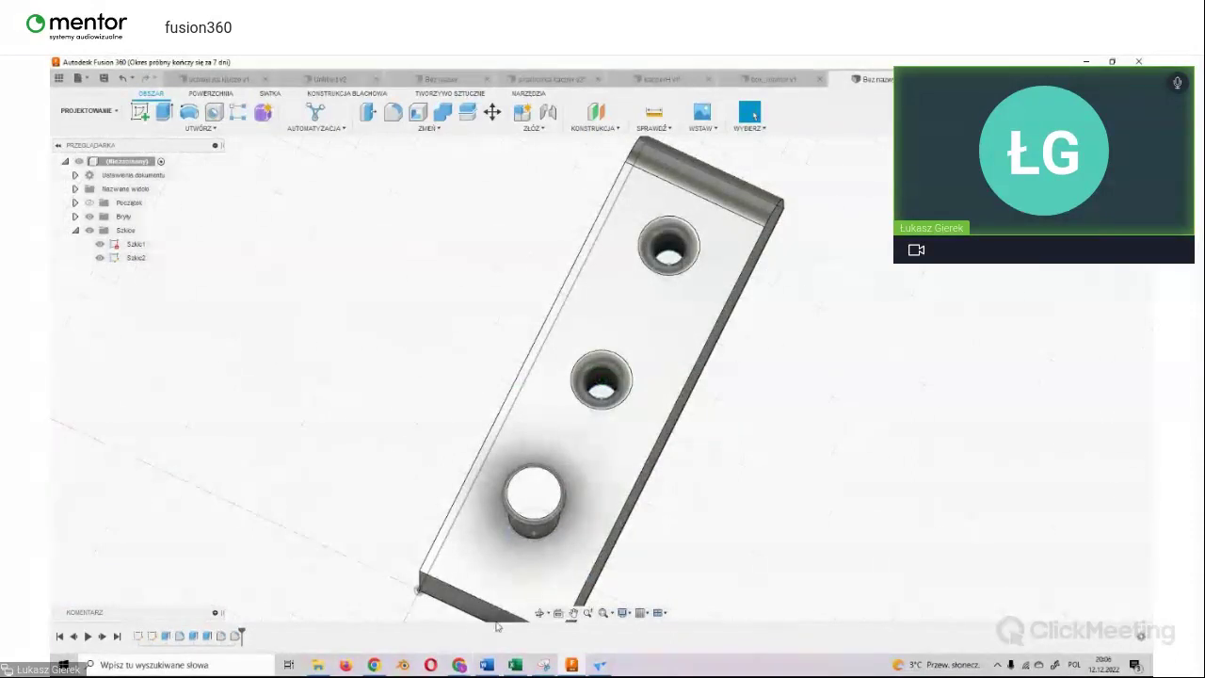
click(538, 612)
mouse_move(794, 430)
mouse_down()
mouse_move(747, 352)
mouse_move(768, 354)
mouse_move(747, 352)
mouse_up()
mouse_move(332, 386)
mouse_down()
mouse_move(396, 516)
mouse_move(403, 607)
mouse_move(350, 489)
mouse_move(452, 562)
mouse_up()
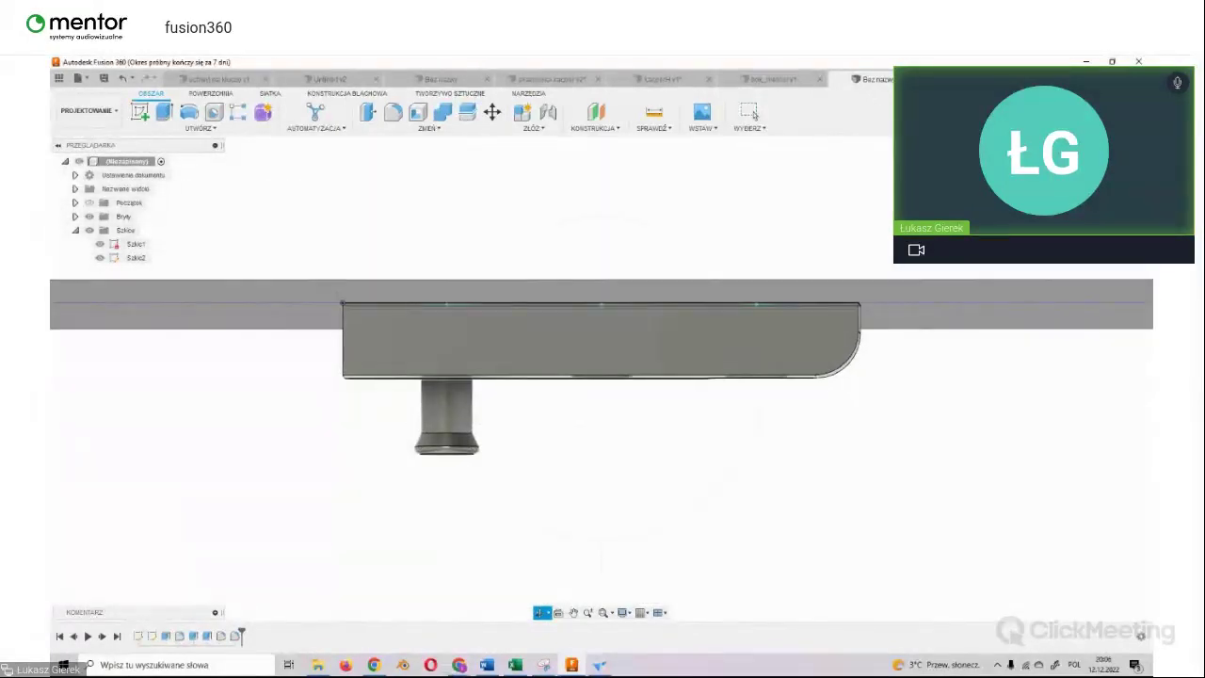
click(753, 114)
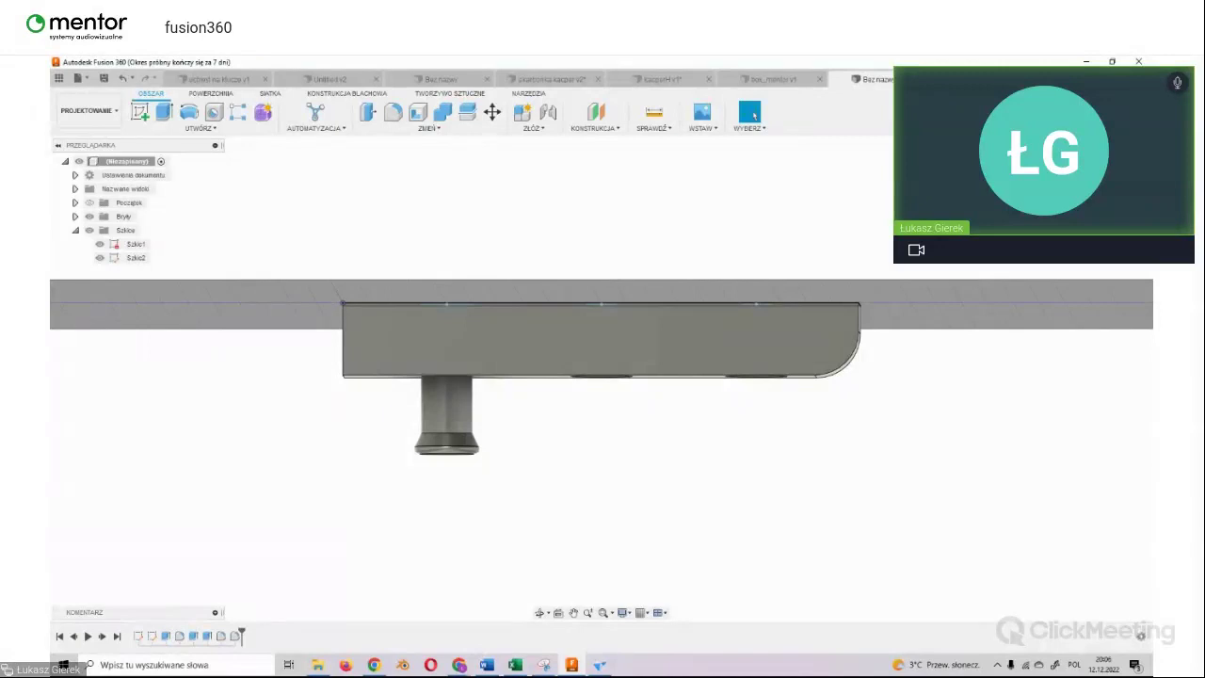
key(F6)
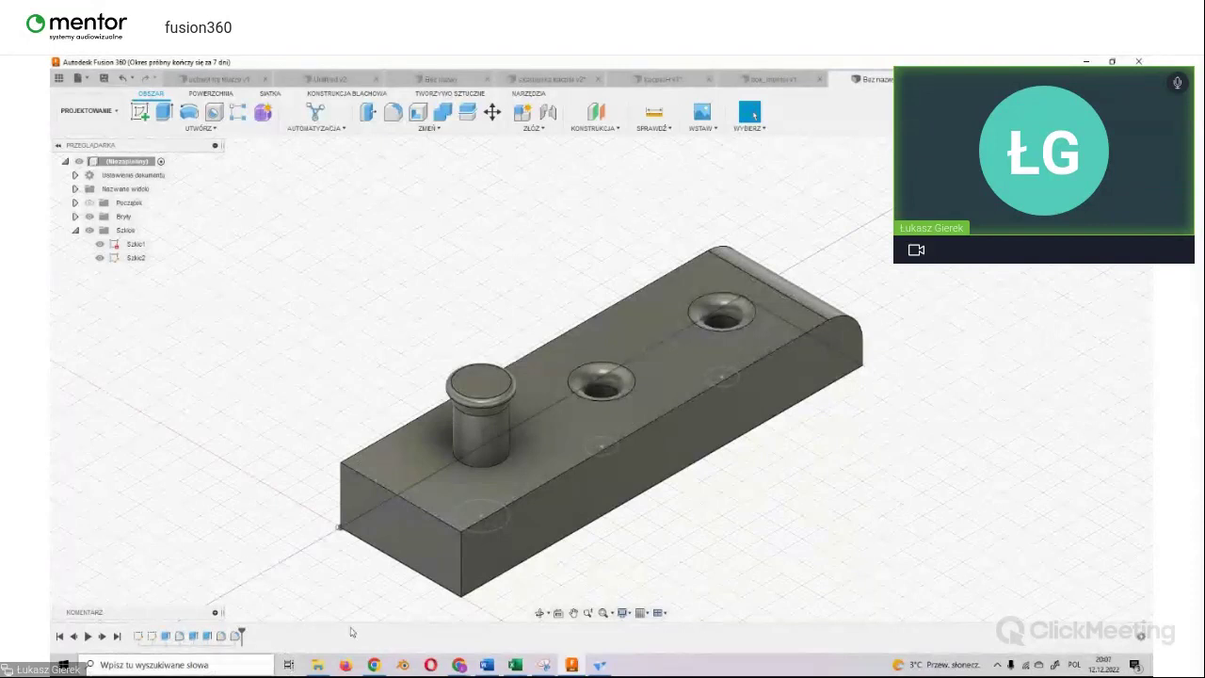
Step: Bring the ClickMeeting browser window forward and end the screen share
click(461, 663)
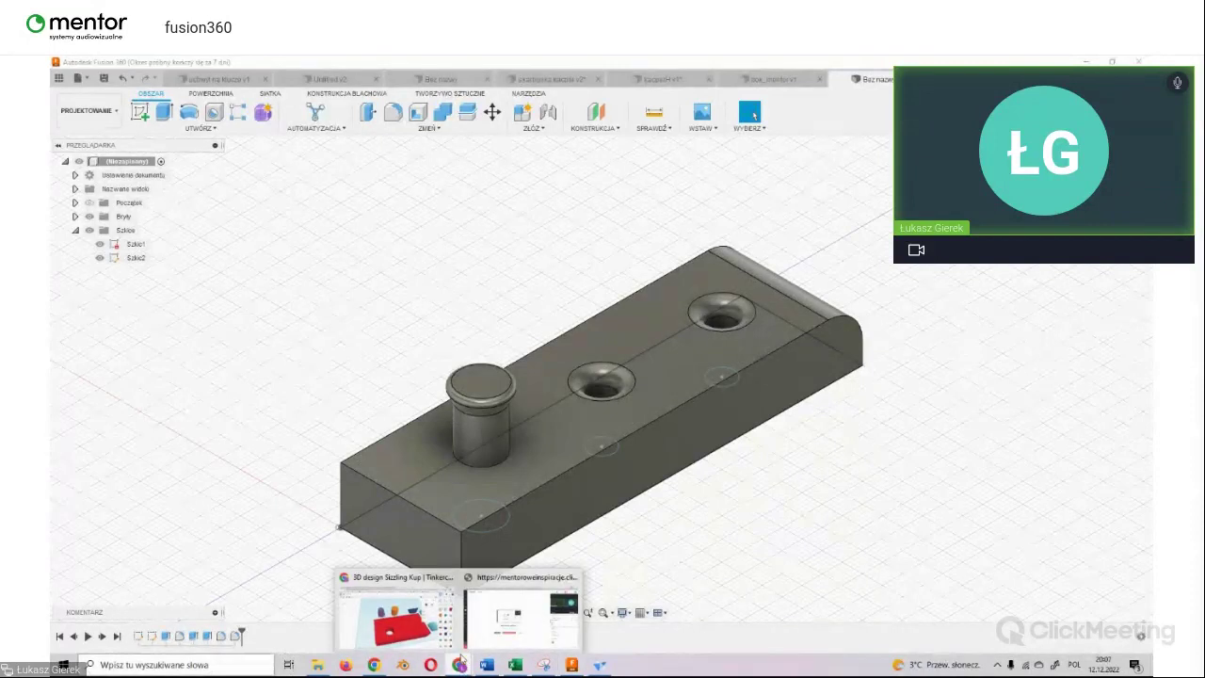
click(520, 617)
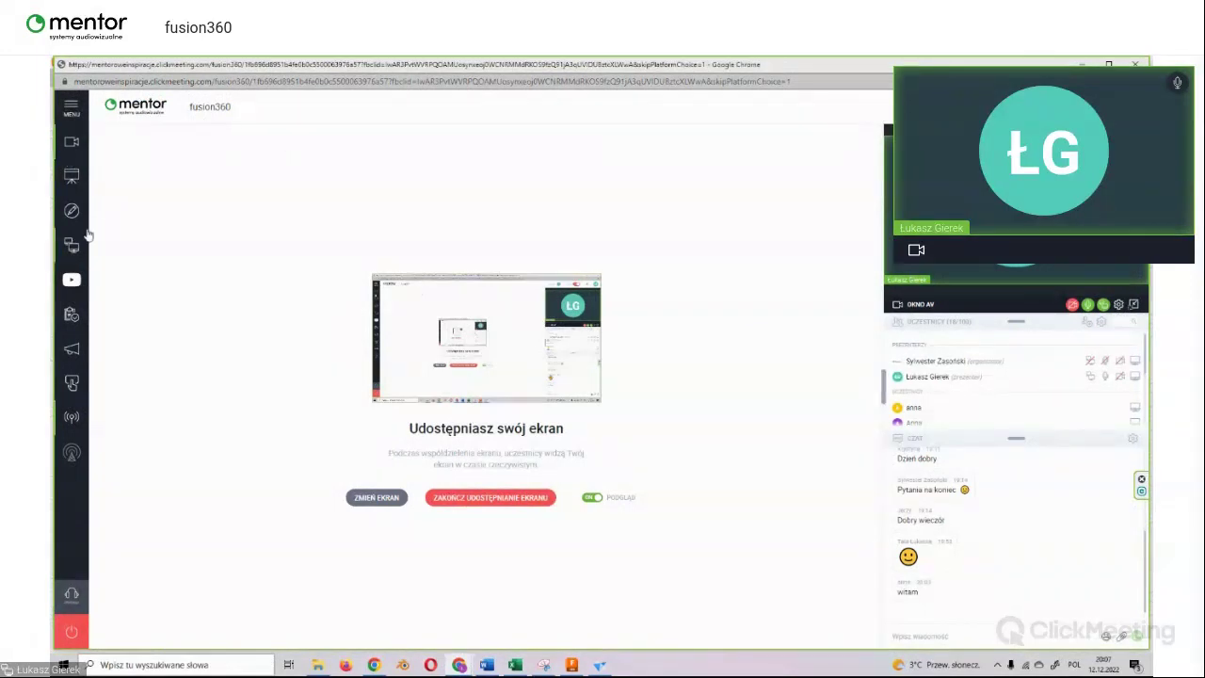
click(441, 498)
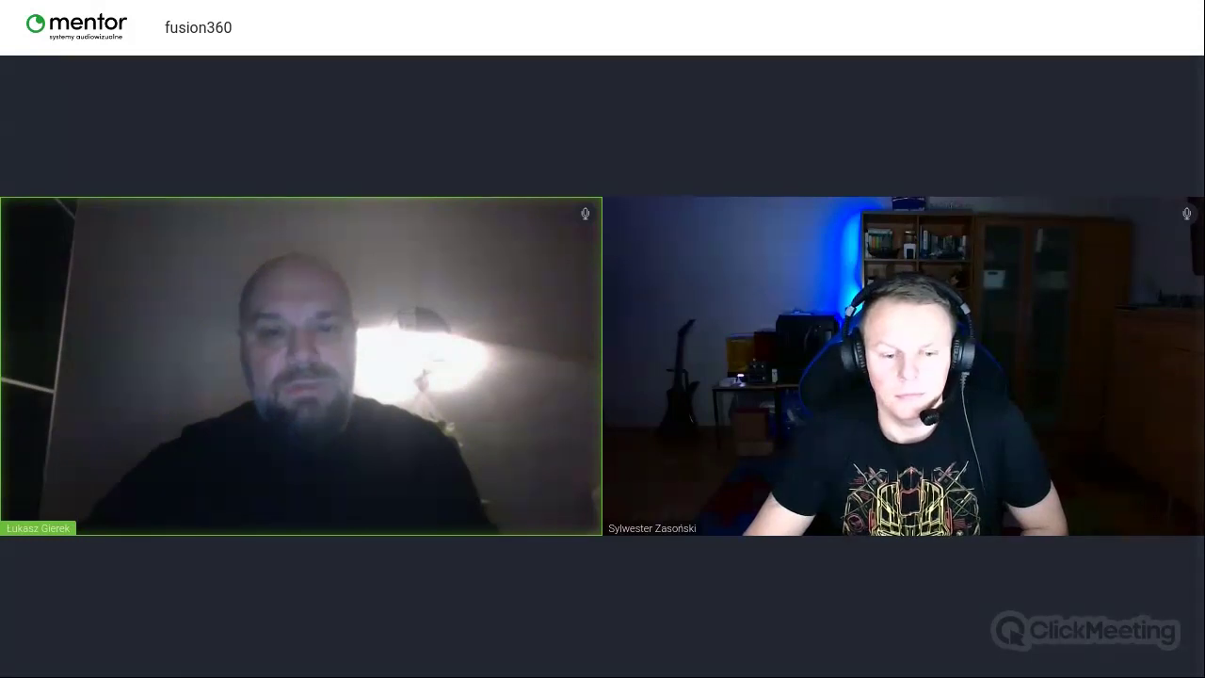
Step: Switch back to Fusion 360 and scroll through the project's saved designs in the Data Panel
key(alt+Tab)
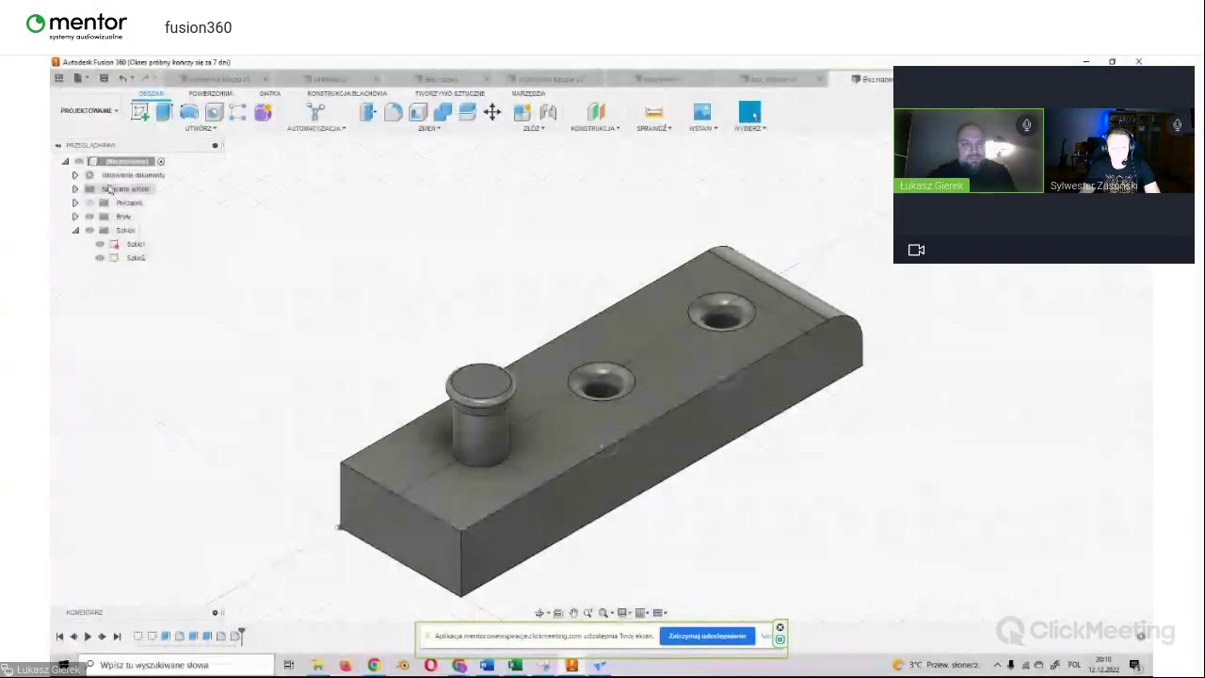
click(59, 80)
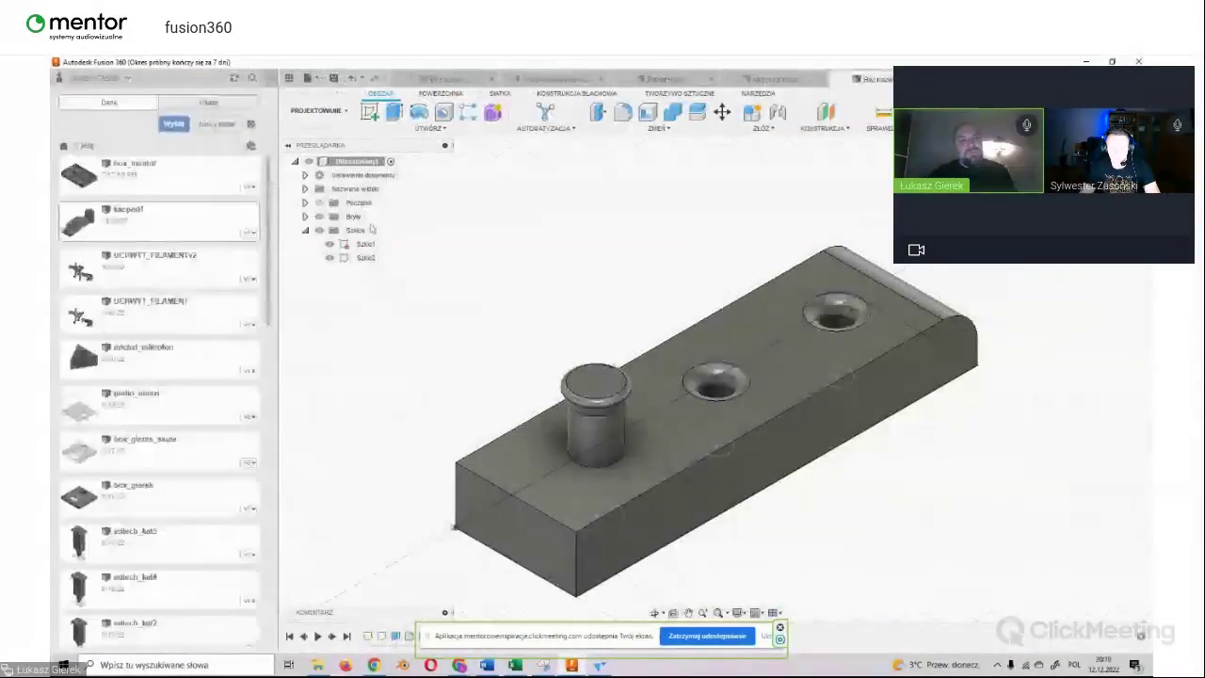
scroll(160, 338, down, 6)
scroll(200, 364, down, 4)
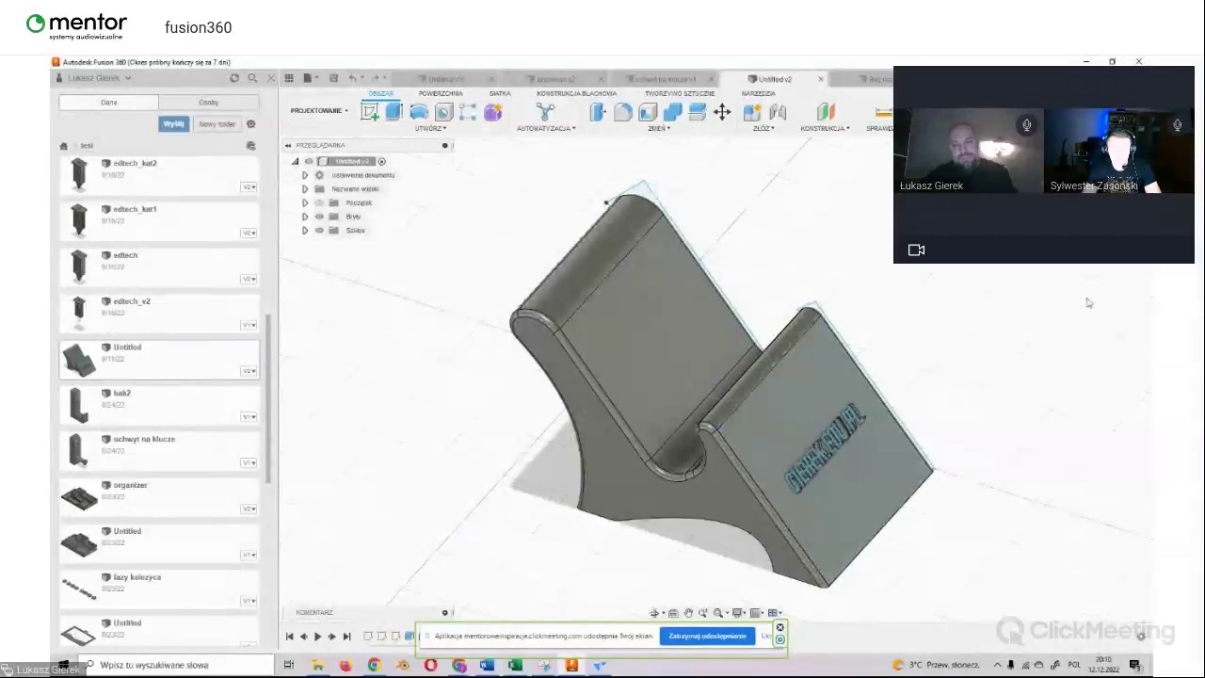
Step: View the phone stand from the side and toggle Bryły and sketch visibility to reveal its profiles
click(1111, 174)
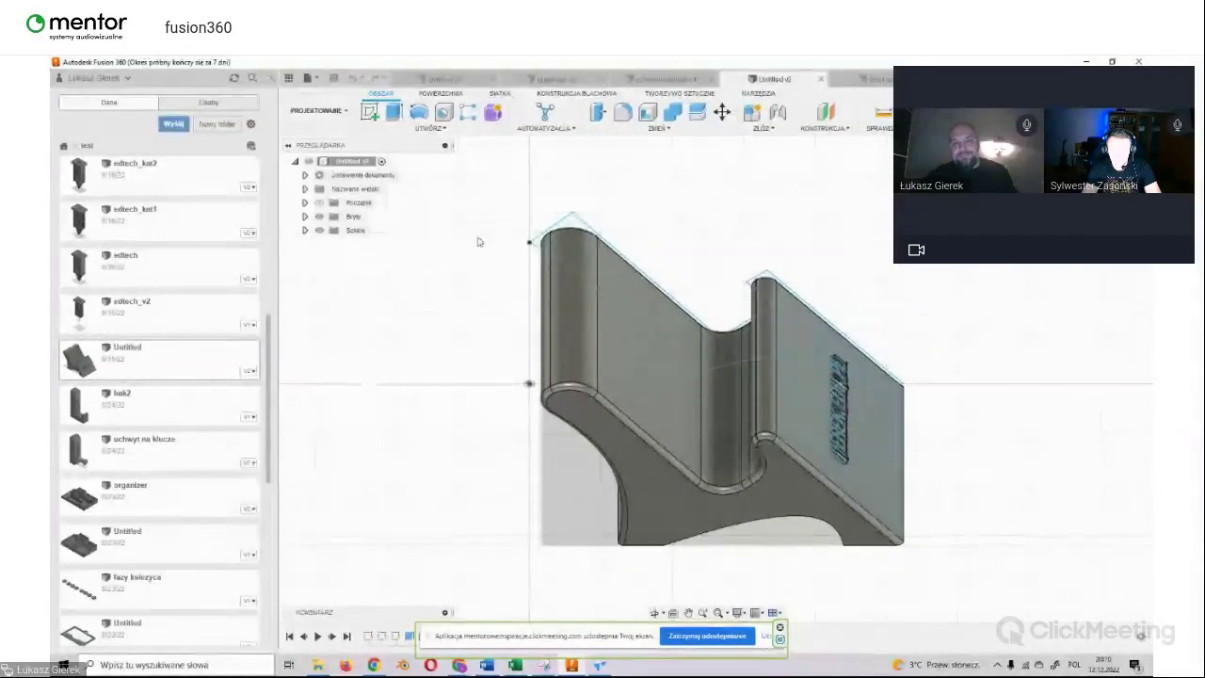
click(305, 230)
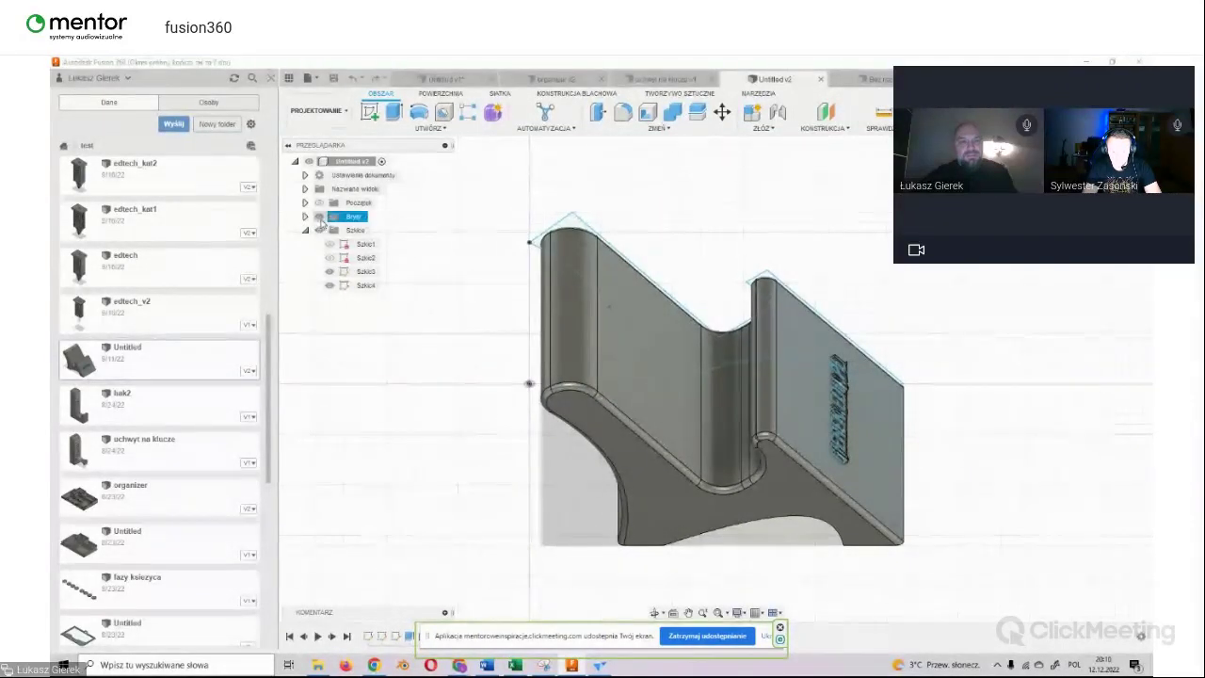
click(319, 218)
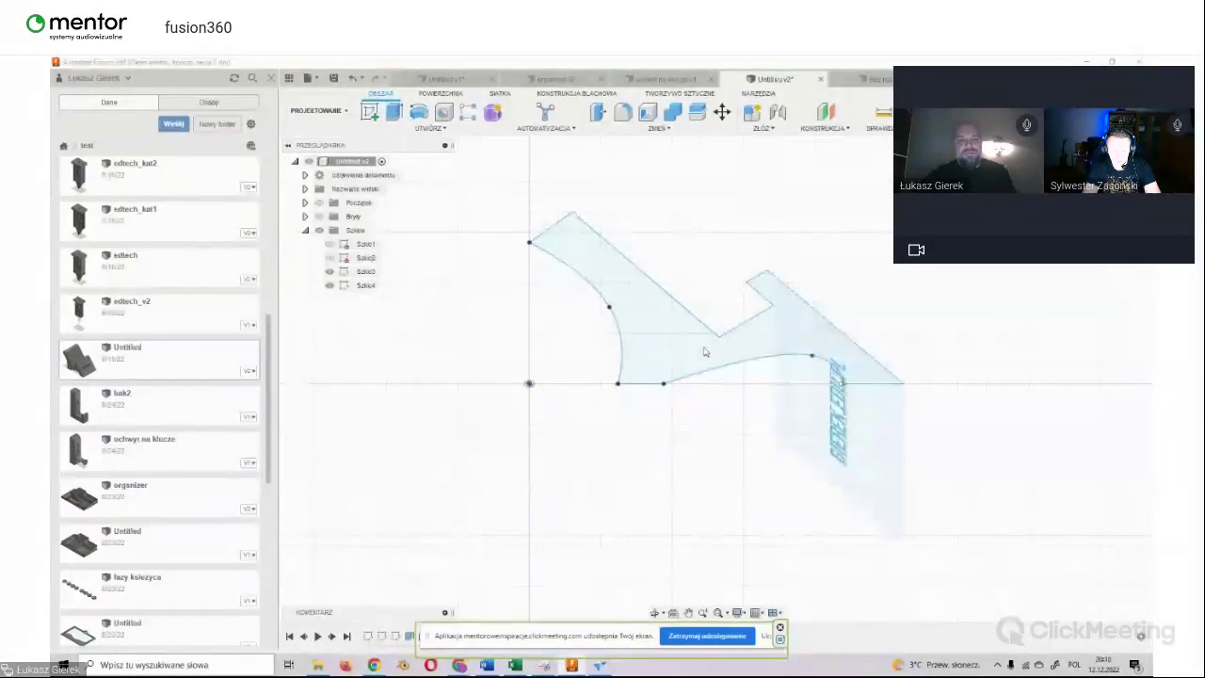
click(329, 271)
click(329, 272)
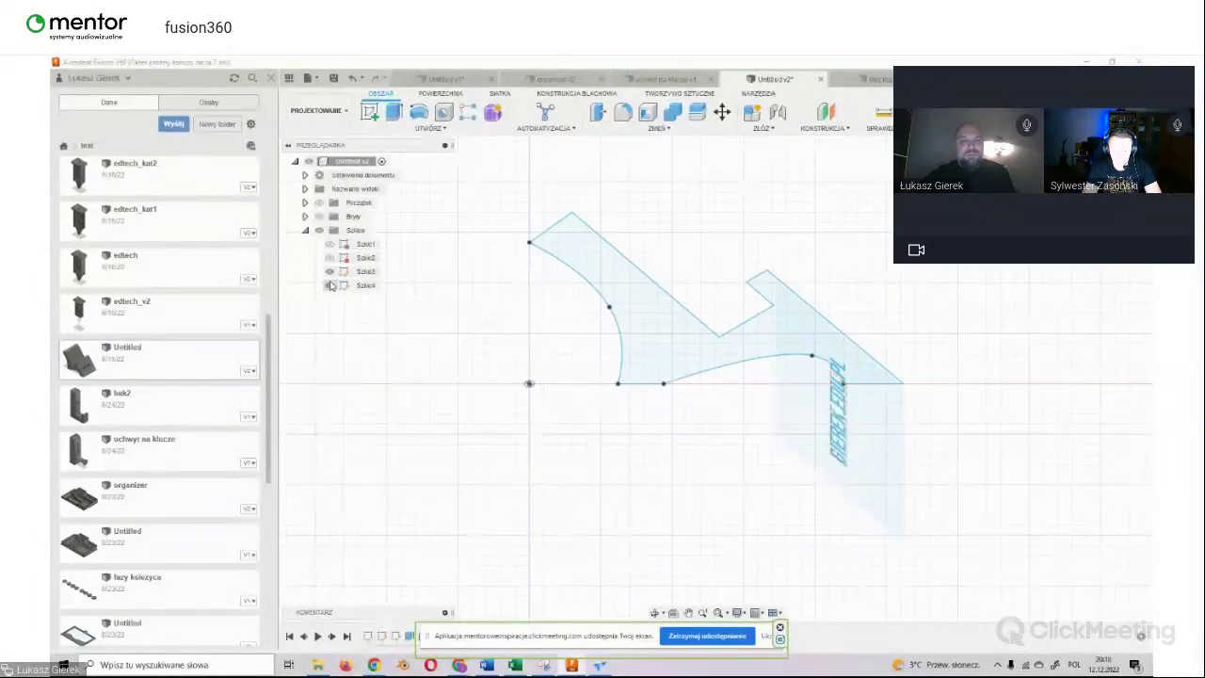
click(330, 285)
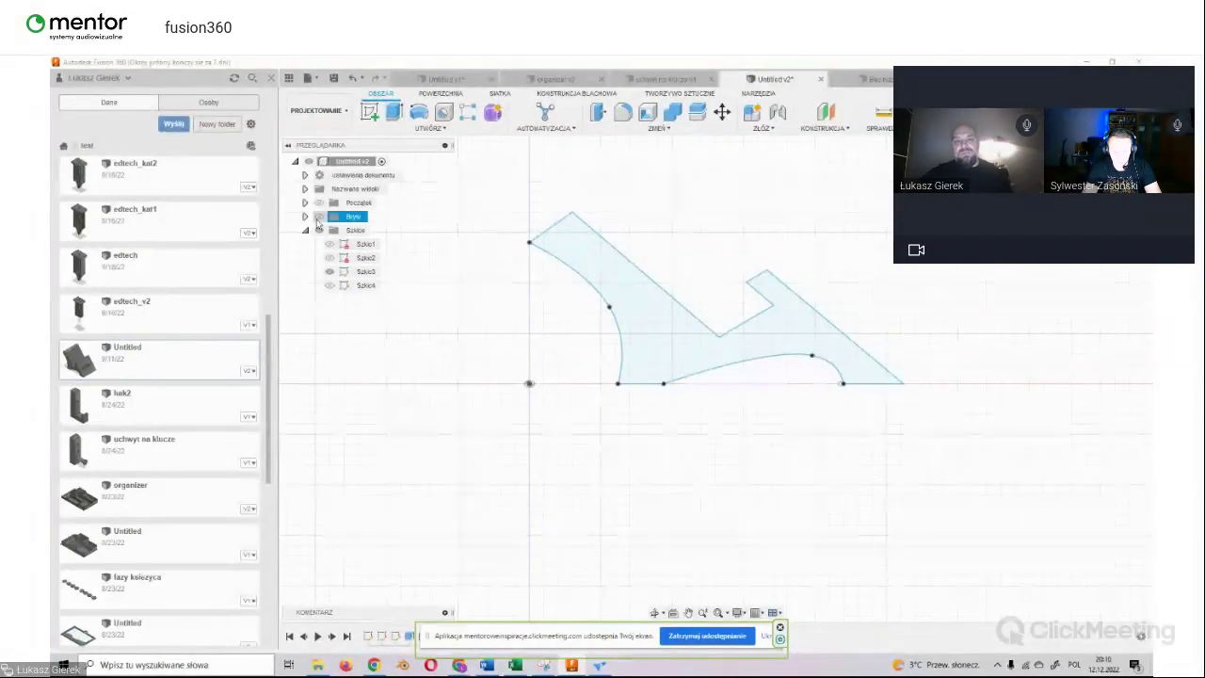
click(319, 217)
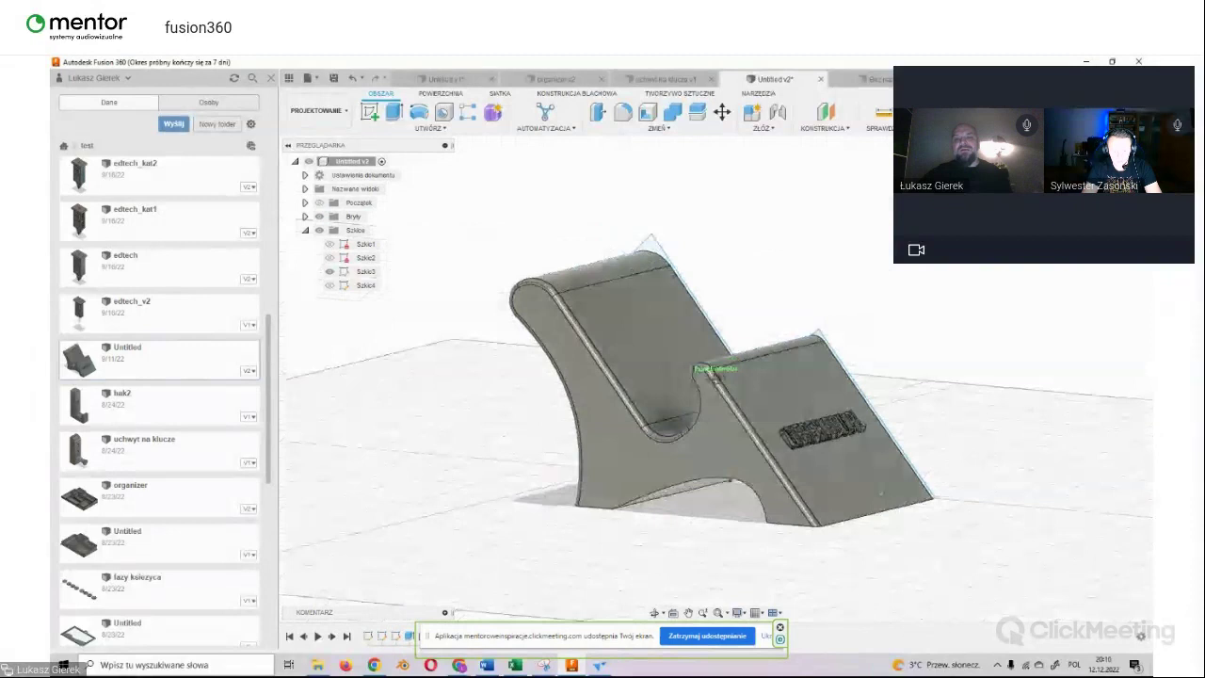
Step: Orbit the stand into perspective and open the saved edtech_kat2 design
shift+middle_drag(529, 383, 52, 434)
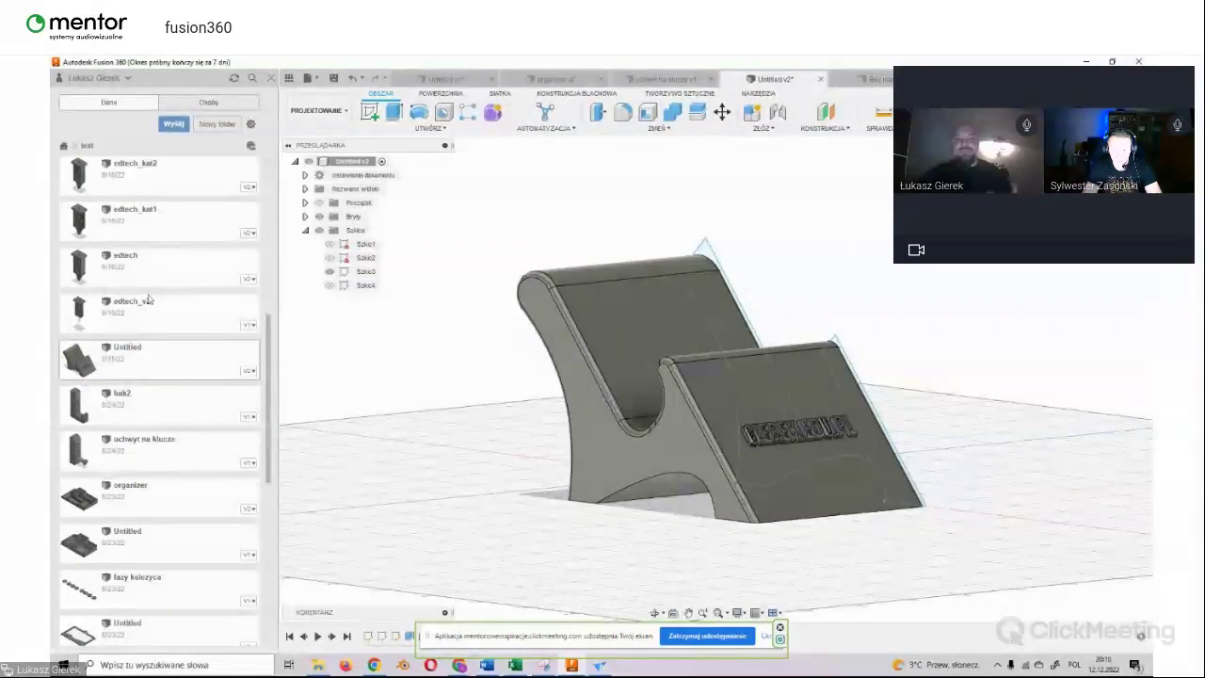
scroll(148, 299, up, 2)
double_click(192, 231)
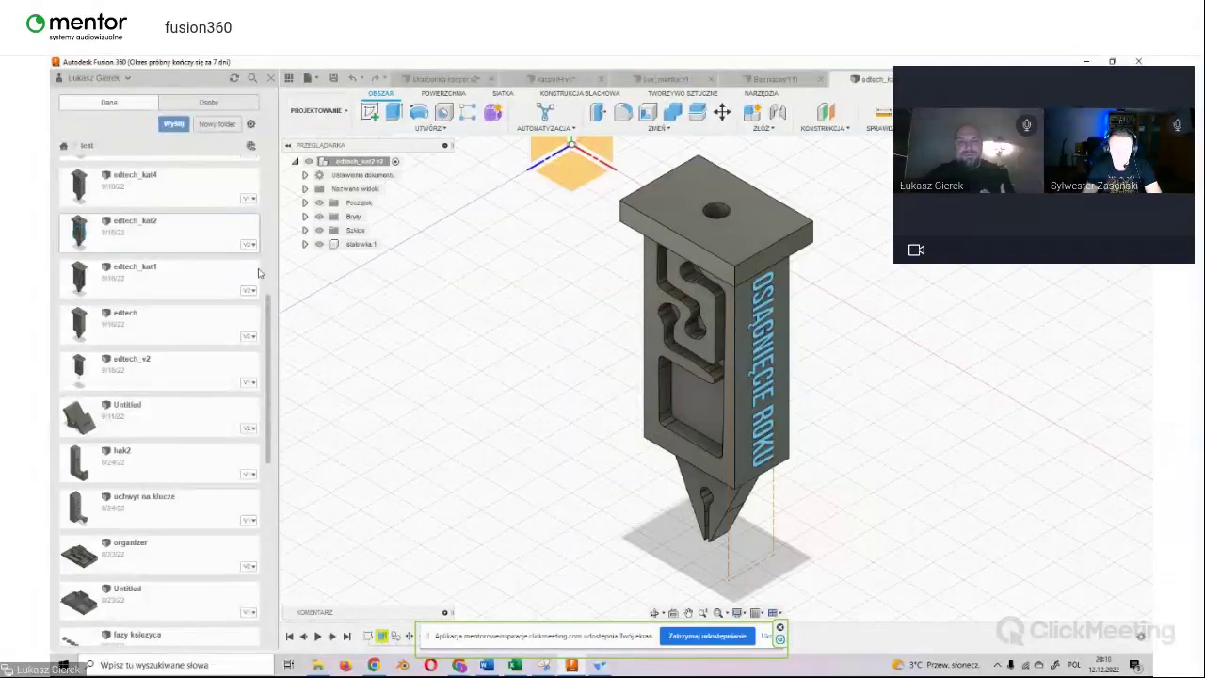
Step: Orbit the edtech_kat2 stake around to show its other side
shift+middle_drag(750, 325, 716, 368)
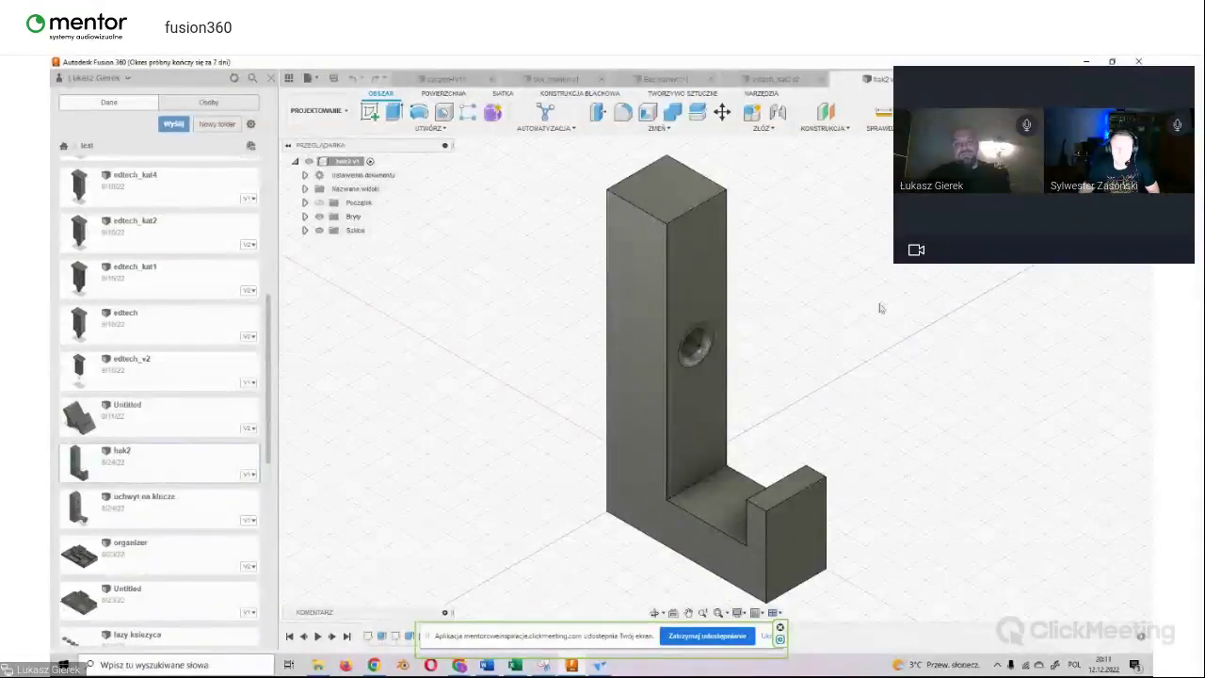
Step: Show the hook's Szkic1 and Szkic2 sketches, restore its body, then minimize Fusion and stop sharing
click(319, 216)
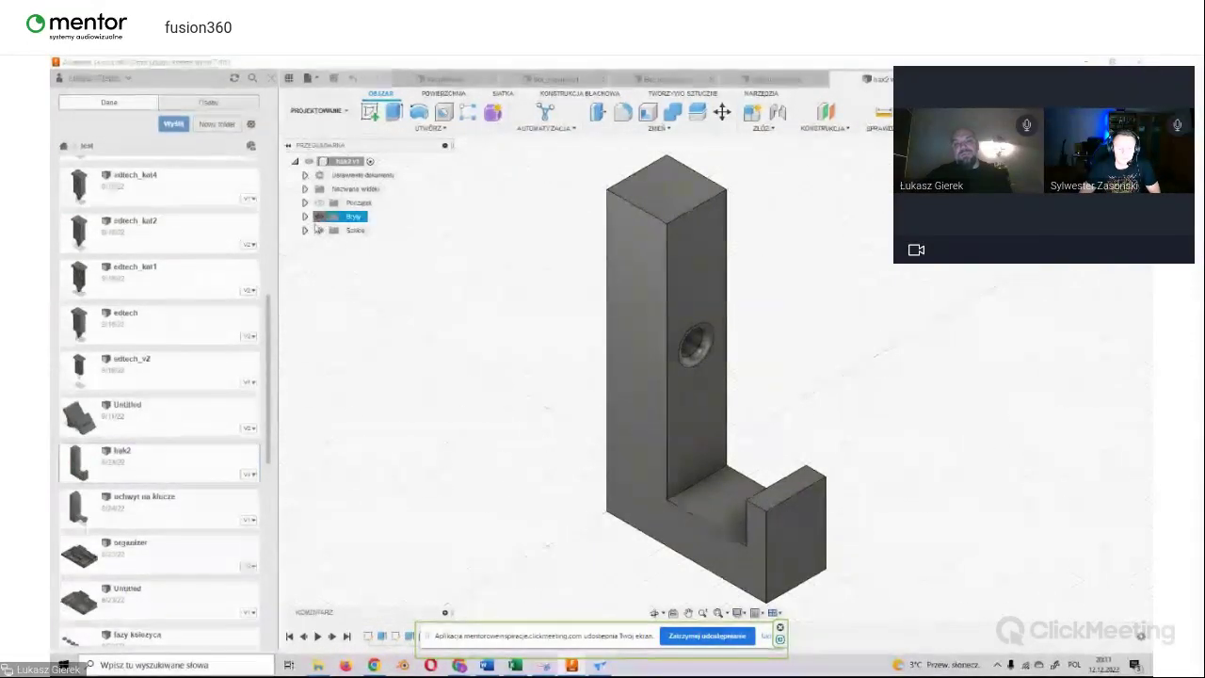
click(304, 229)
click(329, 245)
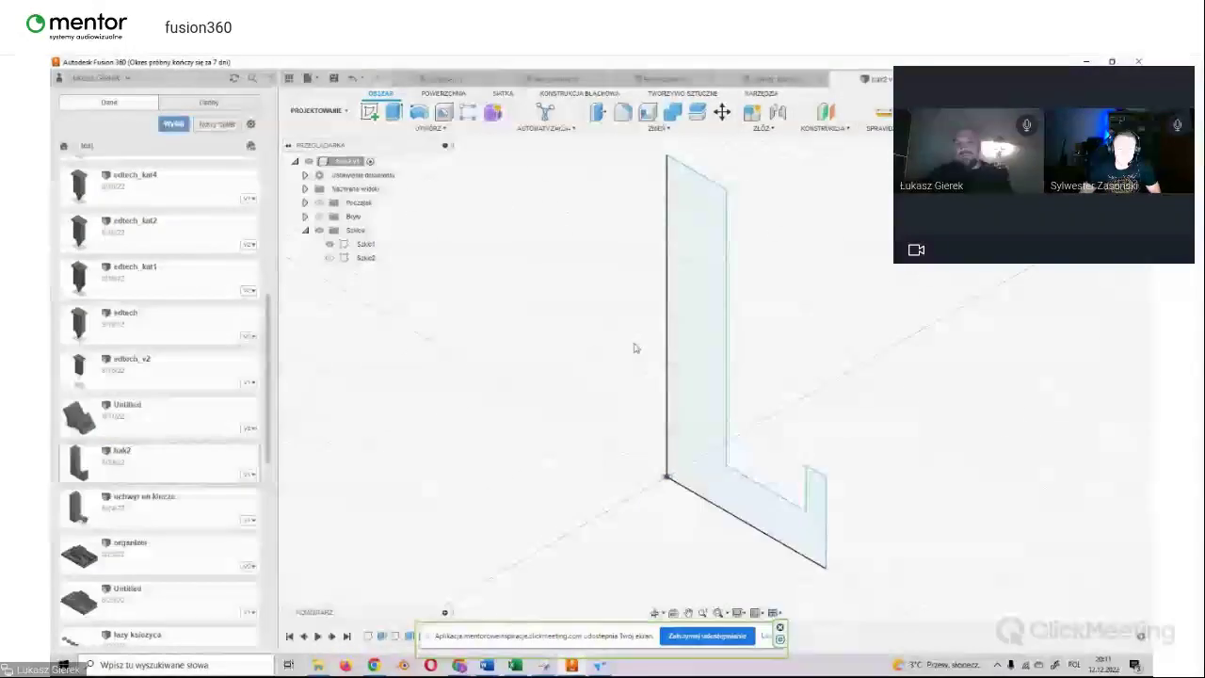
click(329, 259)
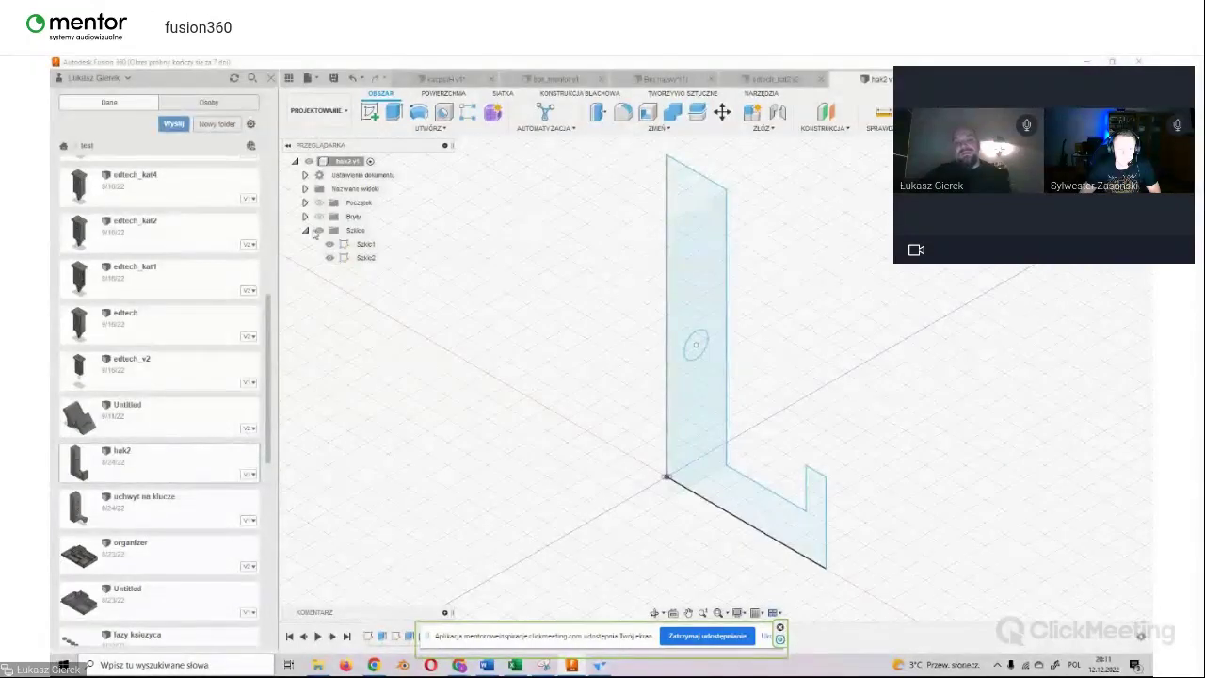
click(319, 218)
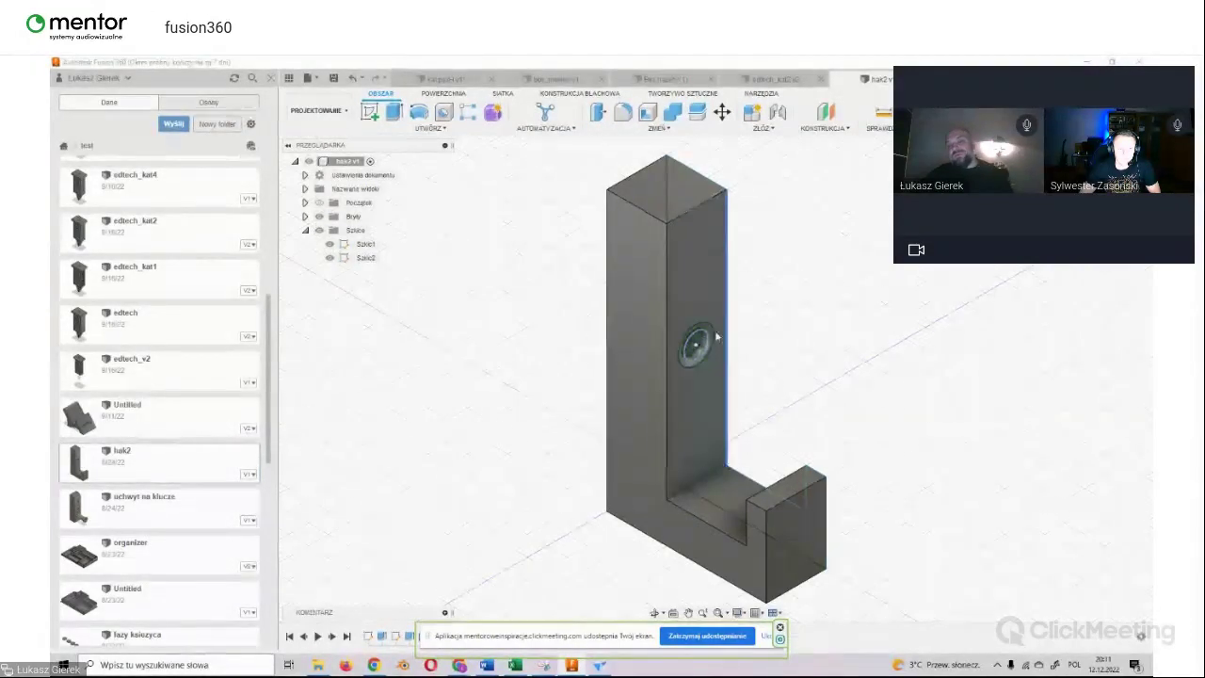
click(1087, 61)
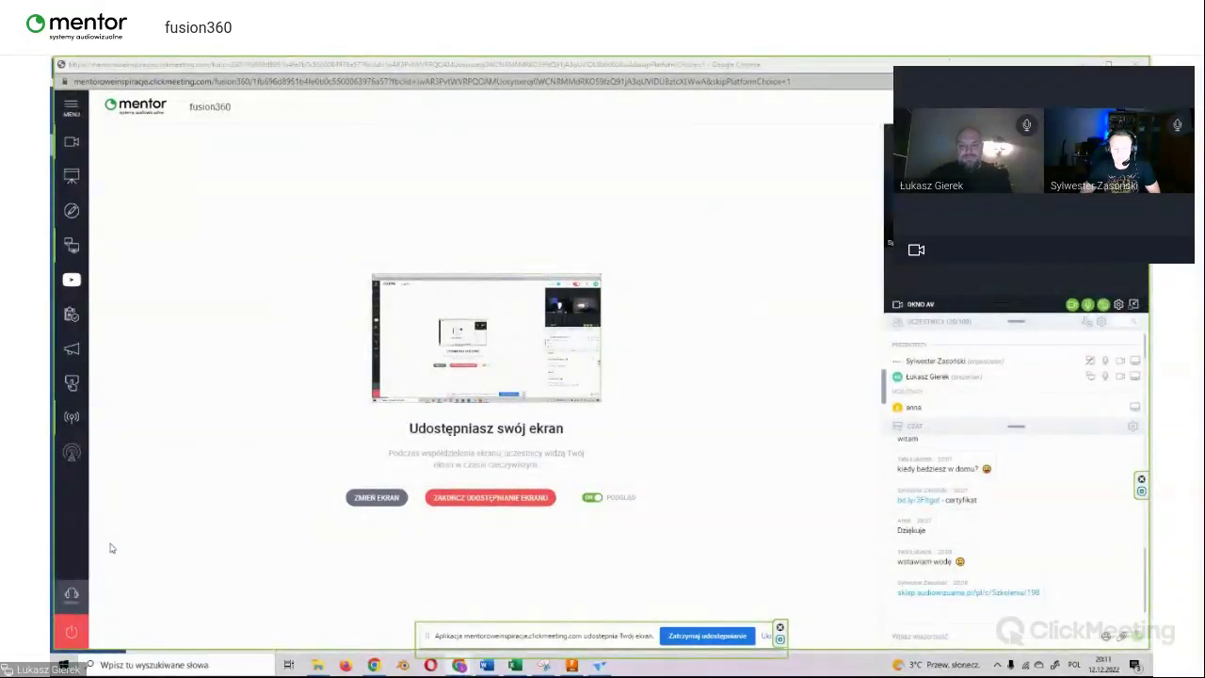
click(527, 496)
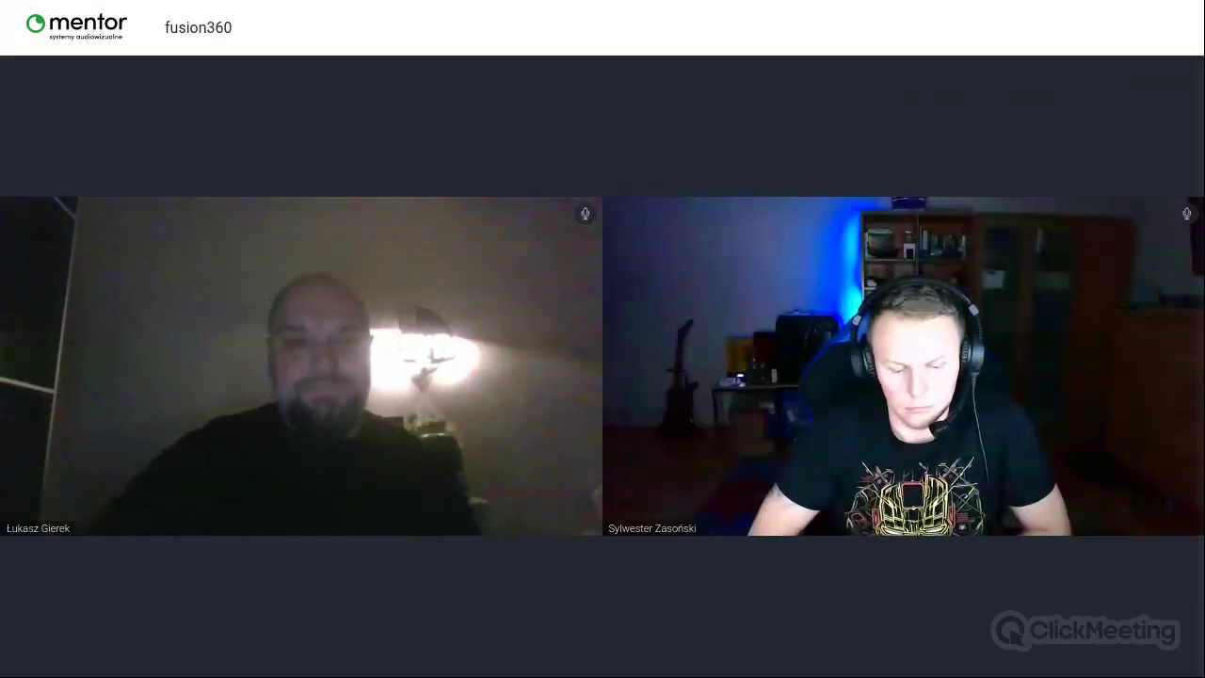